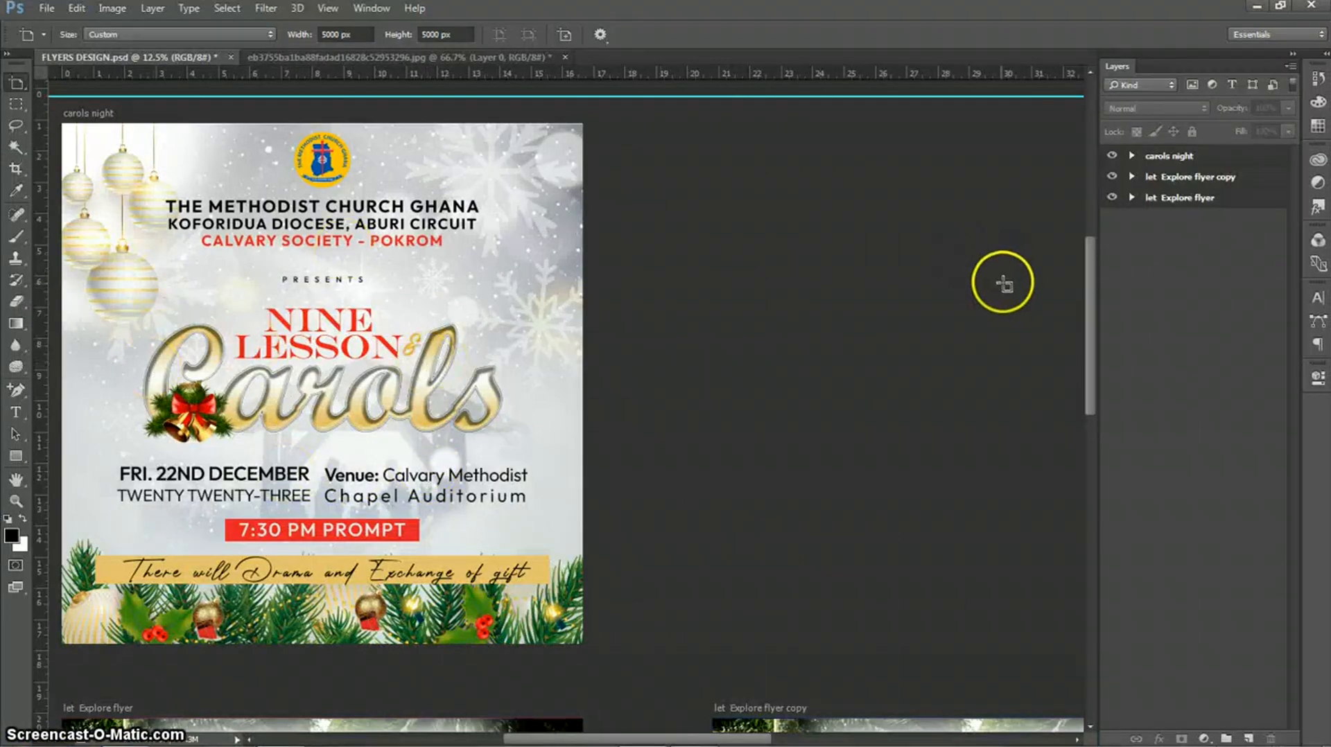
- Look through the images in the Christmas backgrounds resource folder, close it, and return to the flyer document in Photoshop
left_click(1257, 7)
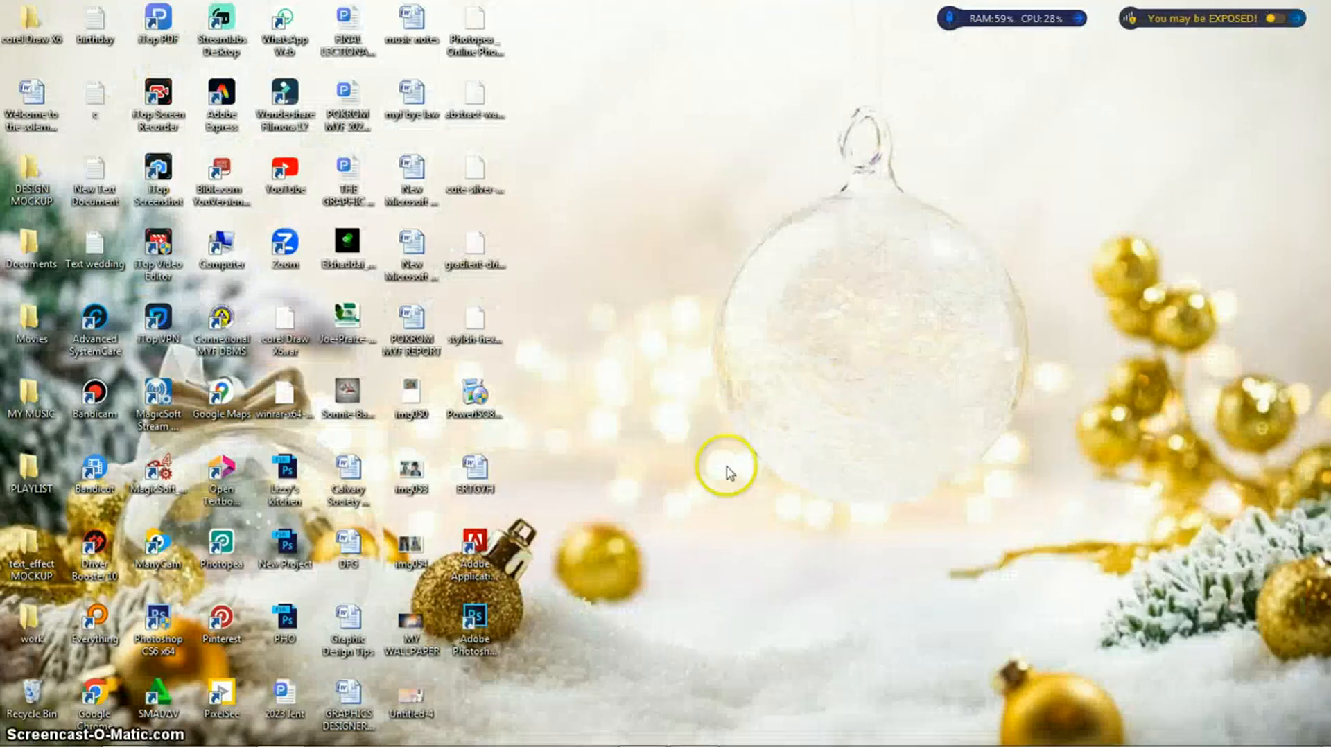
mouse_move(327, 740)
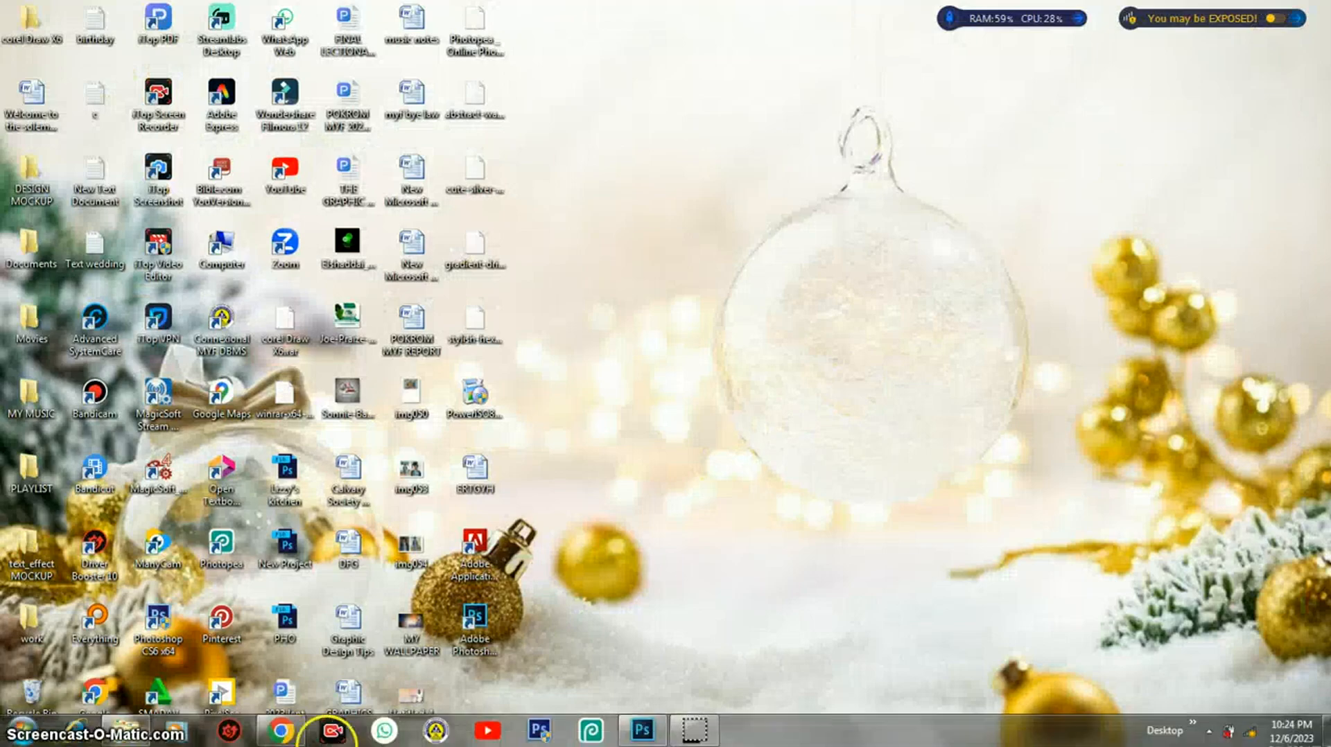
left_click(126, 731)
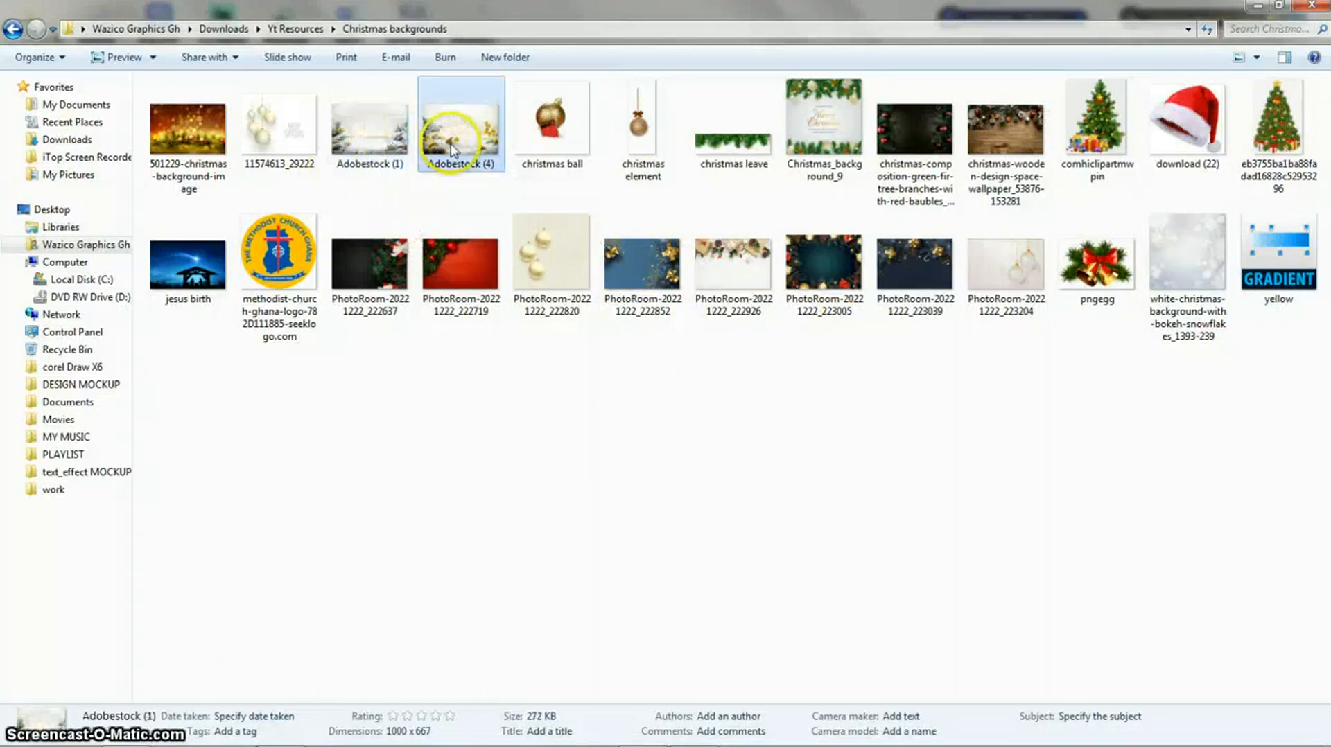
left_click(842, 305)
left_click(912, 267)
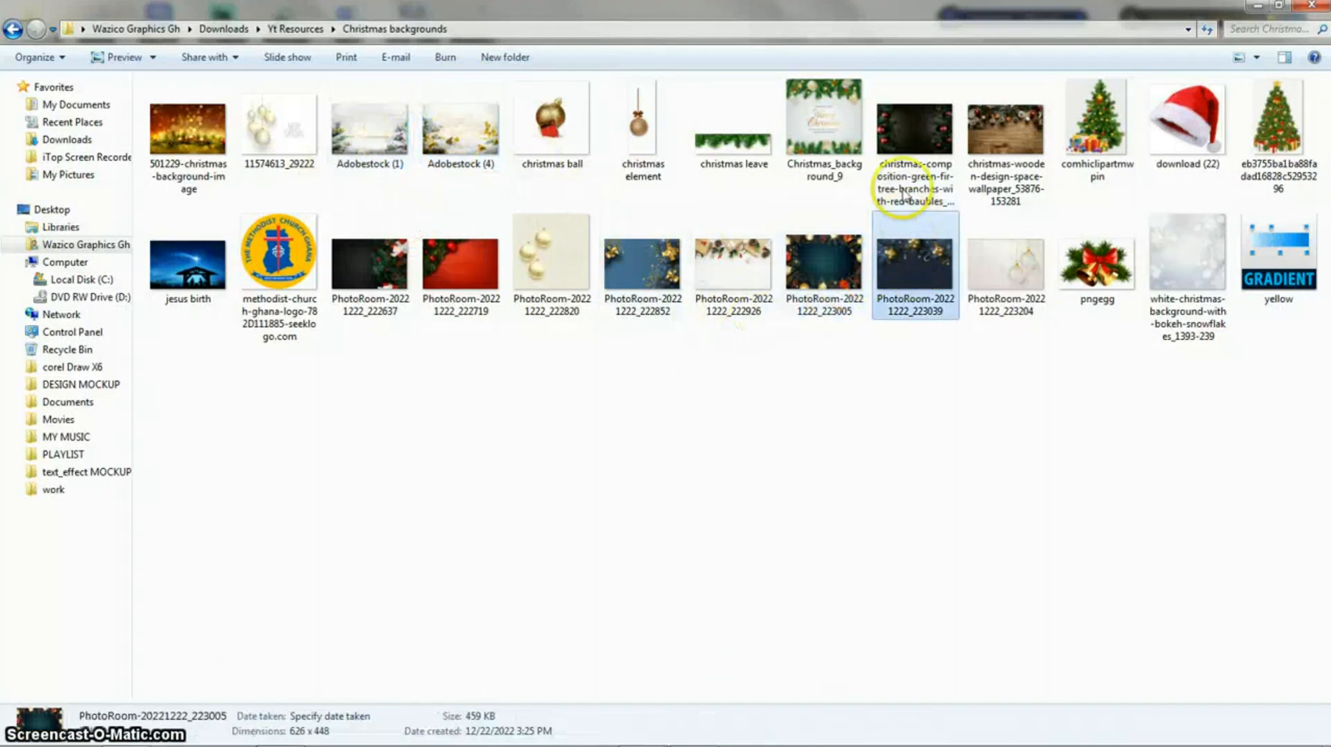
left_click(913, 133)
left_click(845, 129)
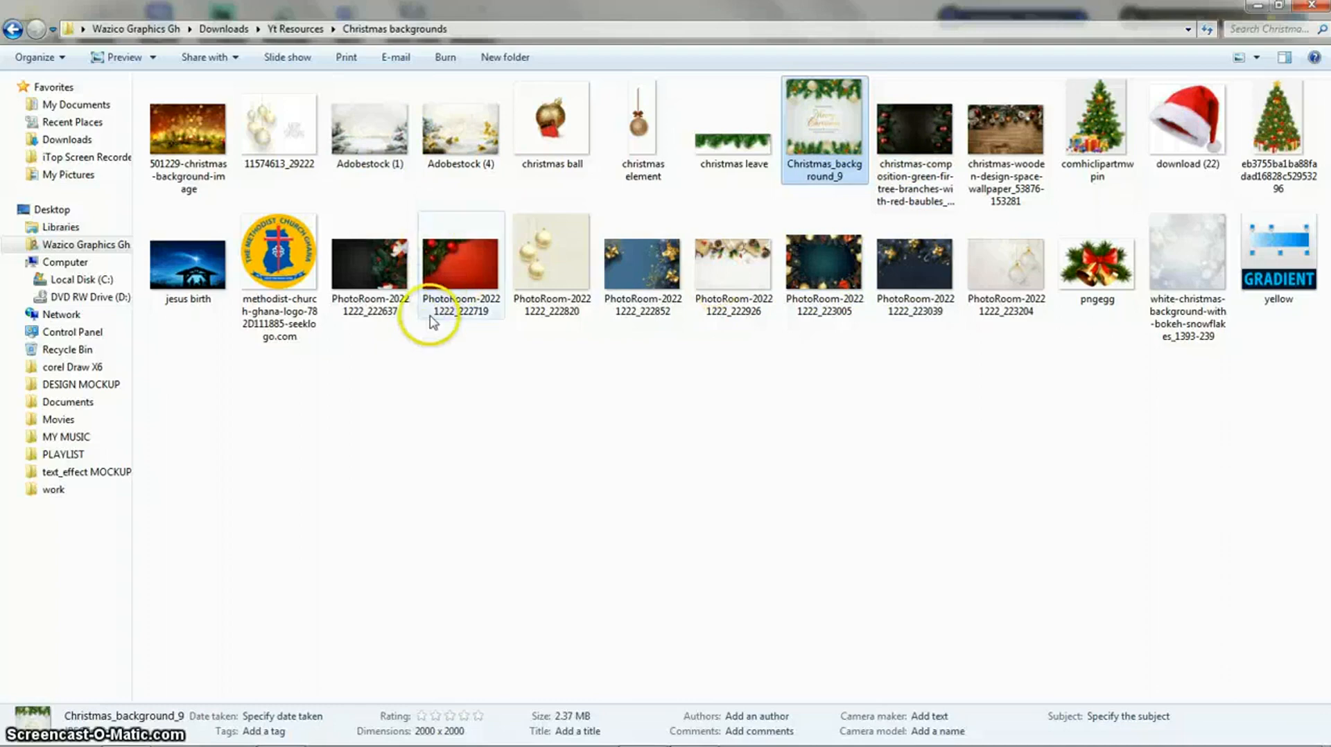
left_click(163, 125)
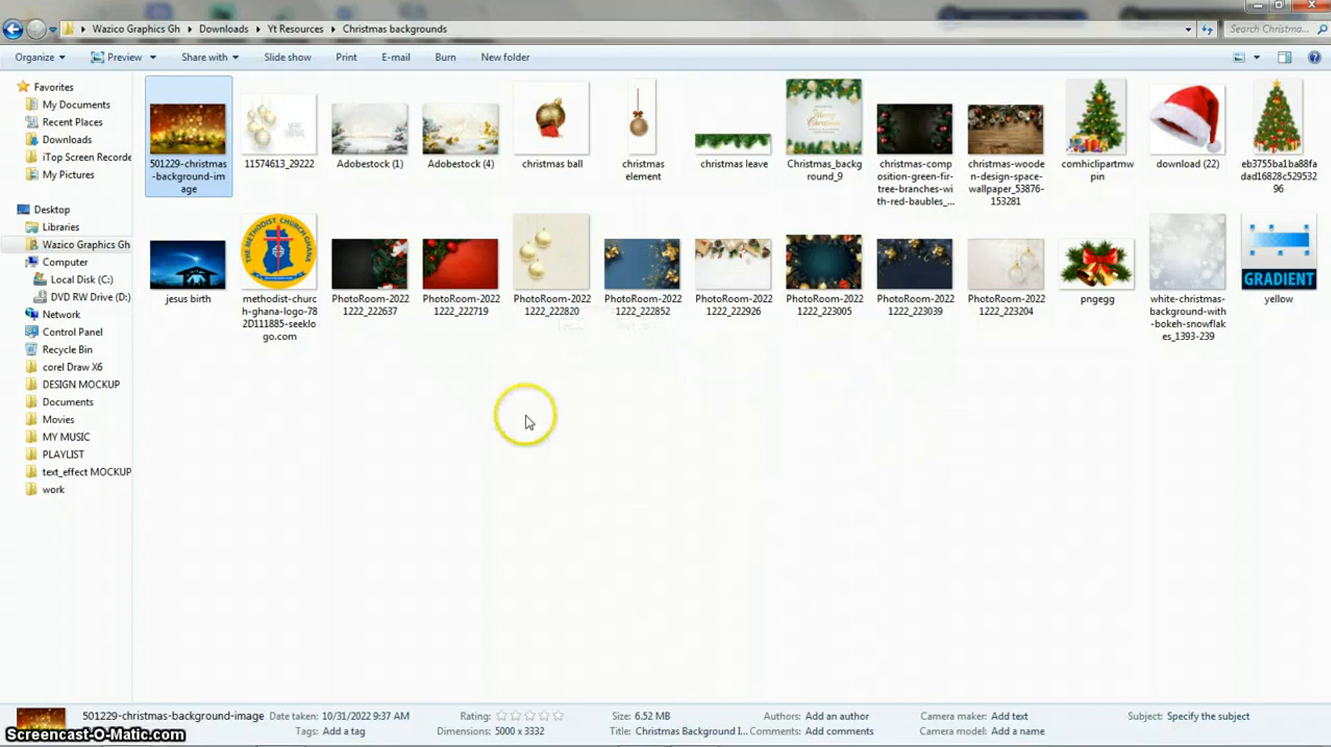
left_click(1289, 271)
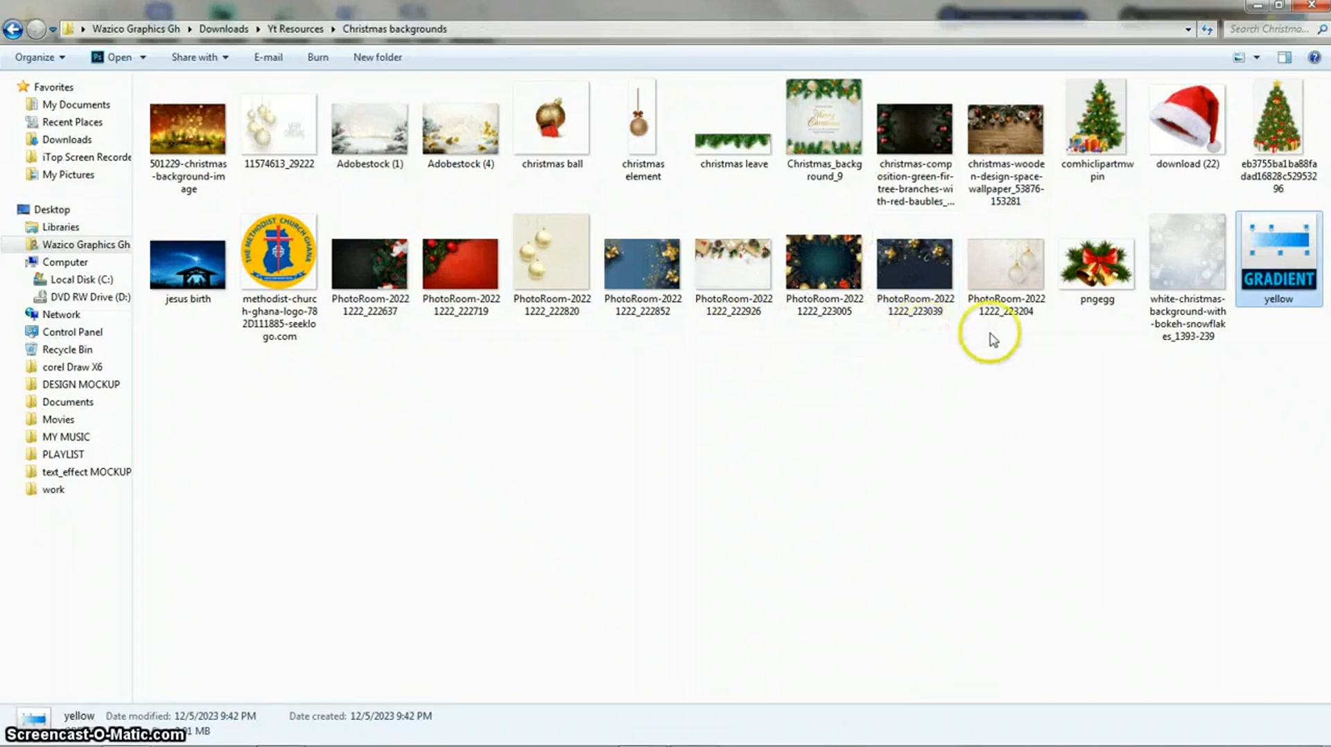
left_click(1311, 6)
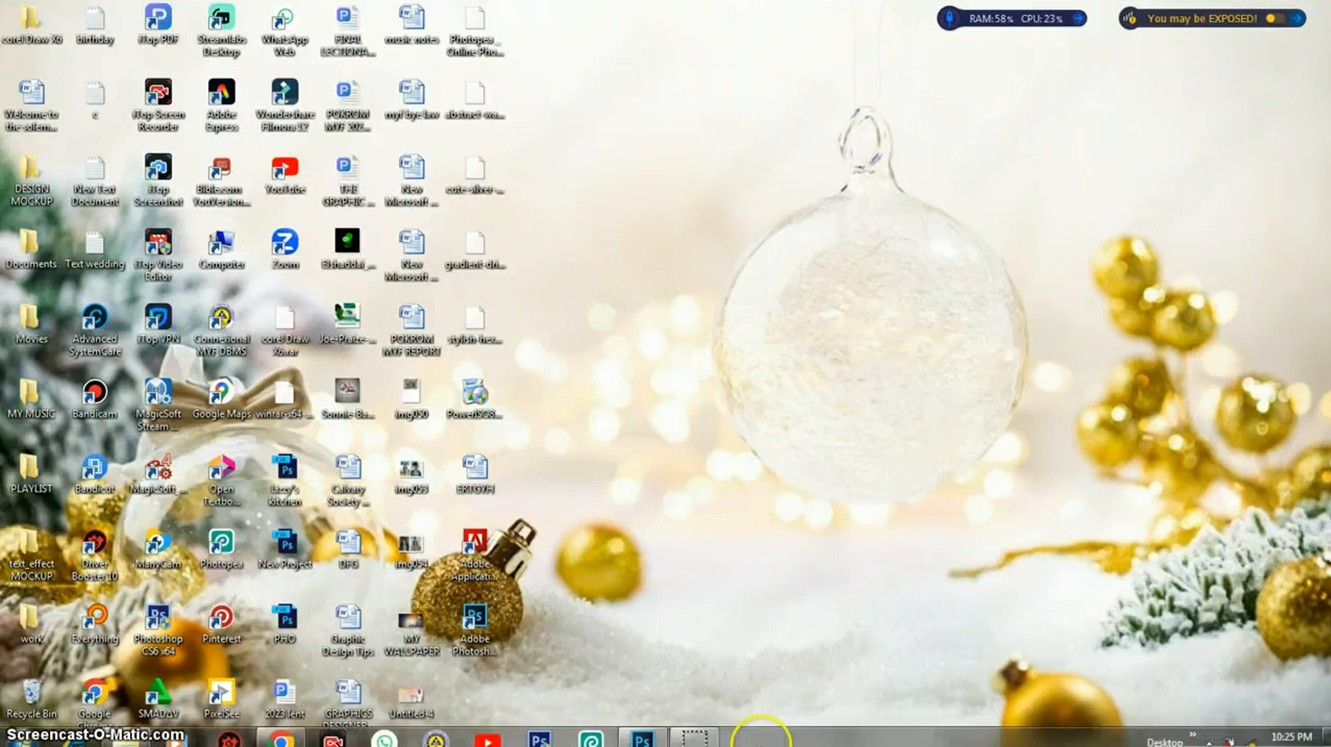
left_click(641, 730)
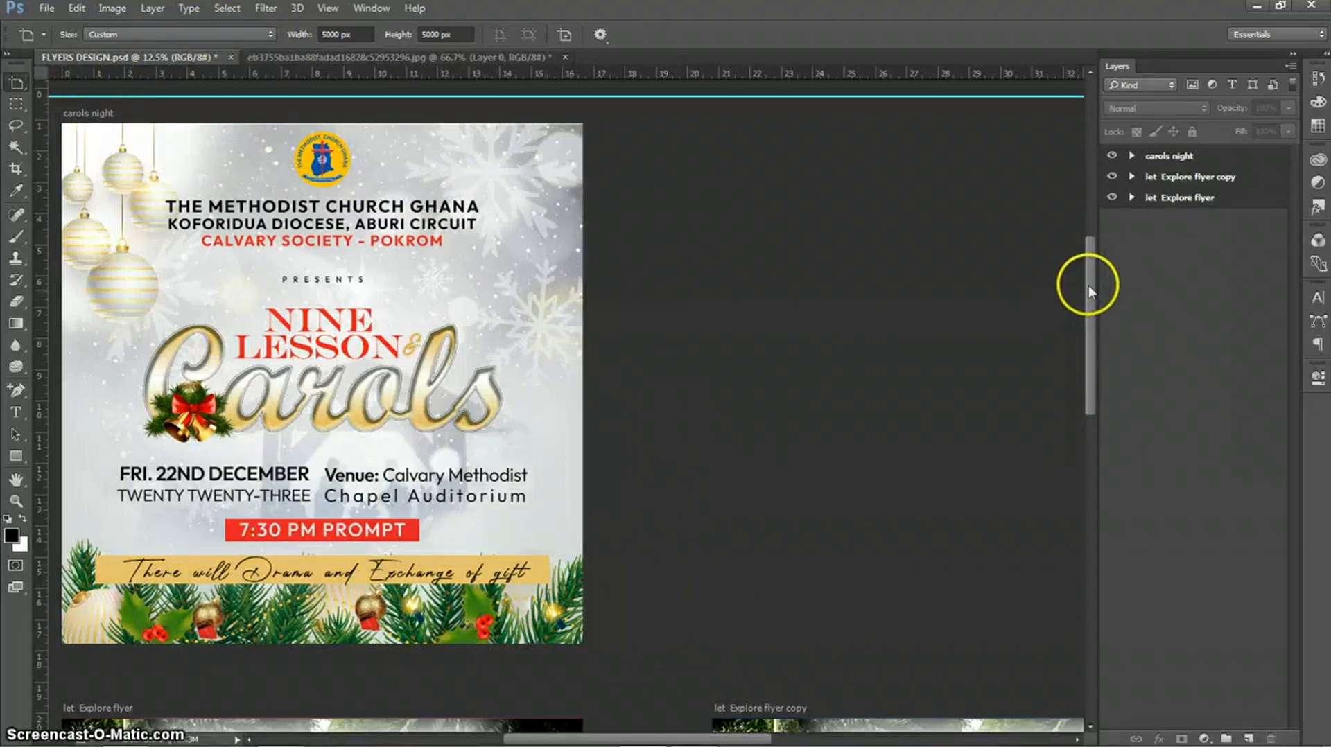
- Draw a new artboard about 4250 x 4920 px in the empty canvas area beside the carols night artboard
left_click_drag(1092, 280, 996, 264)
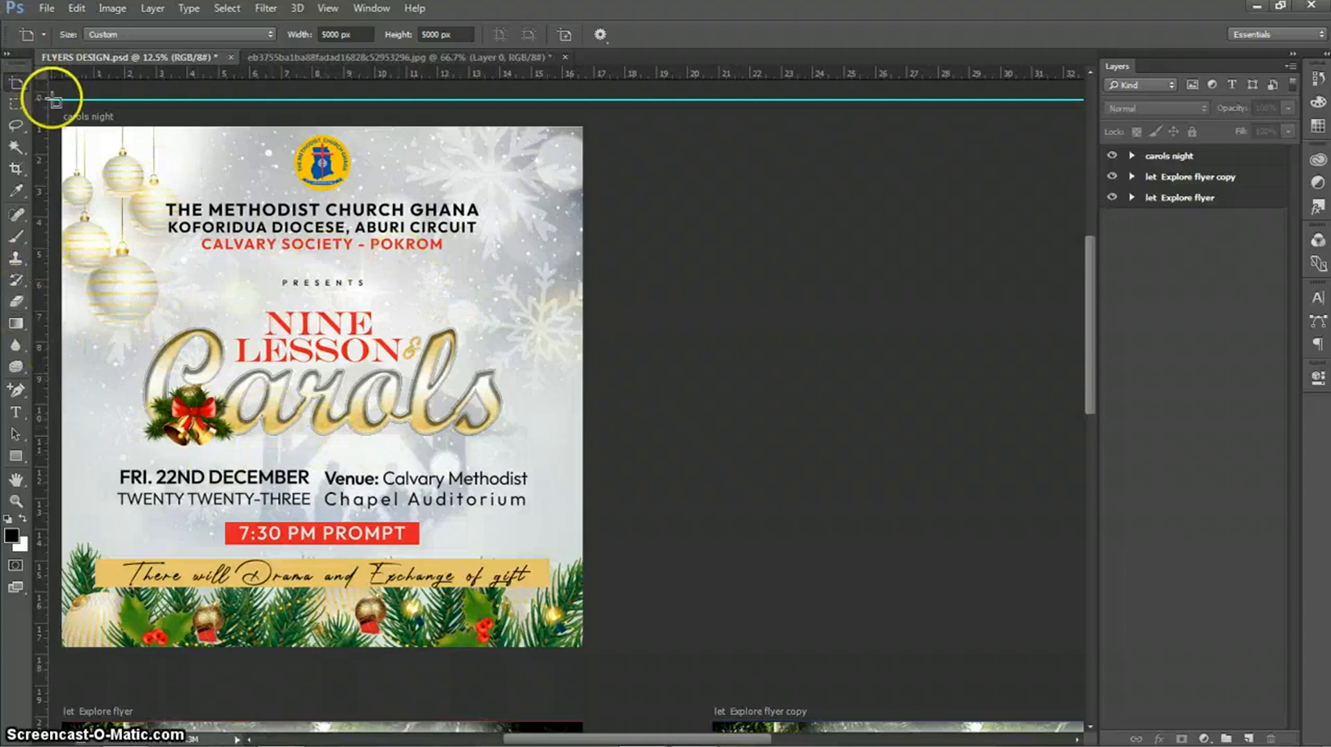
right_click(19, 86)
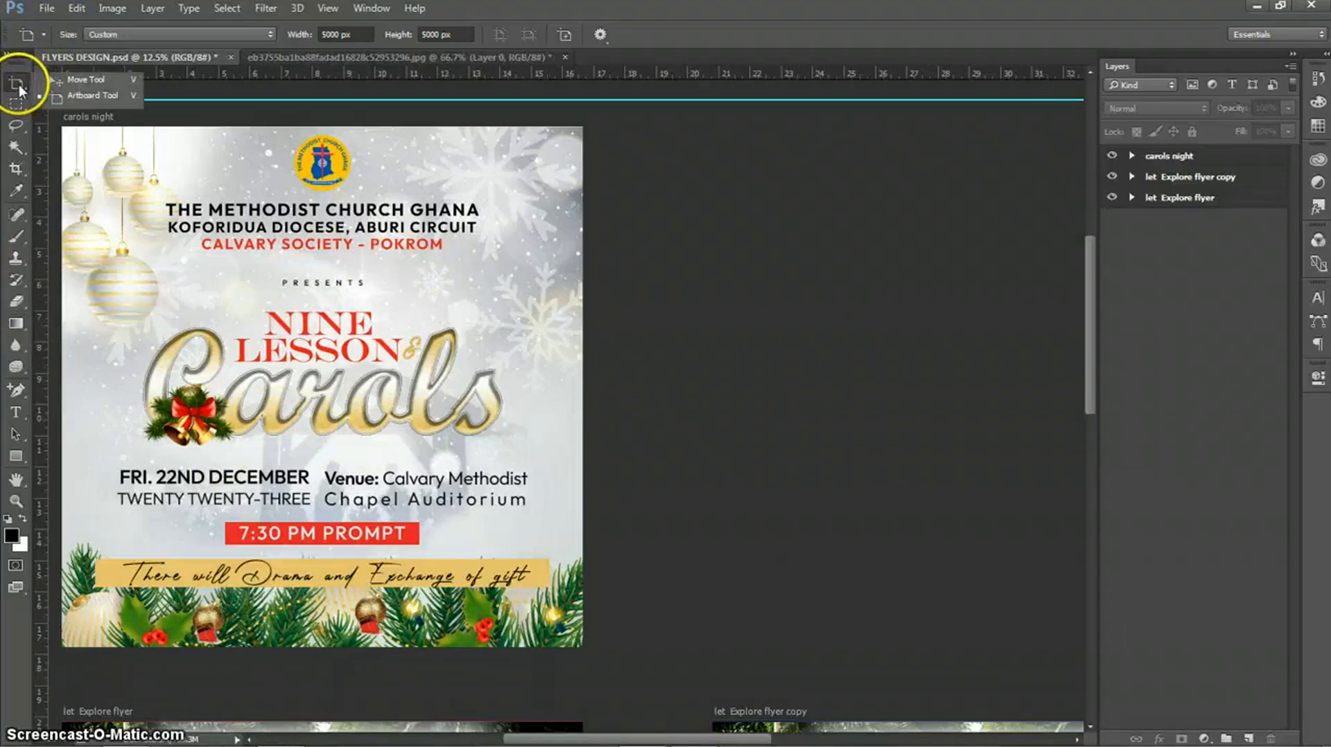
left_click(58, 98)
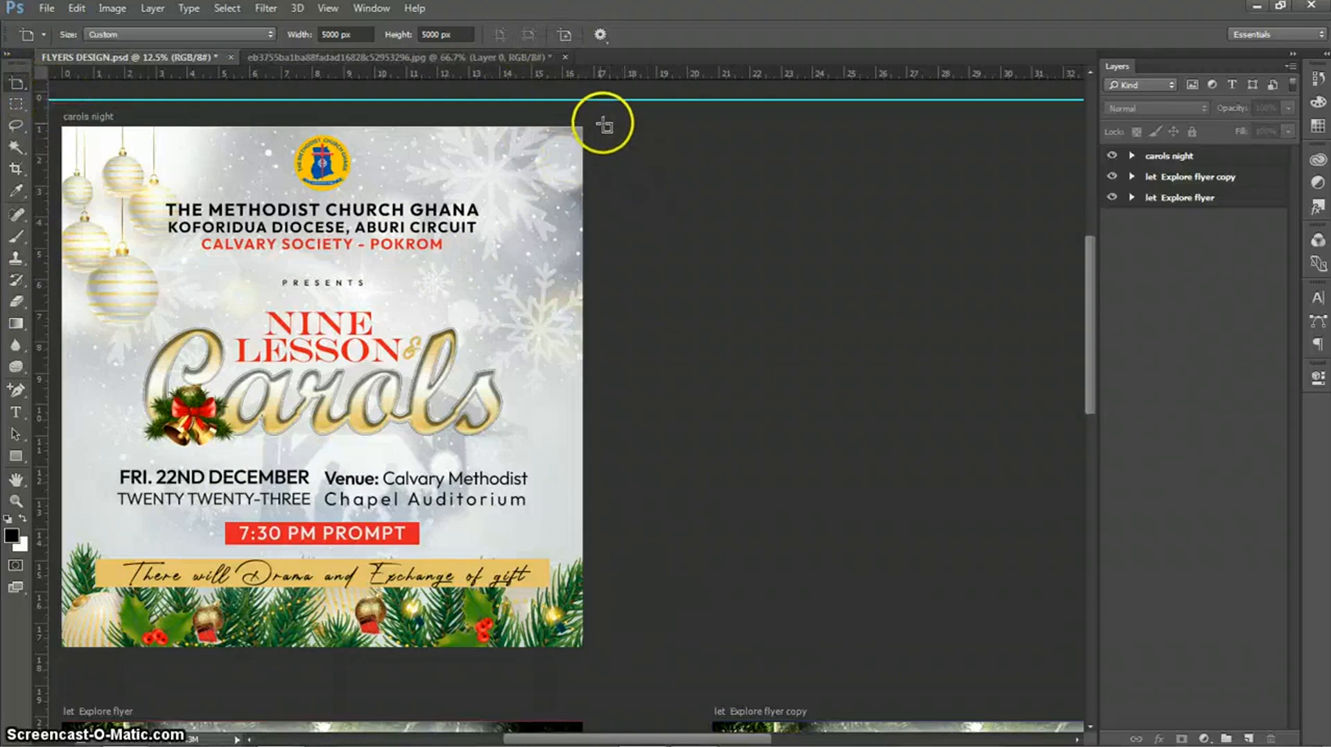
left_click_drag(634, 135, 1068, 648)
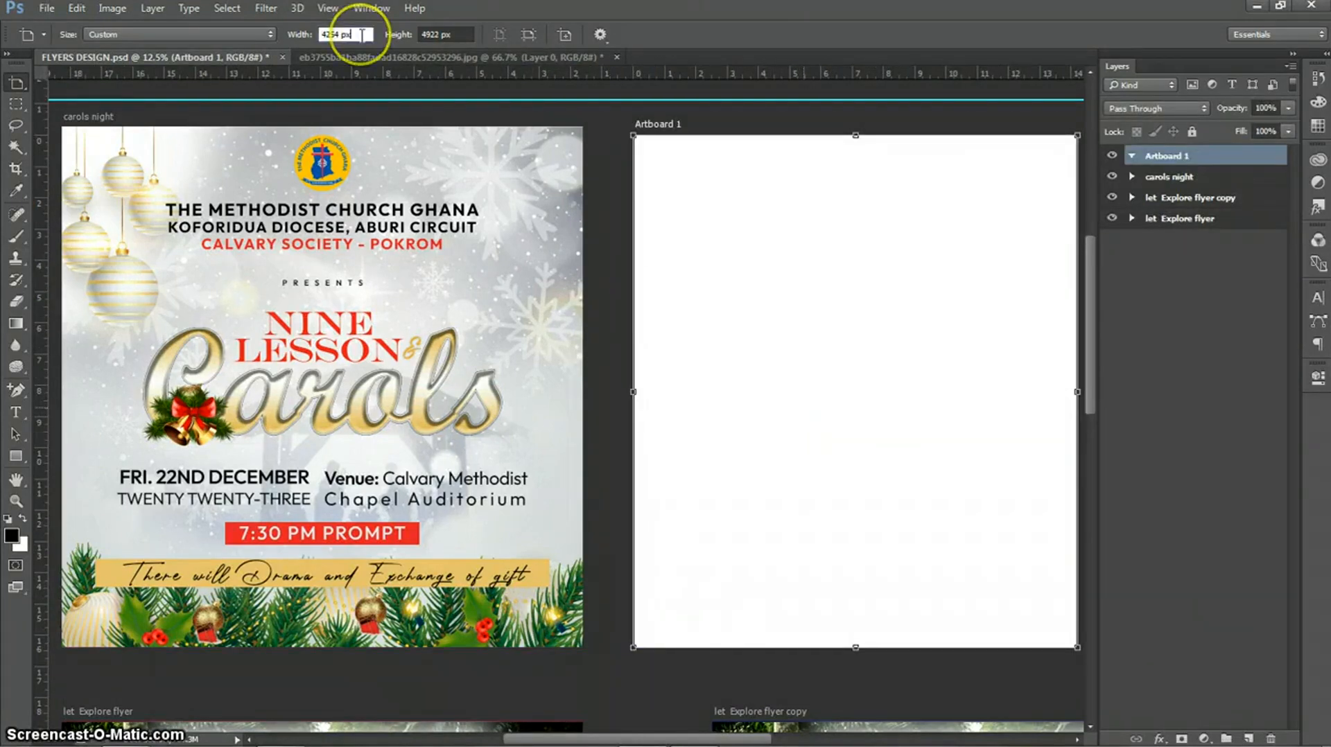
- Set the new artboard's width and height to 5000 px each
left_click(320, 34)
type("500")
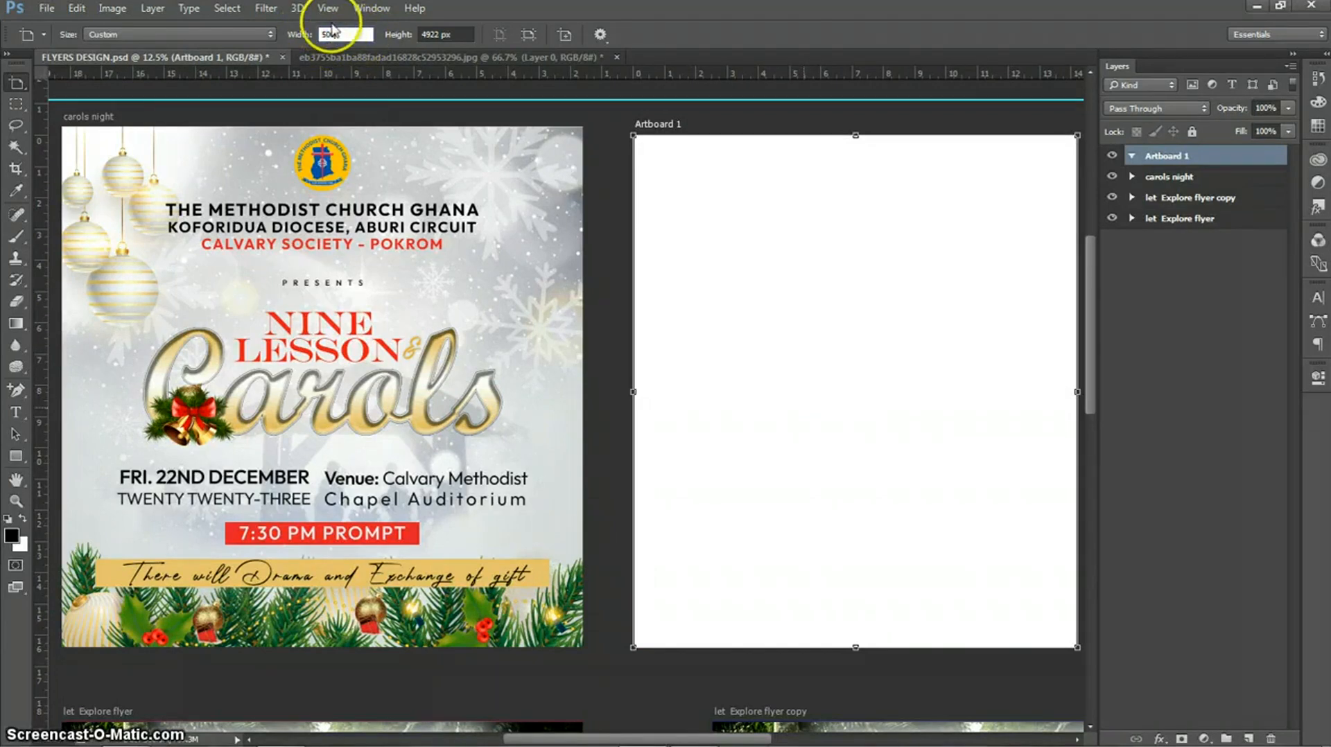
type("0")
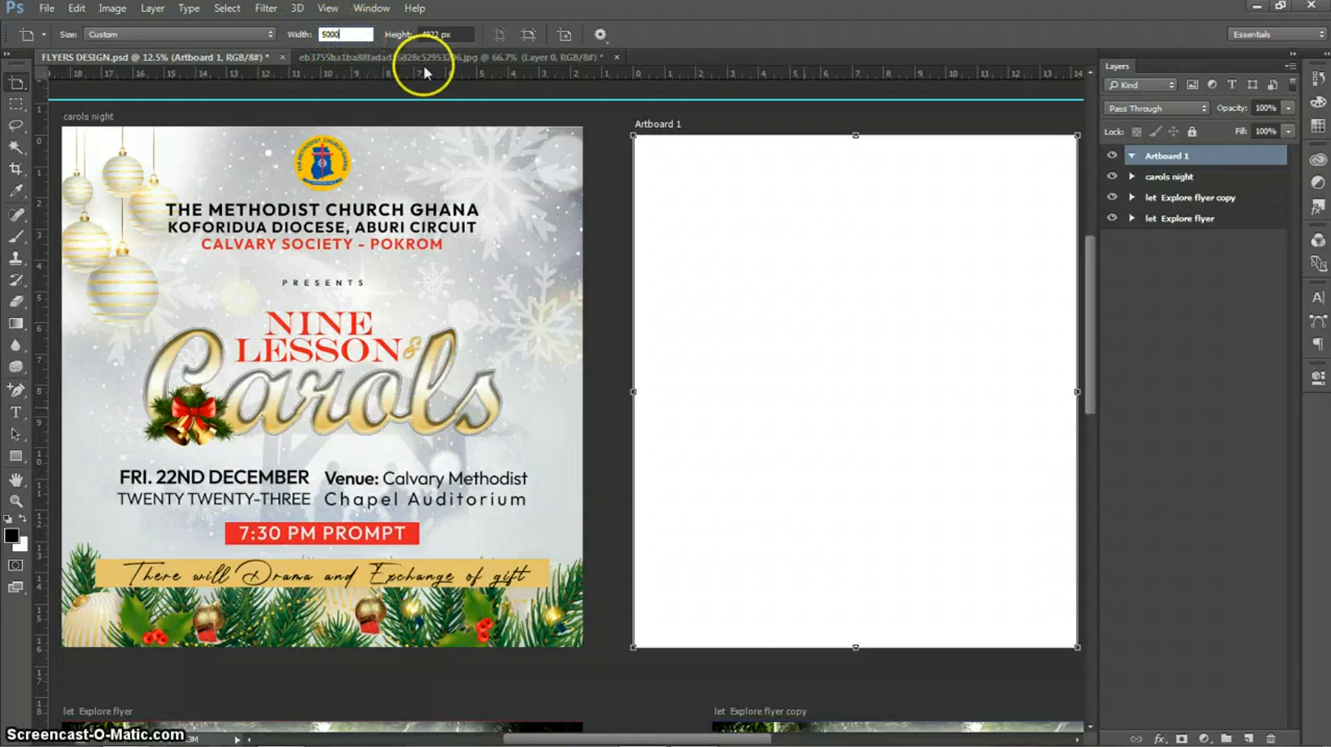
left_click(458, 35)
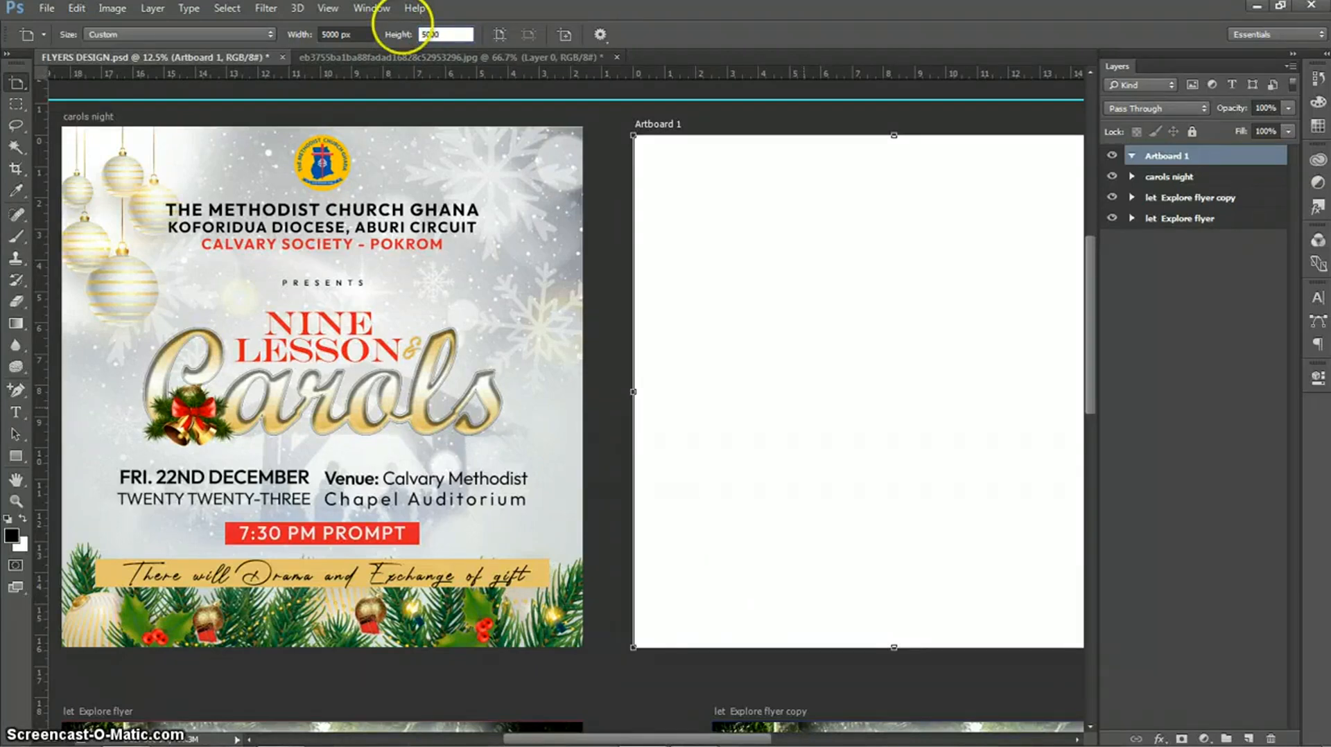
key("Return")
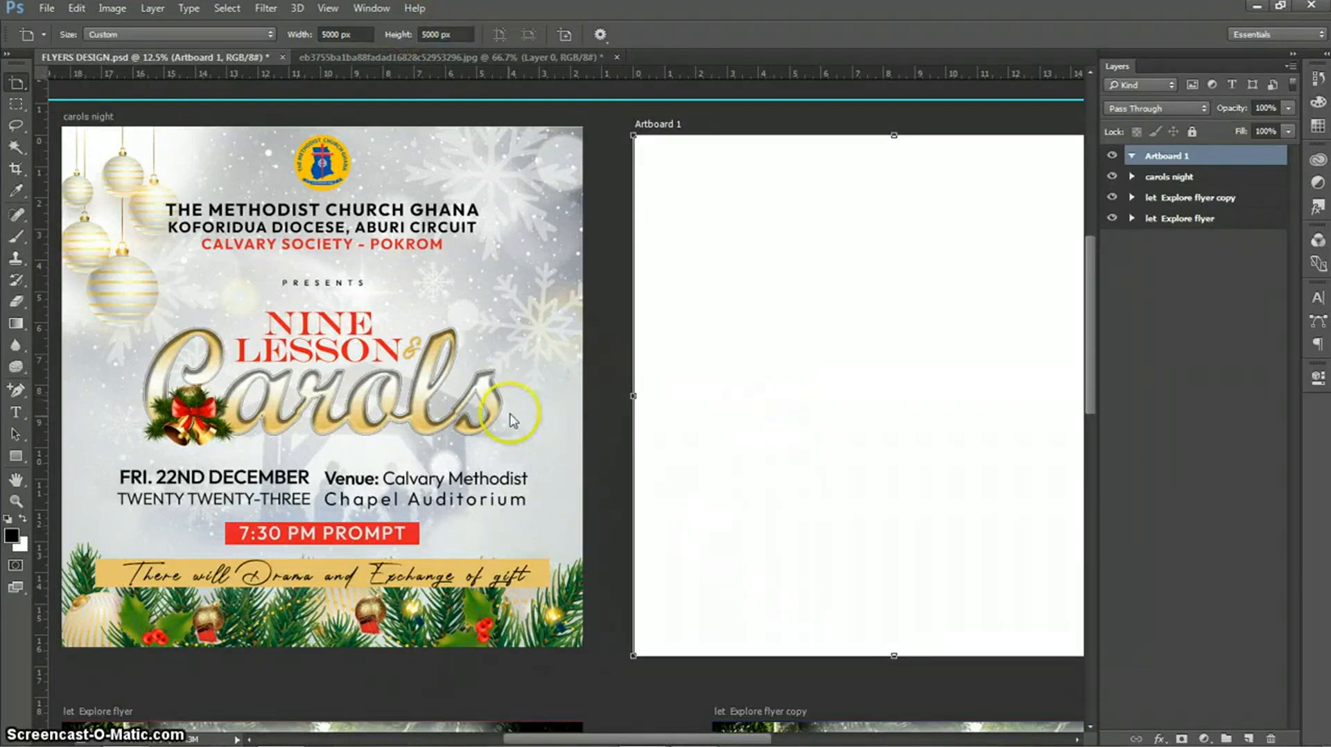
- View the whole blank artboard beside the carols night flyer and deselect it
scroll(521, 385, "left", 2)
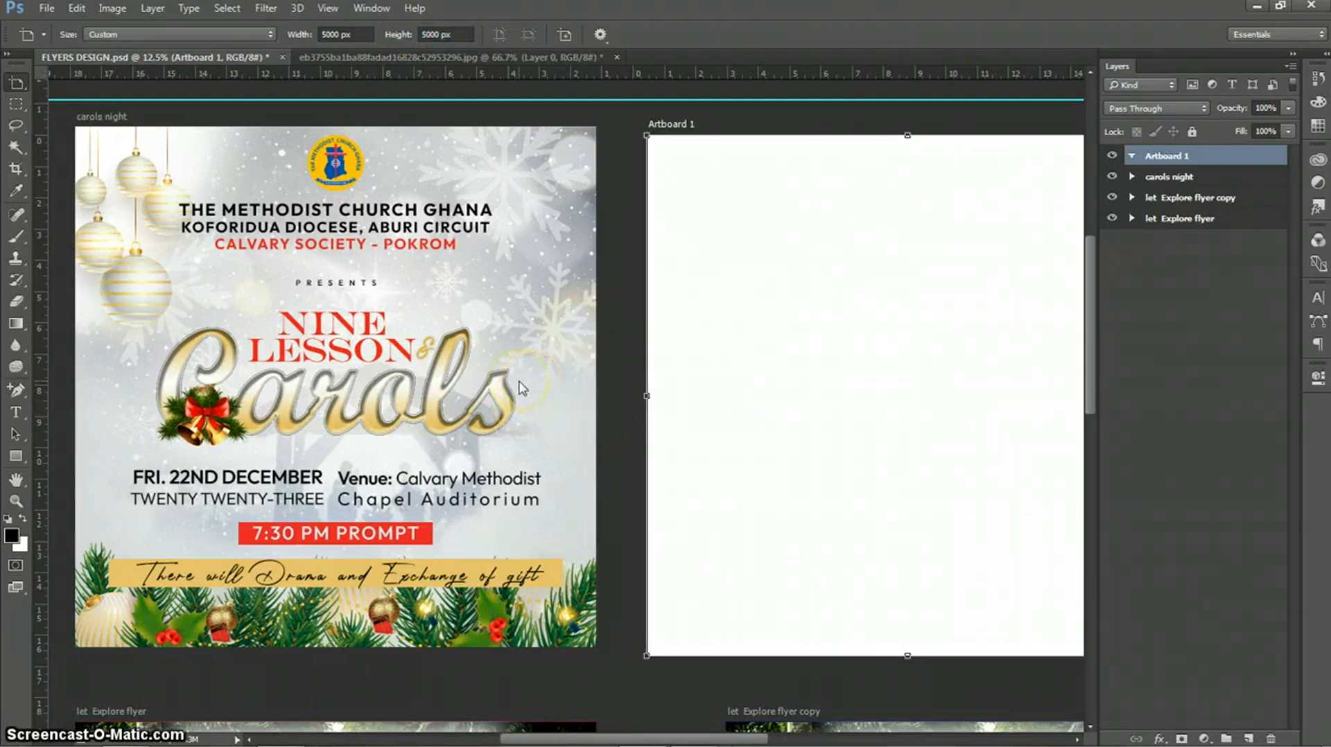
scroll(522, 385, "right", 1)
scroll(522, 383, "right", 3)
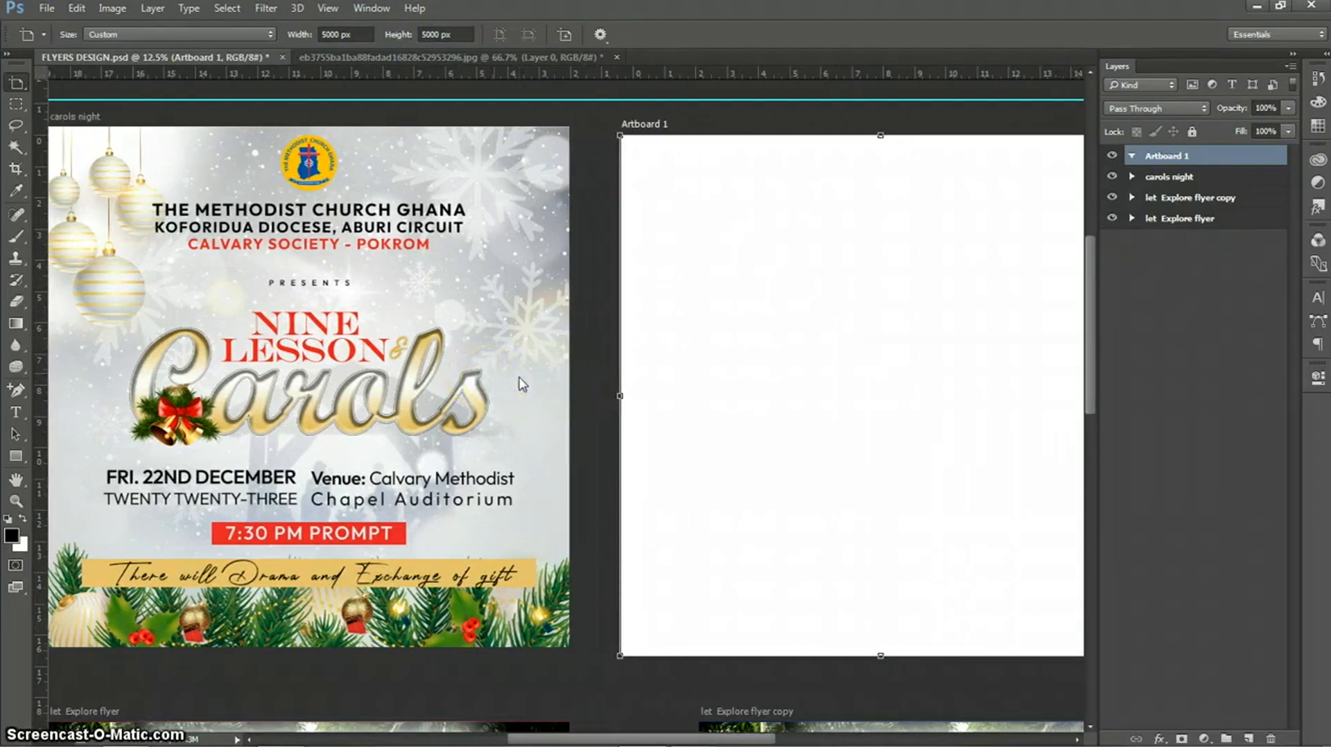
scroll(524, 383, "right", 5)
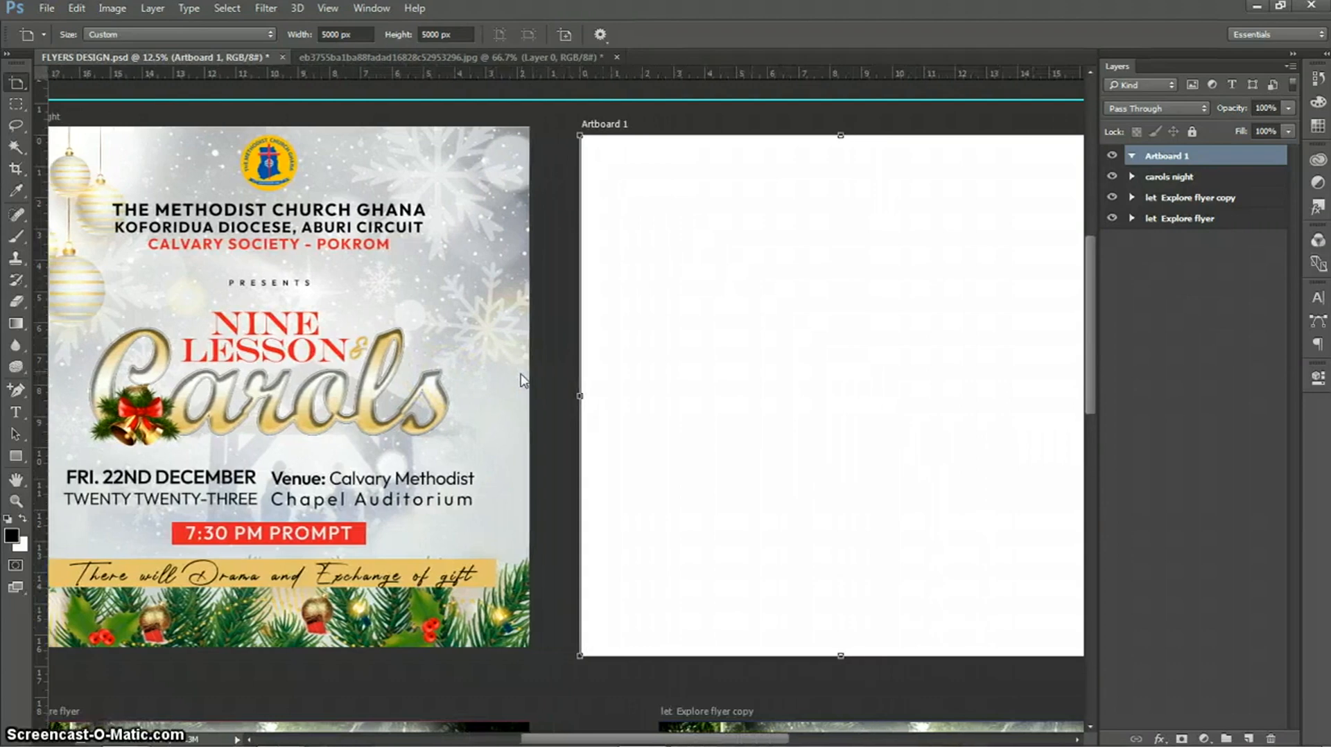
scroll(521, 375, "right", 4)
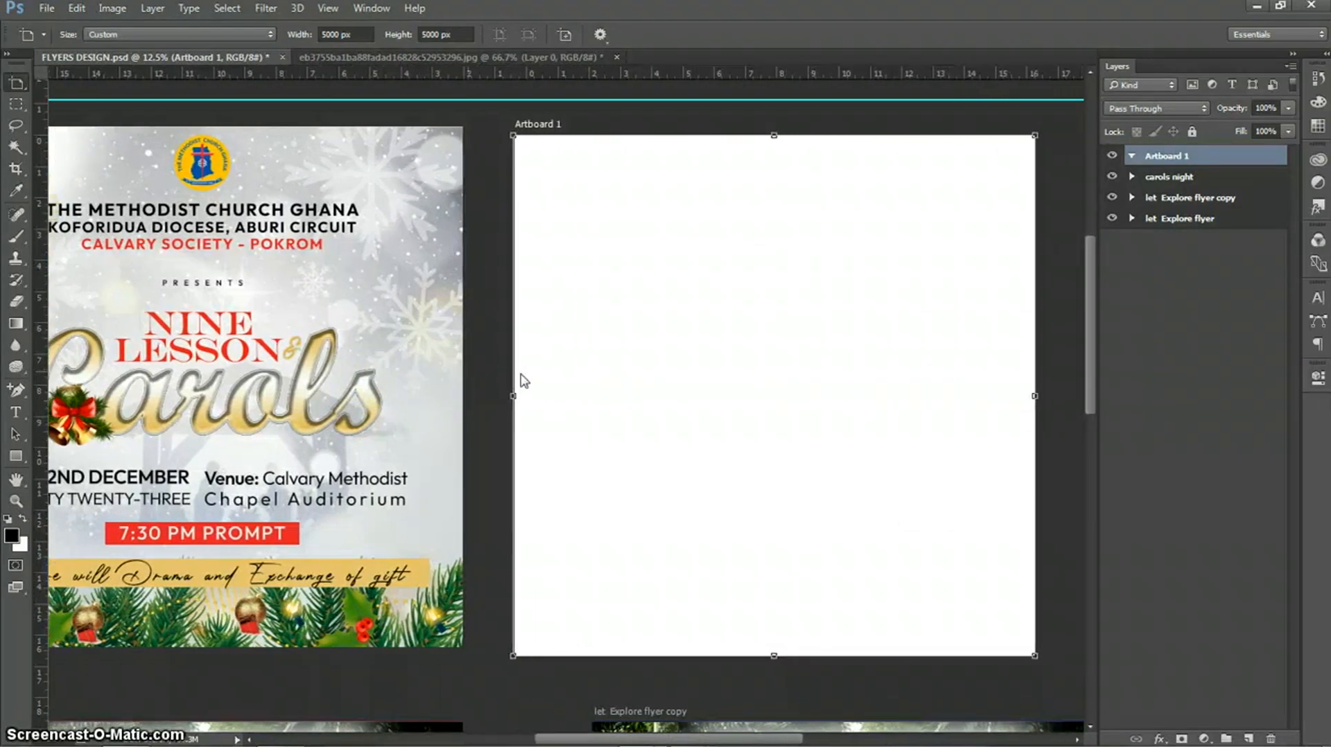
scroll(522, 380, "right", 5)
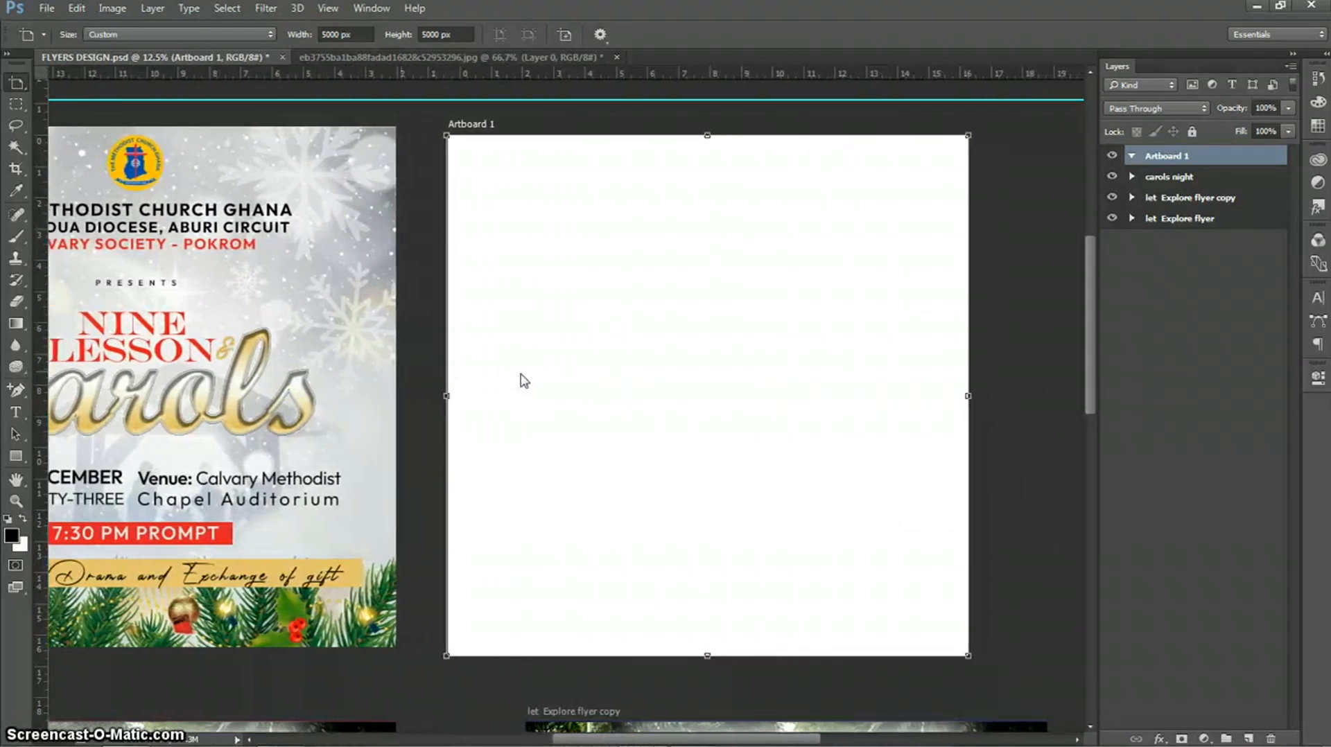
scroll(520, 377, "right", 5)
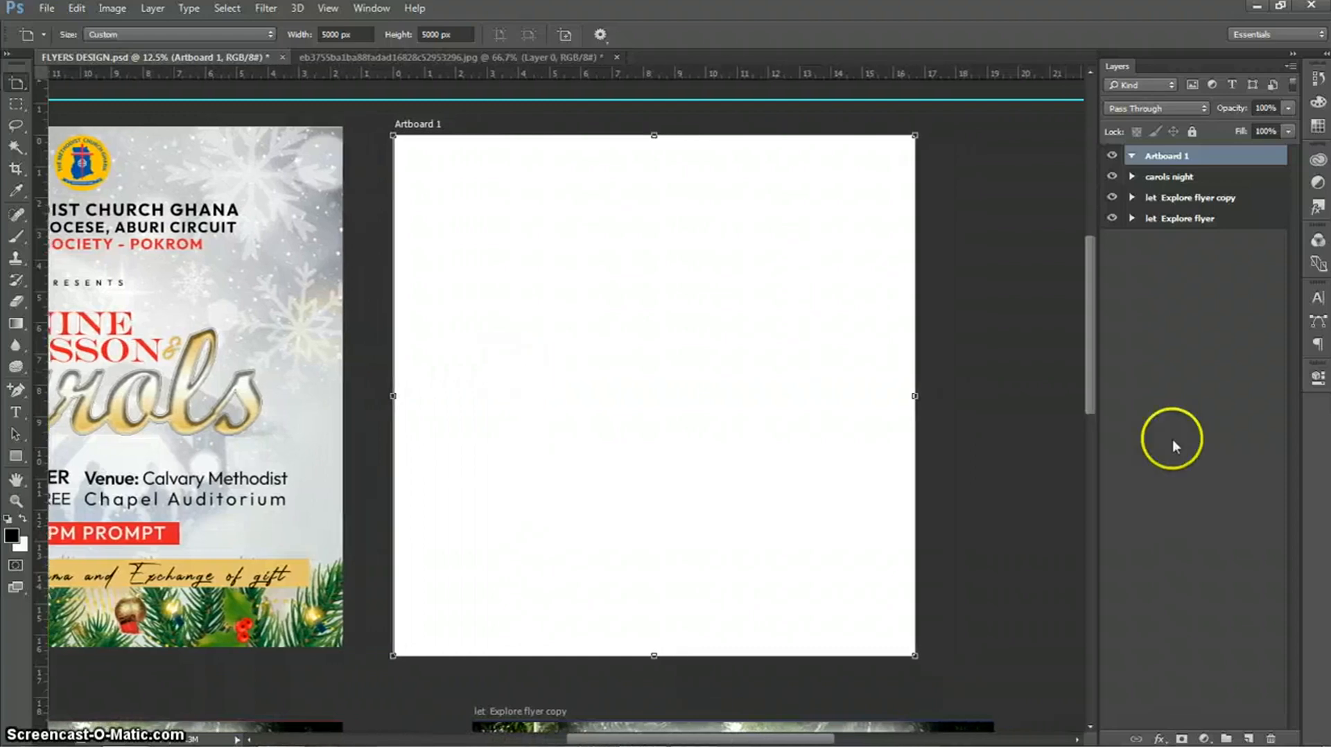
scroll(522, 375, "right", 3)
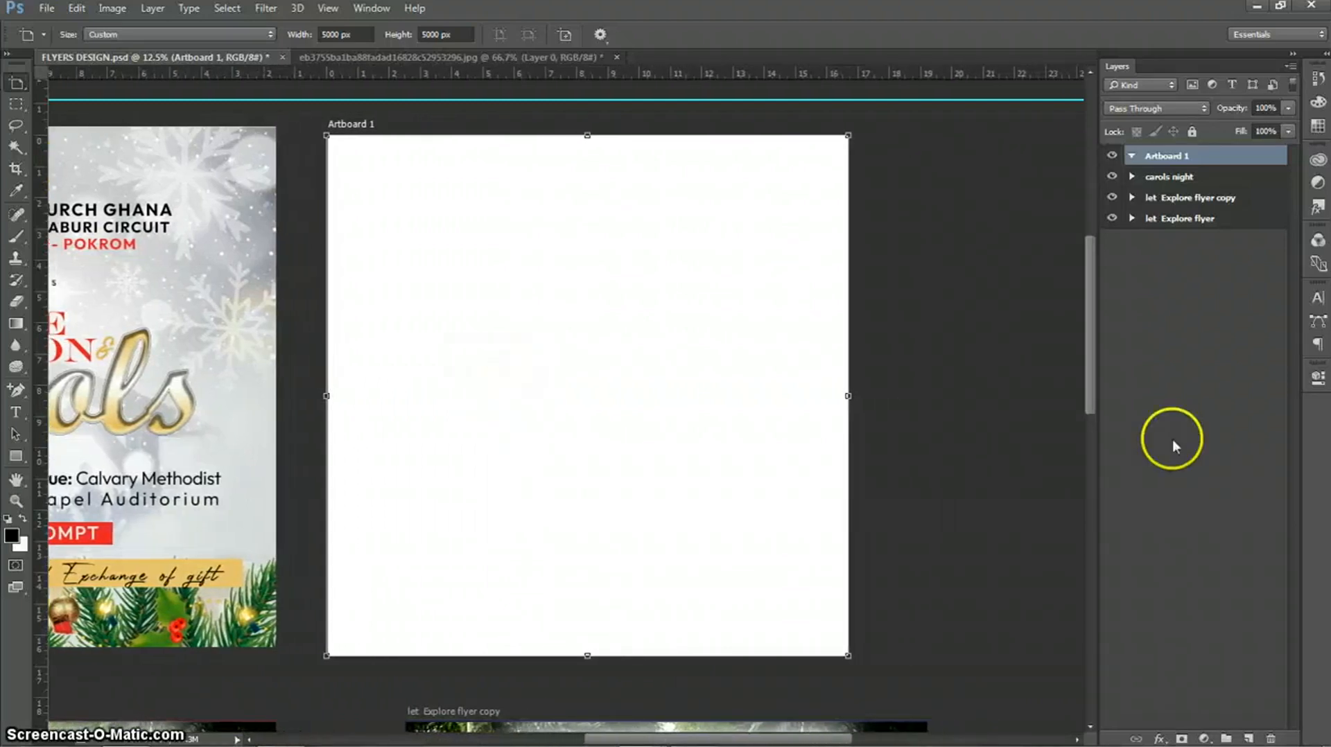
left_click(510, 700)
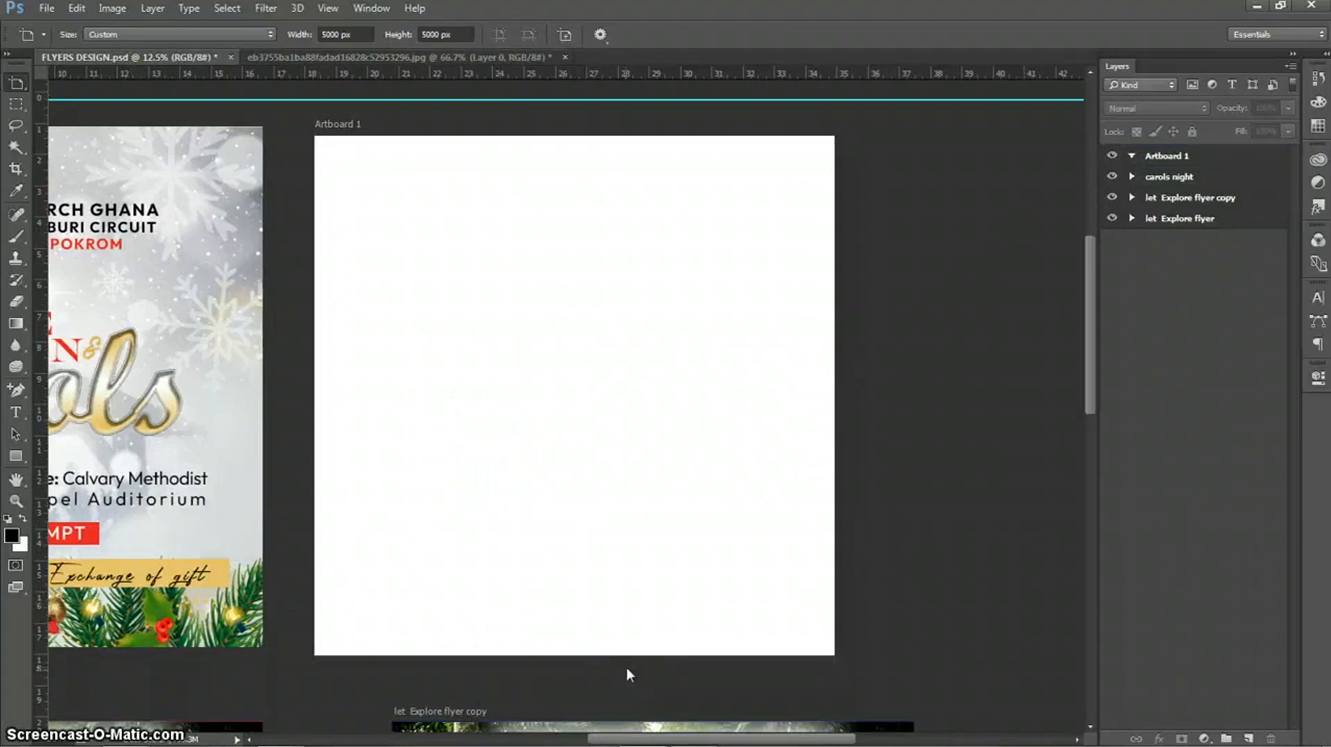
left_click_drag(626, 668, 627, 652)
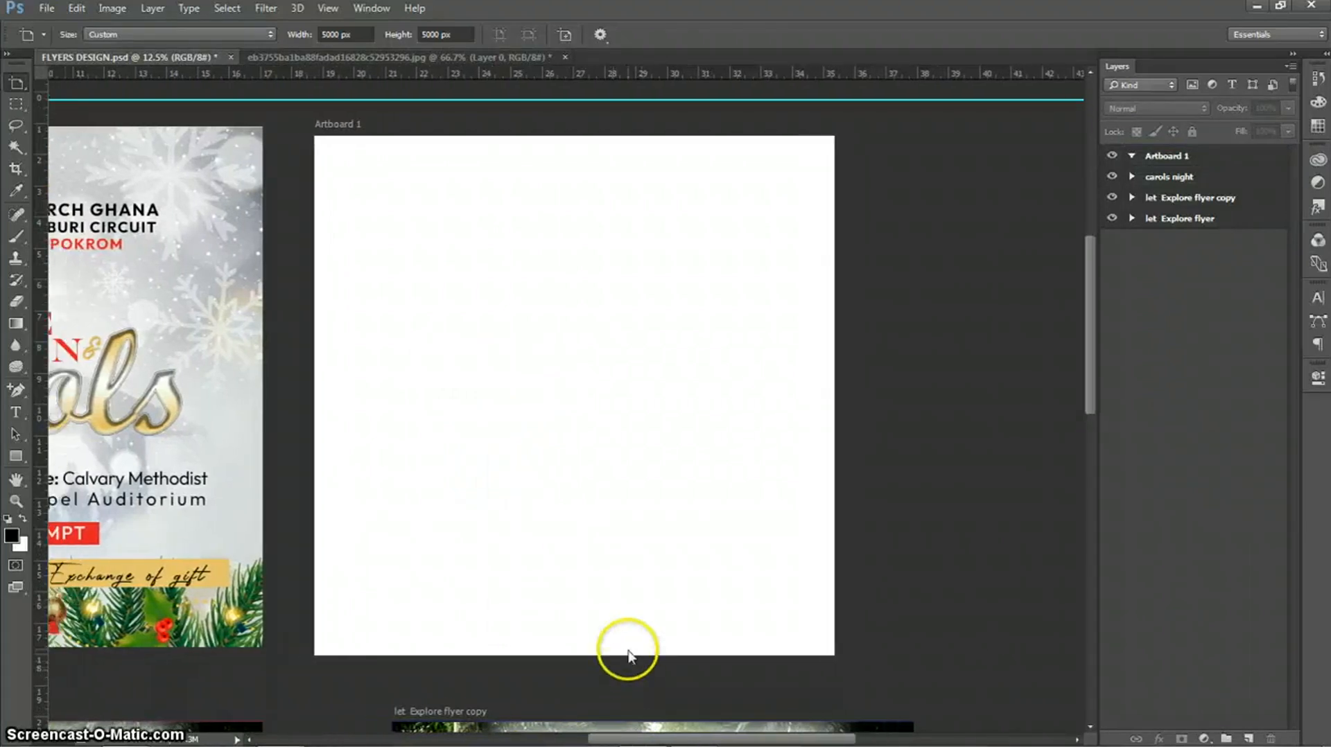
scroll(628, 655, "left", 2)
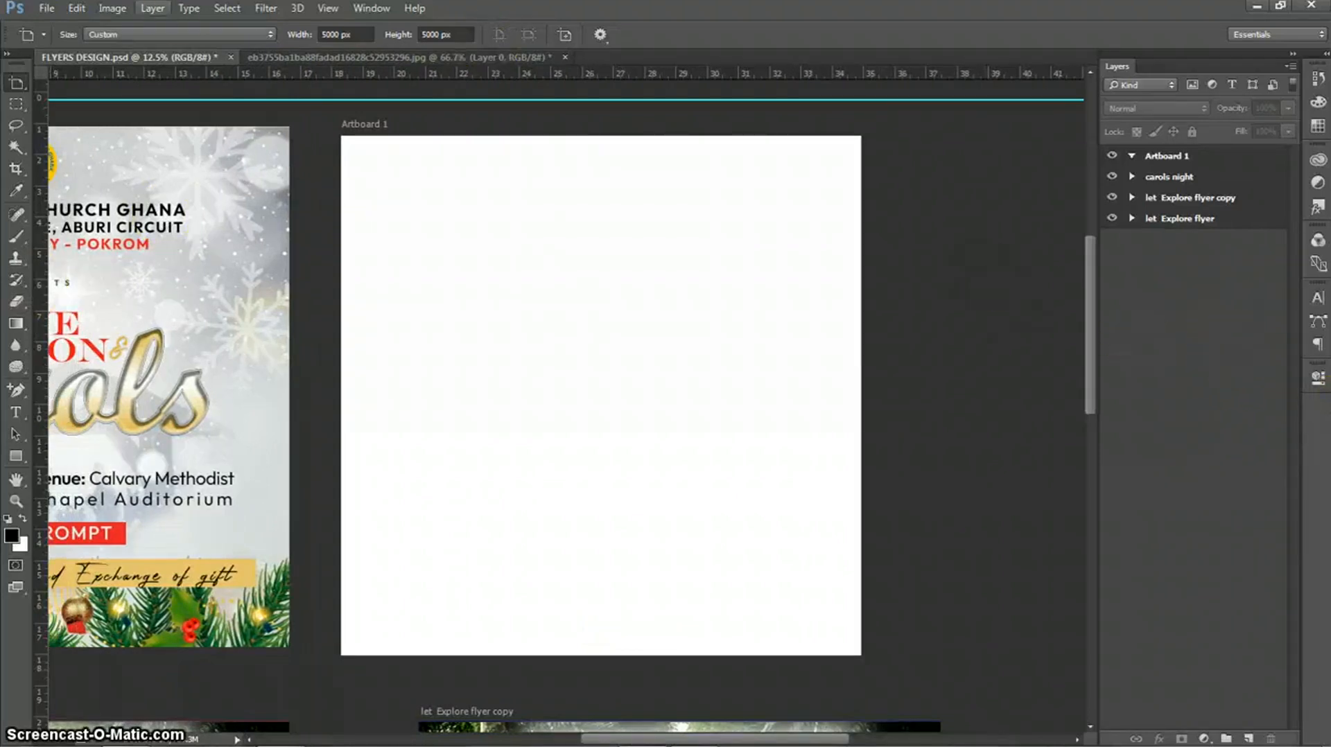
left_click(45, 10)
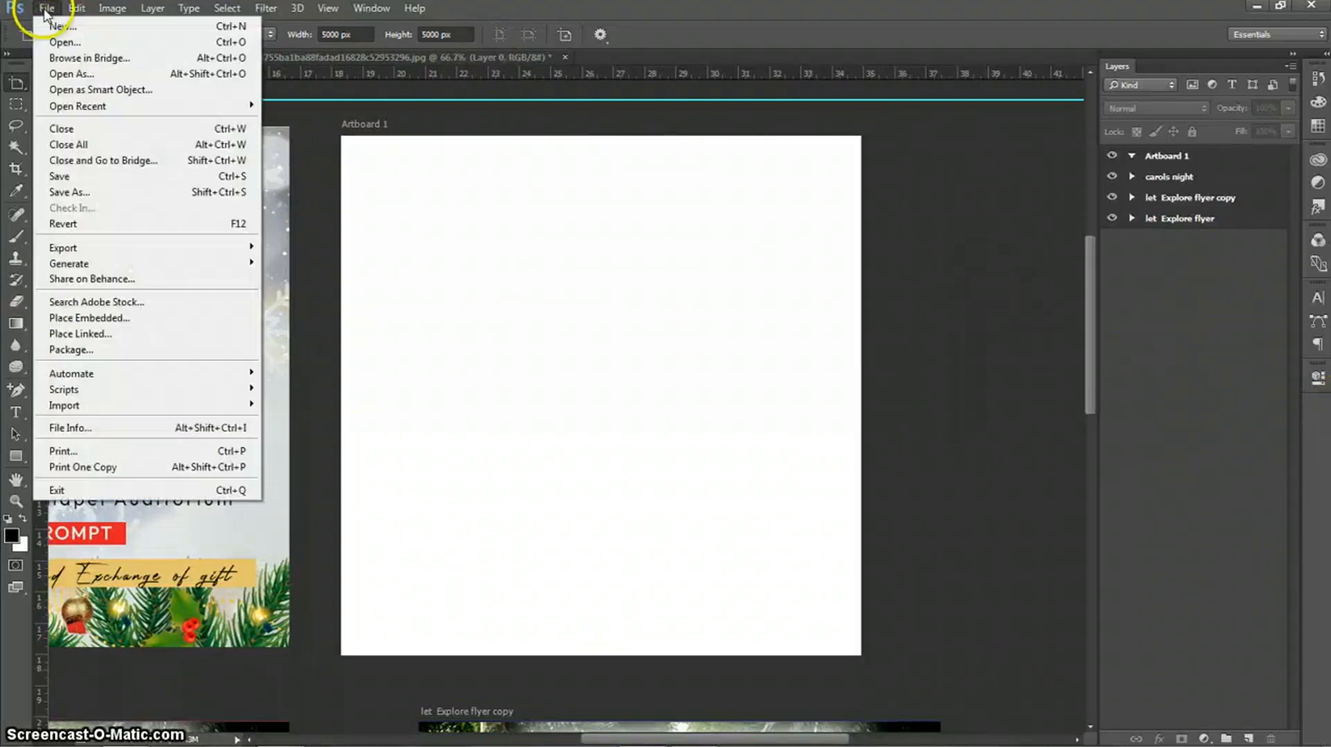
left_click(109, 28)
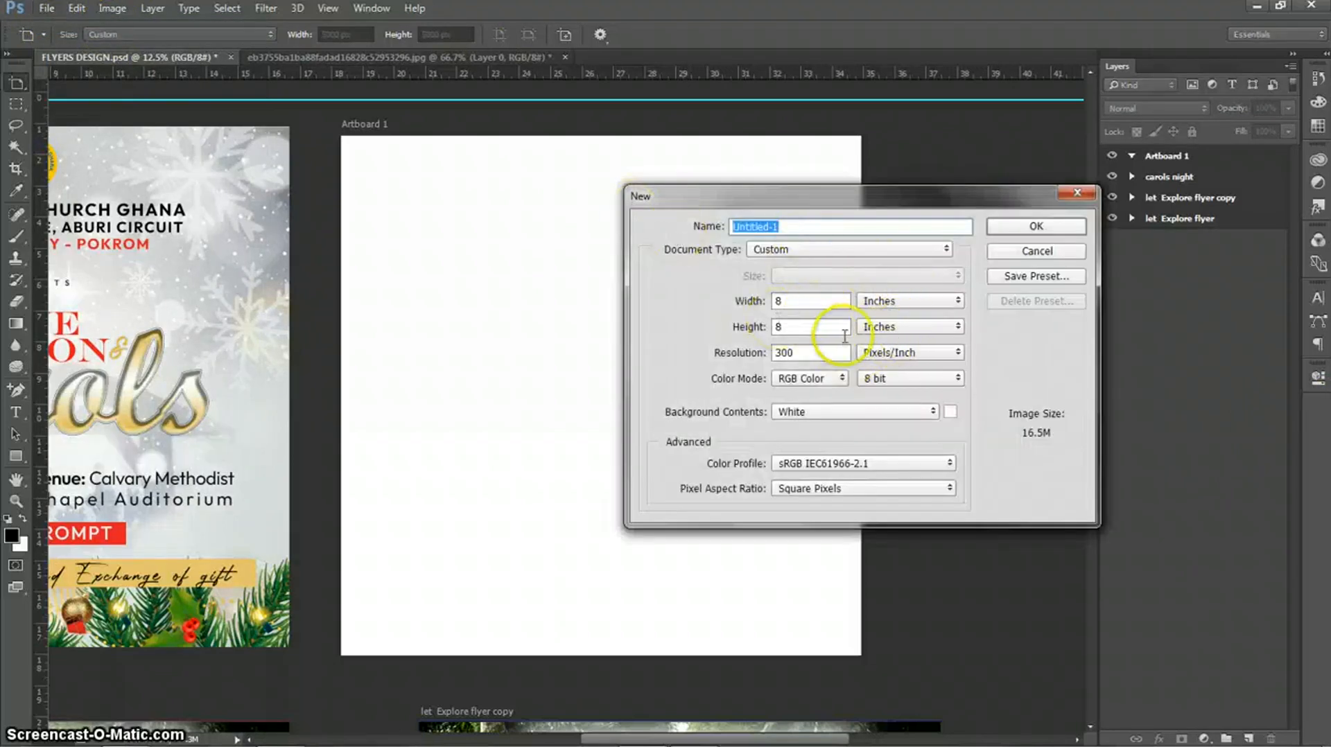
left_click(892, 313)
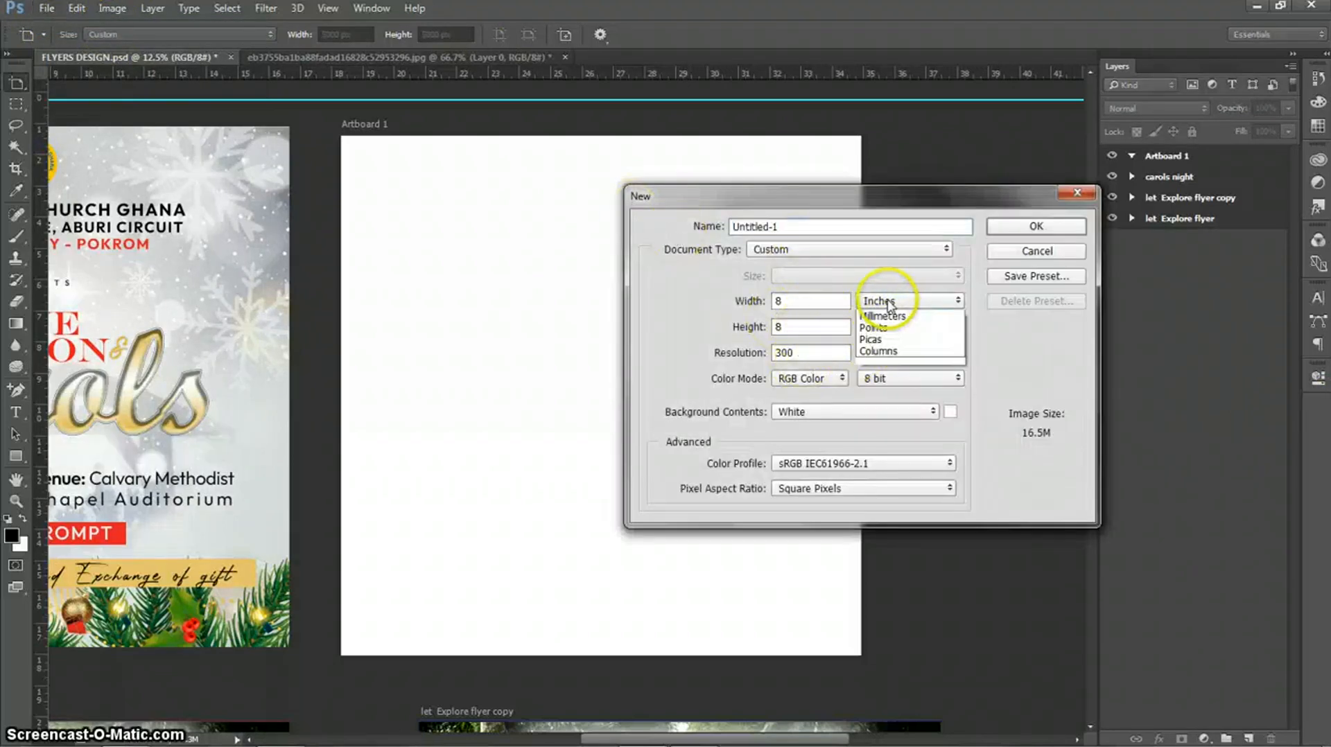
left_click(884, 300)
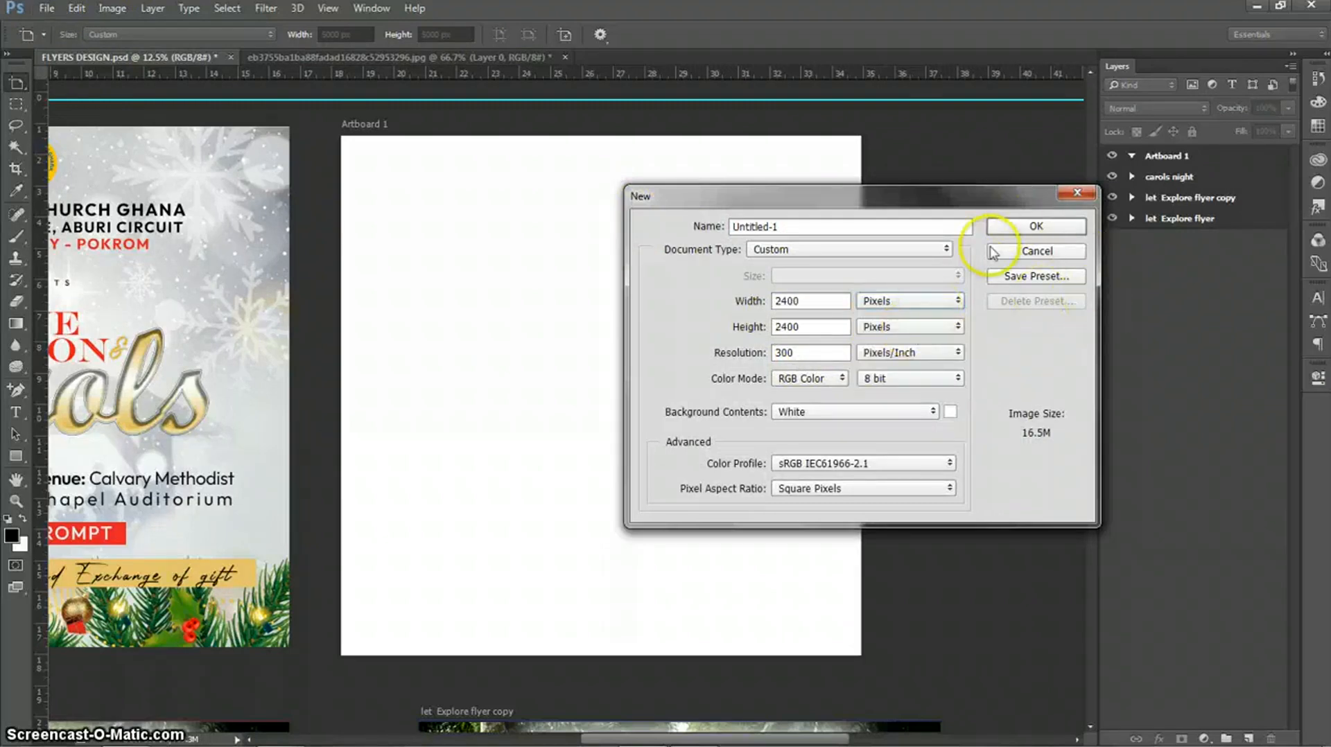
left_click(1062, 191)
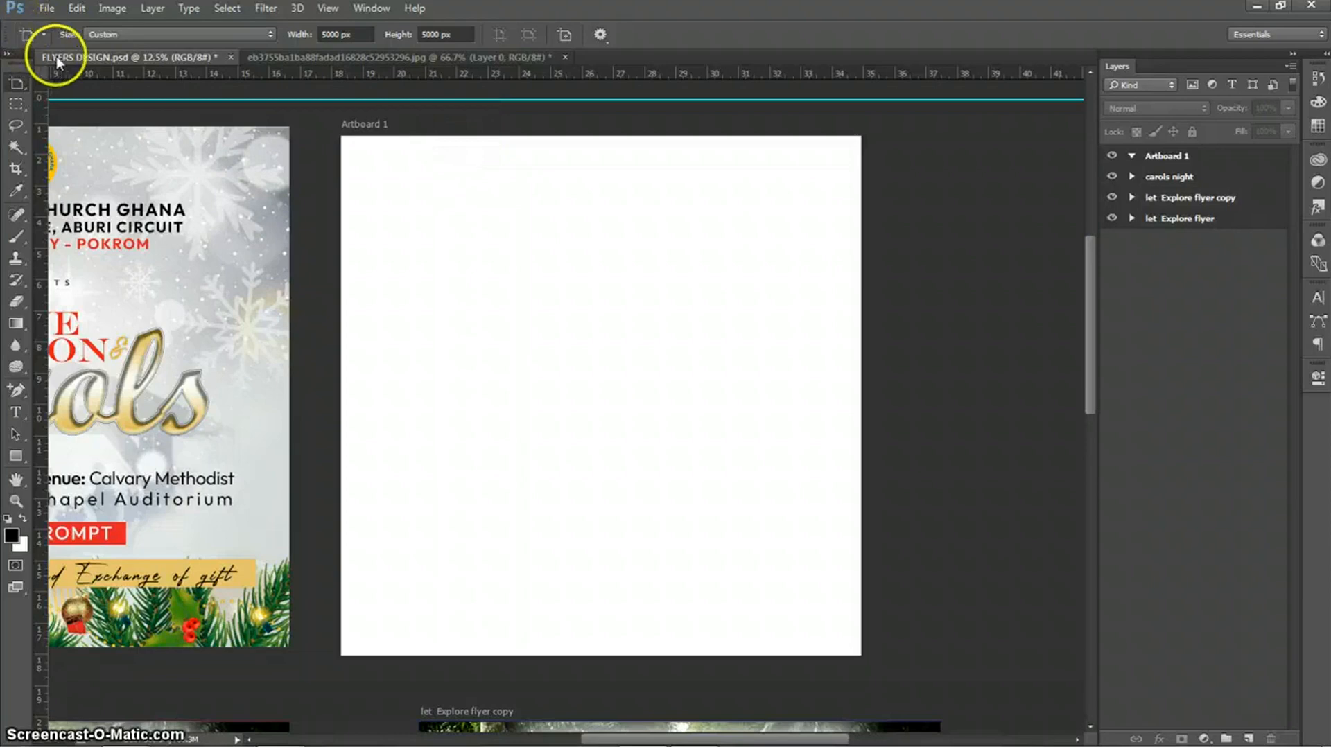
- Rename the new blank artboard "carls flyer" and deselect it
double_click(1167, 156)
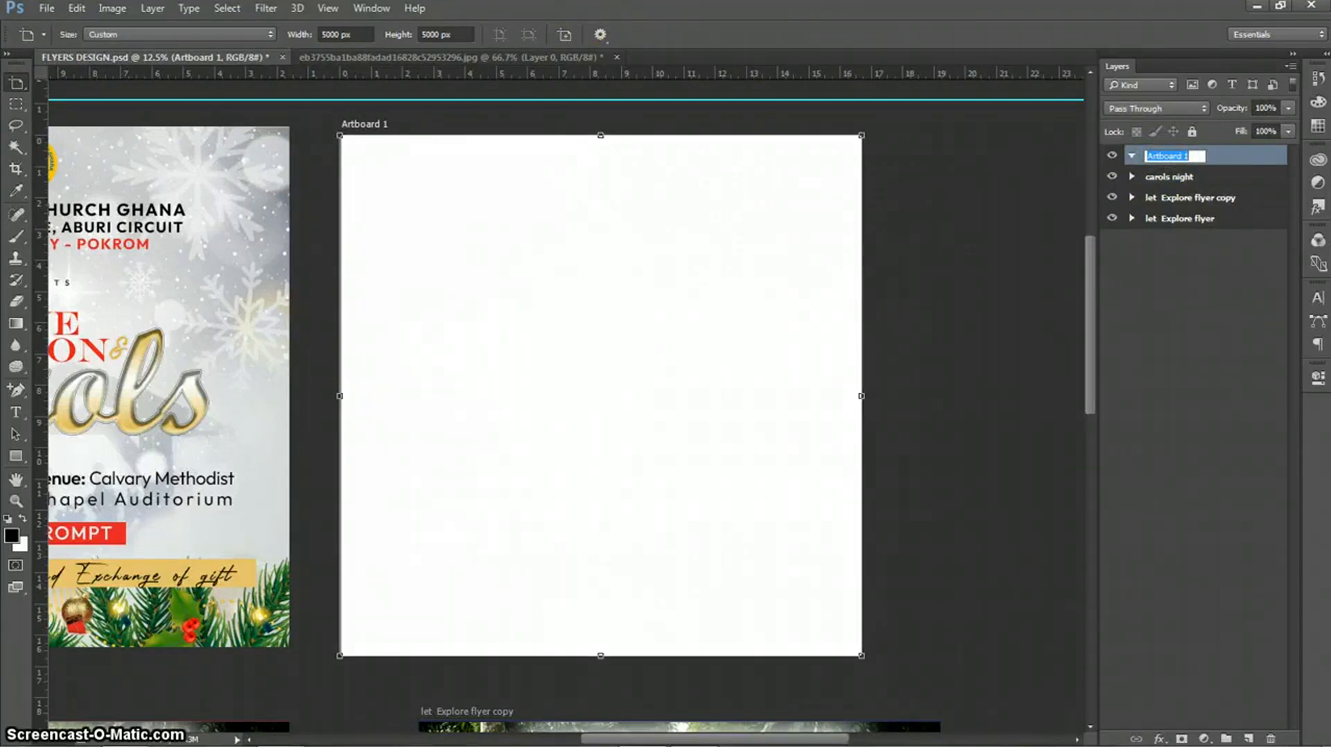
type("carls flyer")
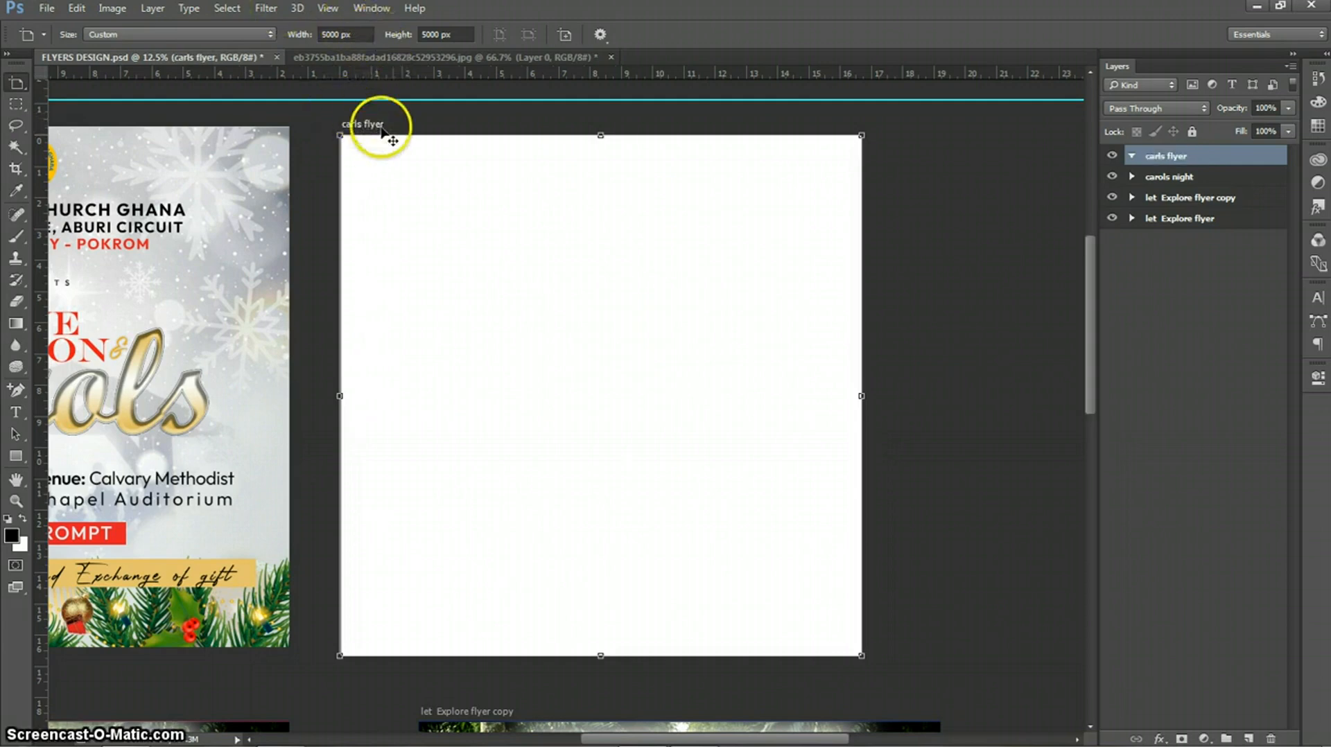
left_click(1218, 361)
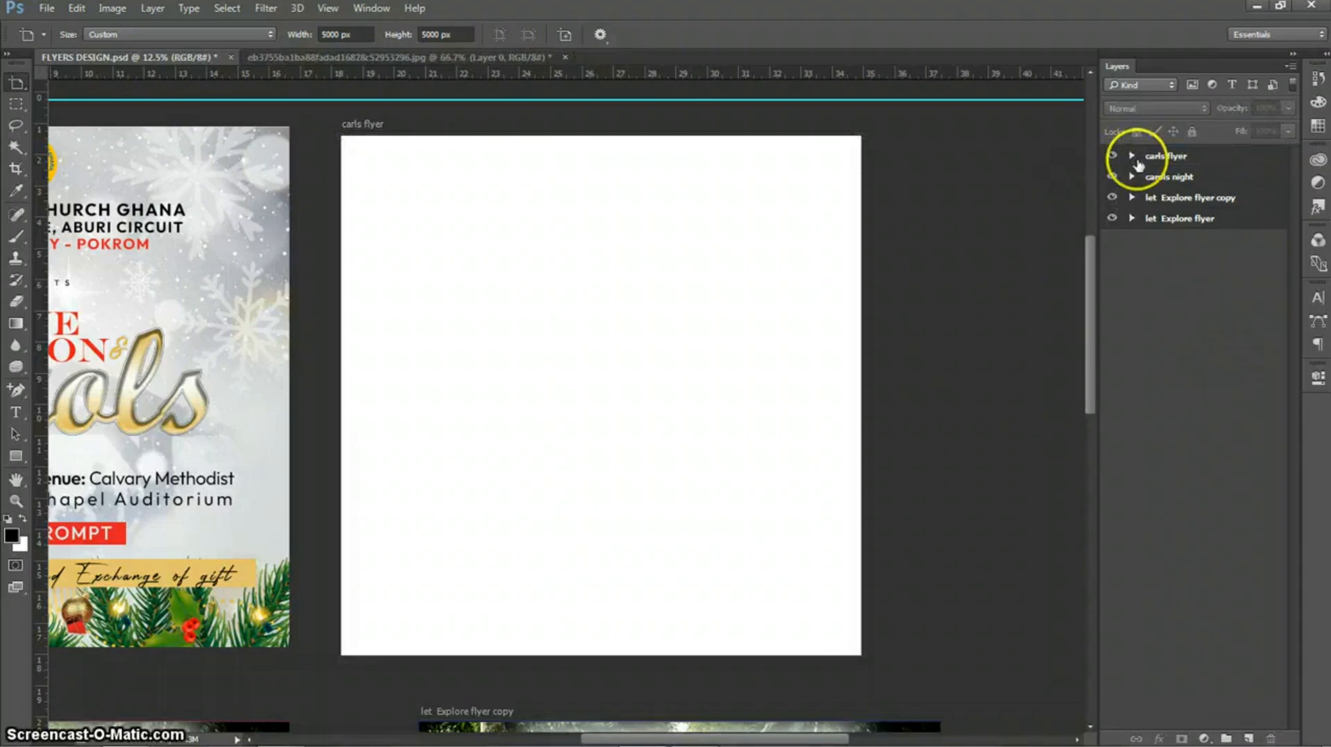
- Add an off-white solid color fill layer inside the carls flyer artboard
left_click(1167, 157)
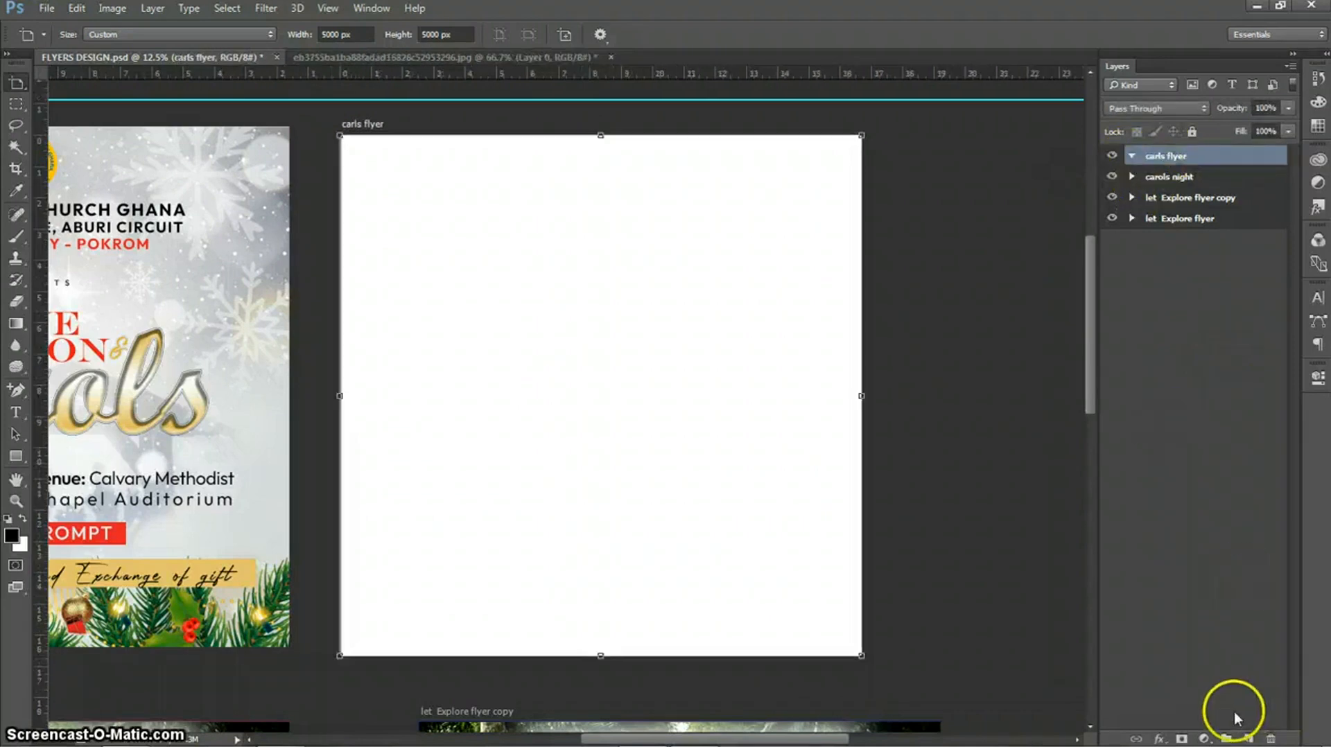
left_click(1205, 737)
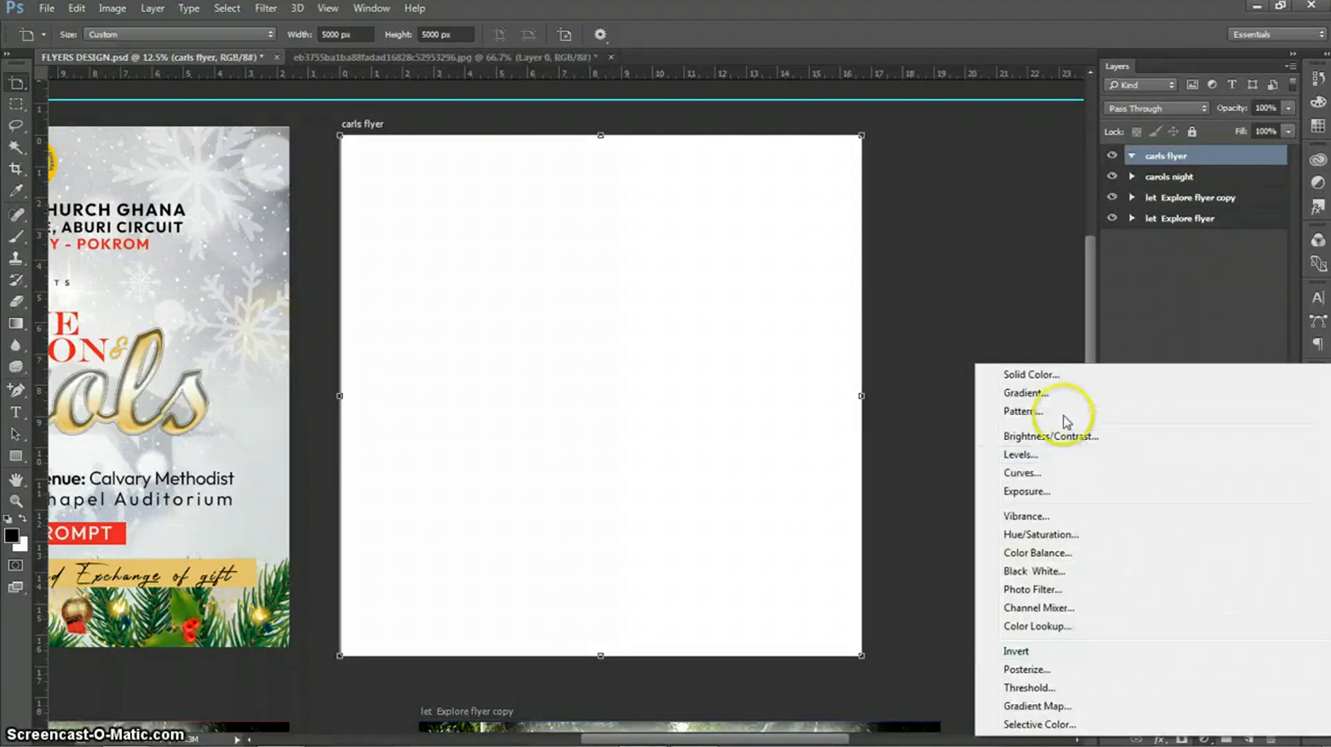
left_click(1057, 368)
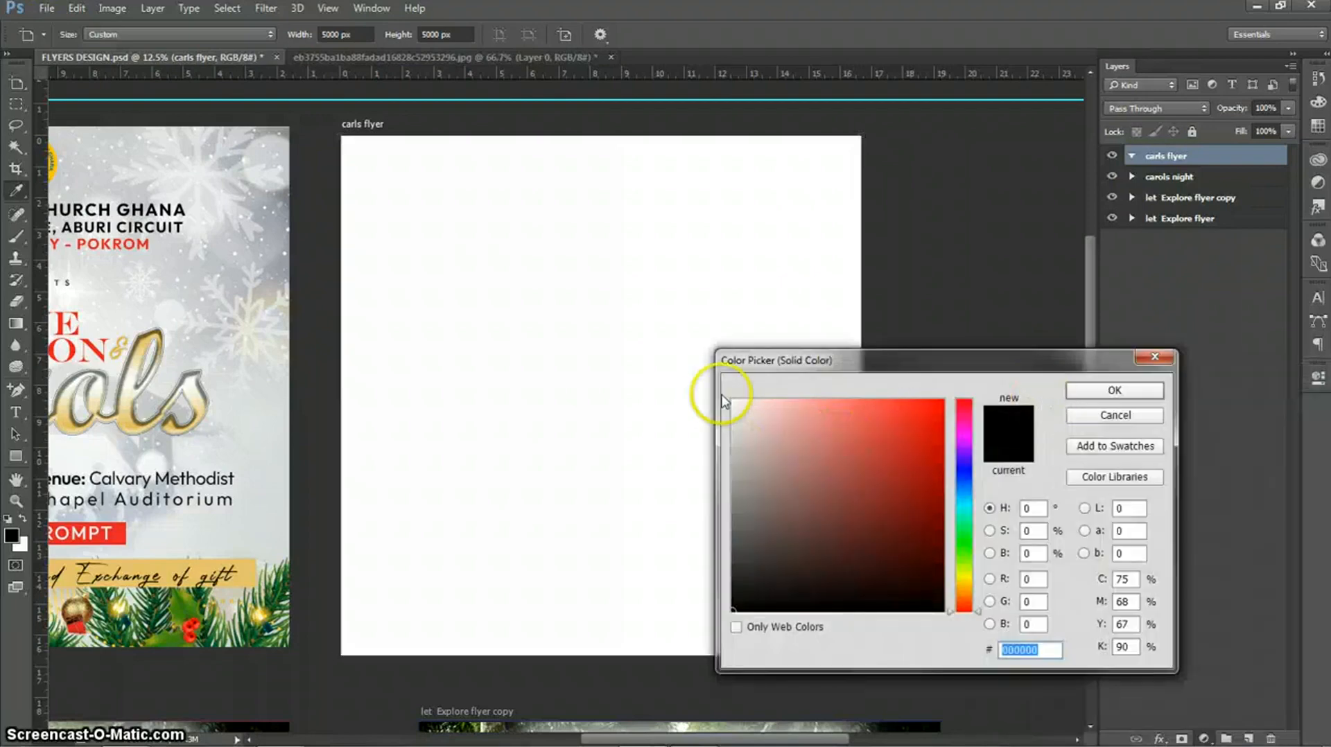
left_click(734, 403)
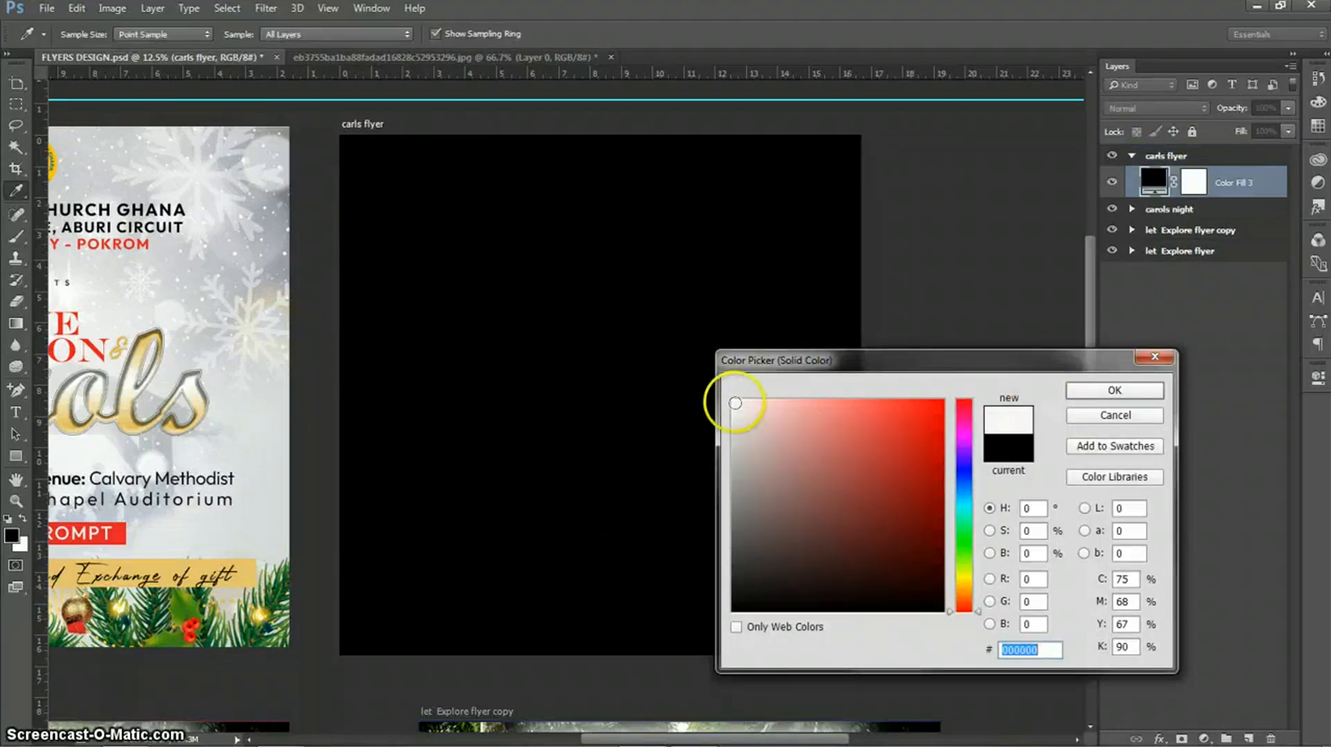
left_click(1139, 394)
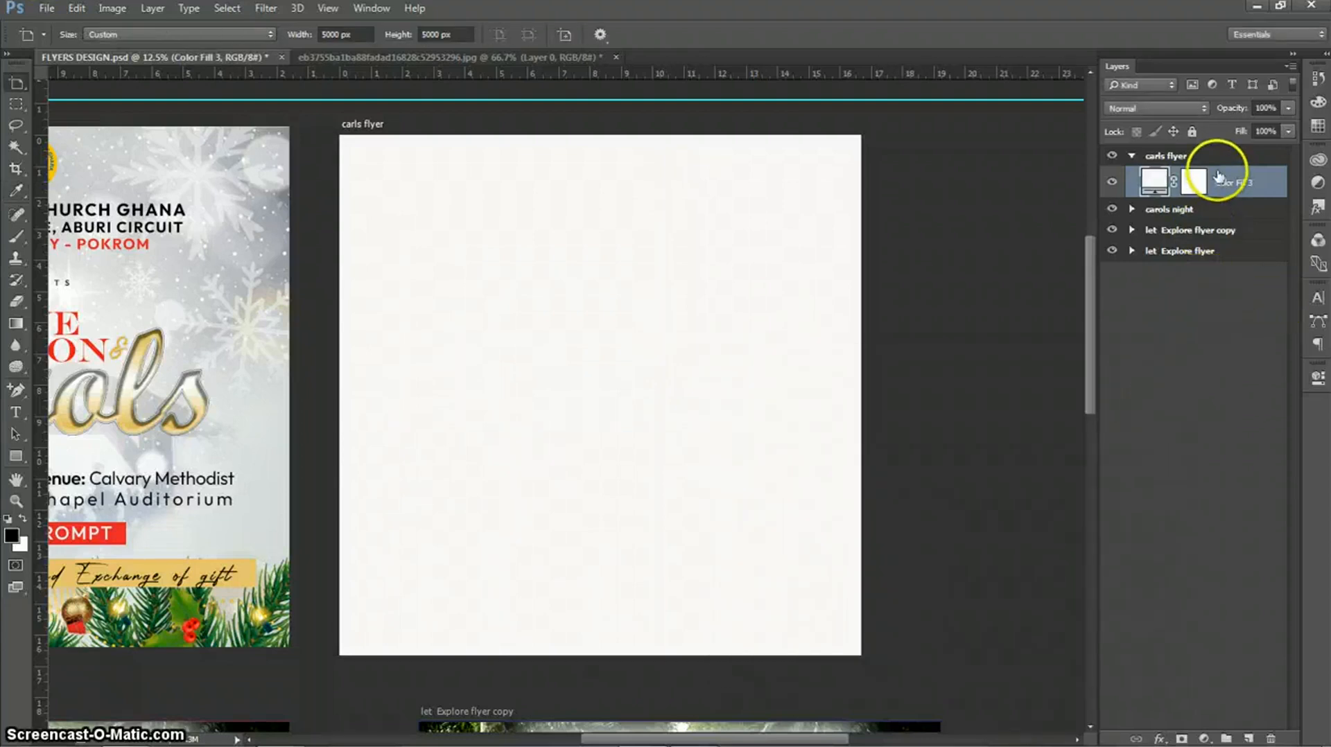
- Place the image white-christmas-background-with-bokeh-snowflakes_1393-239 as an embedded object above the color fill in the carls flyer artboard
key("v")
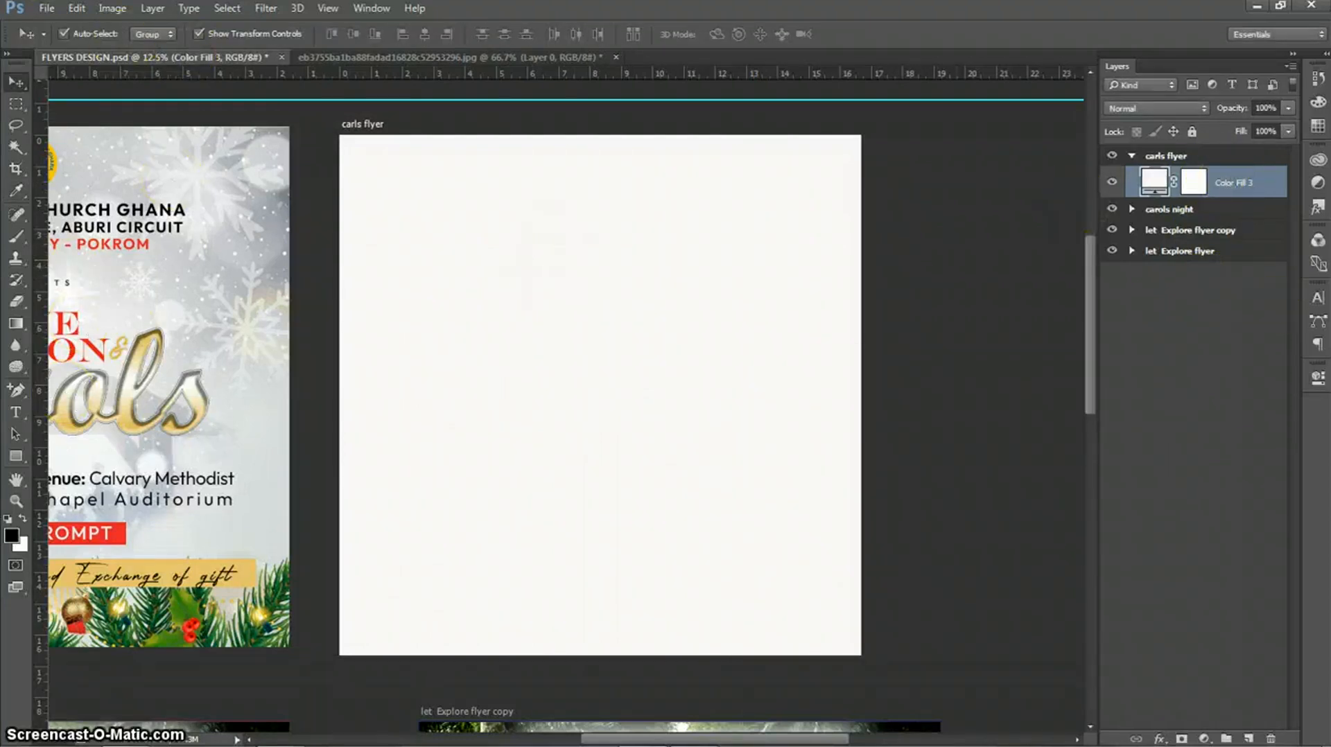
left_click(36, 8)
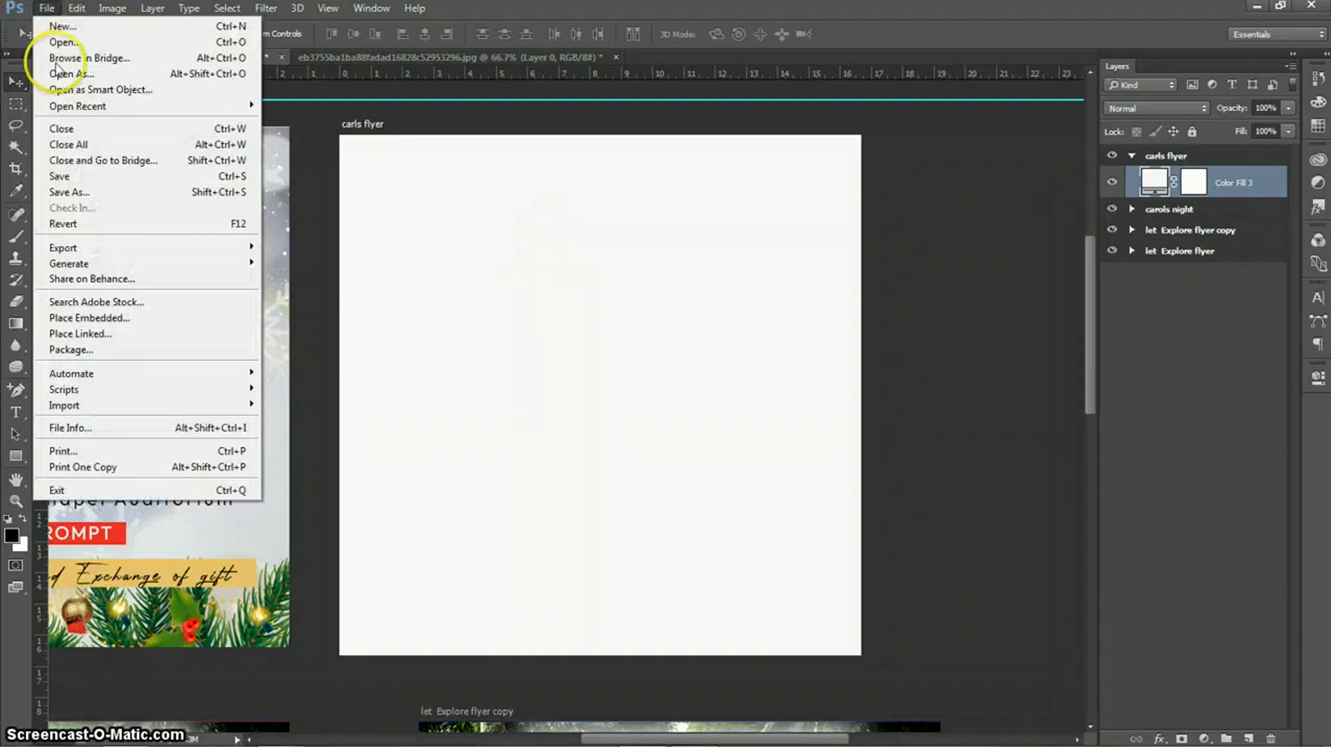
left_click(104, 319)
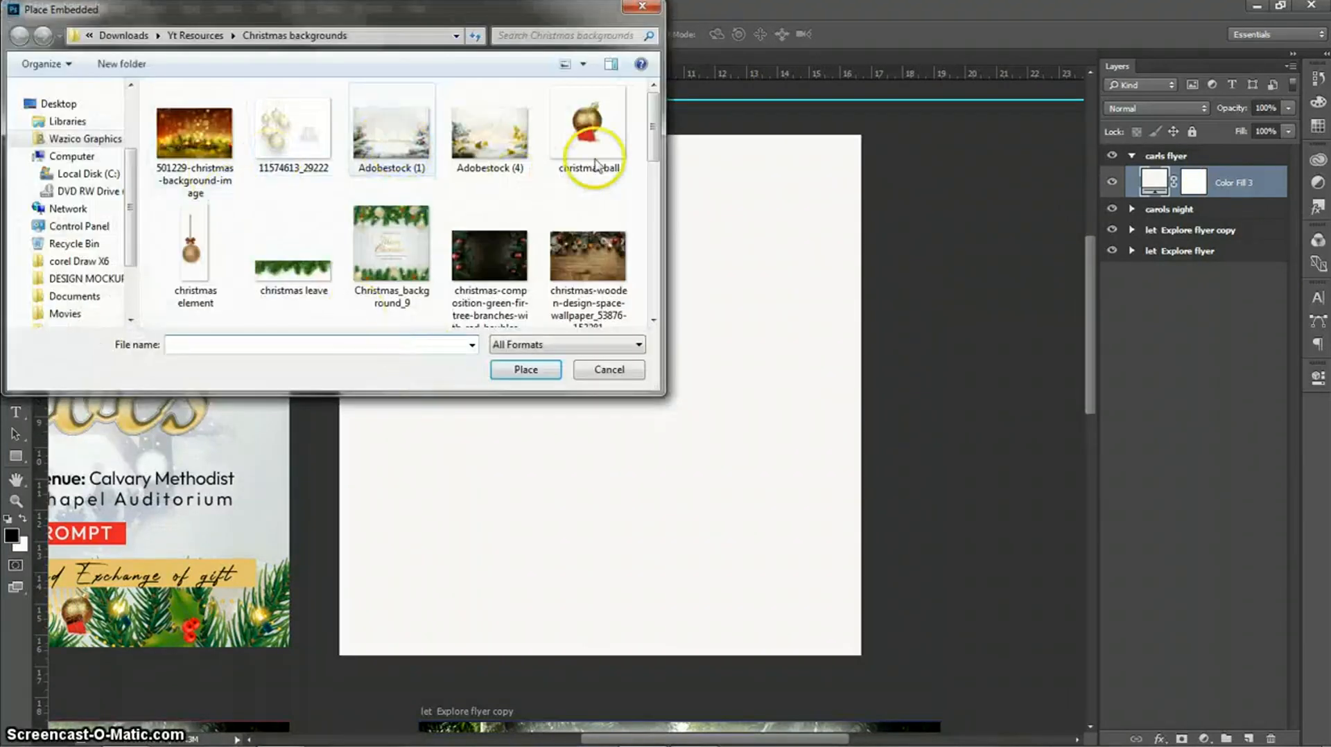
left_click_drag(654, 138, 686, 264)
left_click(589, 274)
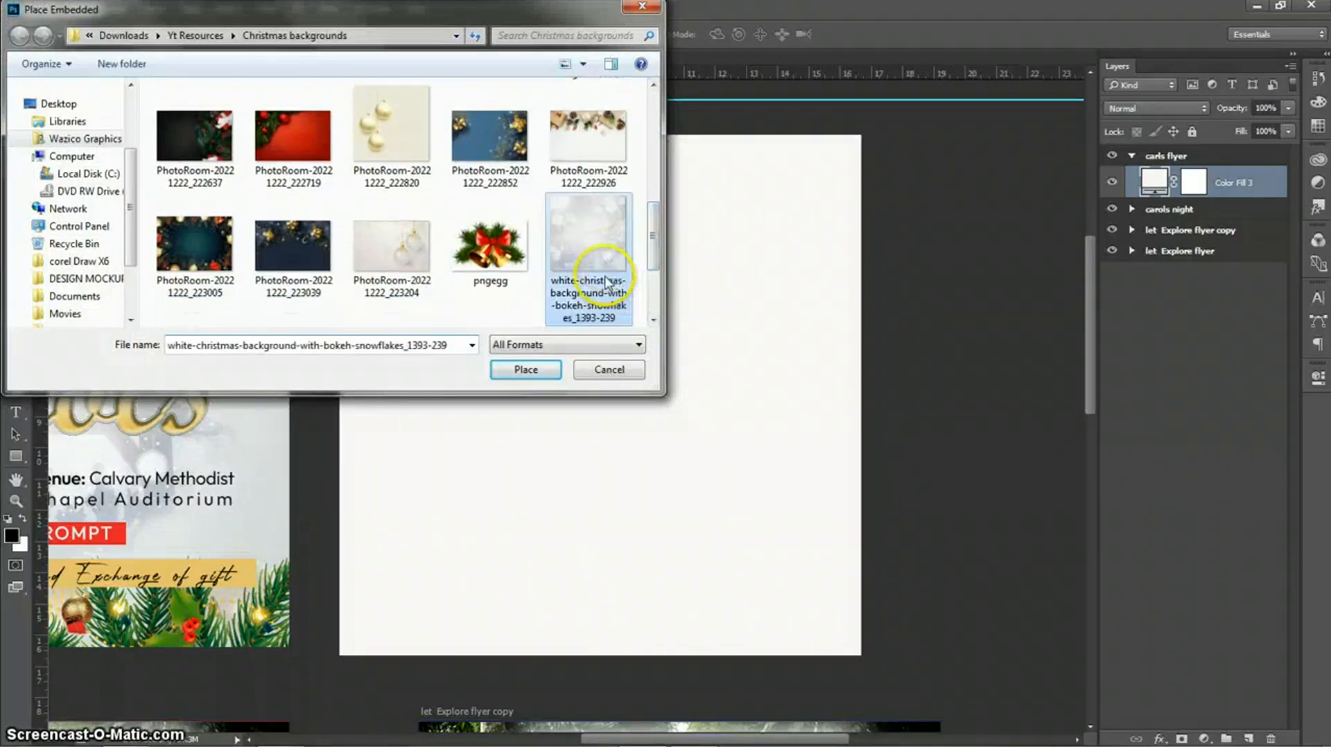
left_click(525, 372)
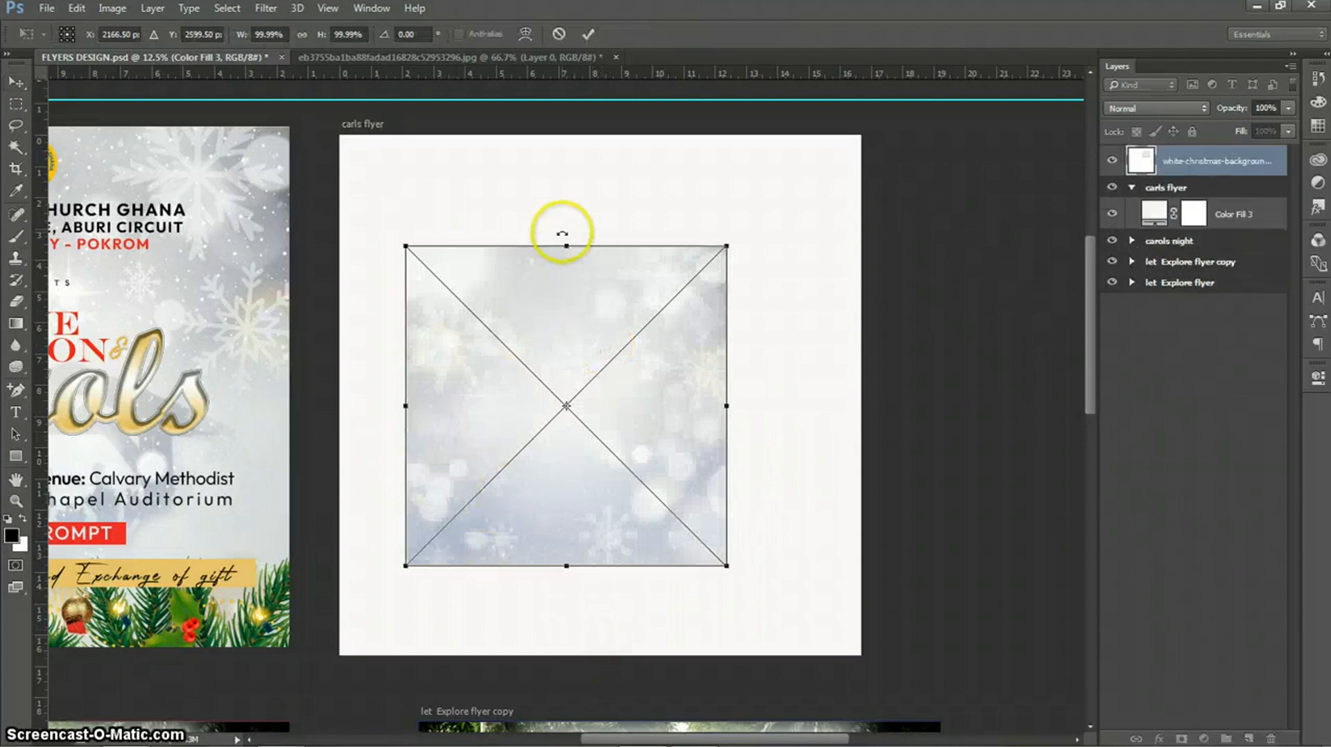
- Stretch the placed snowflake background to all four edges of the carls flyer artboard and rasterize its layer
left_click_drag(566, 246, 566, 135)
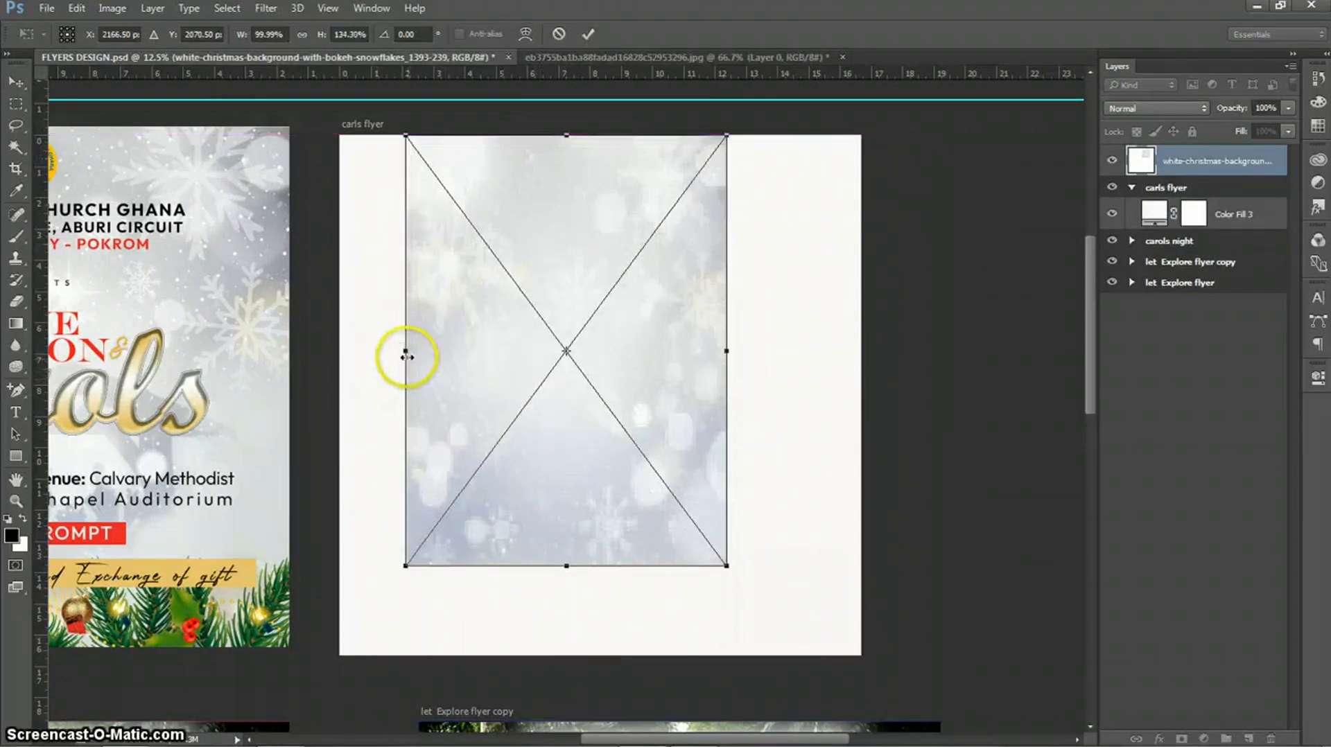
mouse_move(405, 351)
left_mouse_down()
mouse_move(394, 350)
mouse_move(406, 350)
left_mouse_up()
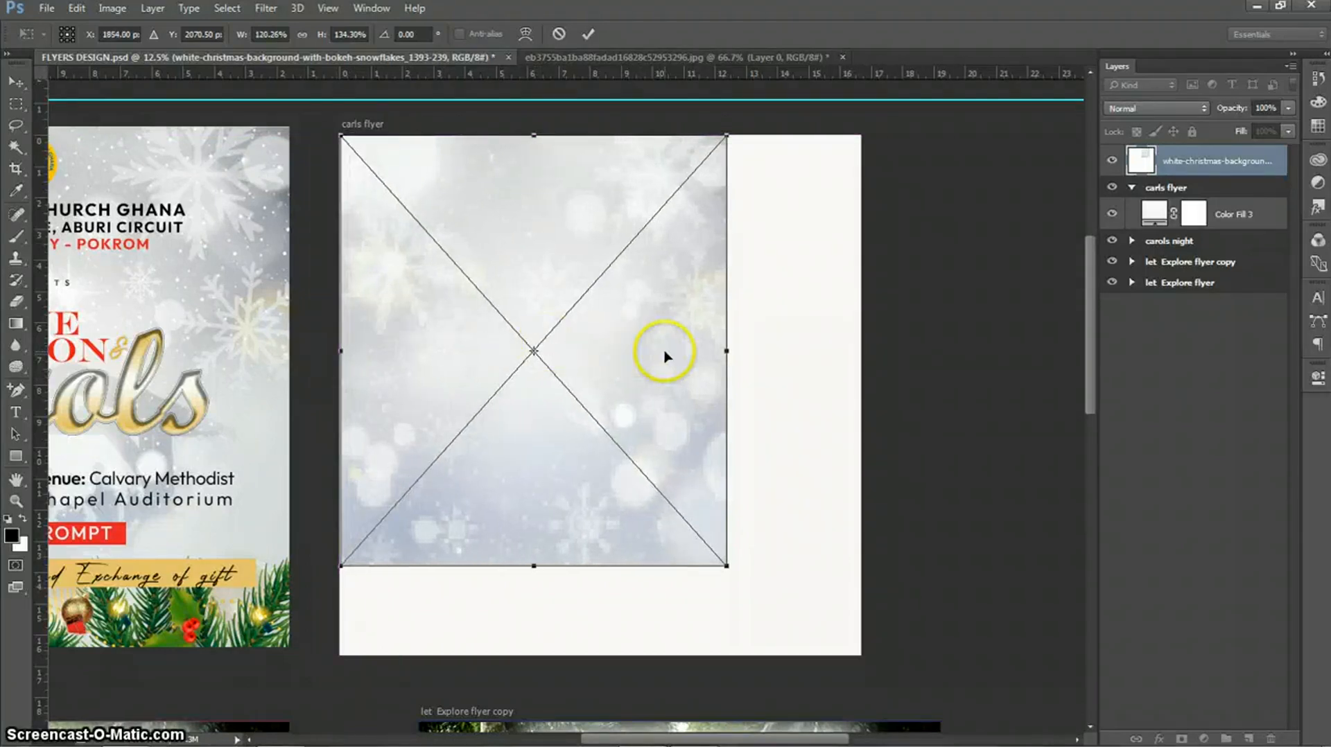
left_click_drag(726, 350, 861, 351)
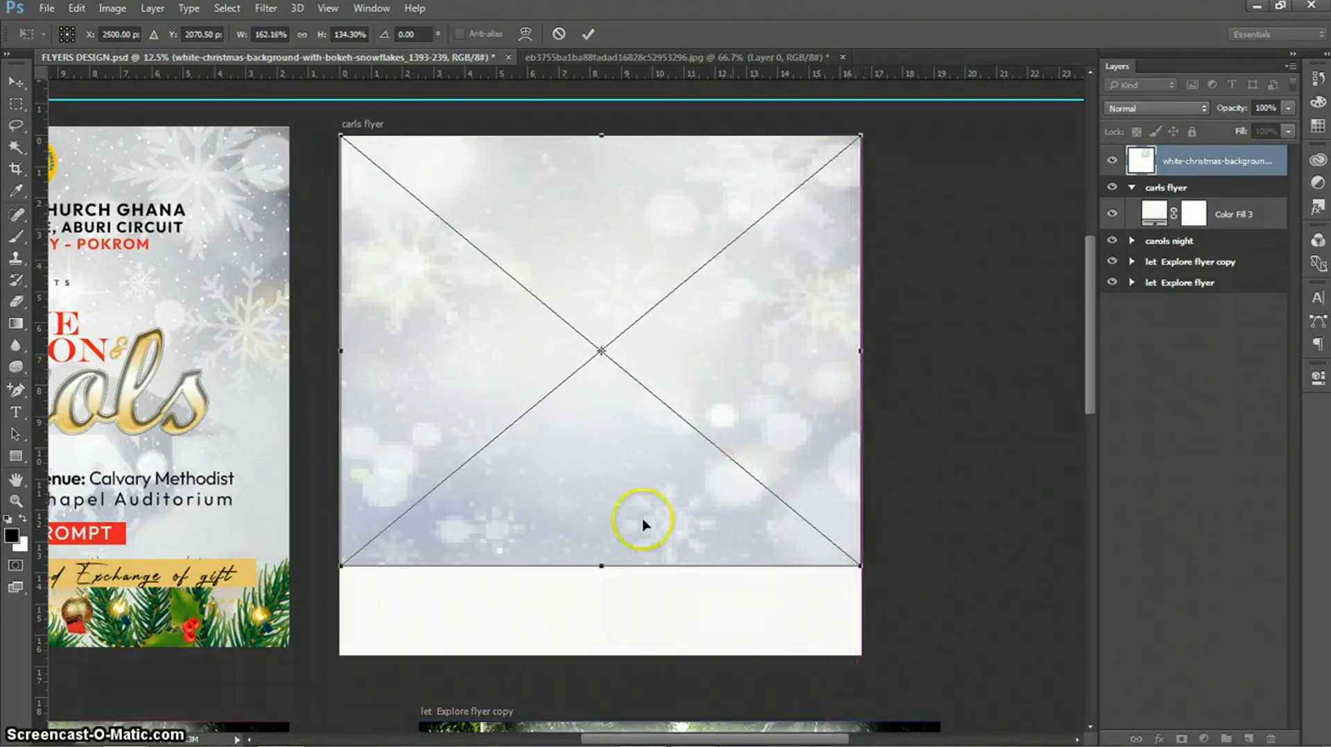
left_click_drag(599, 565, 601, 565)
left_click(619, 639)
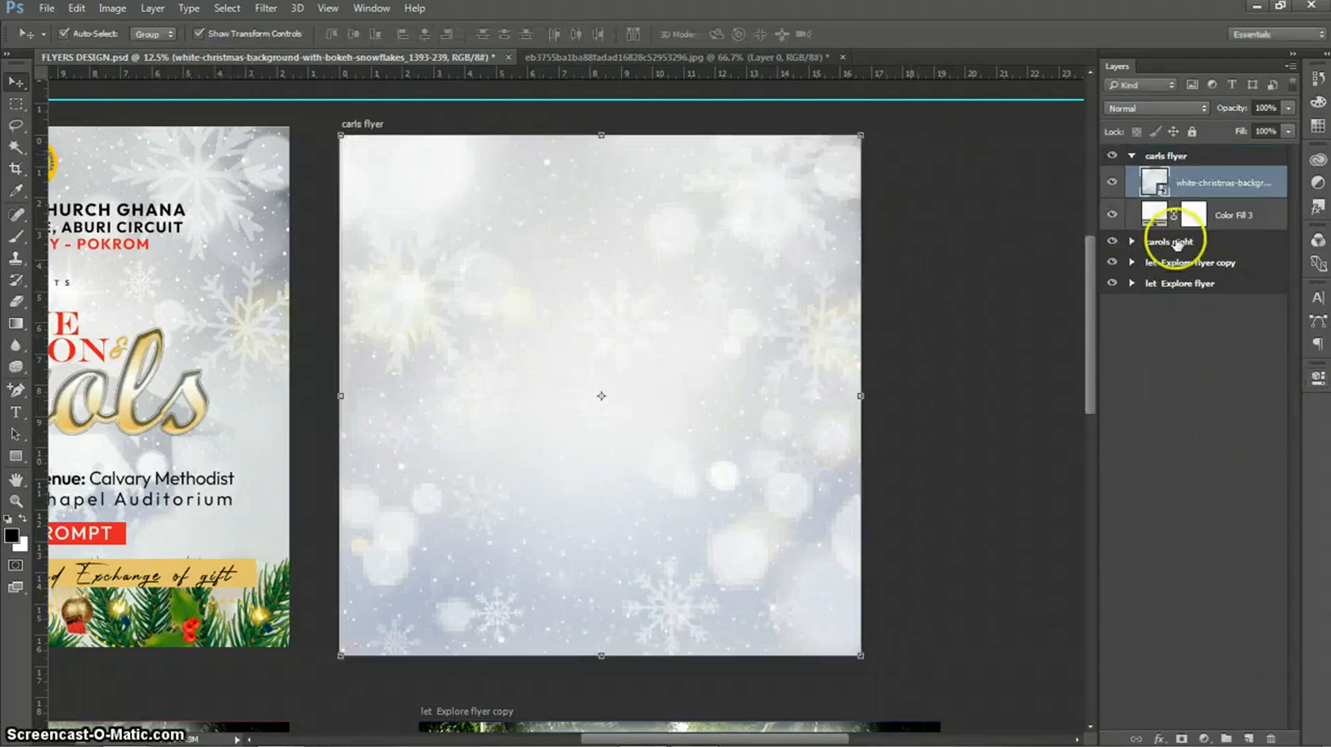
right_click(1206, 182)
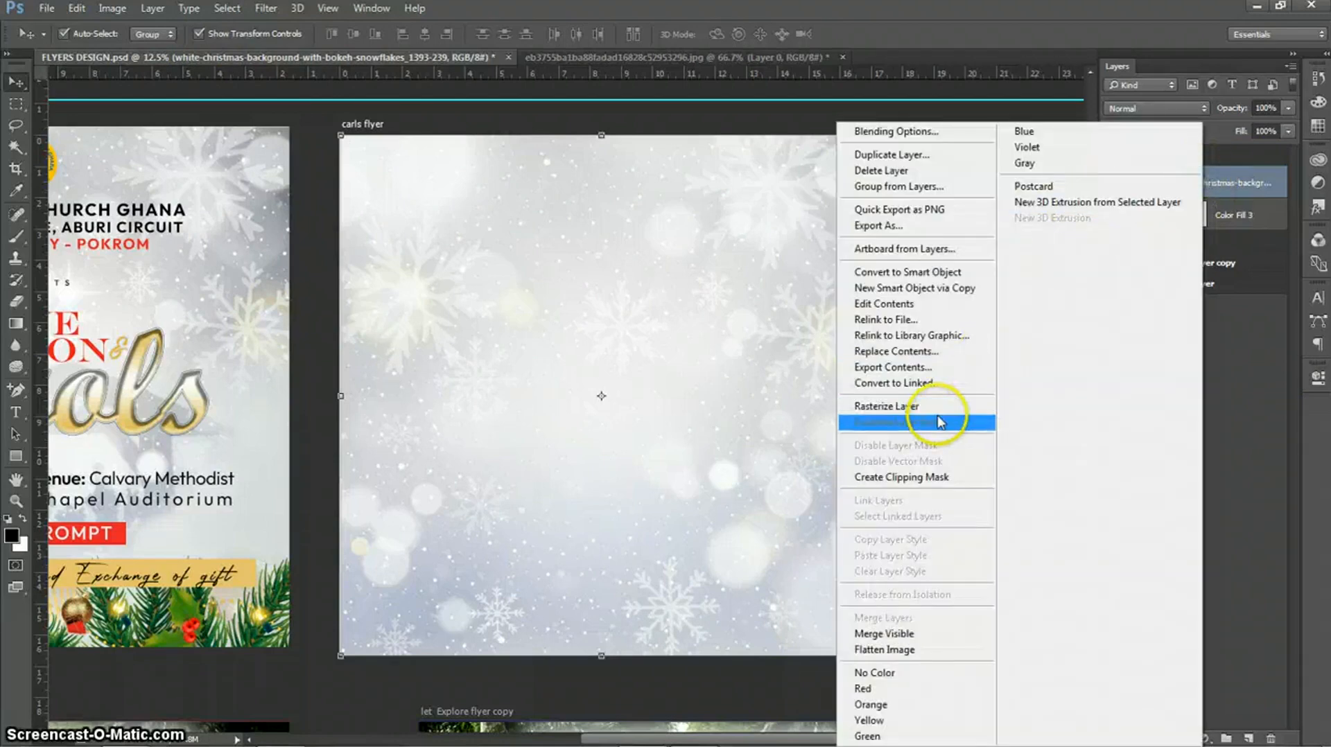
left_click(941, 422)
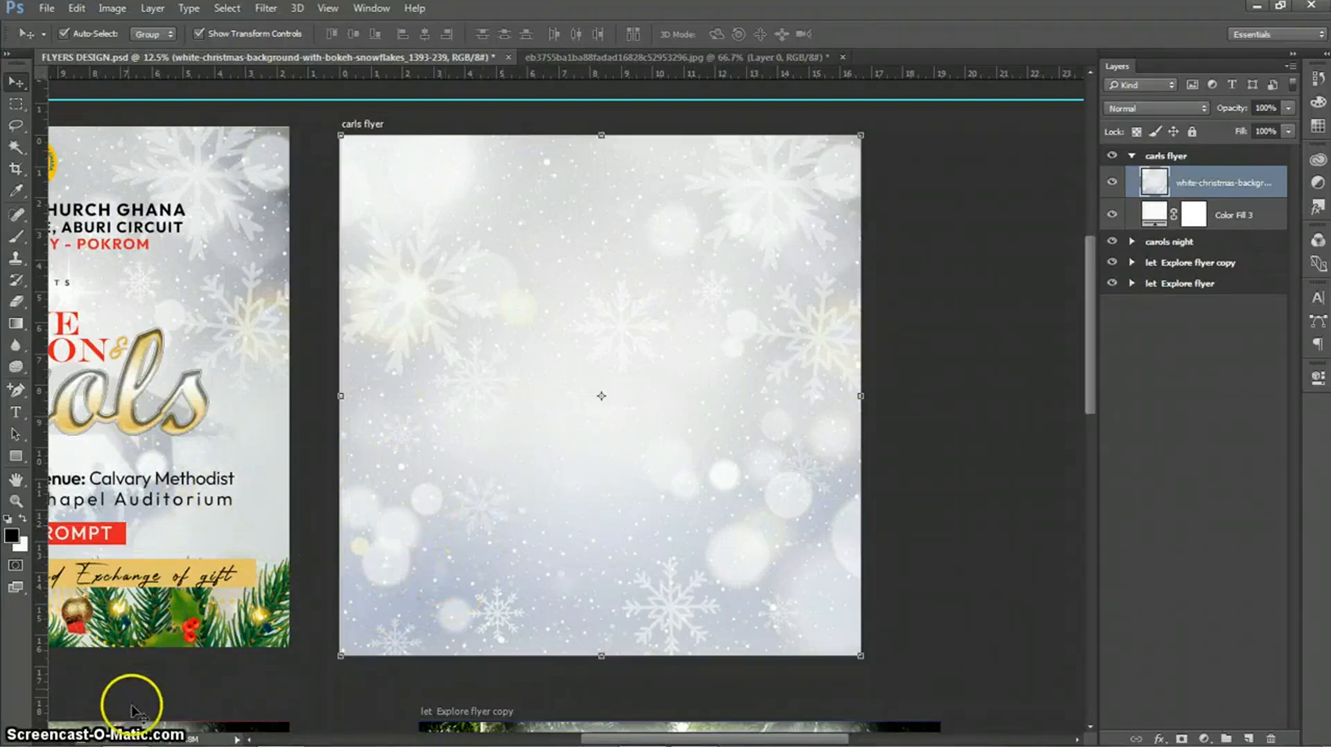
- Bring the image Christmas_background_9 from the Christmas backgrounds folder in the file explorer onto the carls flyer artboard in Photoshop
mouse_move(121, 728)
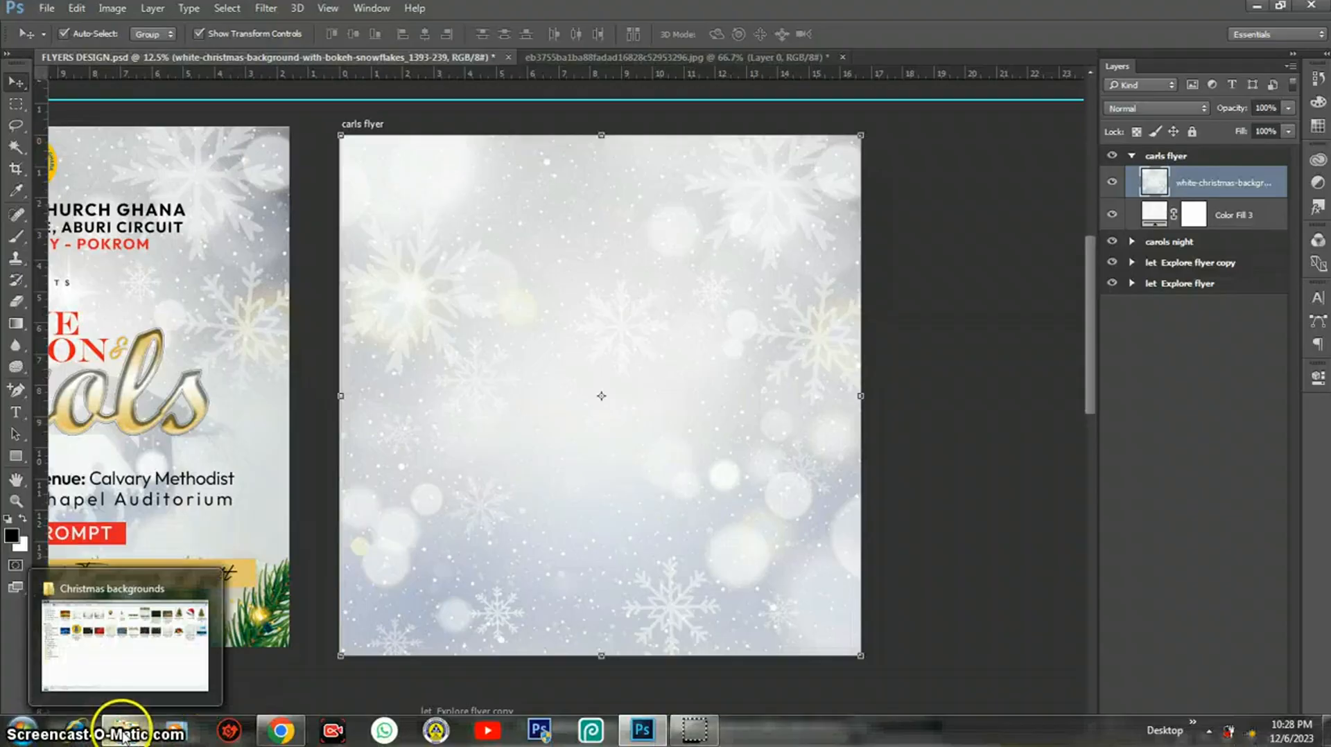
left_click(119, 693)
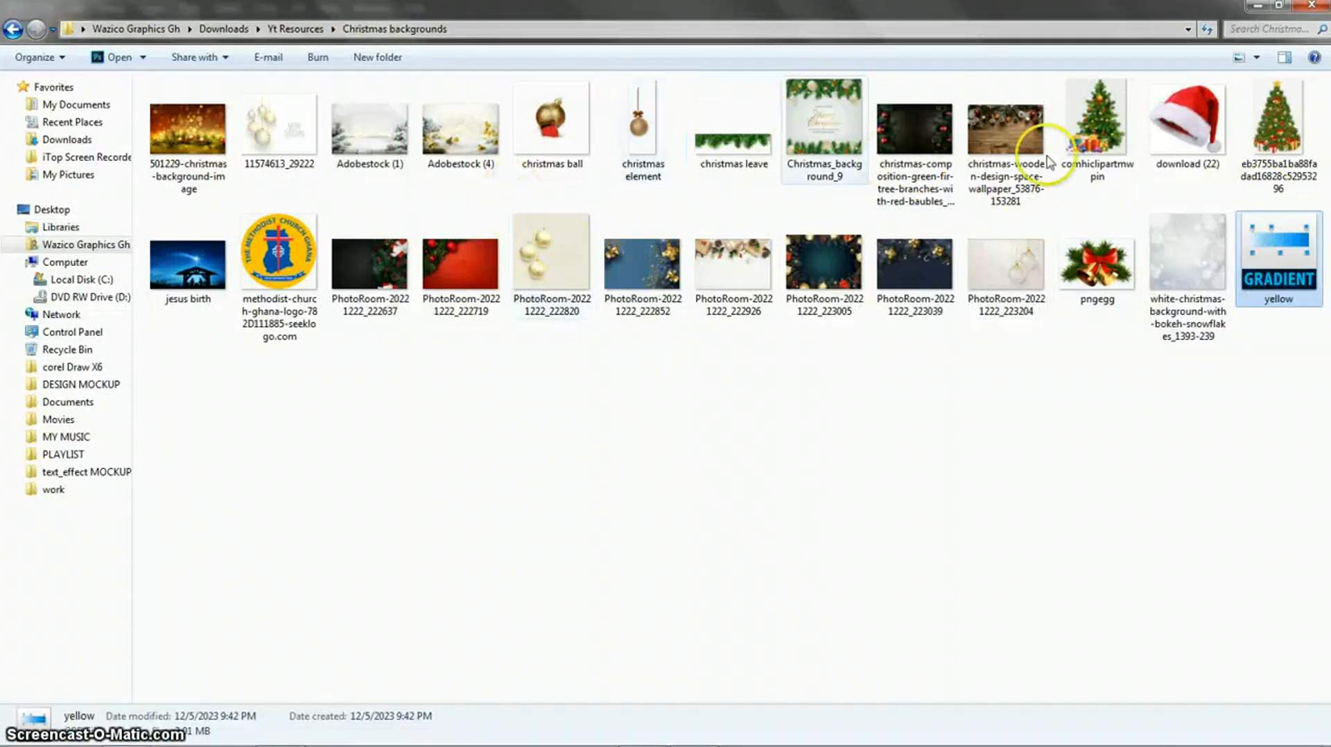
left_click(186, 288)
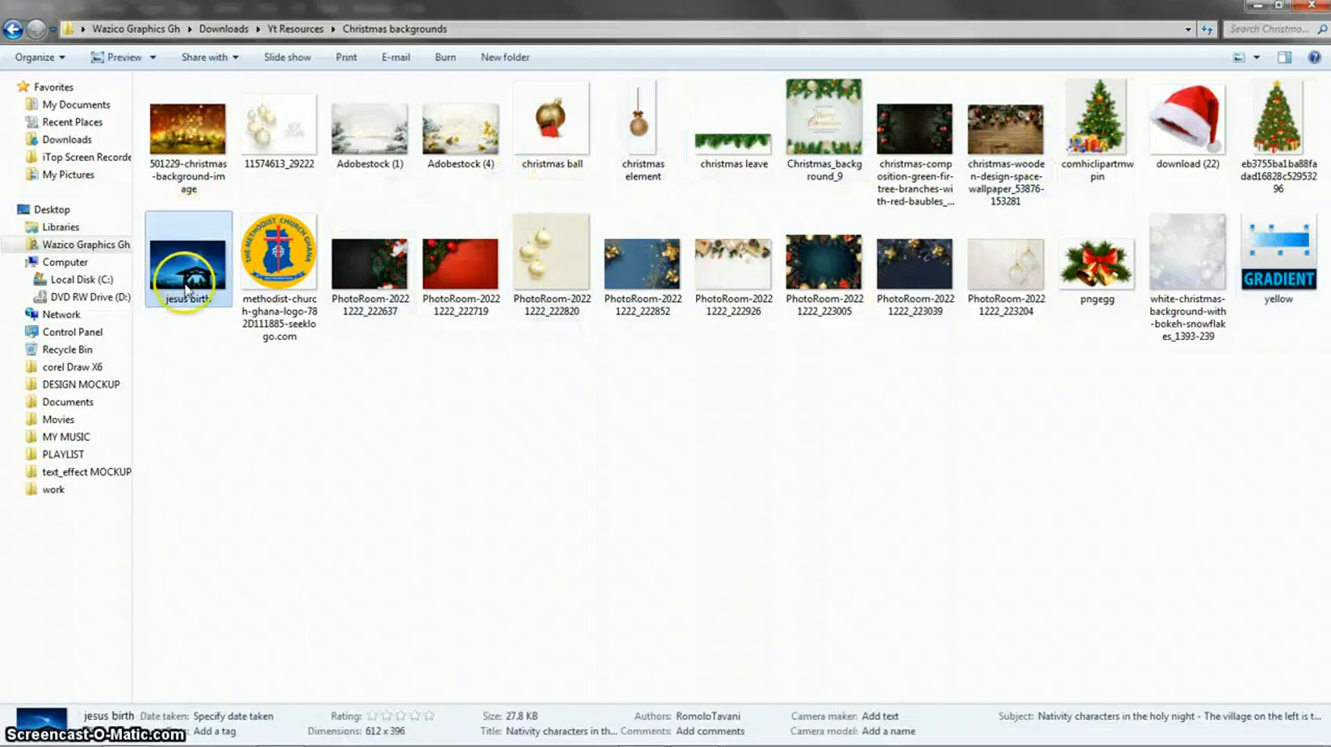
left_click(808, 119)
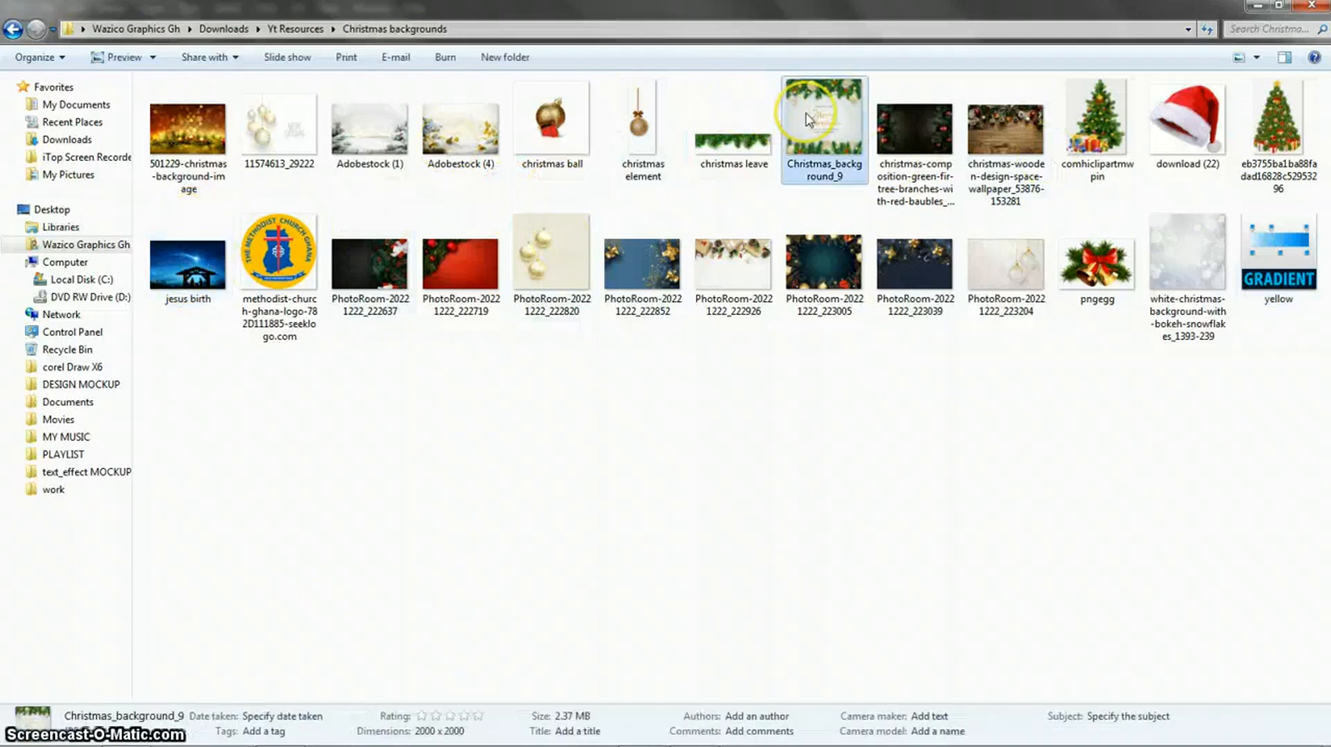
left_click_drag(809, 119, 589, 504)
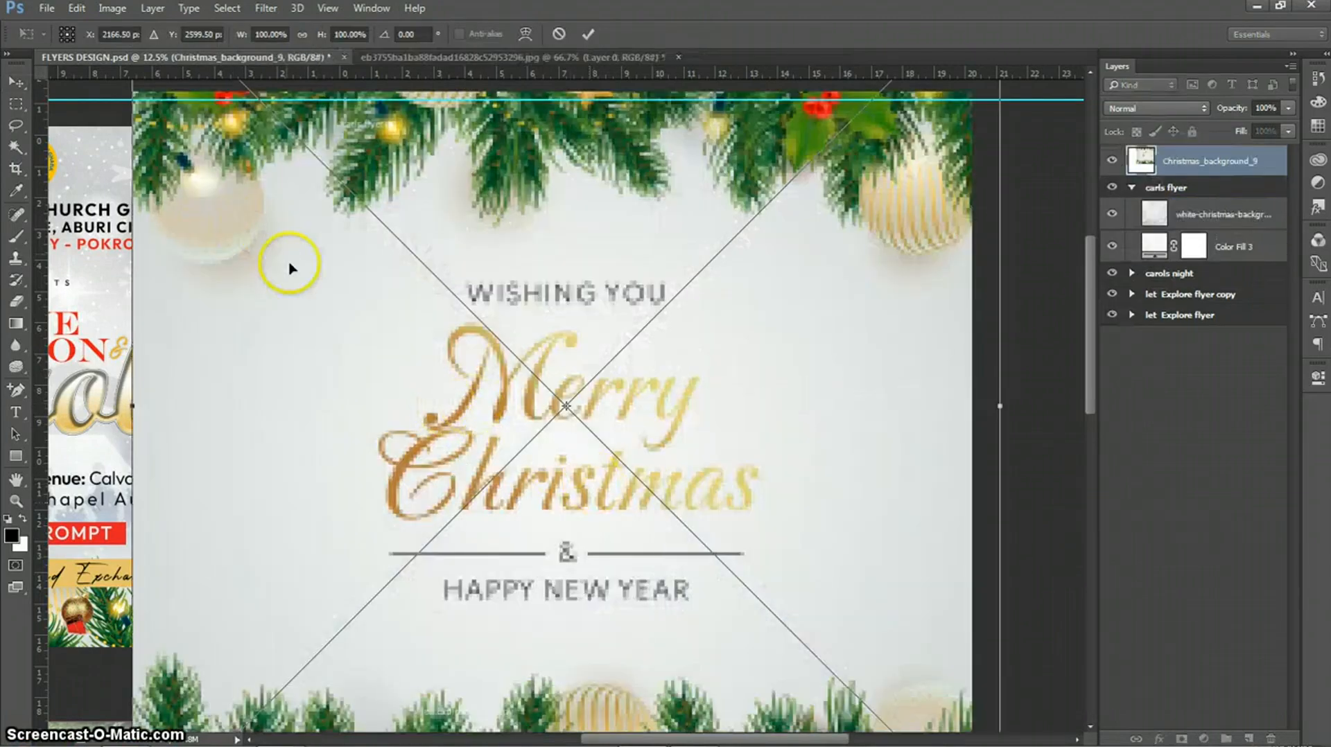
- Scale Christmas_background_9 to about 60% in width and height so it exactly fills the carls flyer artboard, and commit the placement
left_click_drag(489, 172, 491, 177)
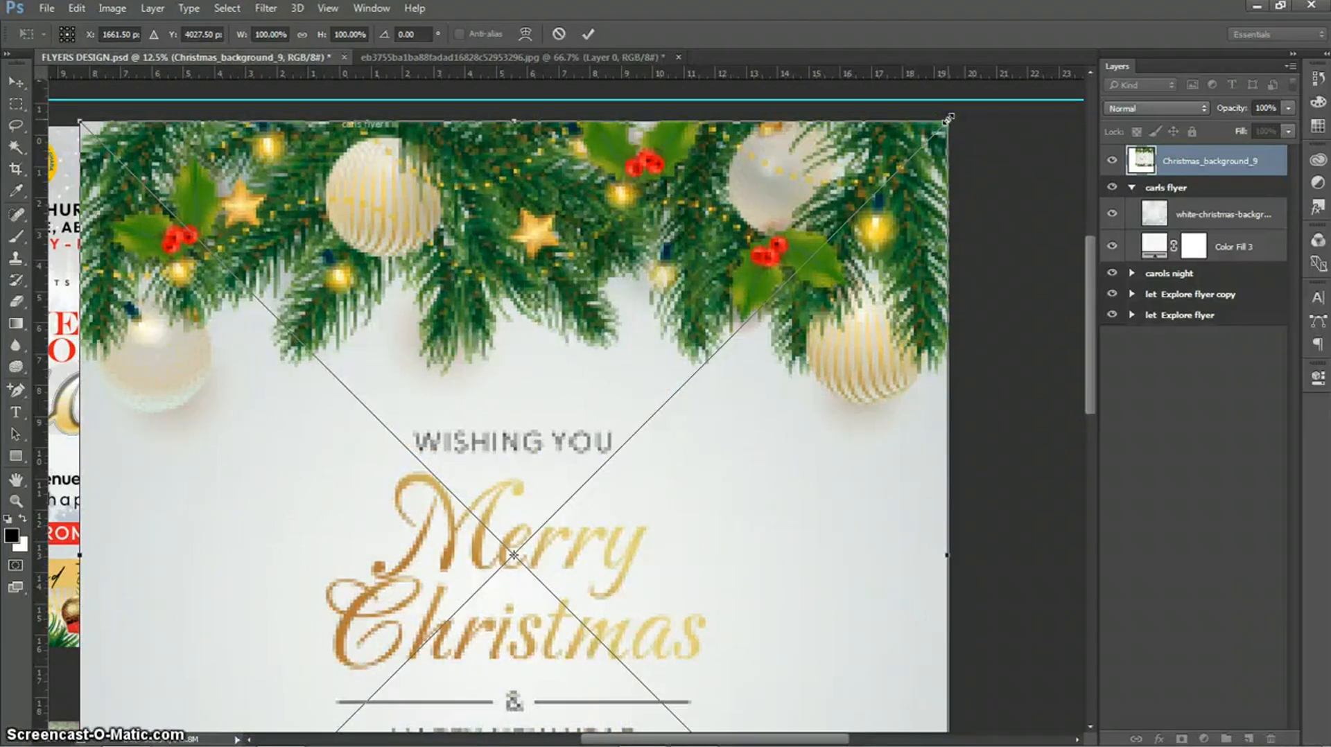
left_click_drag(948, 118, 766, 336)
left_click_drag(644, 500, 743, 324)
left_click_drag(373, 377, 368, 377)
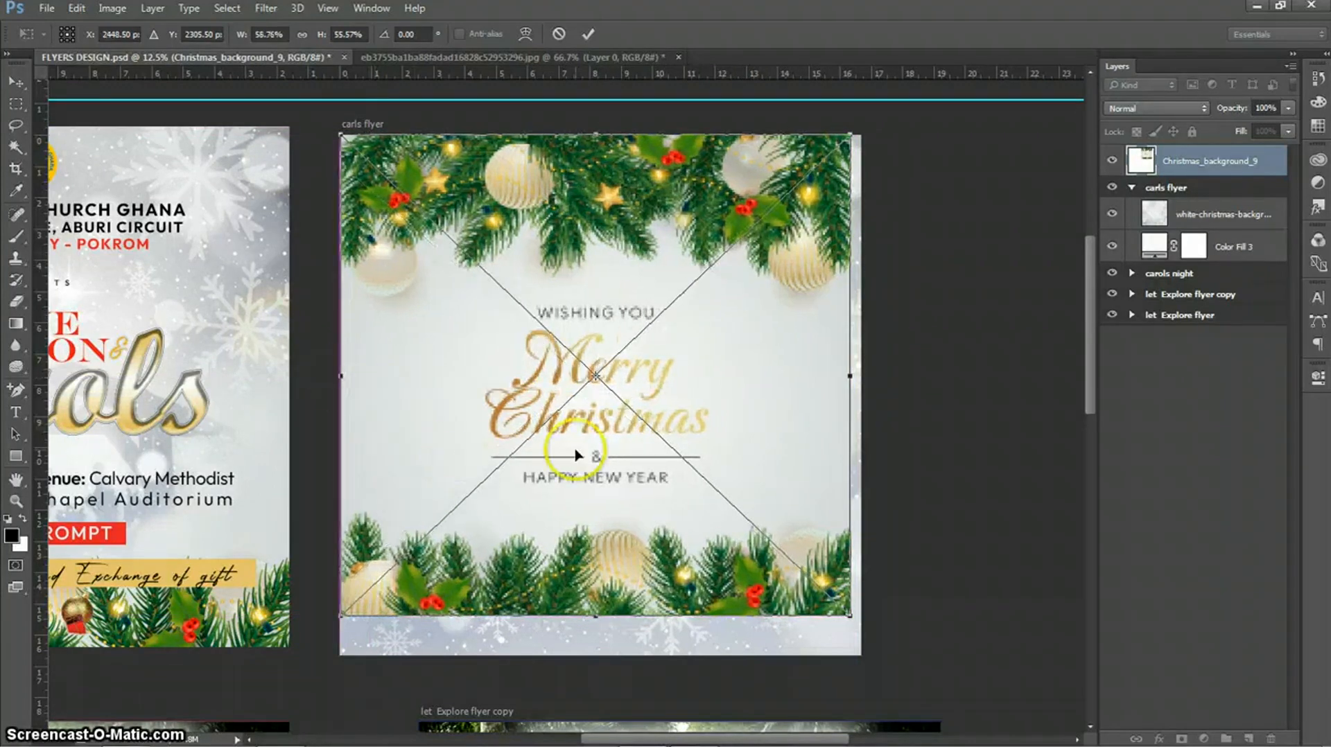
left_click_drag(845, 378, 859, 370)
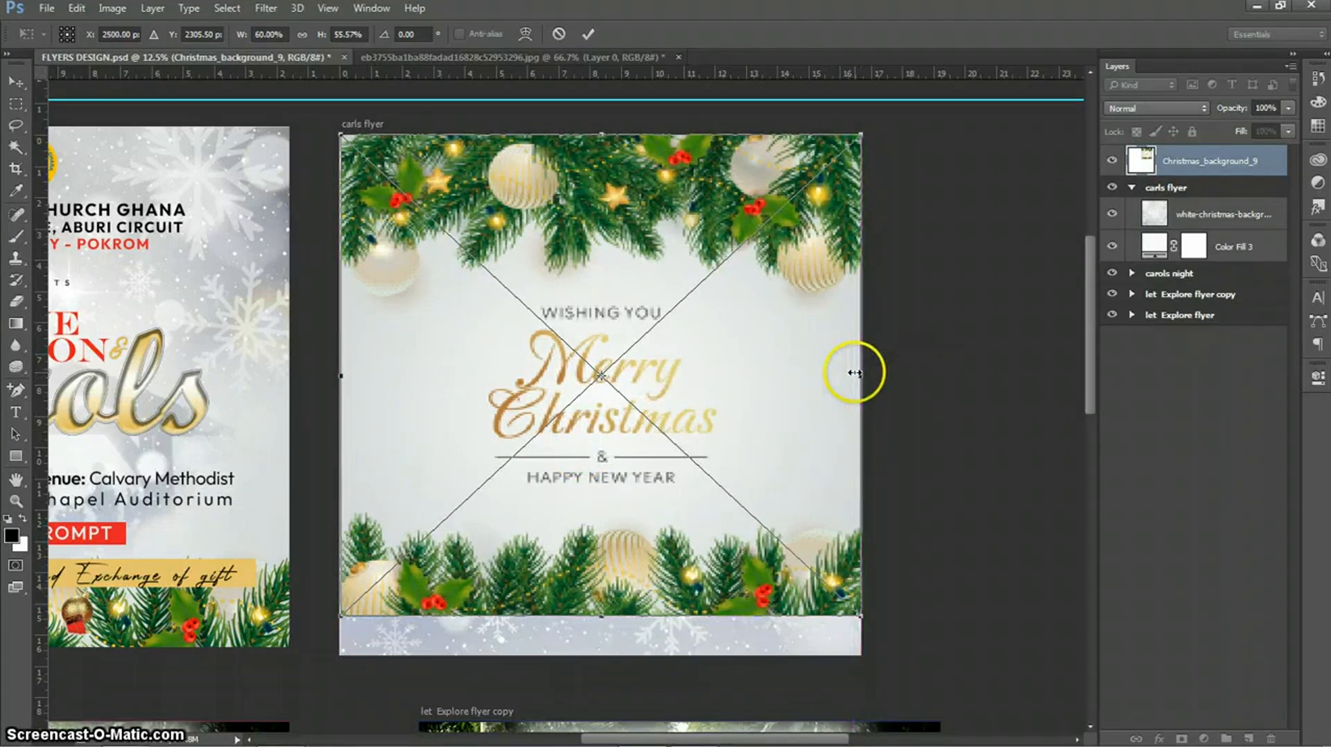
left_click_drag(603, 616, 598, 646)
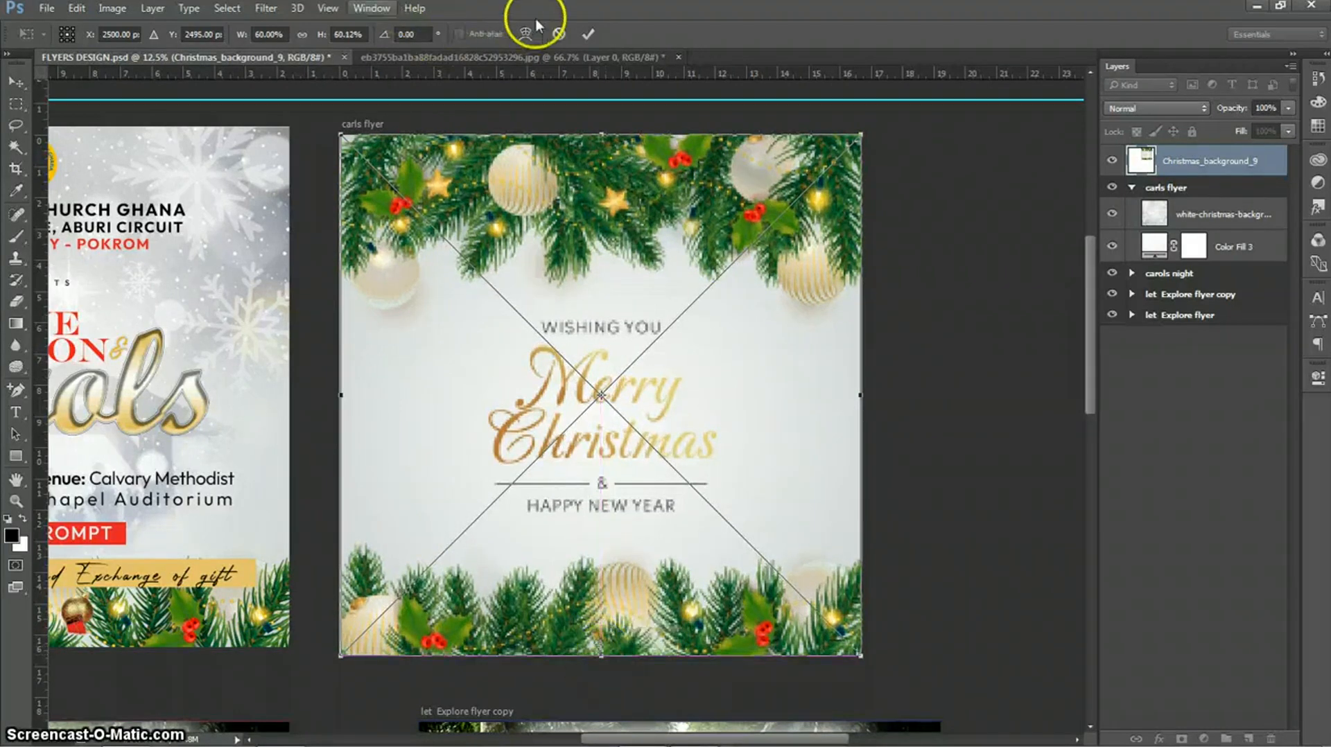
left_click(590, 38)
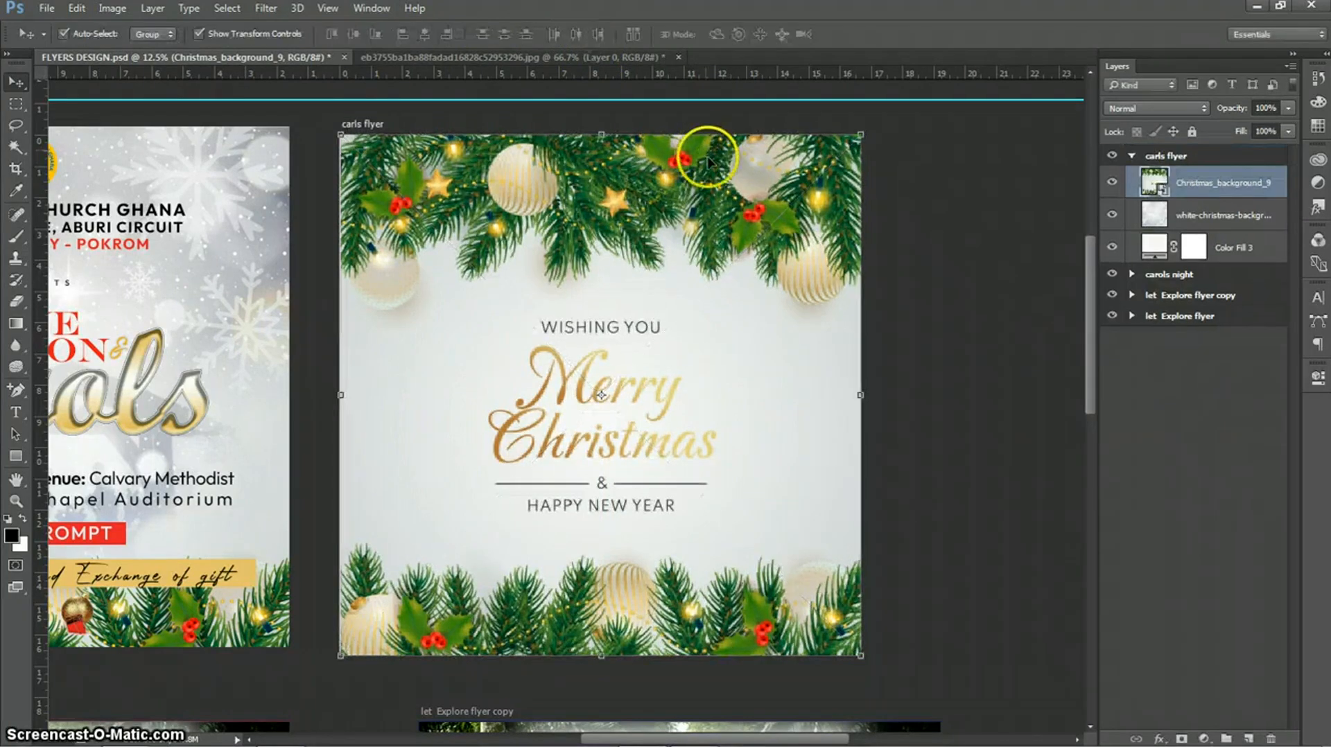
left_click(1192, 460)
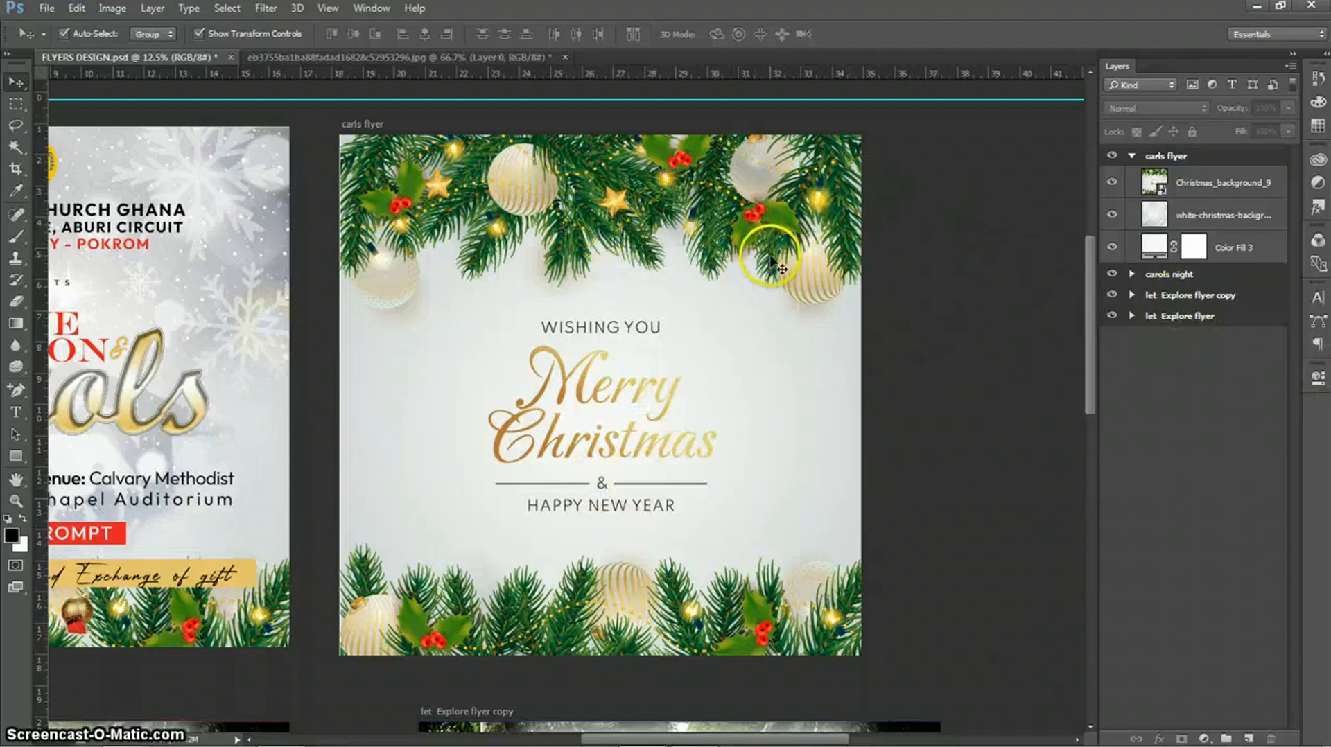
left_click(757, 278)
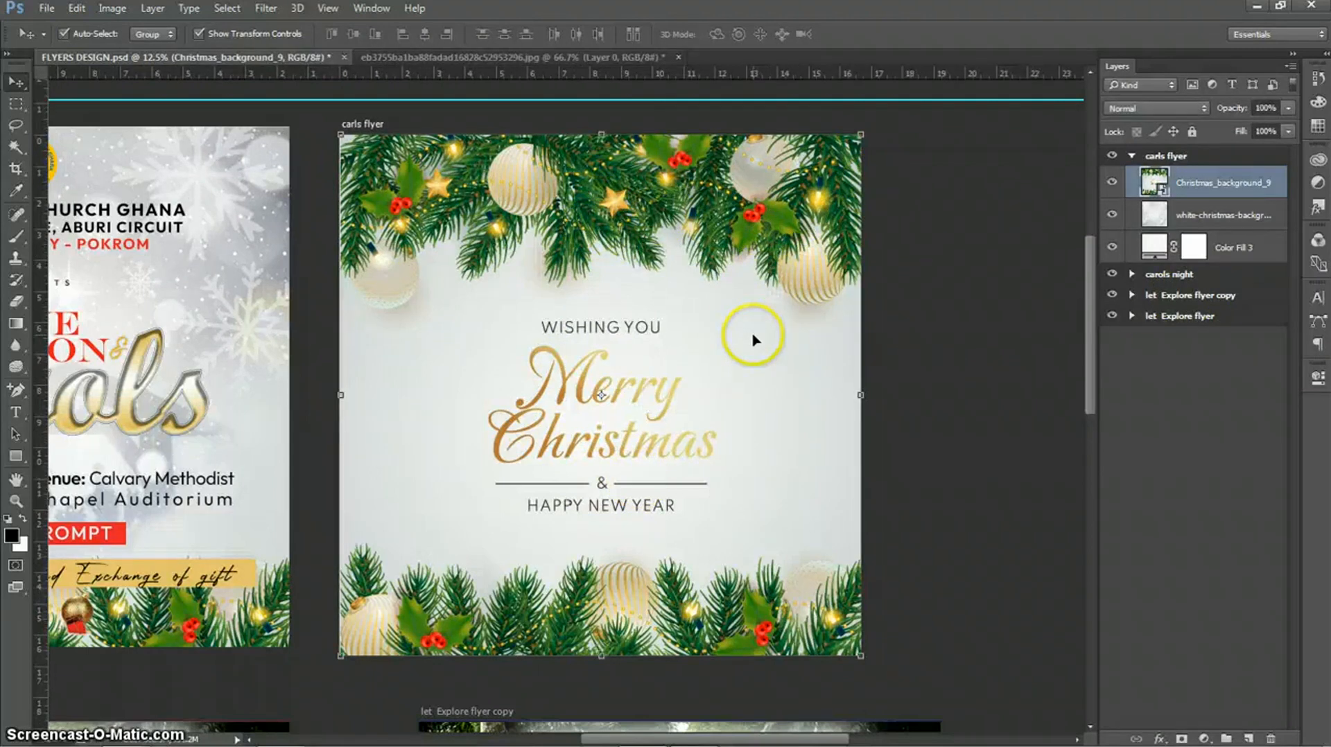
right_click(713, 298)
left_click(696, 258)
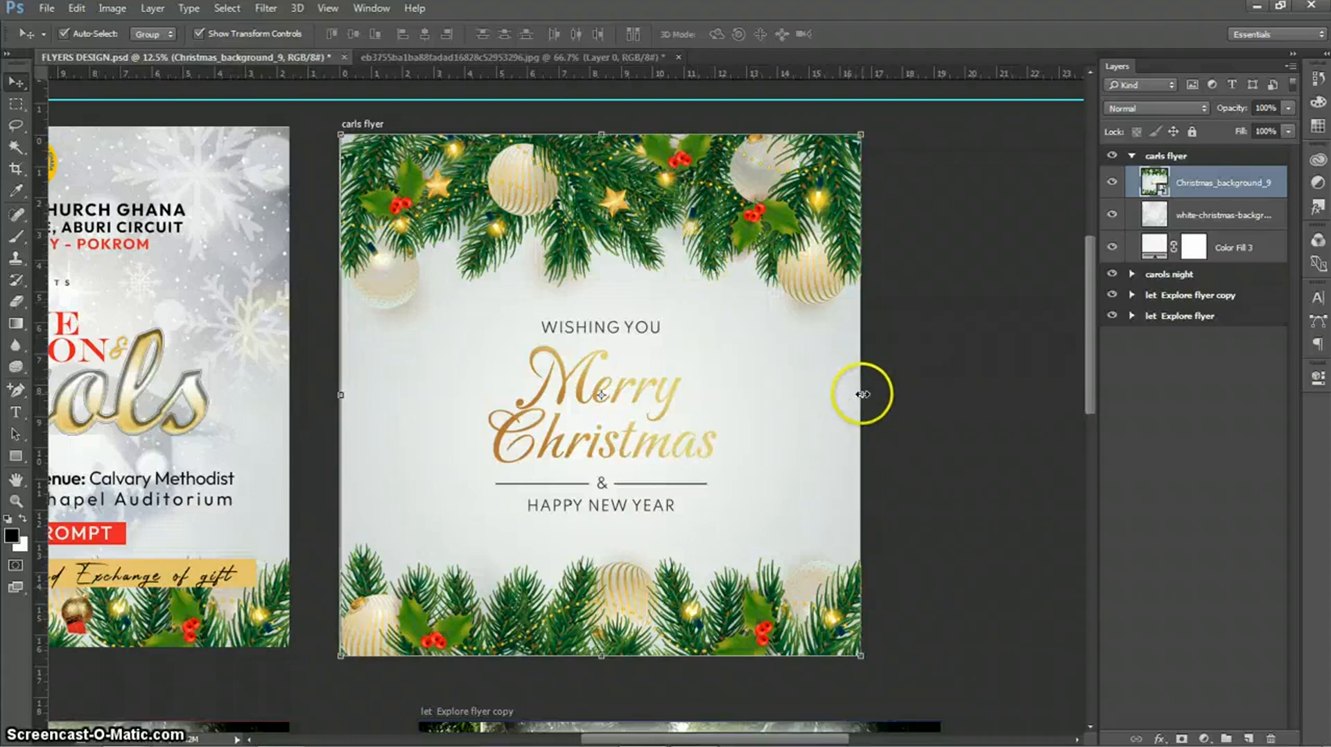
key("ctrl+t")
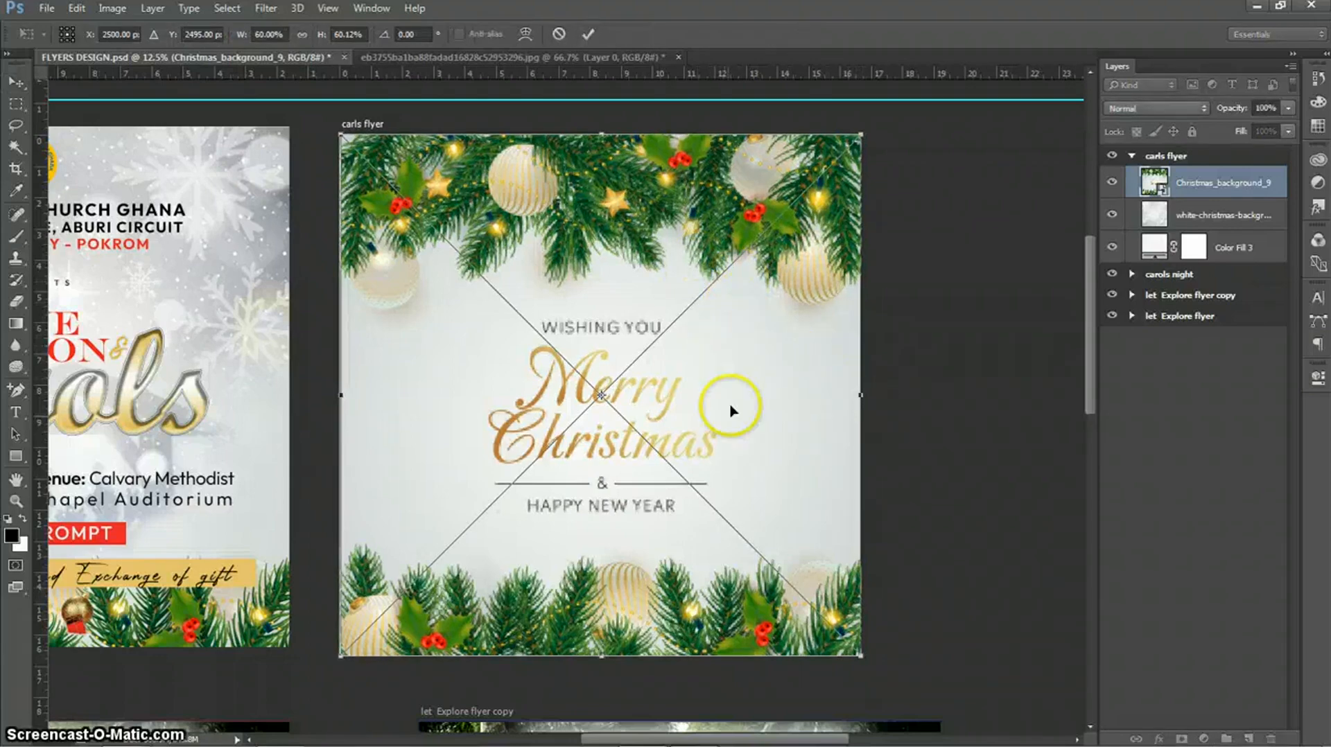
left_click(589, 33)
- Rasterize the Christmas_background_9 layer and add a white layer mask to it
right_click(1212, 184)
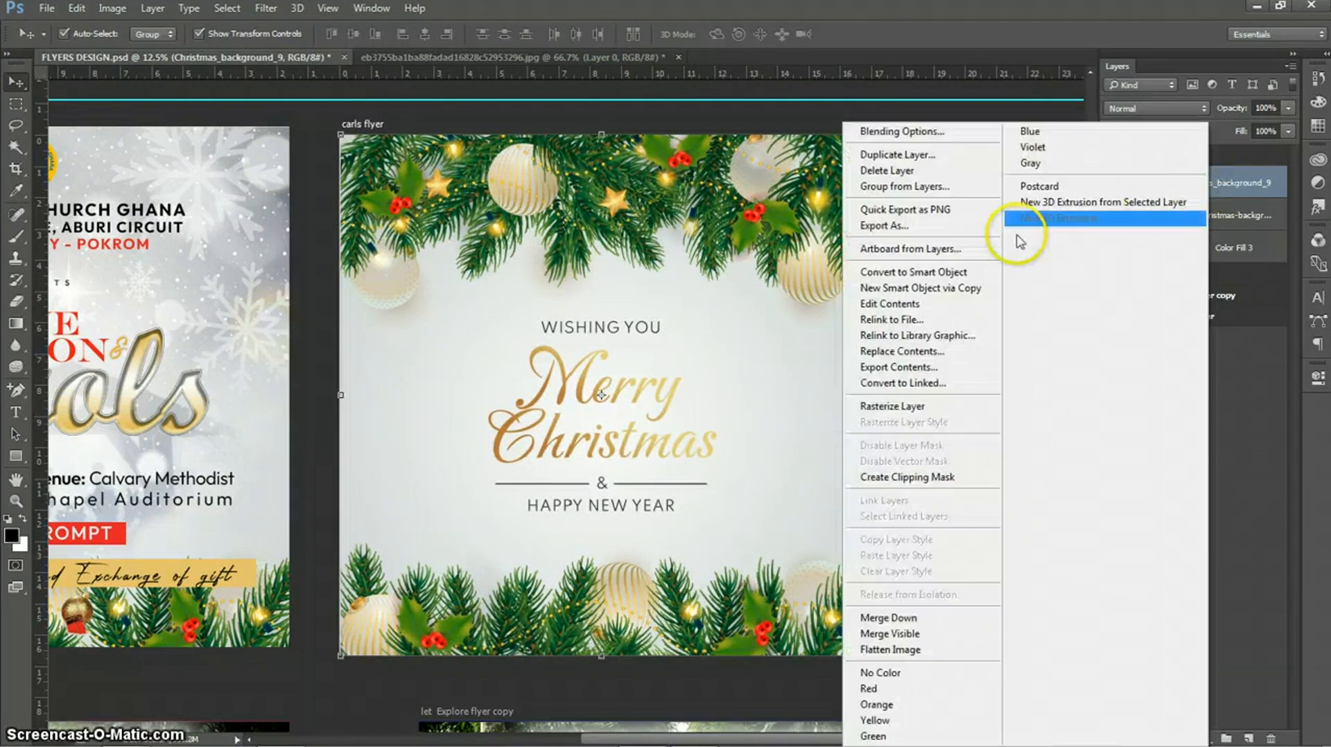
left_click(892, 407)
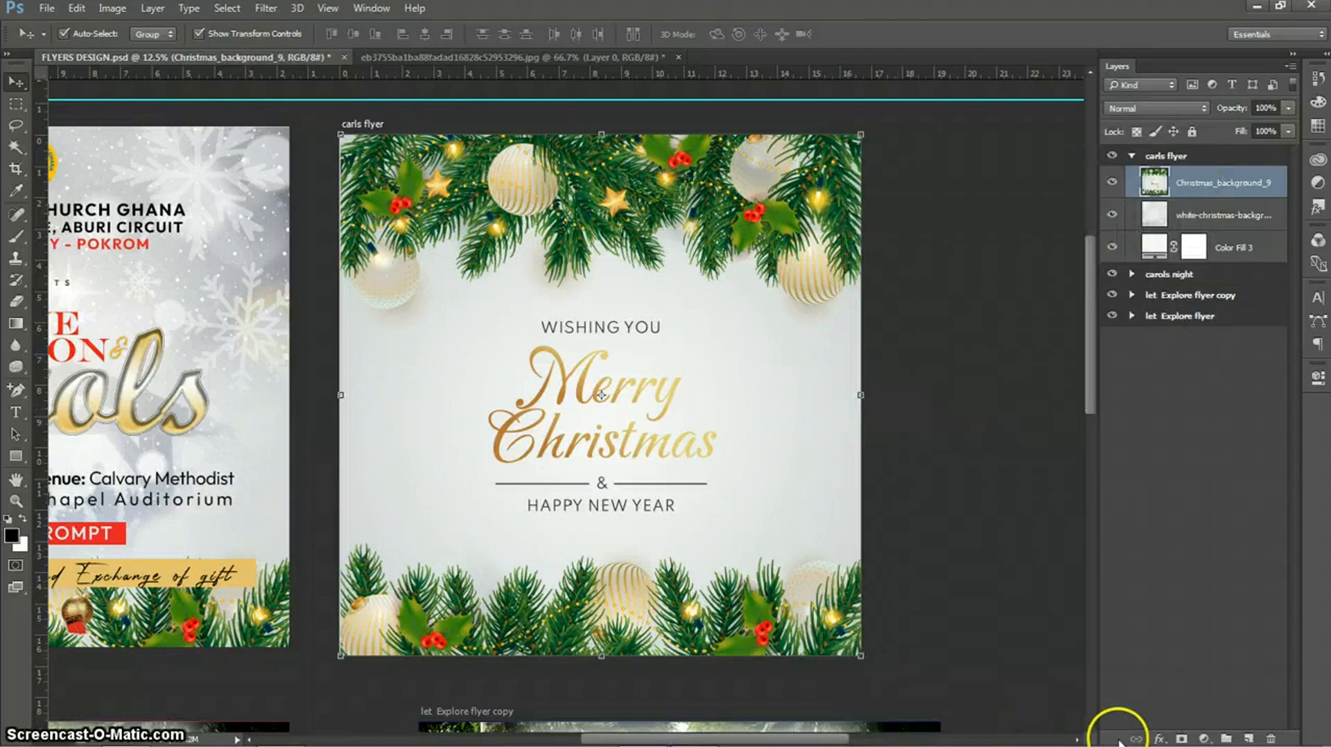
left_click(1179, 739)
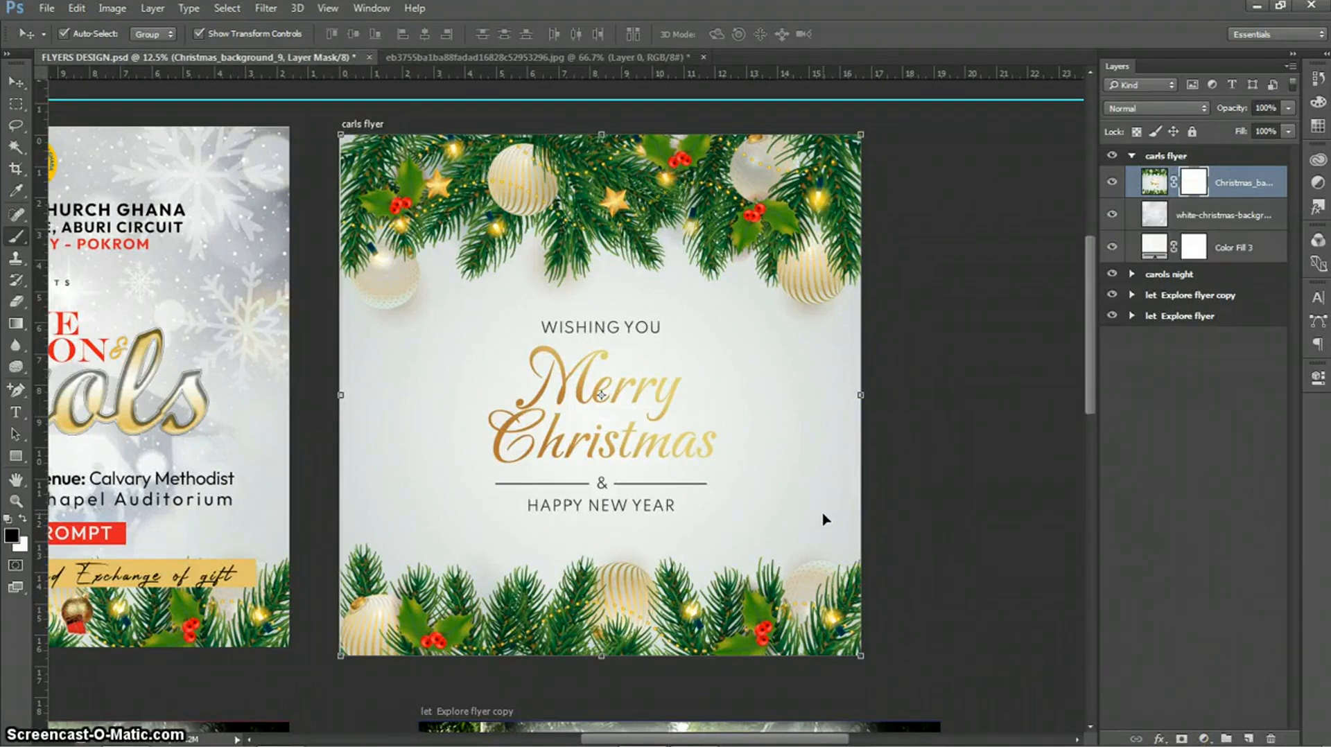
- Activate the Brush tool for the Christmas_background_9 mask and set the brush size to 2500 px
key("b")
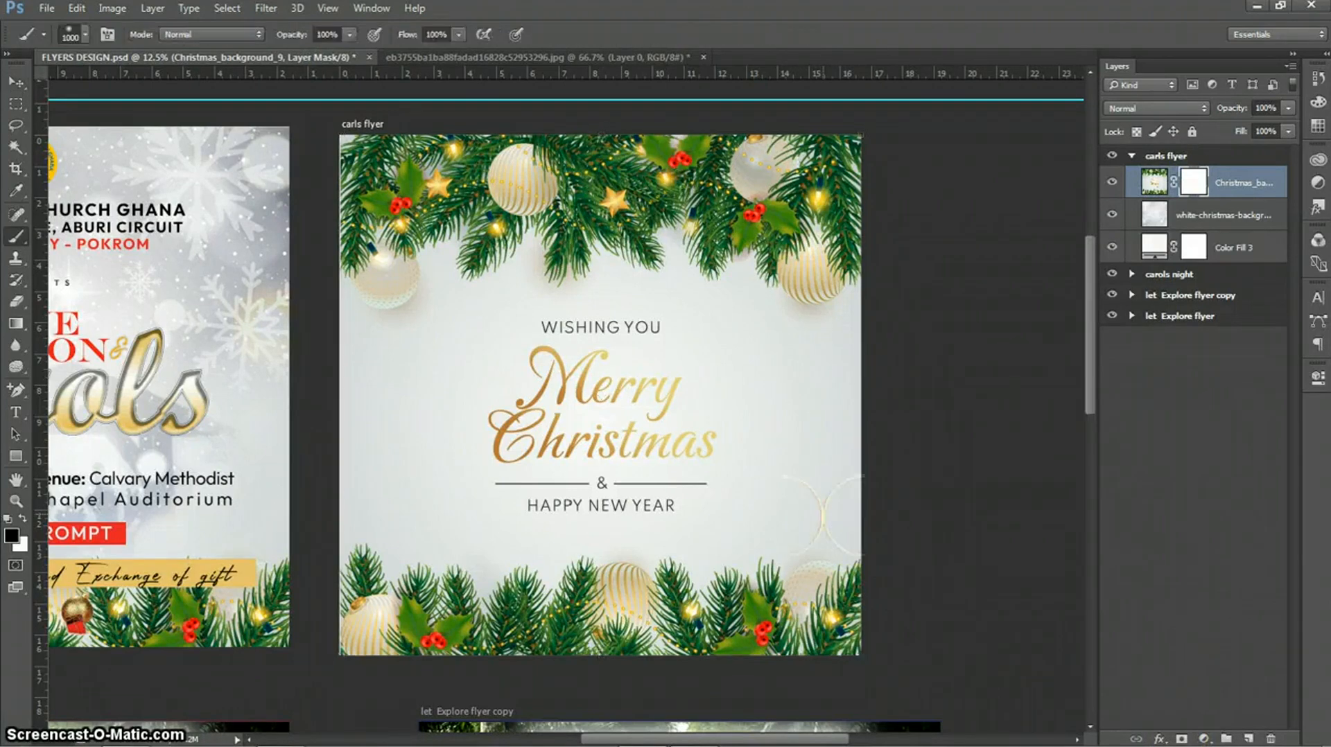
left_click(86, 37)
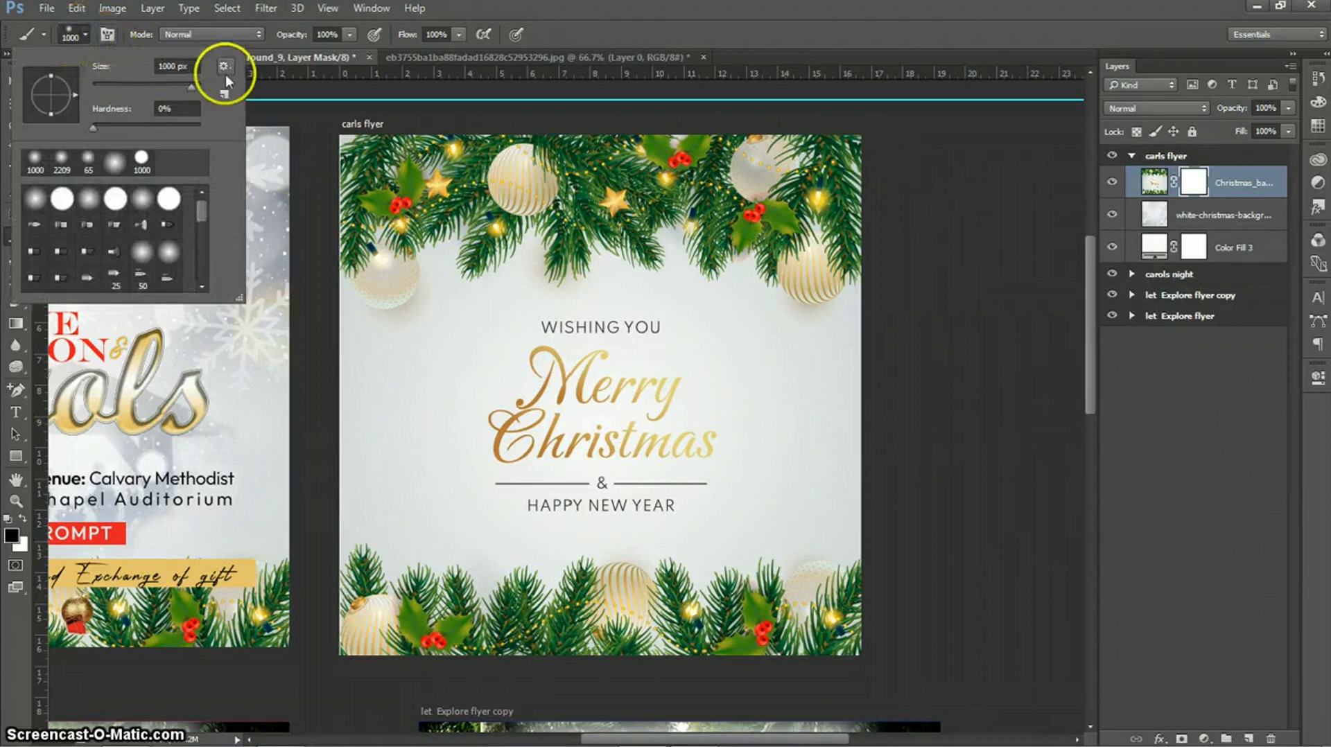
left_click(188, 66)
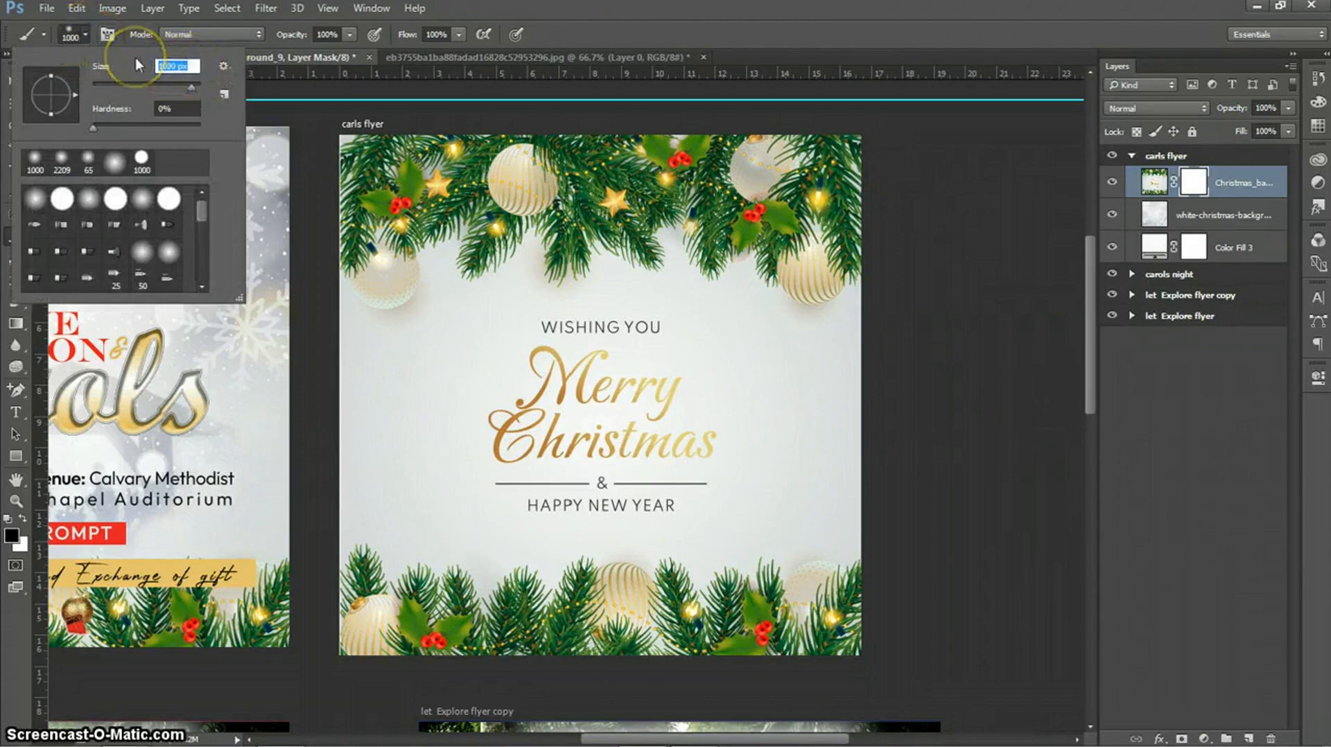
type("1500")
key("Return")
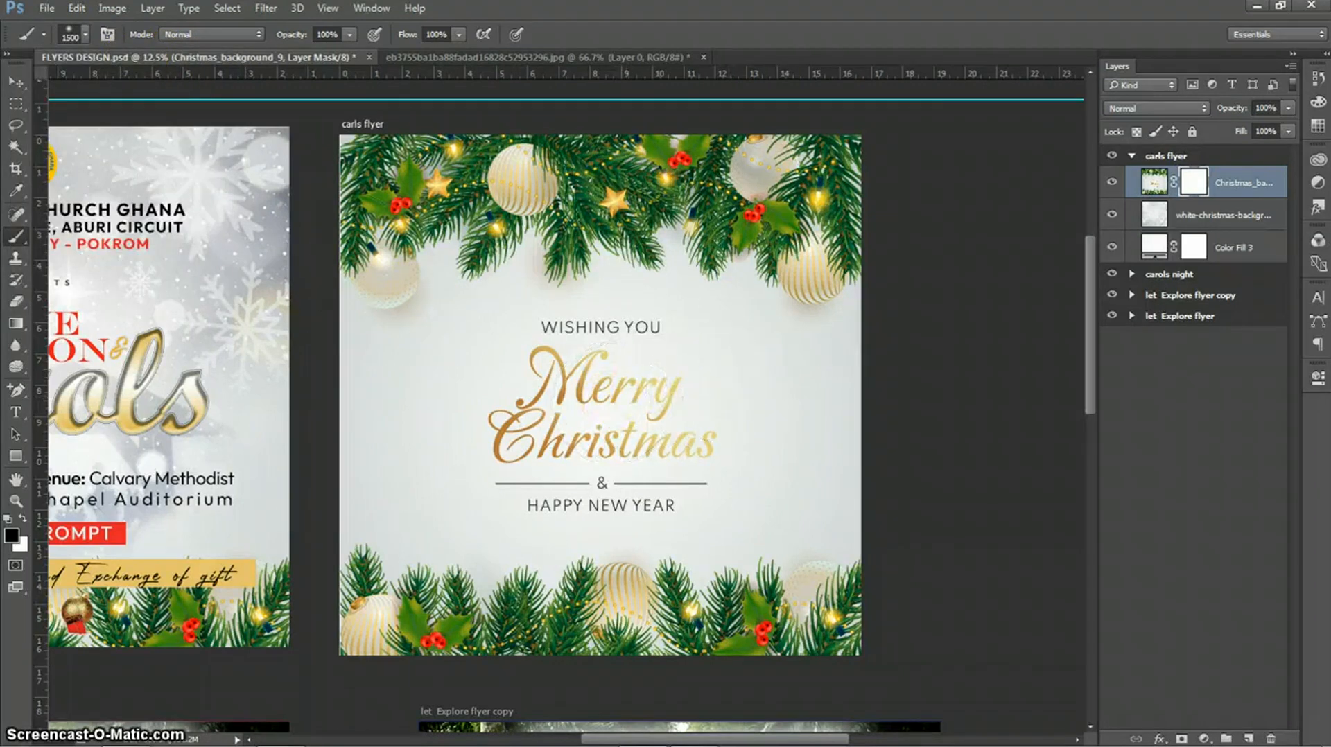
left_click(86, 33)
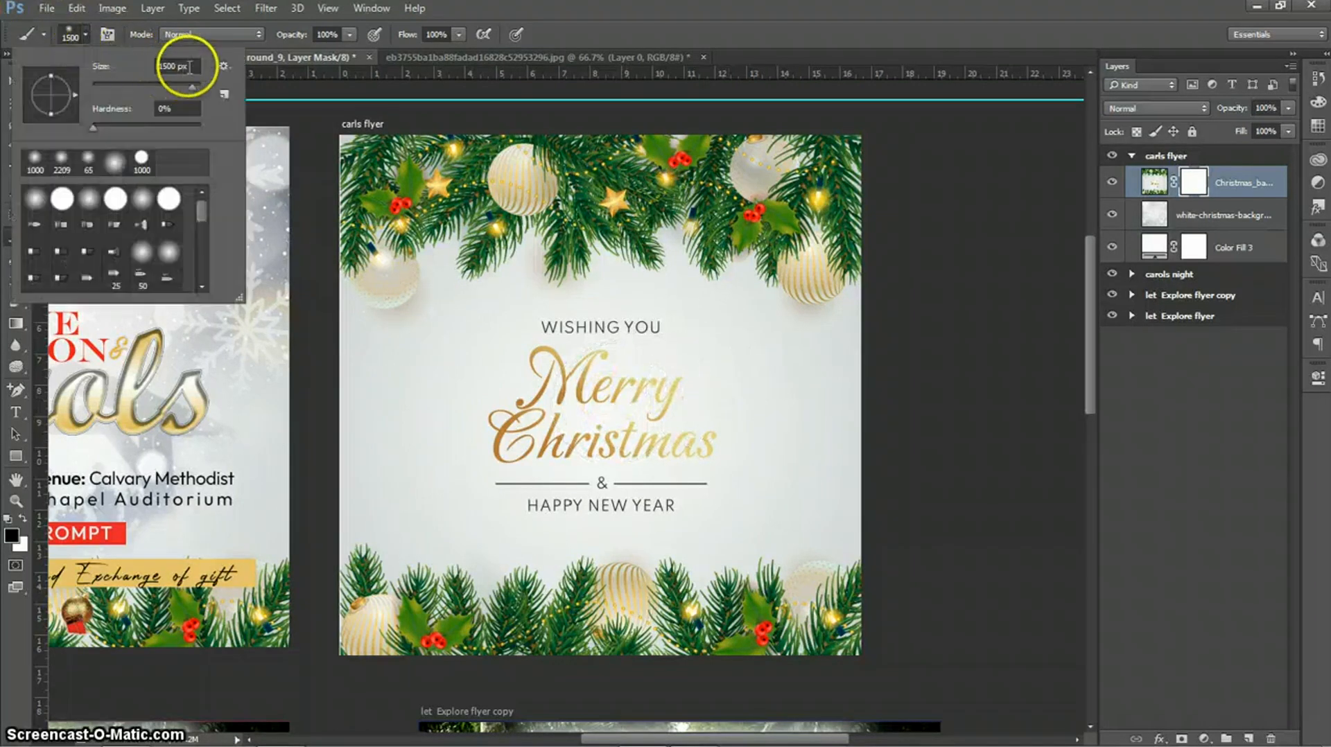
type("2500")
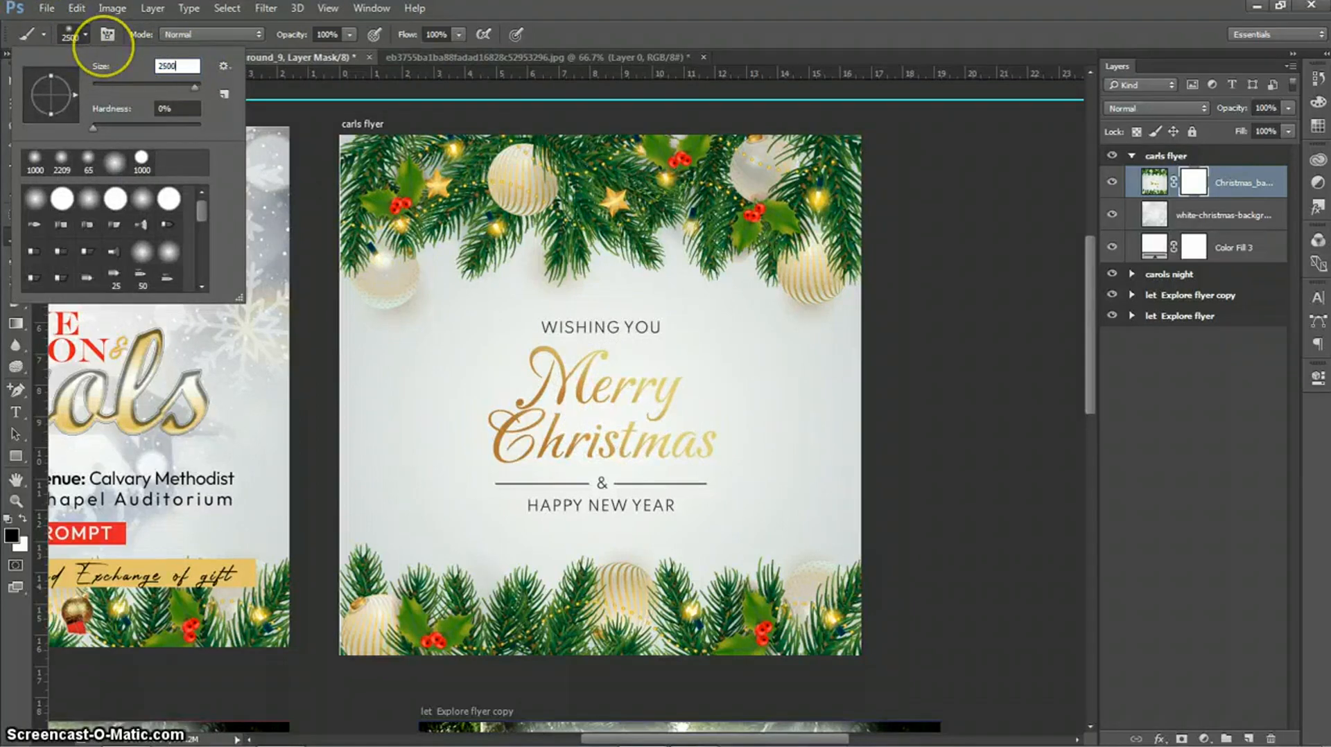
key("Return")
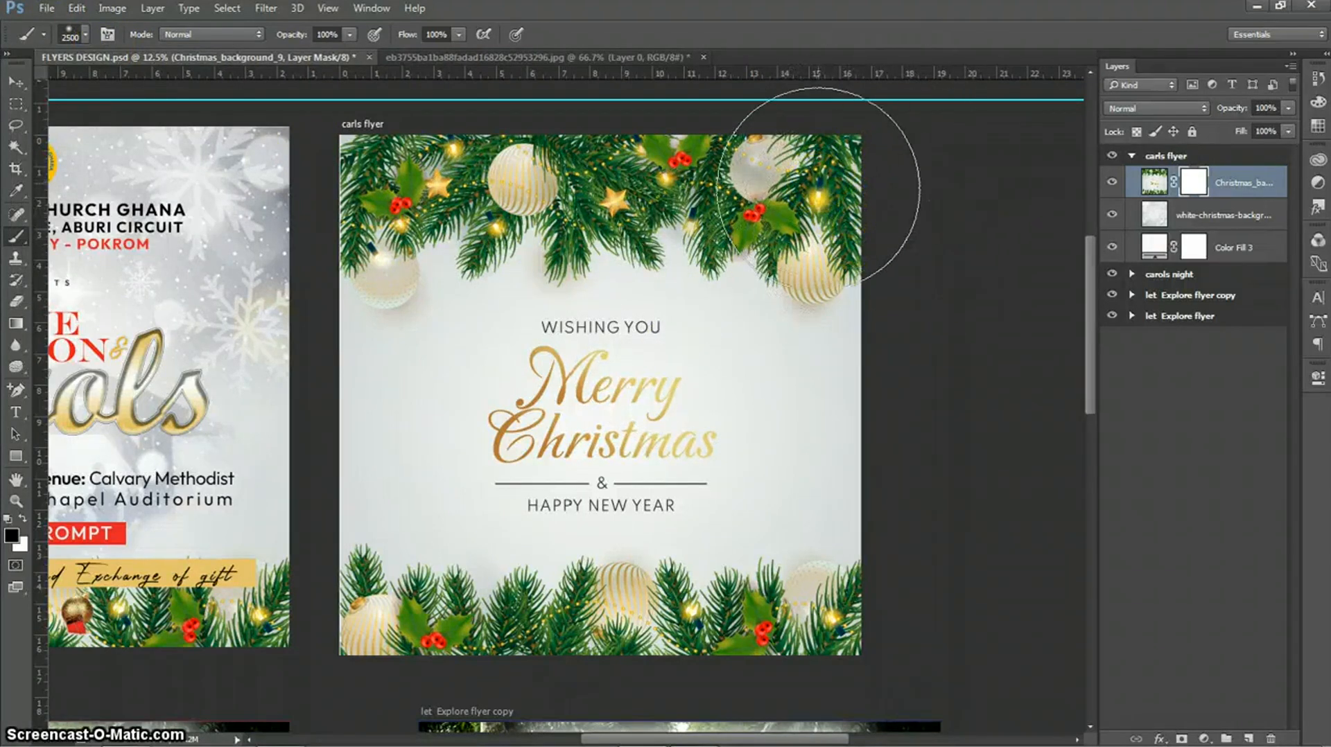
- Paint the Christmas_background_9 mask black over the upper garland and greeting text, keeping only the garland along the artboard's lower edge
left_click_drag(819, 186, 818, 186)
left_click(819, 186)
left_click(820, 185)
left_click(821, 185)
left_click(821, 185)
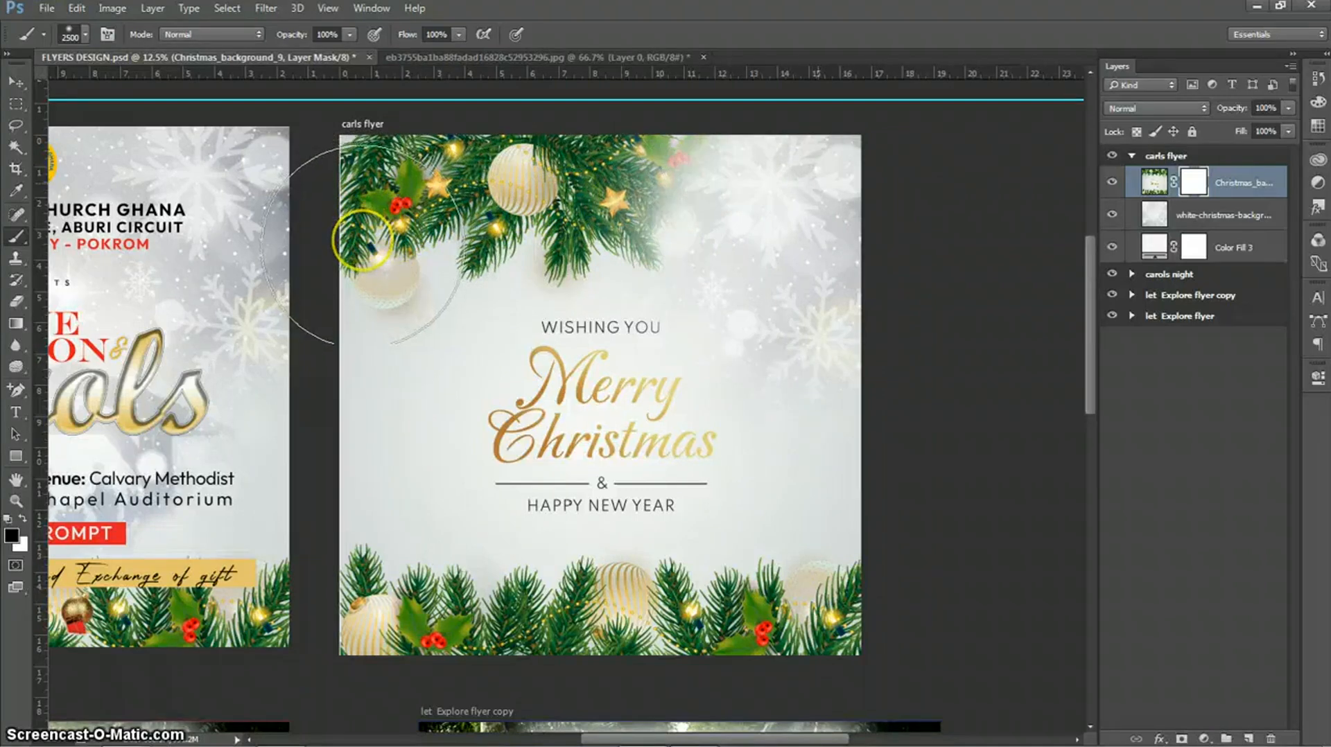
left_click(722, 314)
left_click(594, 301)
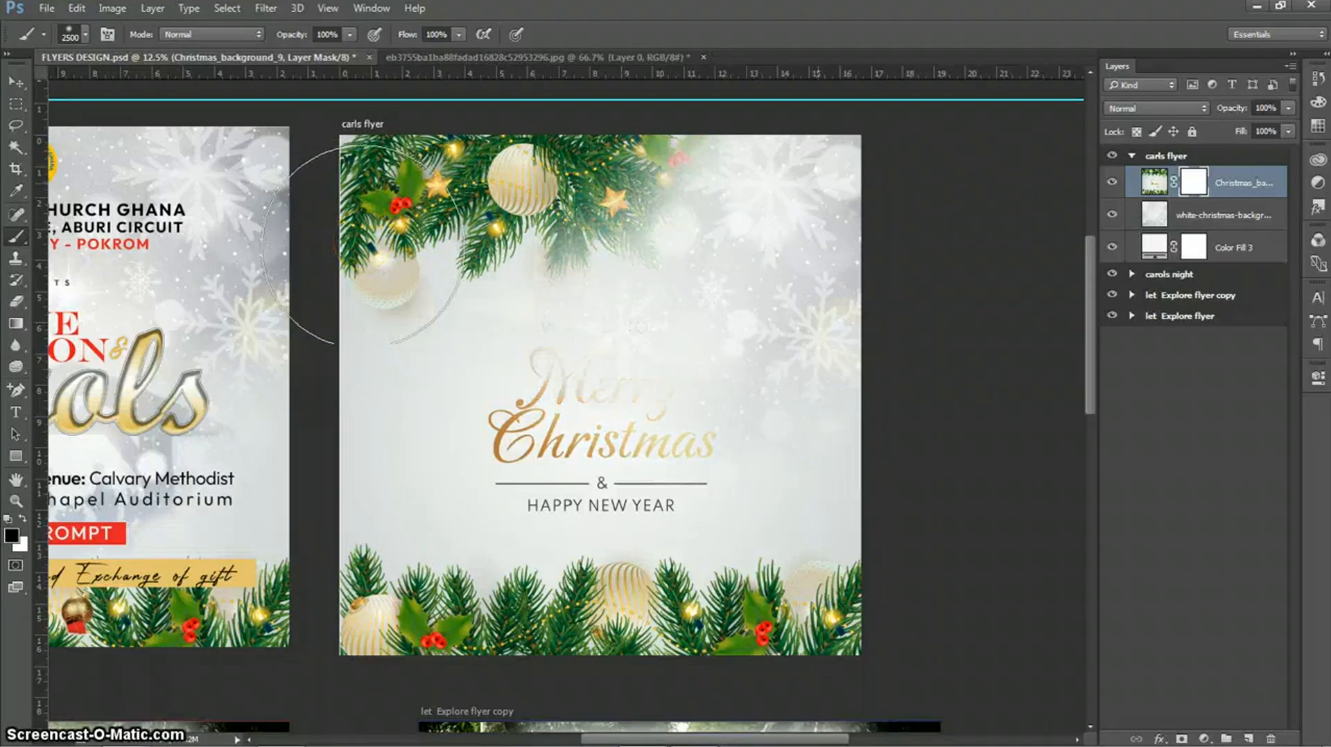
left_click(586, 225)
mouse_move(659, 278)
left_mouse_down()
mouse_move(519, 211)
mouse_move(530, 160)
mouse_move(391, 229)
mouse_move(376, 295)
mouse_move(351, 248)
mouse_move(418, 290)
mouse_move(370, 296)
mouse_move(368, 321)
mouse_move(368, 267)
mouse_move(339, 306)
mouse_move(328, 301)
mouse_move(332, 332)
mouse_move(368, 320)
mouse_move(485, 359)
mouse_move(543, 348)
mouse_move(466, 342)
mouse_move(534, 425)
mouse_move(745, 353)
mouse_move(475, 118)
left_mouse_up()
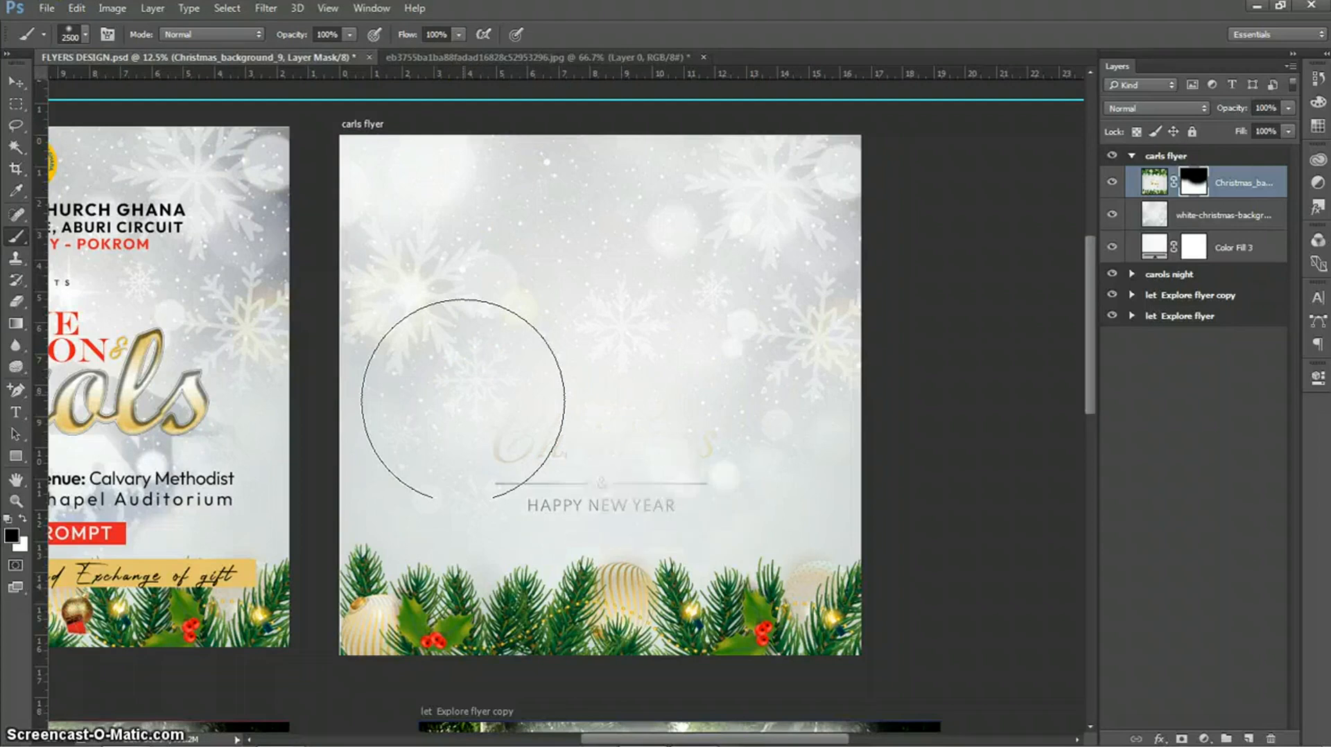
left_click(431, 379)
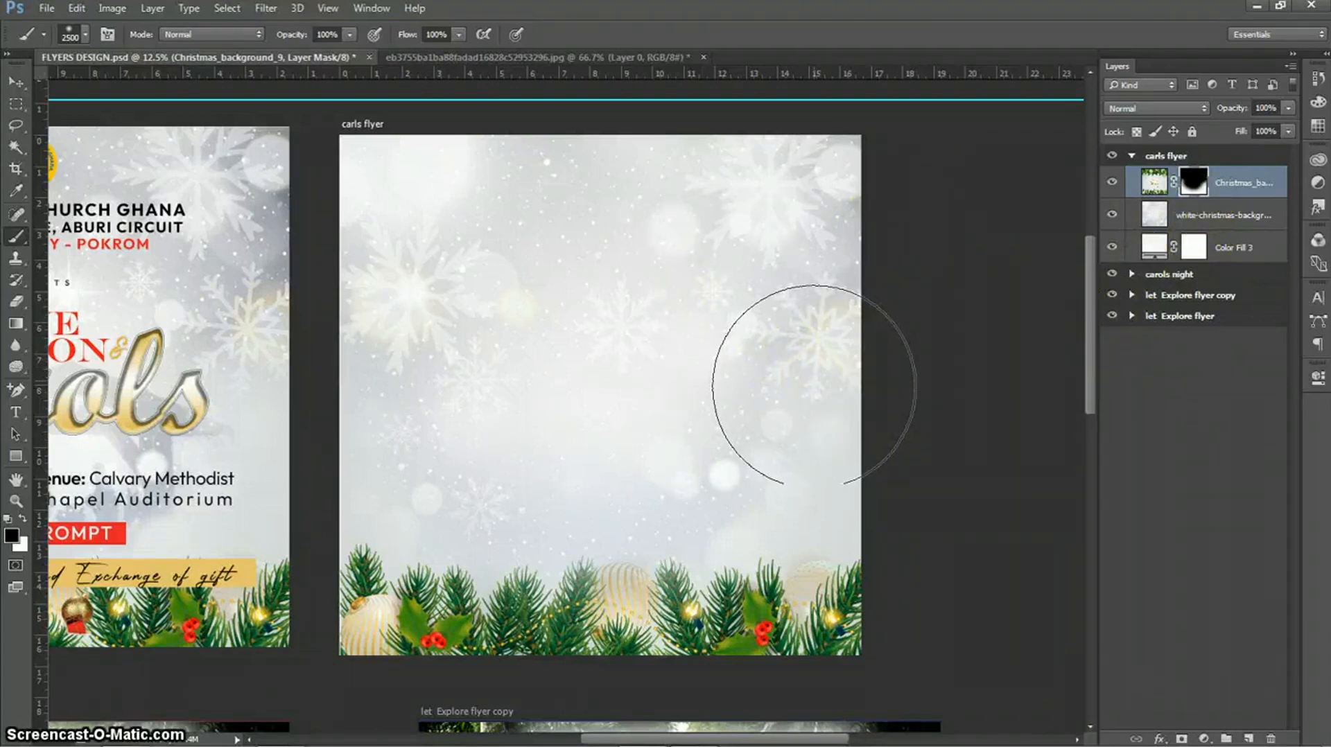
left_click(327, 303)
left_click(645, 220)
key("v")
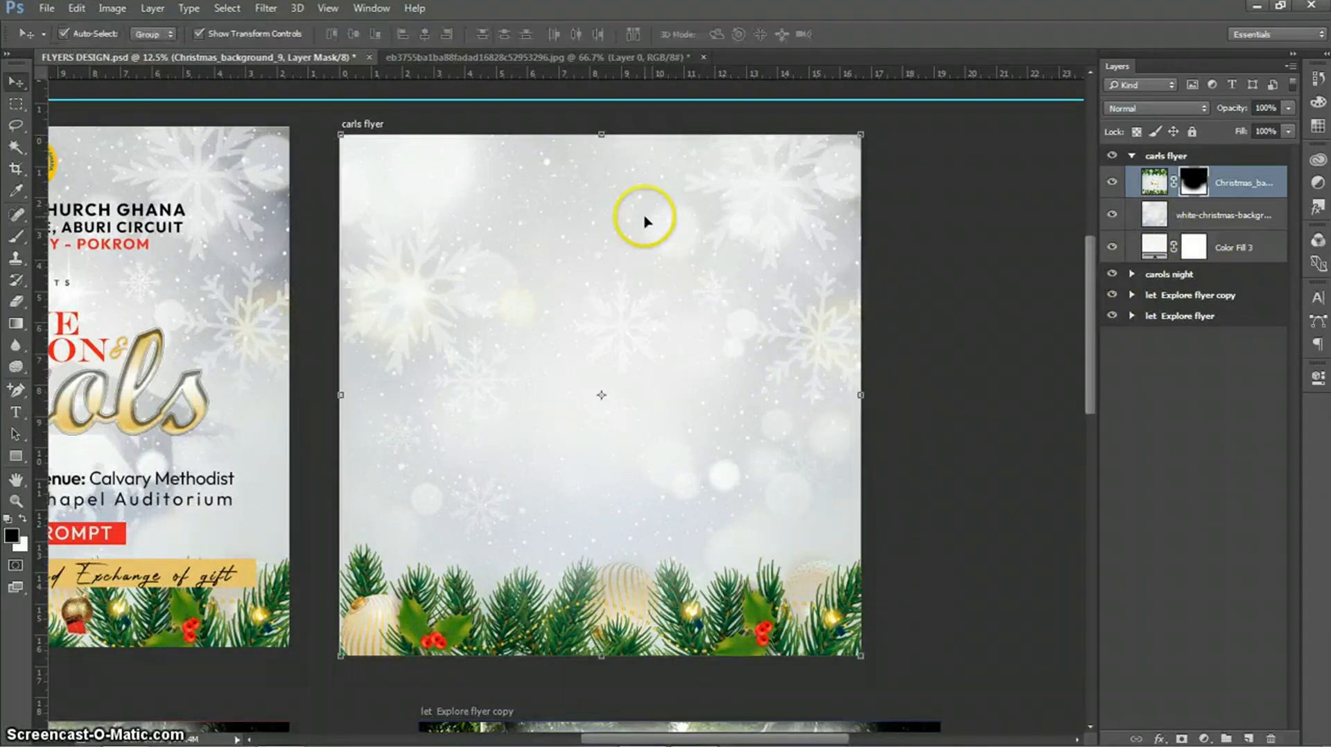
- Bring the image jesus birth from the Christmas backgrounds folder in the file explorer onto the carls flyer artboard in Photoshop
mouse_move(124, 736)
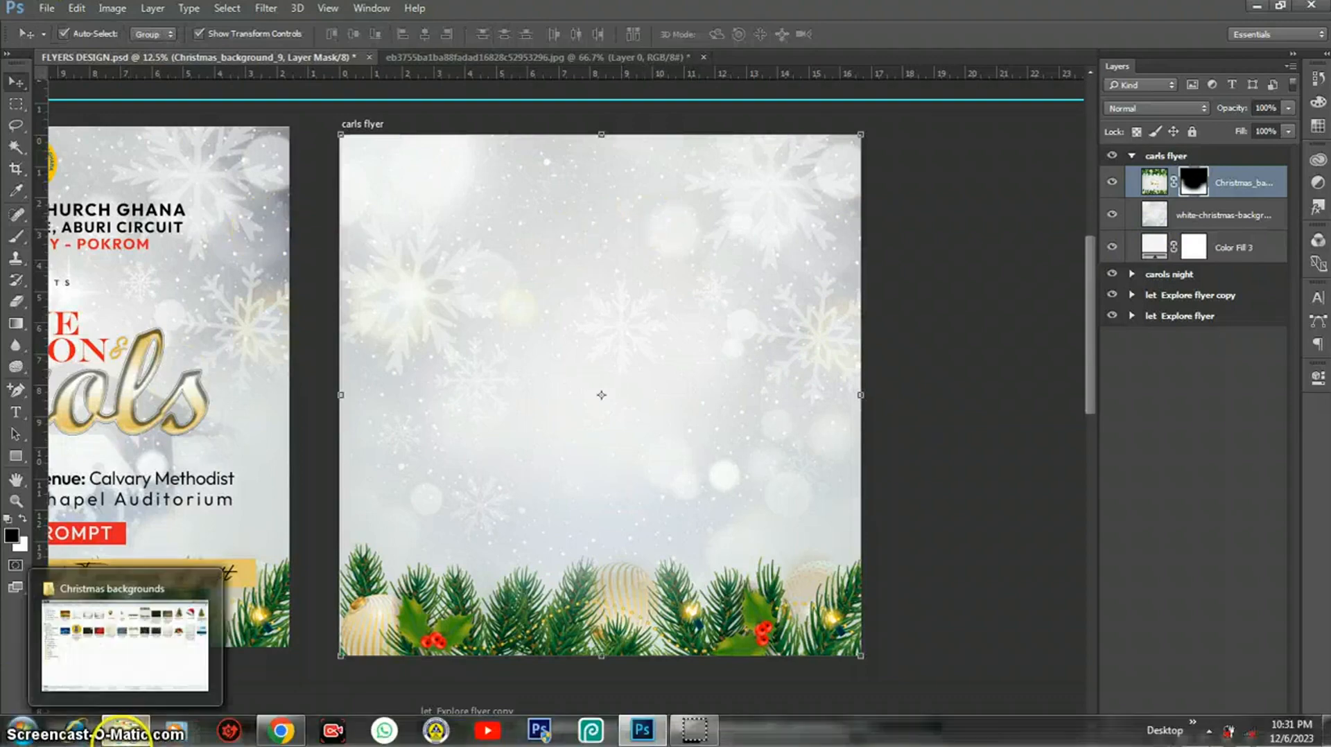
left_click(155, 677)
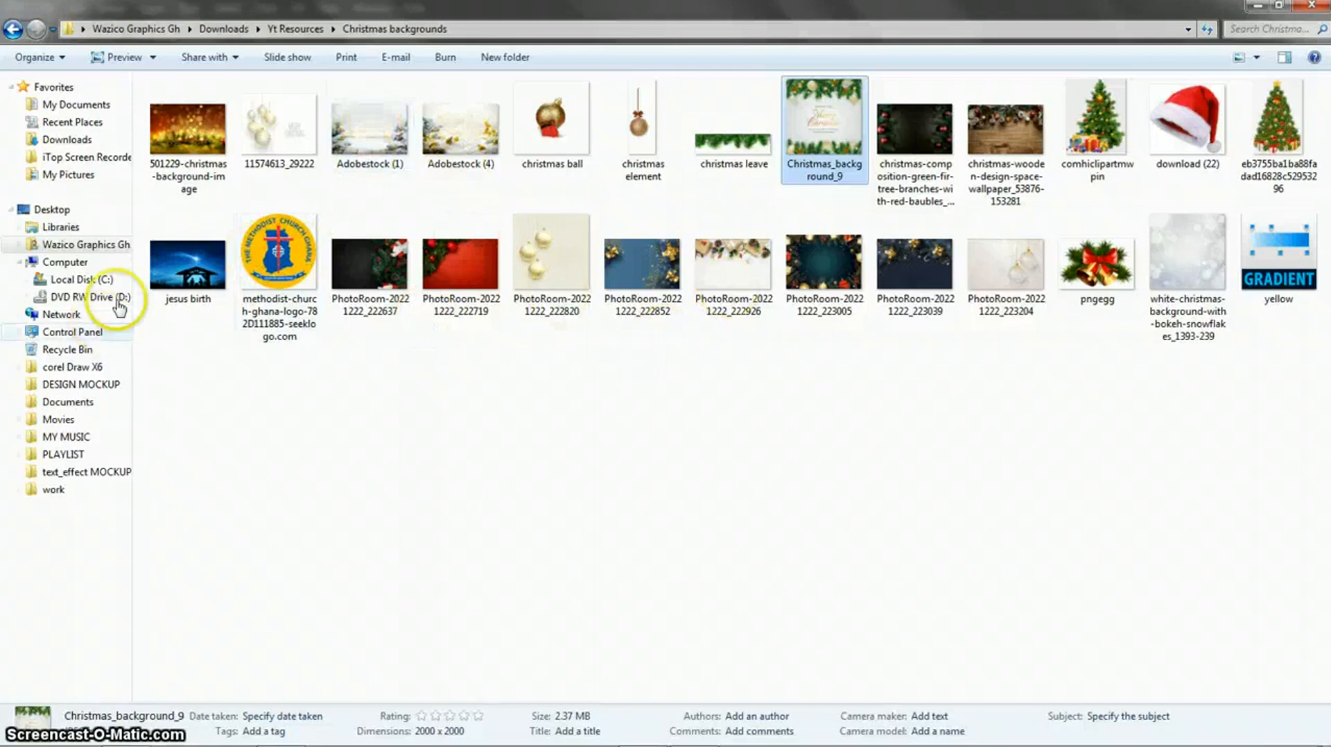
left_click(172, 289)
left_click_drag(171, 290, 451, 392)
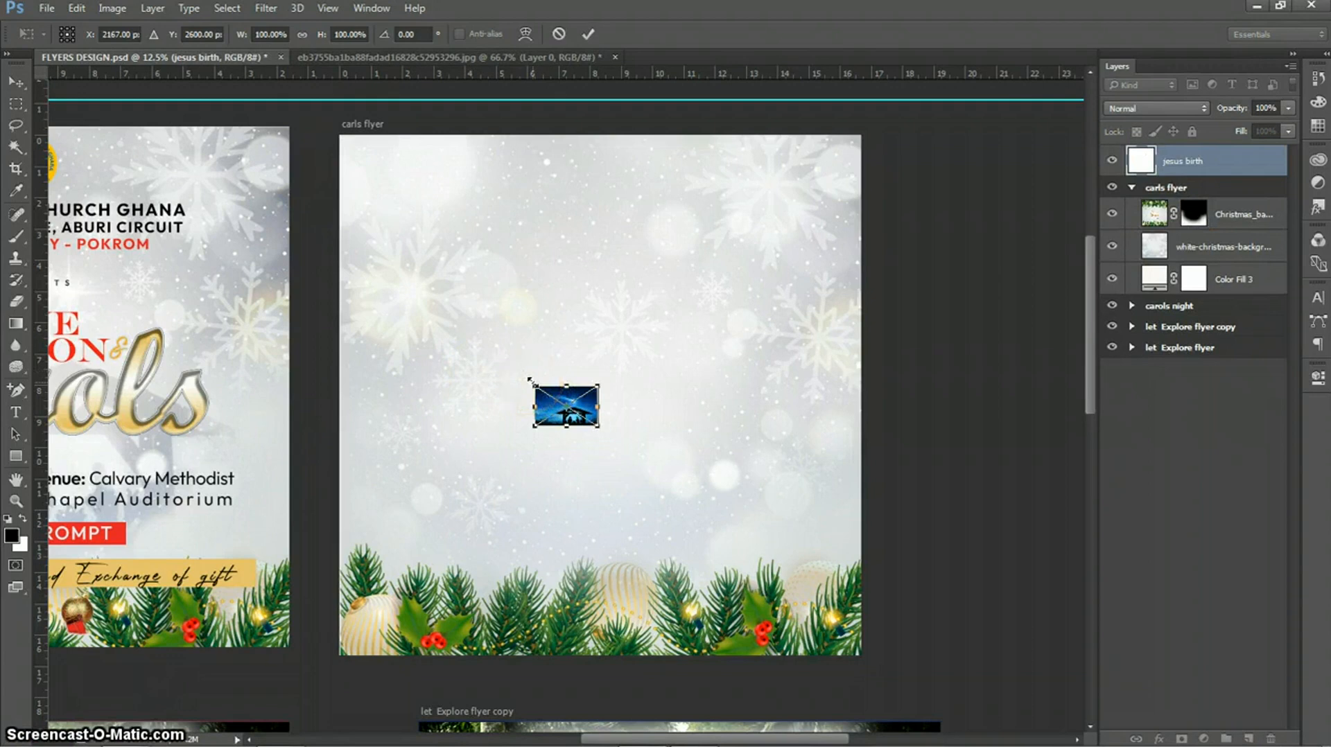
- Stretch jesus birth to about 823% width and 1030% height, covering the artboard from its upper edge to the garland, and commit the placement
left_click_drag(529, 380, 413, 307)
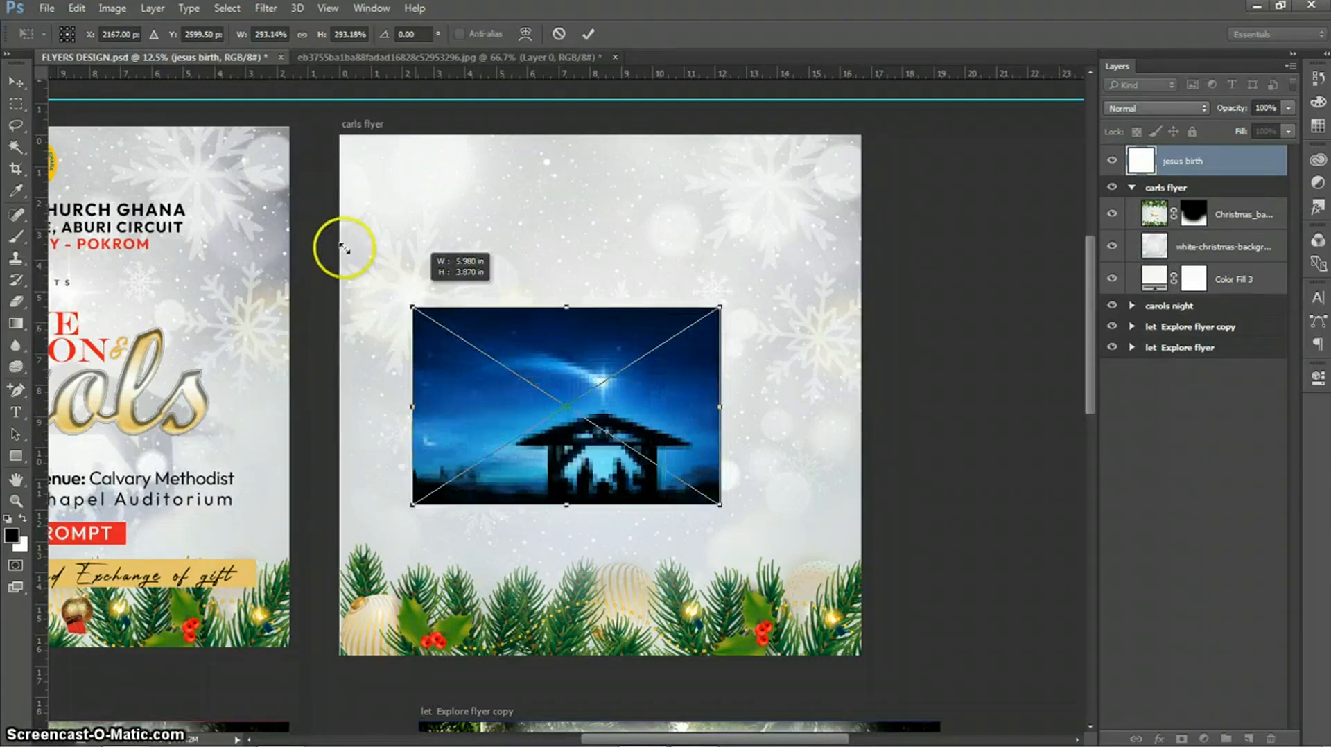
left_click_drag(344, 248, 337, 242)
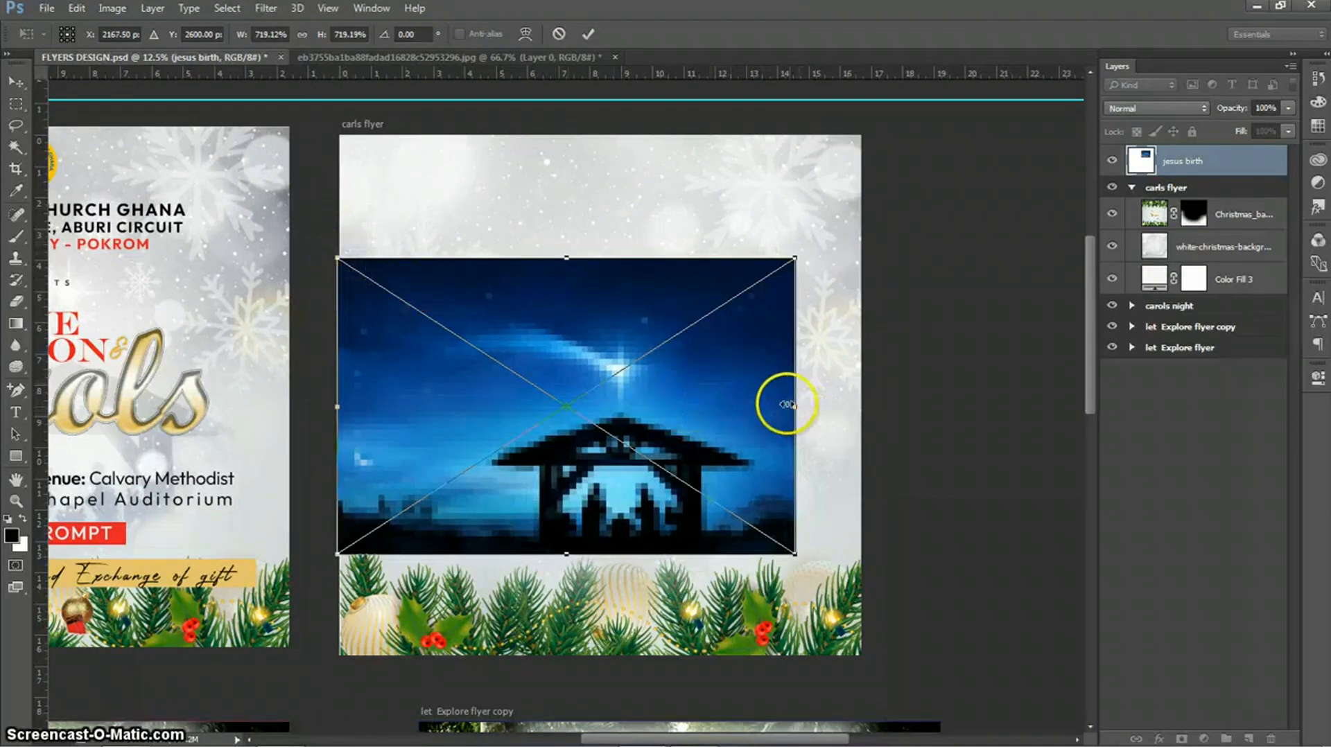
left_click_drag(788, 406, 861, 404)
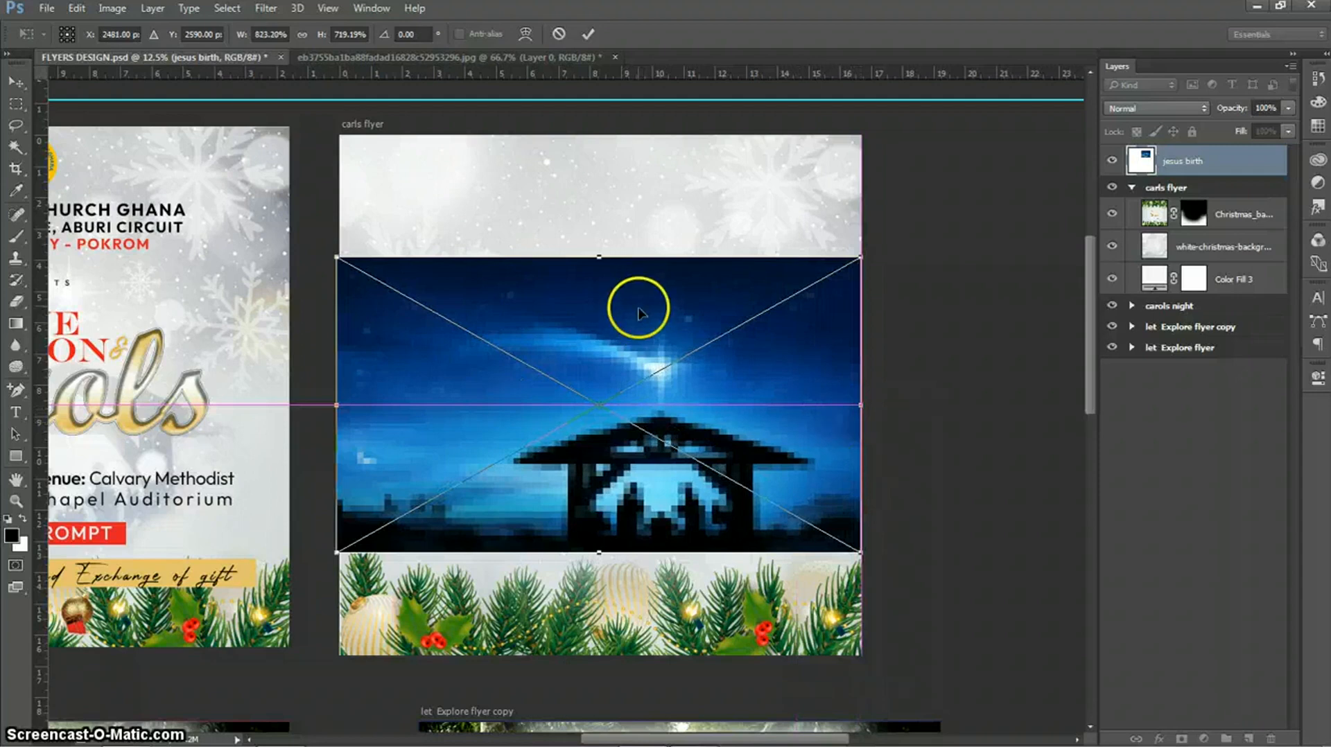
left_click_drag(594, 258, 582, 136)
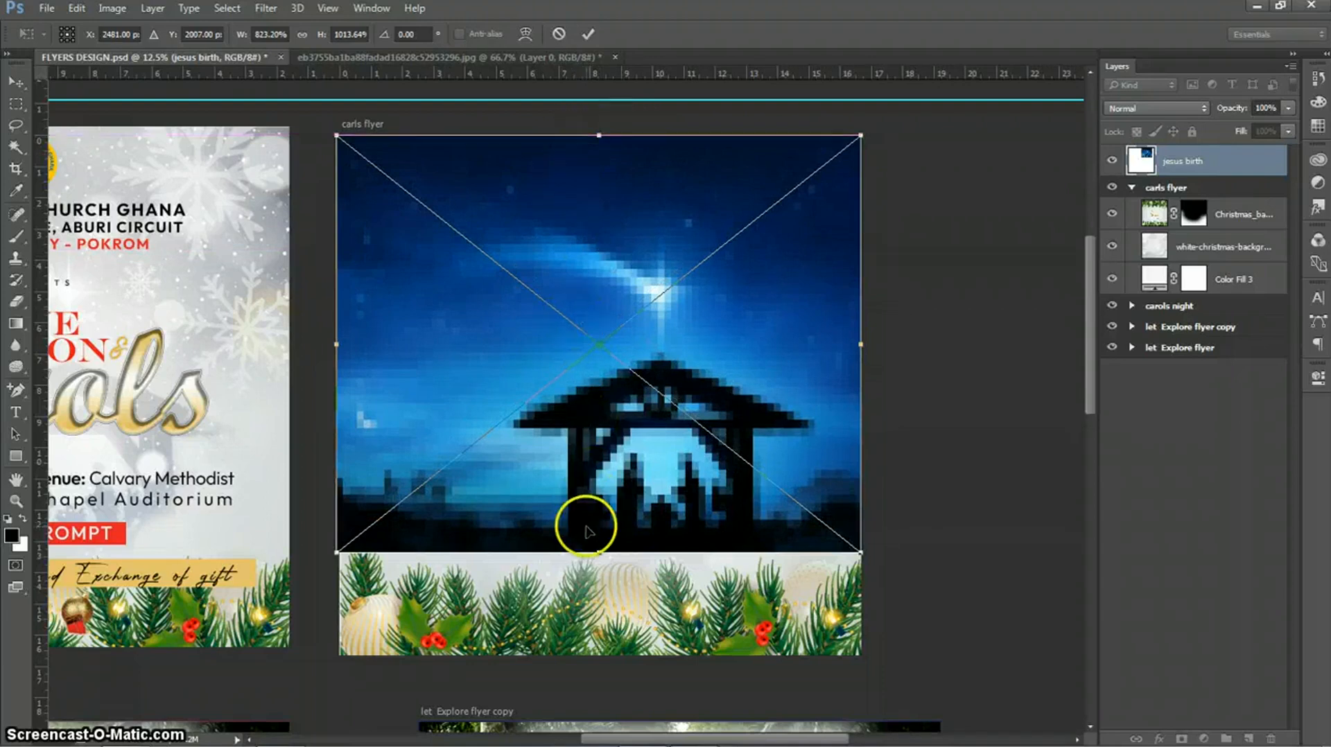
left_click_drag(598, 549, 602, 560)
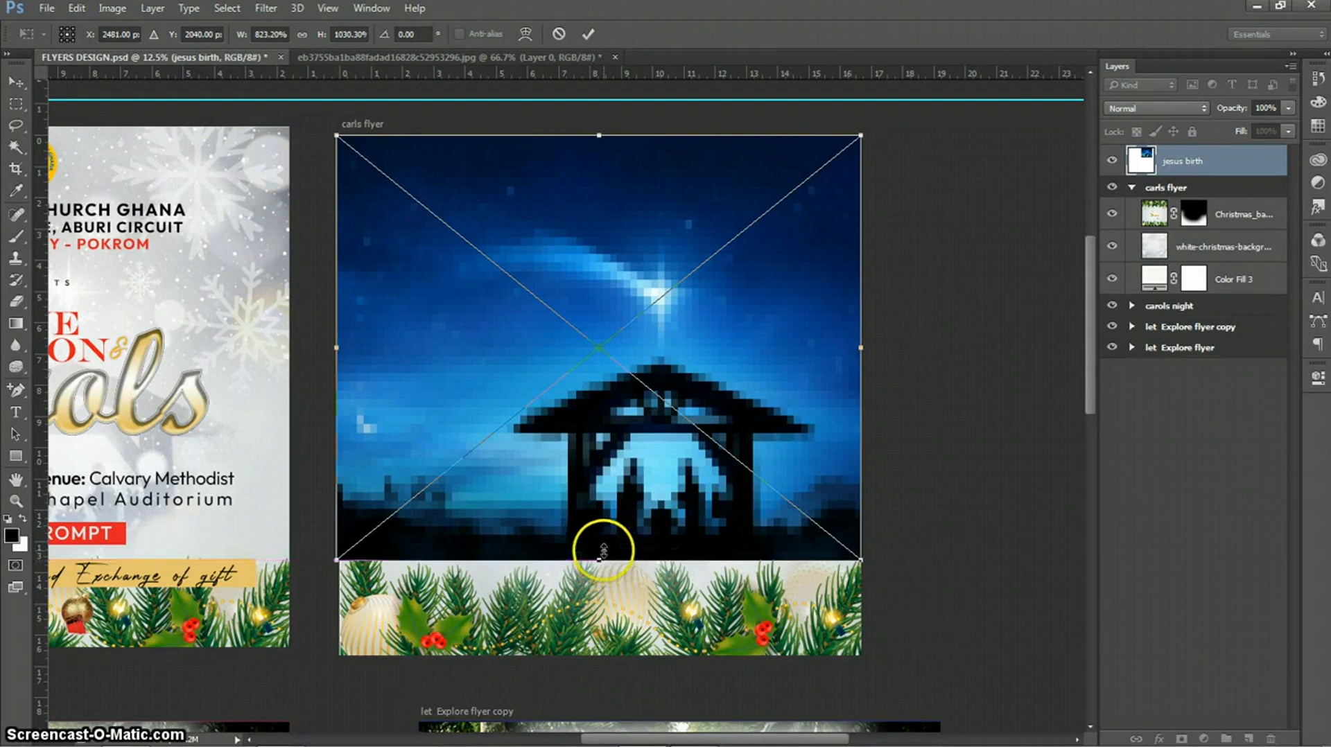
left_click(586, 34)
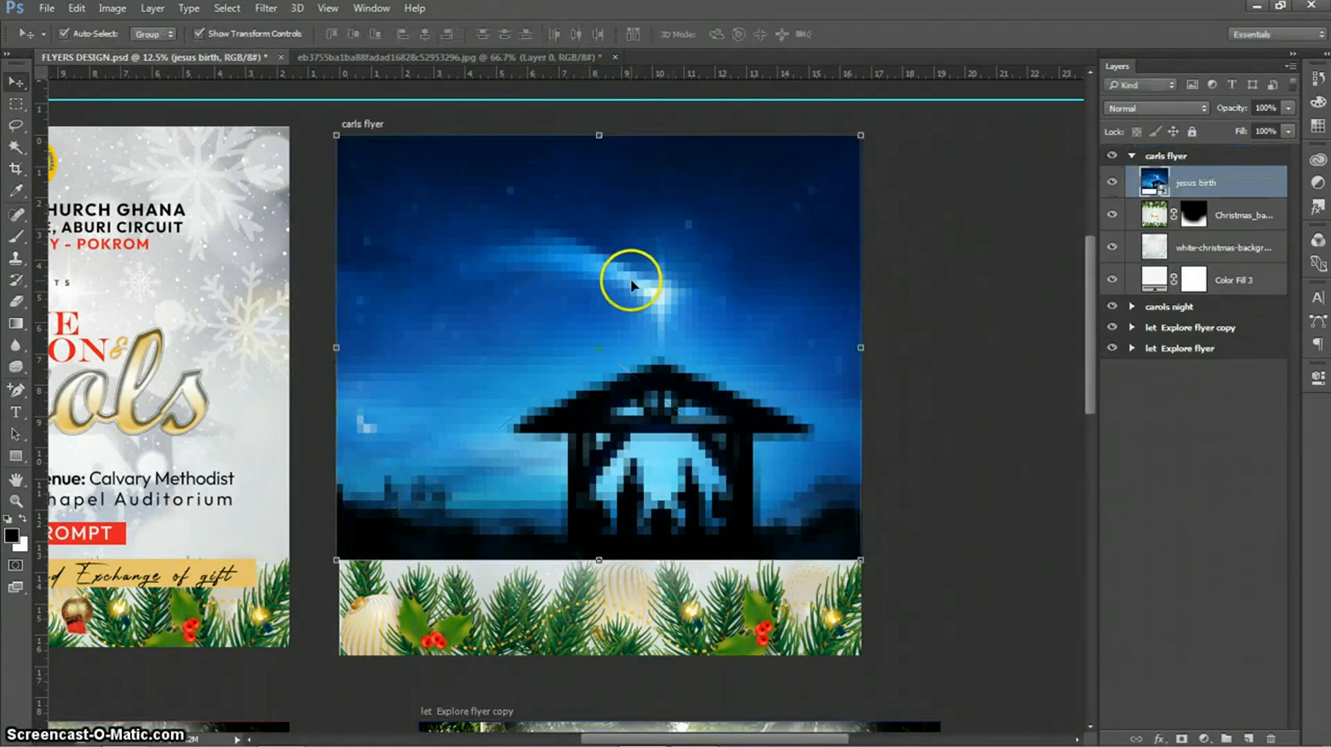
- Rasterize the jesus birth layer and desaturate it to black and white
right_click(1204, 171)
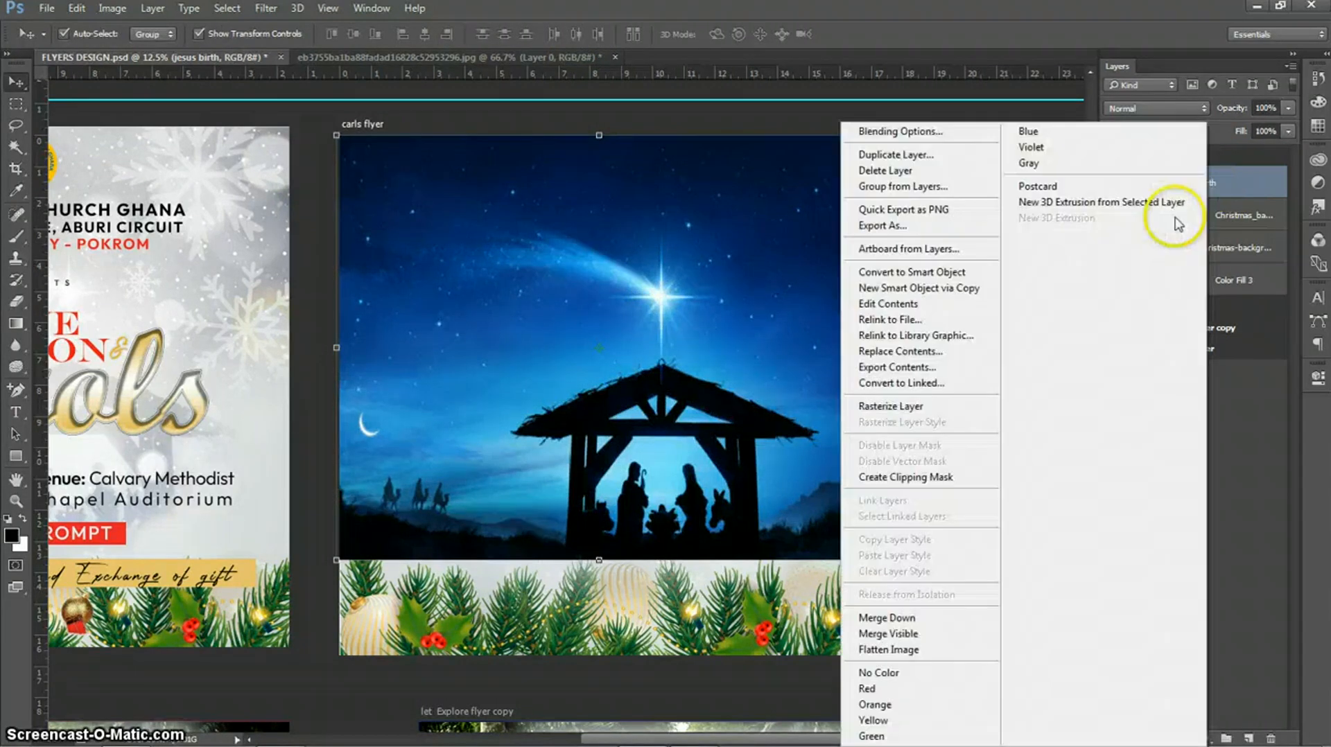
left_click(904, 411)
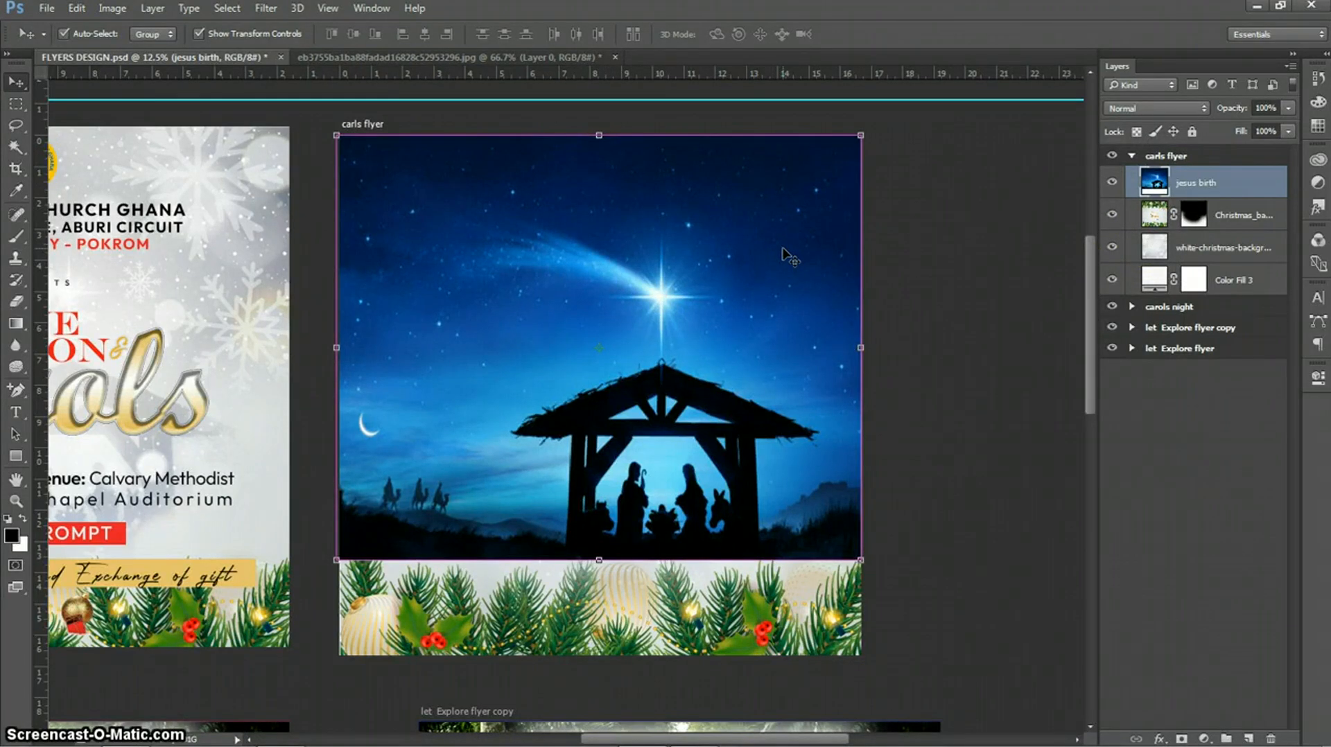
key("ctrl+shift+u")
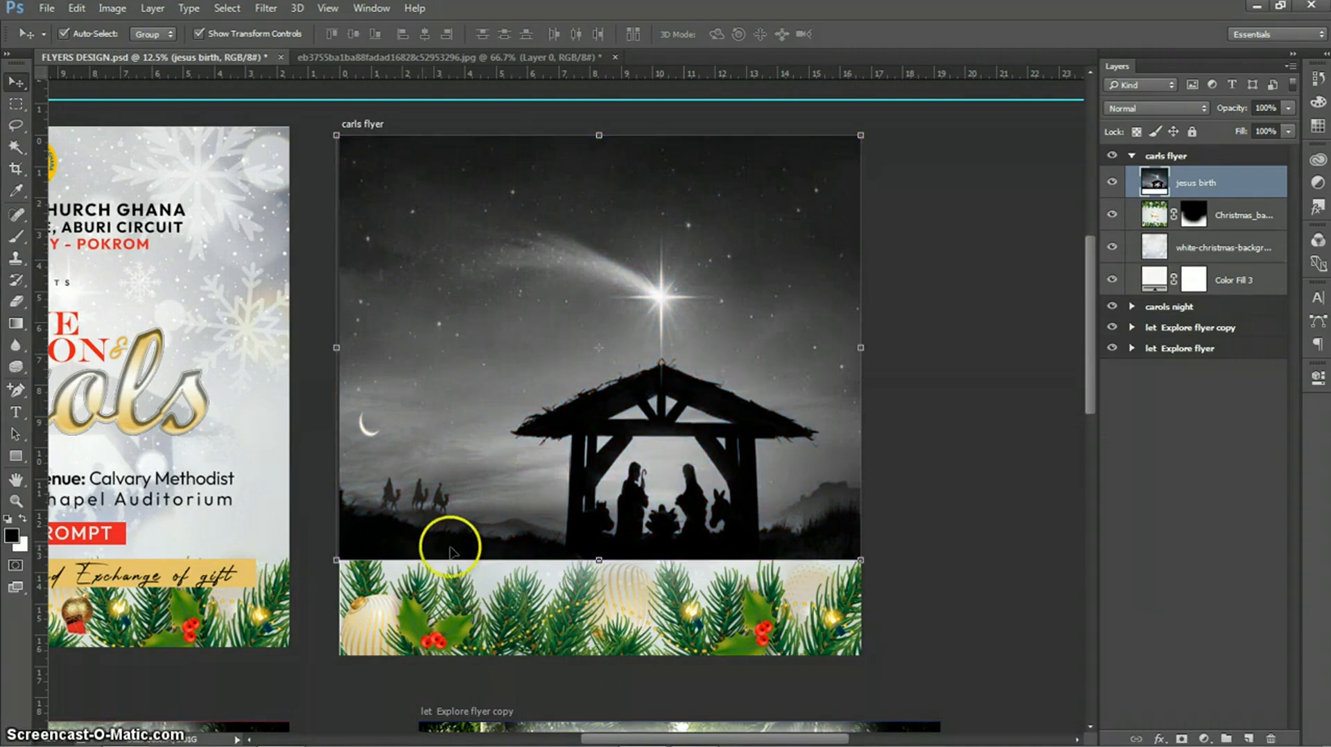
- Set the jesus birth layer's blend mode to Overlay and add a white layer mask to it
left_click(1201, 108)
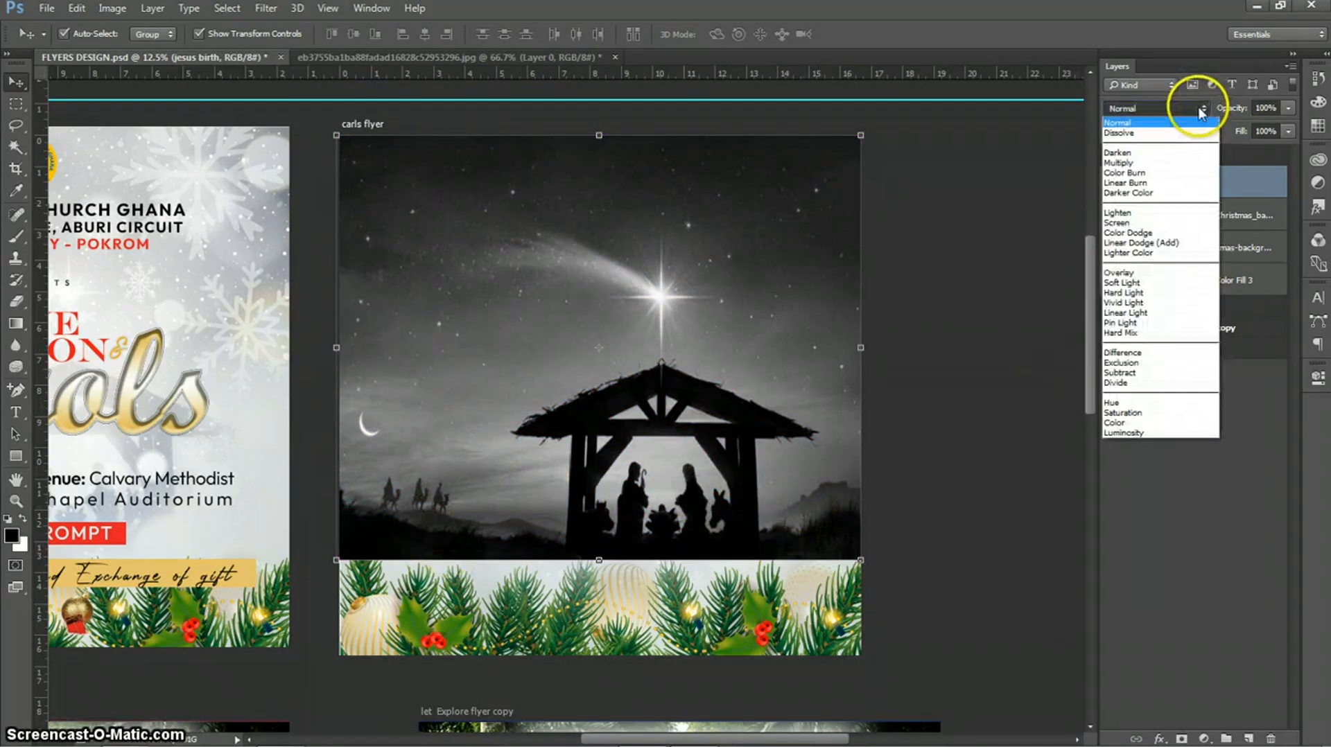
left_click(1122, 273)
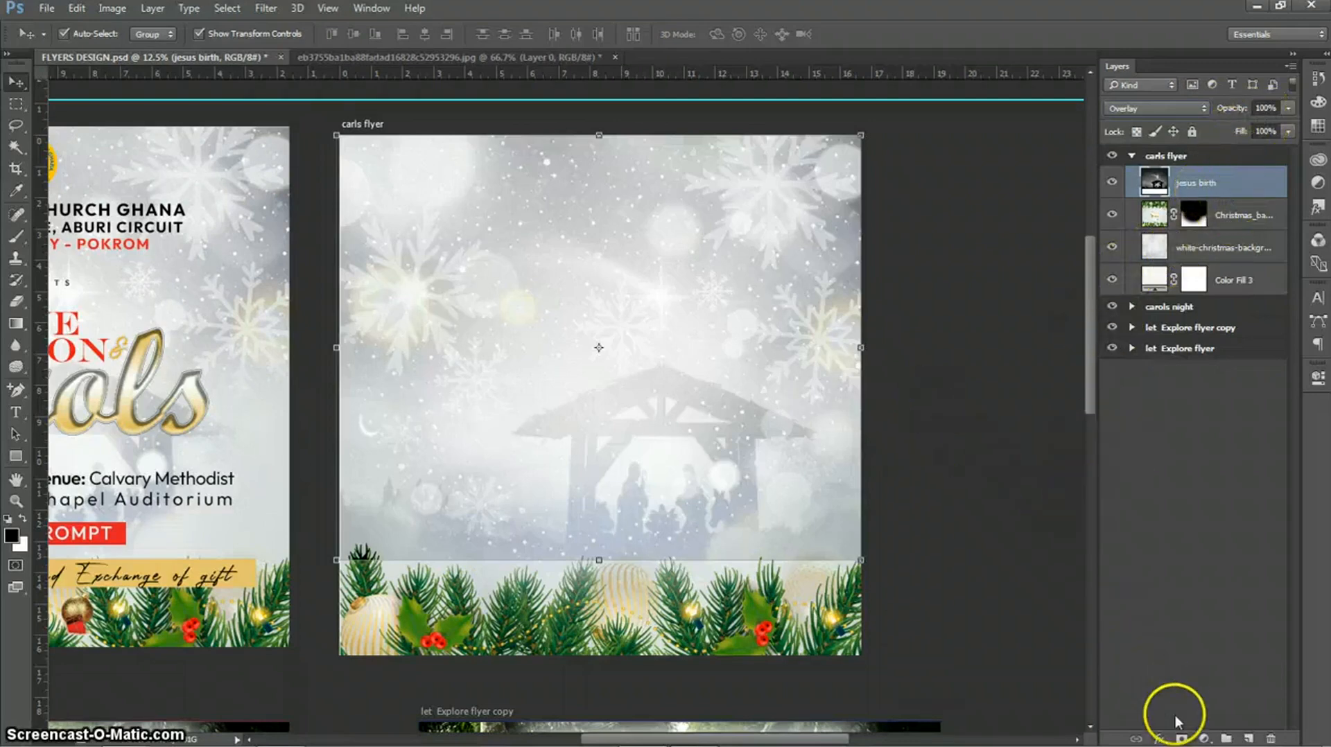
left_click(1180, 739)
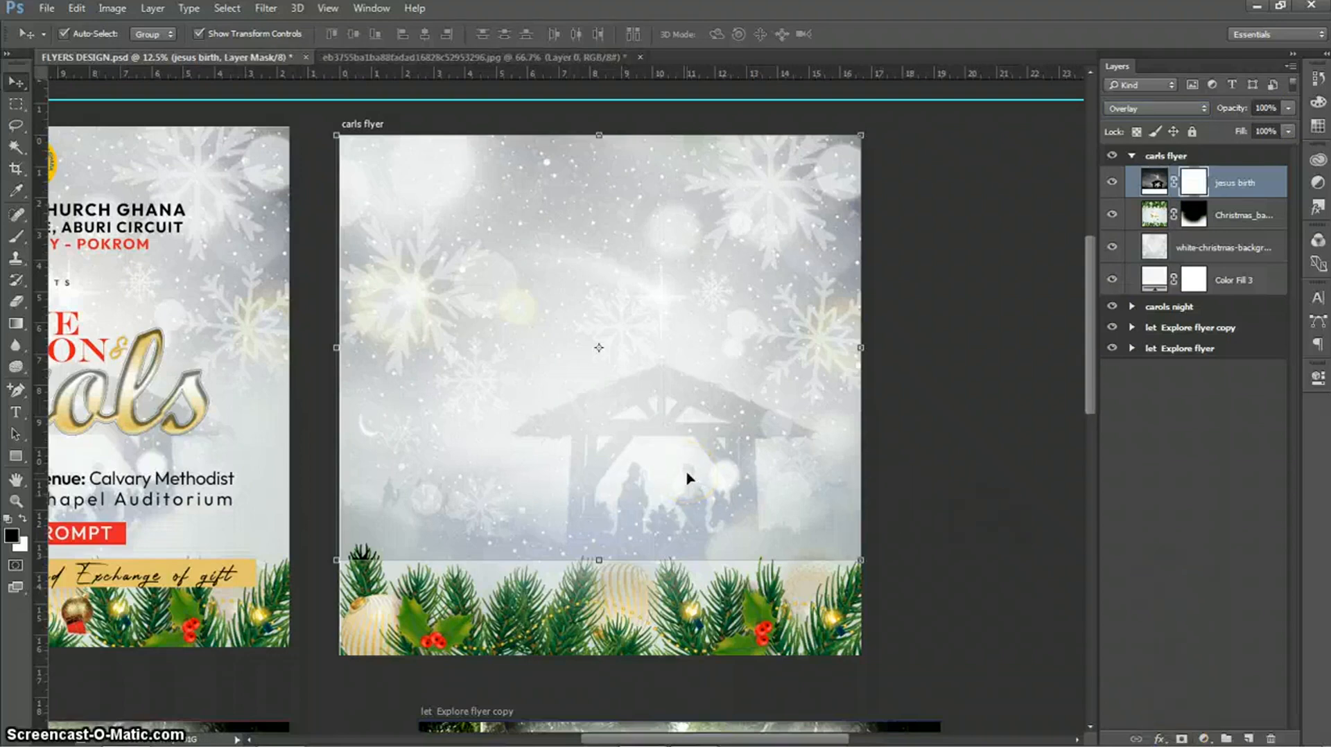
- Paint black with the brush along the lower edge of the jesus birth mask to fade it into the garland, and deselect the layer
key("b")
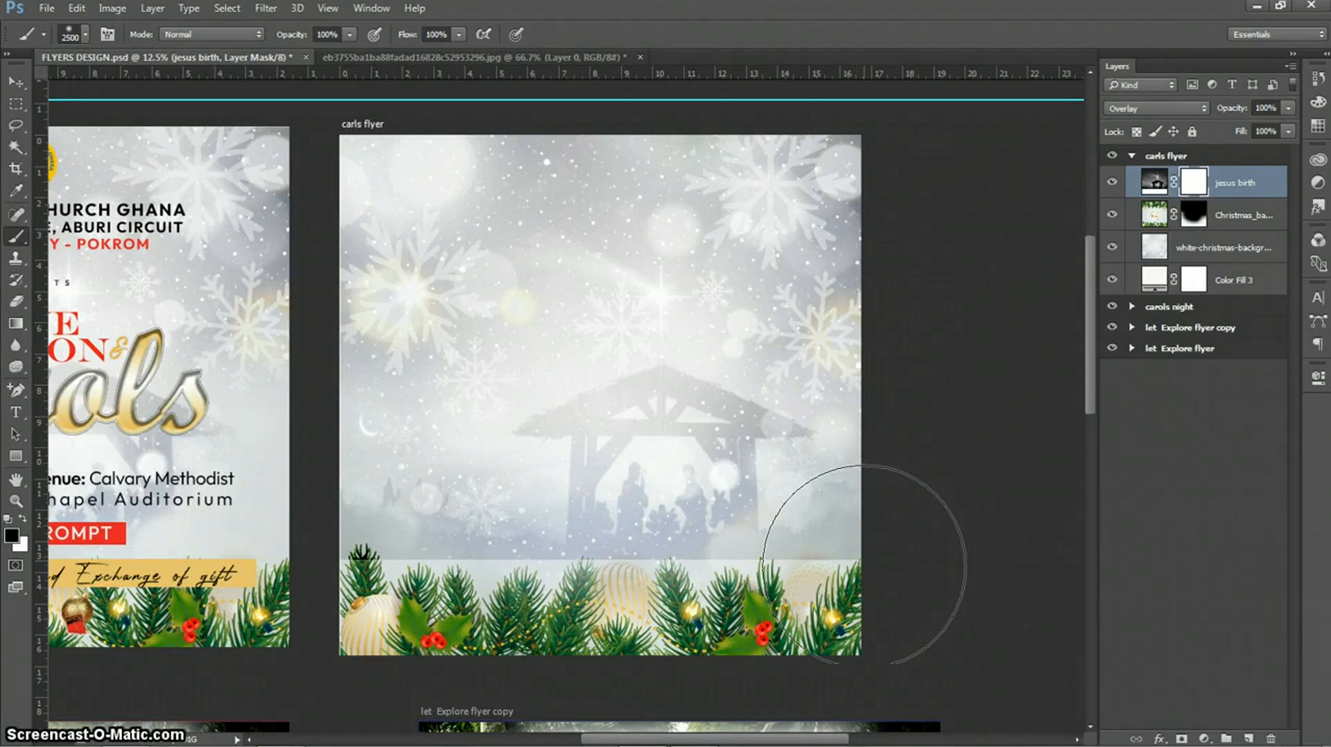
left_click(340, 614)
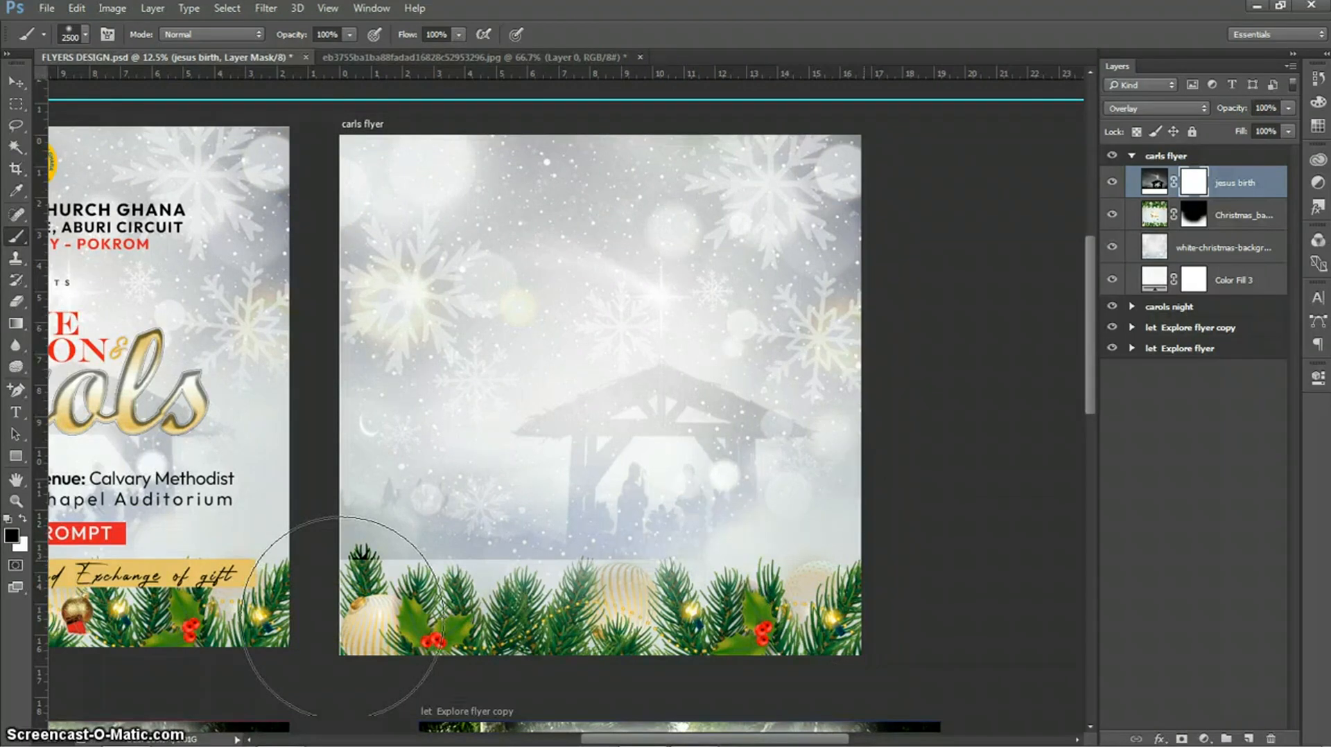
mouse_move(540, 576)
left_mouse_down()
mouse_move(565, 578)
mouse_move(476, 557)
mouse_move(564, 573)
mouse_move(496, 559)
mouse_move(347, 554)
mouse_move(873, 574)
left_mouse_up()
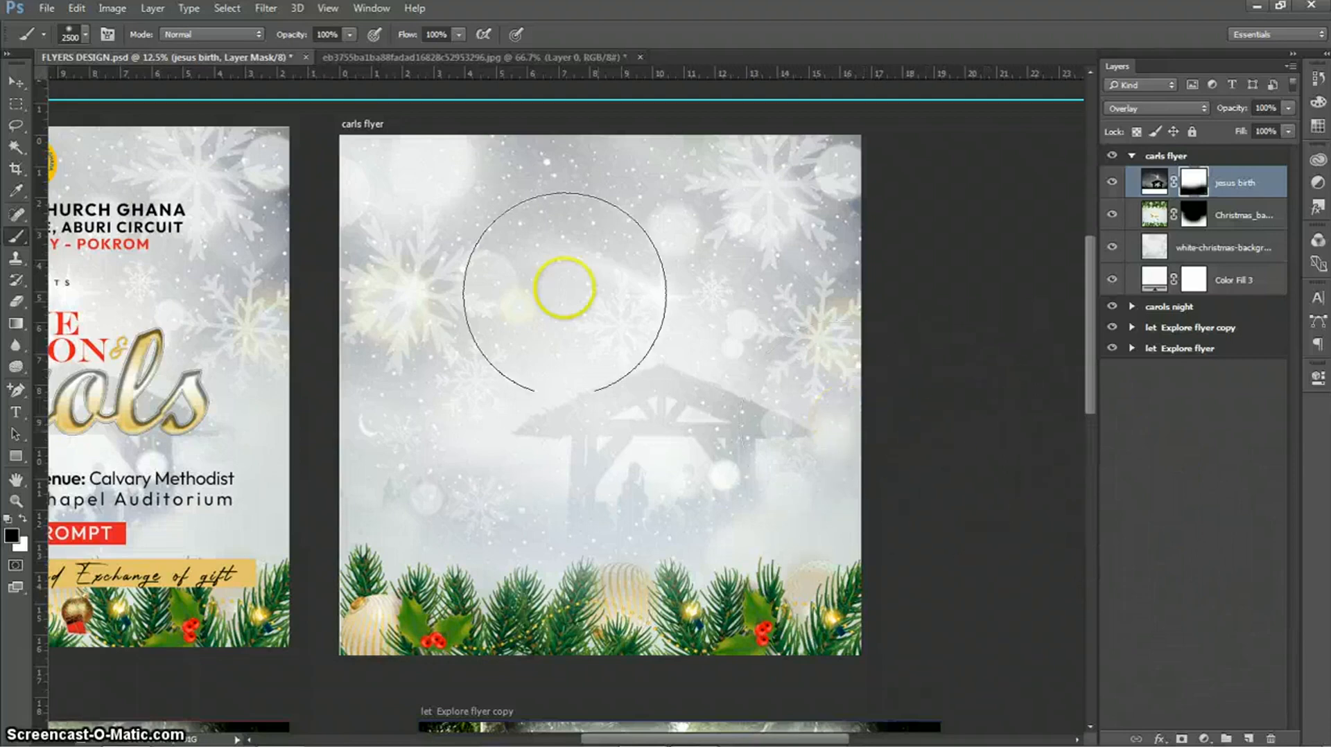
key("v")
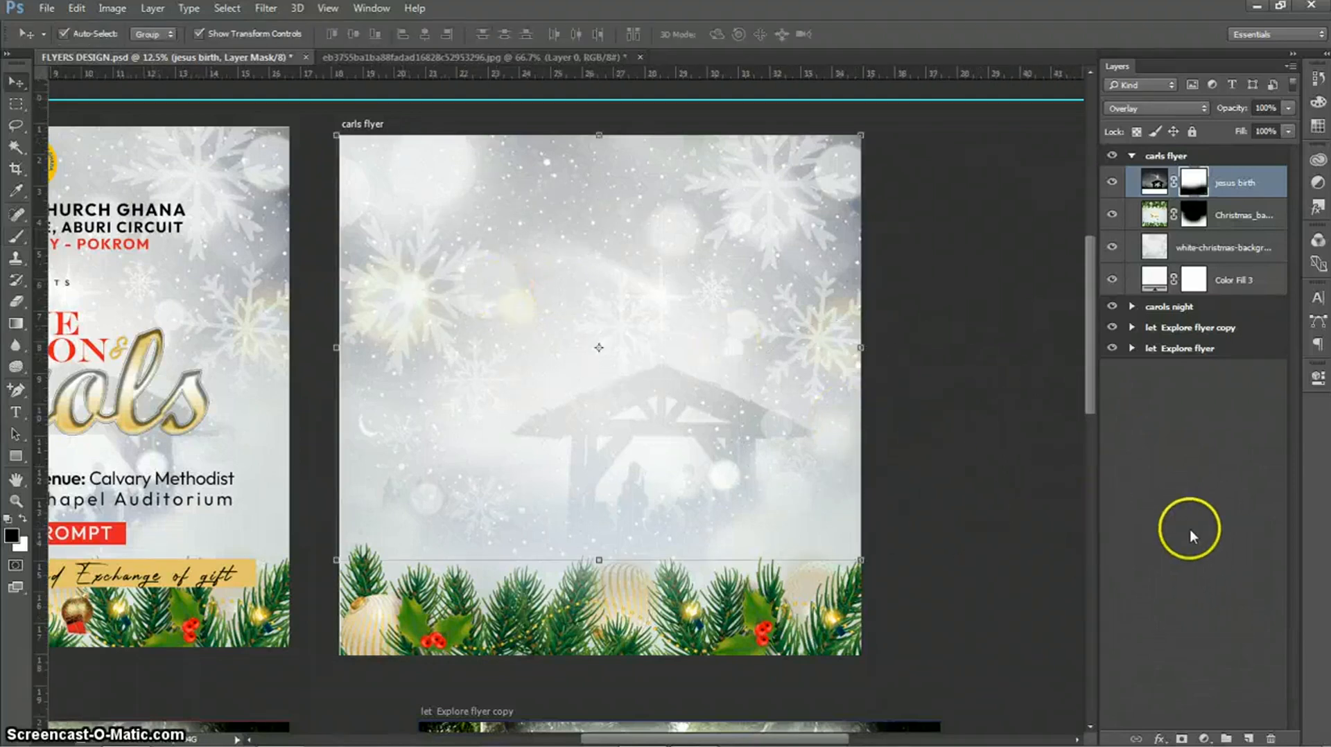
left_click(1122, 489)
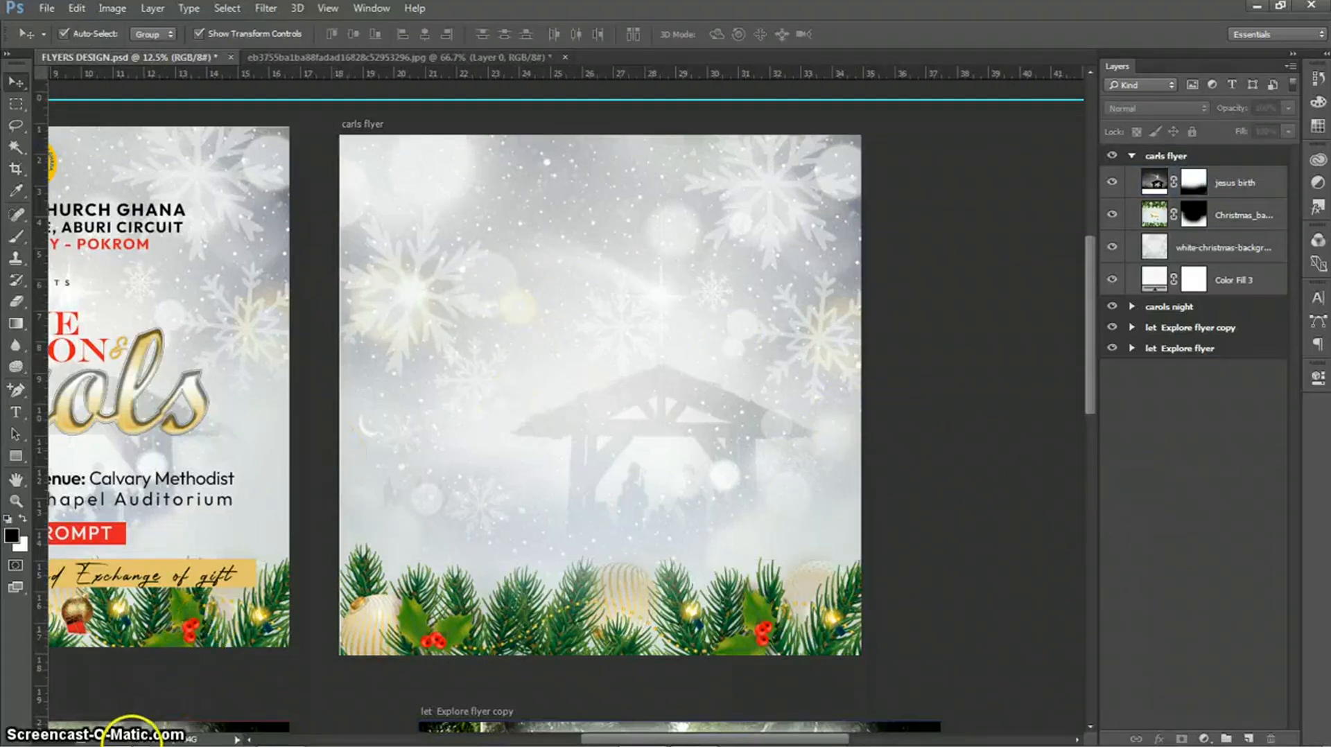
- Bring the image 11574613_29222 from the Christmas backgrounds folder in the file explorer onto the carls flyer artboard in Photoshop
left_click(148, 693)
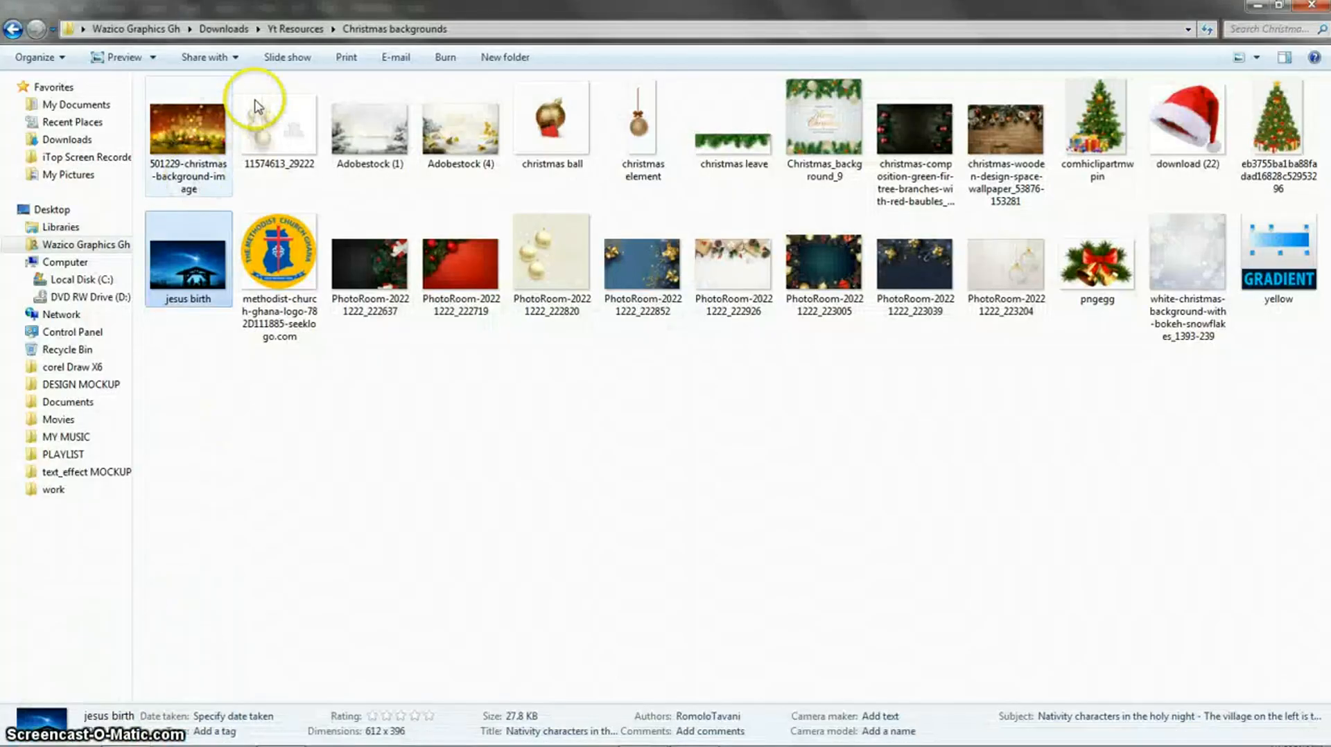
left_click_drag(256, 106, 480, 420)
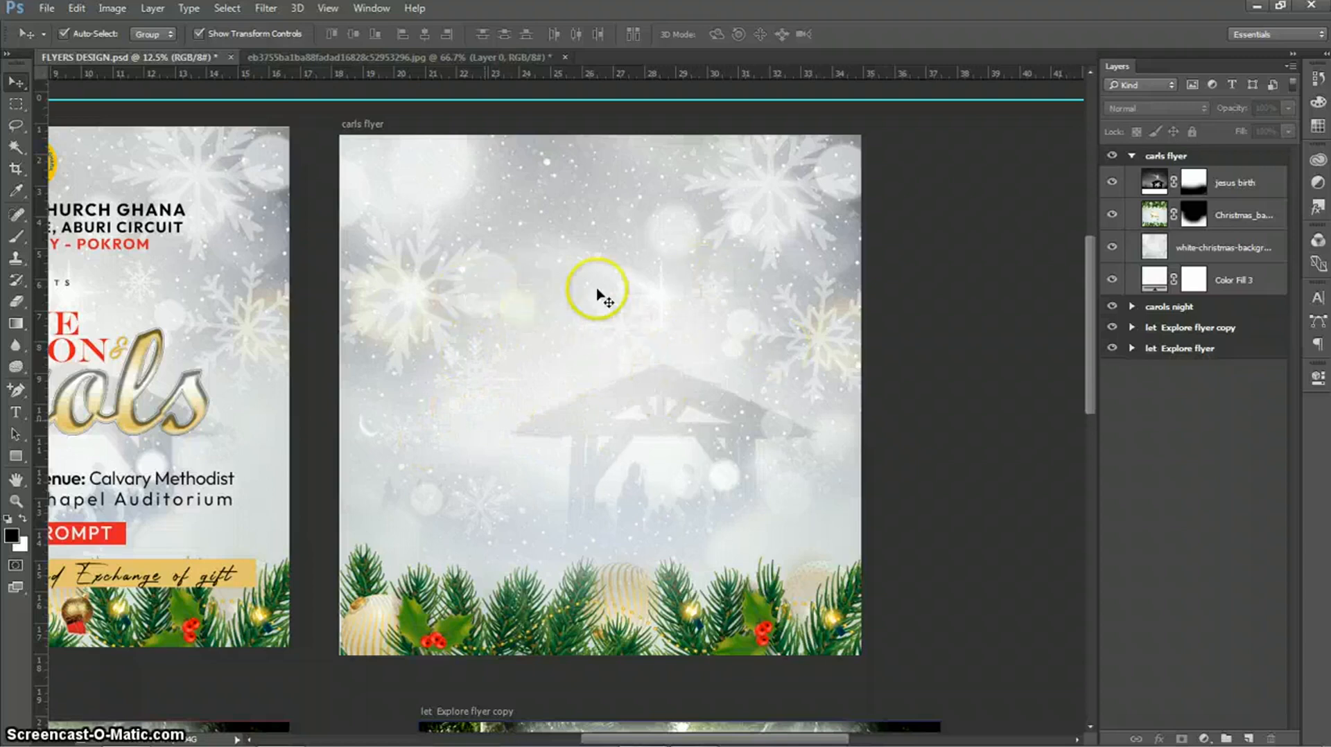
key("ctrl+v")
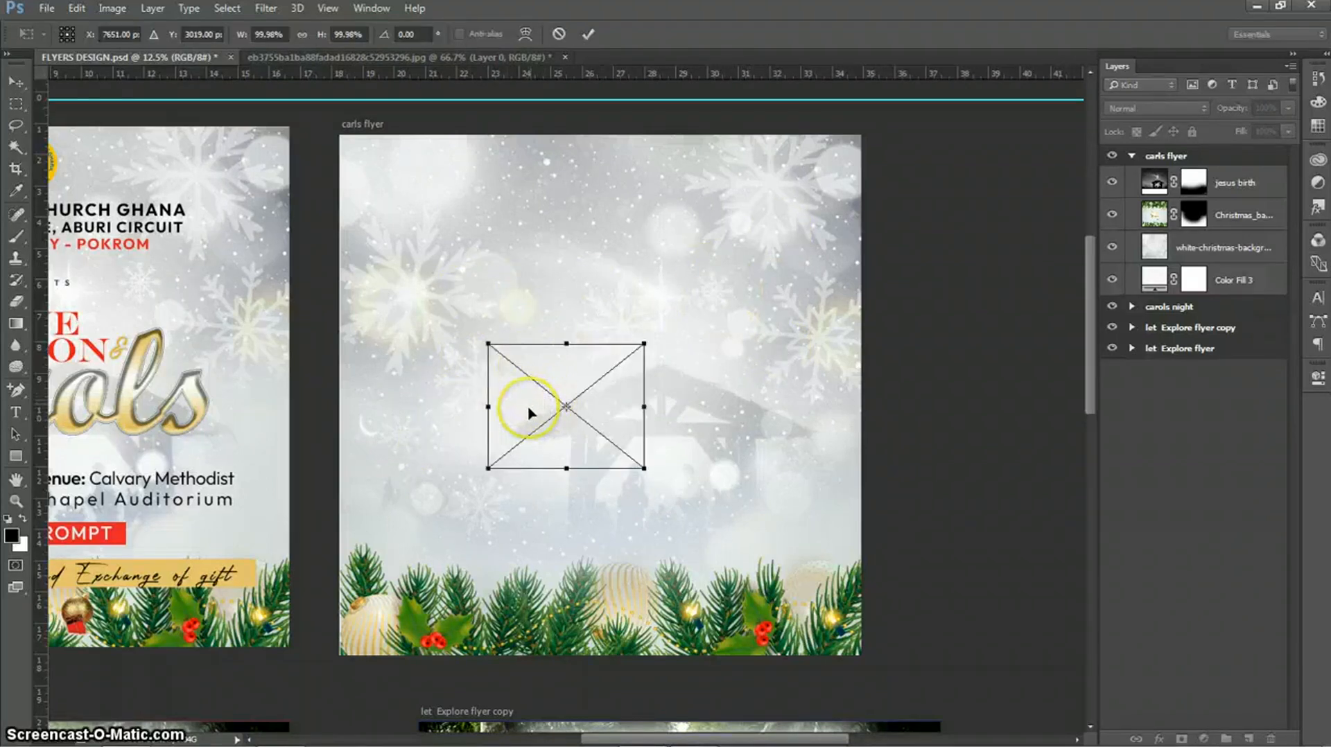
- Align the placed ornaments image with the upper-left corner of the carls flyer artboard and scale it to about 246%
left_click_drag(539, 421, 388, 220)
left_click_drag(534, 421, 533, 421)
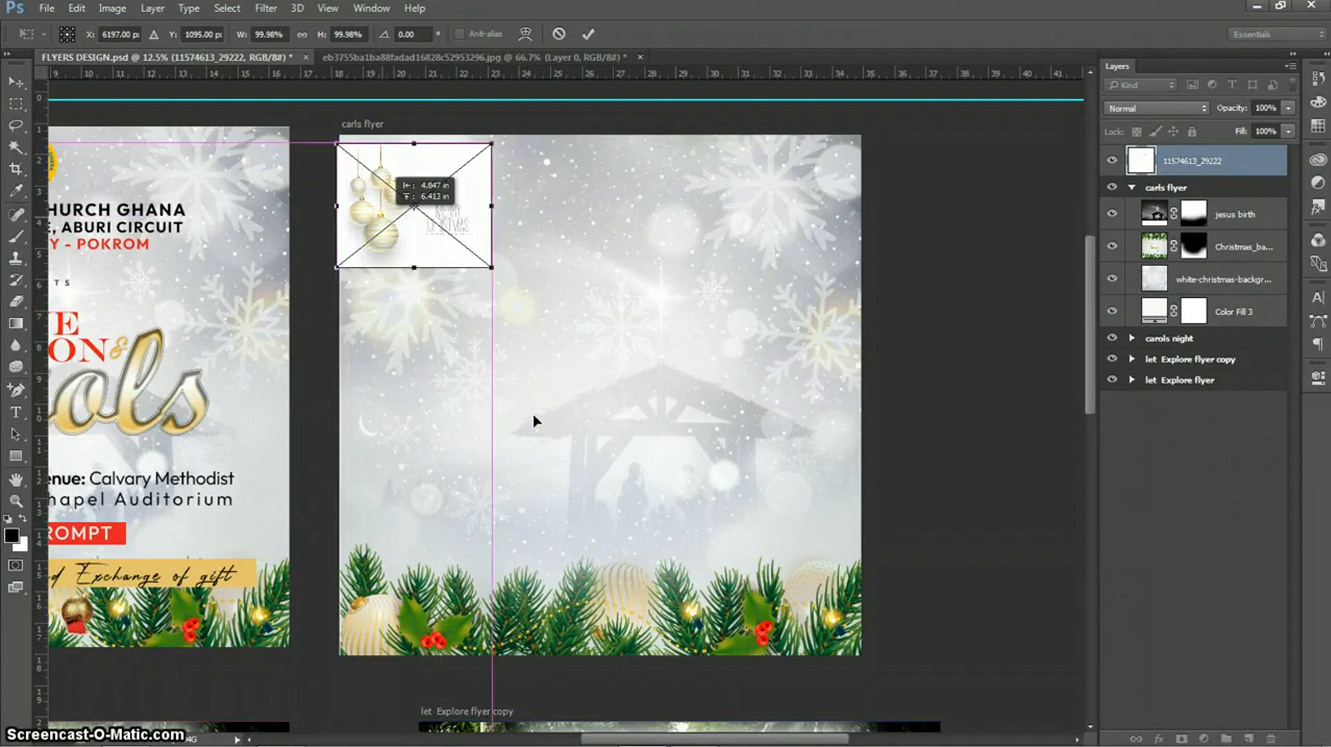
mouse_move(382, 218)
left_mouse_down()
mouse_move(372, 203)
mouse_move(382, 212)
left_mouse_up()
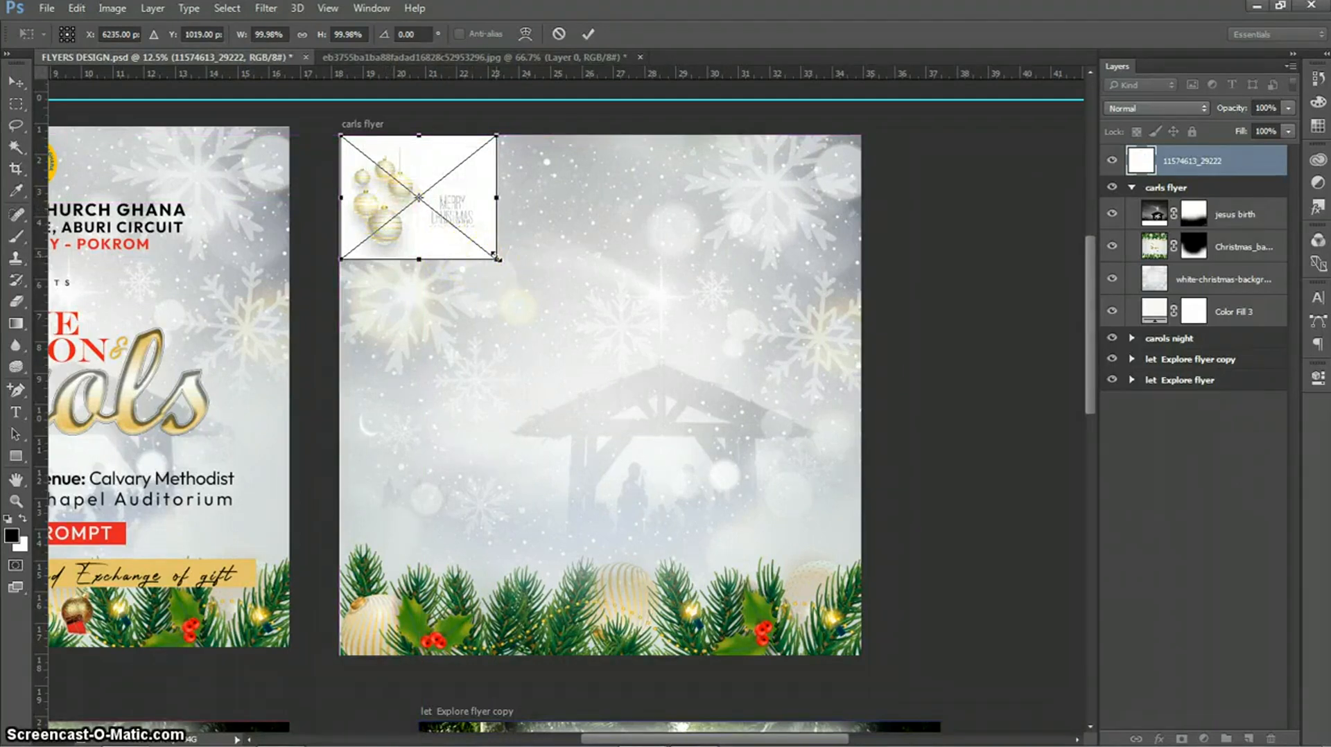
left_click_drag(496, 257, 704, 467)
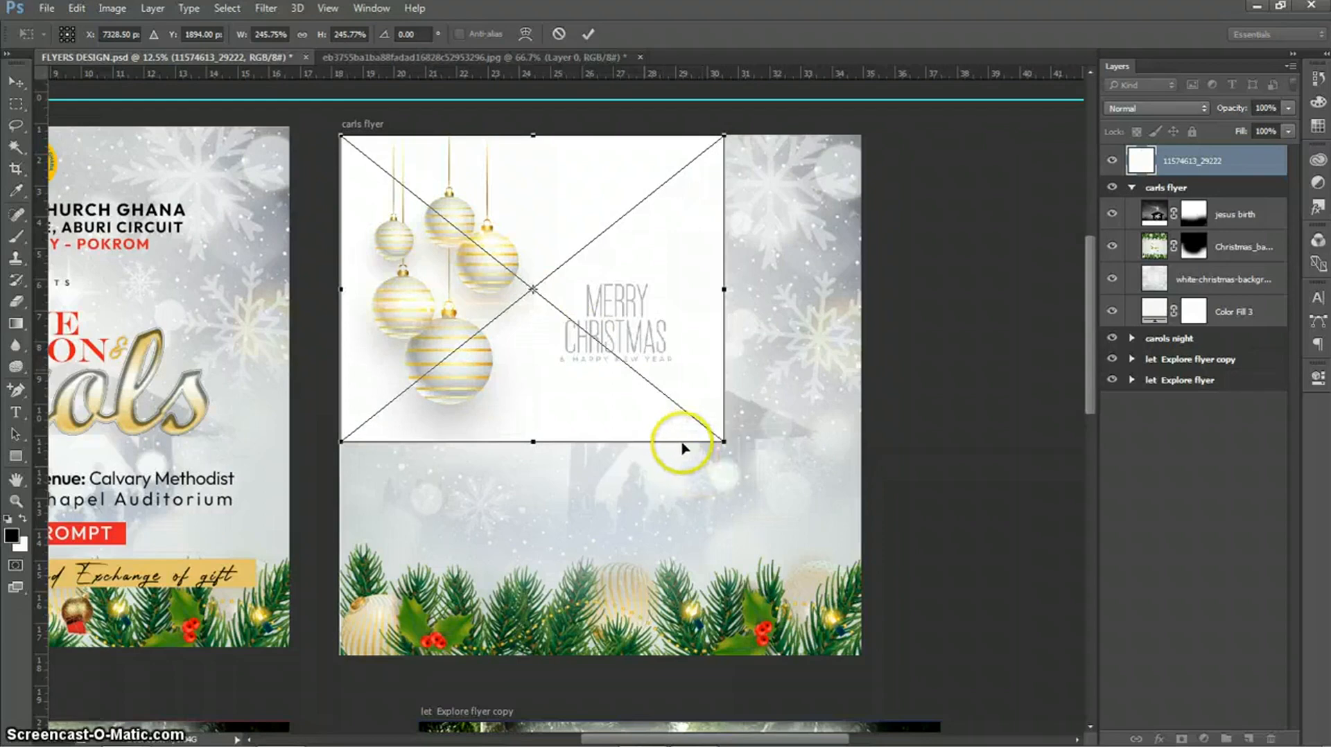
left_click(589, 34)
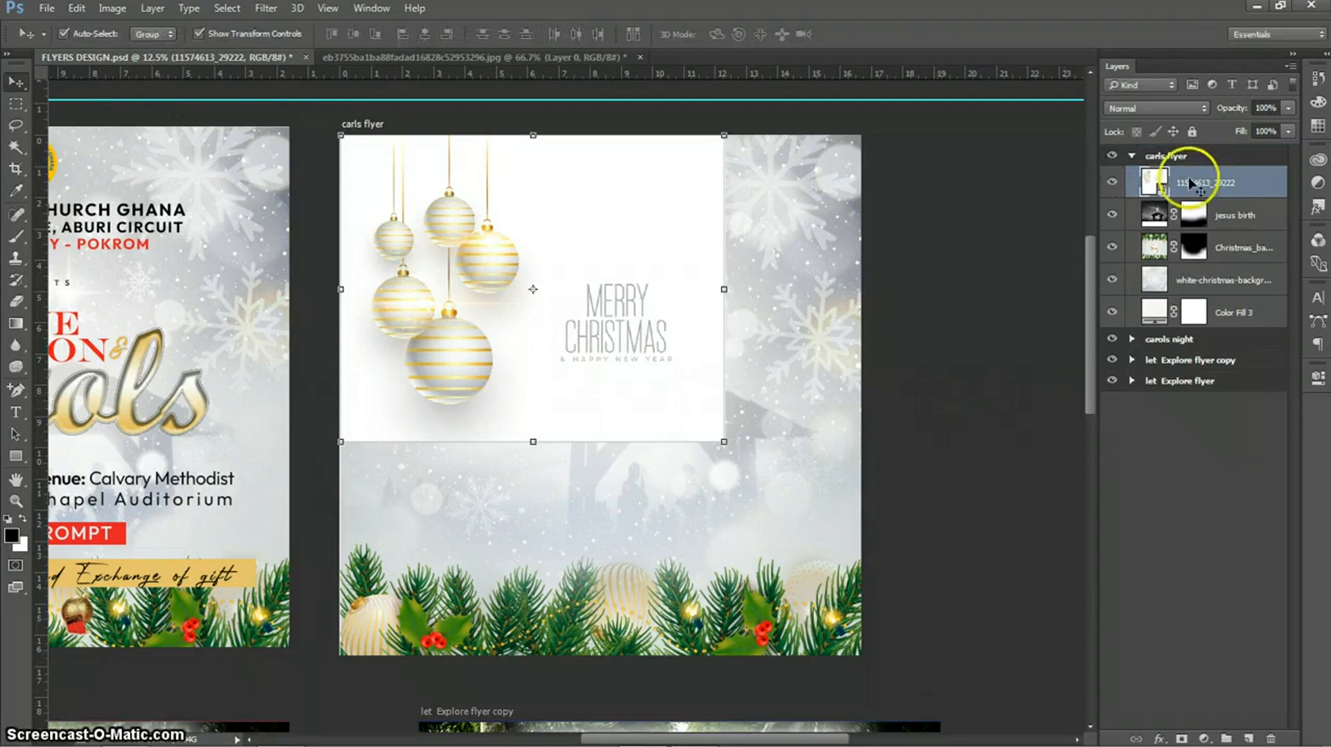
- Rasterize the 11574613_29222 ornaments layer and add a white layer mask to it
right_click(1188, 182)
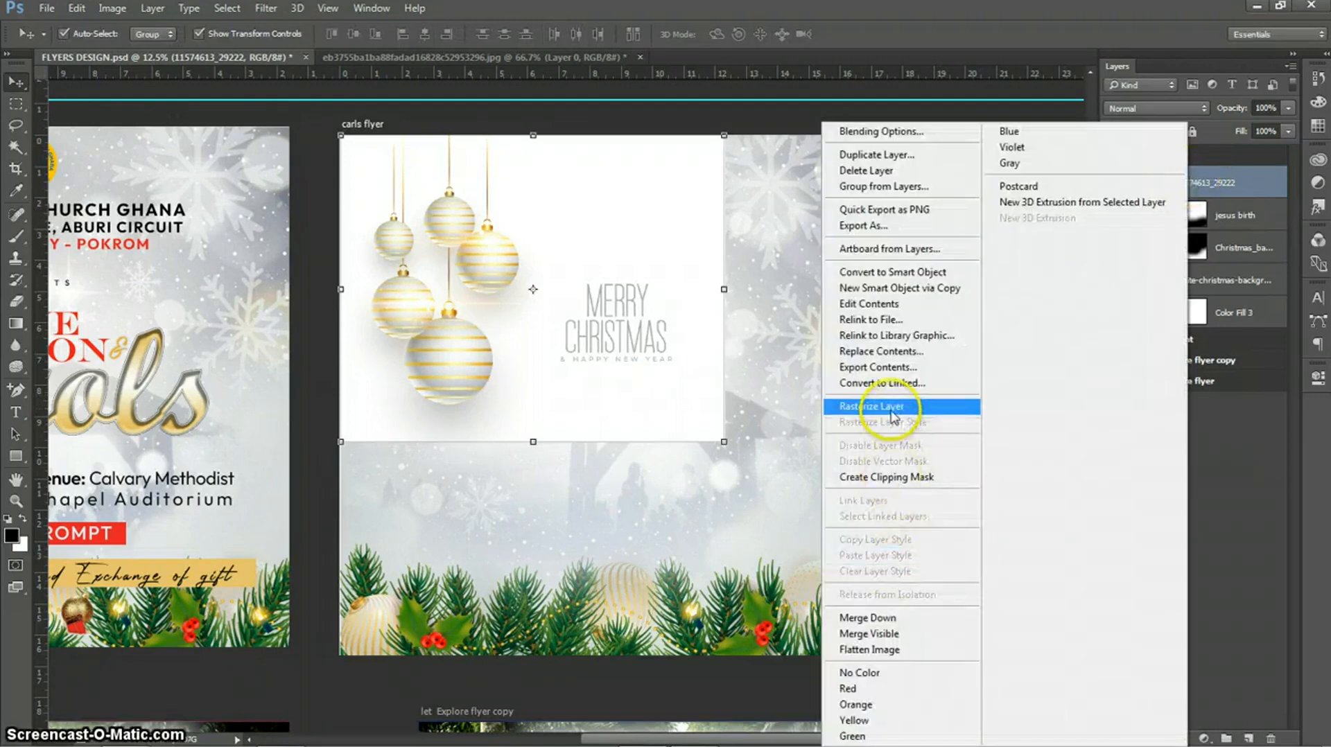
left_click(890, 409)
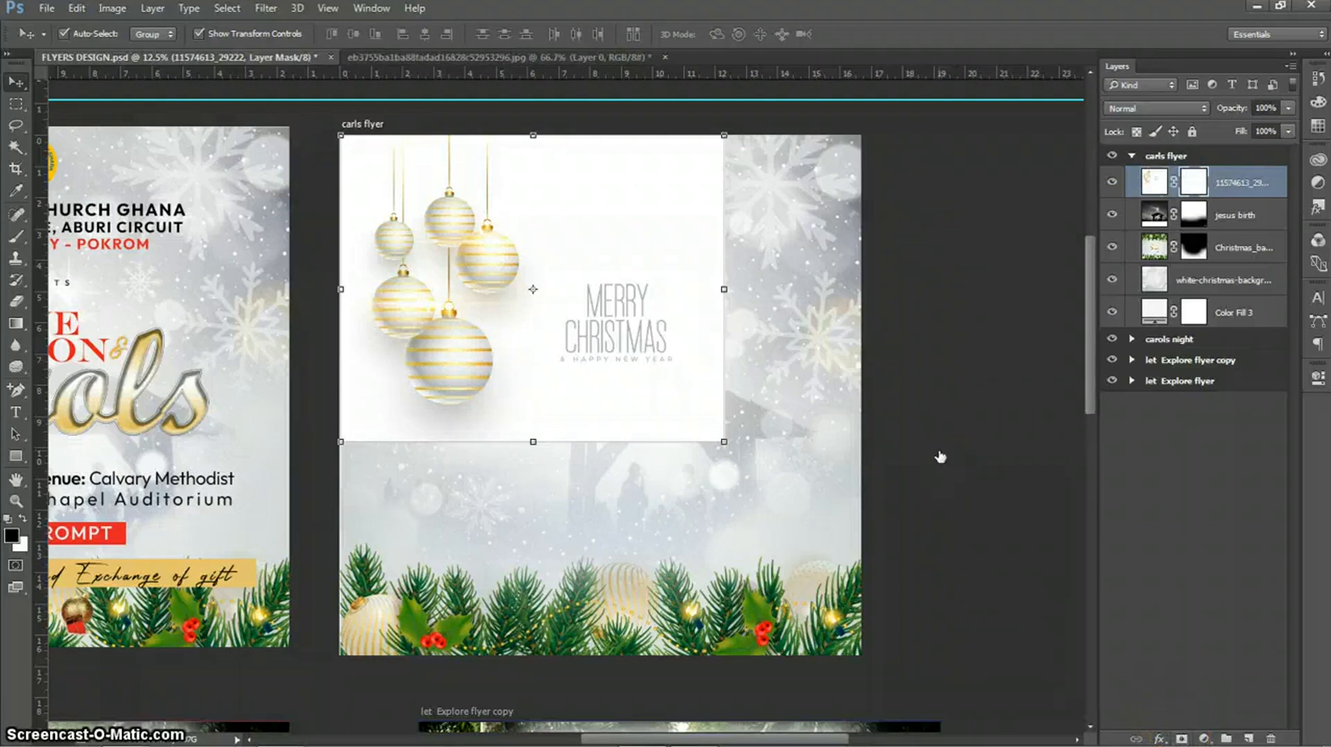
- Paint black with a 2500 px brush on the ornaments mask to hide the Merry Christmas text and hard image edges, and deselect the layer
key("b")
left_click_drag(644, 437, 680, 407)
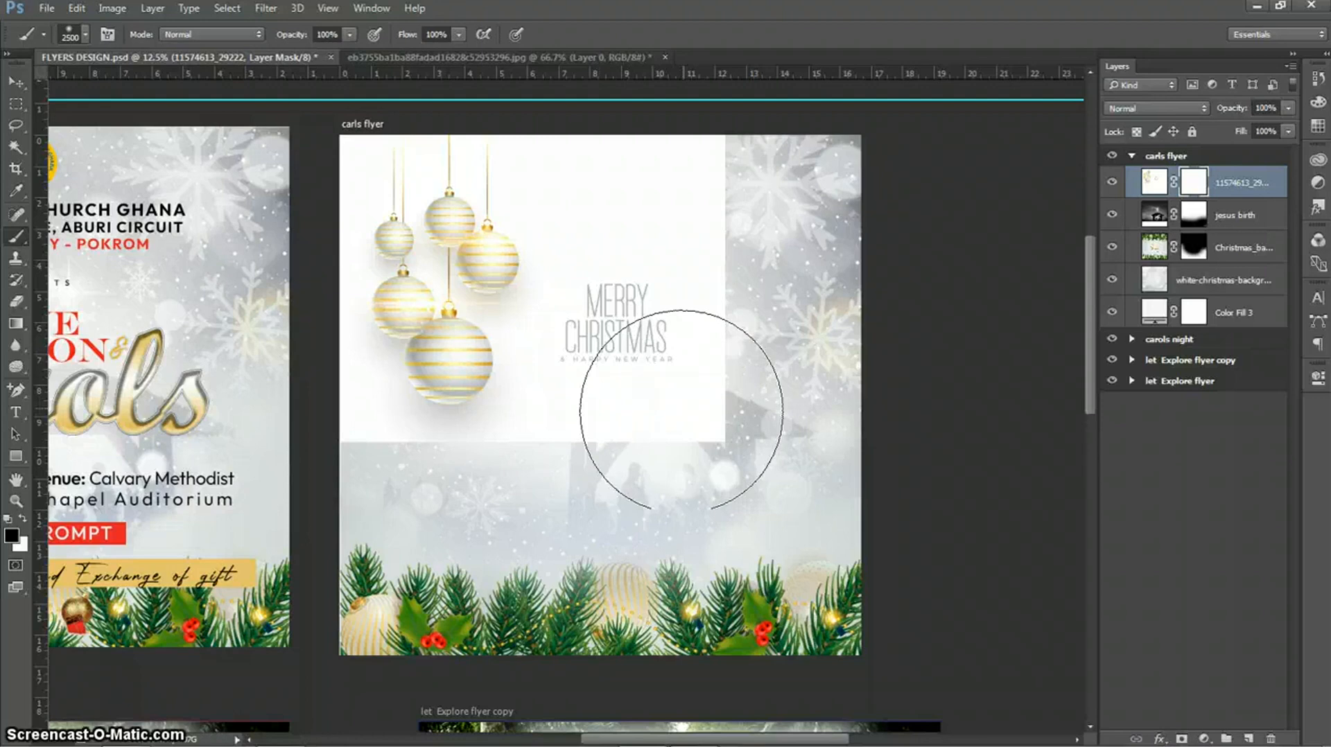
mouse_move(682, 410)
left_mouse_down()
mouse_move(531, 499)
mouse_move(659, 422)
mouse_move(551, 510)
left_mouse_up()
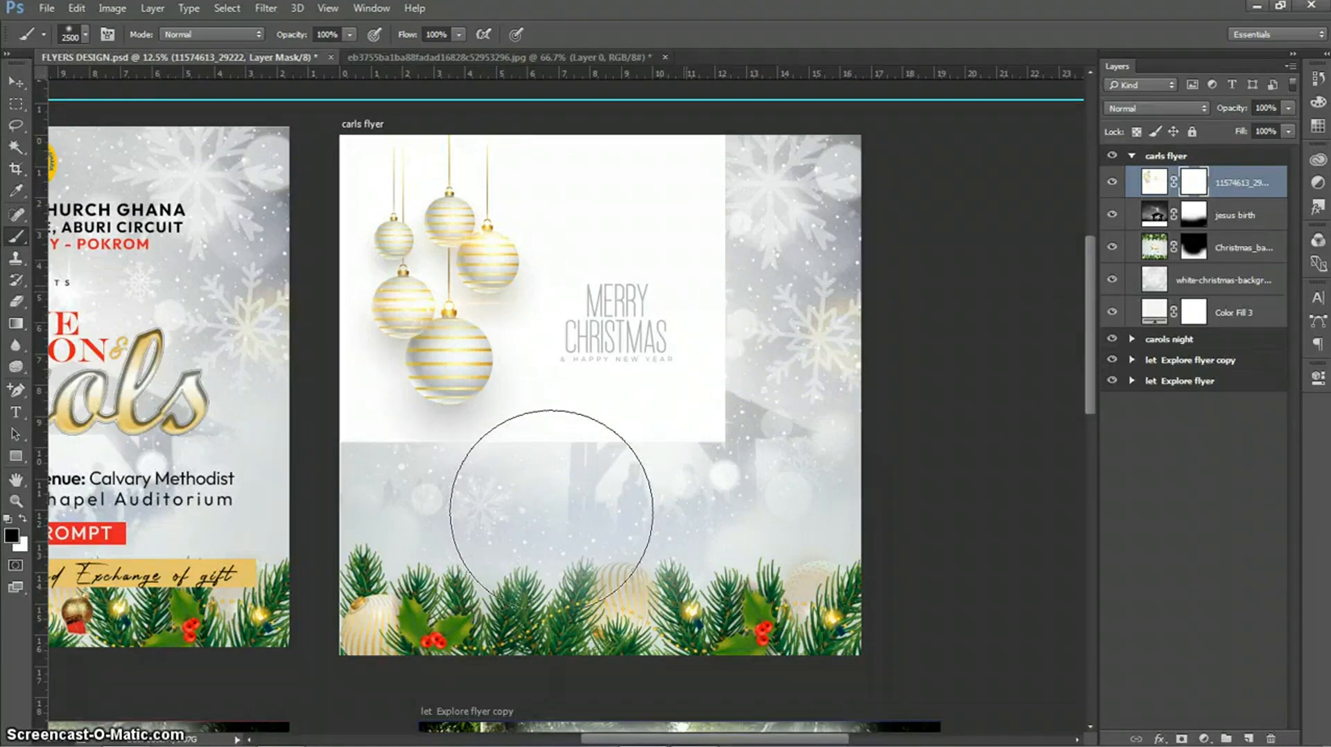
mouse_move(686, 167)
left_mouse_down()
mouse_move(679, 298)
mouse_move(634, 388)
left_mouse_up()
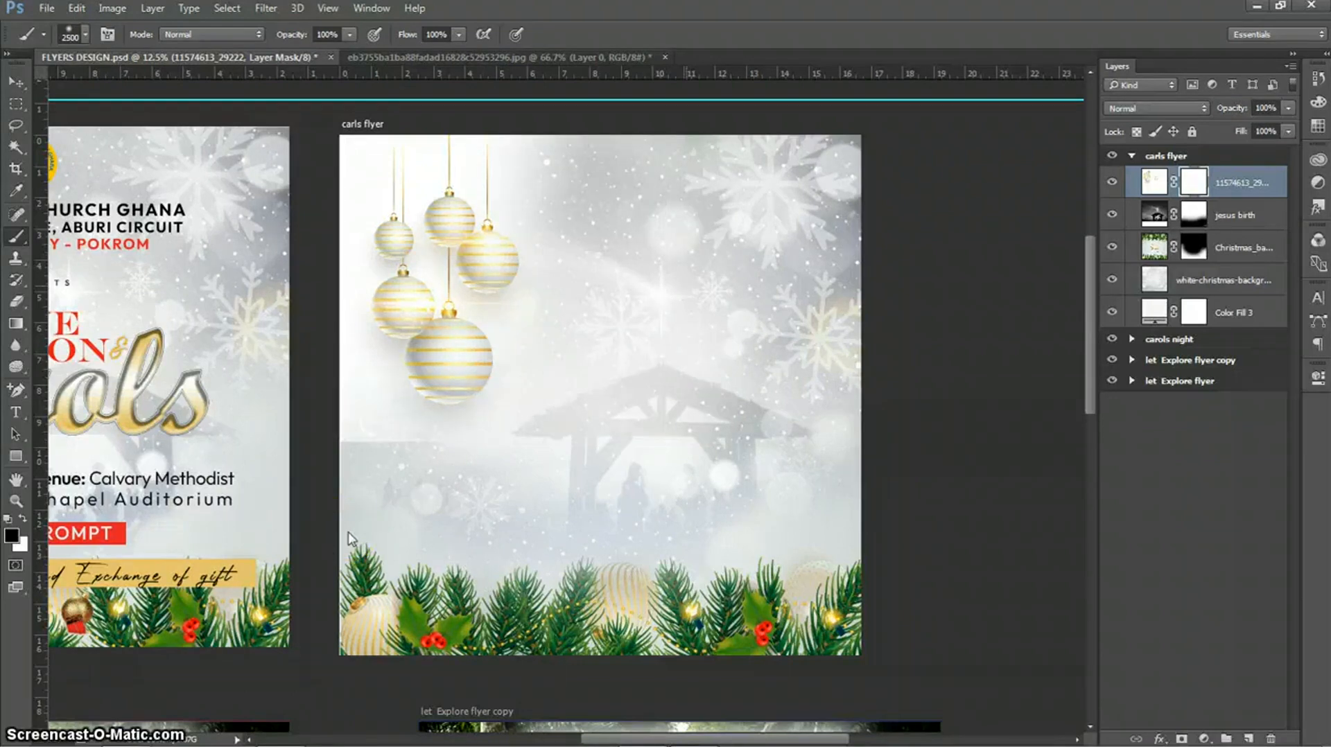
mouse_move(684, 446)
left_mouse_down()
mouse_move(736, 463)
mouse_move(665, 481)
mouse_move(517, 476)
mouse_move(743, 529)
mouse_move(458, 523)
mouse_move(399, 504)
left_mouse_up()
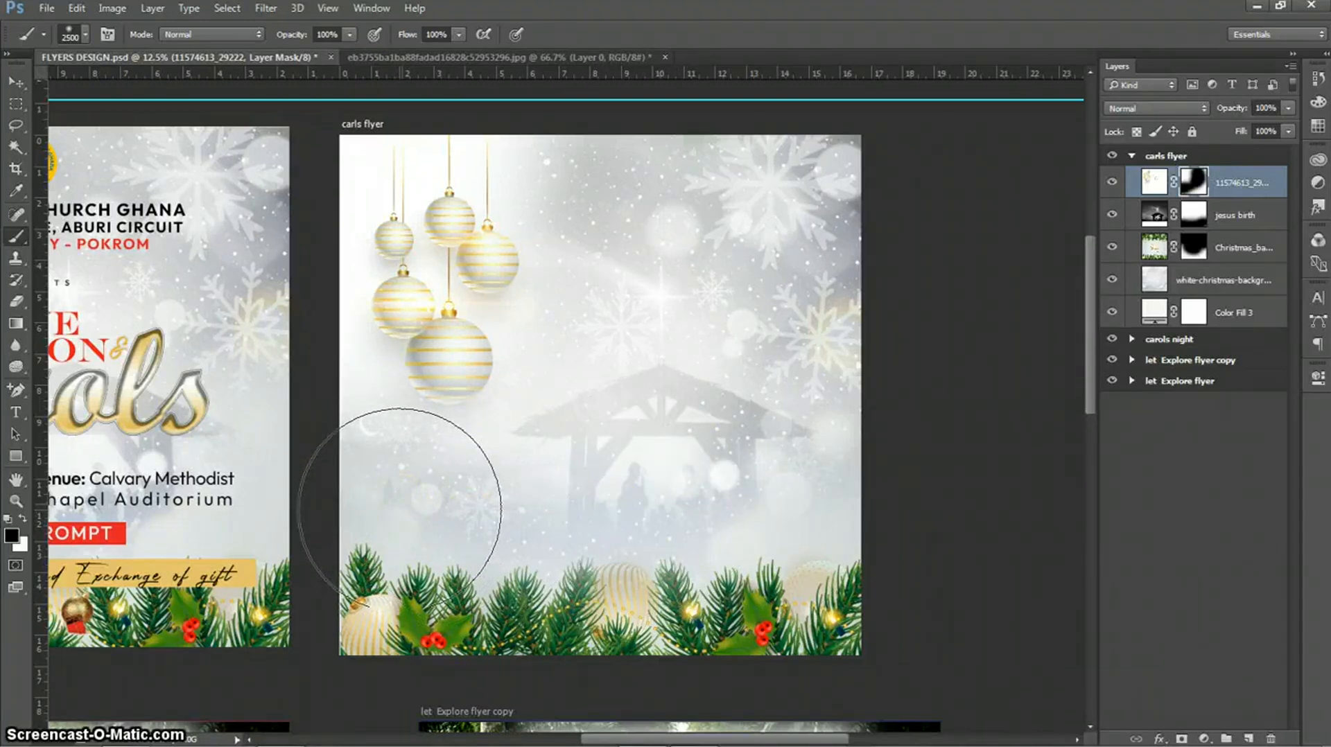
mouse_move(858, 427)
left_mouse_down()
mouse_move(652, 448)
mouse_move(675, 549)
mouse_move(512, 477)
mouse_move(791, 442)
mouse_move(684, 387)
mouse_move(743, 312)
mouse_move(712, 309)
mouse_move(757, 355)
mouse_move(720, 343)
left_mouse_up()
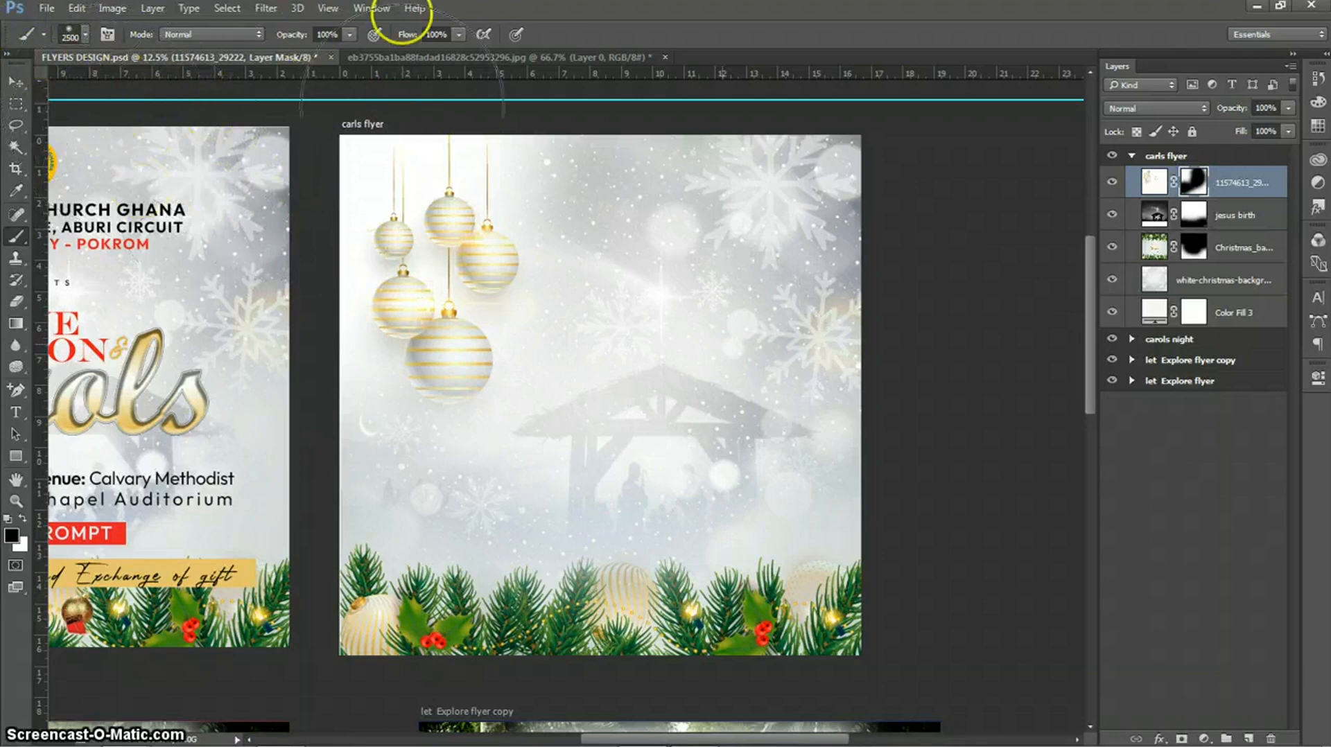
key("v")
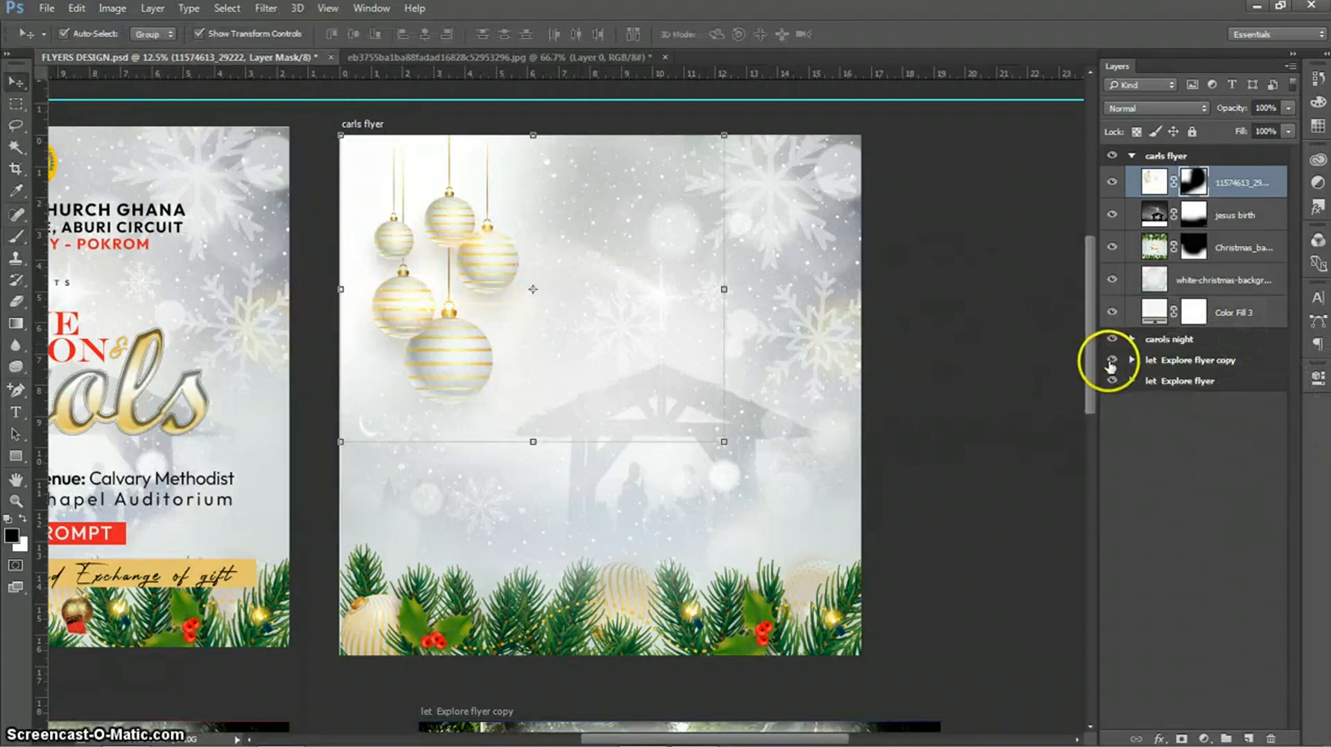
left_click(1156, 463)
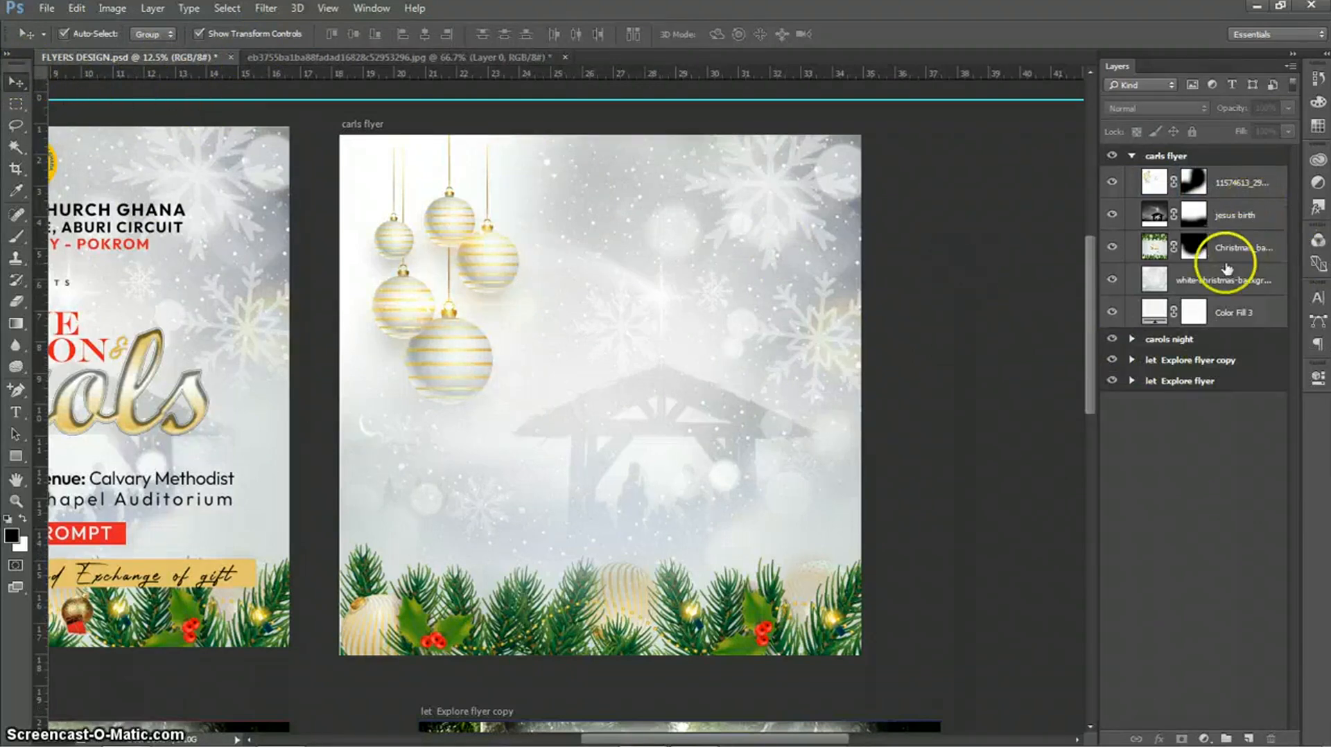
- Group all five layers of the carls flyer artboard, from Color Fill 3 to the ornaments, and name the group BG
left_click(1246, 314)
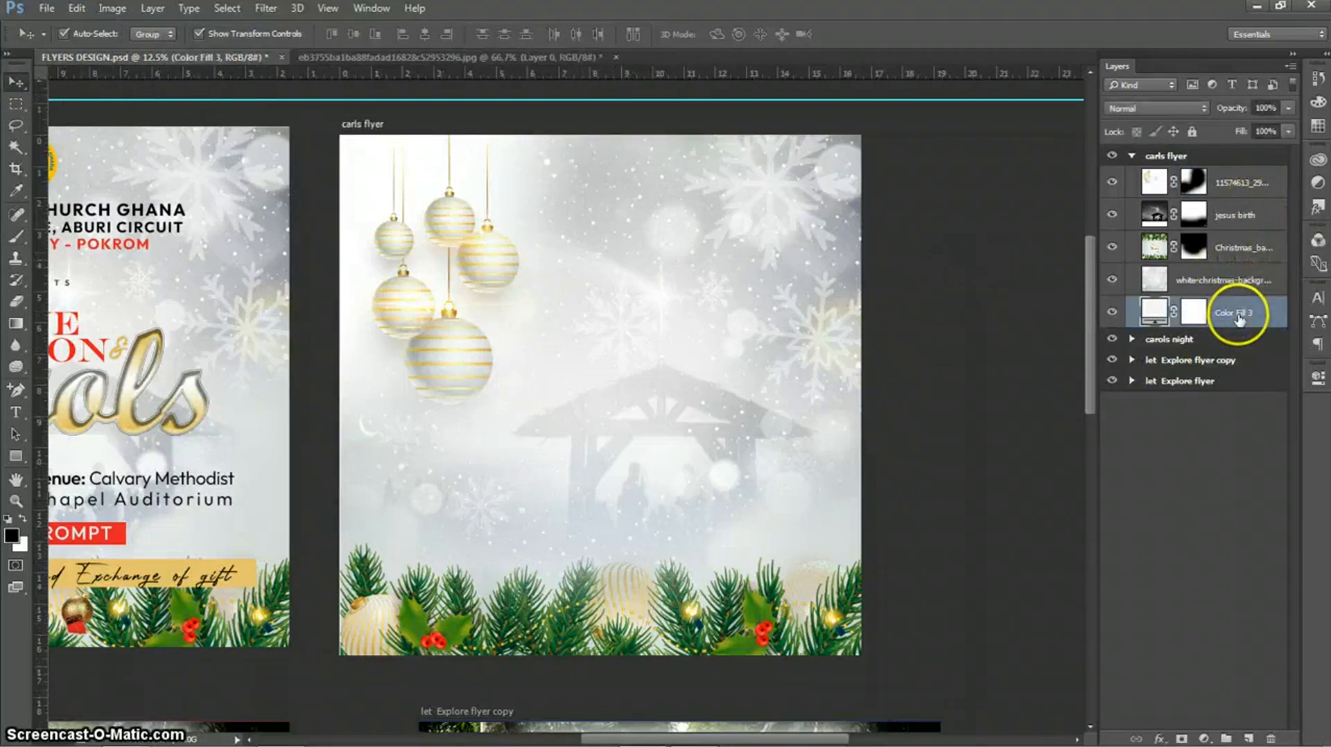
left_click(1252, 186, "shift")
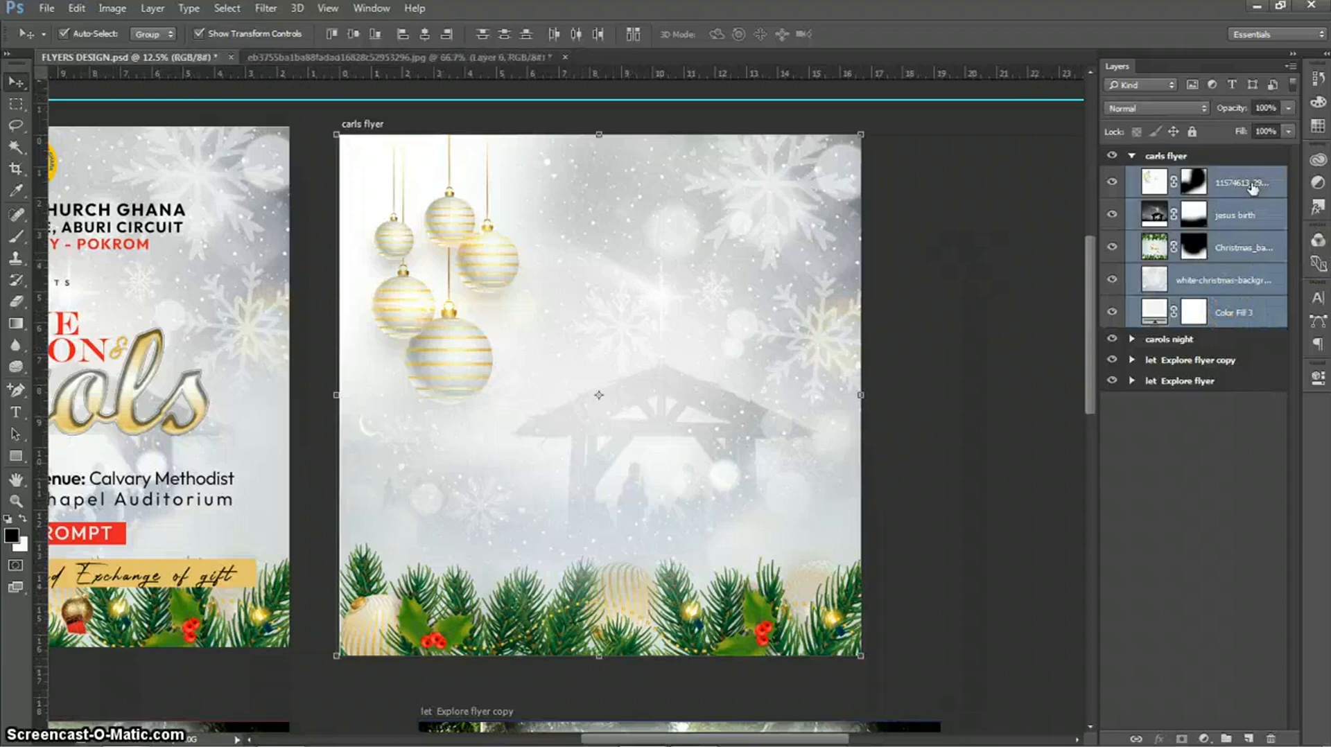
key("ctrl+g")
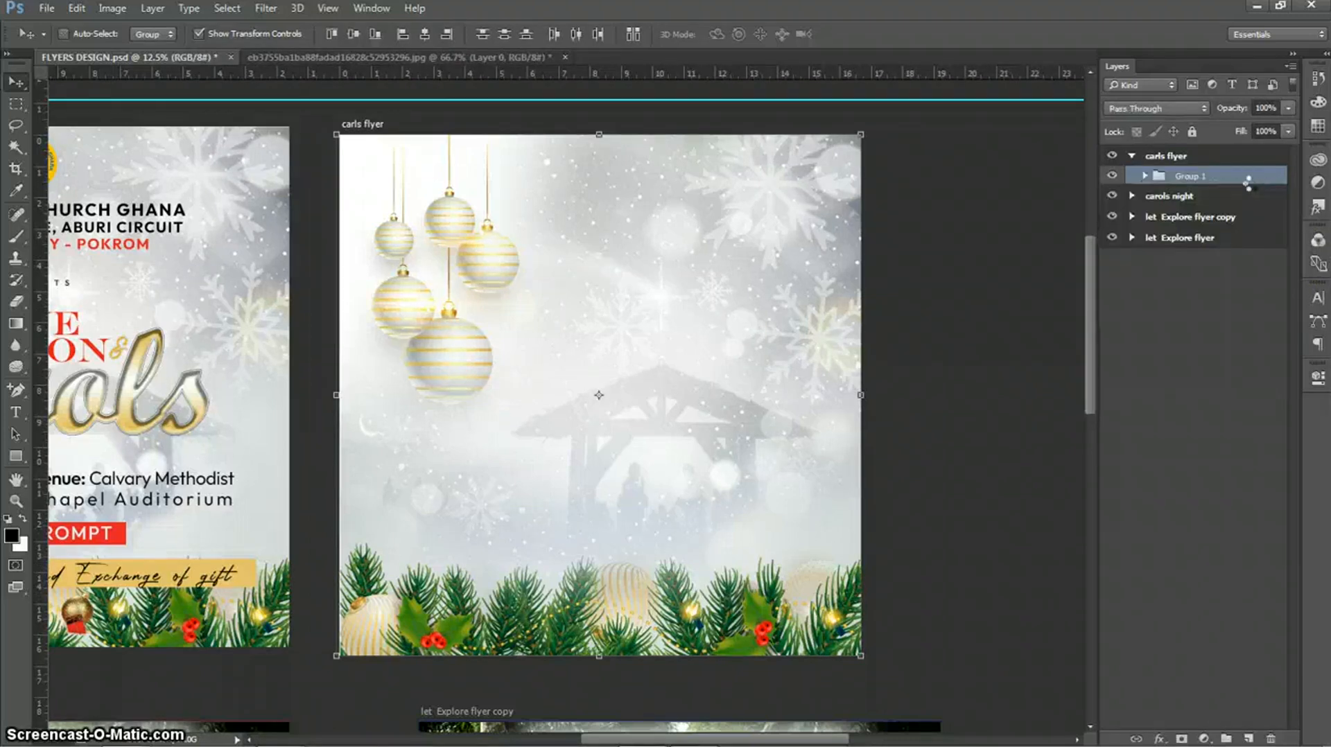
left_click(1181, 184)
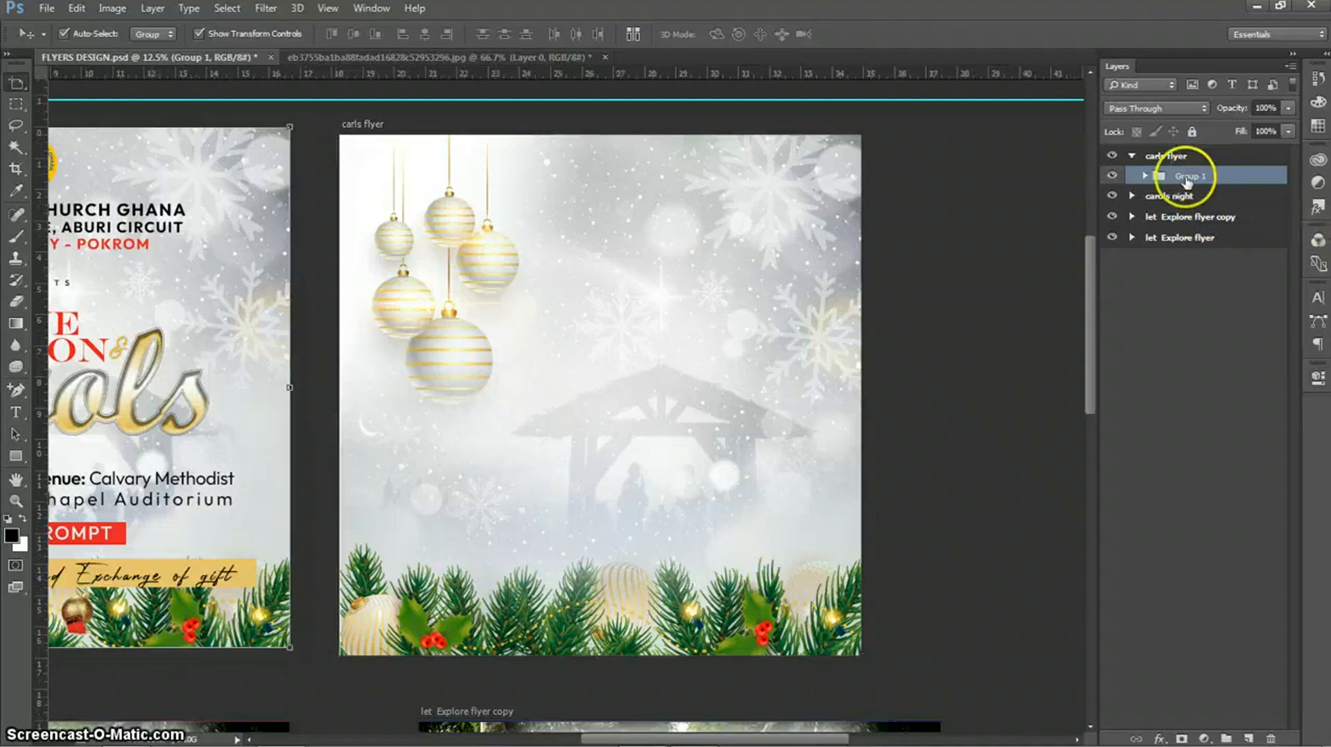
double_click(1195, 177)
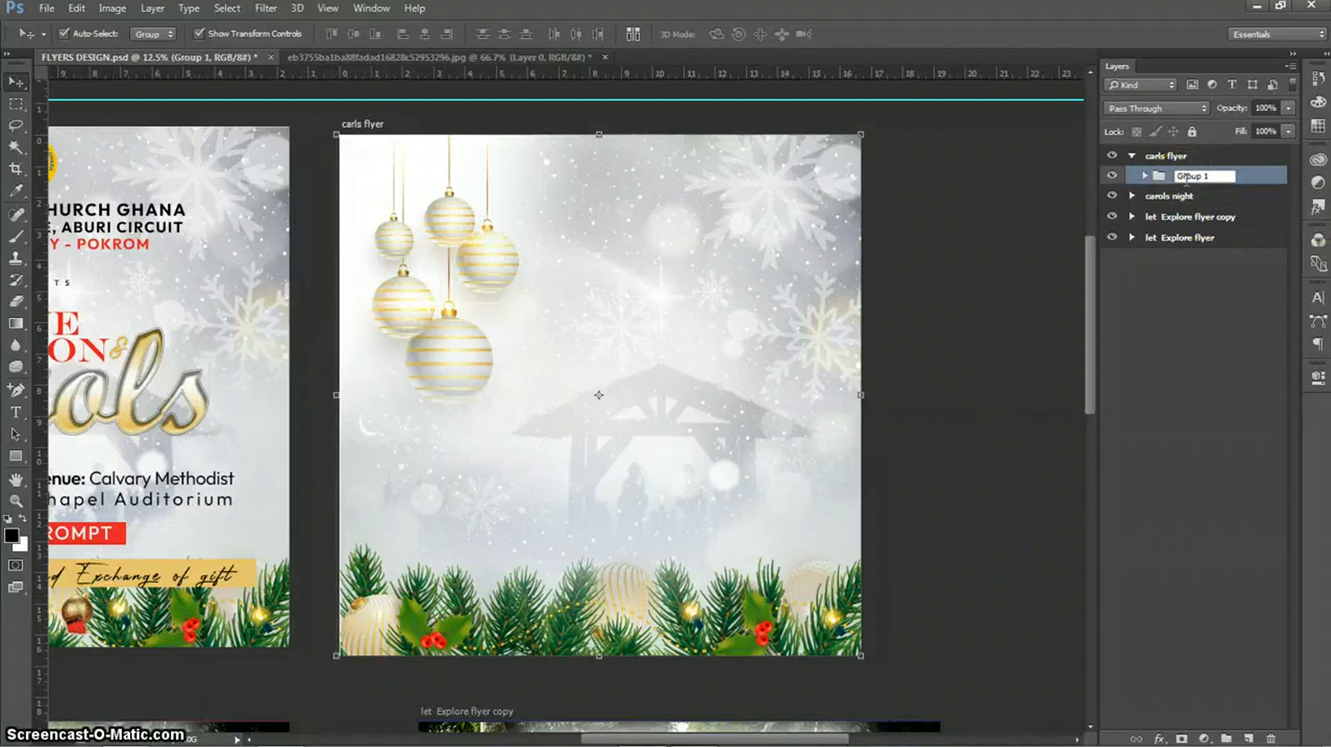
left_click_drag(1170, 175, 1191, 176)
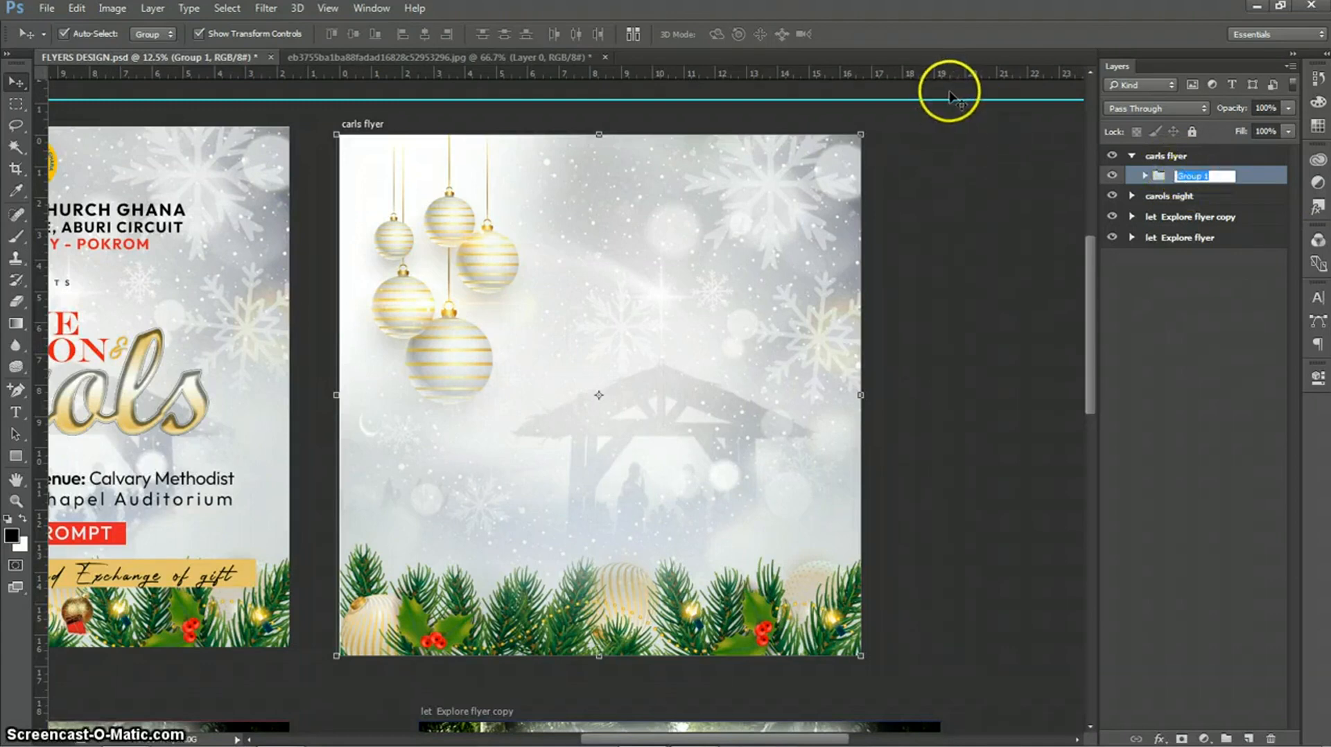
type("BG")
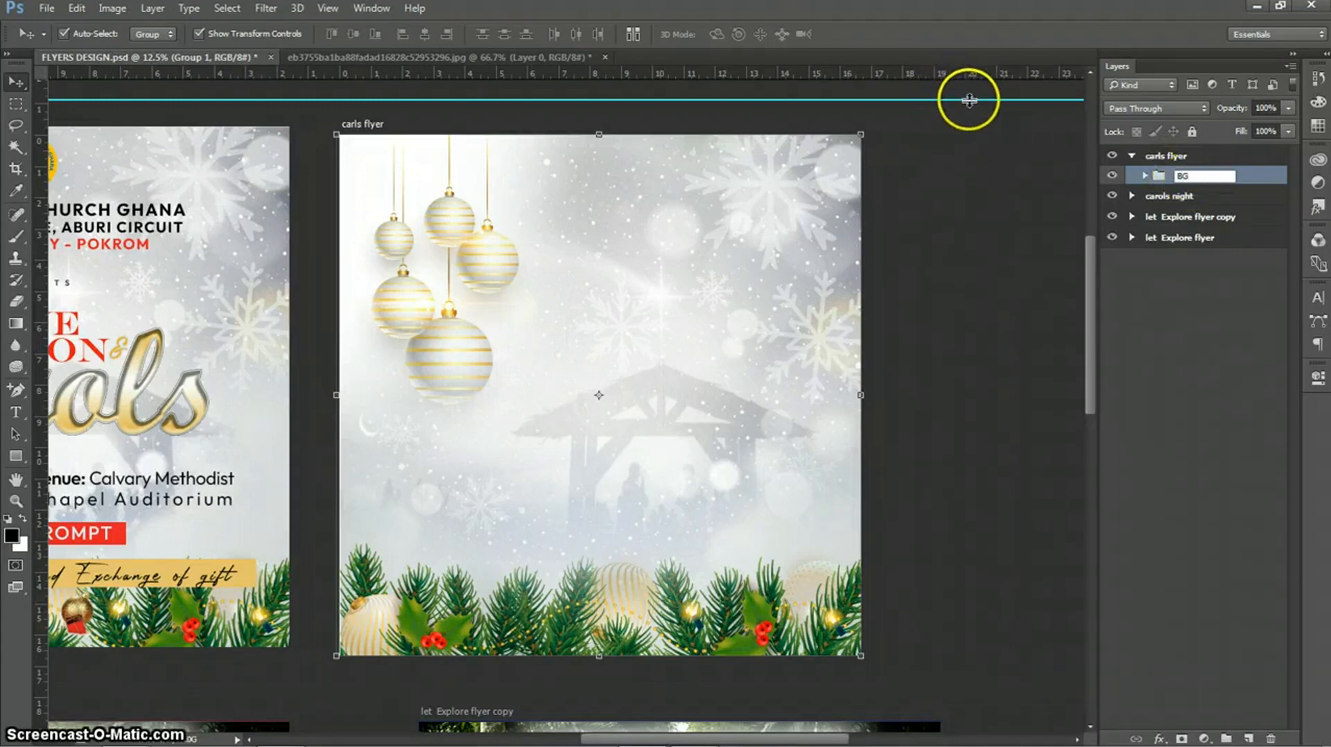
key("Return")
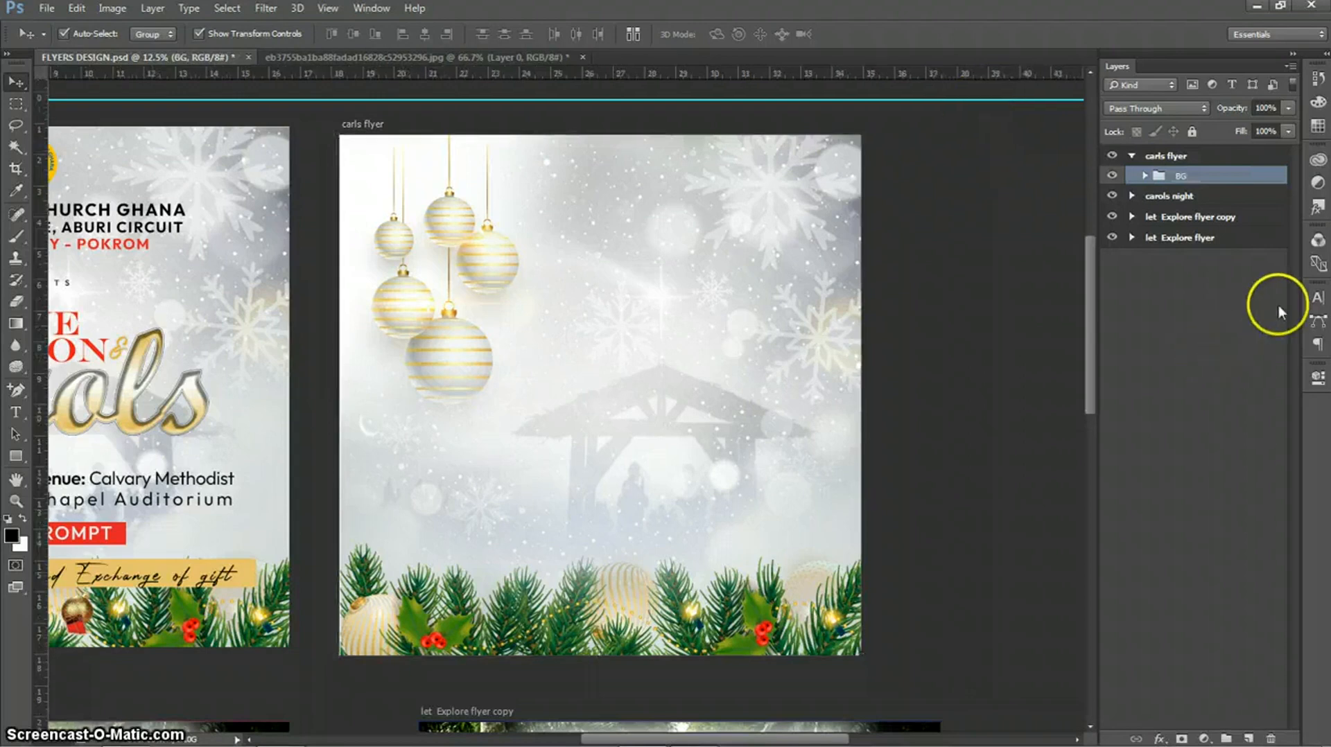
left_click(1275, 303)
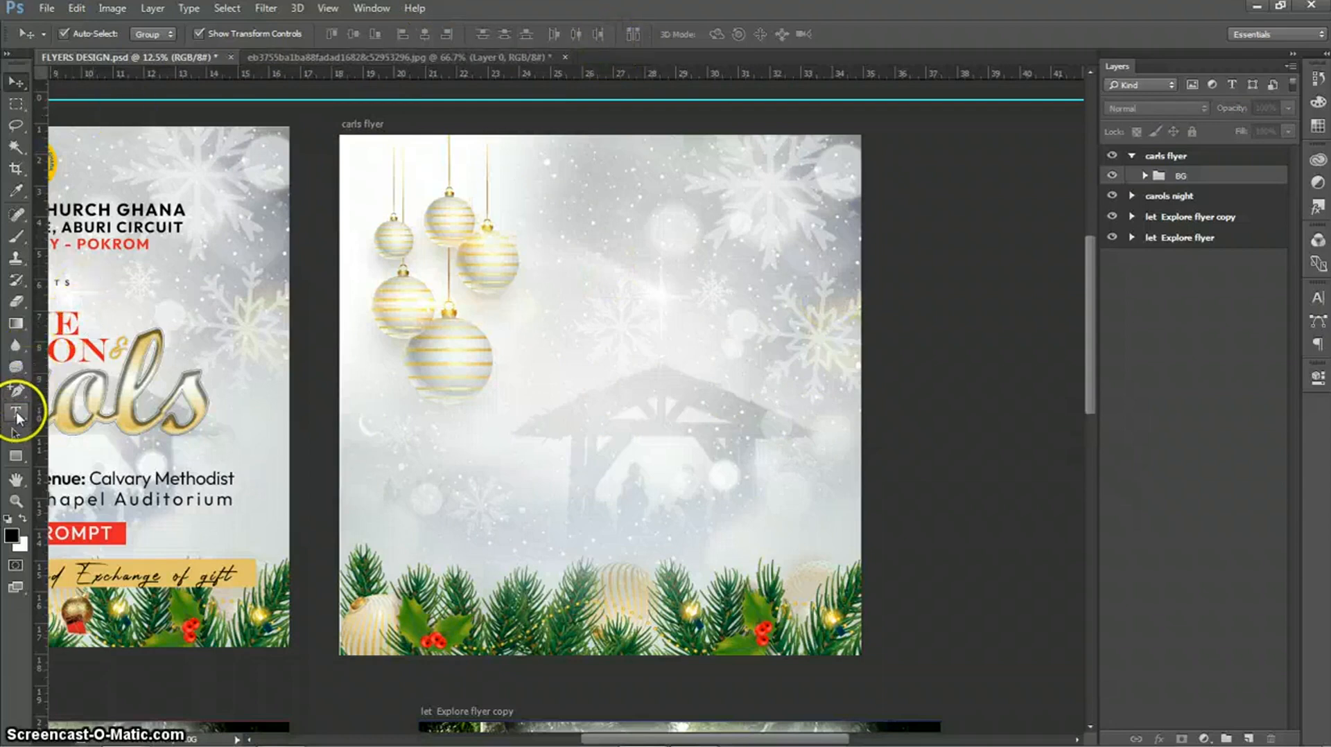
- Add the text "Carols" in 43 pt Outfit Regular near the middle of the carls flyer artboard
left_click(15, 411)
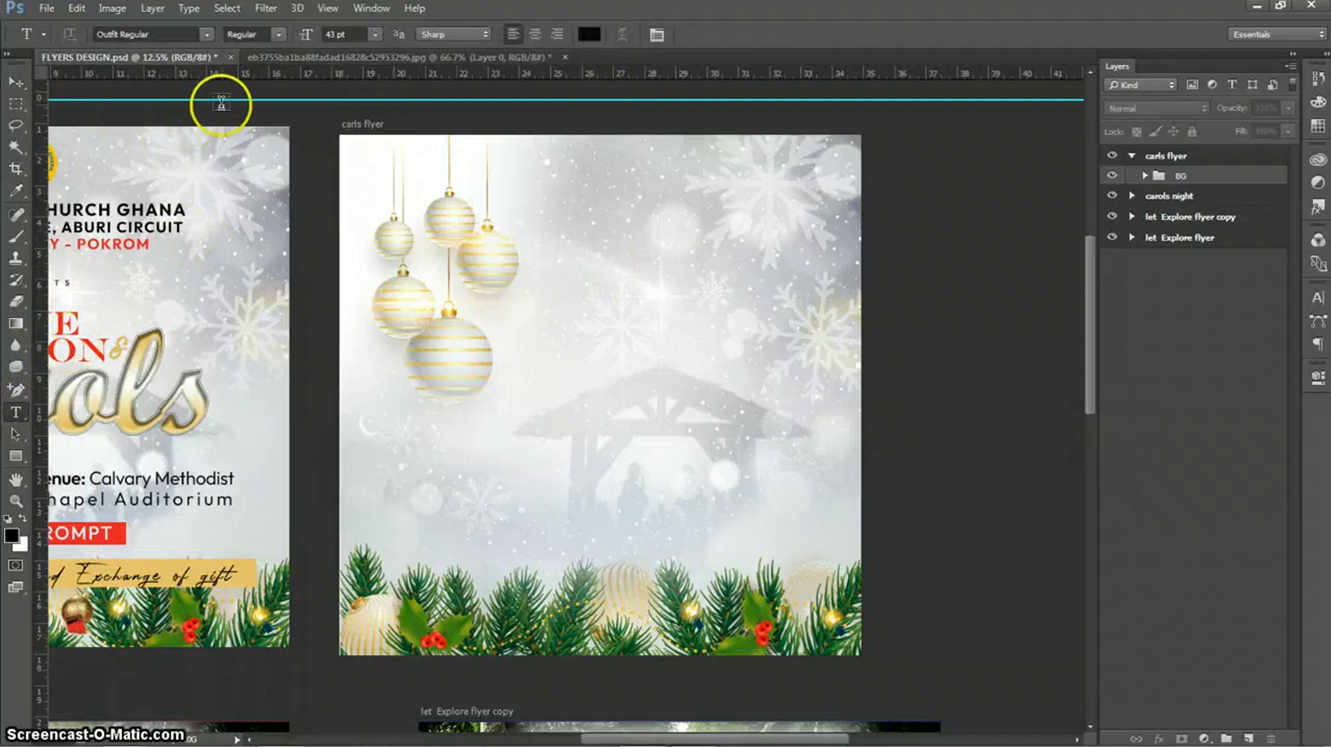
left_click(574, 394)
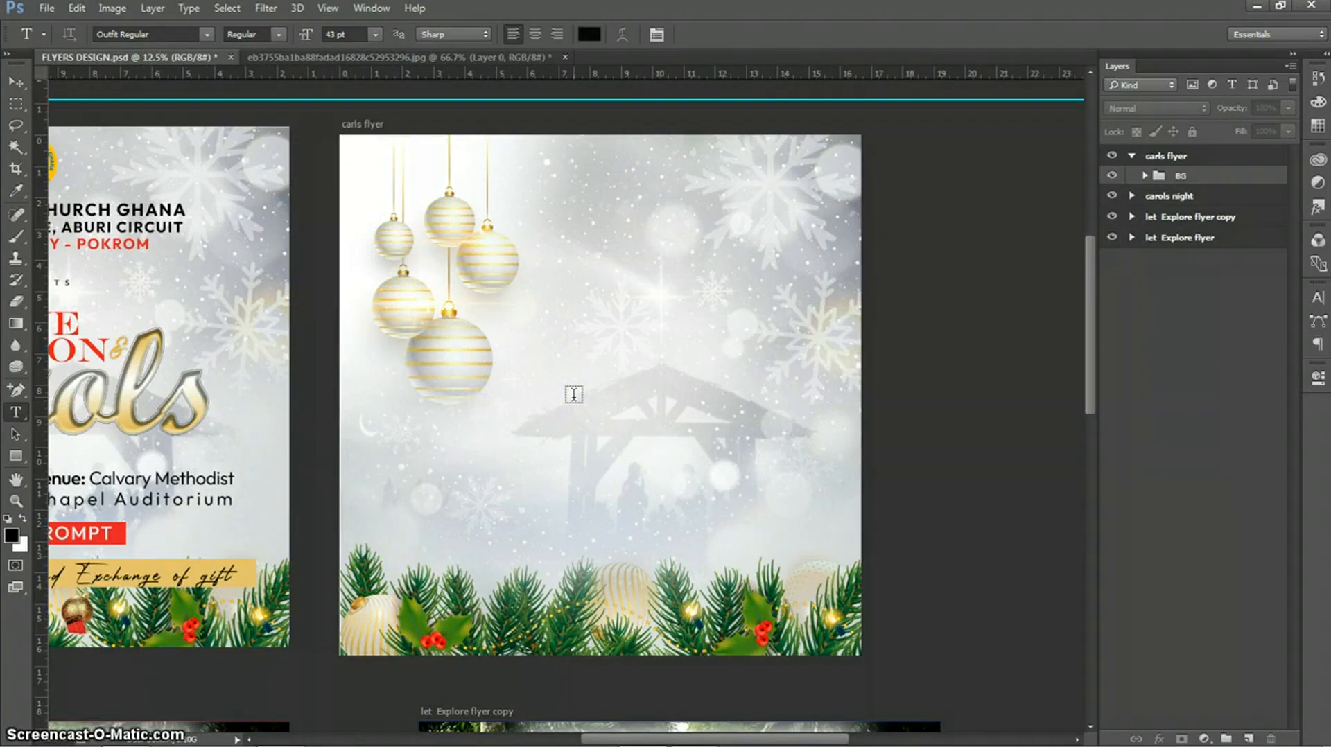
left_click(574, 394)
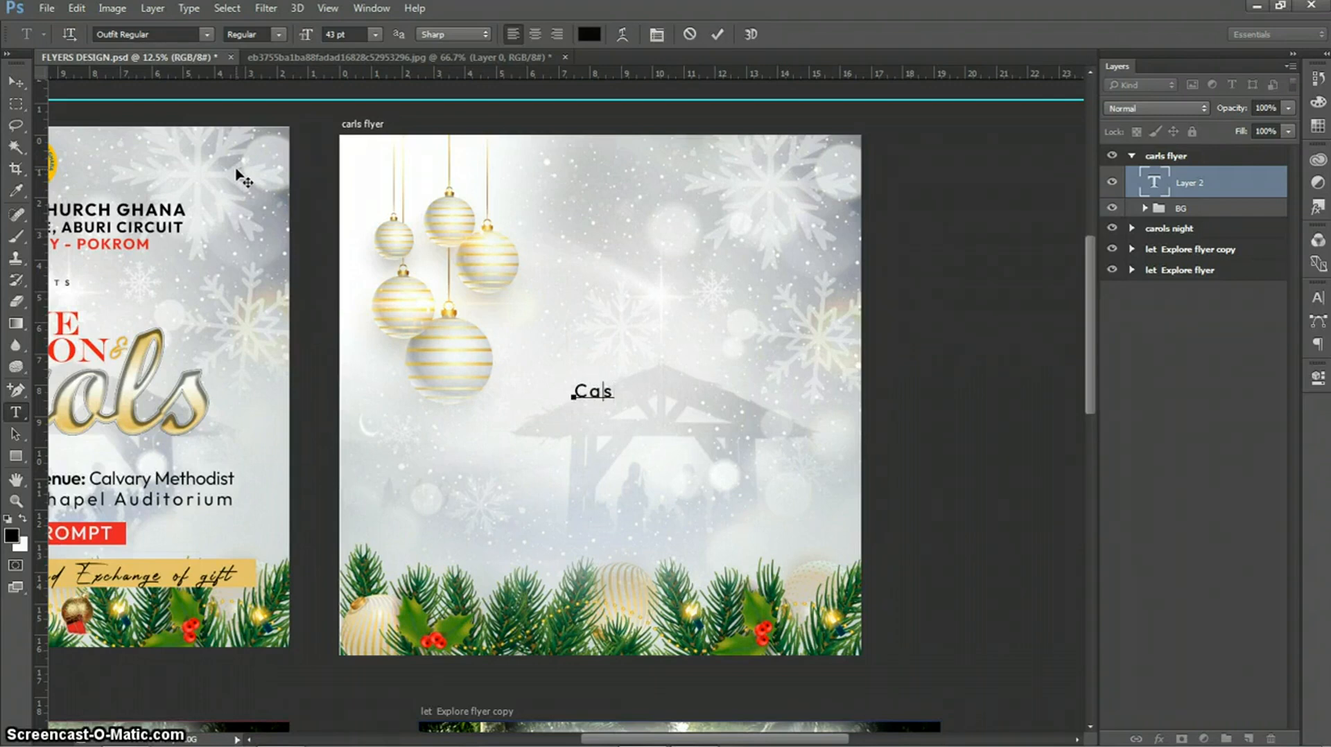
key("BackSpace")
type("ro")
- Set the tracking of the whole Carols text to 0
key("ctrl+a")
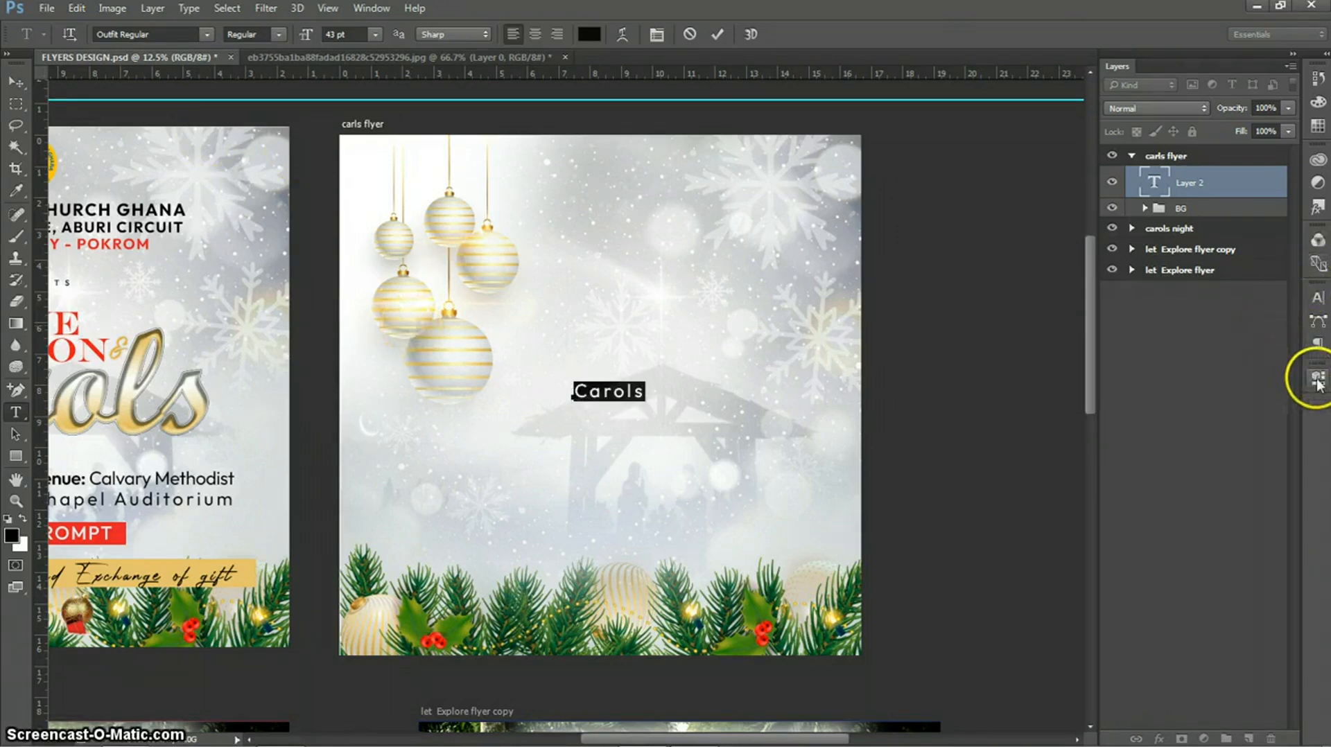
left_click(1318, 299)
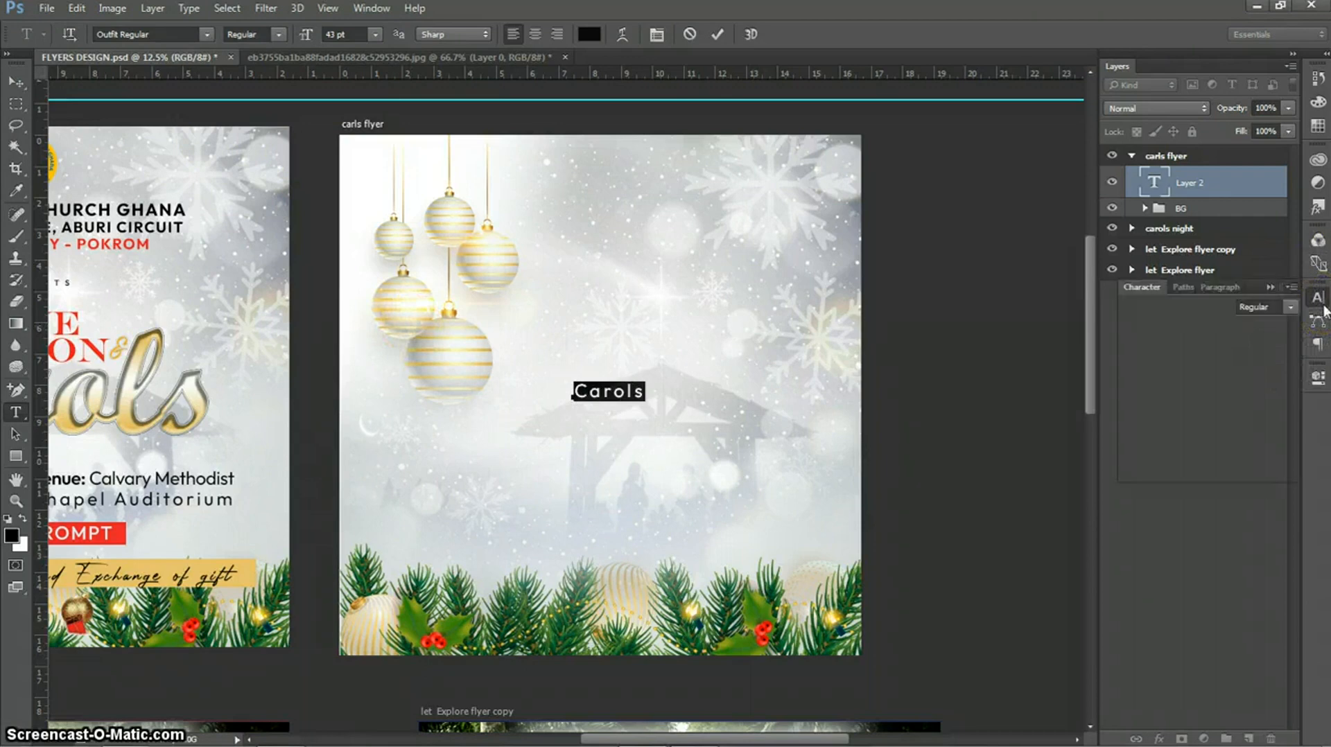
left_click(1251, 351)
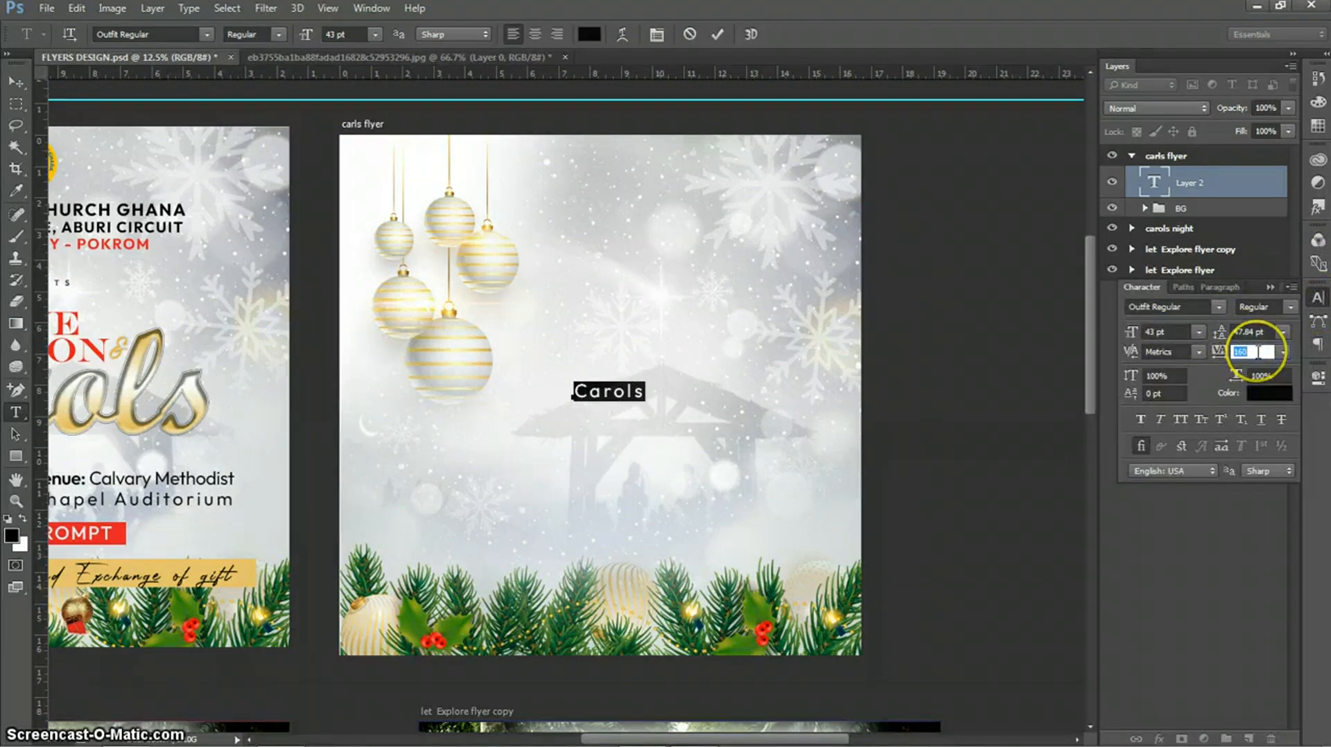
type("0")
key("Return")
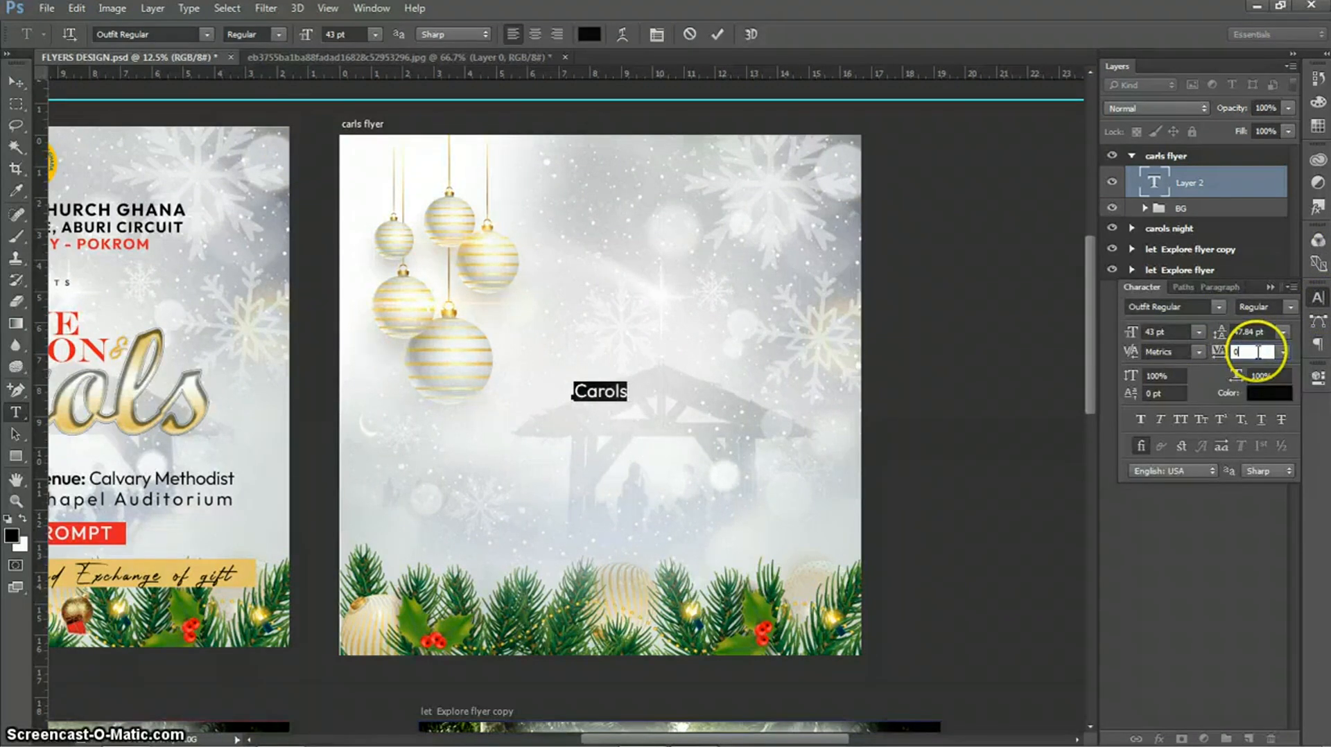
left_click(1318, 300)
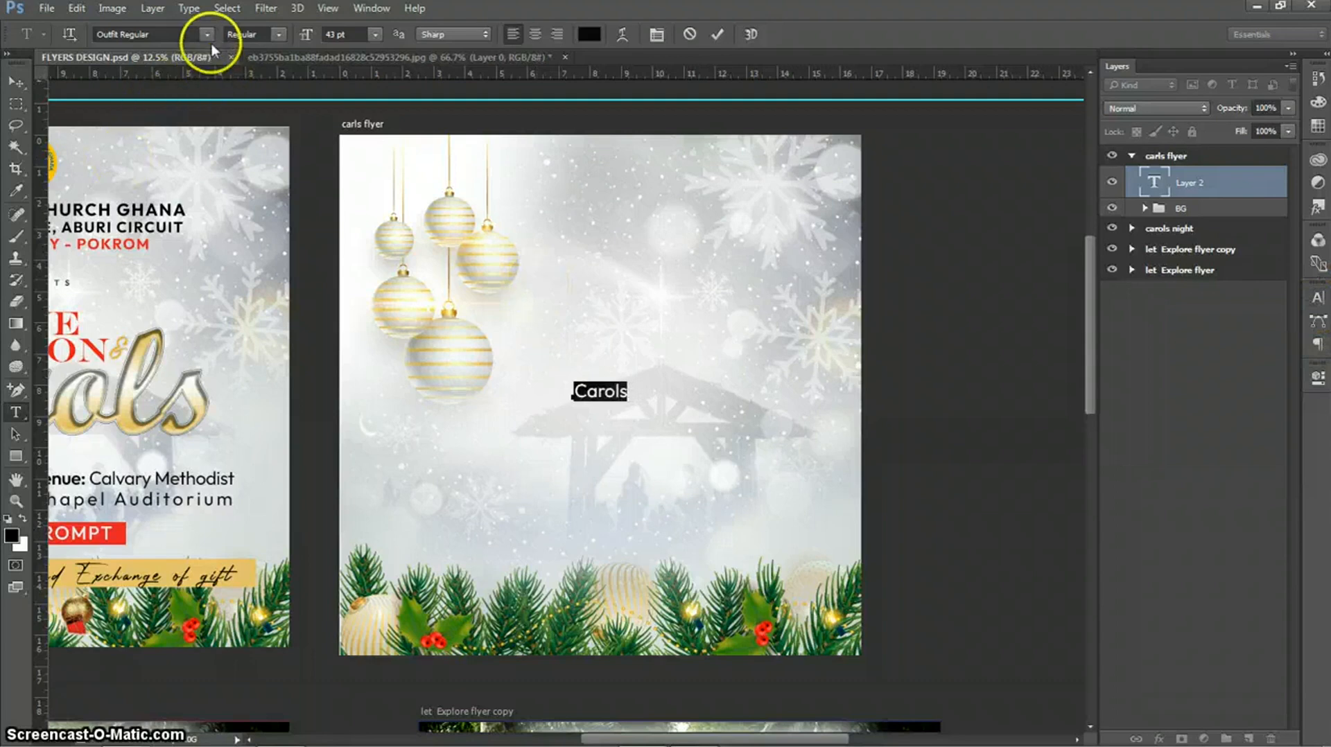
- Change the font of the Carols text to Script MT Bold Regular and commit the text edit
left_click(209, 38)
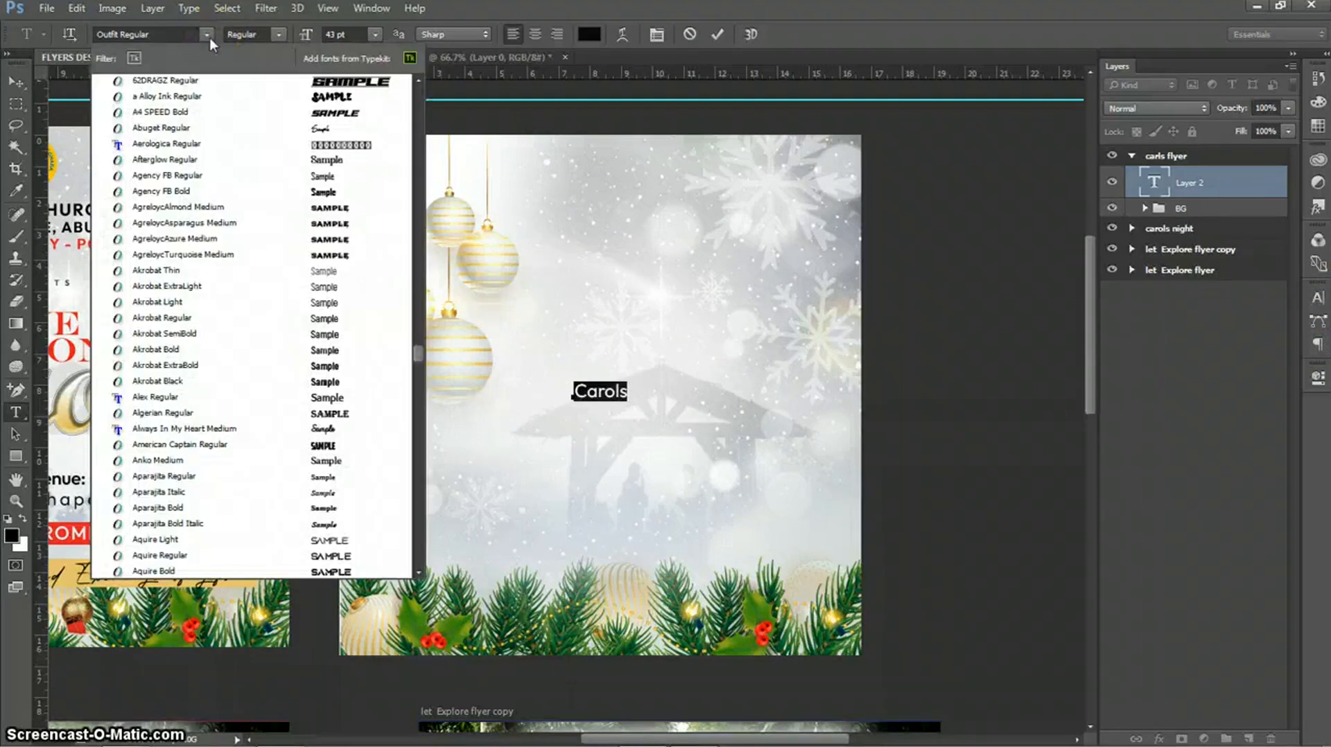
left_click_drag(417, 319, 418, 381)
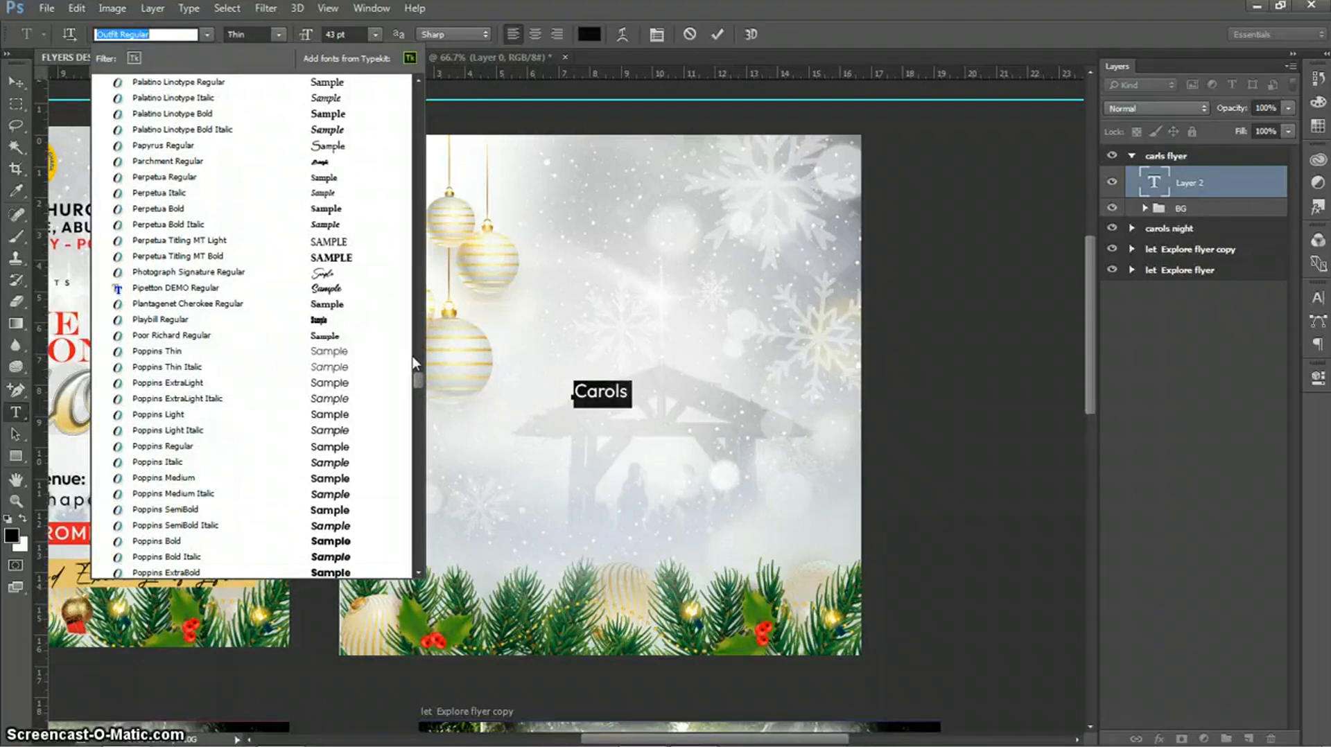
left_click(415, 573)
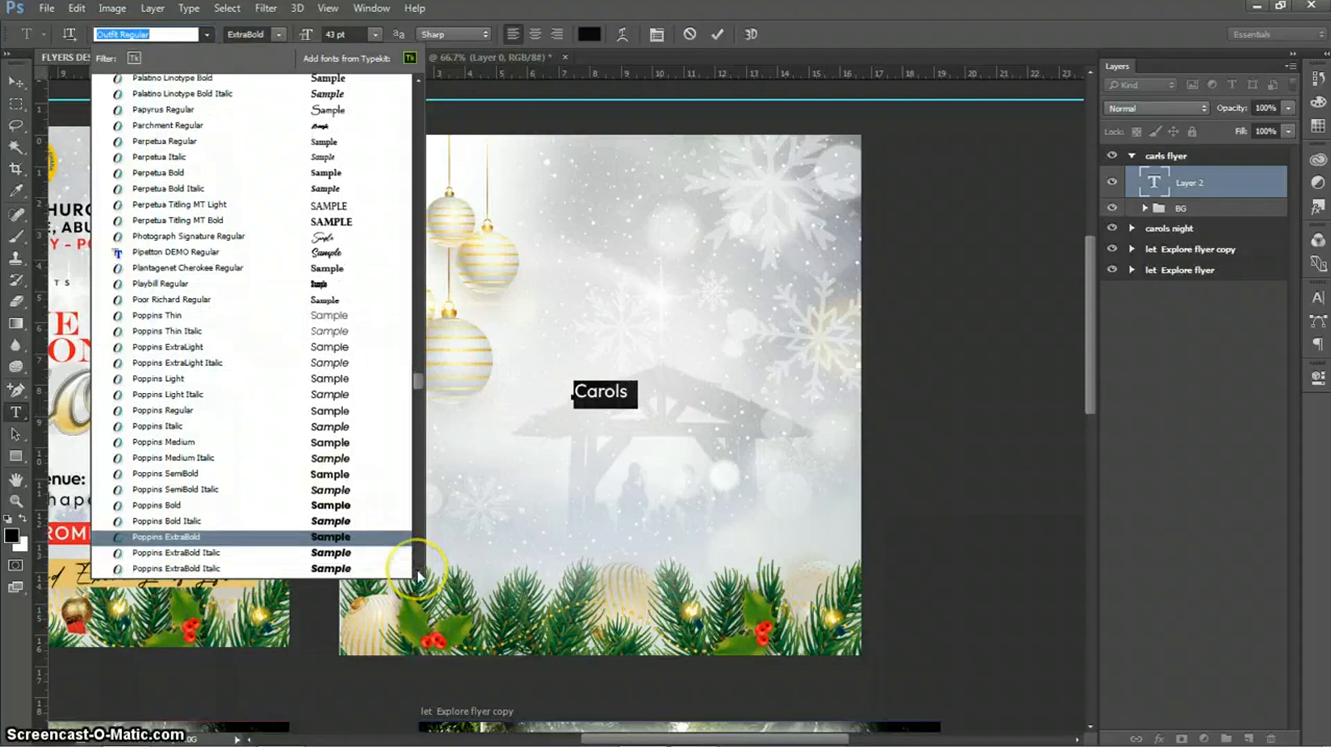
left_click(417, 574)
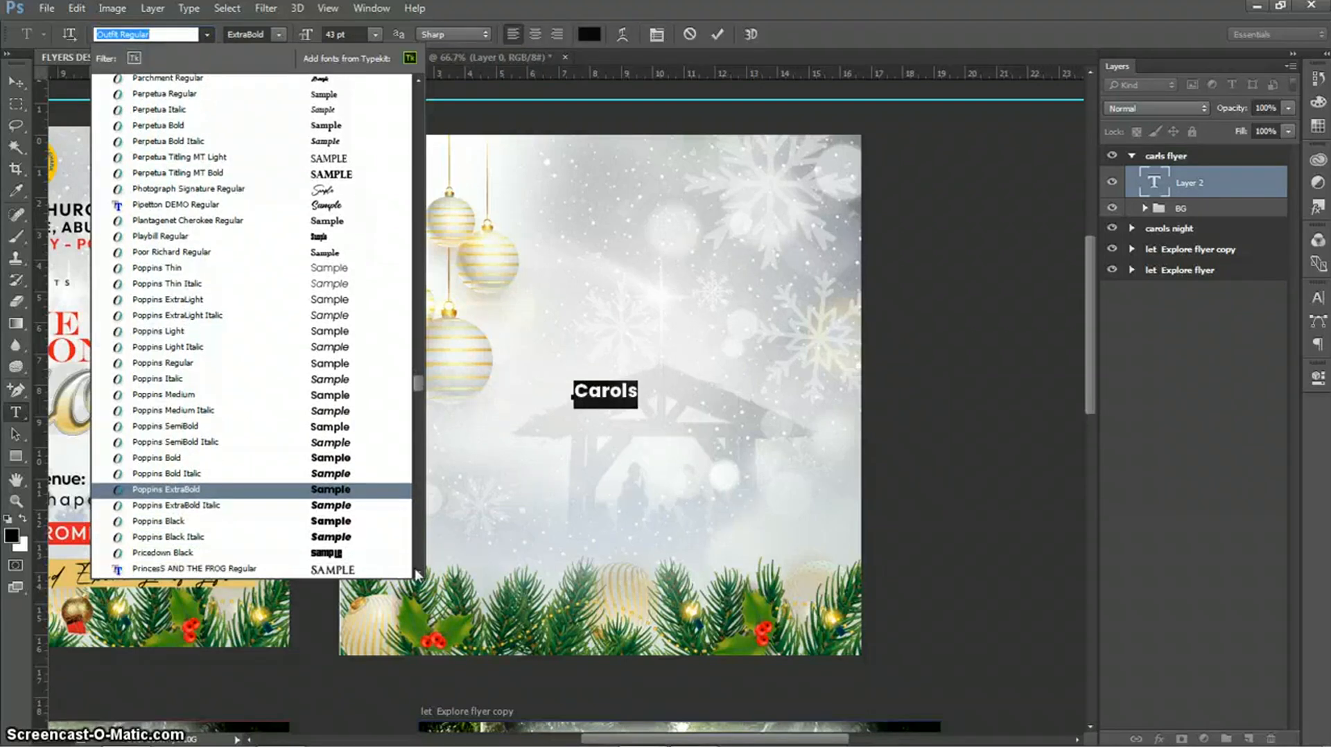
left_click(418, 573)
left_click(418, 574)
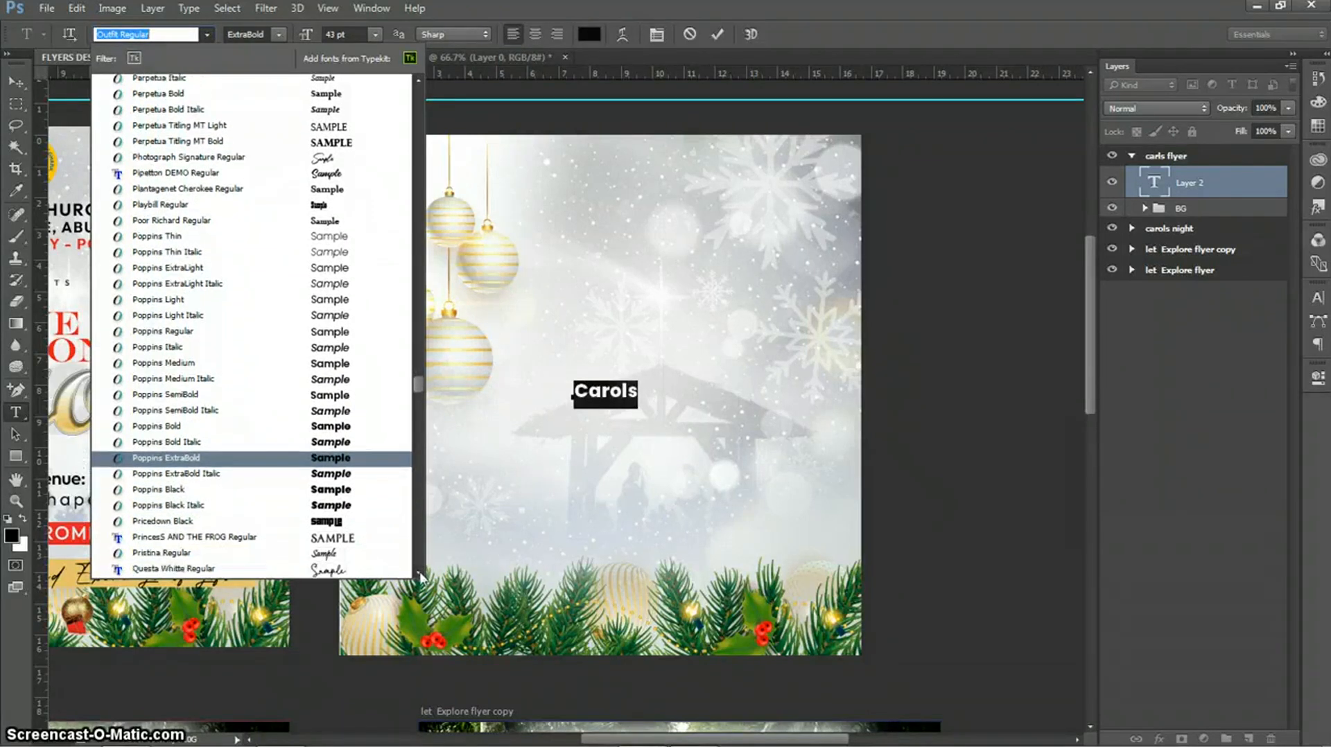
left_click(418, 574)
left_click(420, 574)
left_click(420, 576)
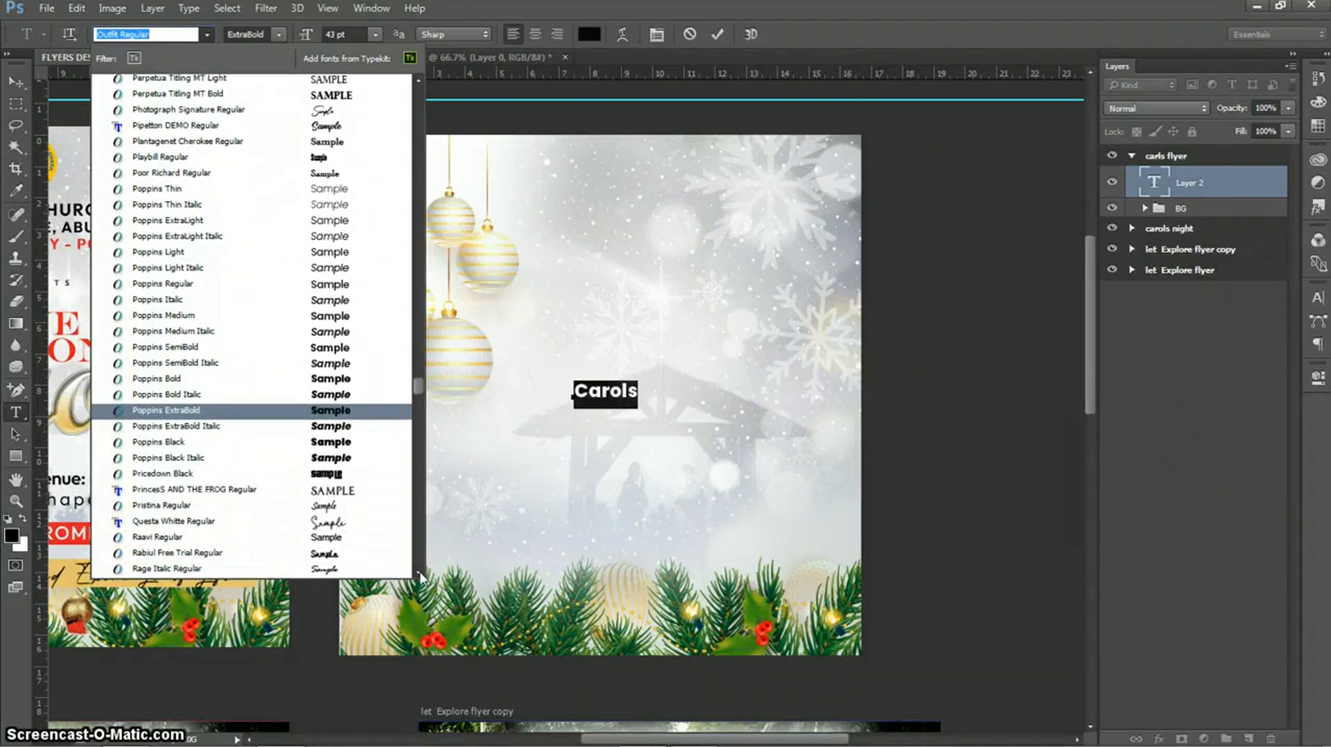
left_click(420, 575)
left_click(420, 575)
left_click(420, 575)
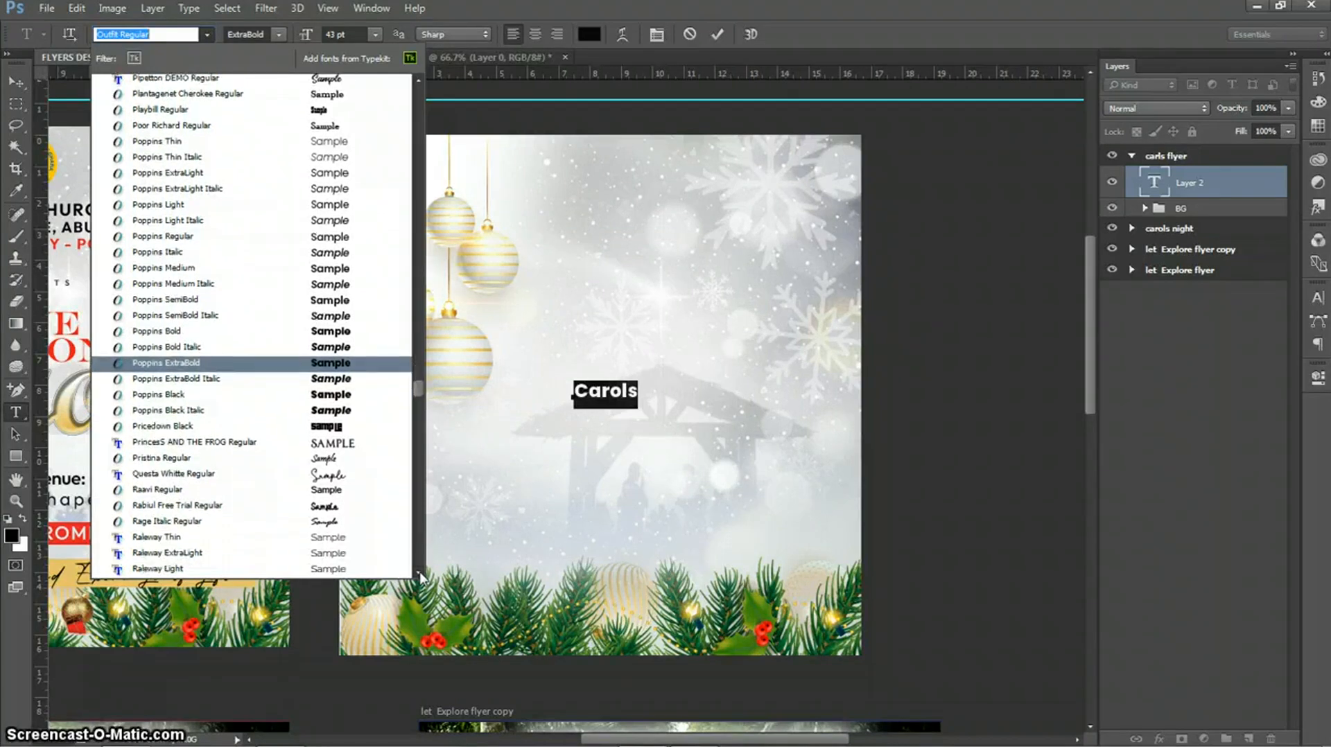
left_click(420, 575)
left_click(420, 575)
left_click(420, 575)
left_click(420, 575)
left_click(420, 576)
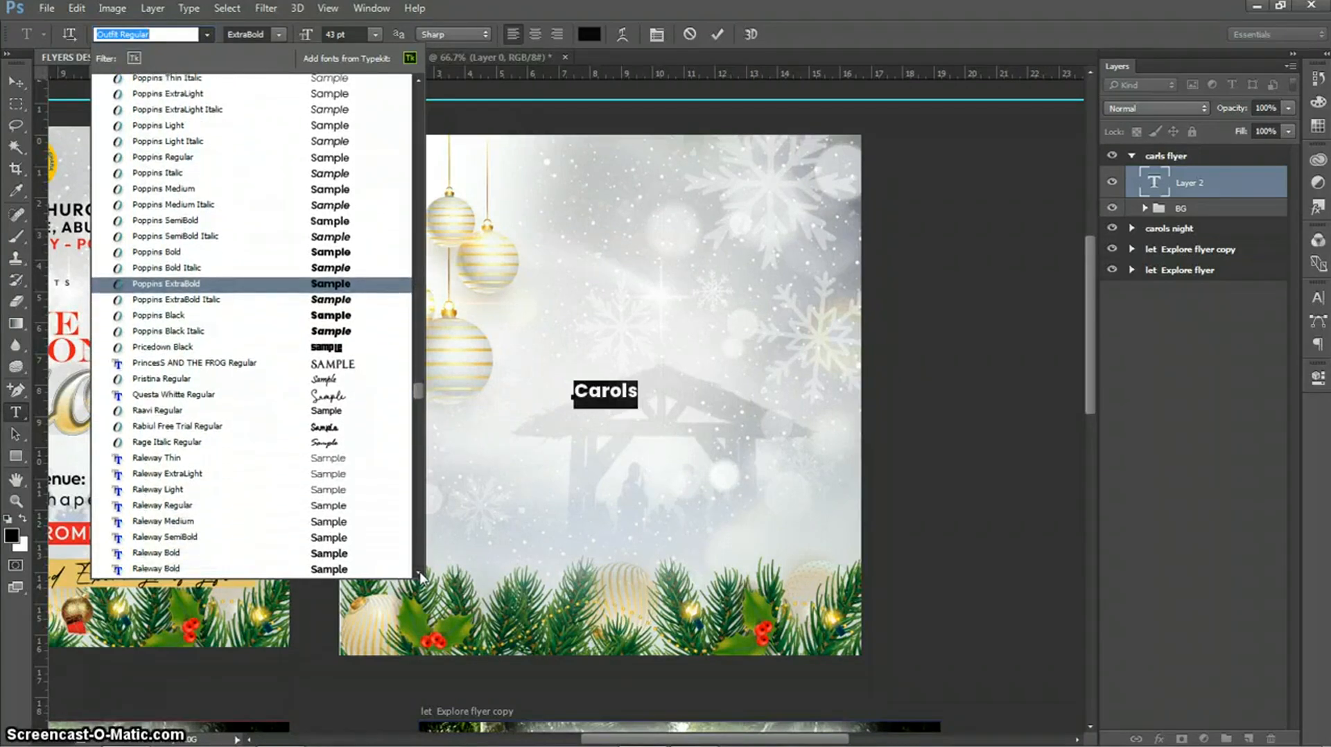
left_click(420, 575)
left_click(420, 575)
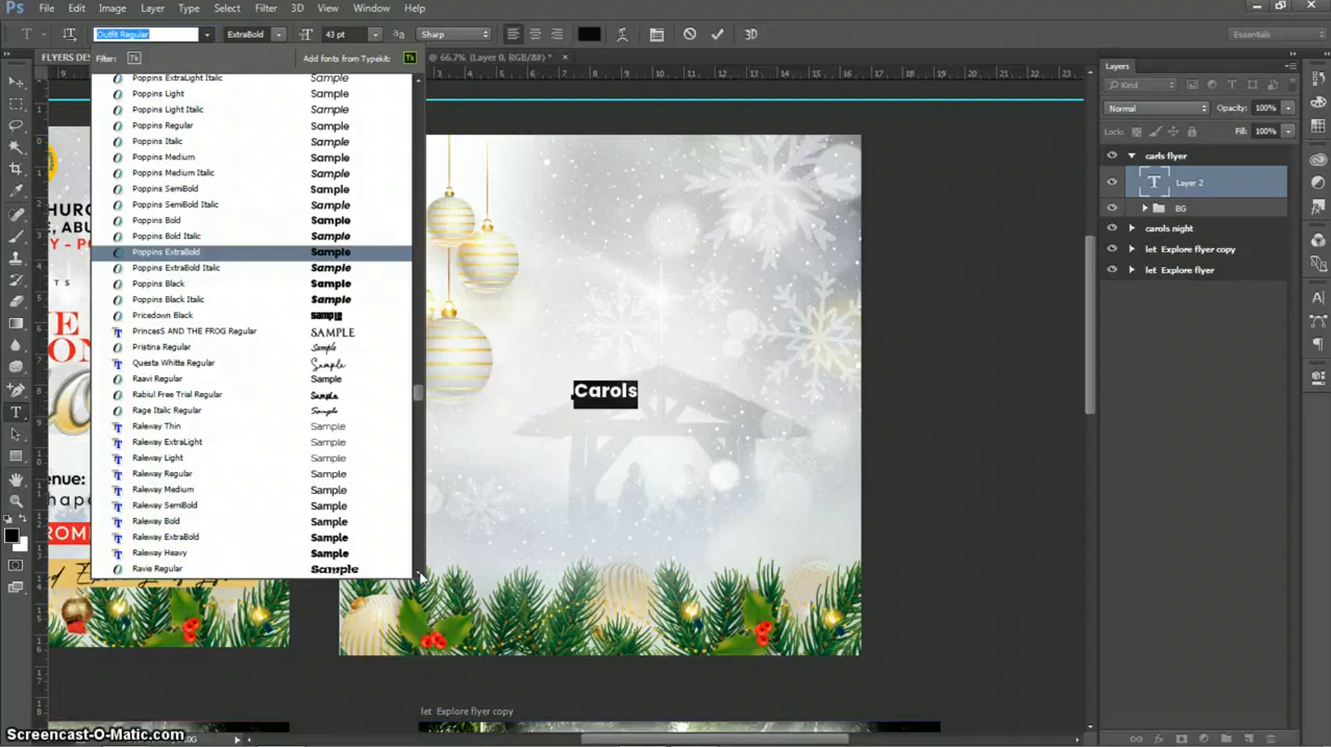
left_click(420, 576)
left_click(420, 576)
left_click(420, 575)
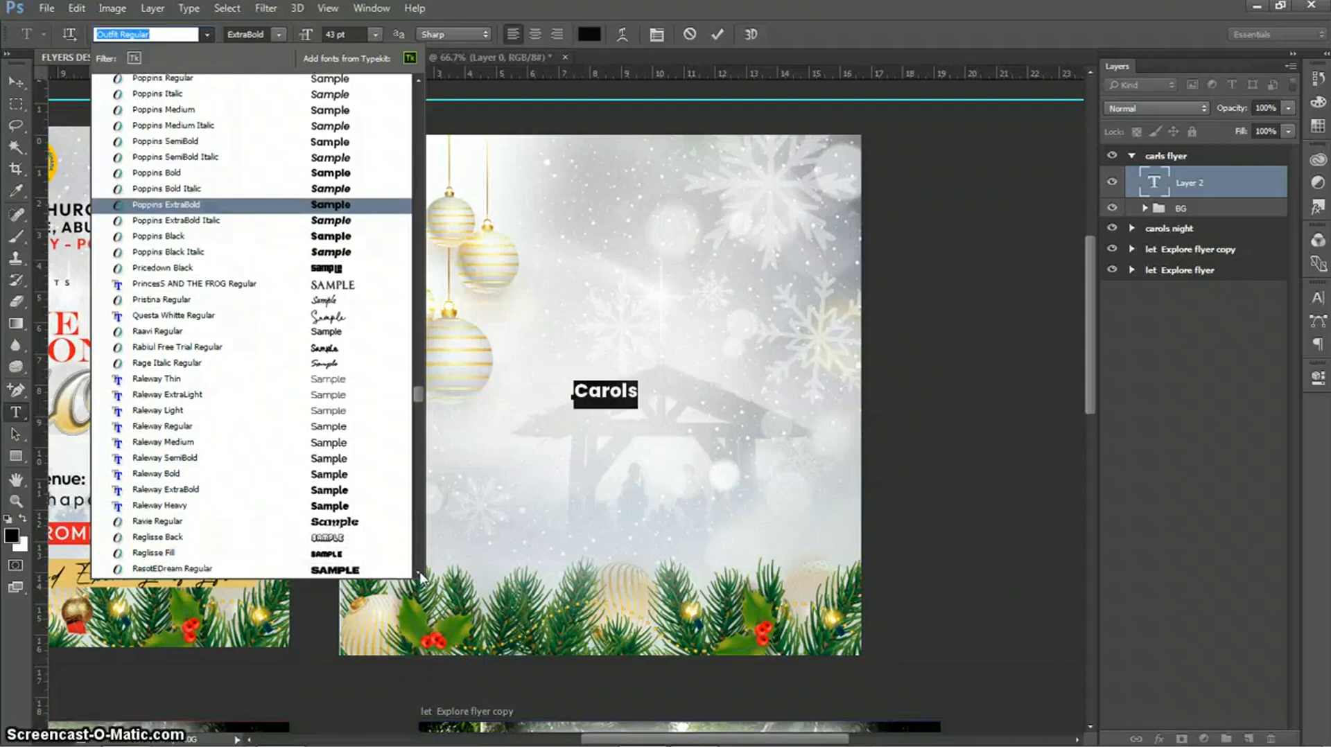
left_click(420, 575)
left_click(420, 575)
left_click(420, 575)
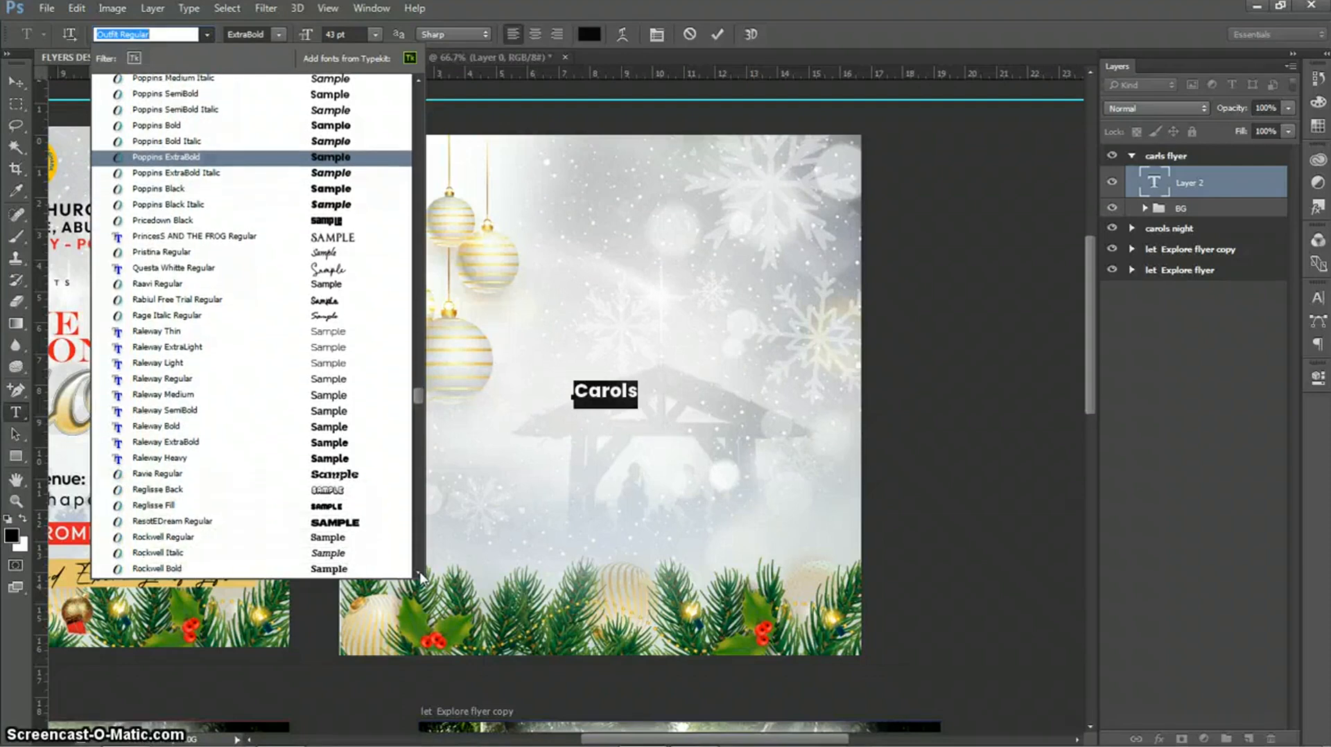
left_click(420, 575)
left_click(420, 575)
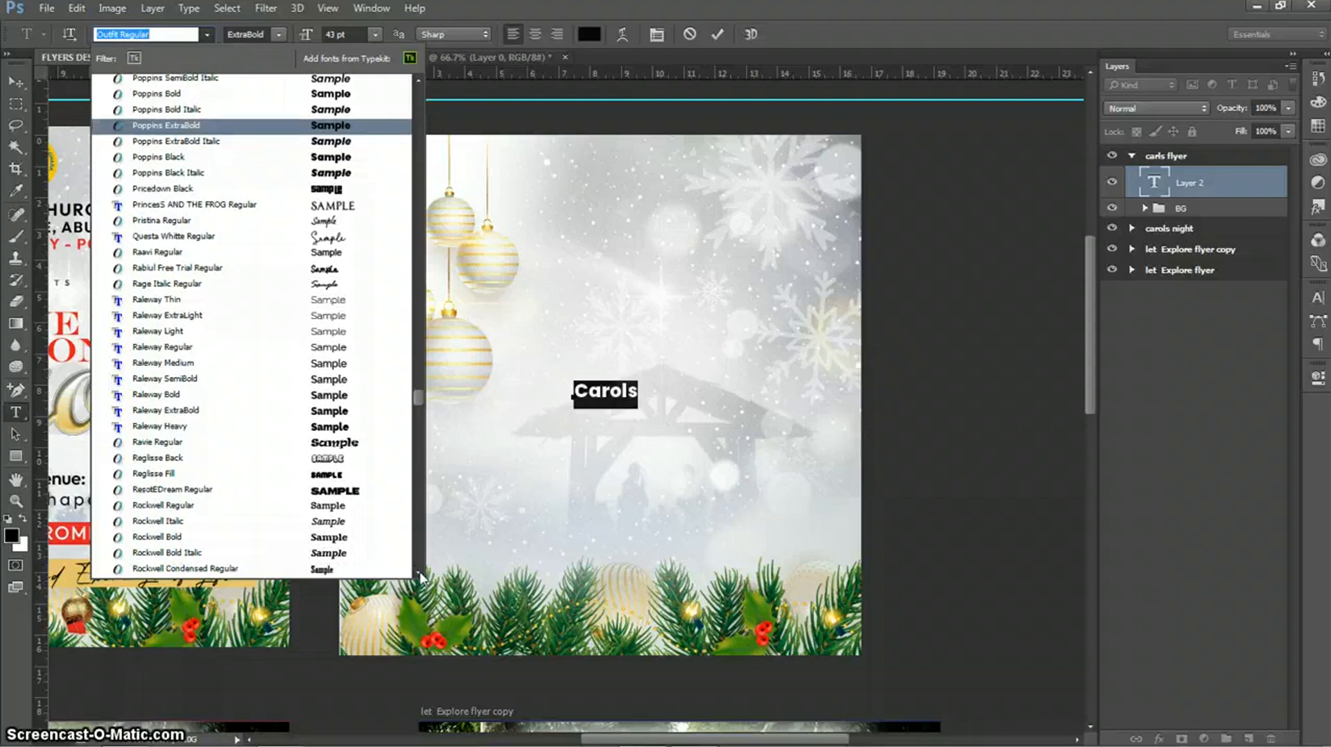
left_click(420, 575)
left_click(420, 576)
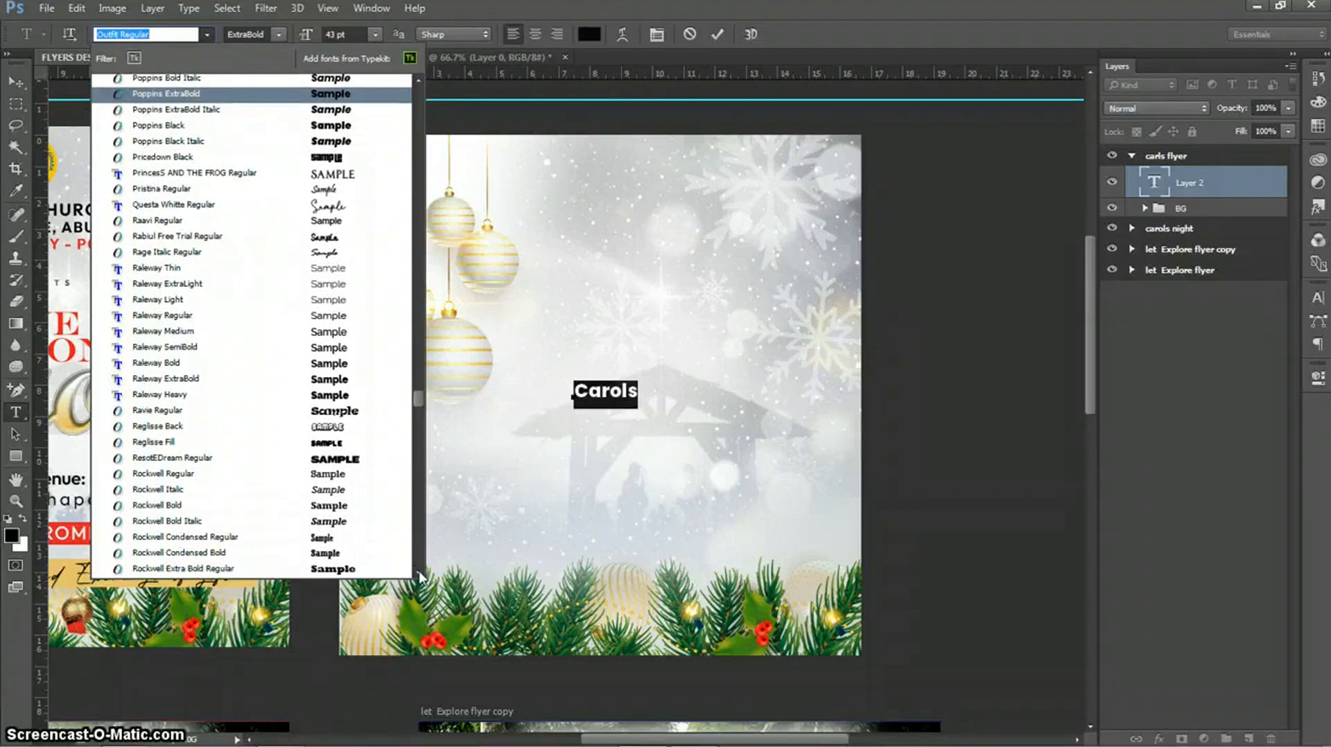
left_click(420, 575)
left_click(420, 575)
left_click(421, 575)
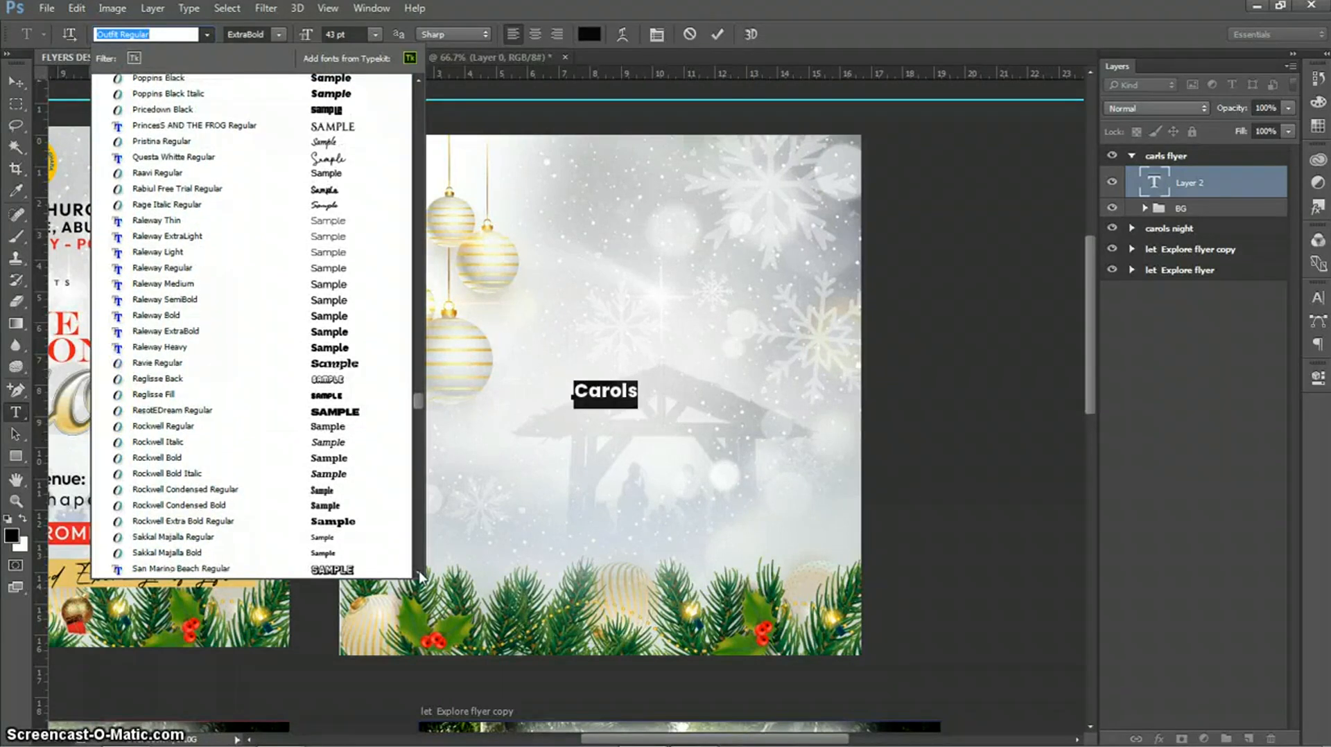
left_click(420, 575)
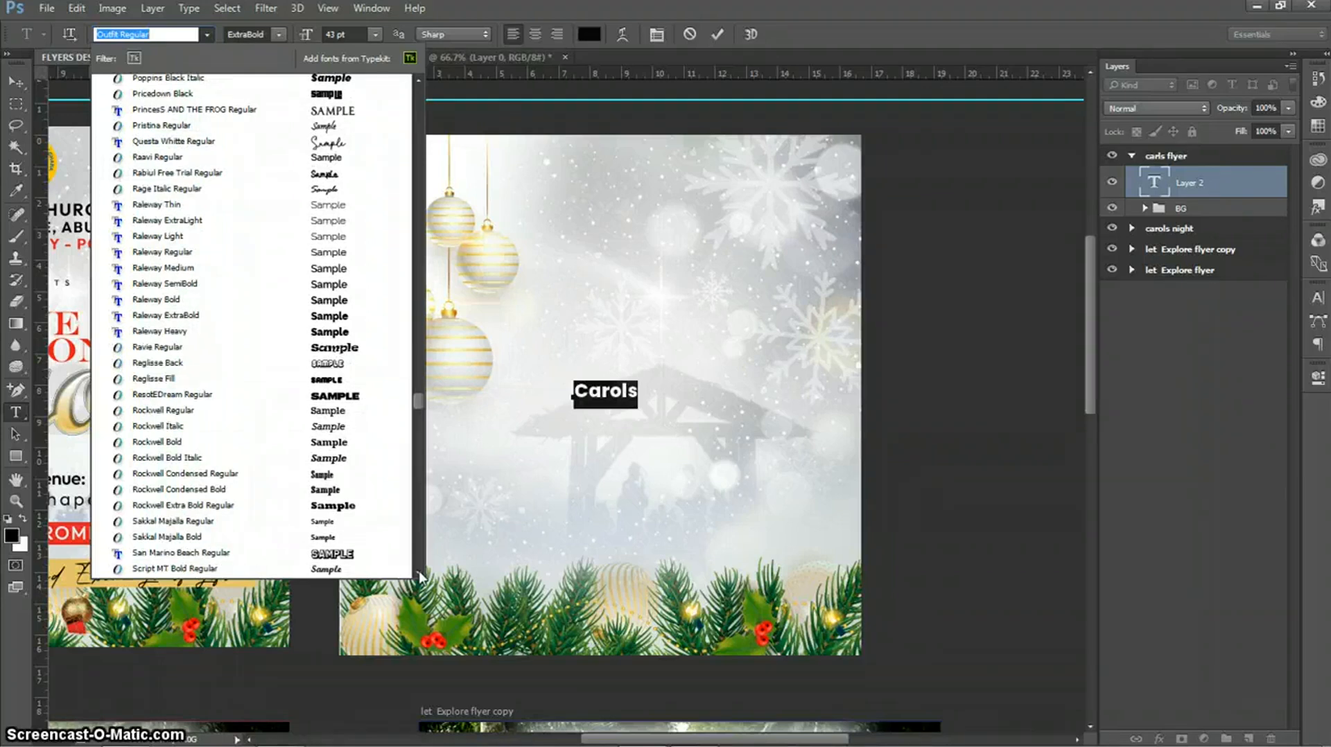
left_click(323, 571)
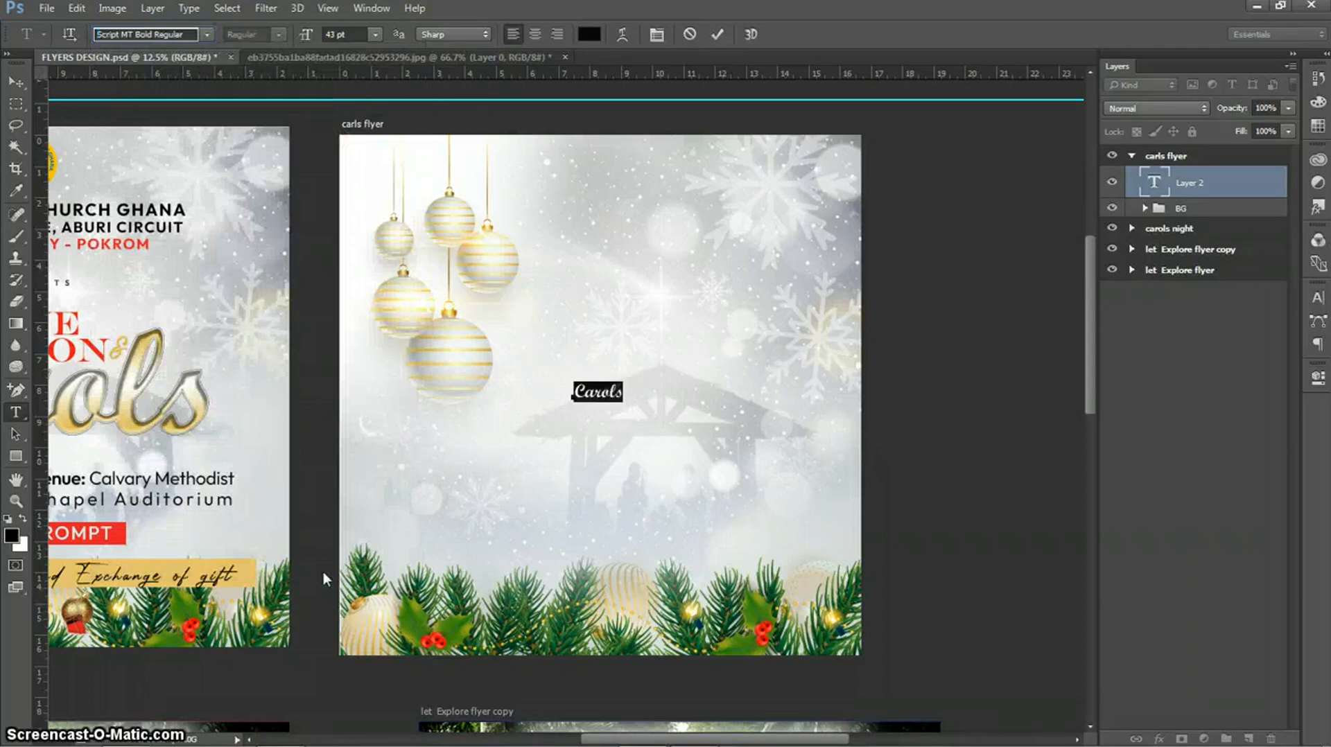
left_click(375, 384)
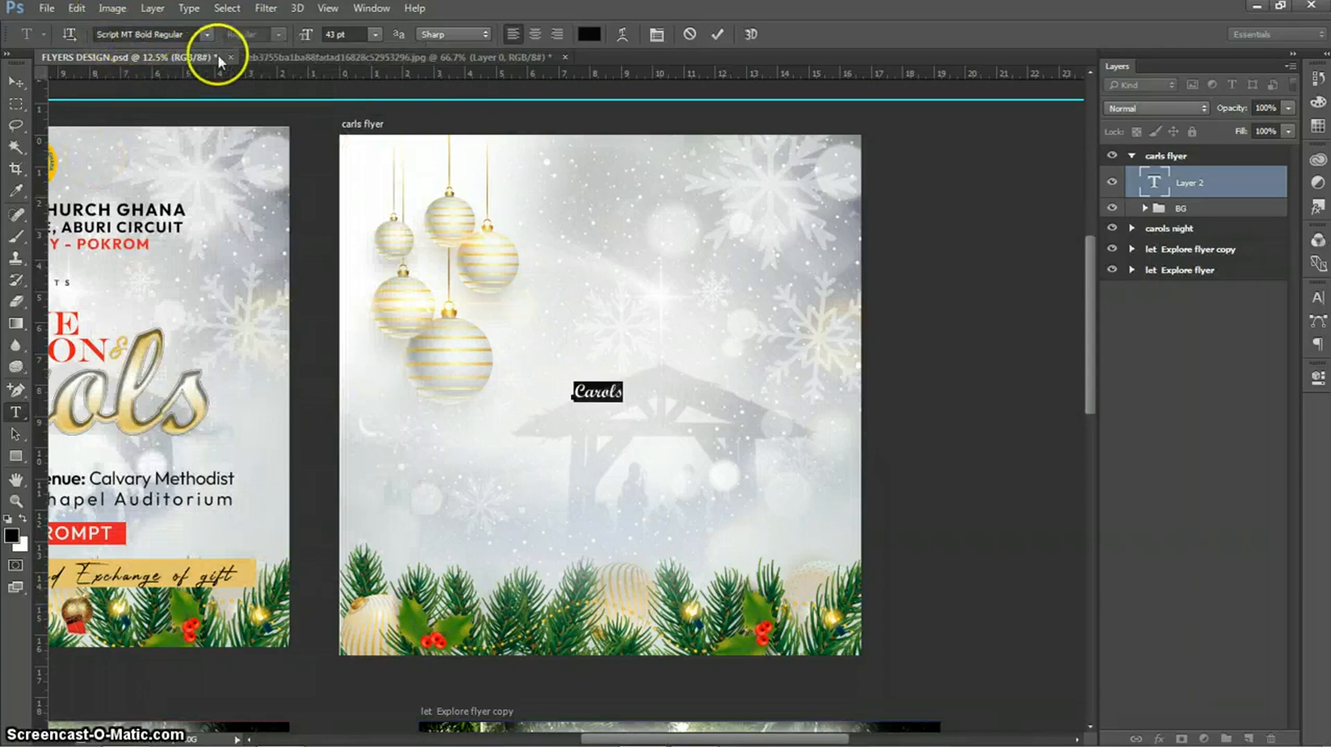
left_click(720, 34)
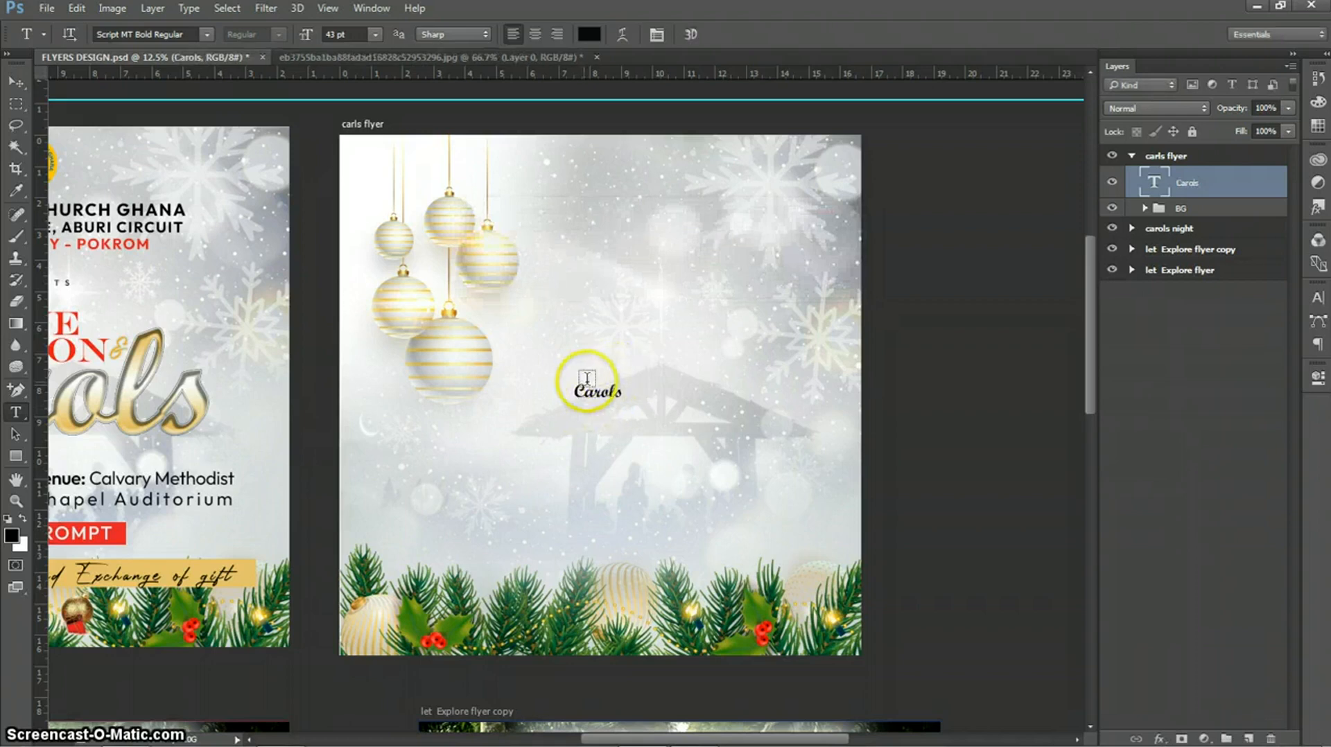
- Scale the Carols text up to about 735% and move it slightly below its former position, across the middle of the carls flyer artboard
left_click(15, 82)
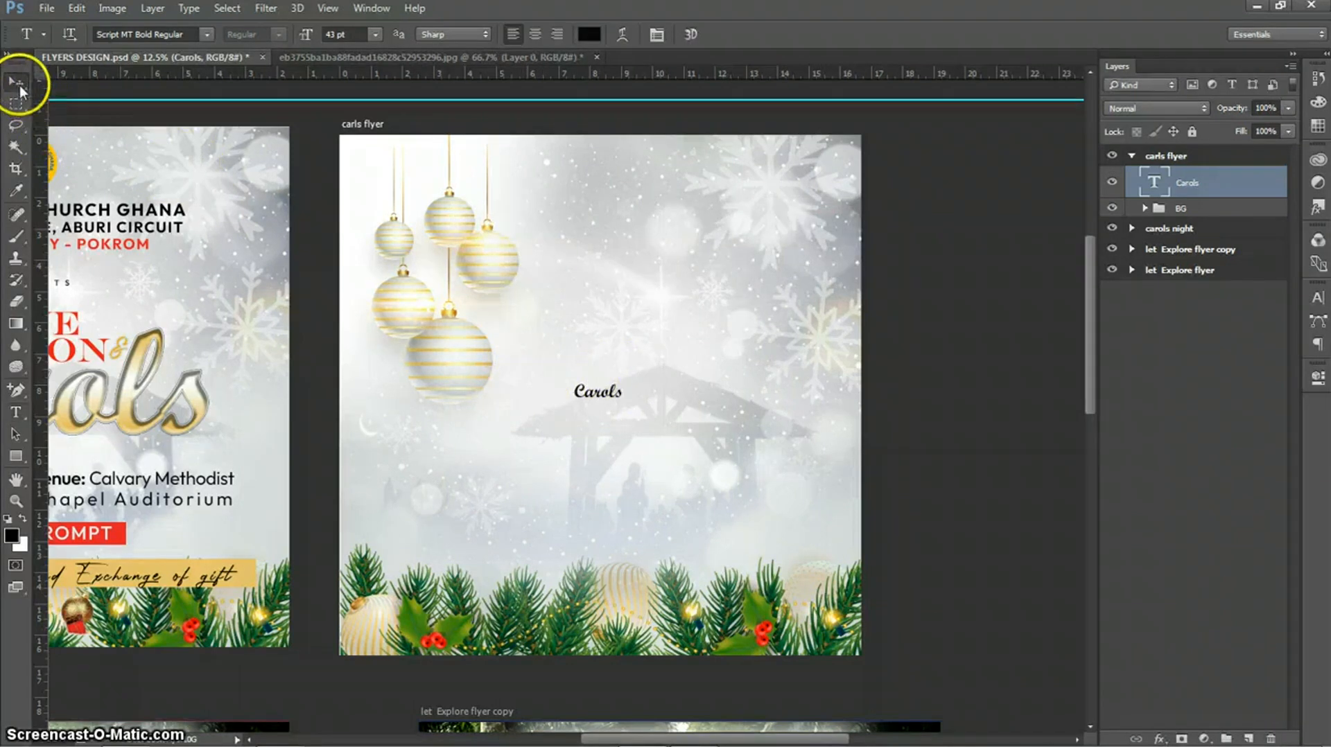
left_click(569, 393)
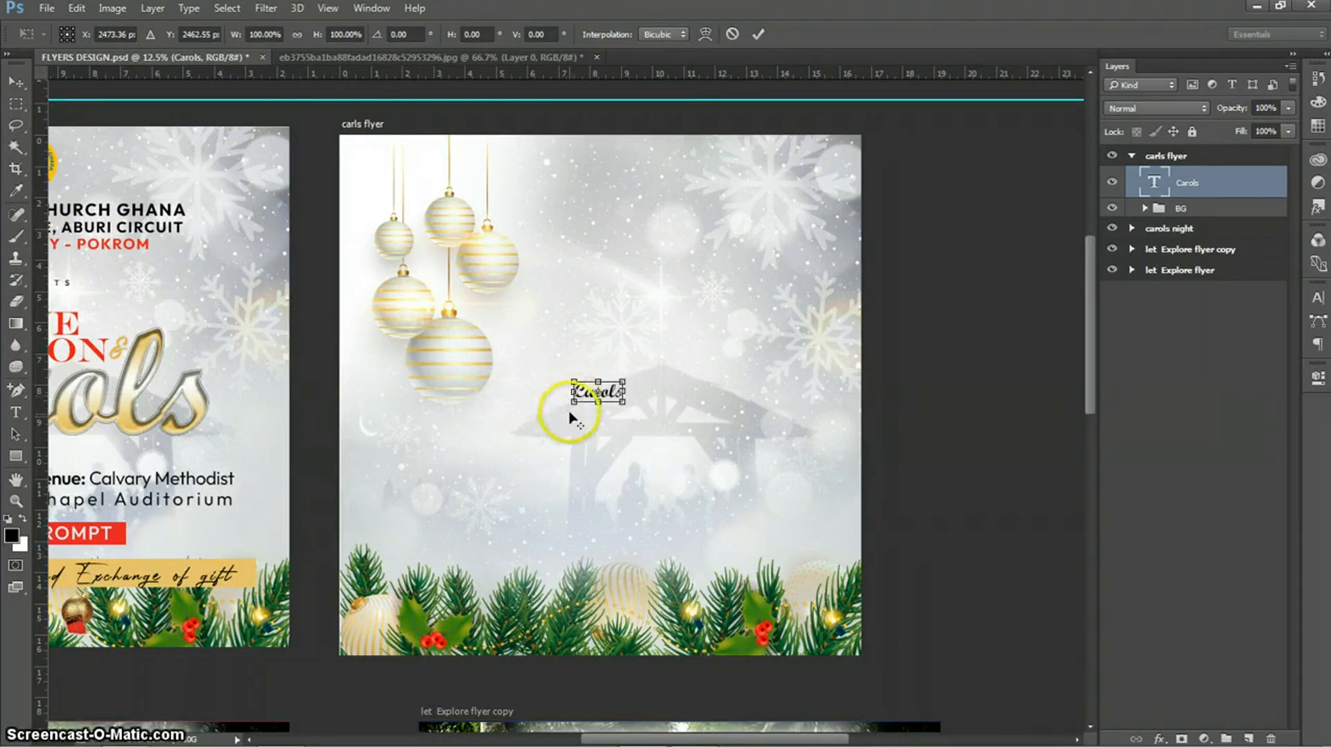
left_click_drag(572, 402, 446, 537)
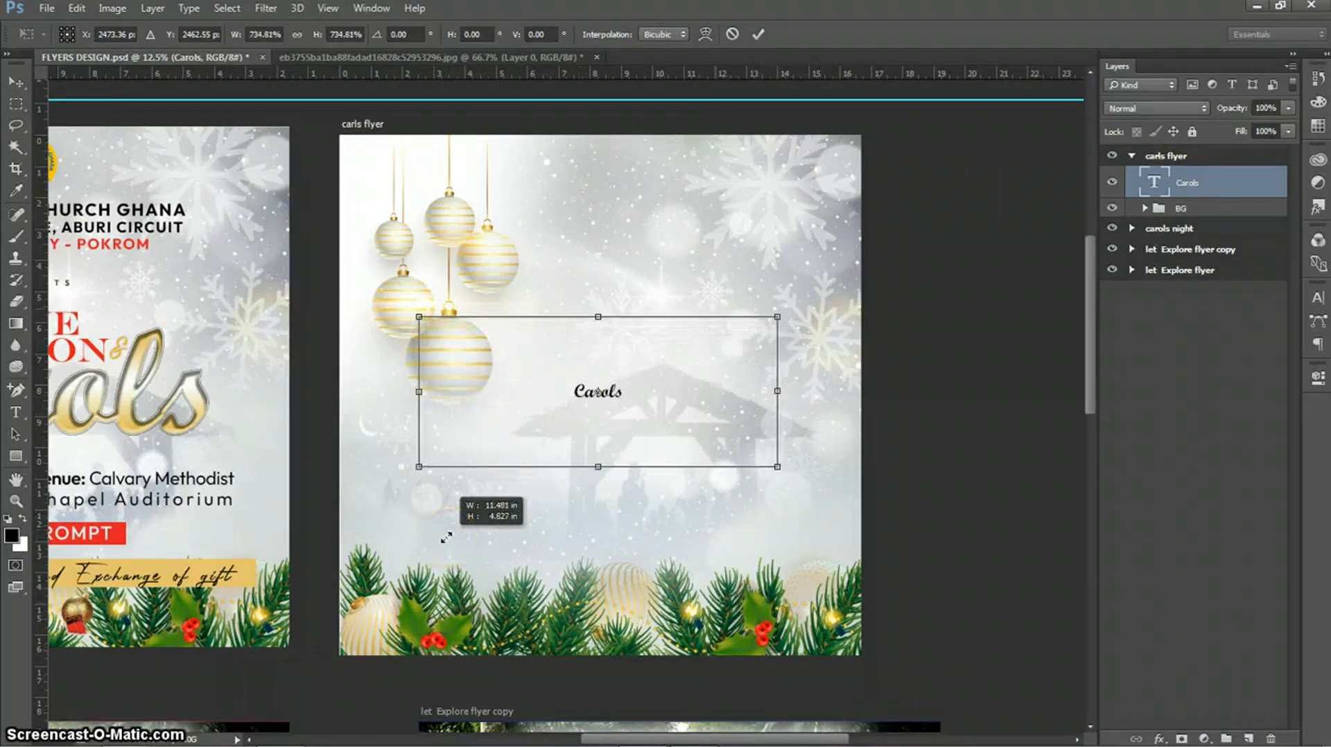
left_click(762, 36)
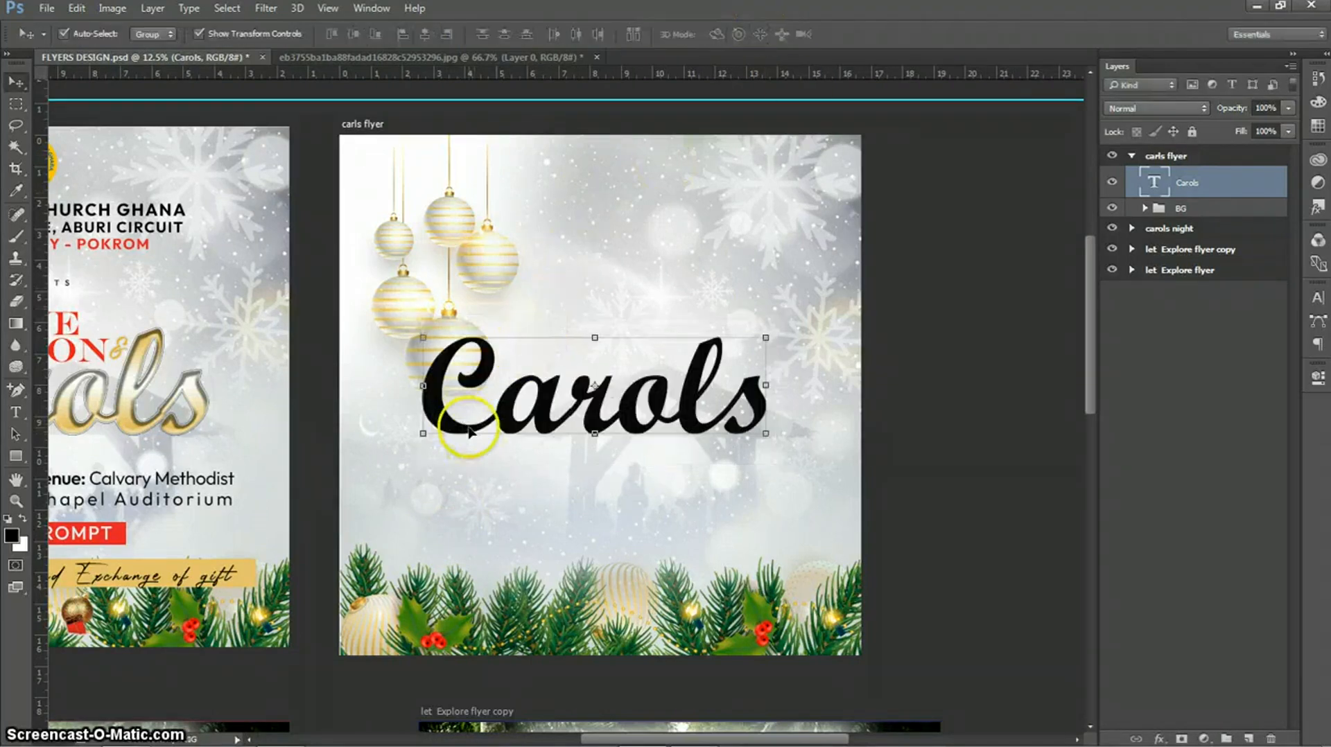
left_click_drag(469, 430, 532, 427)
left_click_drag(532, 428, 534, 430)
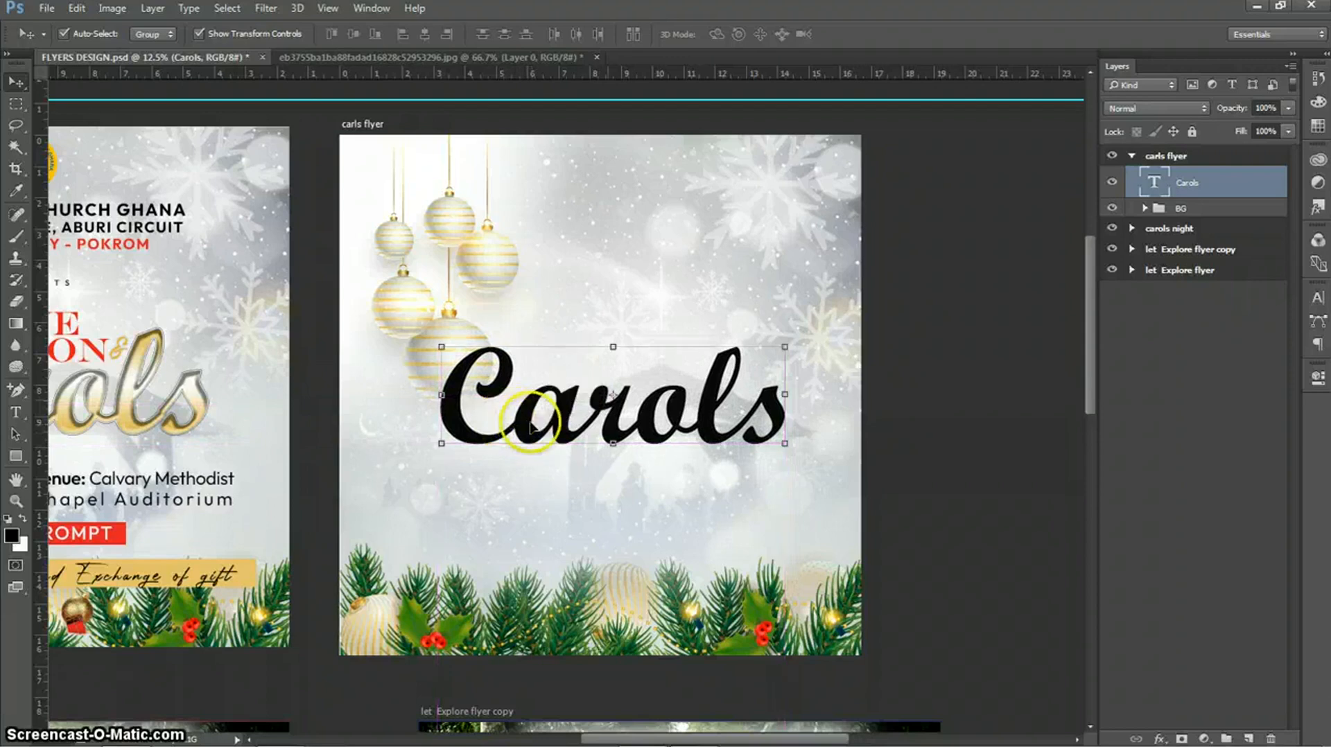
- Add a Gradient Overlay layer style to the Carols text with the gold-to-white gradient, Reflected style, reversed, at a 90° angle
right_click(1189, 186)
left_click(939, 185)
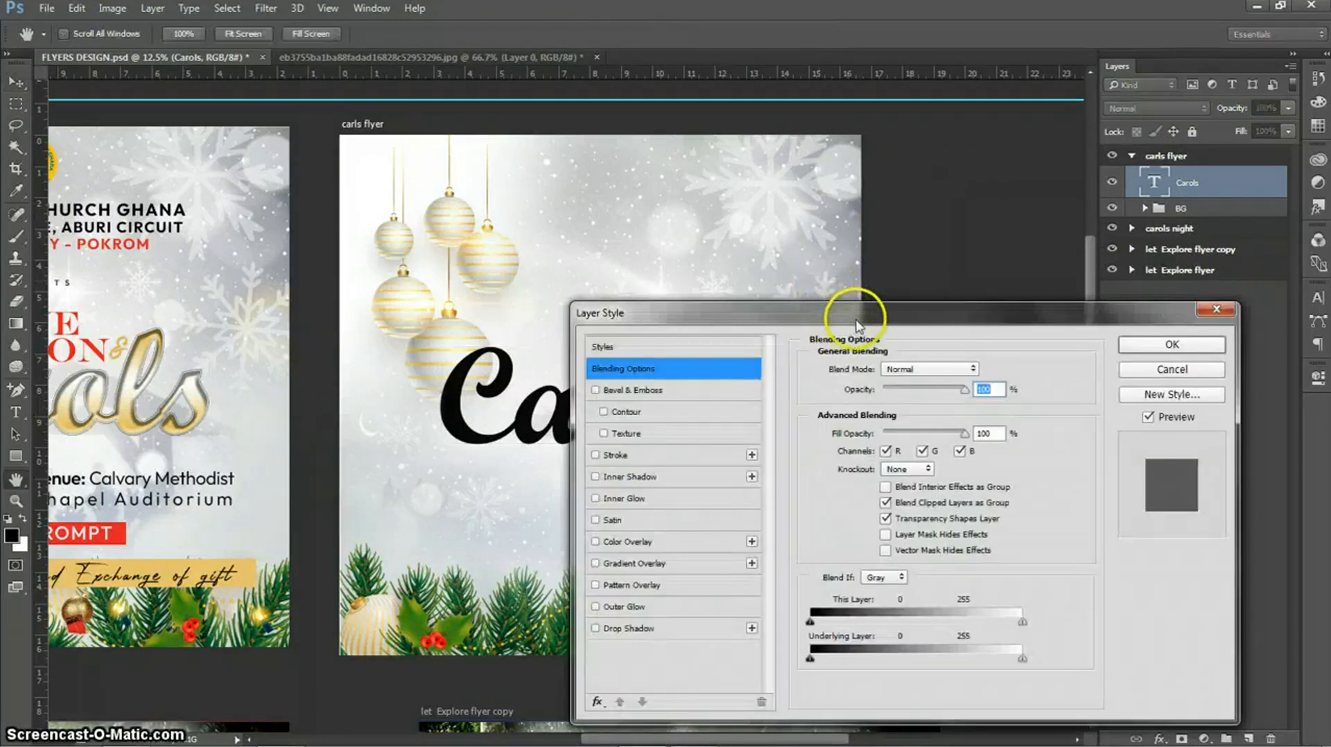
left_click_drag(850, 322, 1024, 195)
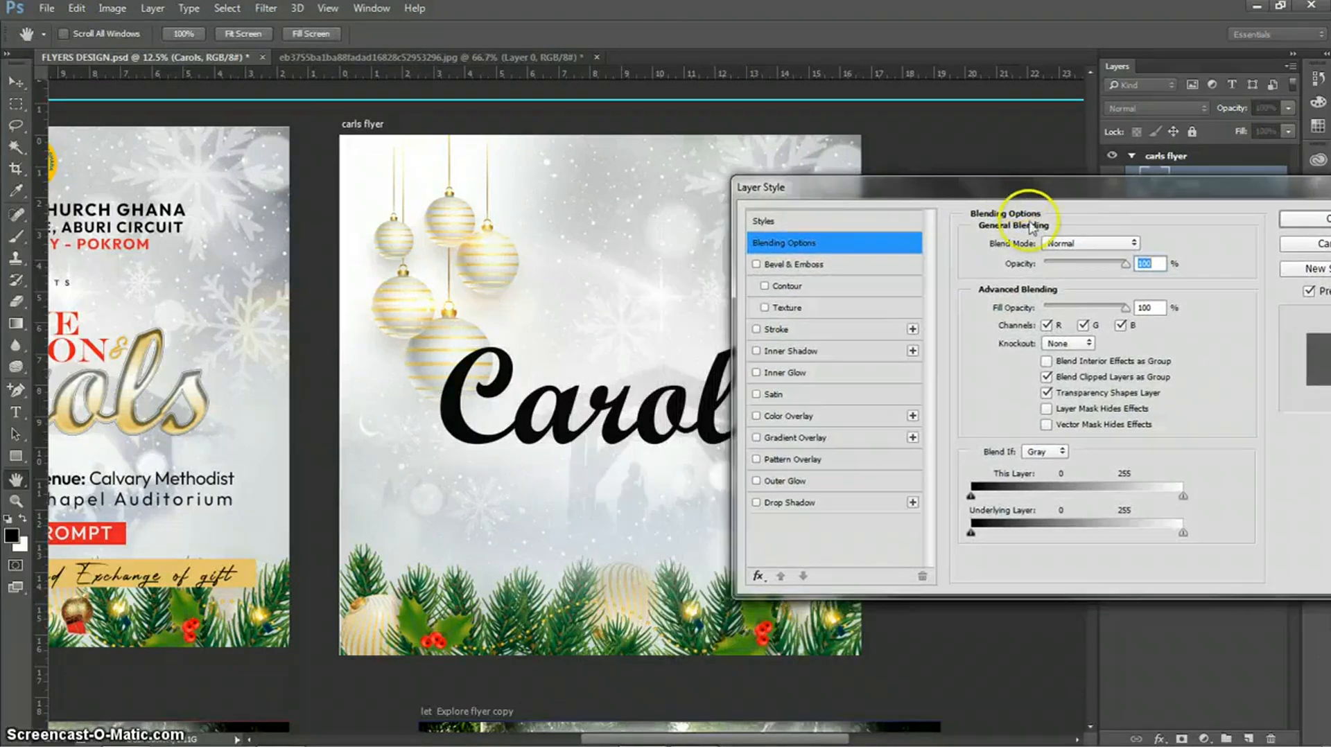
left_click(796, 438)
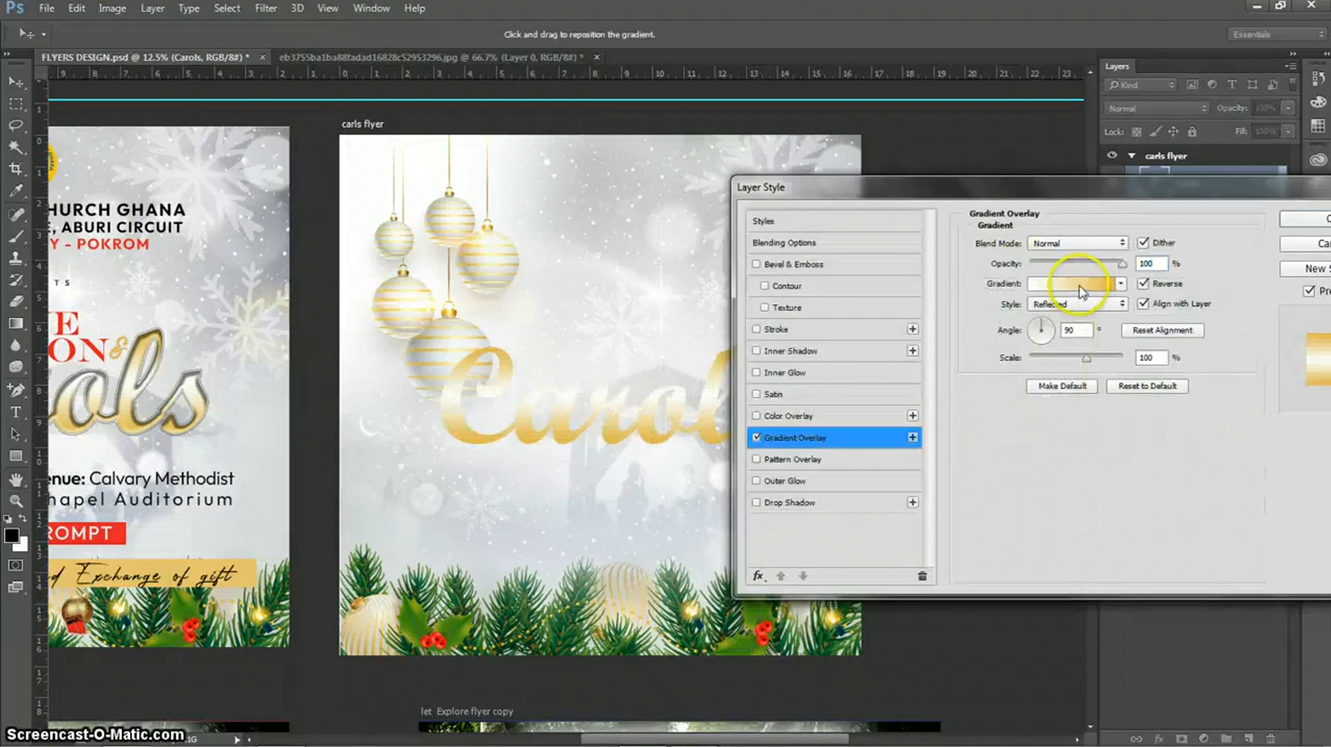
left_click_drag(1187, 198, 1082, 194)
- Add a Multiply Drop Shadow at 62% opacity and a Smooth Inner Bevel with 623% depth, Down direction and 40 px size to the Carols text
left_click(742, 505)
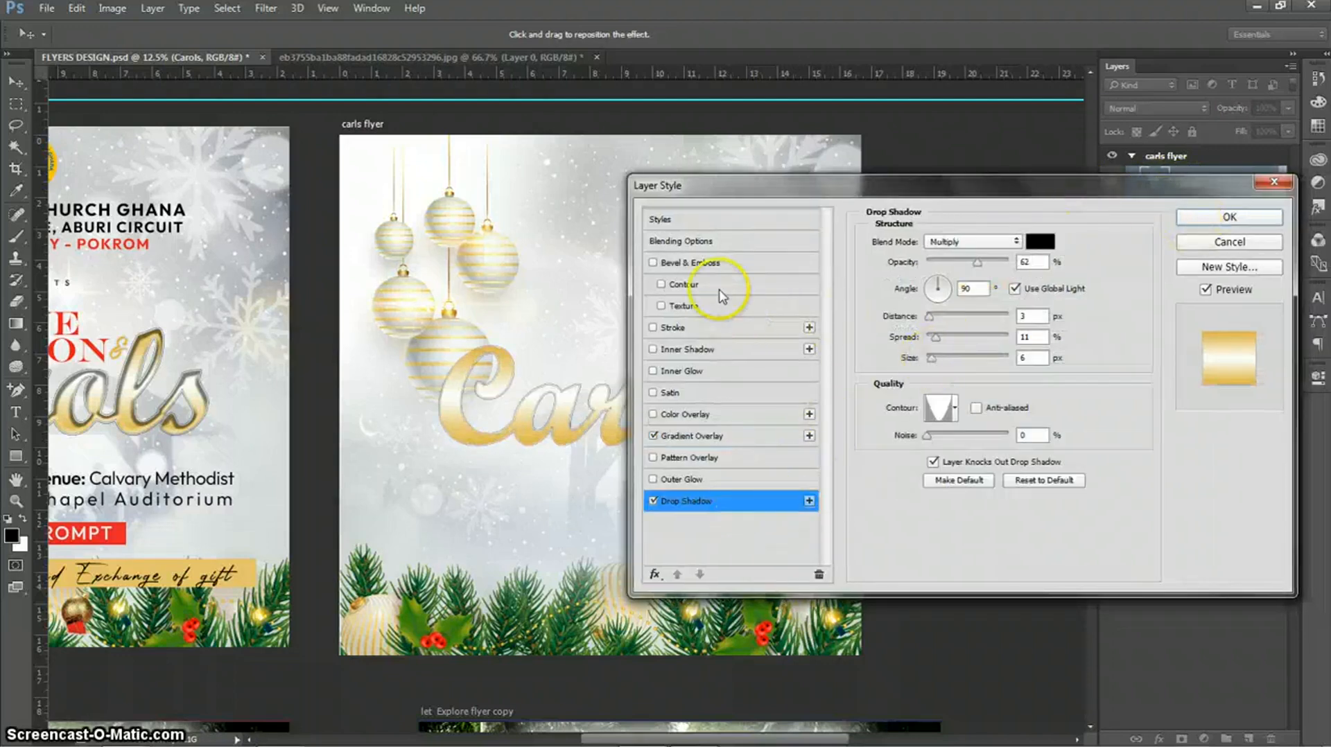
left_click(736, 263)
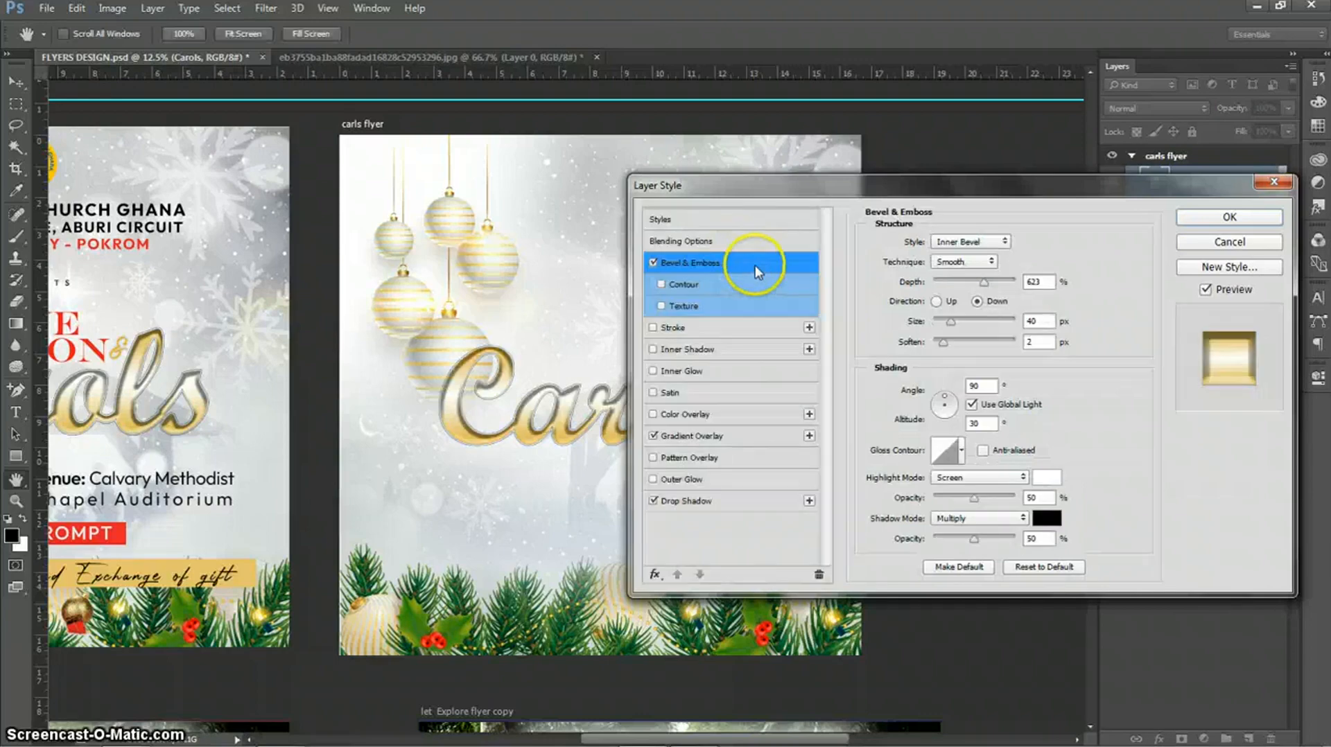
left_click_drag(957, 188, 930, 228)
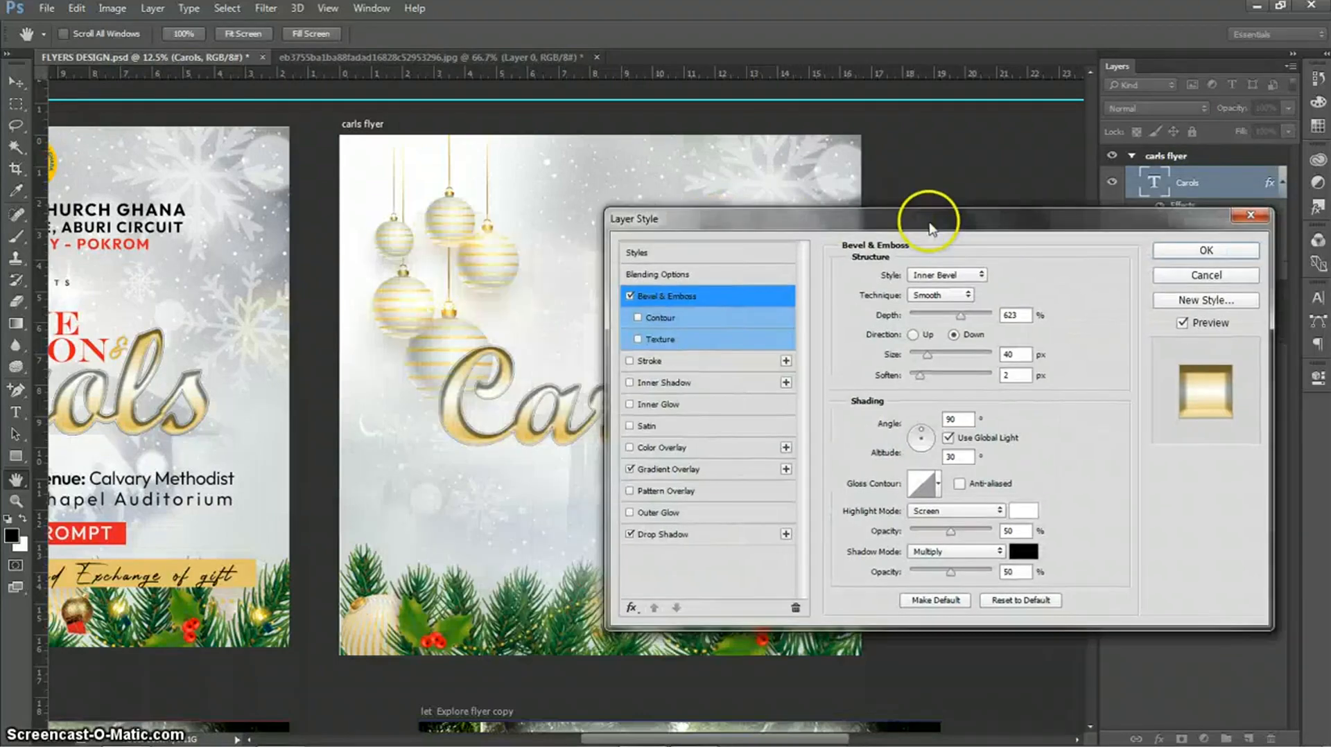
- Review the Drop Shadow settings of the Carols text and look through its contour presets in Small List view
left_click(770, 531)
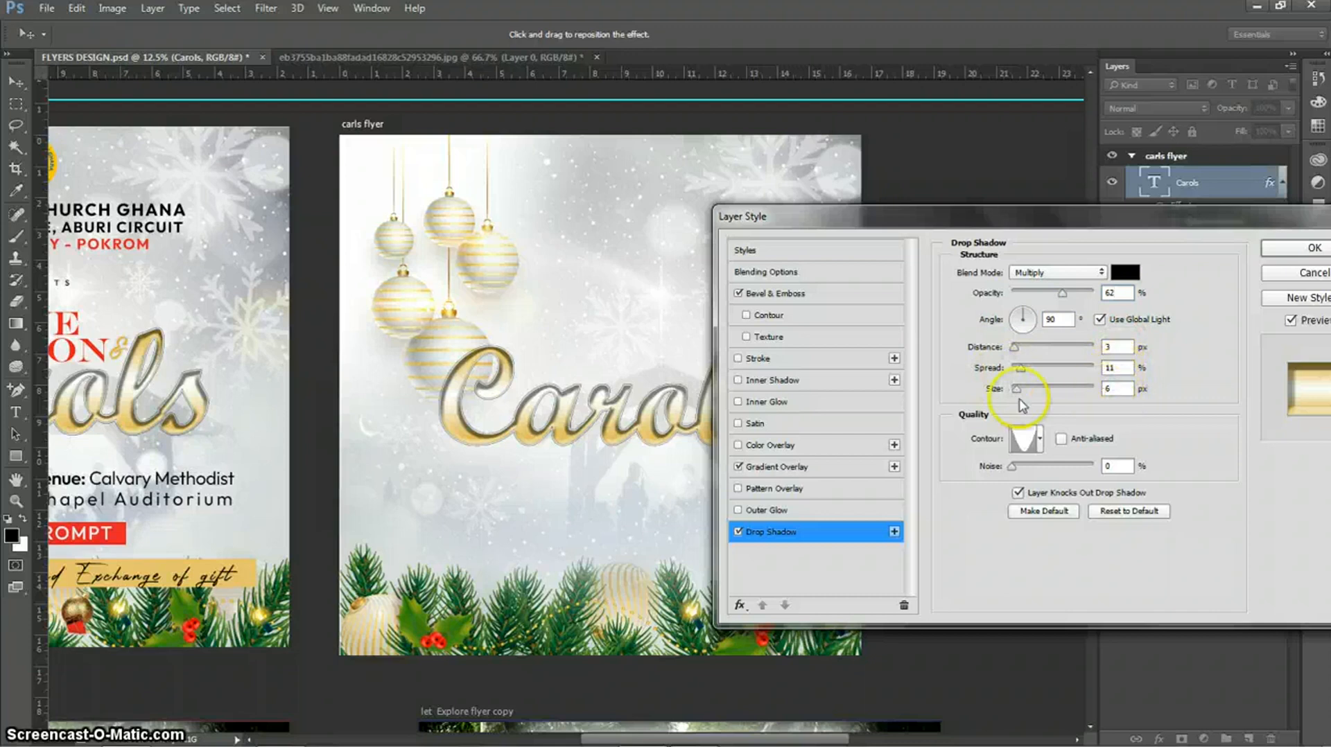
left_click(1040, 439)
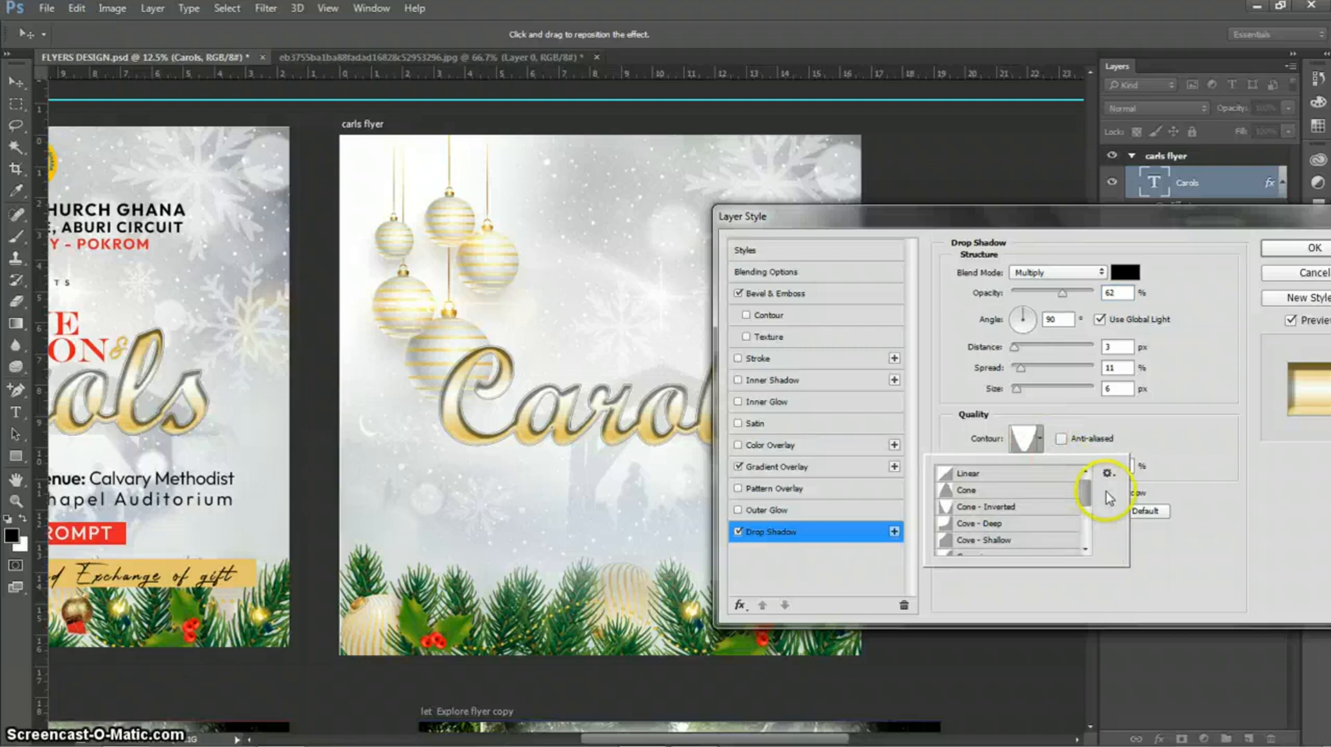
left_click(1108, 473)
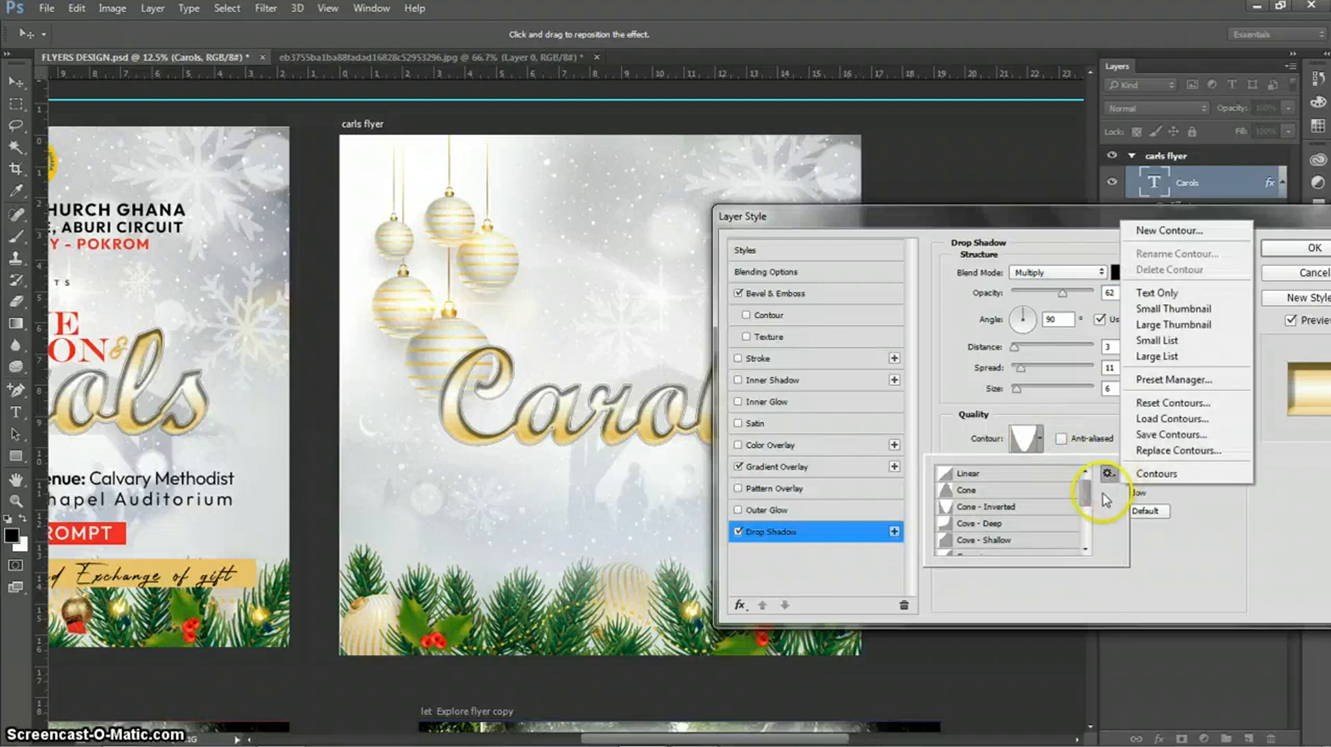
left_click(1170, 343)
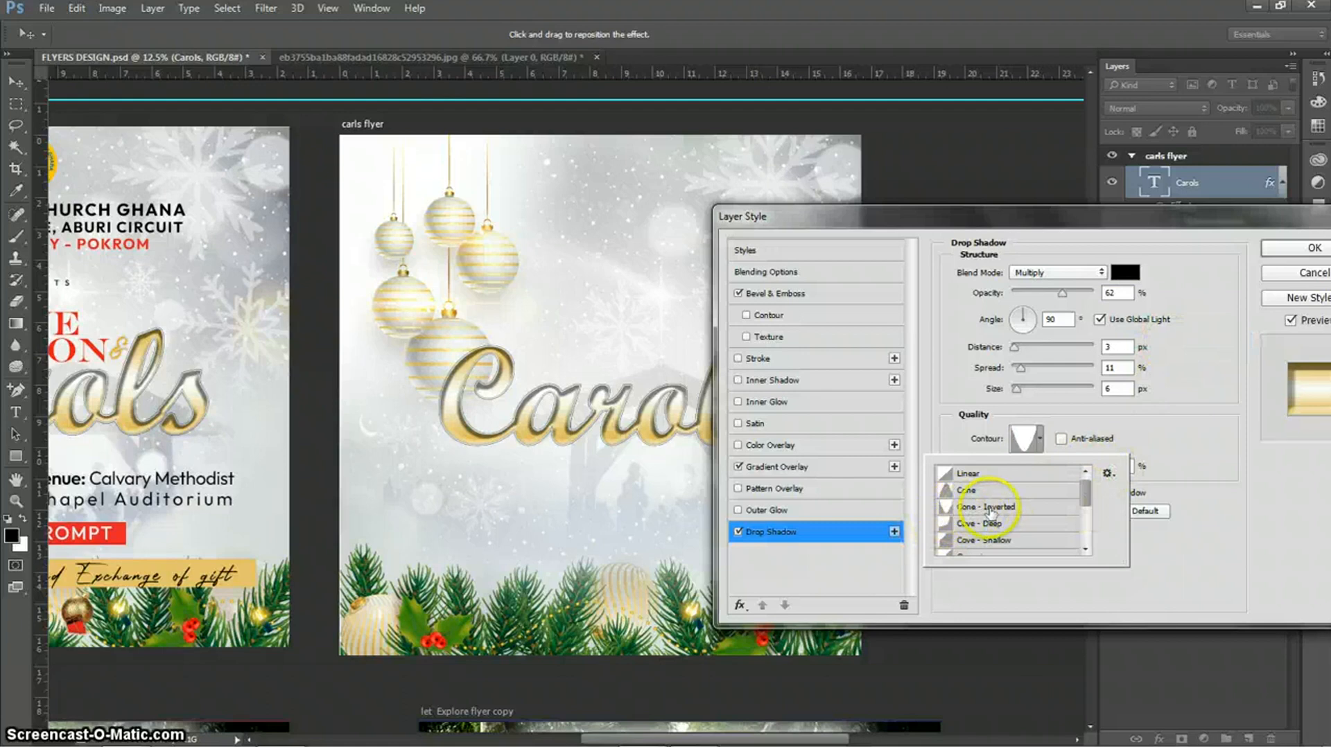
left_click(1099, 426)
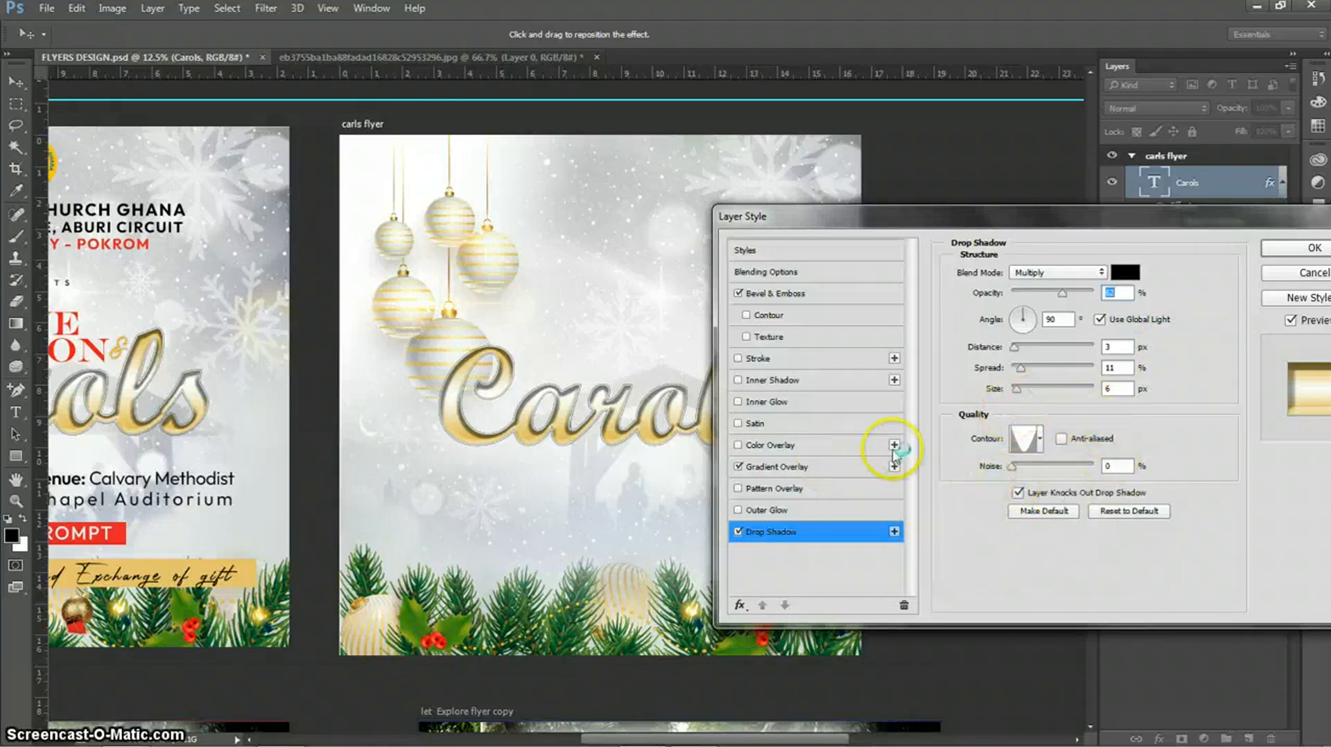
- Examine the colours of both stops in the Carols text's Gradient Overlay gradient
left_click(801, 468)
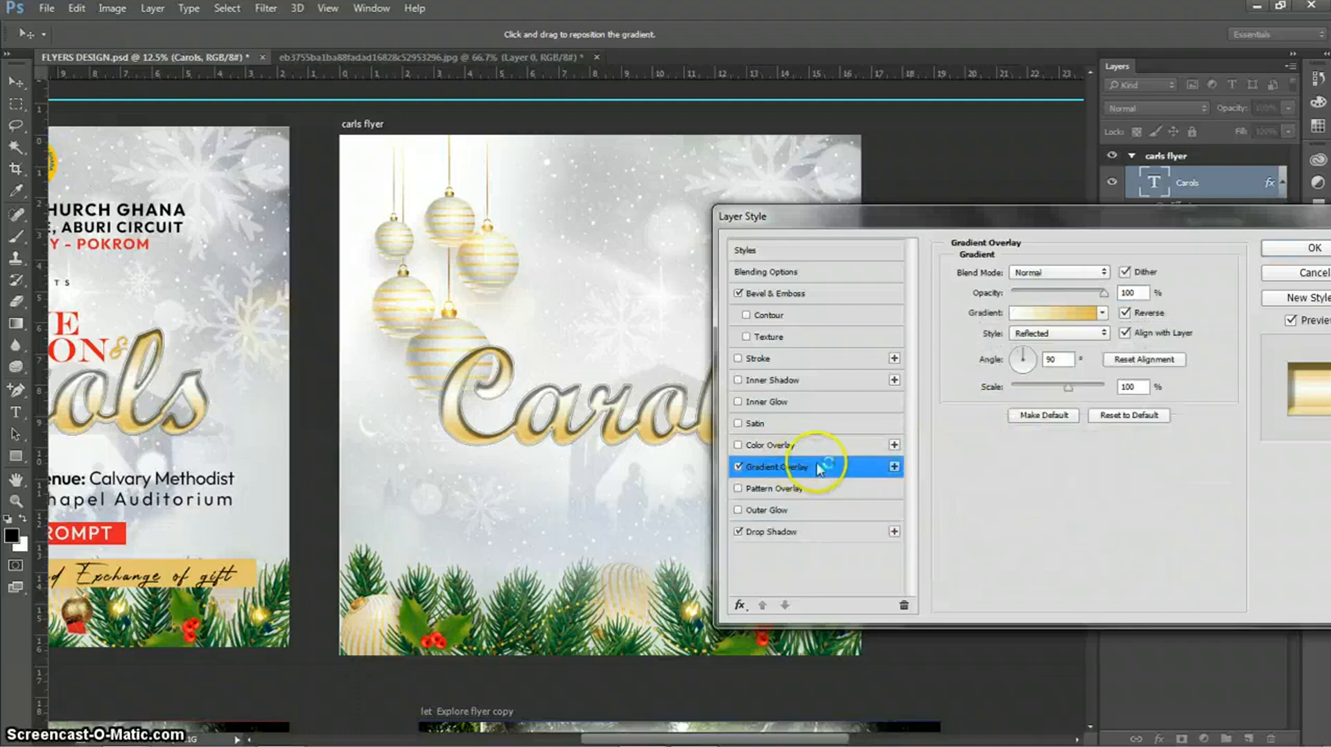
left_click(1056, 324)
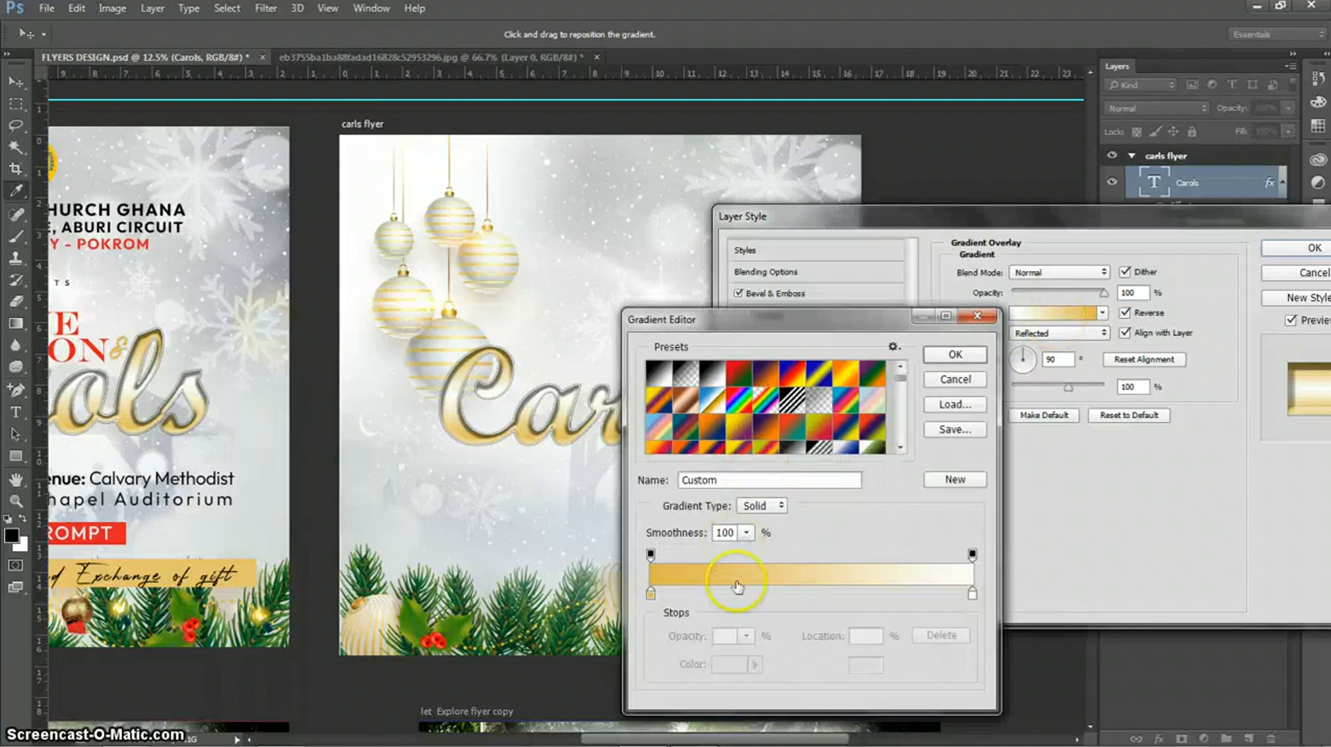
left_click(651, 593)
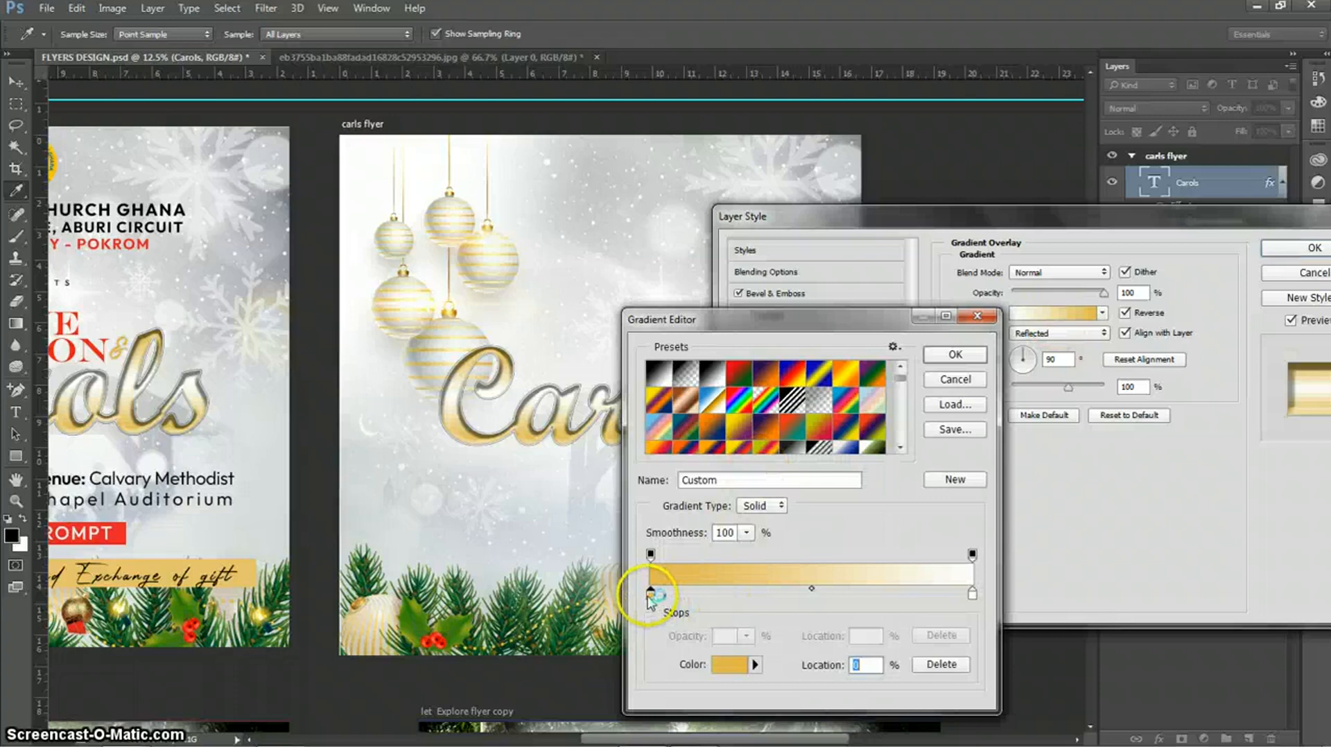
left_click(721, 666)
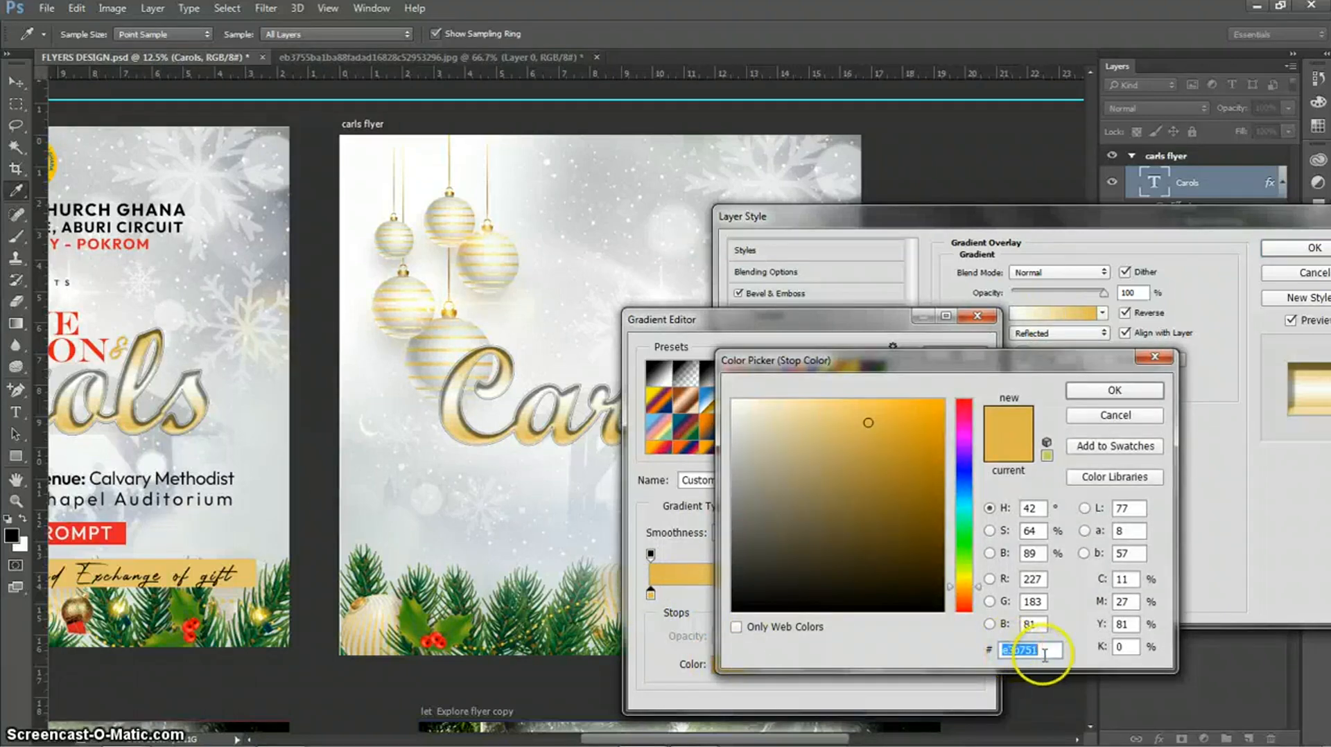
left_click(1109, 391)
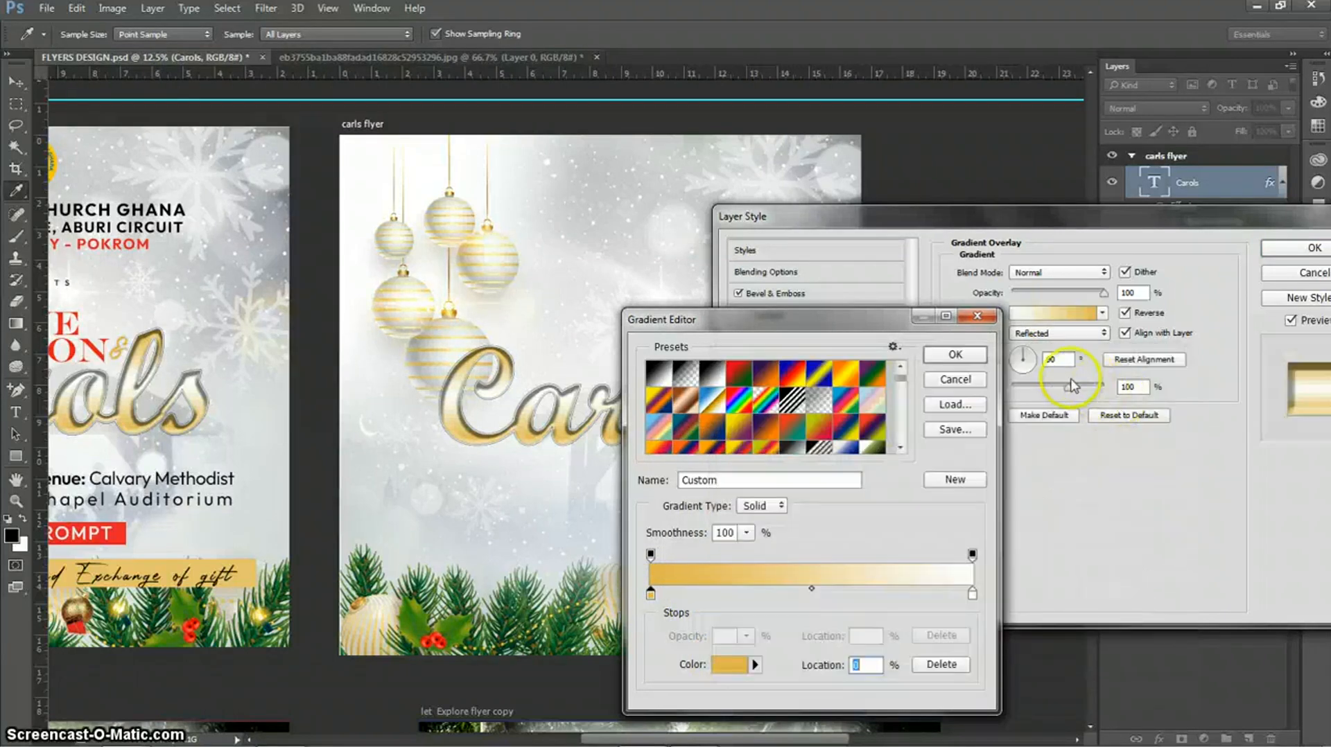
left_click(973, 596)
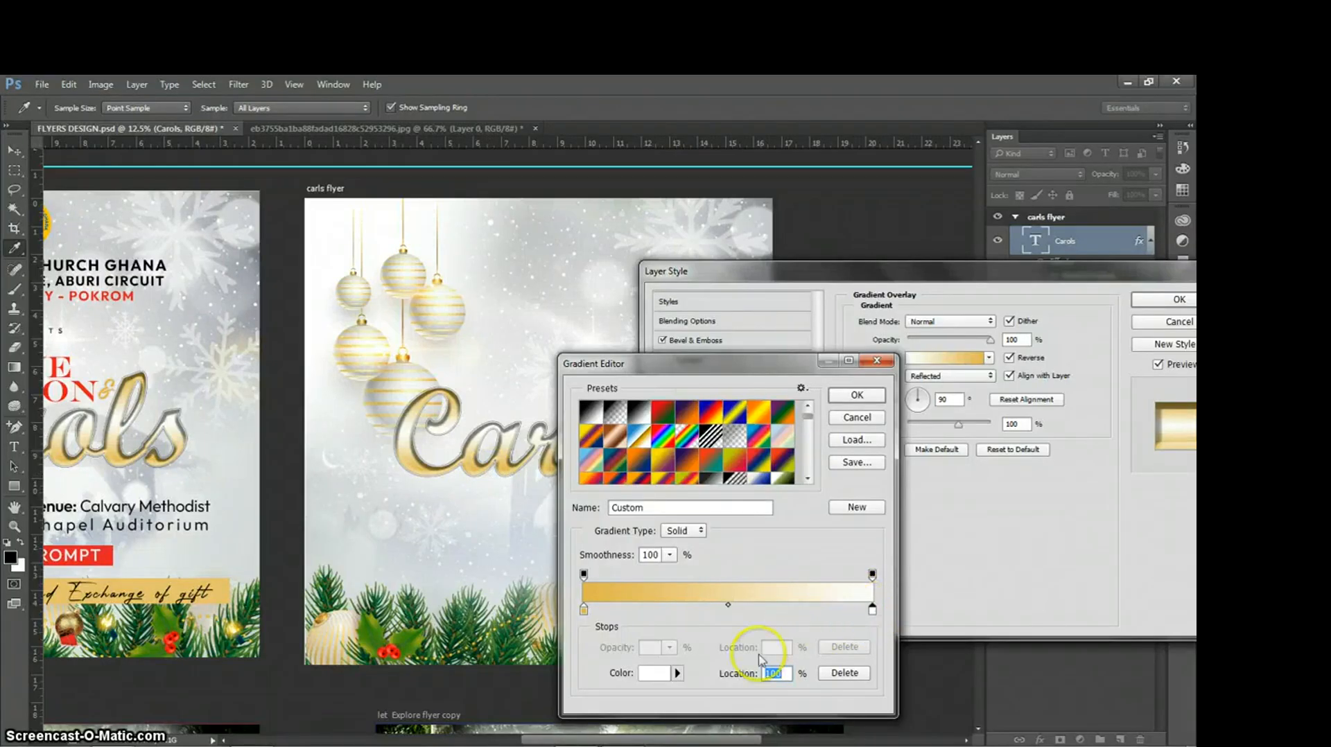
left_click(655, 672)
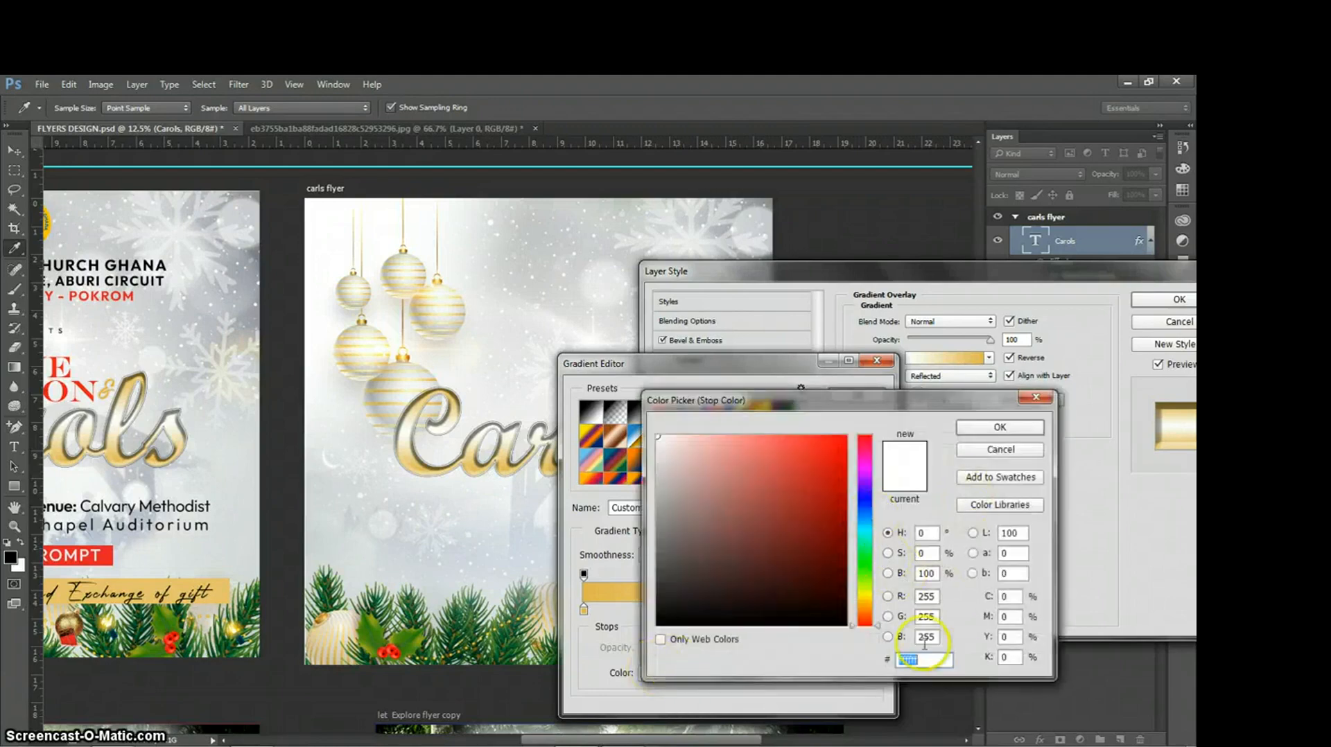
left_click(1018, 428)
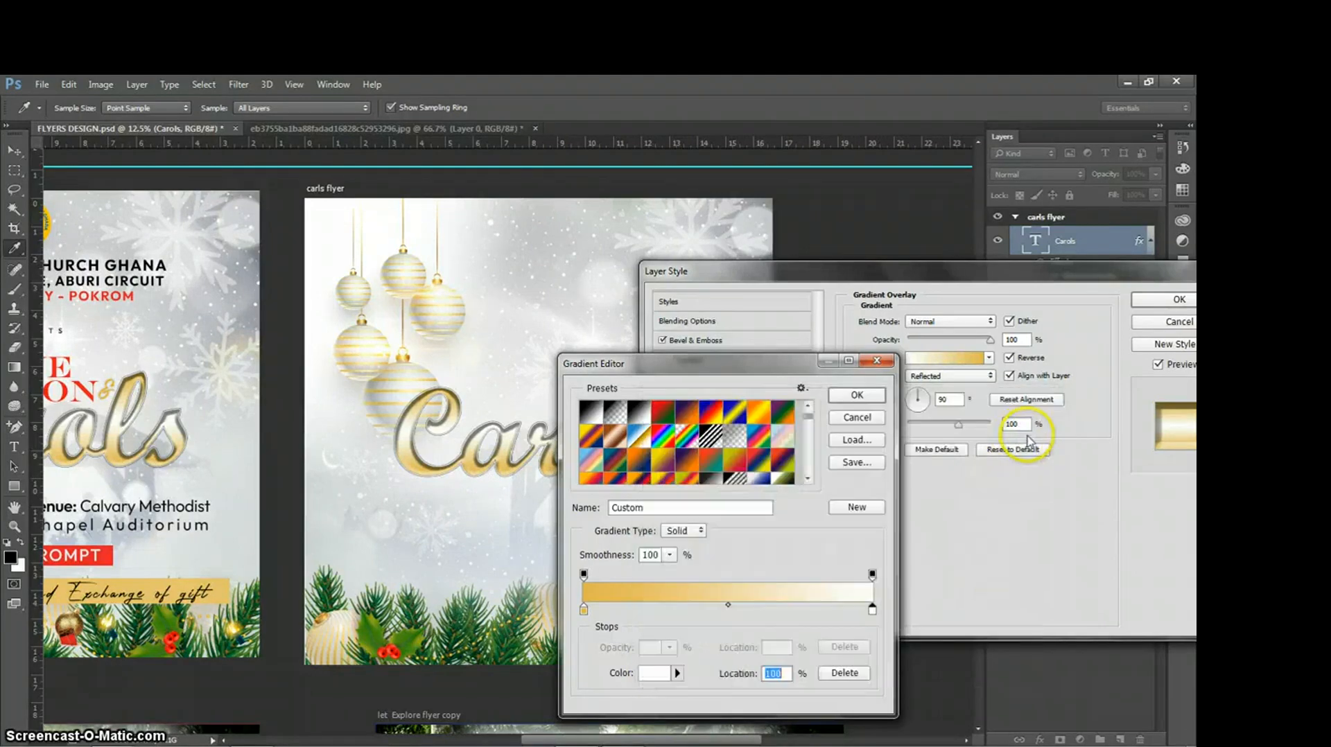
left_click(859, 390)
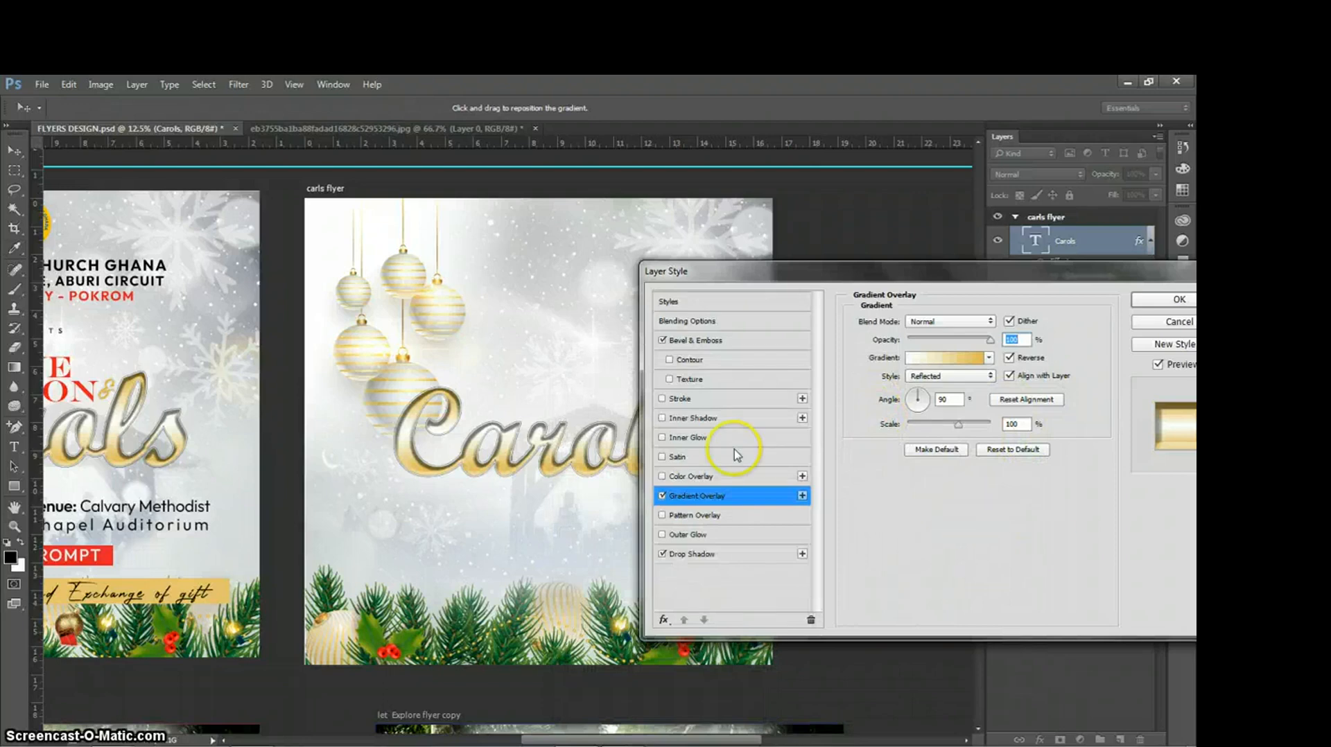
- Review the Bevel & Emboss settings, apply the layer styles to the Carols text and collapse its effects list
left_click(721, 340)
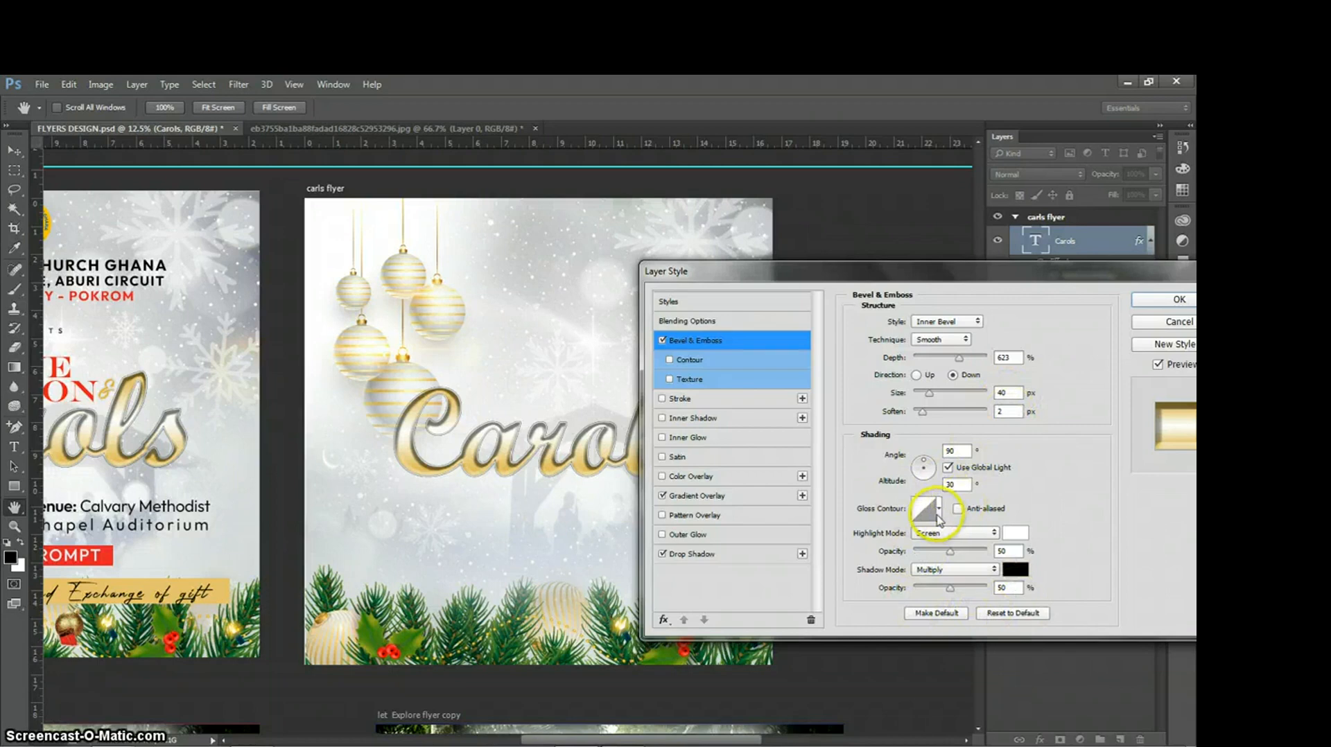
left_click(1169, 301)
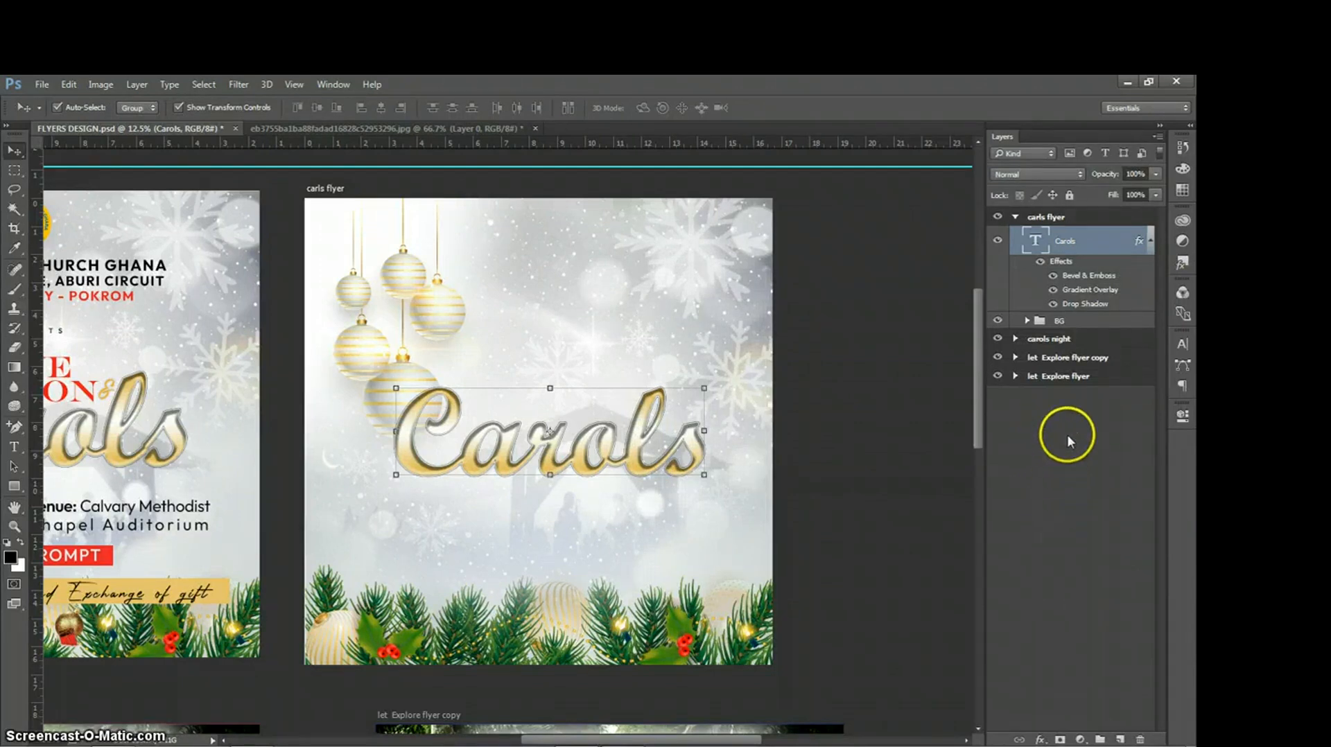
left_click(1151, 241)
left_click(732, 315)
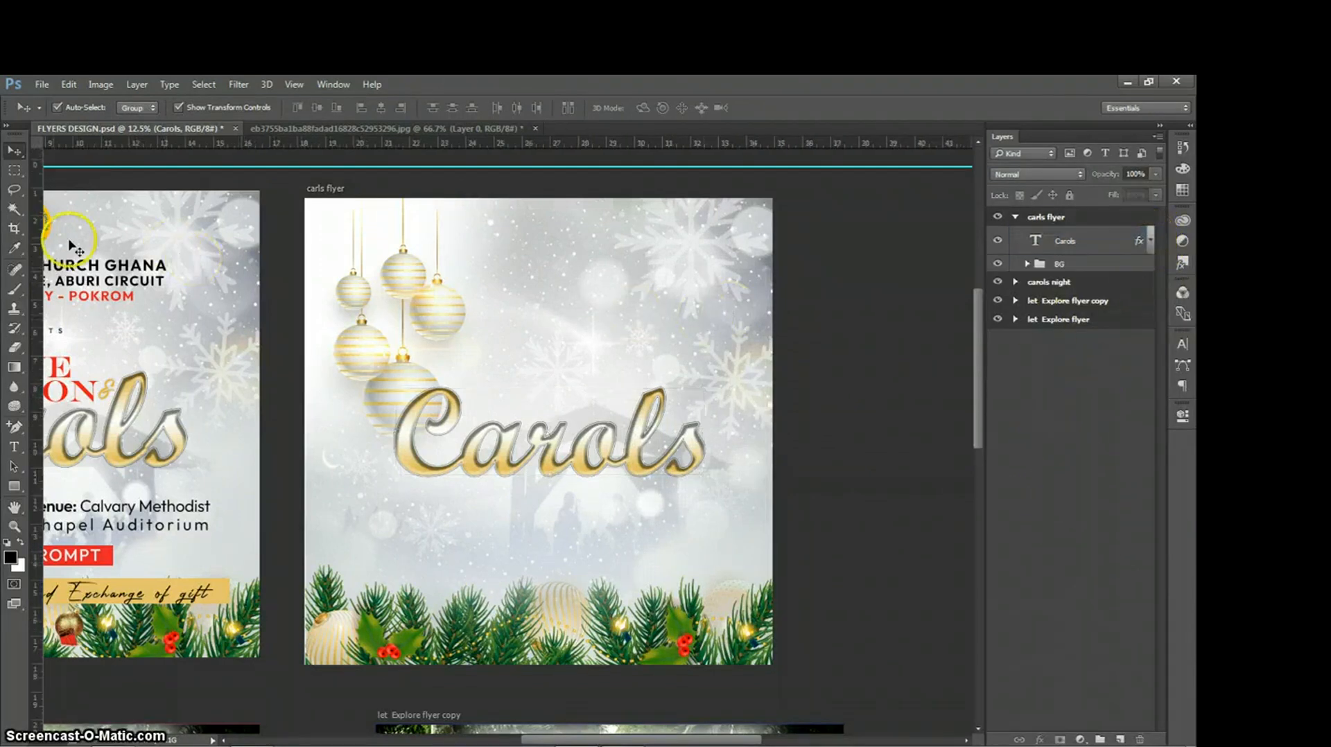
- Add a centred two-line text reading "Nine" and "Lesson" above the Carols title on the carls flyer artboard
left_click(11, 450)
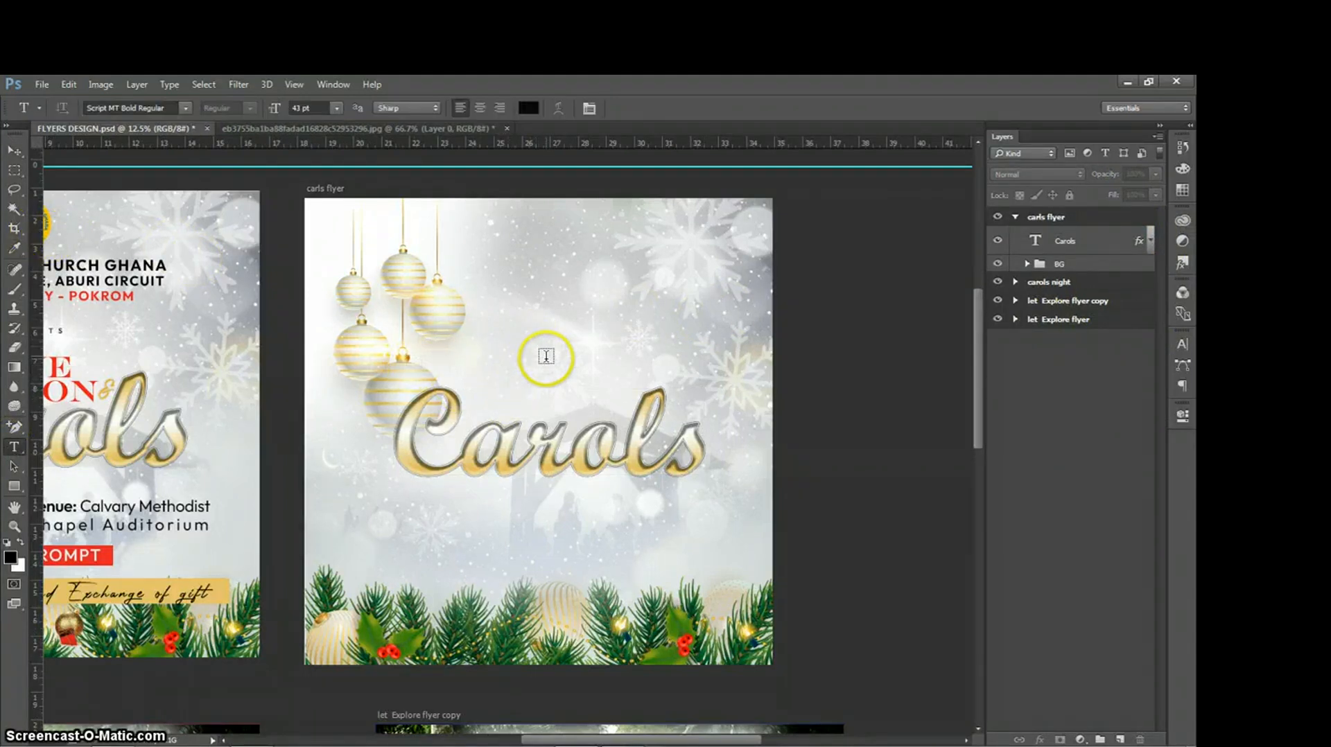
left_click(546, 356)
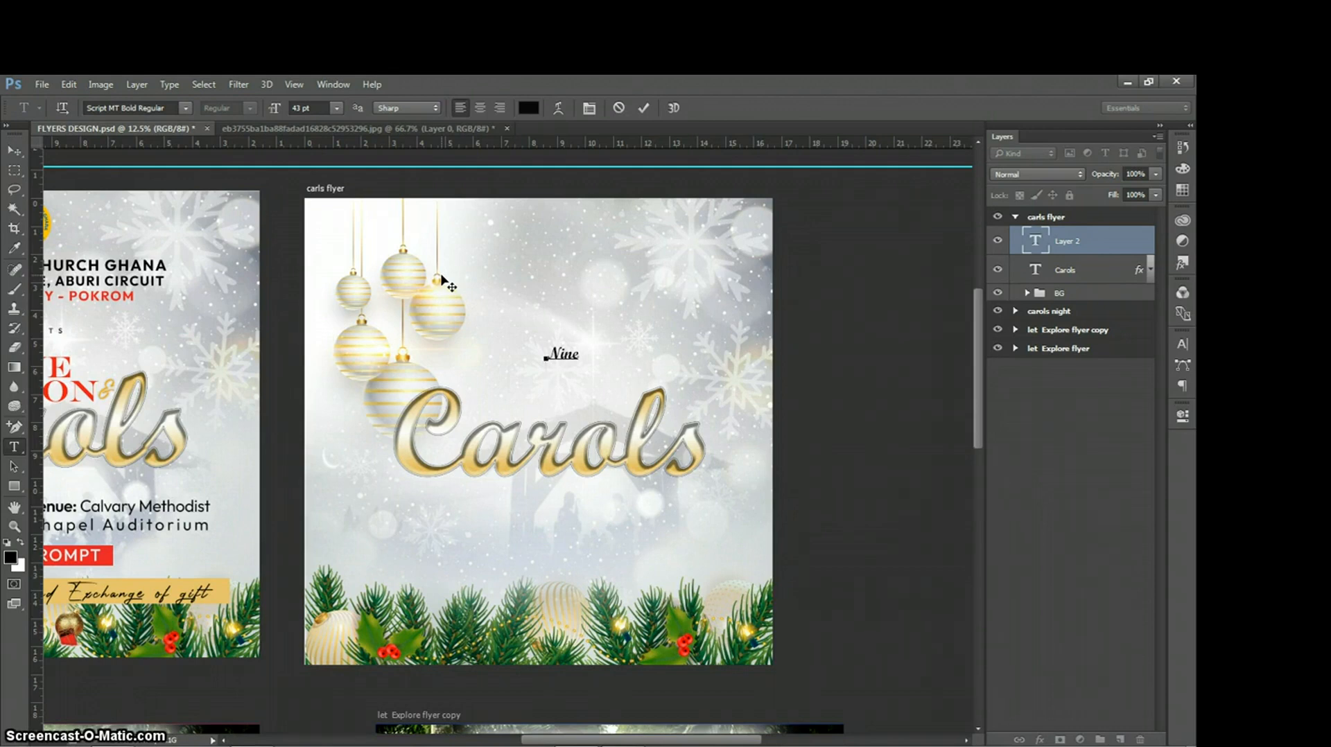
type("Lesson")
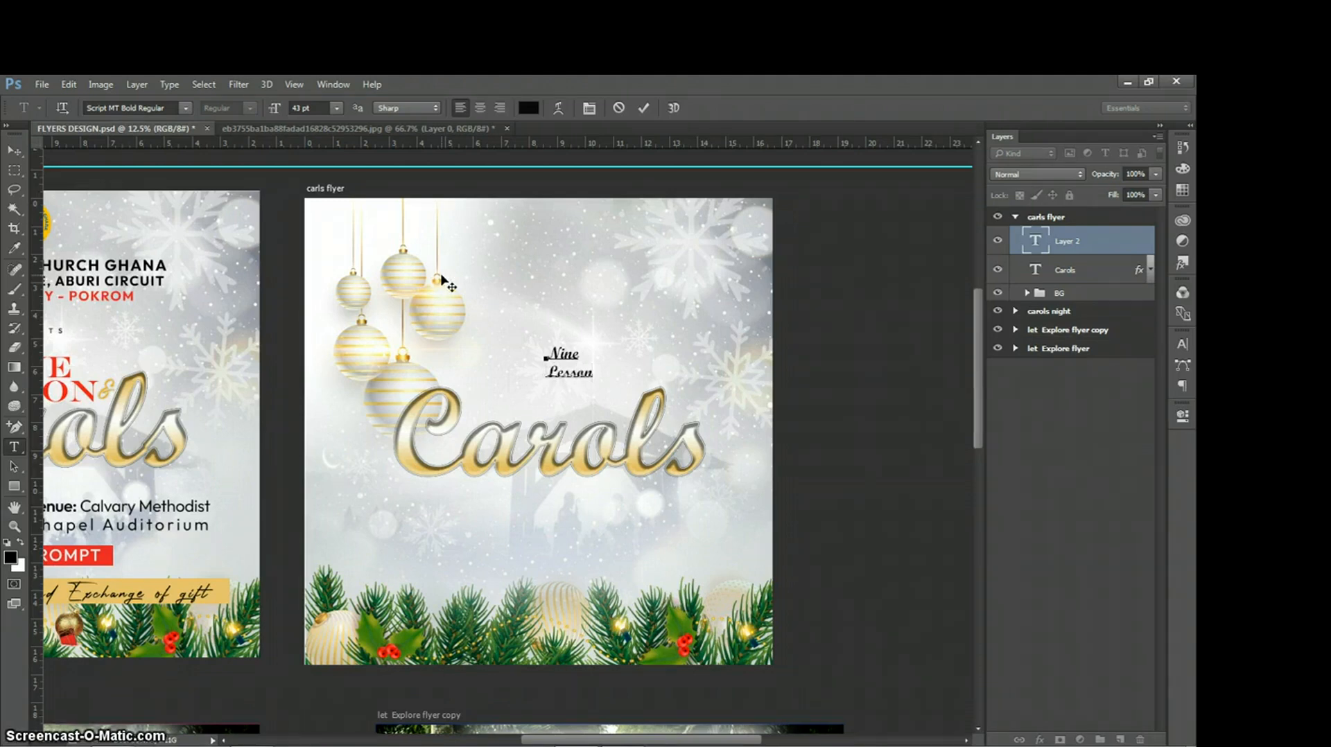
key("ctrl+a")
left_click(392, 283)
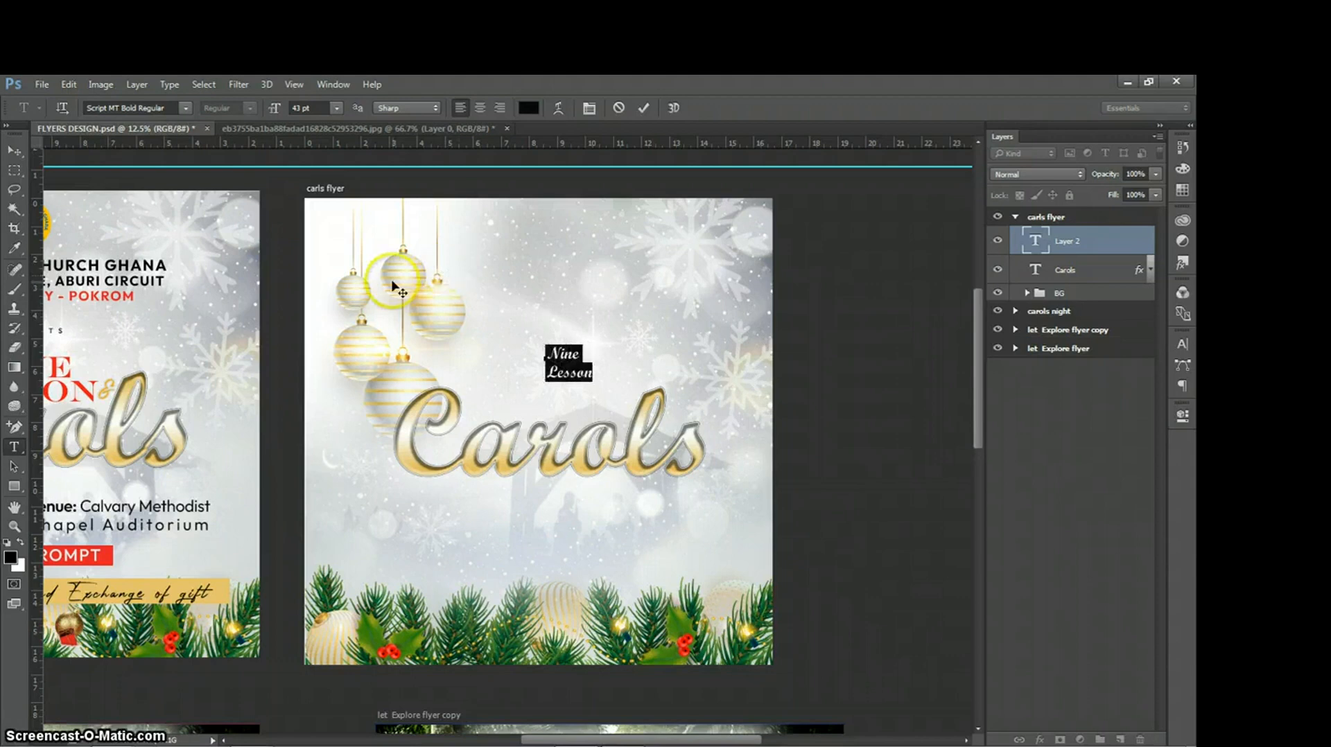
left_click(480, 108)
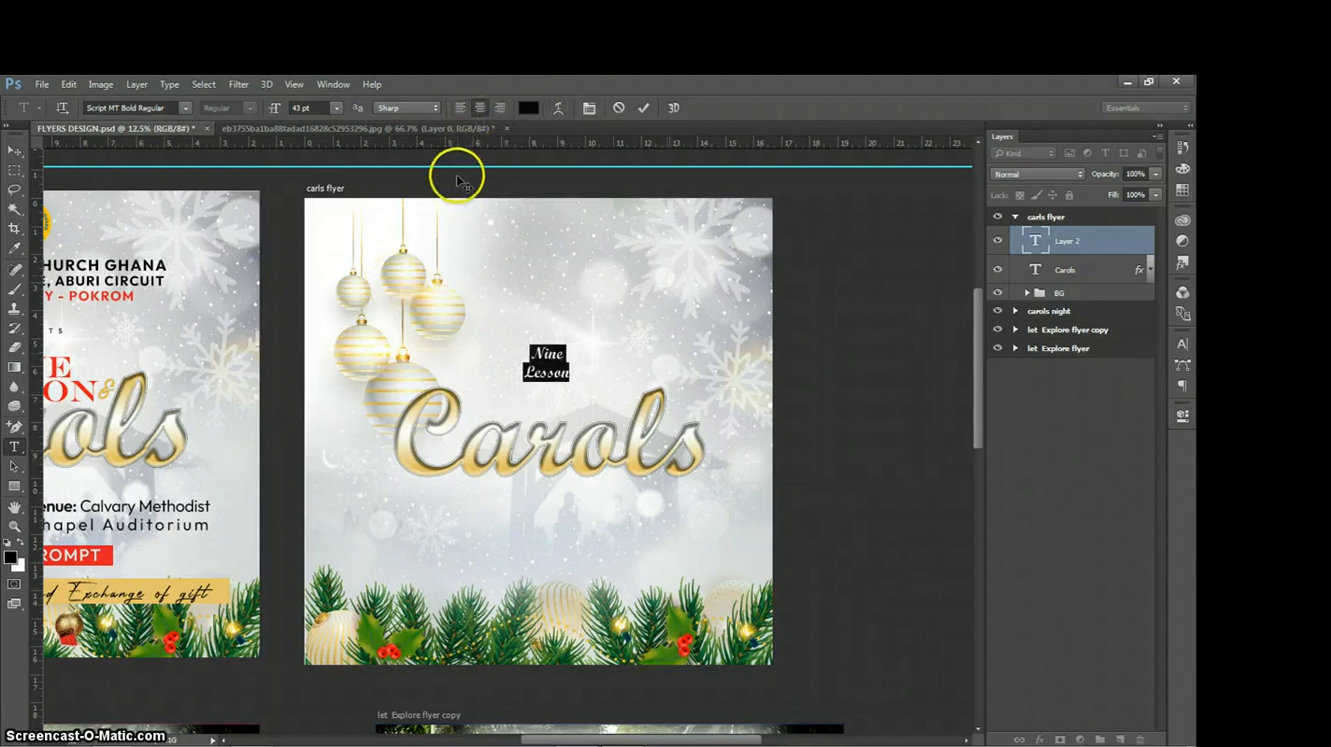
- Set the font of the Nine Lesson text to Outfit Semi Bold
left_click(171, 108)
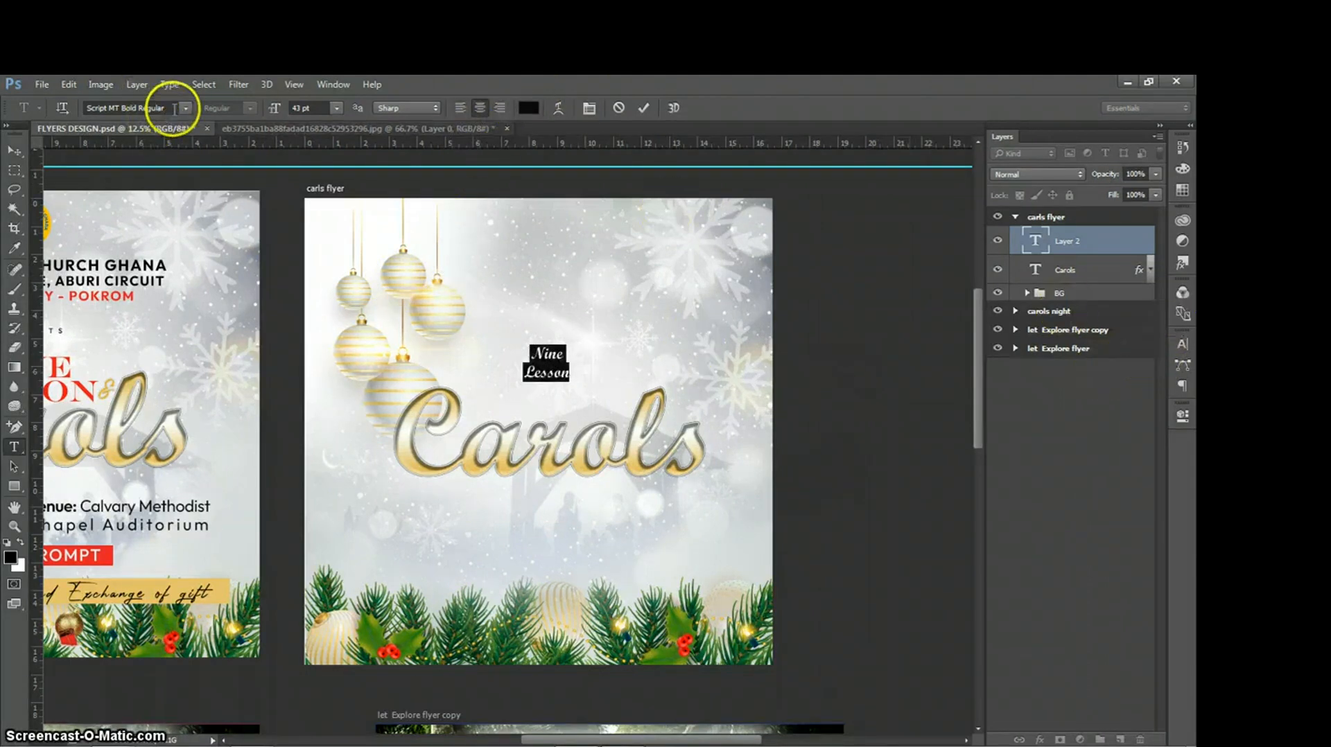
type("out")
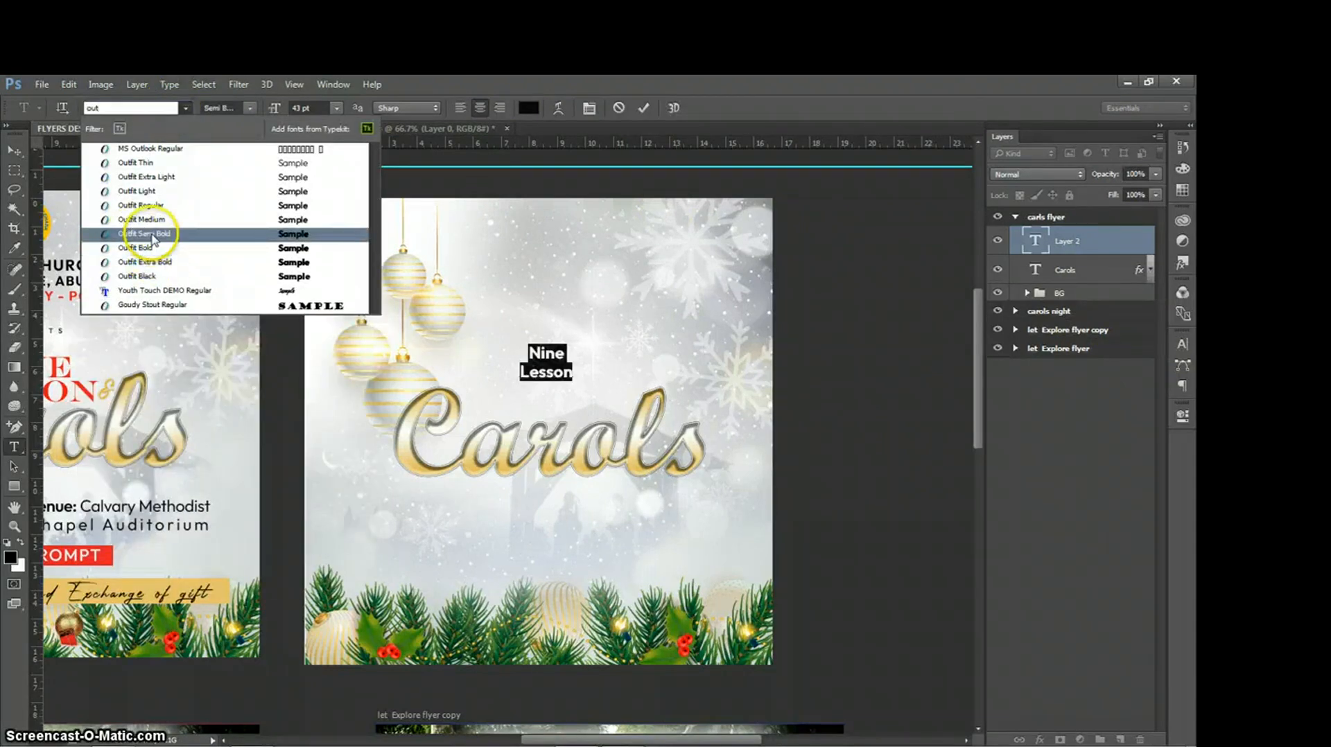
left_click(152, 237)
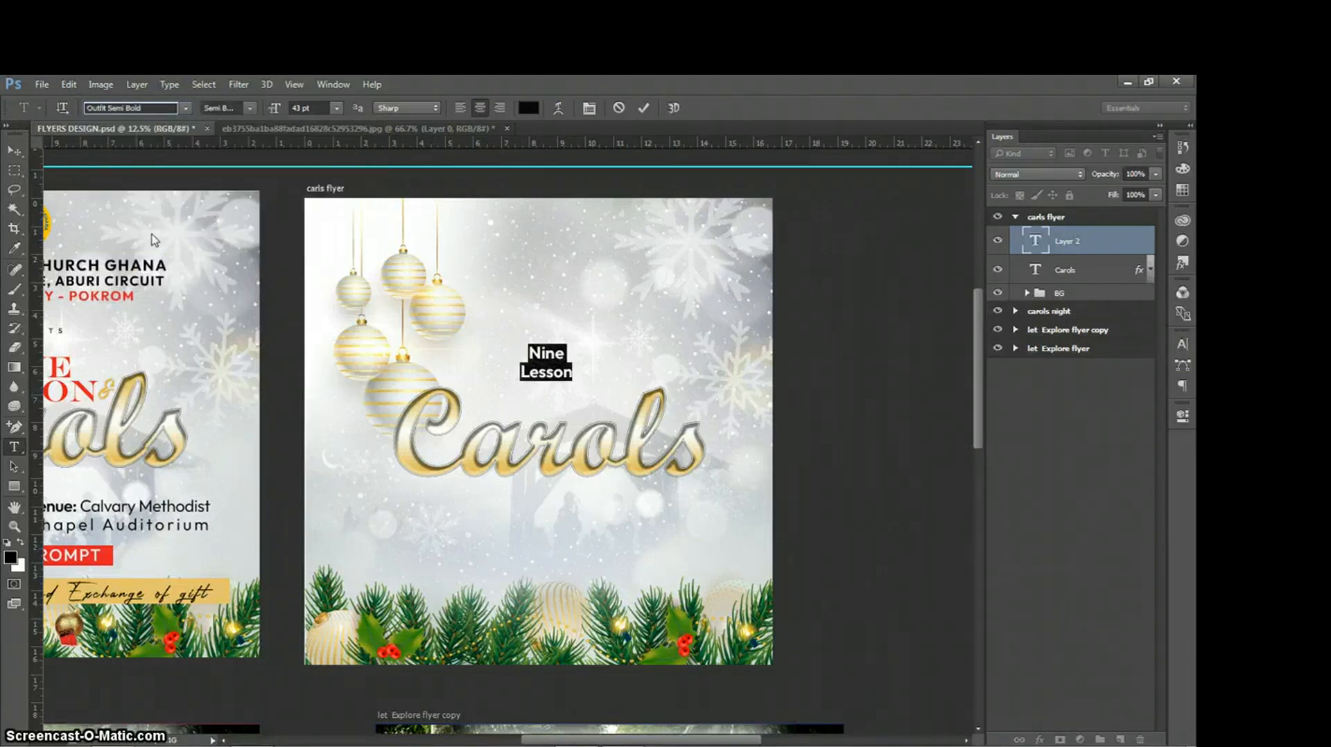
- Try tightening the tracking of the Nine Lesson text to -120
left_click(1183, 344)
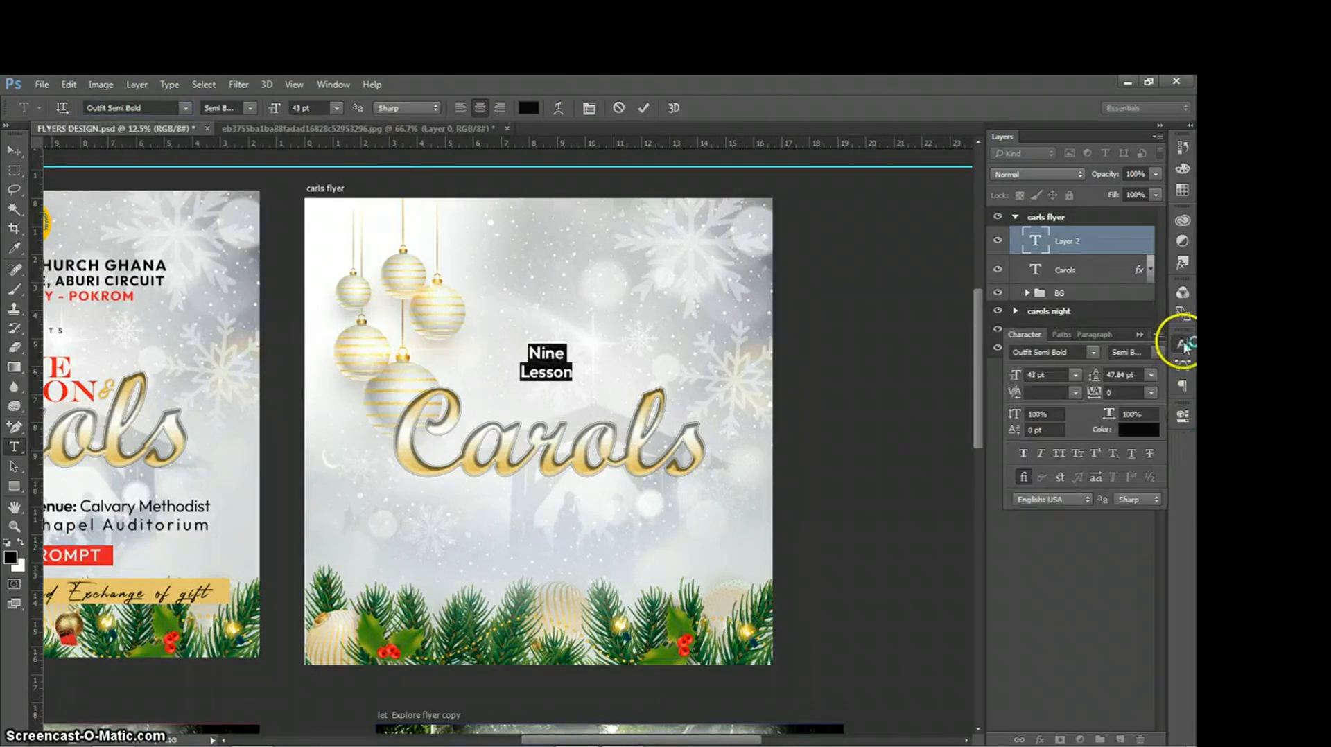
left_click(1127, 393)
type("-40")
key("Return")
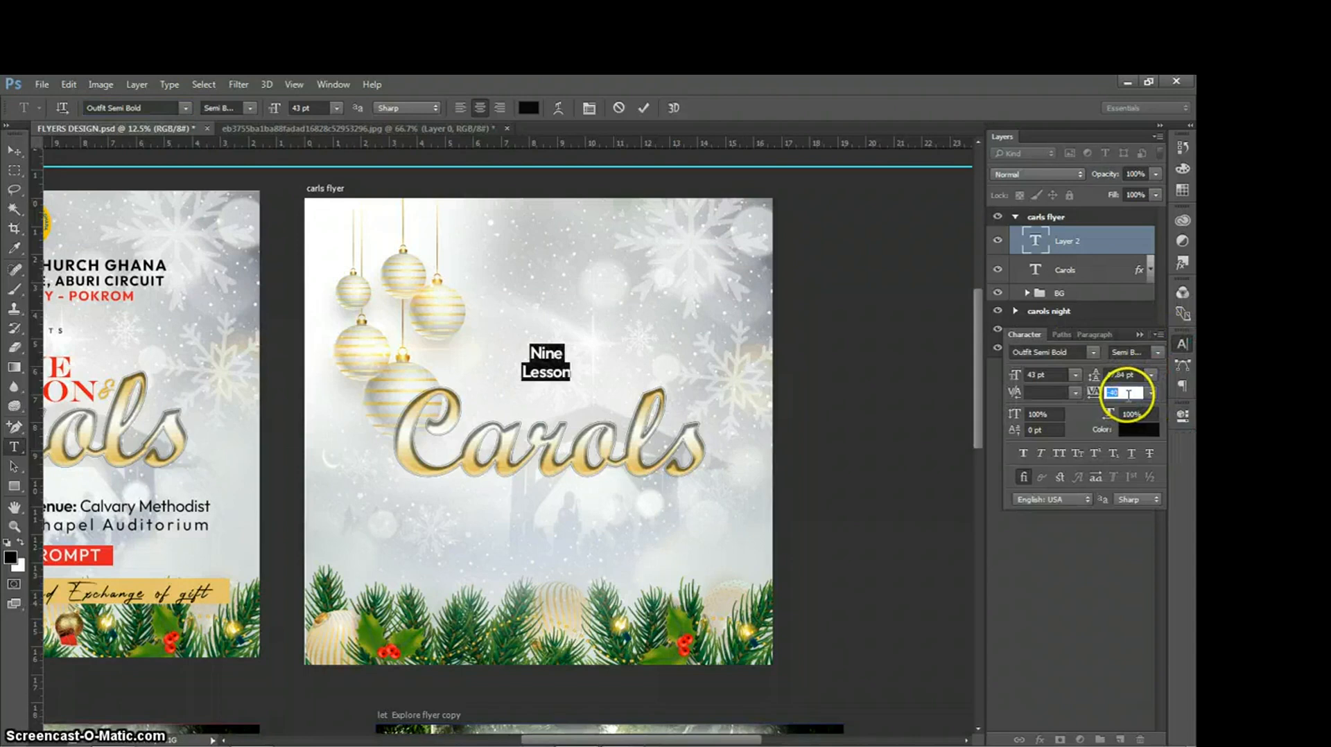
key("Down")
key("Down")
key("Down")
key("Down")
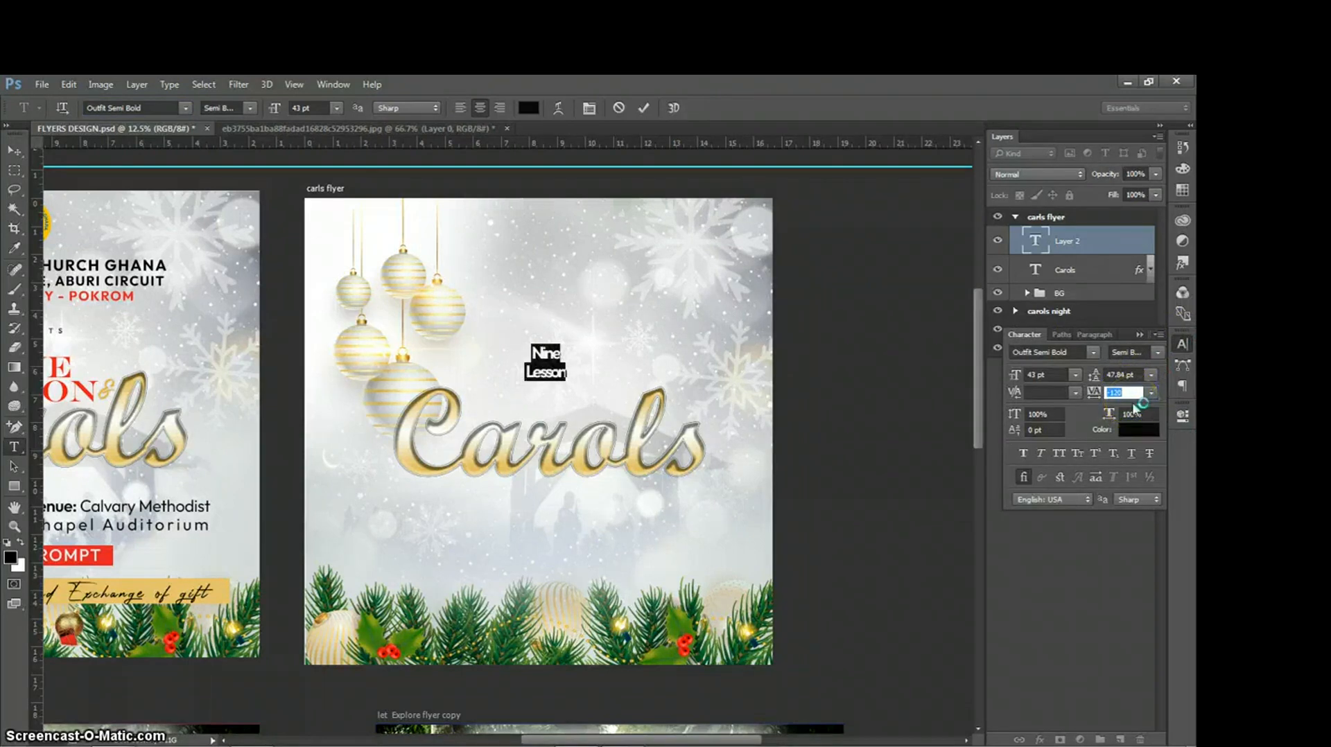
key("Return")
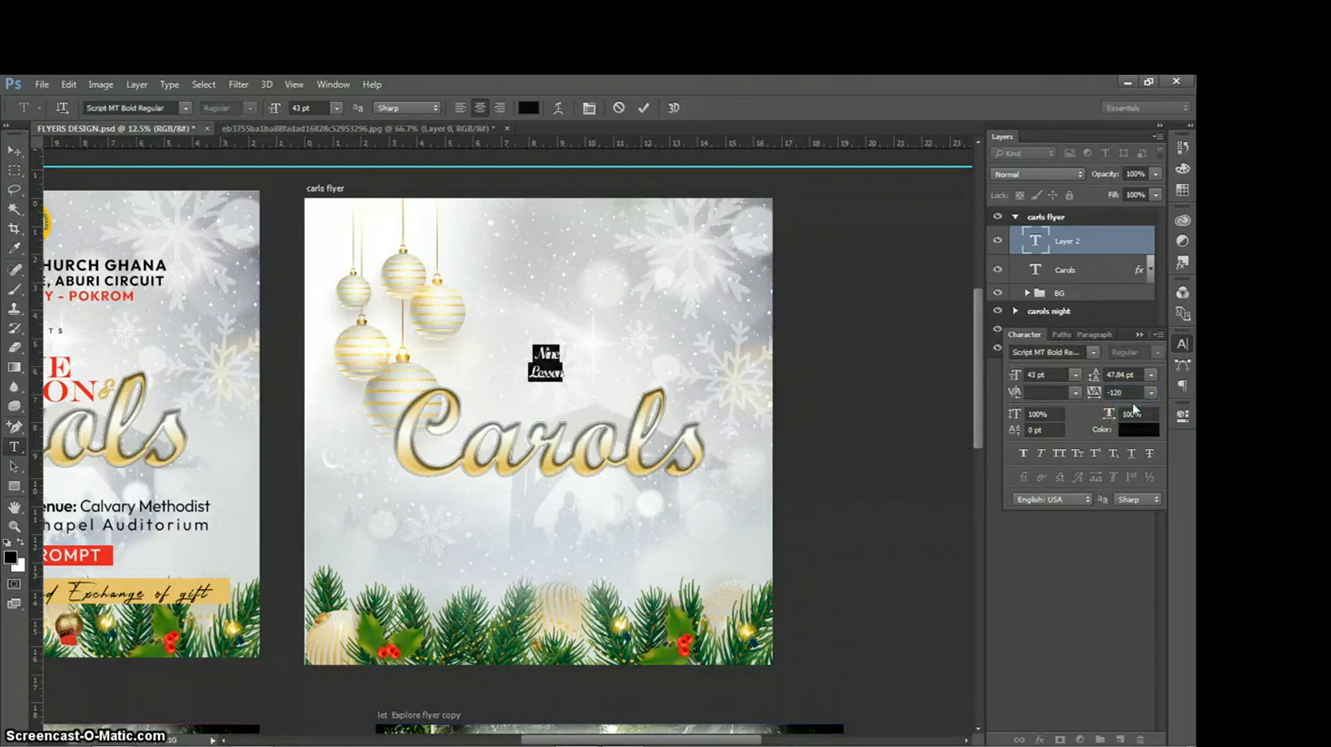
- Reset the tracking of the Nine Lesson text to 0 and reduce its leading to 39.84 pt
left_click_drag(1124, 392, 1073, 393)
type("0")
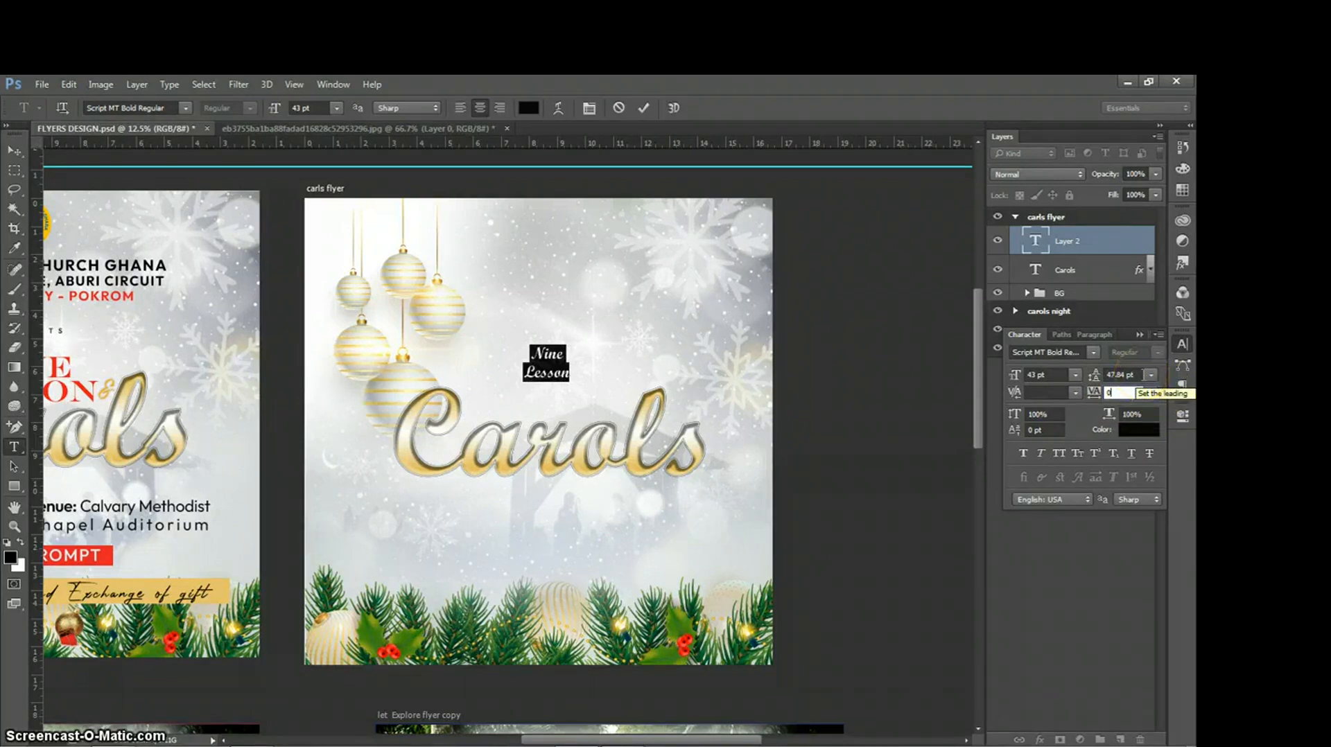
key("ctrl+z")
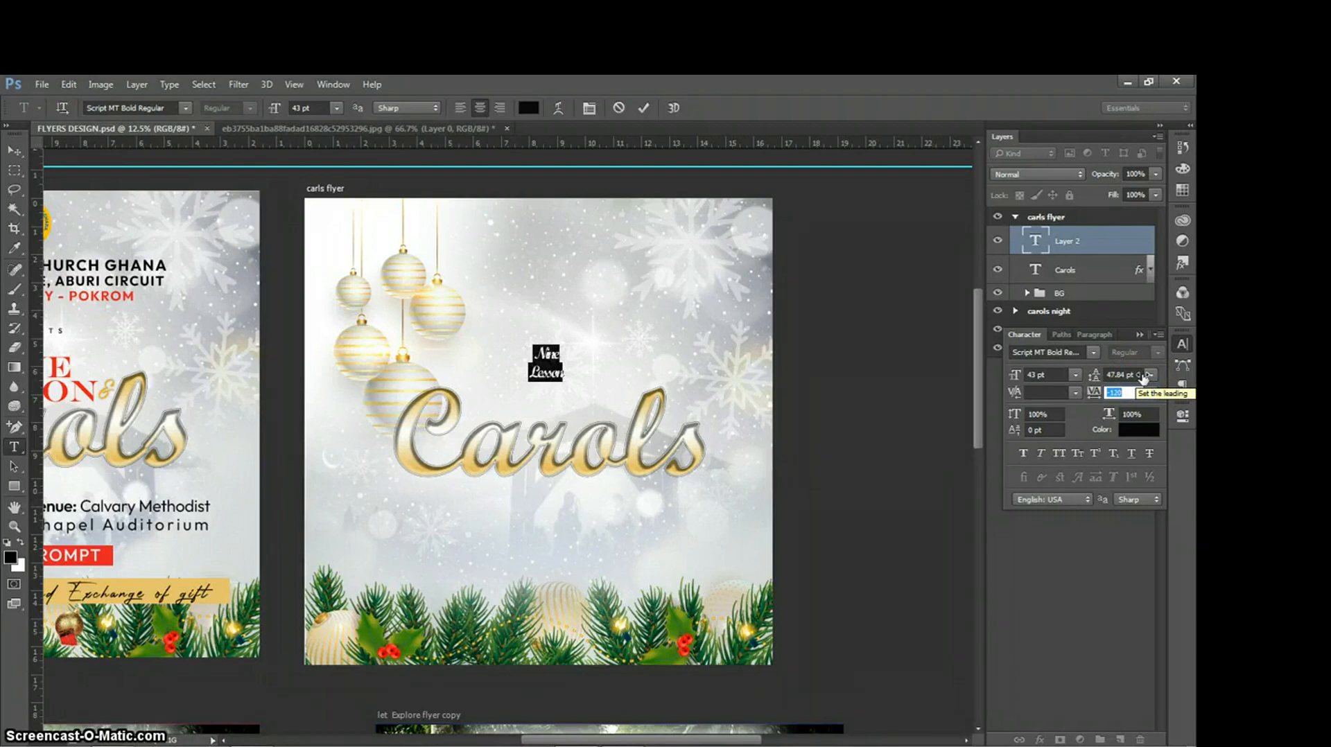
key("ctrl+z")
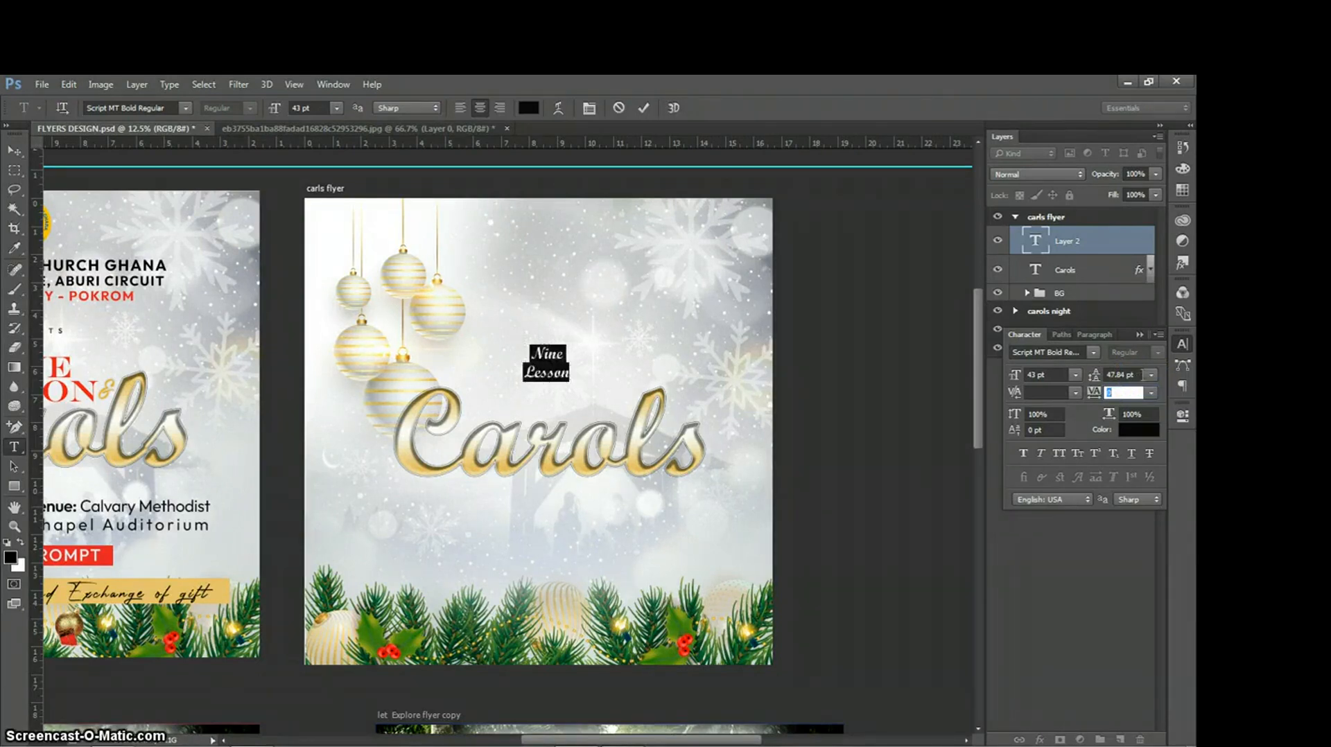
left_click(1143, 377)
key("Down")
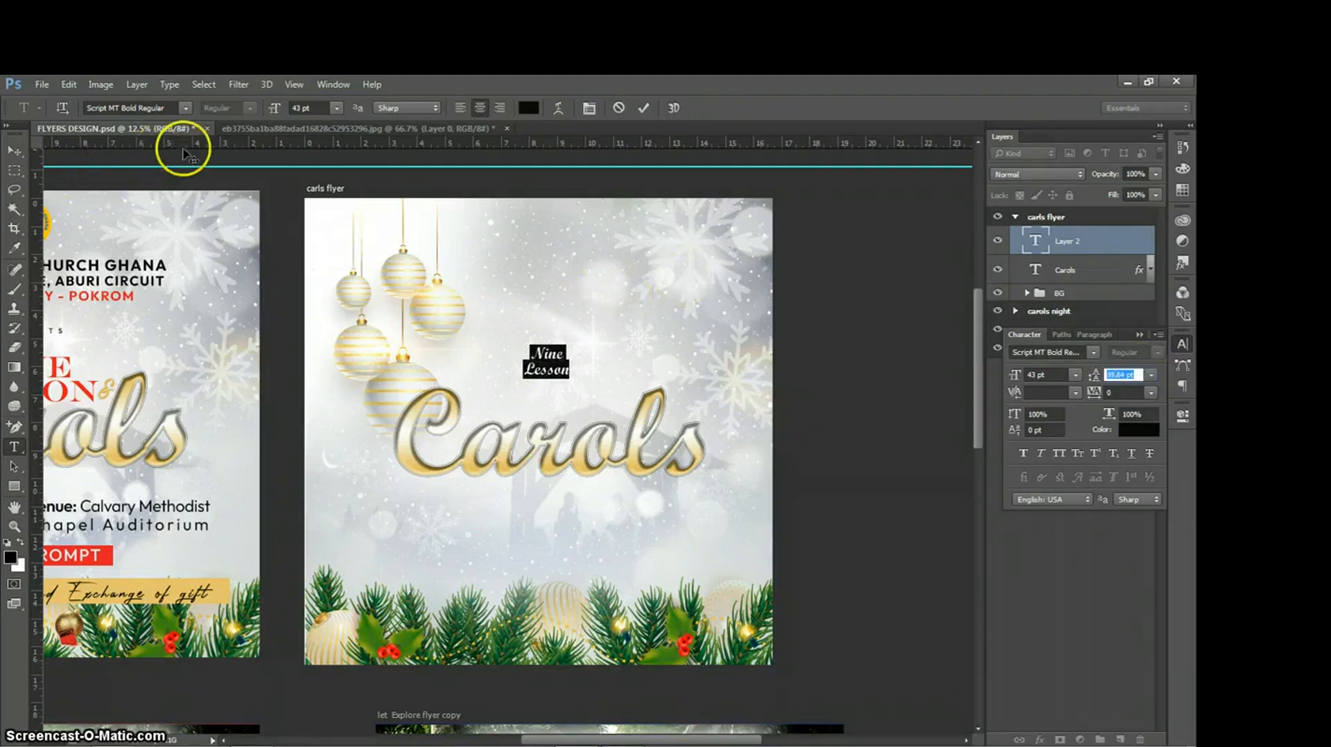
- Change the Nine Lesson text from the script font to Outfit Semi Bold
left_click(175, 110)
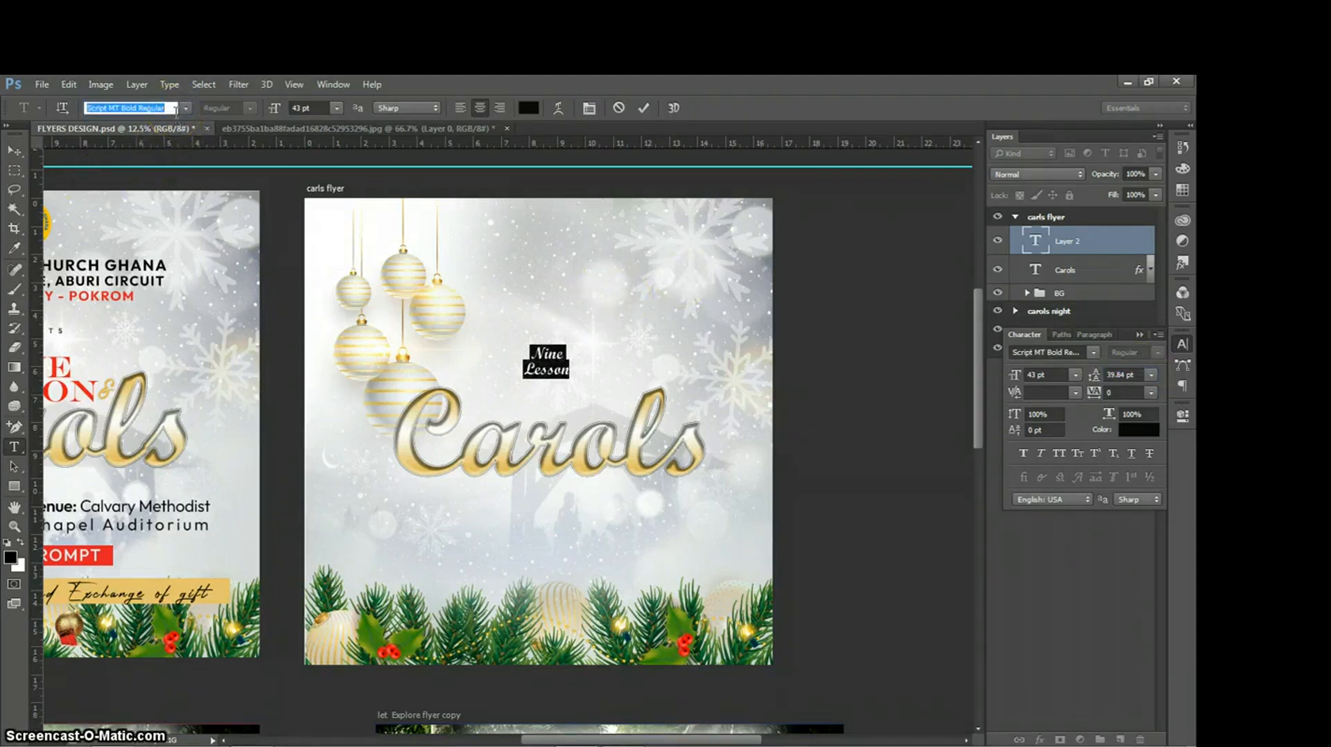
type("o")
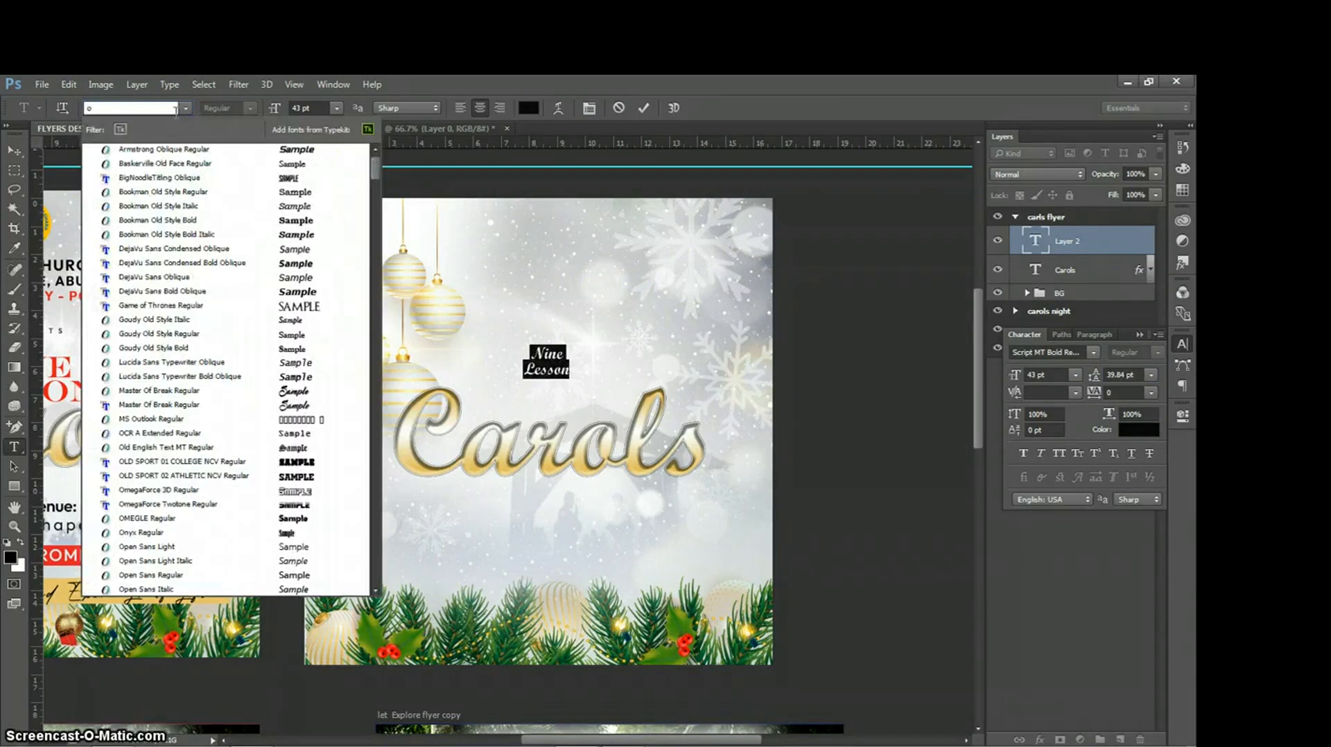
type("ut")
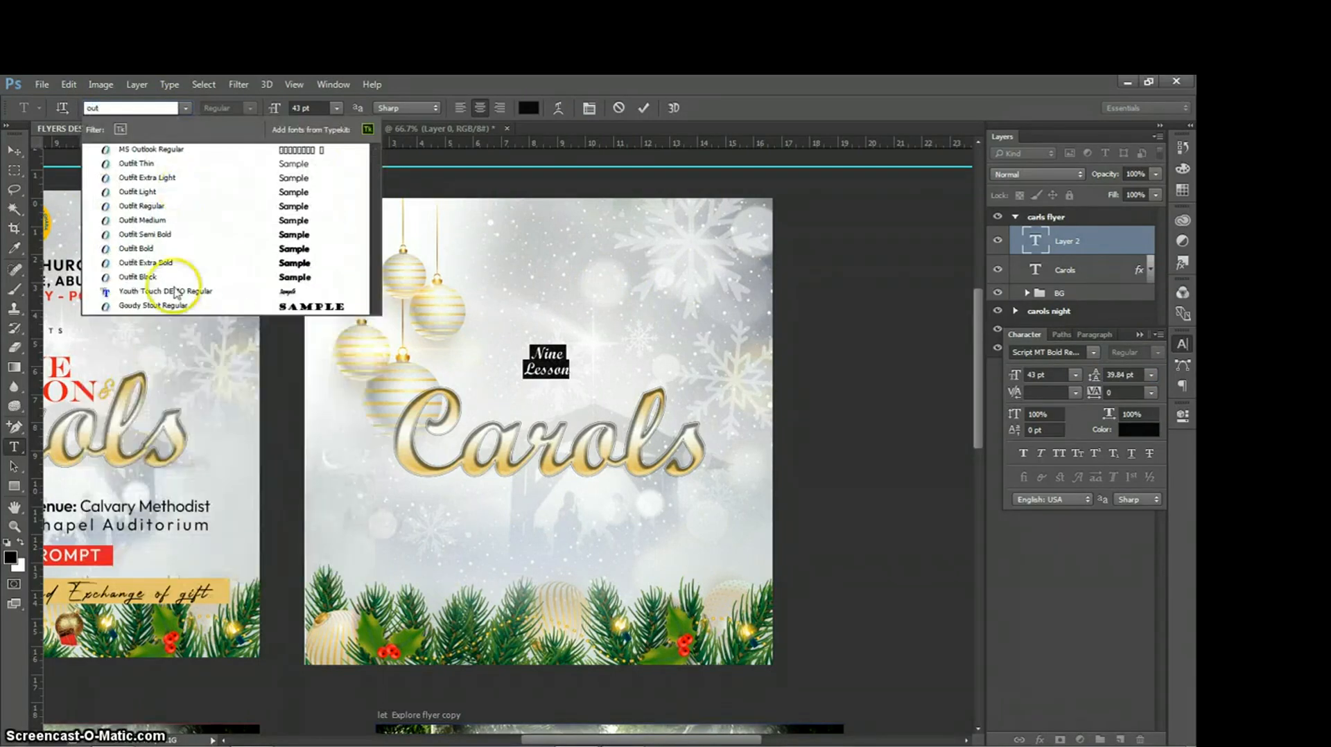
left_click(161, 237)
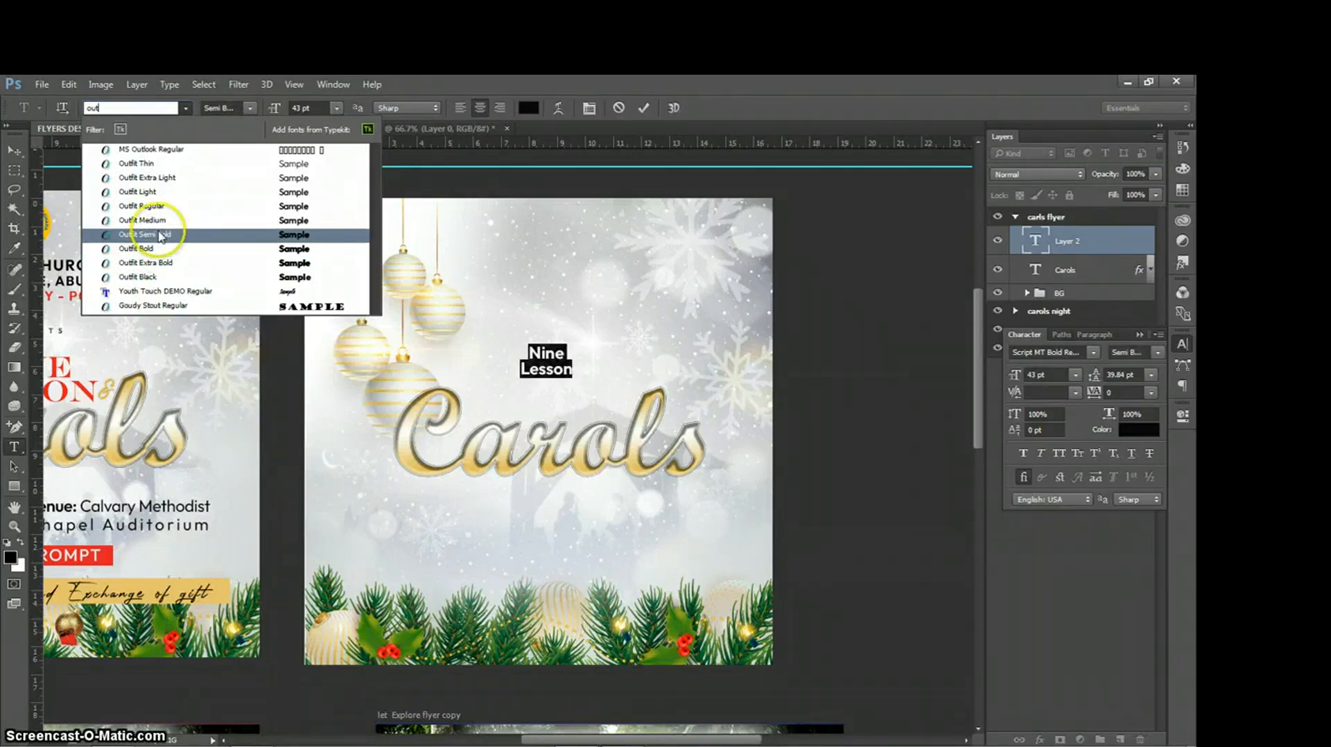
- Move the Nine Lesson text down and slightly left, onto the upper middle part of the Carols title
left_click_drag(503, 302, 488, 346)
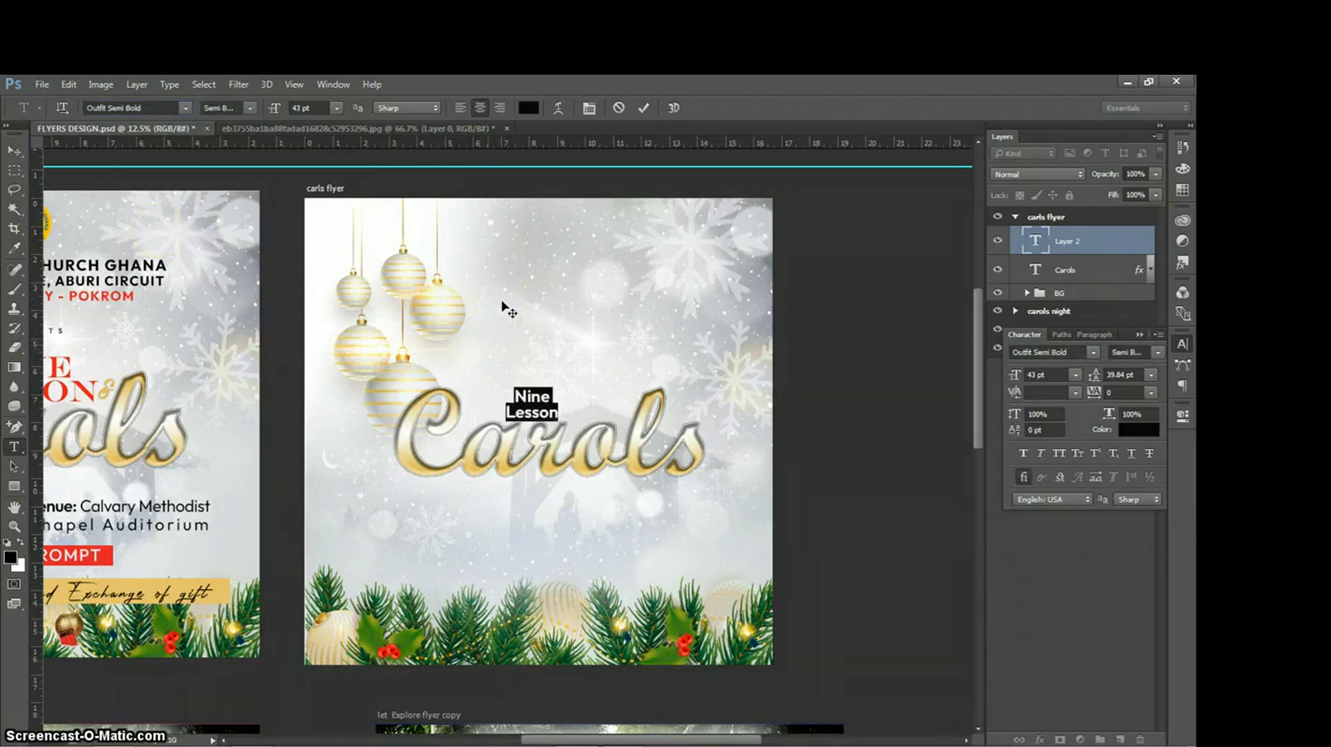
key("Up")
key("Up")
key("Up")
key("Up")
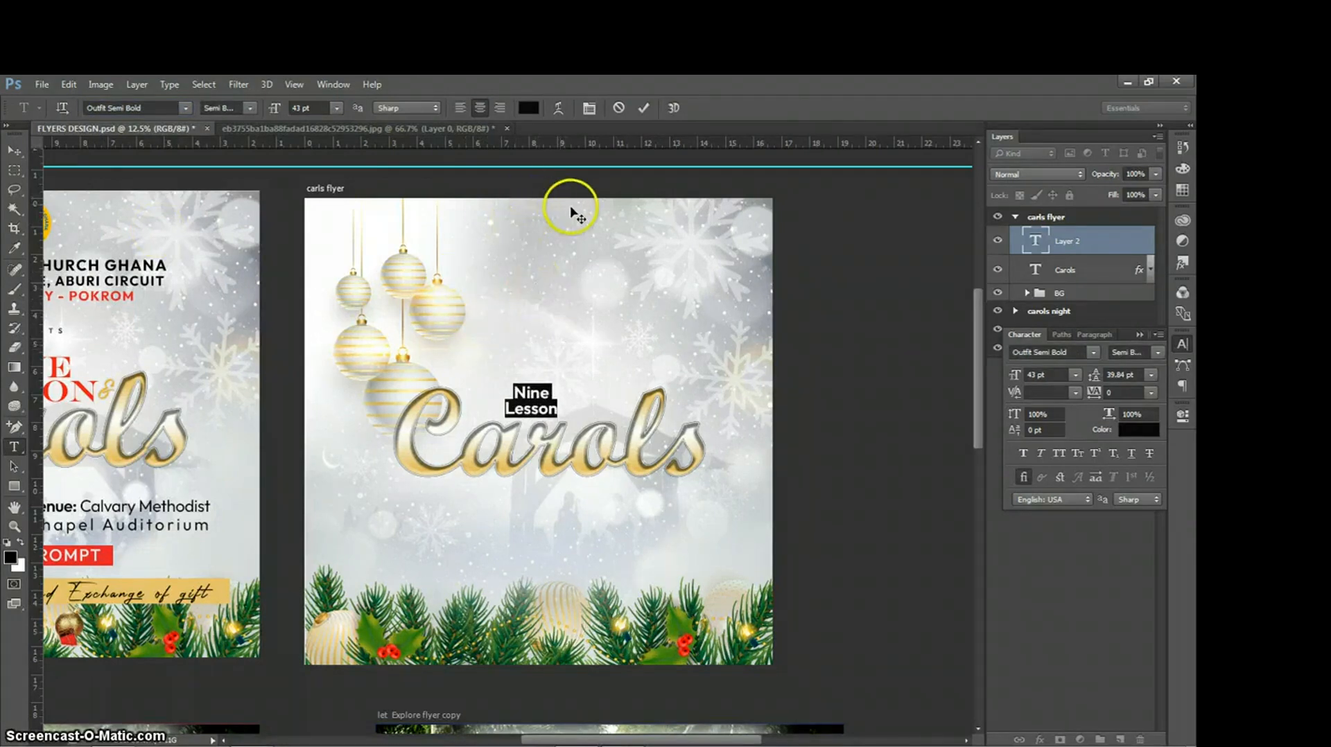
- Change the font of the Nine Lesson text to Times New Roman Bold
left_click(187, 108)
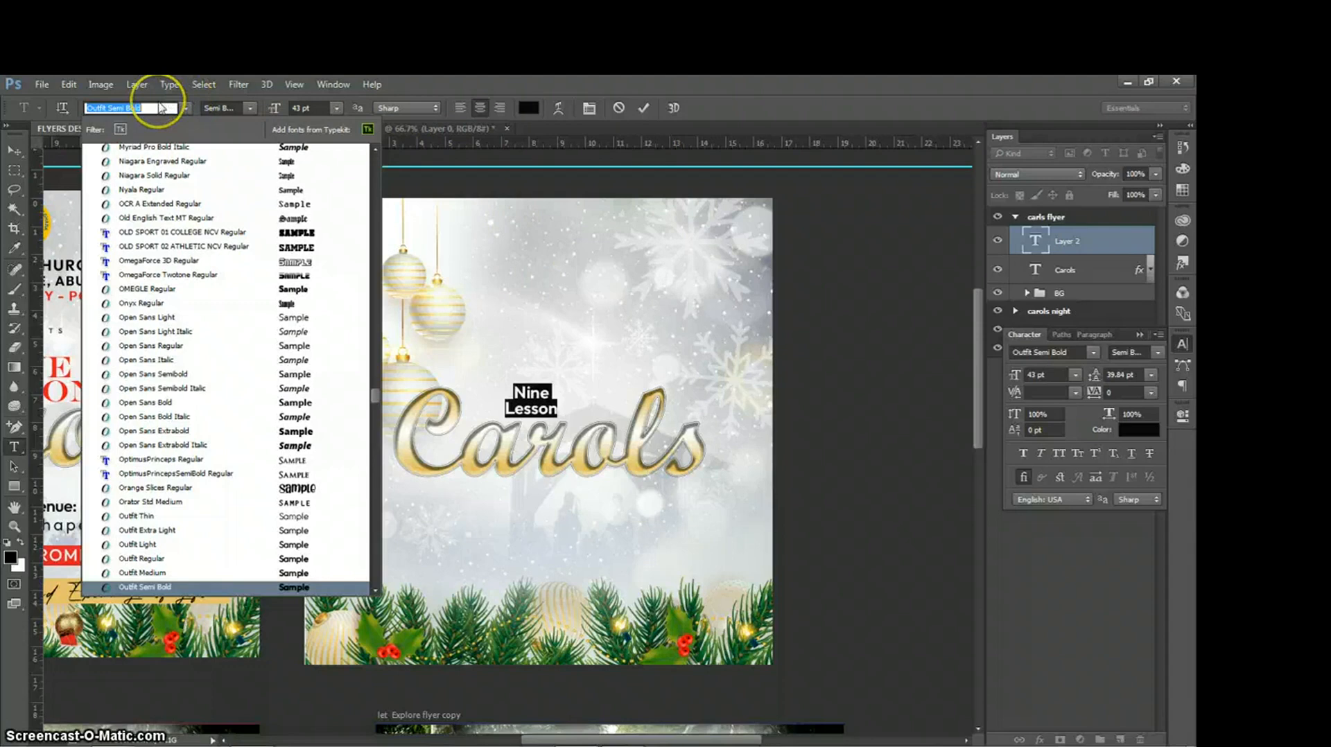
type("t")
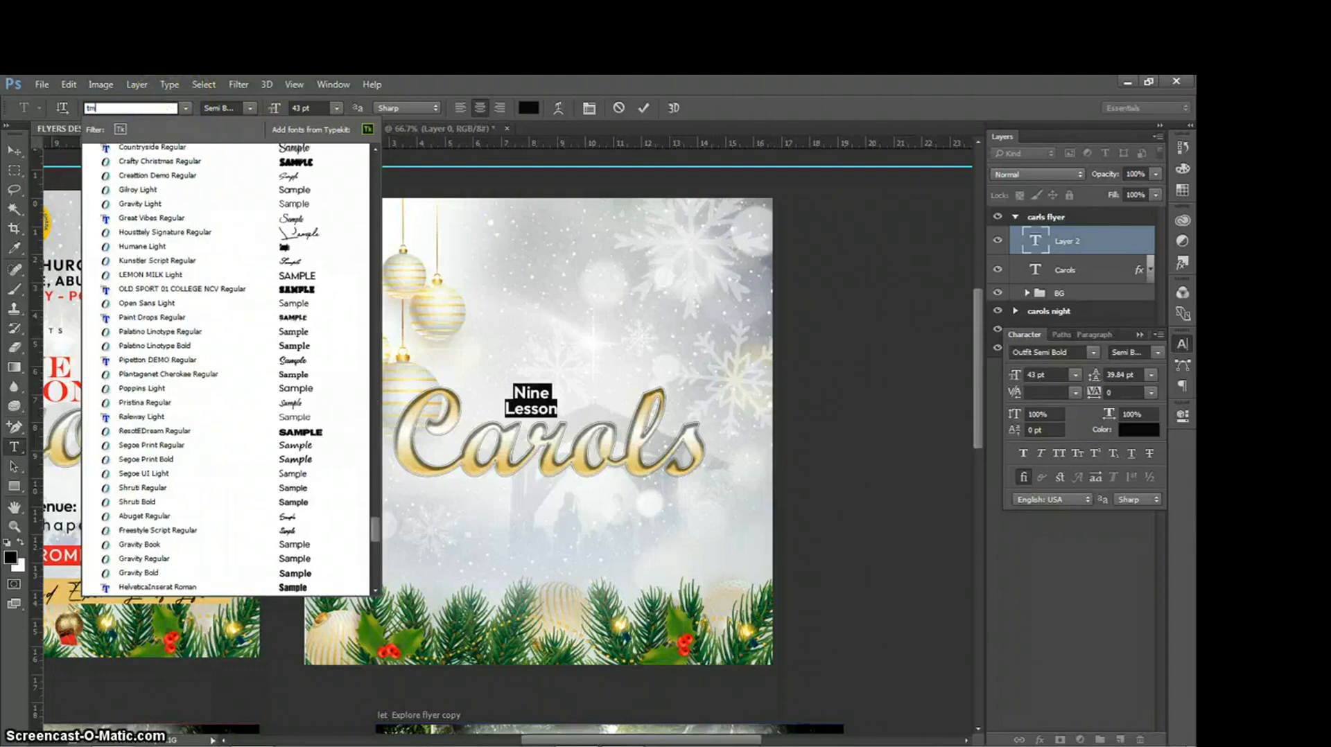
type("m")
key("BackSpace")
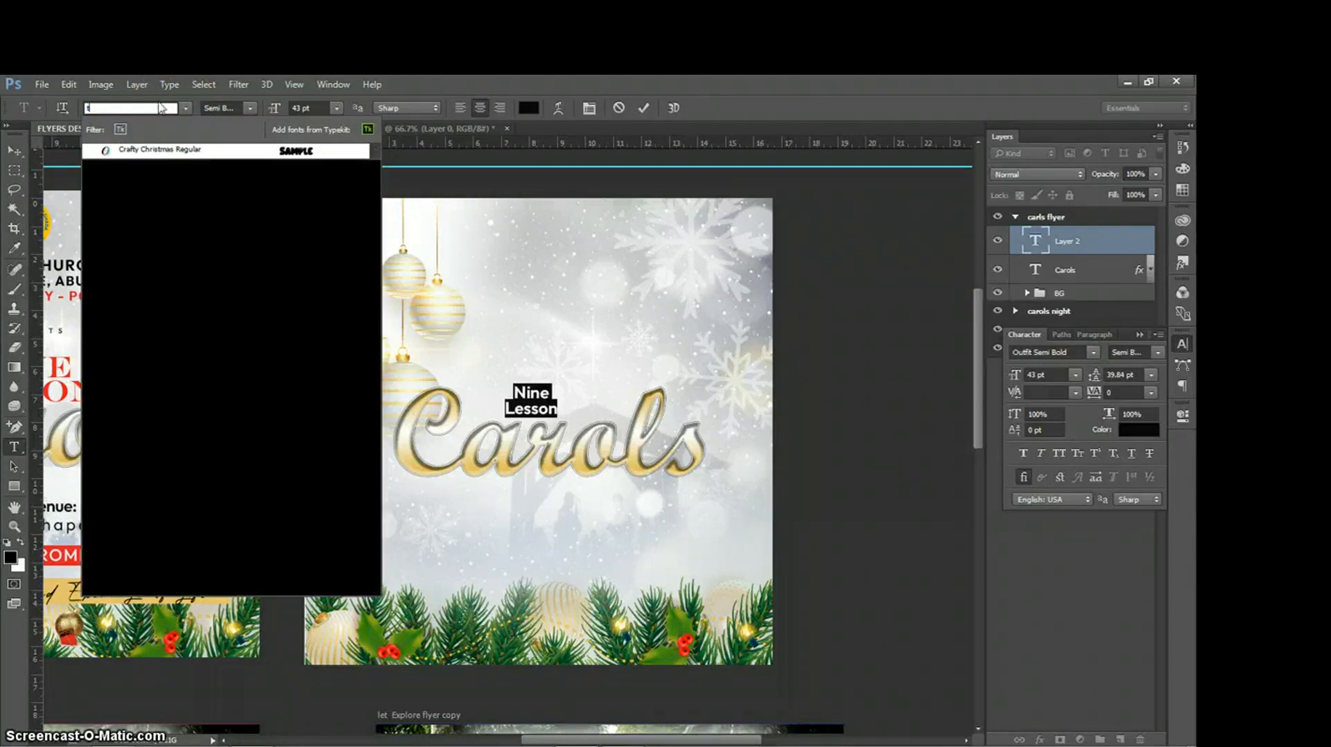
type("im")
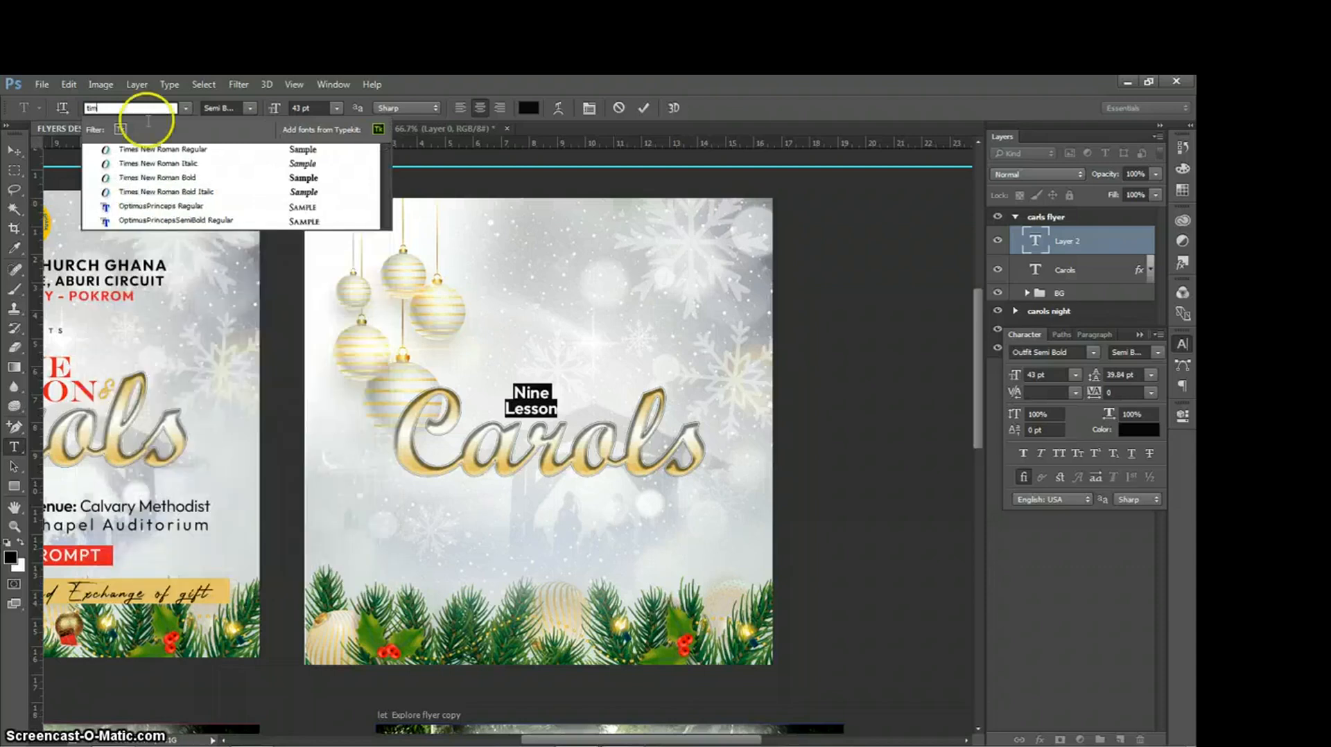
left_click(153, 181)
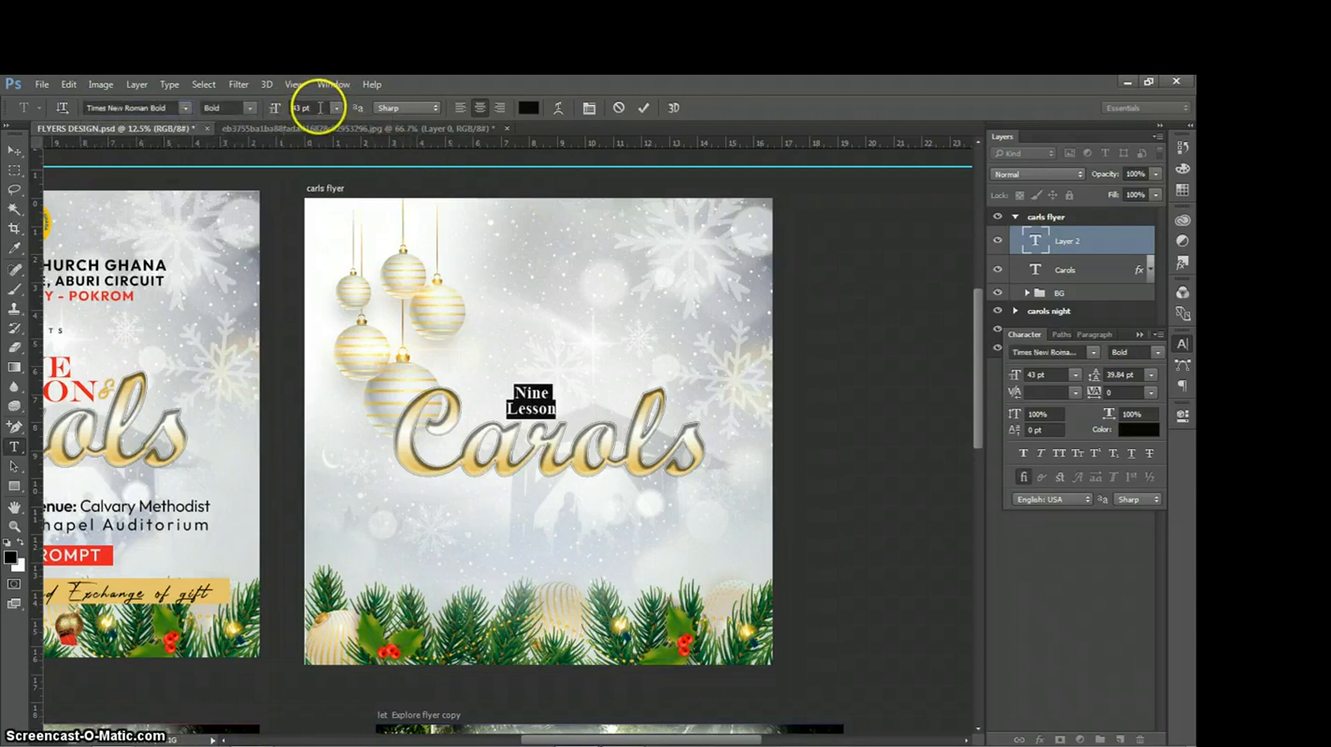
- Recolor the Nine Lesson text red (#e81111) by sampling the holly berries on the flyer, and commit the text edit
left_click(530, 108)
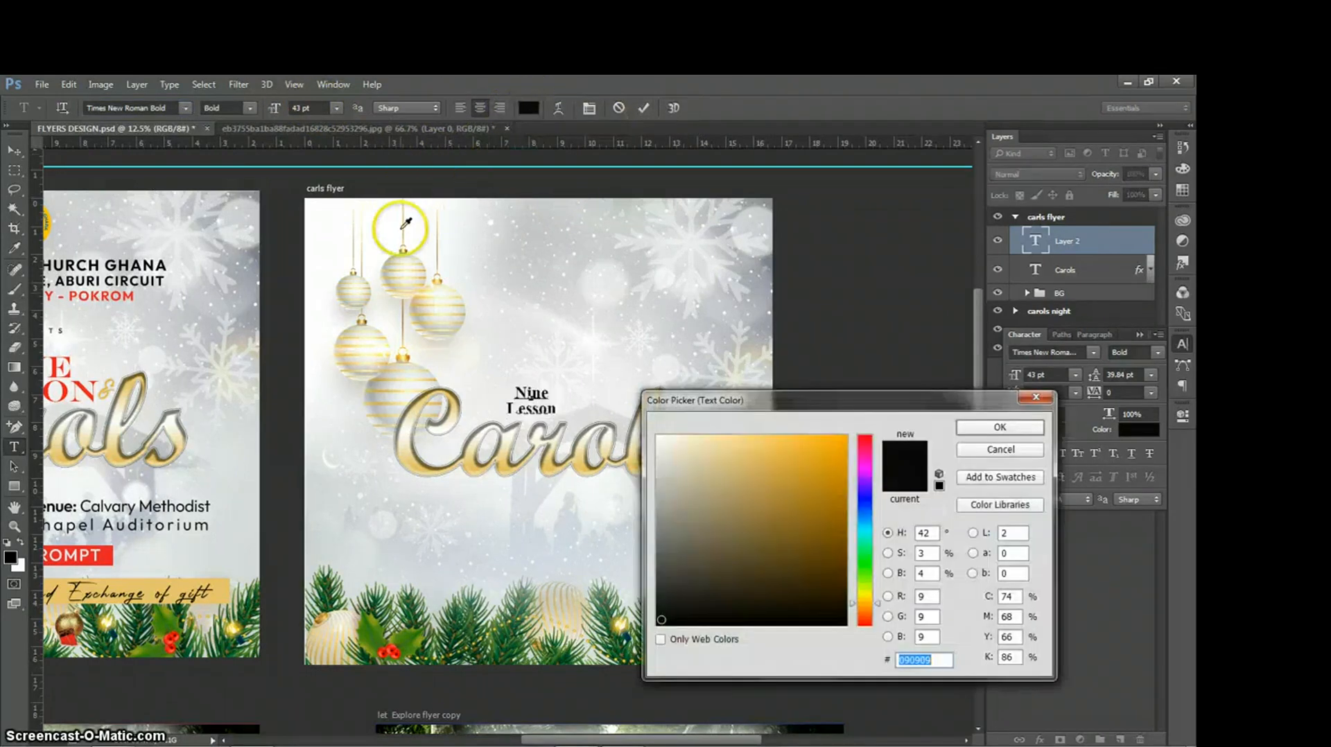
left_click_drag(364, 628, 407, 639)
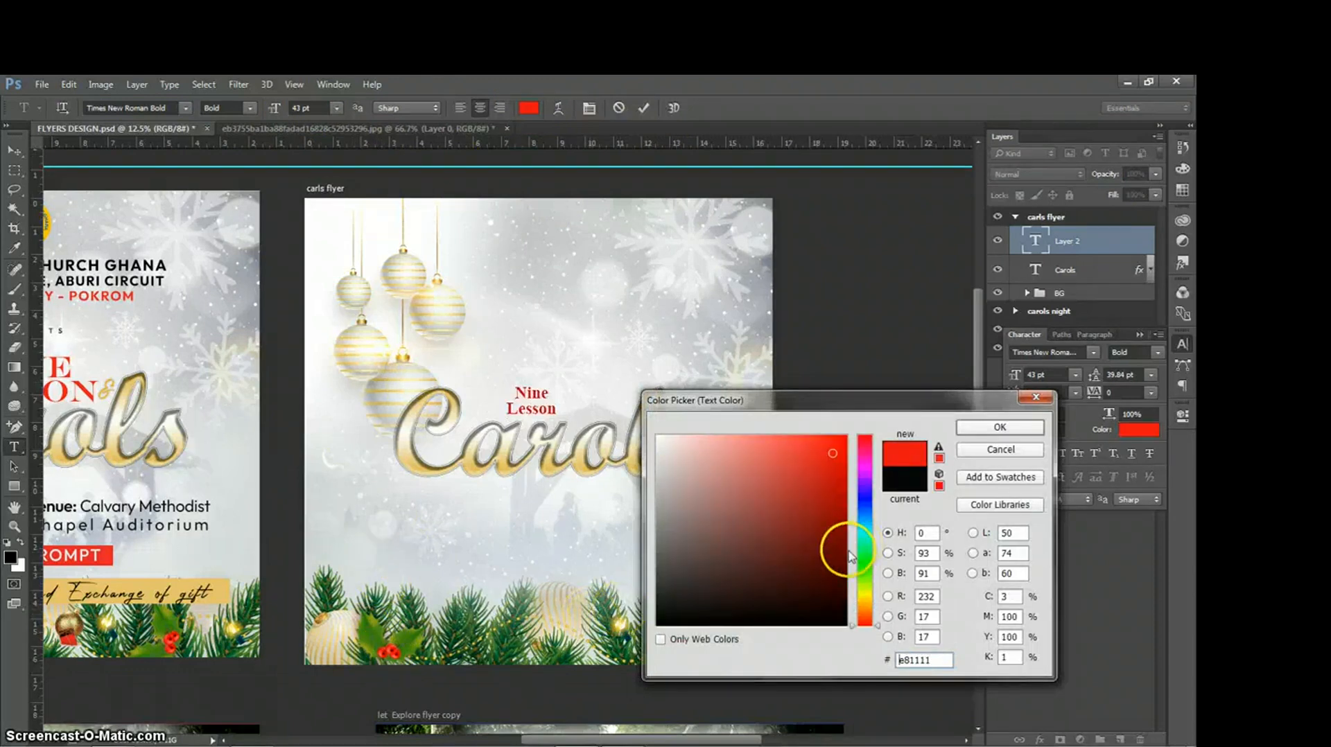
left_click(975, 430)
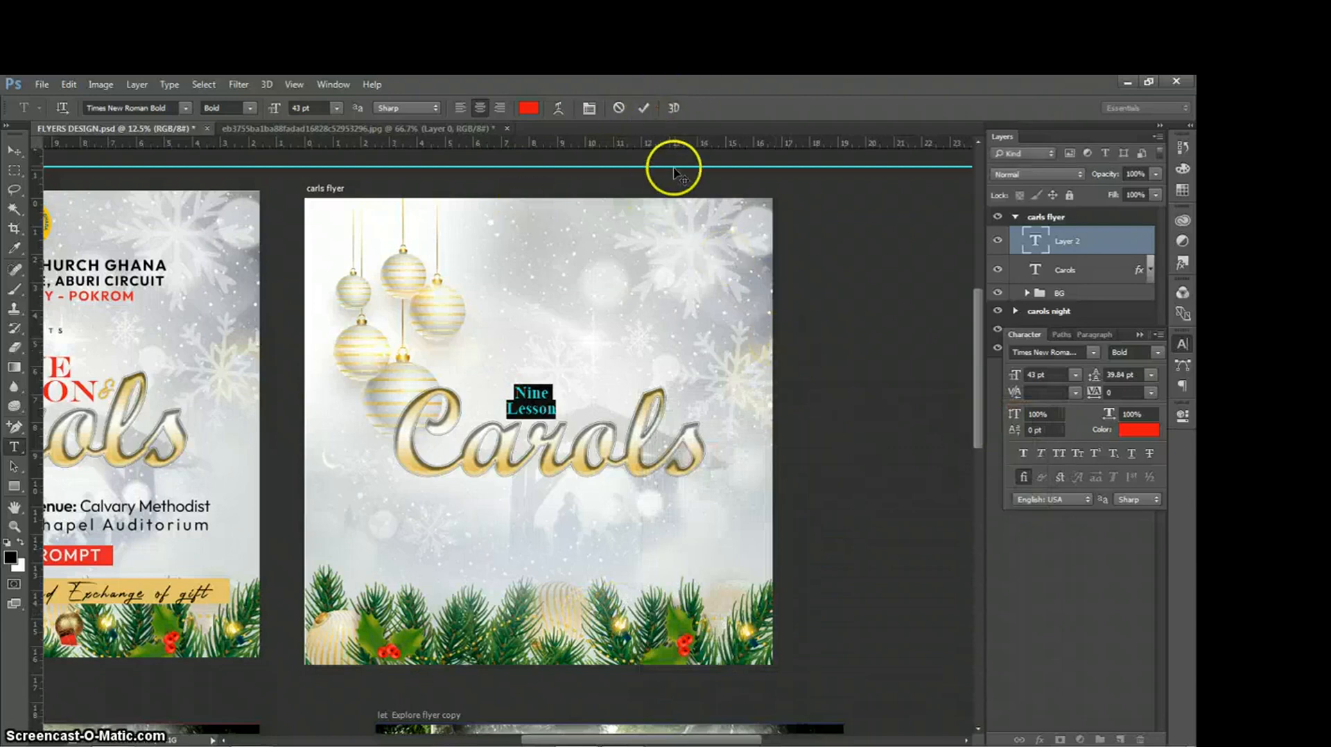
left_click(642, 108)
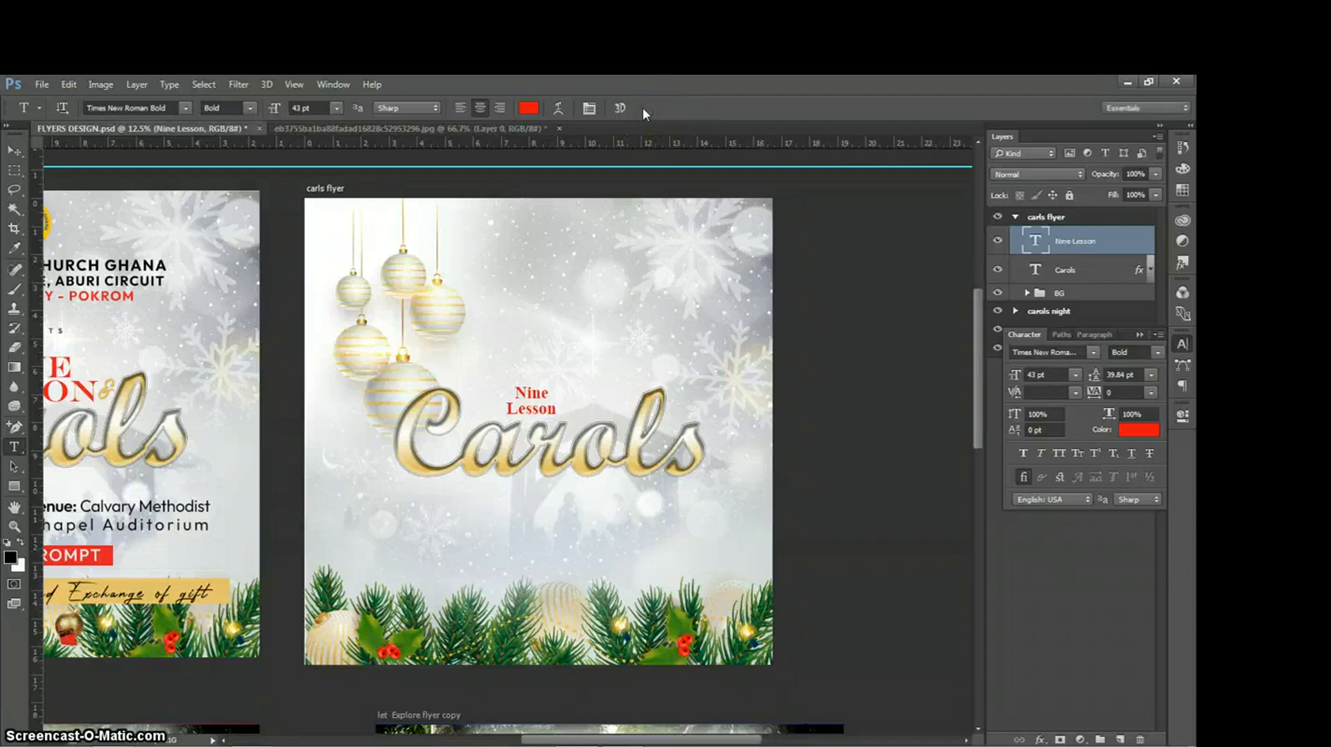
key("v")
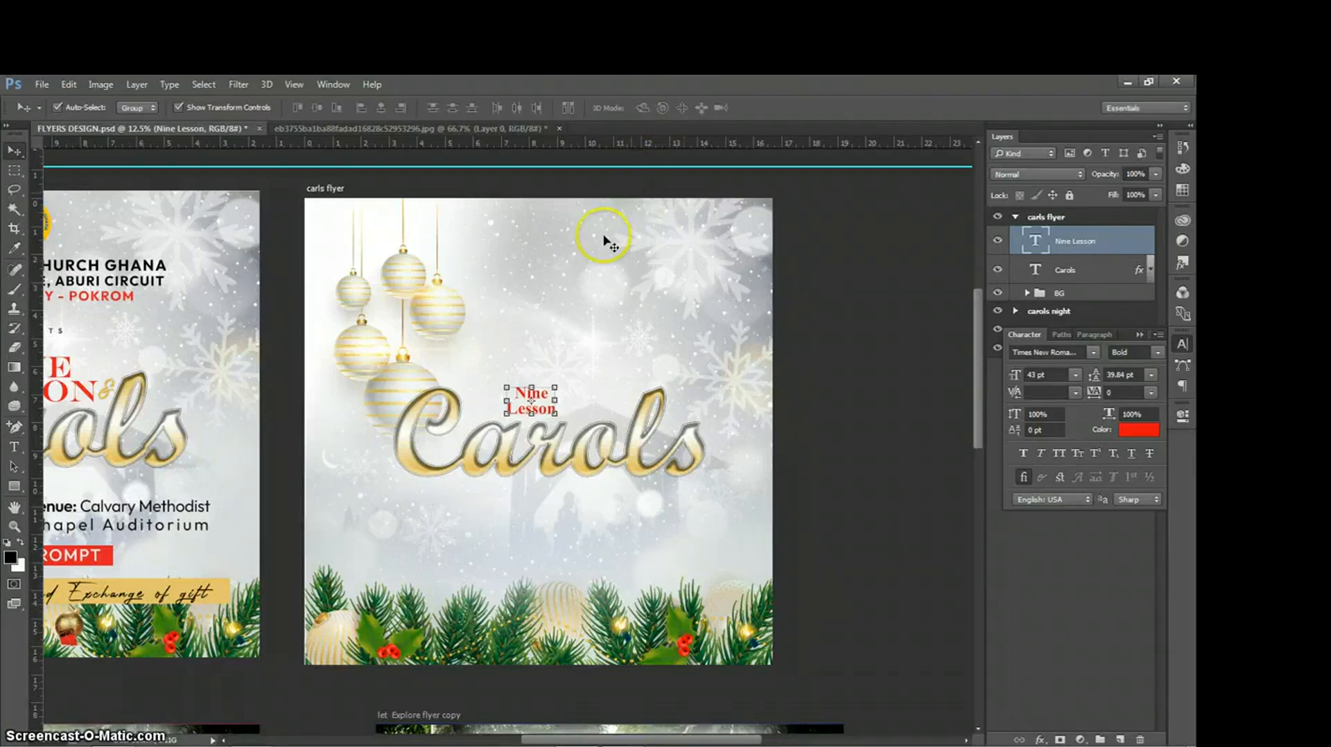
left_click(510, 402)
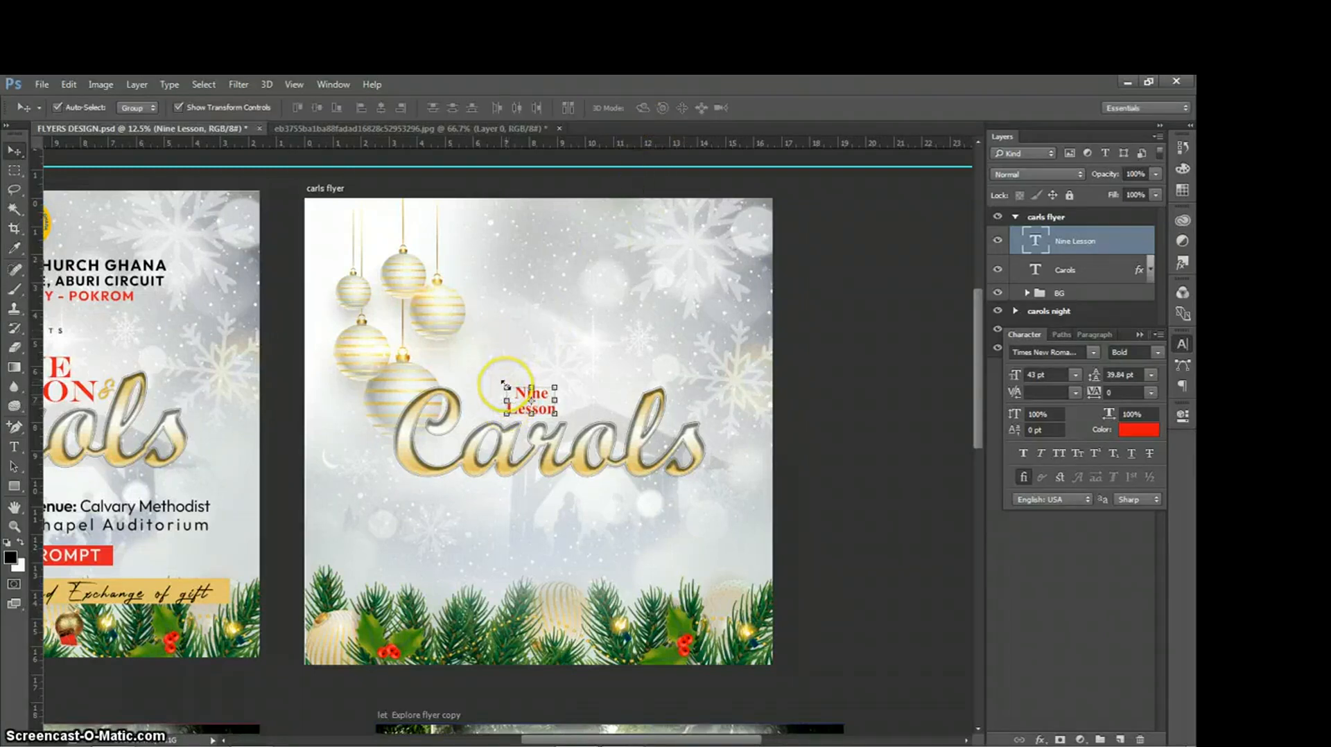
left_click(506, 386)
left_click_drag(503, 382, 497, 383)
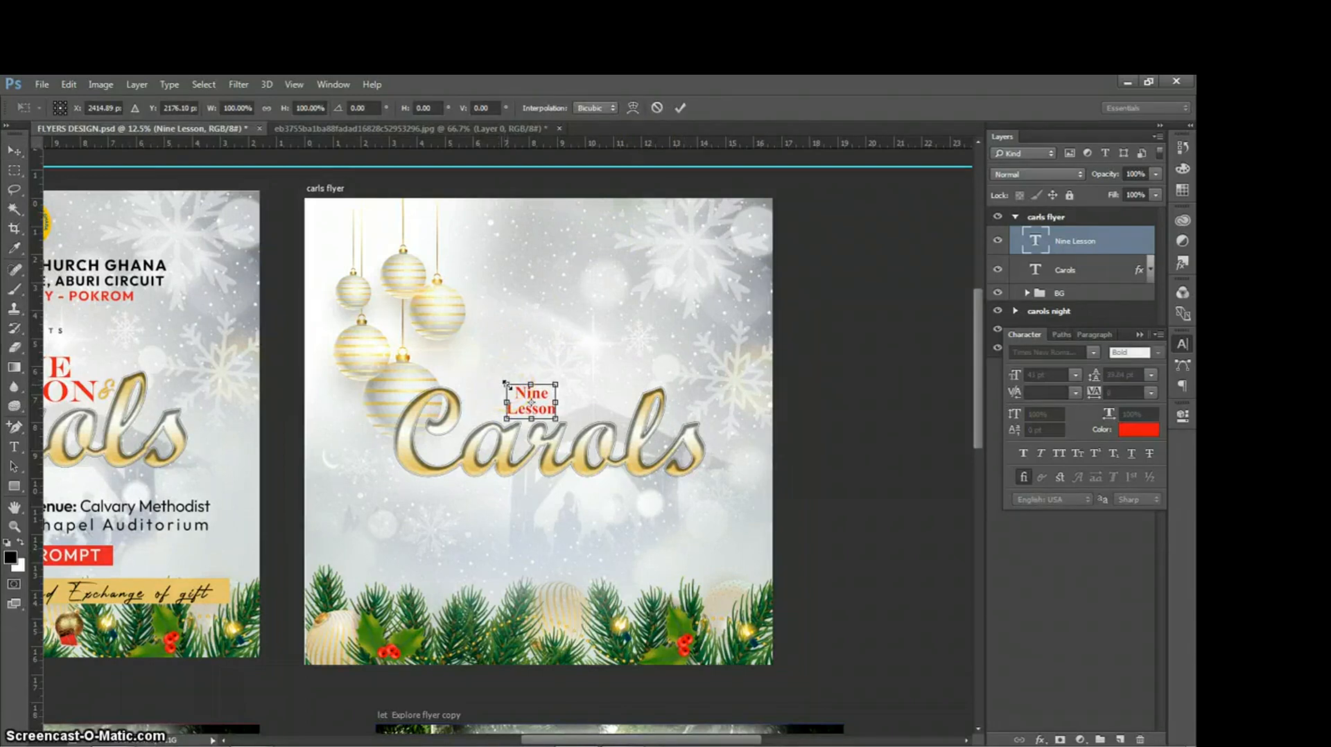
left_click_drag(510, 394, 517, 397)
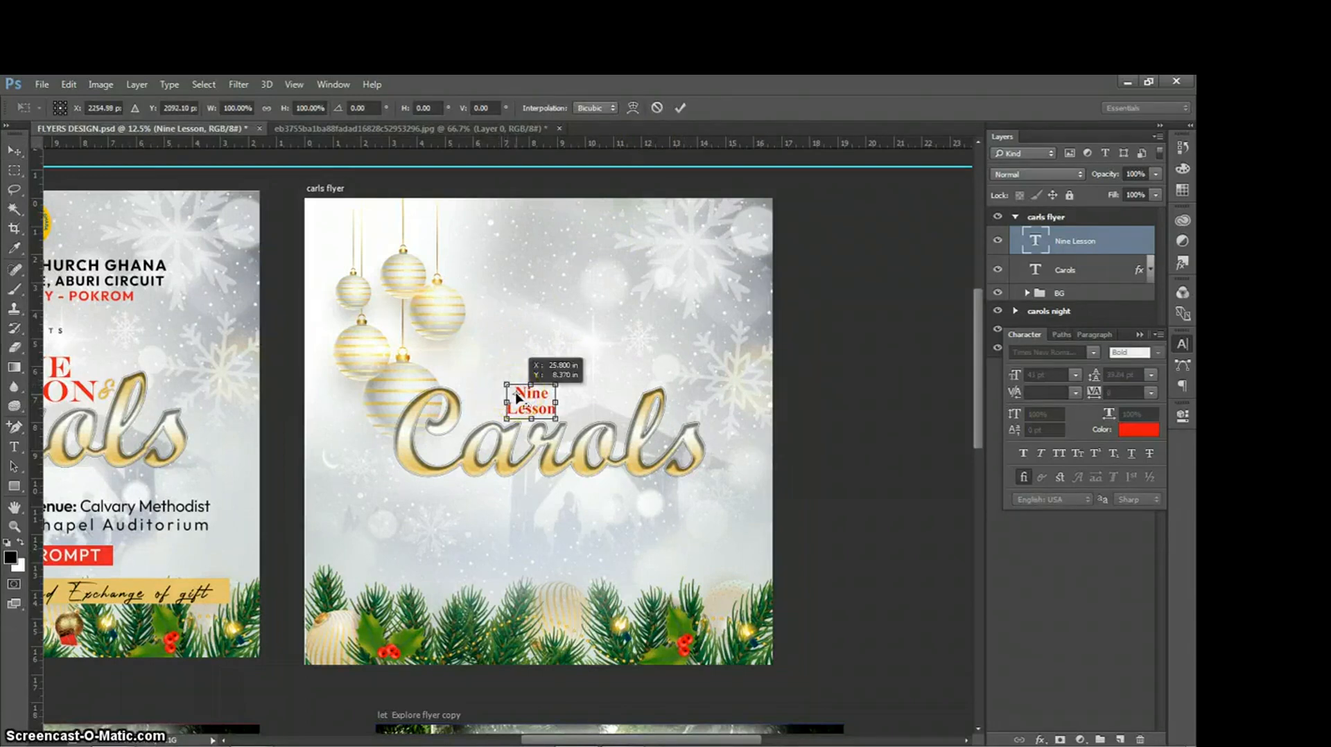
left_click(680, 109)
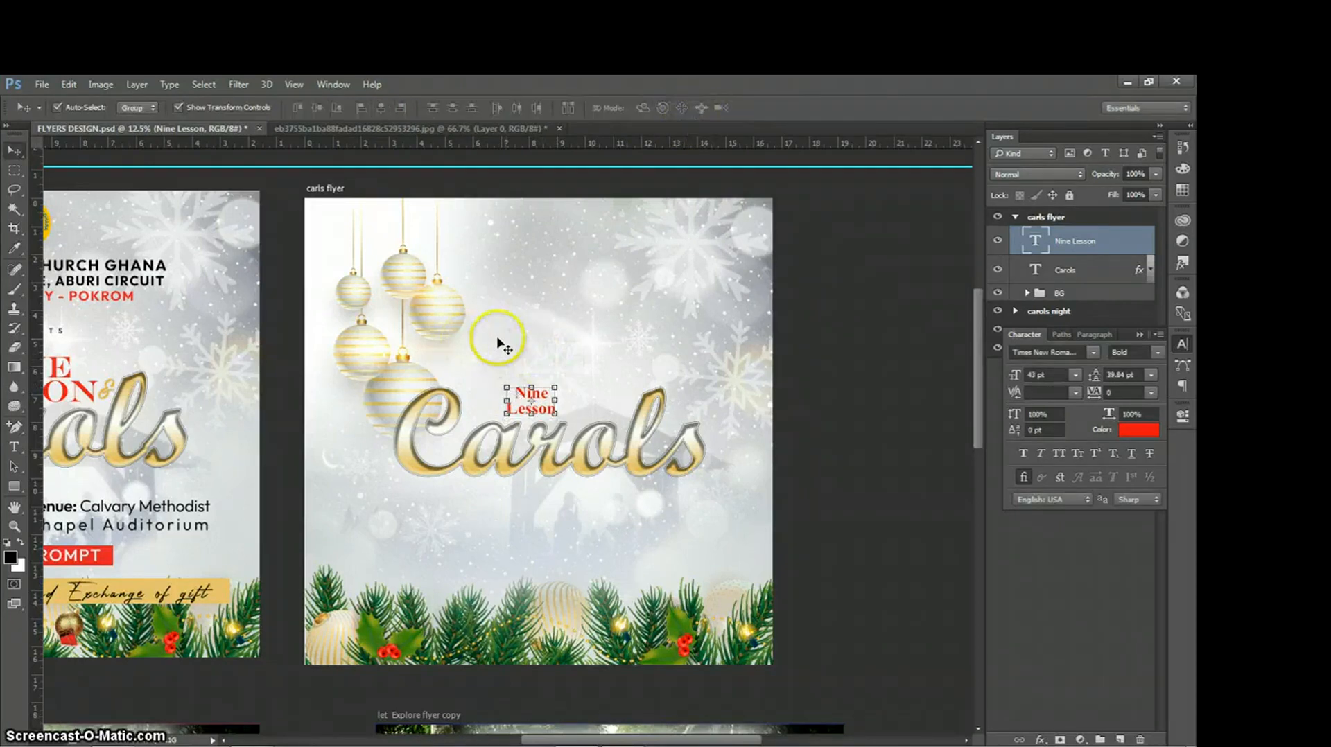
- Scale the Nine Lesson text up proportionally around its center to 331.62% and apply the transformation
key("ctrl+plus")
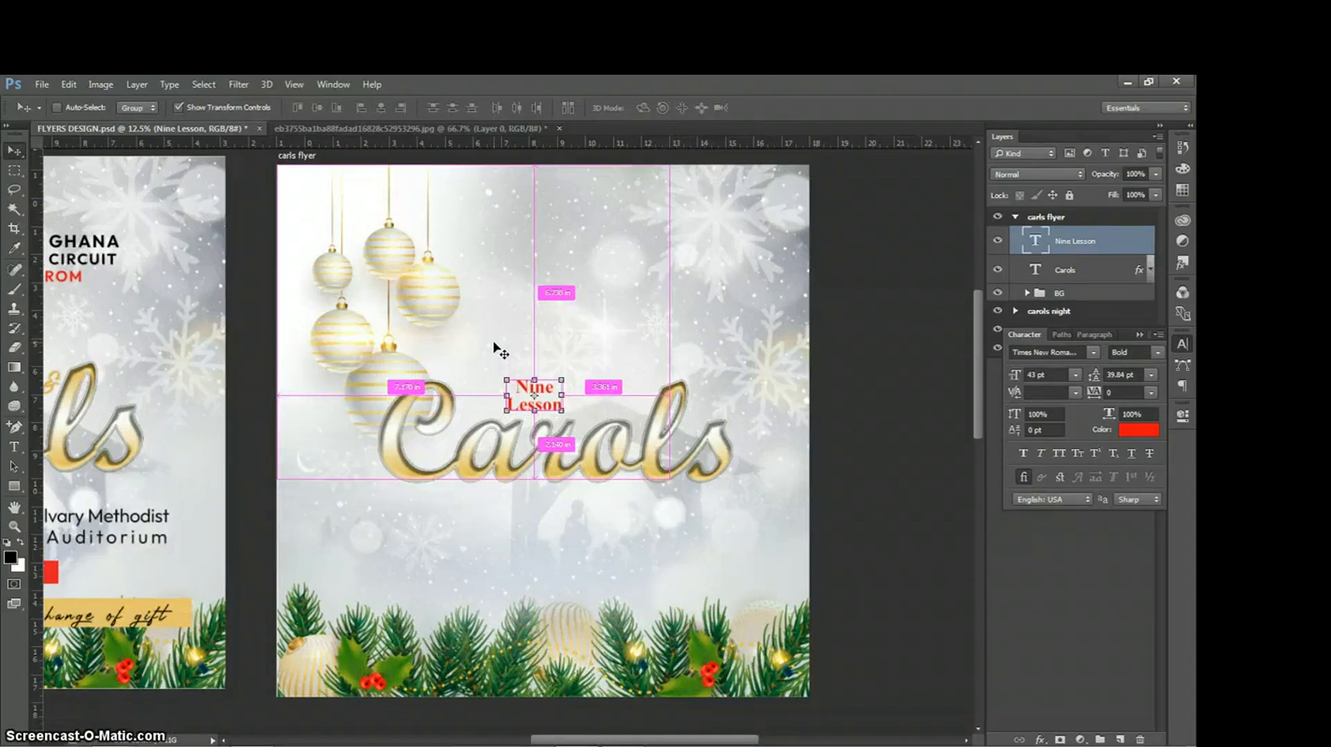
key("ctrl+plus")
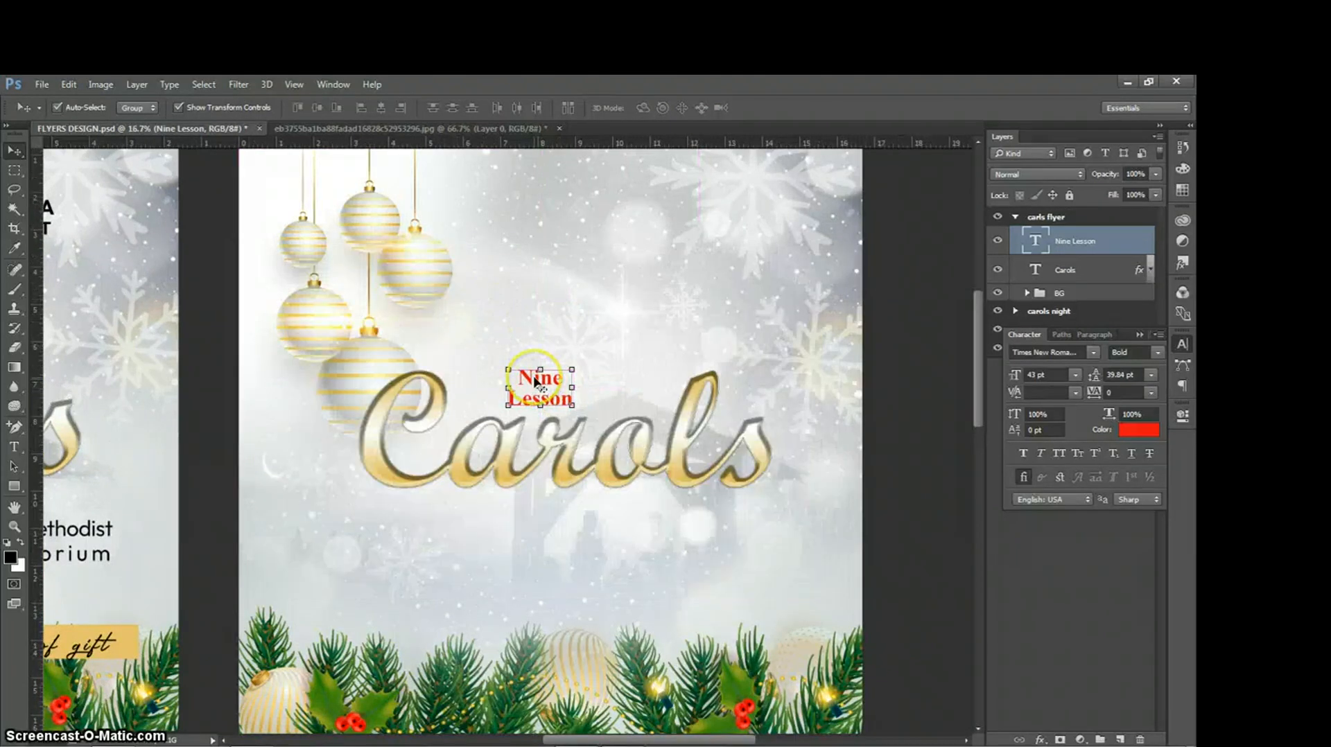
left_click(502, 374)
key("ctrl+t")
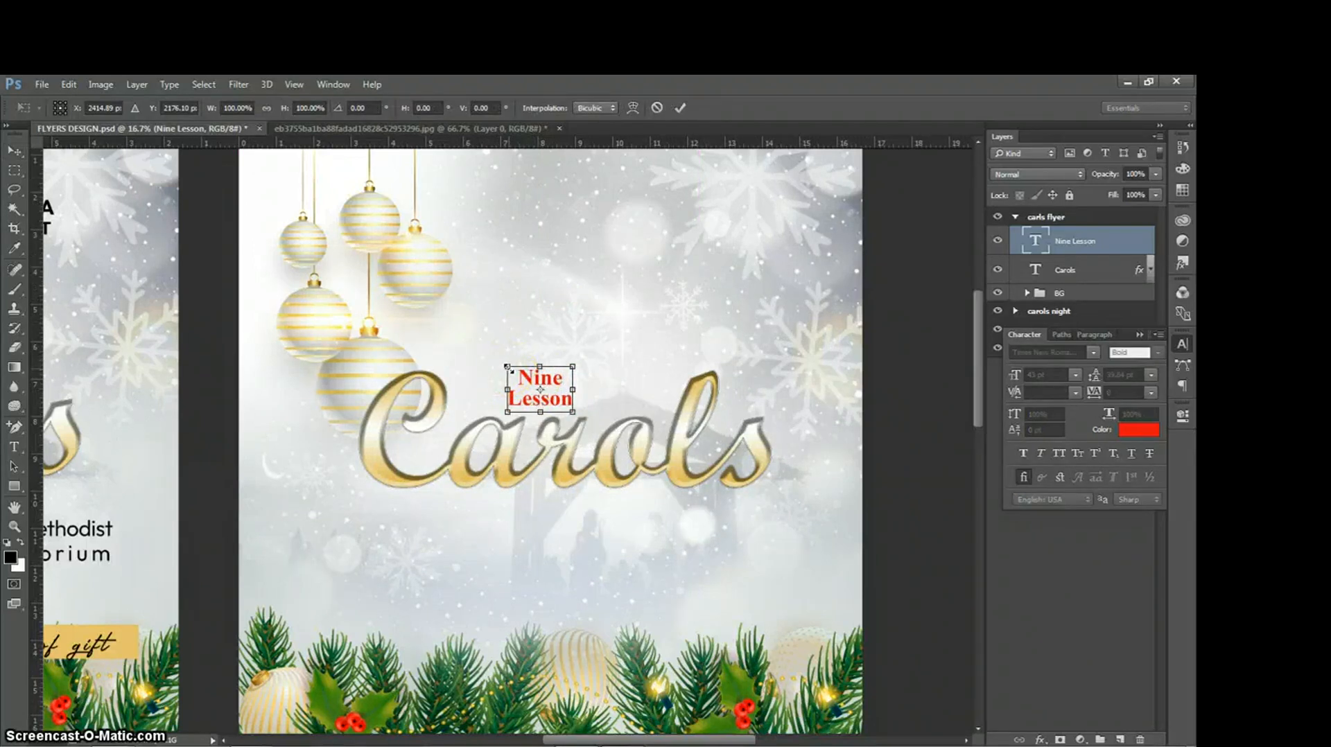
left_click_drag(508, 368, 431, 313)
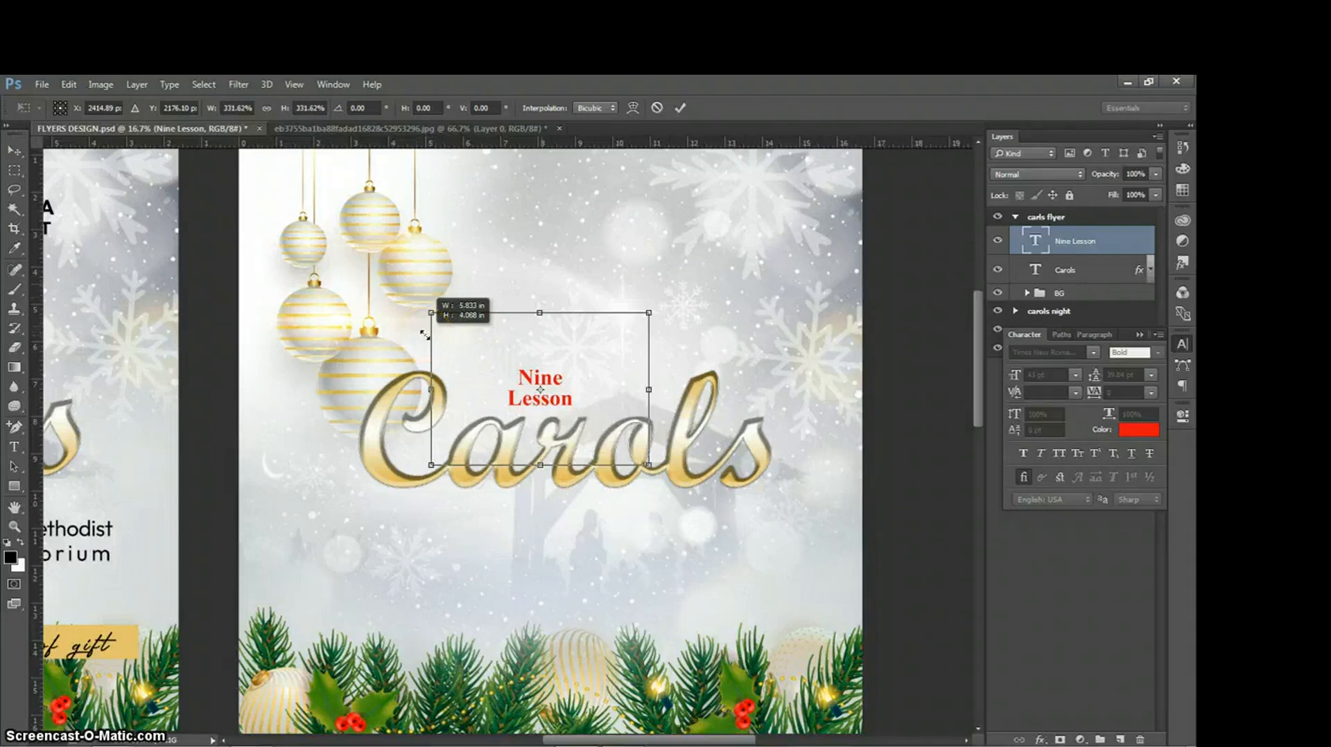
left_click(686, 109)
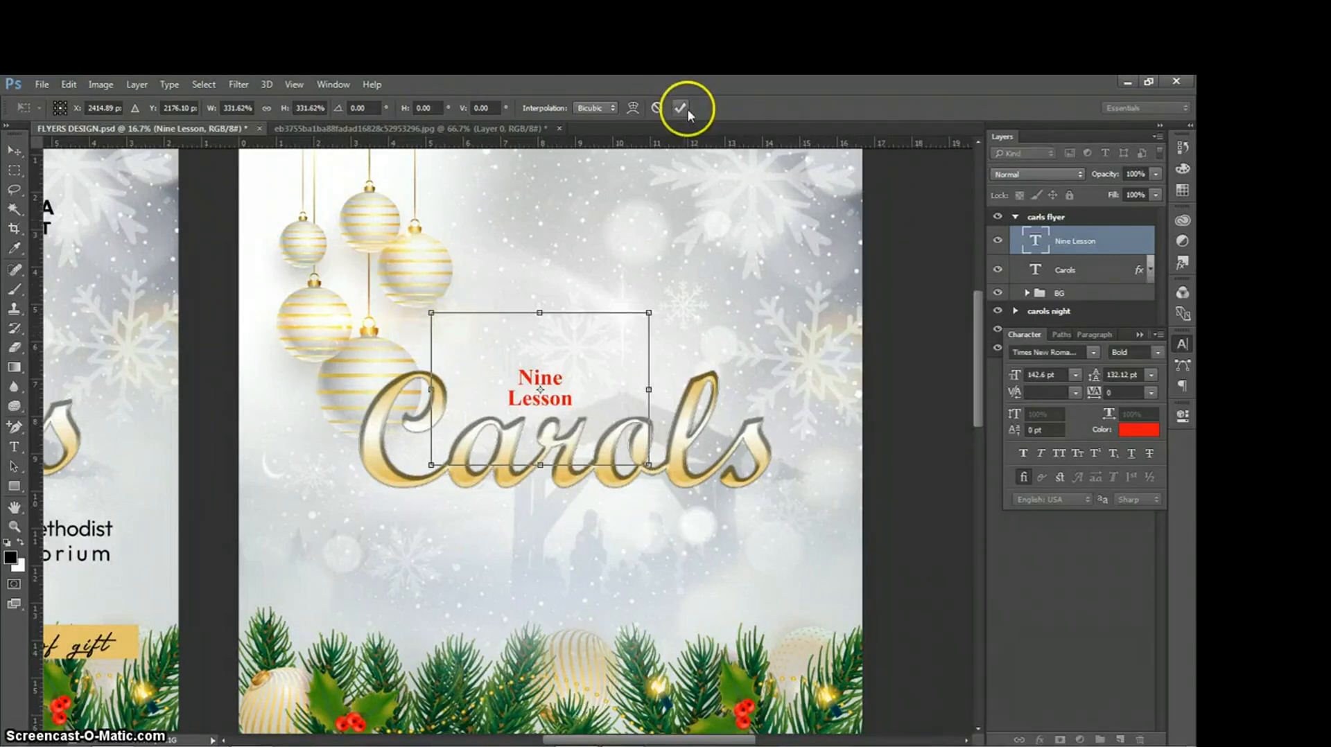
left_click(682, 107)
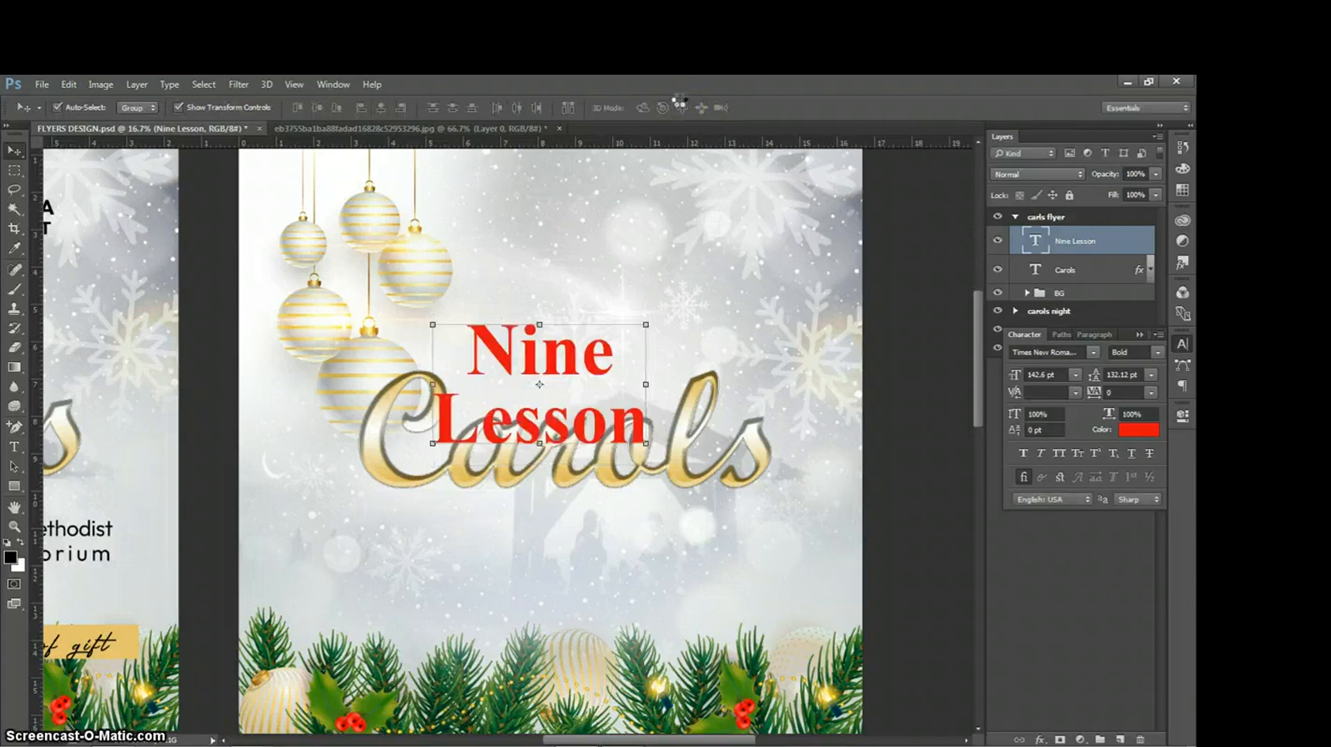
- Reduce the leading of the whole Nine Lesson text to 94.12 pt
left_click(492, 237)
key("t")
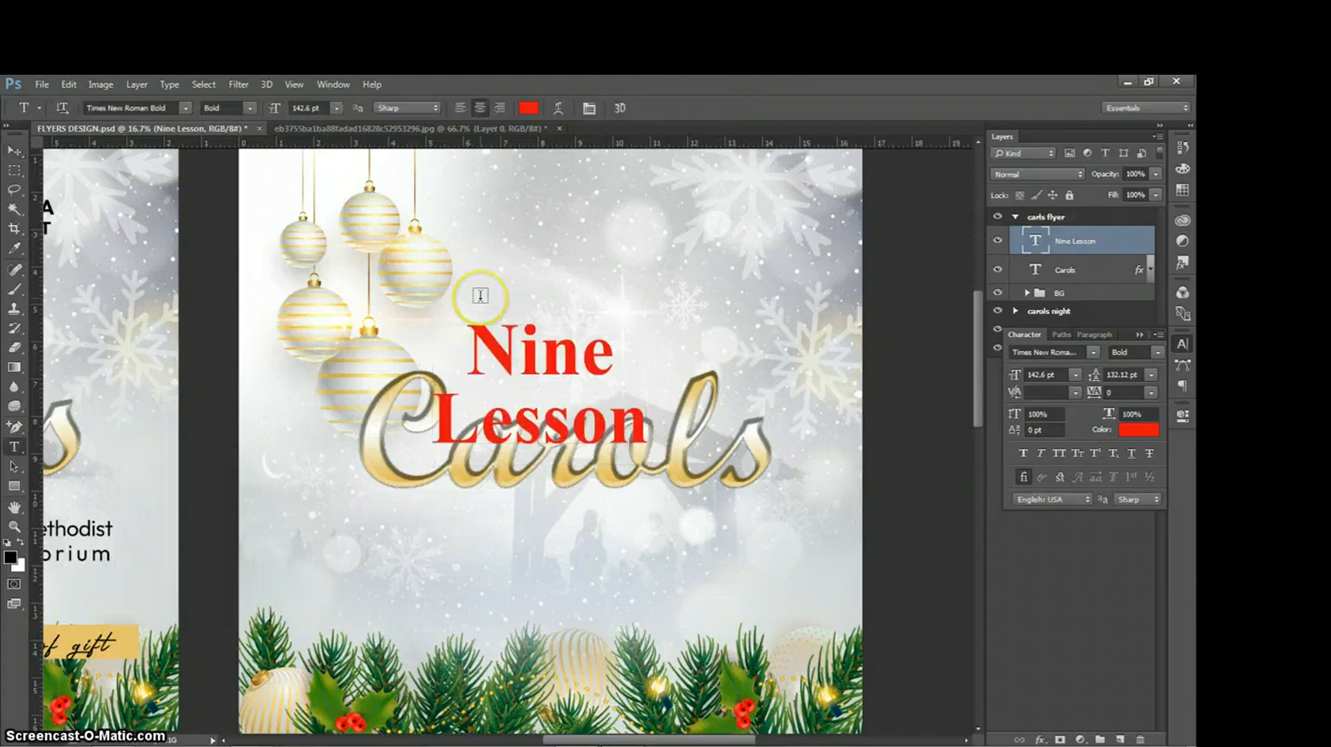
left_click(508, 395)
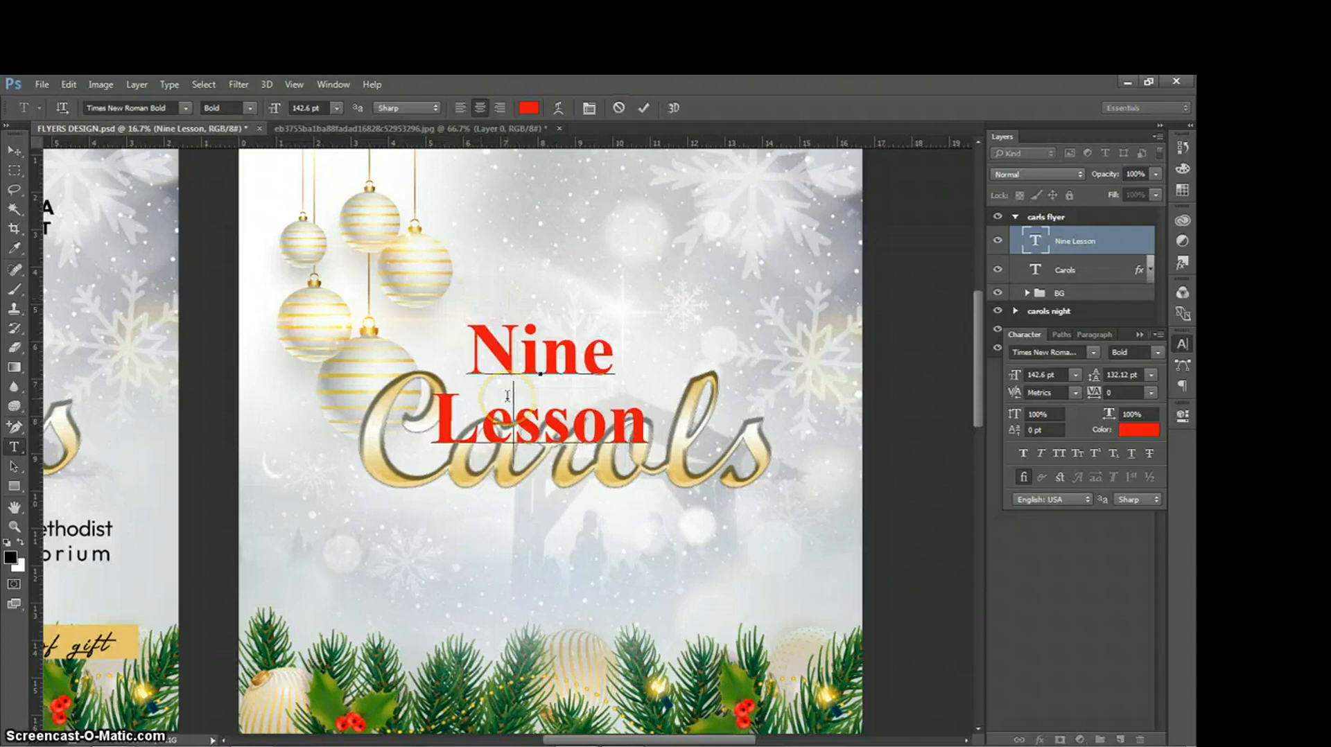
key("ctrl+a")
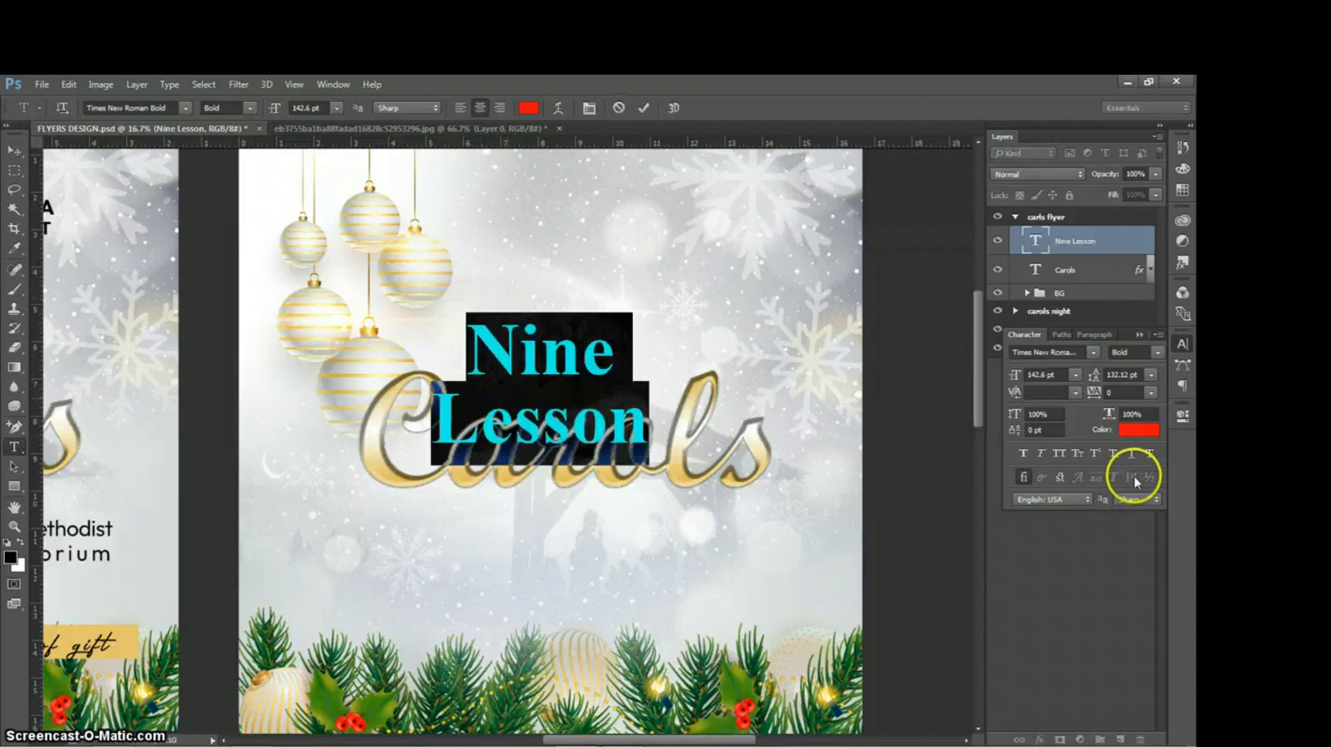
left_click(1181, 346)
left_click(1182, 348)
key("Down")
key("Down")
key("Down")
key("Down")
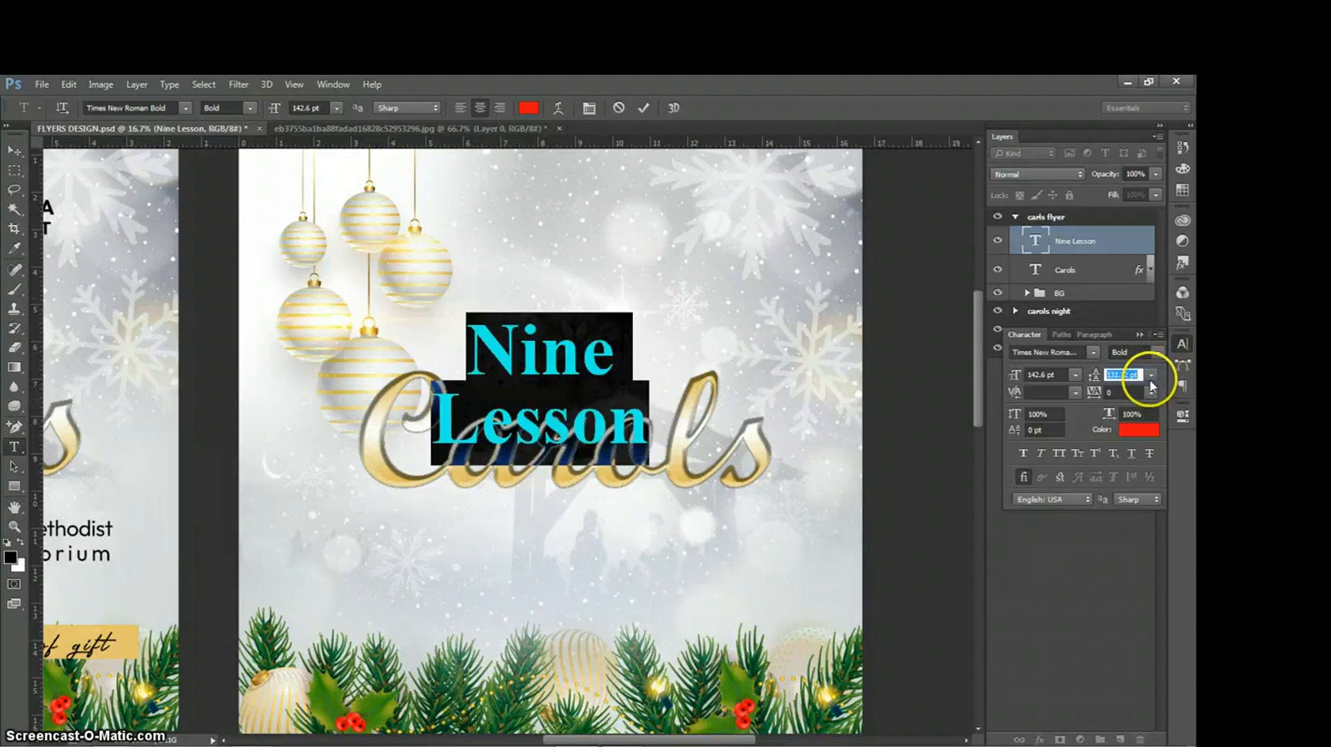
key("Down")
key("Down")
key("Down")
key("Down")
key("Down")
key("Down")
key("Down")
key("Down")
key("Down")
key("Down")
key("Down")
key("Down")
key("Down")
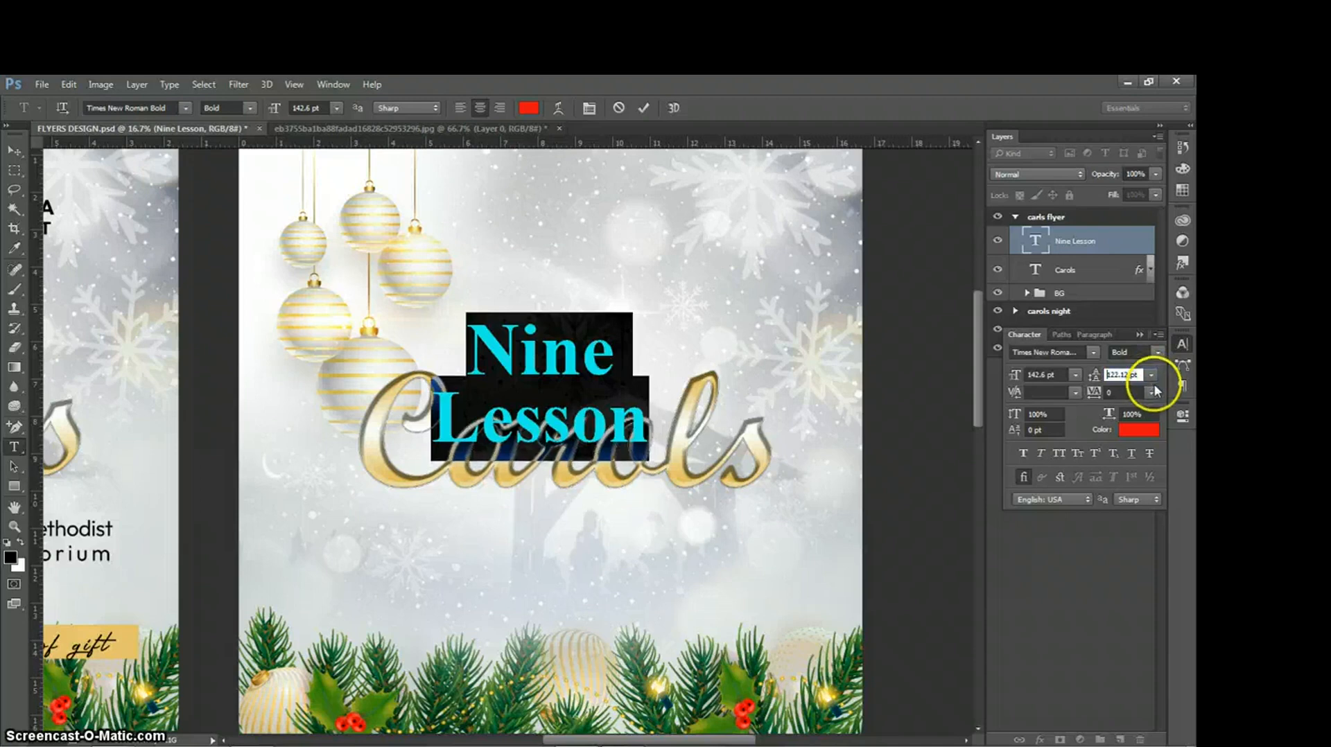
key("Down")
key("Down")
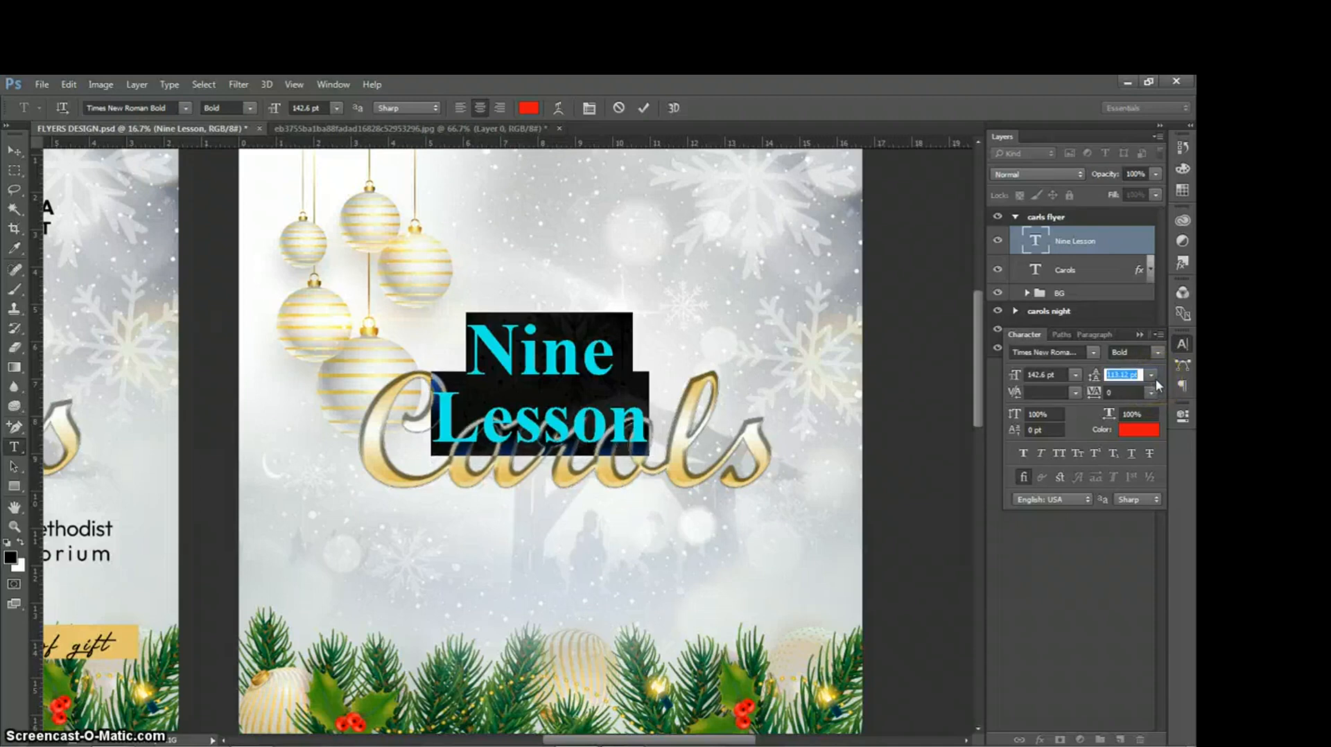
key("Down")
key("Down")
key("Down")
key("Down")
key("Down")
key("Down")
key("Down")
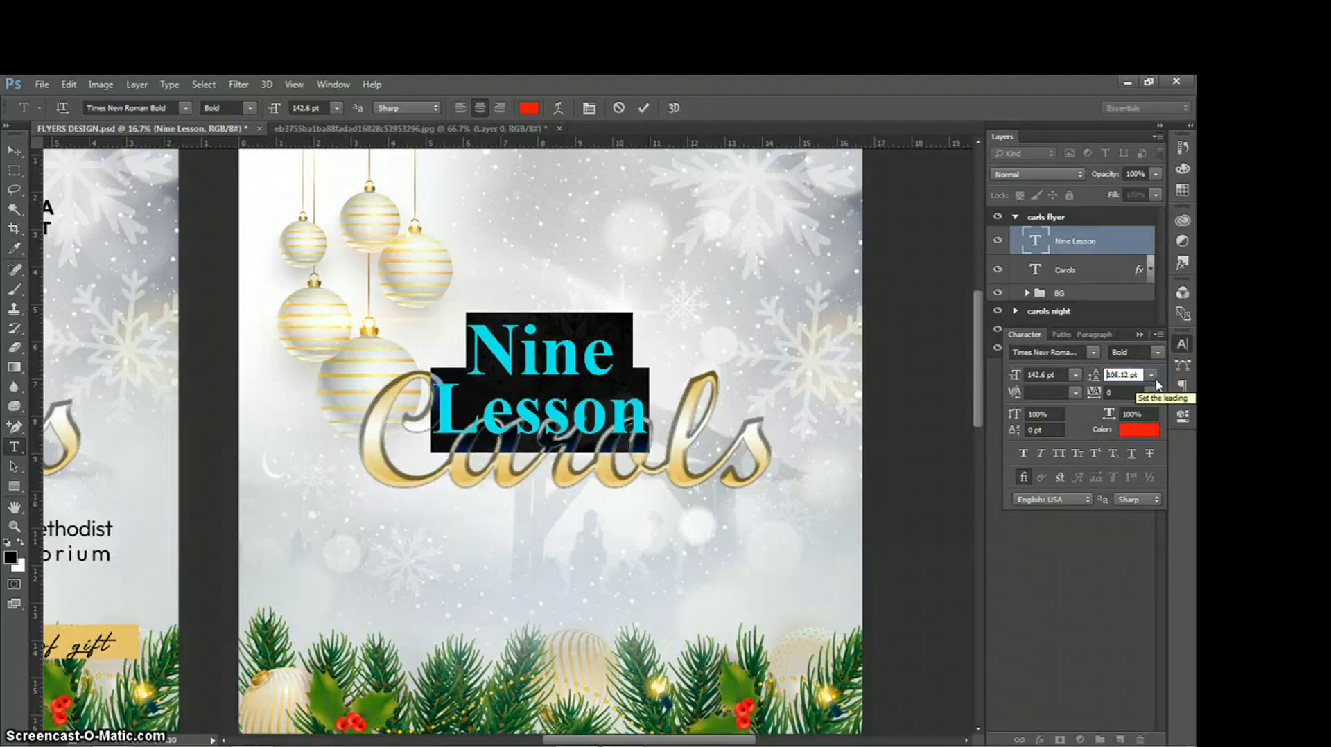
key("Down")
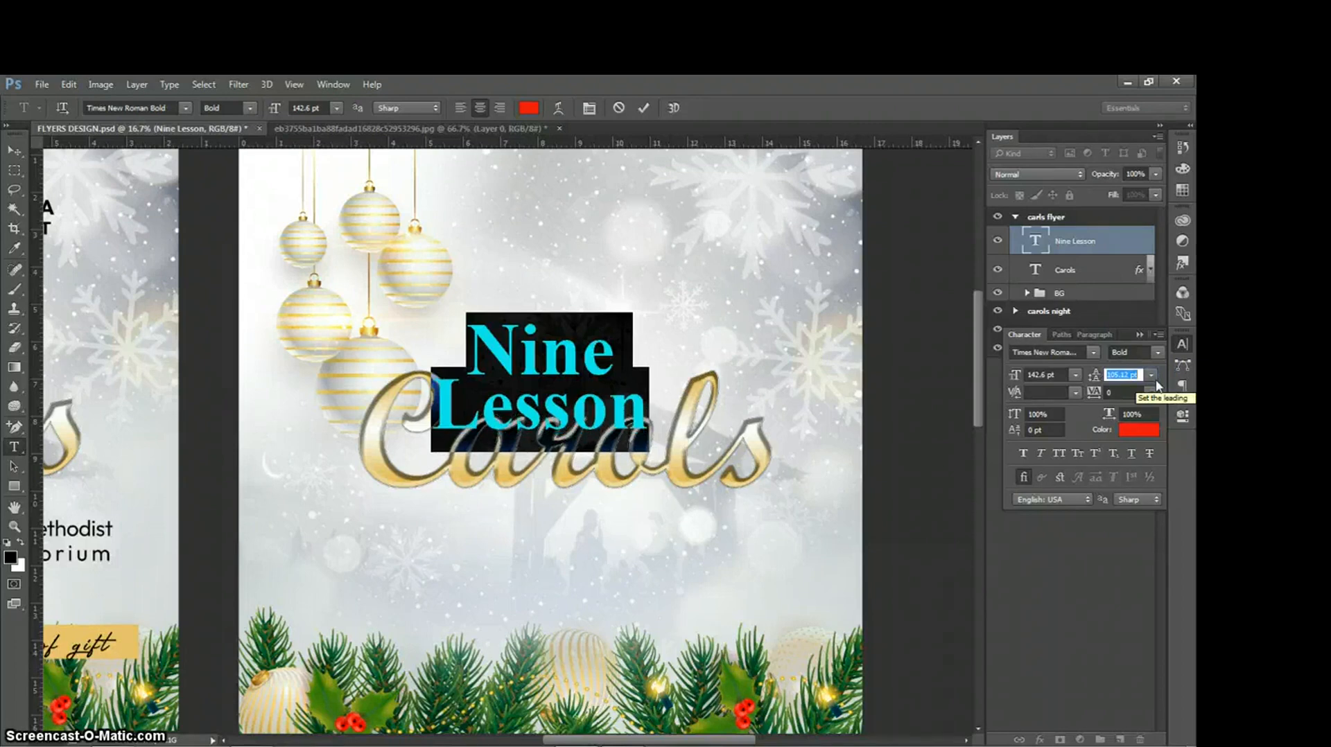
key("Down")
key("Down")
key("Down")
key("Down")
key("Down")
key("Down")
key("Down")
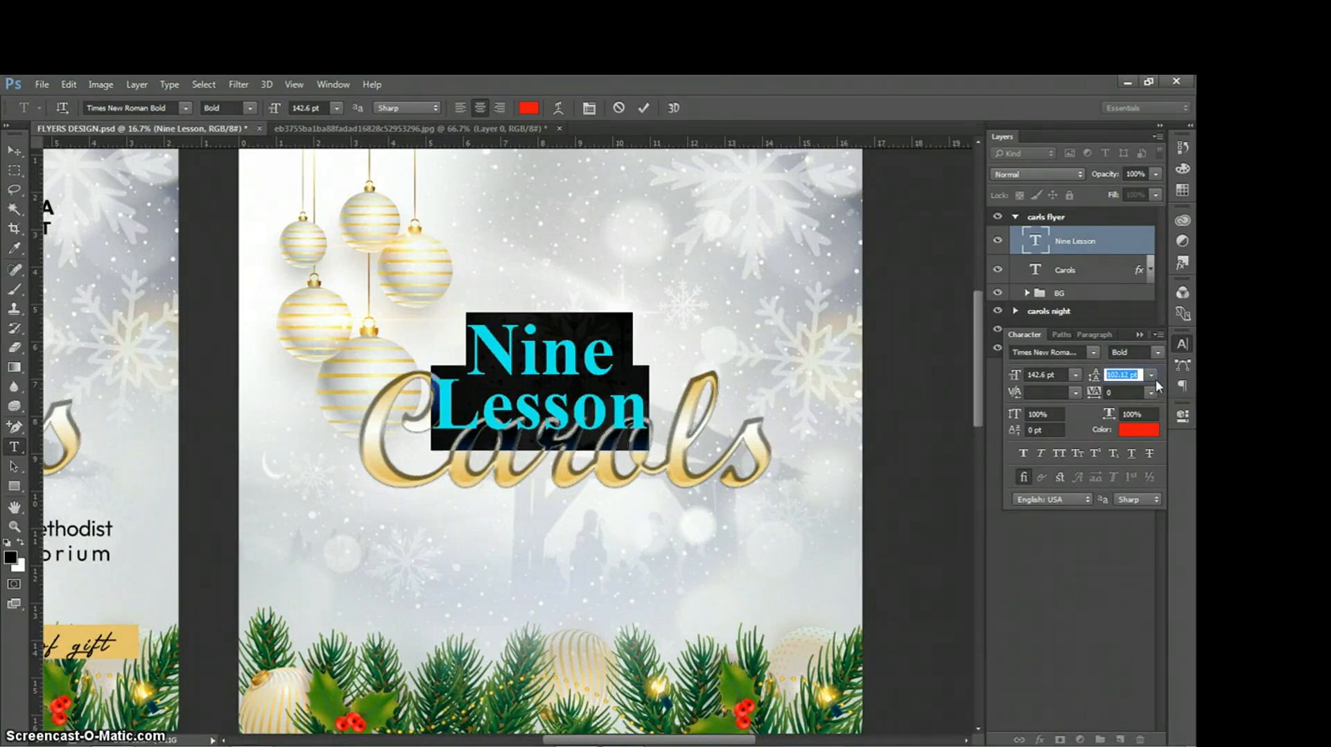
key("Down")
key("Down")
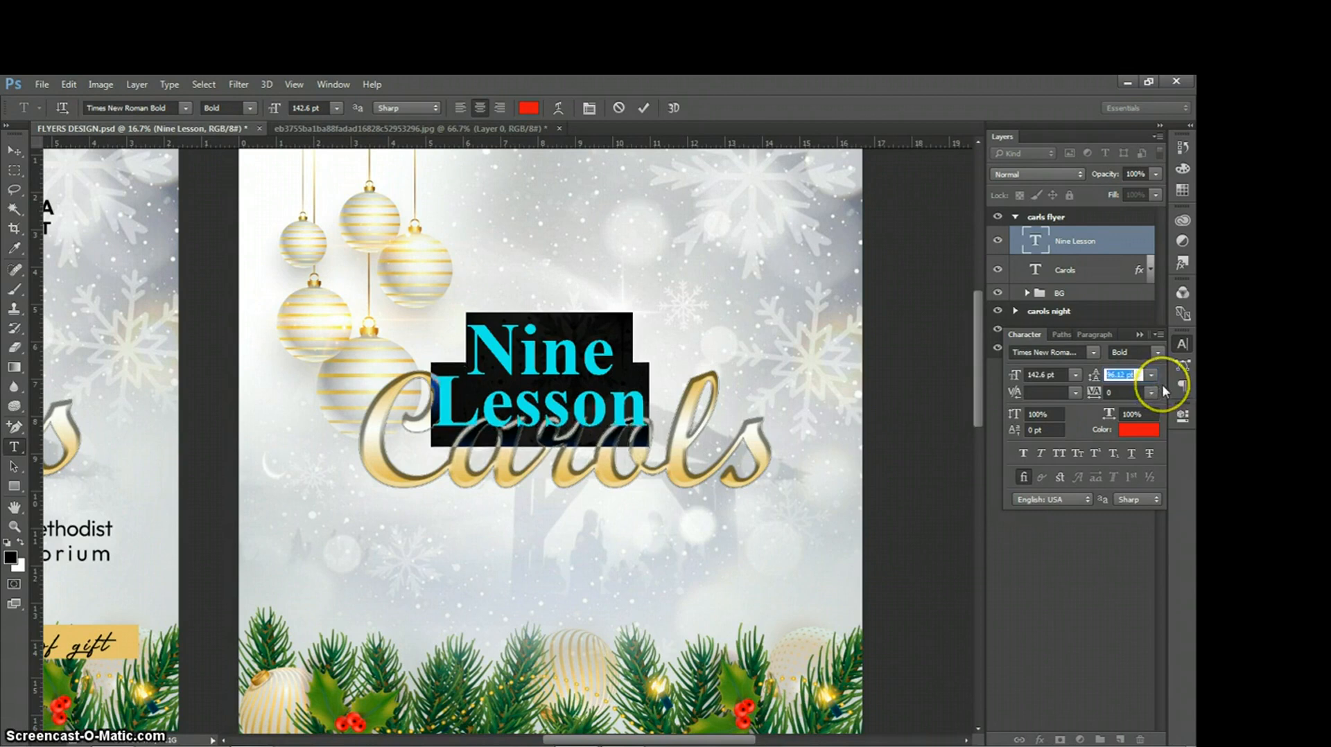
key("Down")
key("Down")
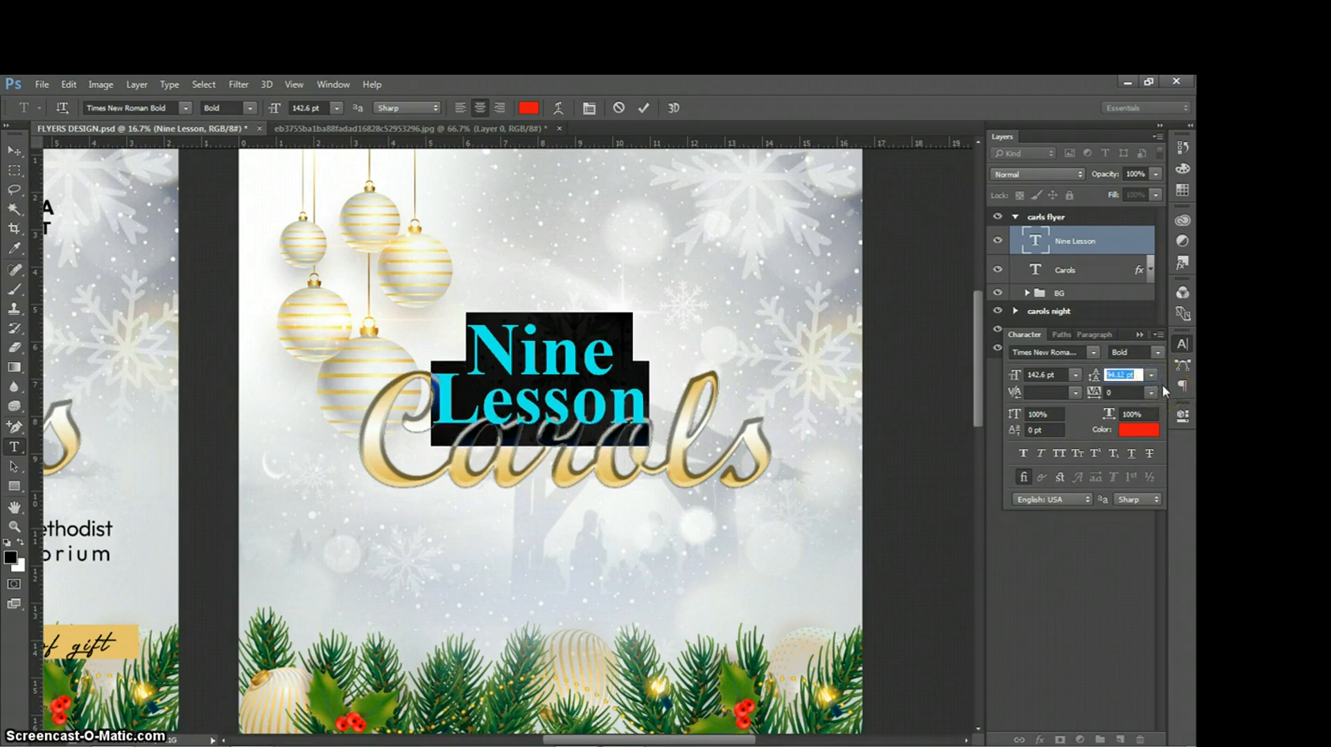
left_click(1181, 342)
- Move the Nine Lesson text up and slightly right so it sits centered over the Carols title, and commit the edit
left_click_drag(487, 241, 520, 239)
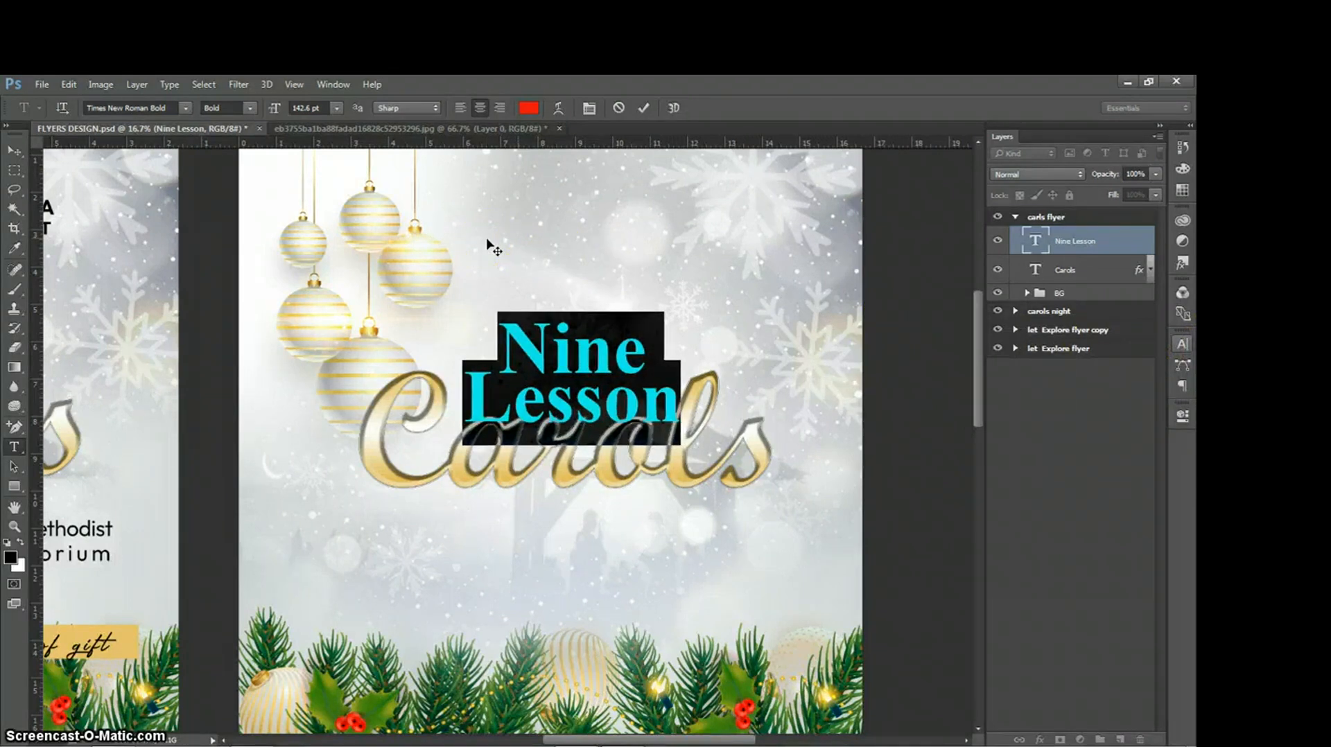
left_click_drag(490, 246, 512, 241)
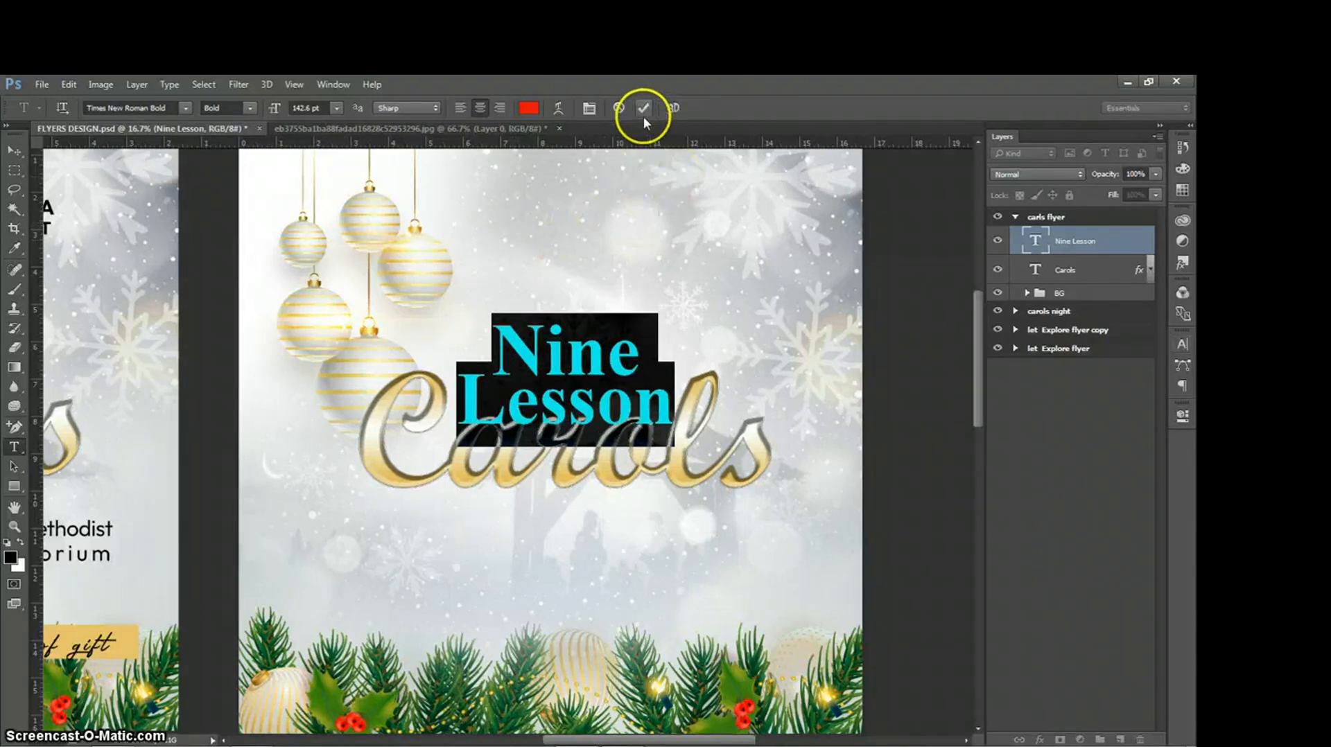
left_click_drag(609, 216, 606, 226)
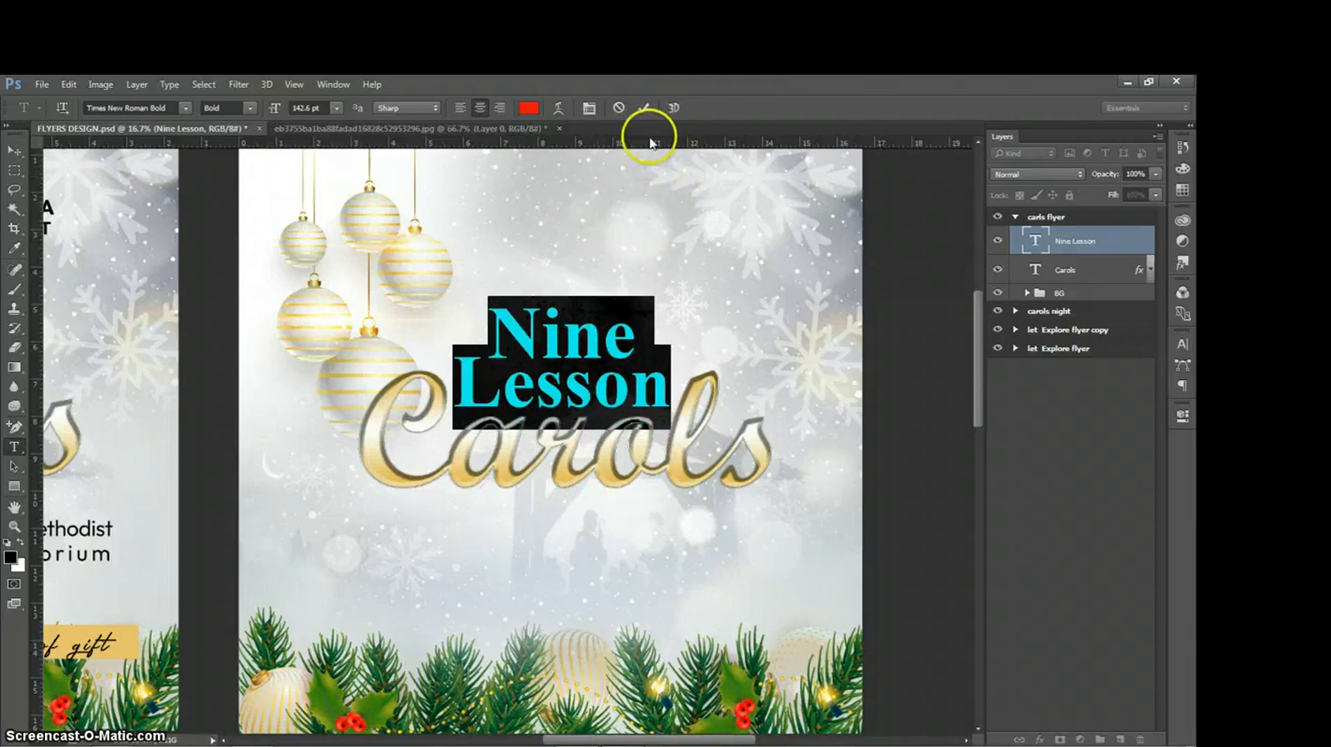
left_click(644, 109)
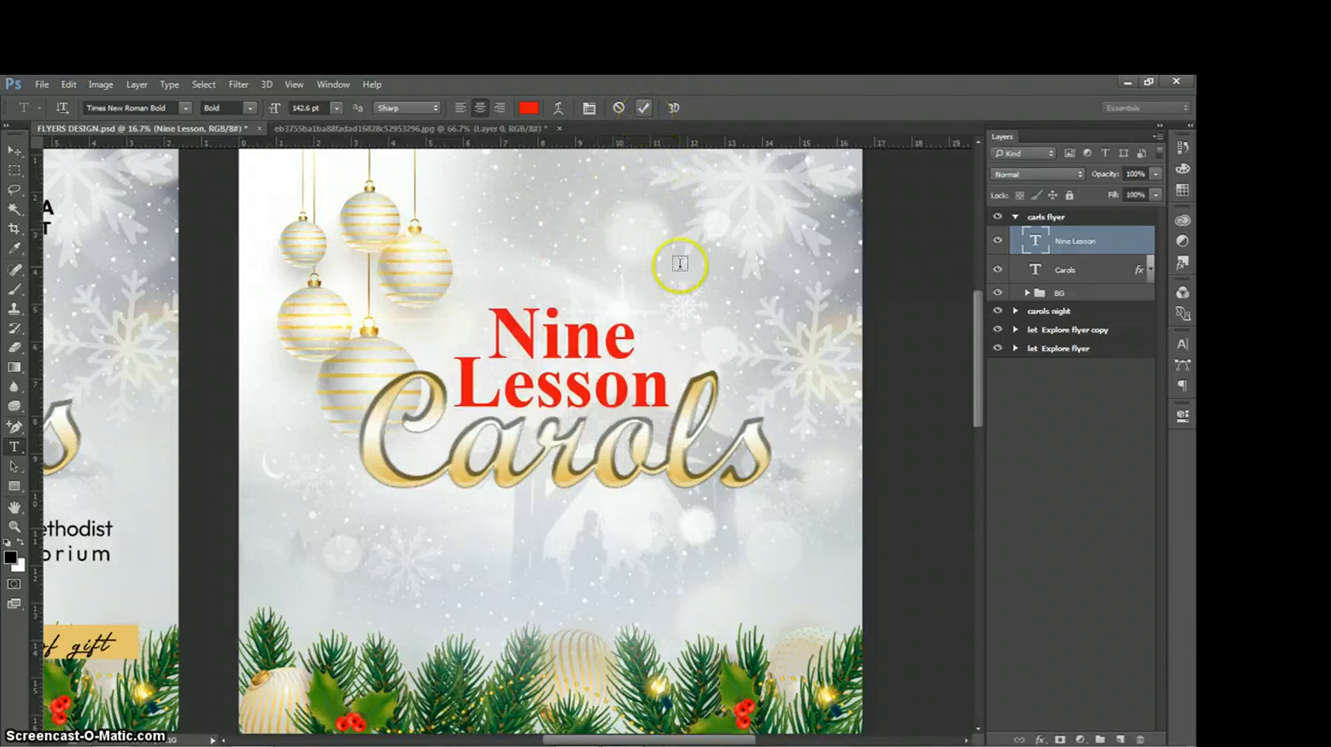
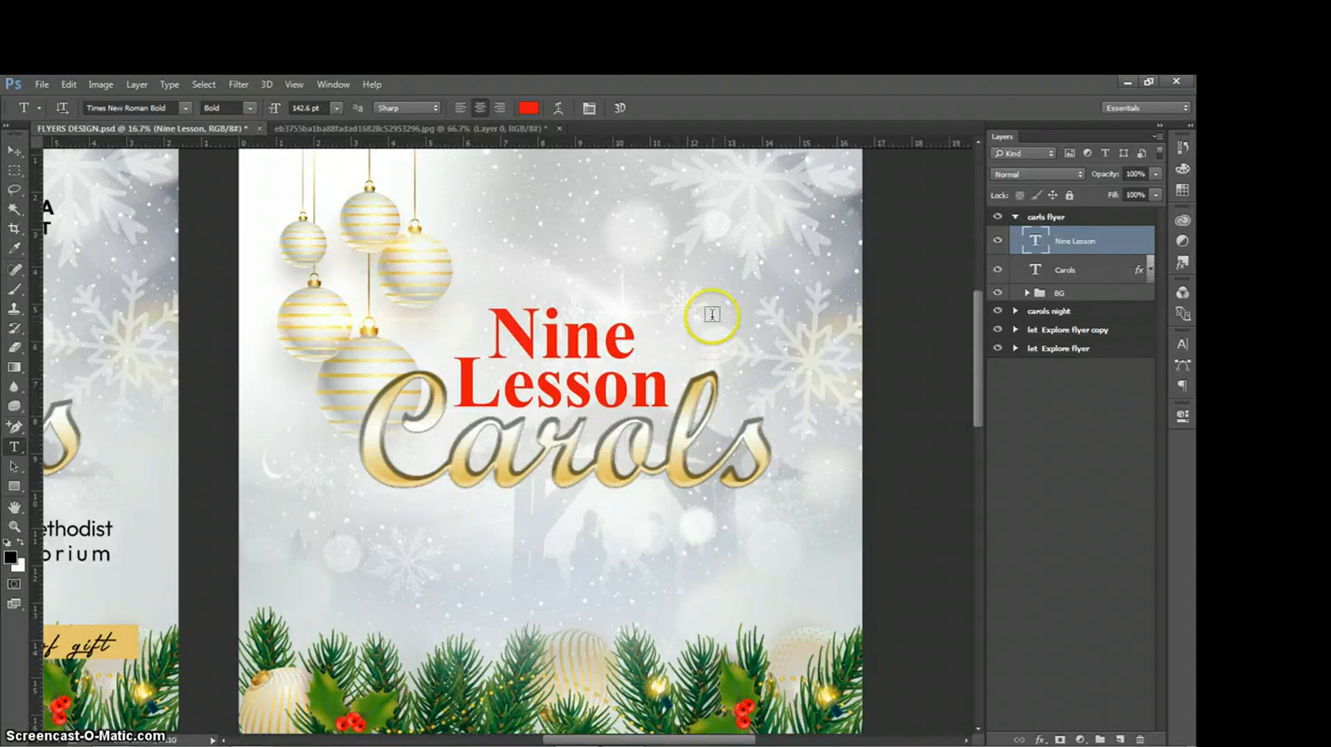
- Add a separate "&" text beside the Nine Lesson heading and recolor it golden orange (#f5af0e)
left_click(712, 313)
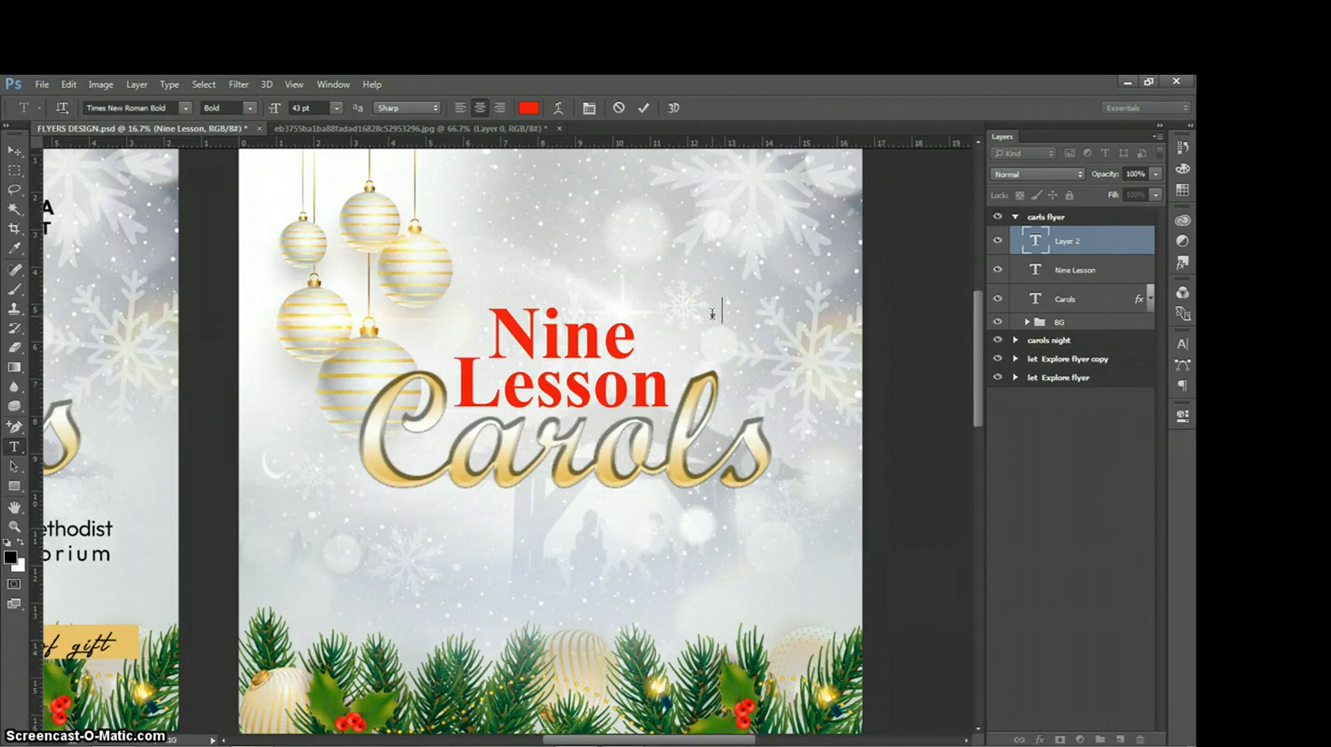
type("&")
key("ctrl+a")
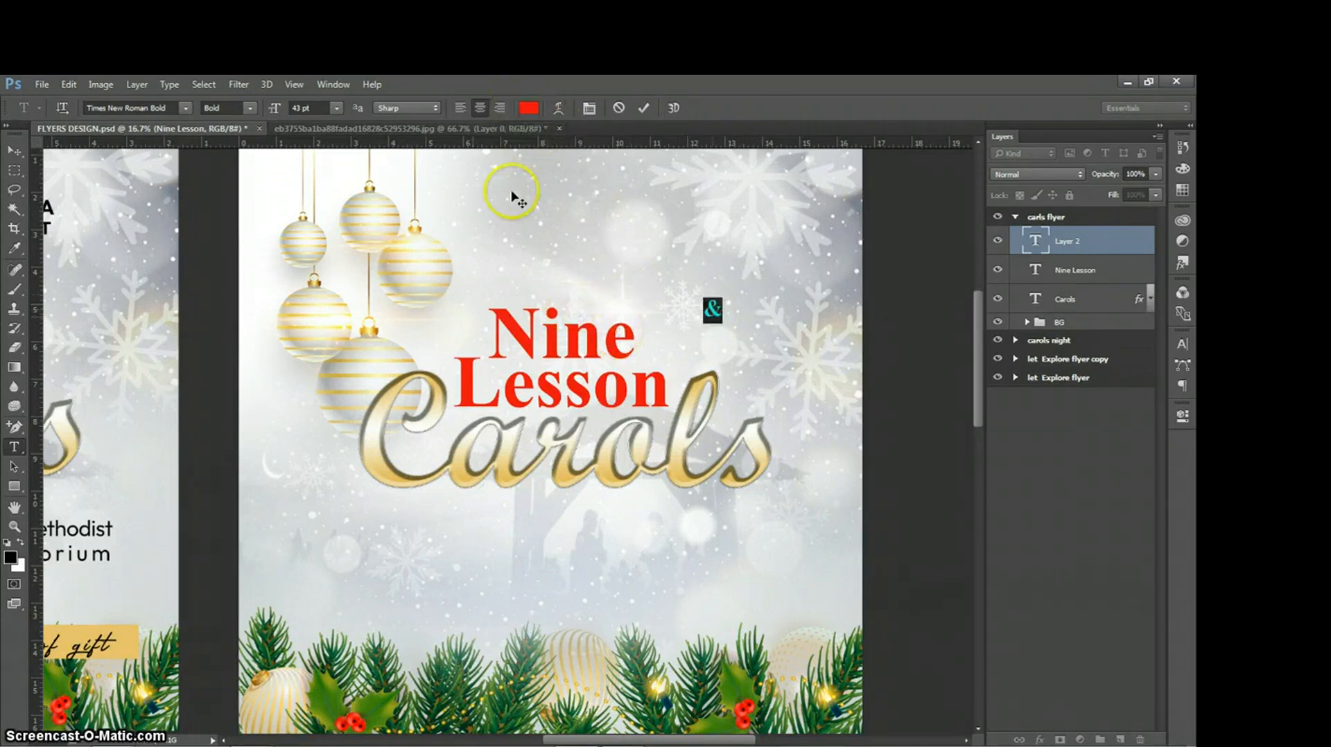
left_click(529, 107)
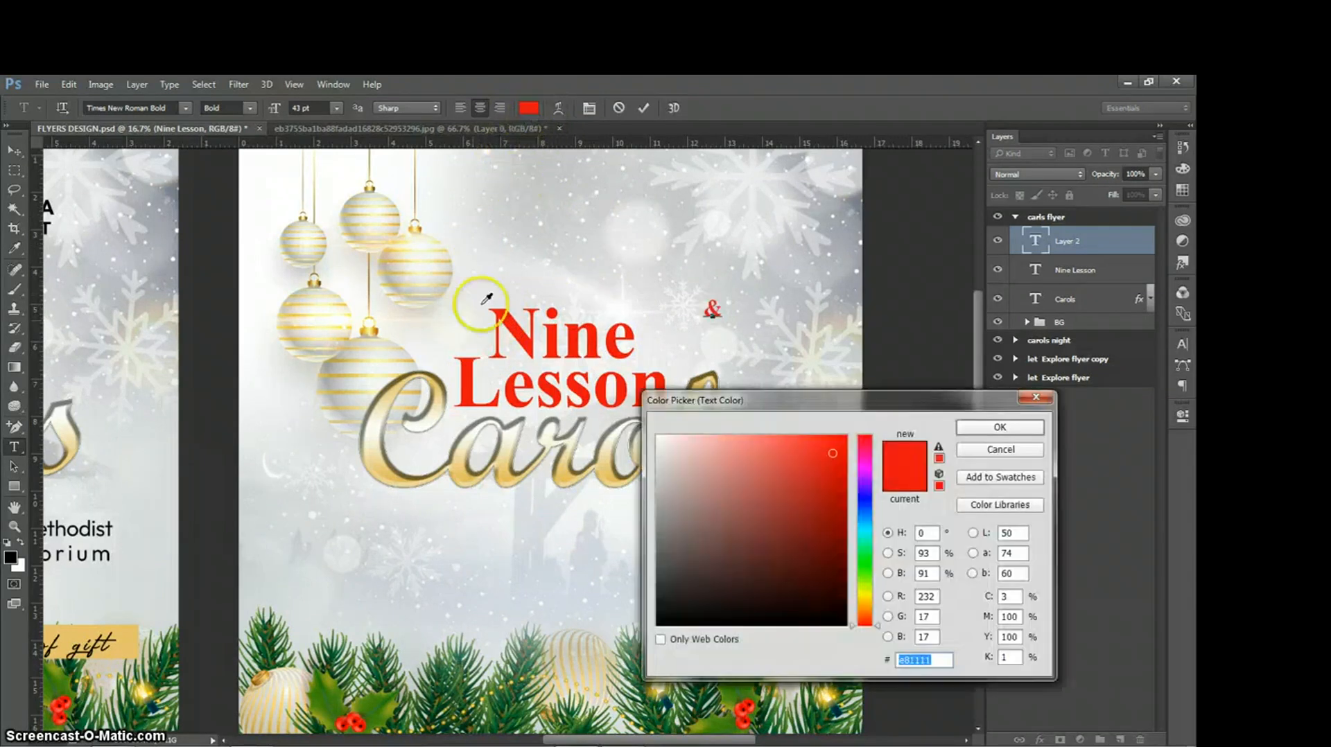
left_click(444, 385)
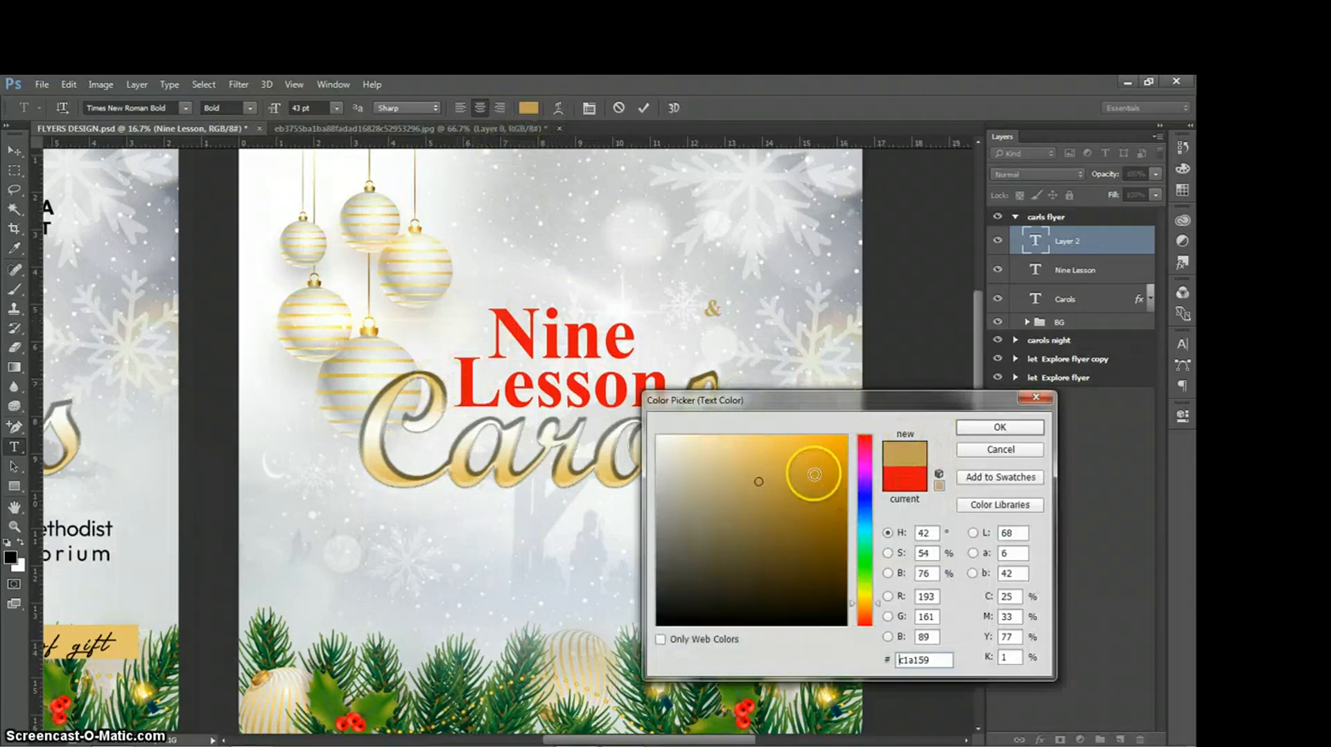
left_click(802, 439)
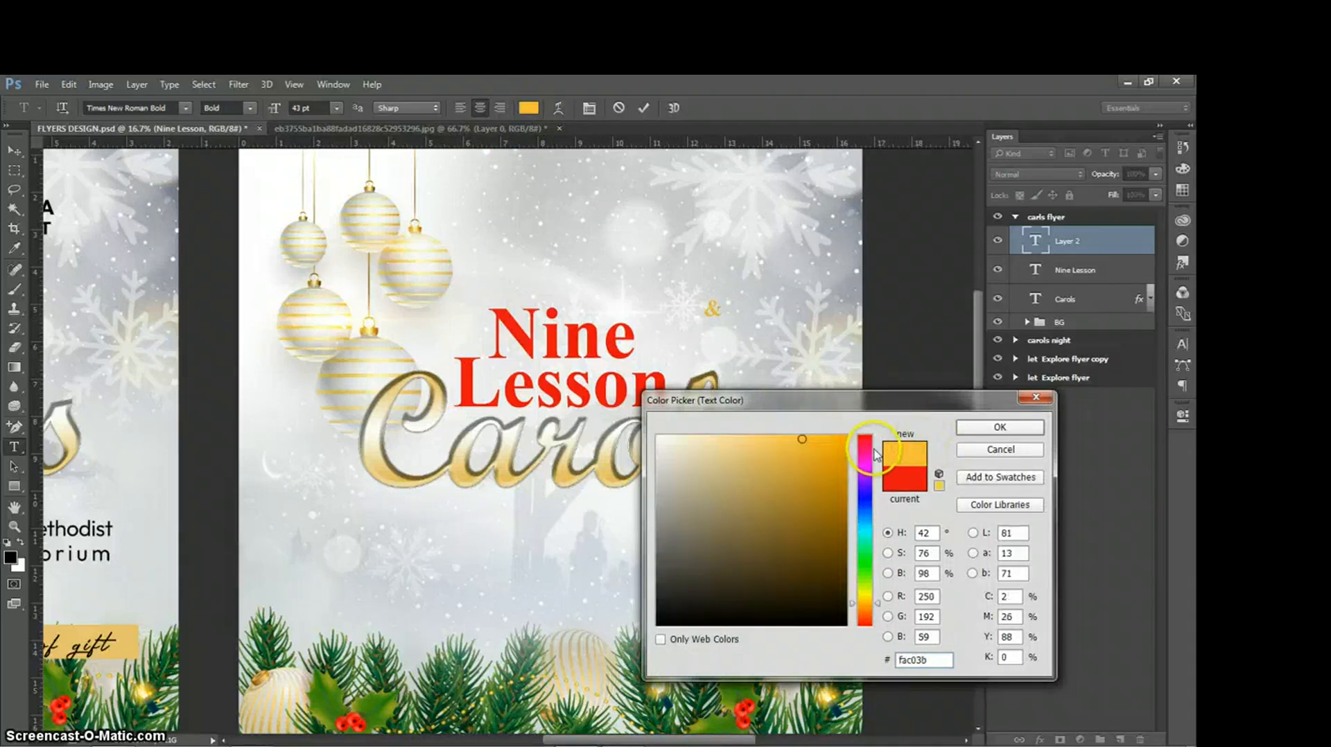
left_click(836, 443)
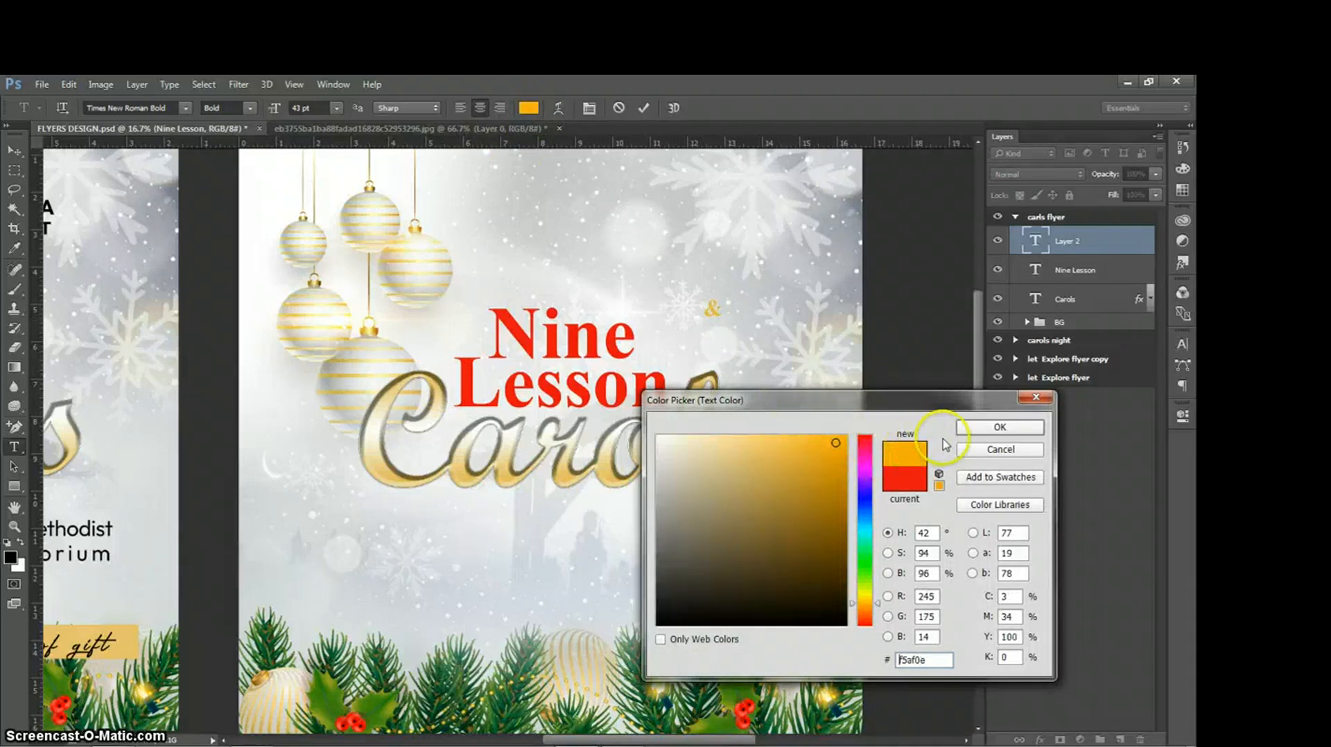
left_click(960, 427)
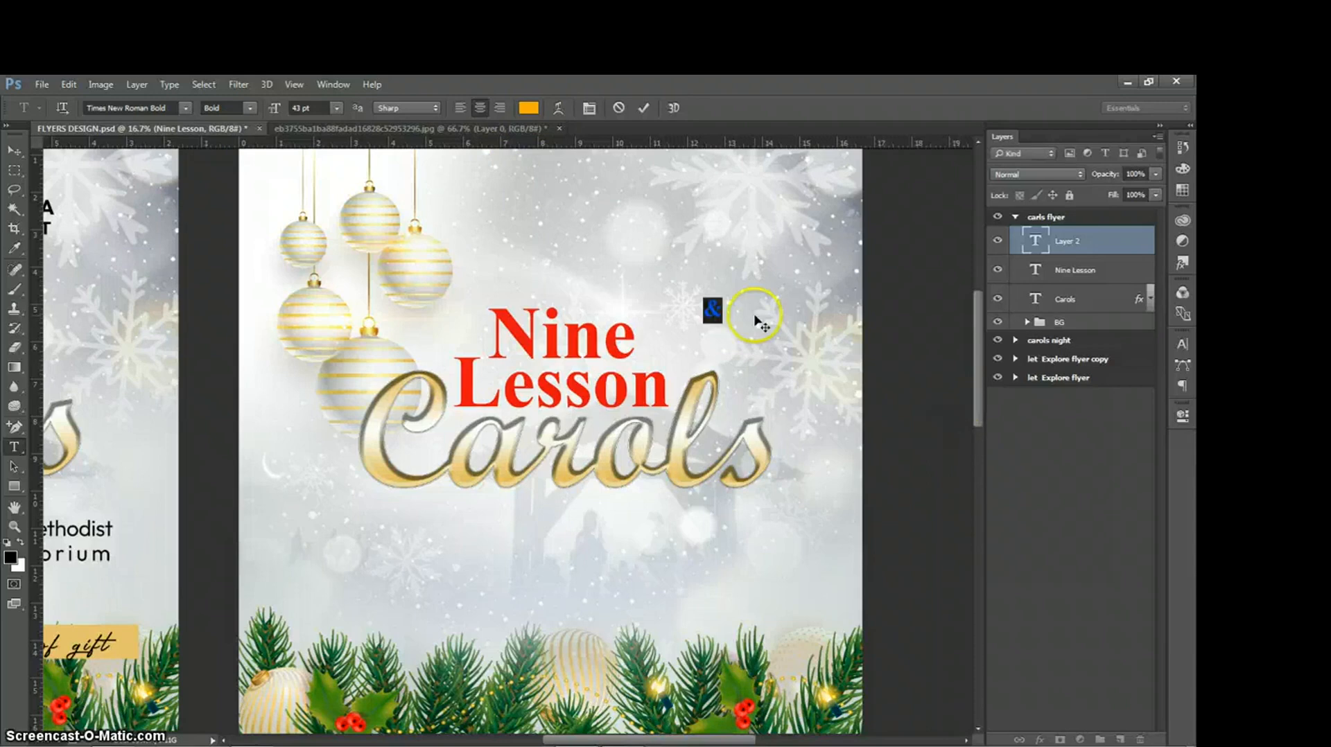
- Move the "&" down against the end of the word Lesson, commit the text, and deselect all layers
mouse_move(797, 301)
left_mouse_down()
mouse_move(754, 324)
mouse_move(763, 369)
left_mouse_up()
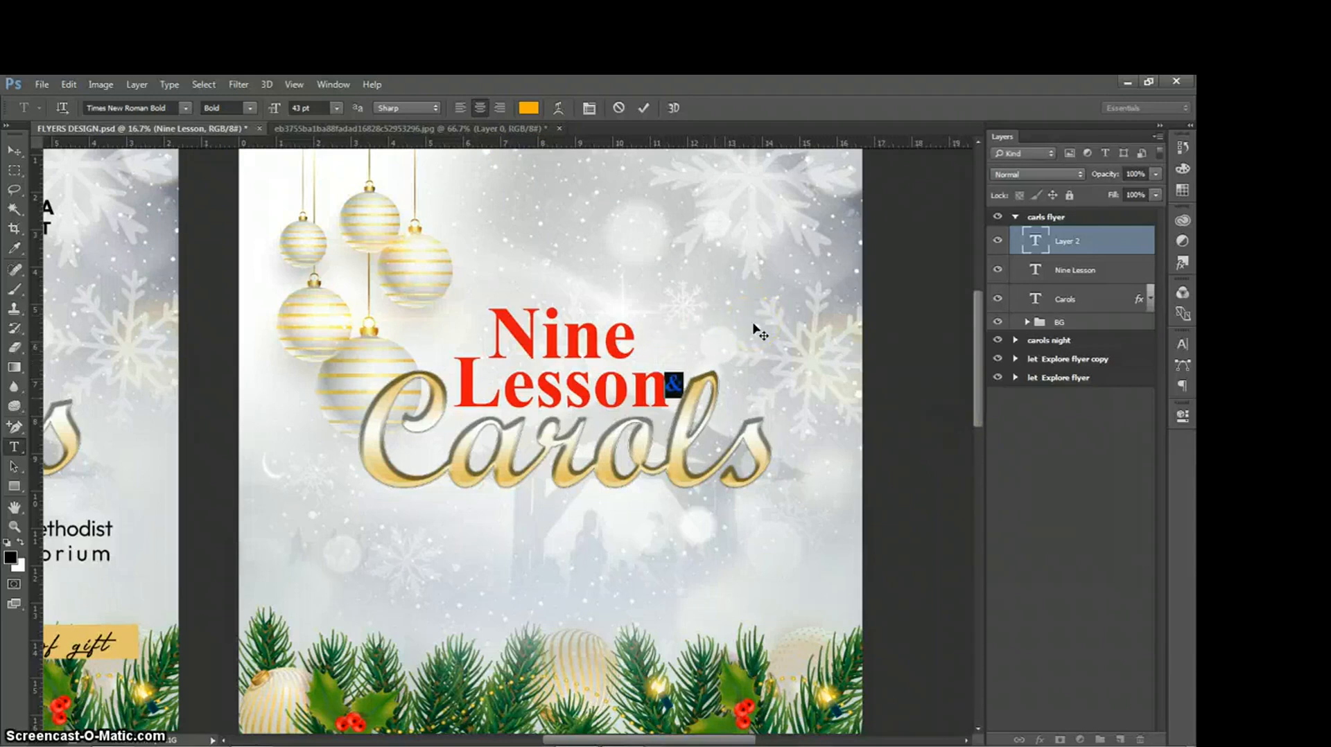
left_click(717, 401)
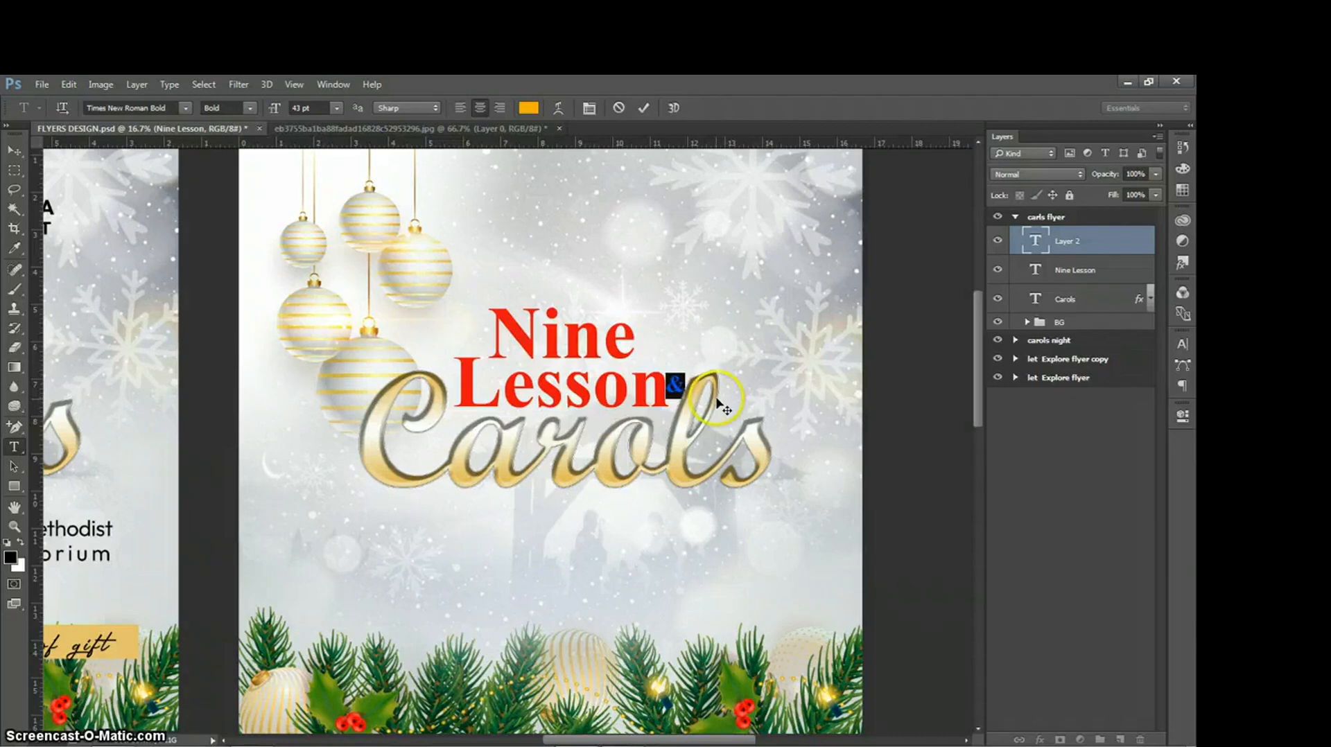
left_click(644, 113)
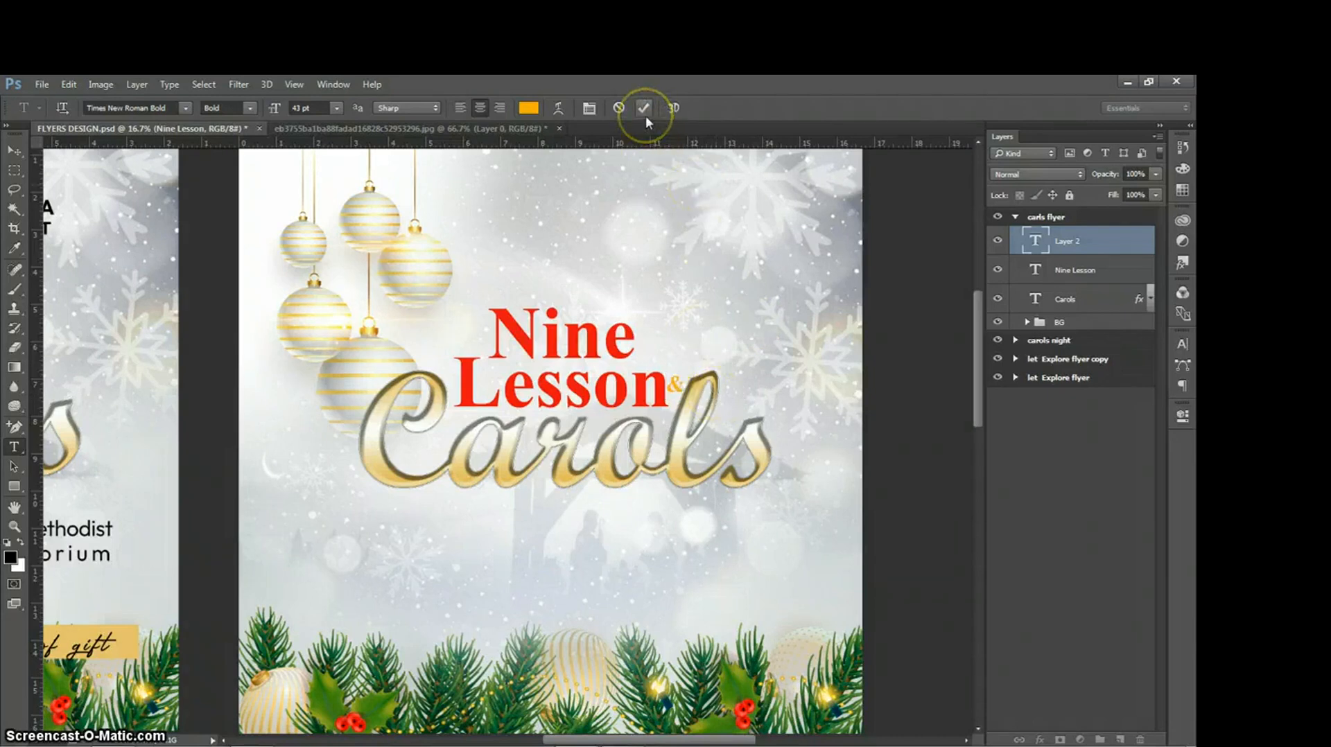
left_click(1138, 403)
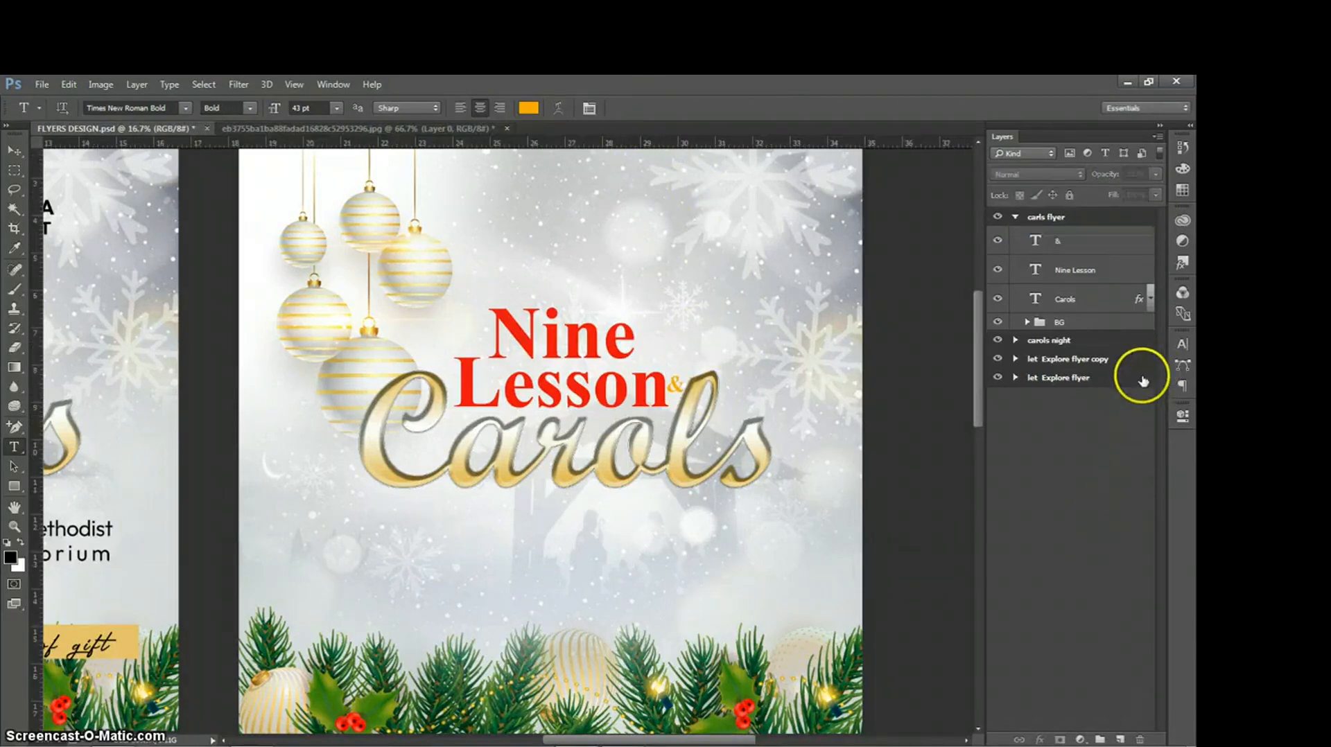
- Add a horizontal date text below the start of the Carols title, entering "fri. 22nd dece"
left_click(956, 416)
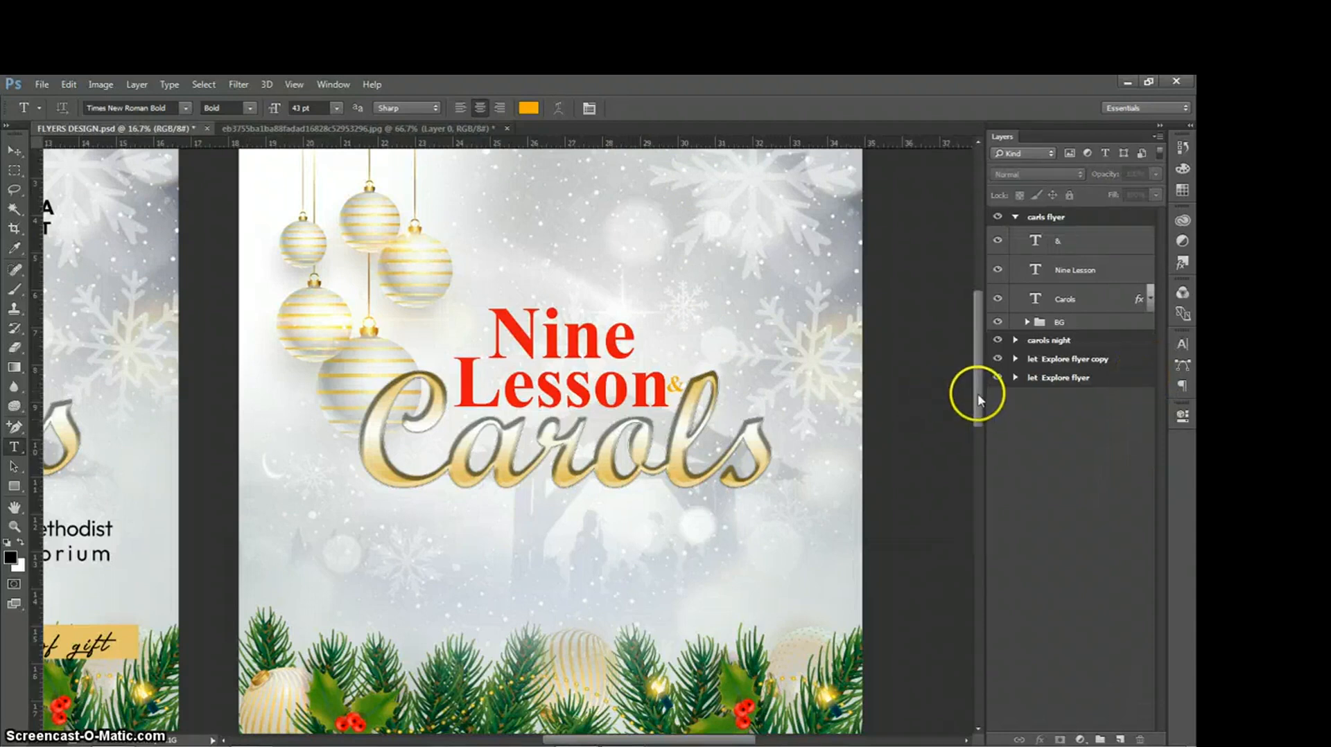
left_click_drag(977, 395, 977, 401)
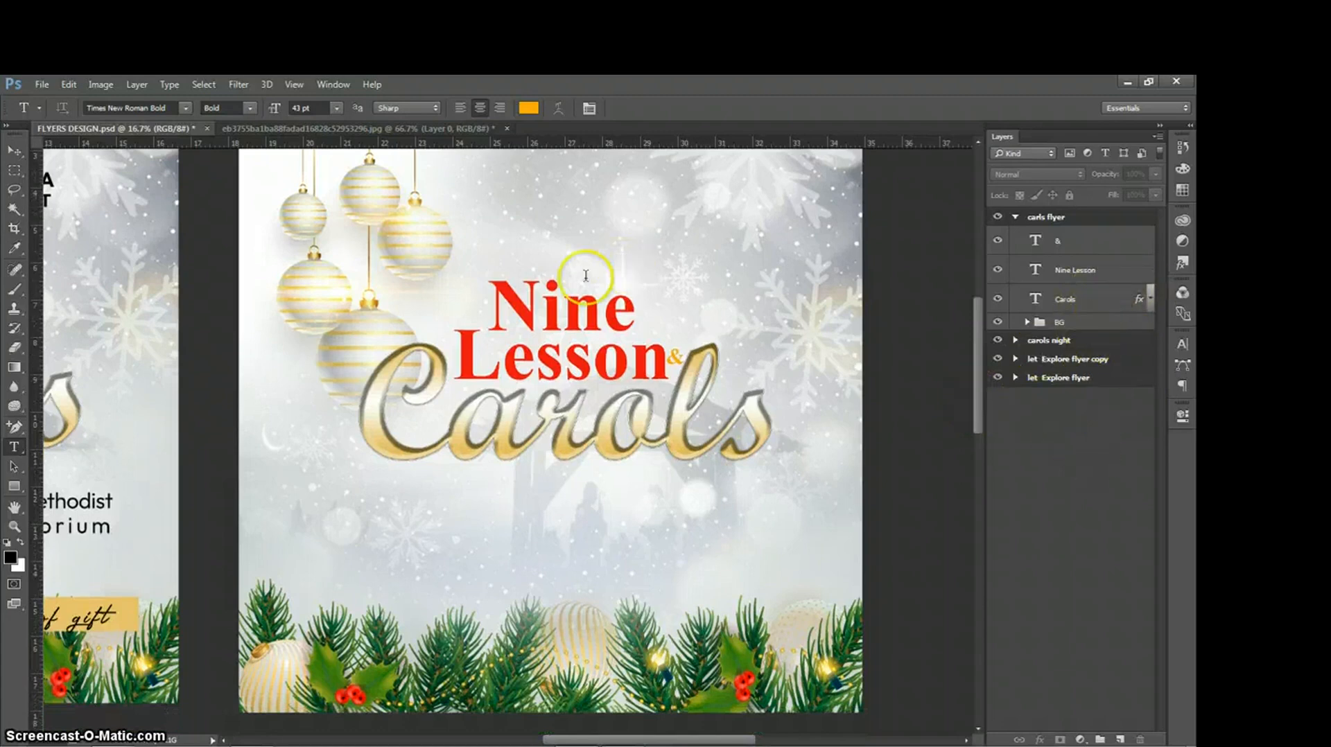
left_click(17, 452)
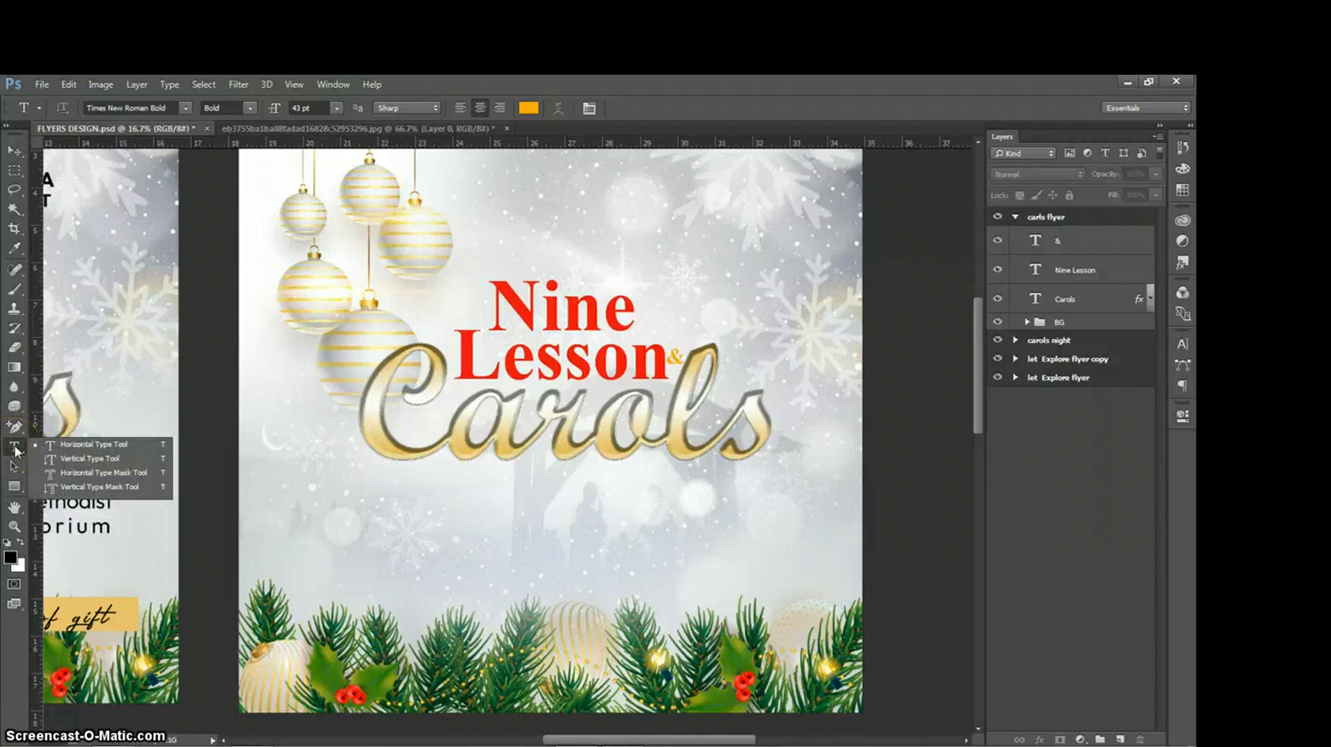
left_click_drag(355, 503, 355, 506)
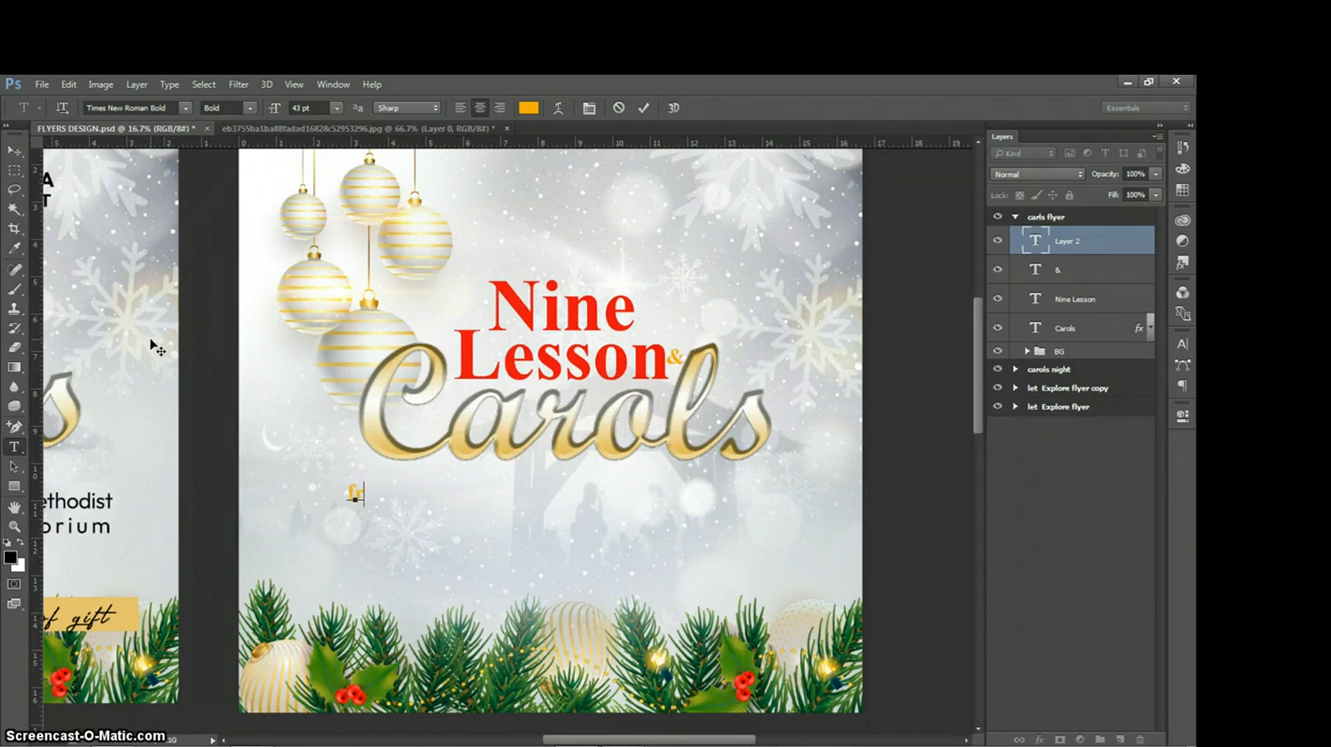
type("i. 22nd dece")
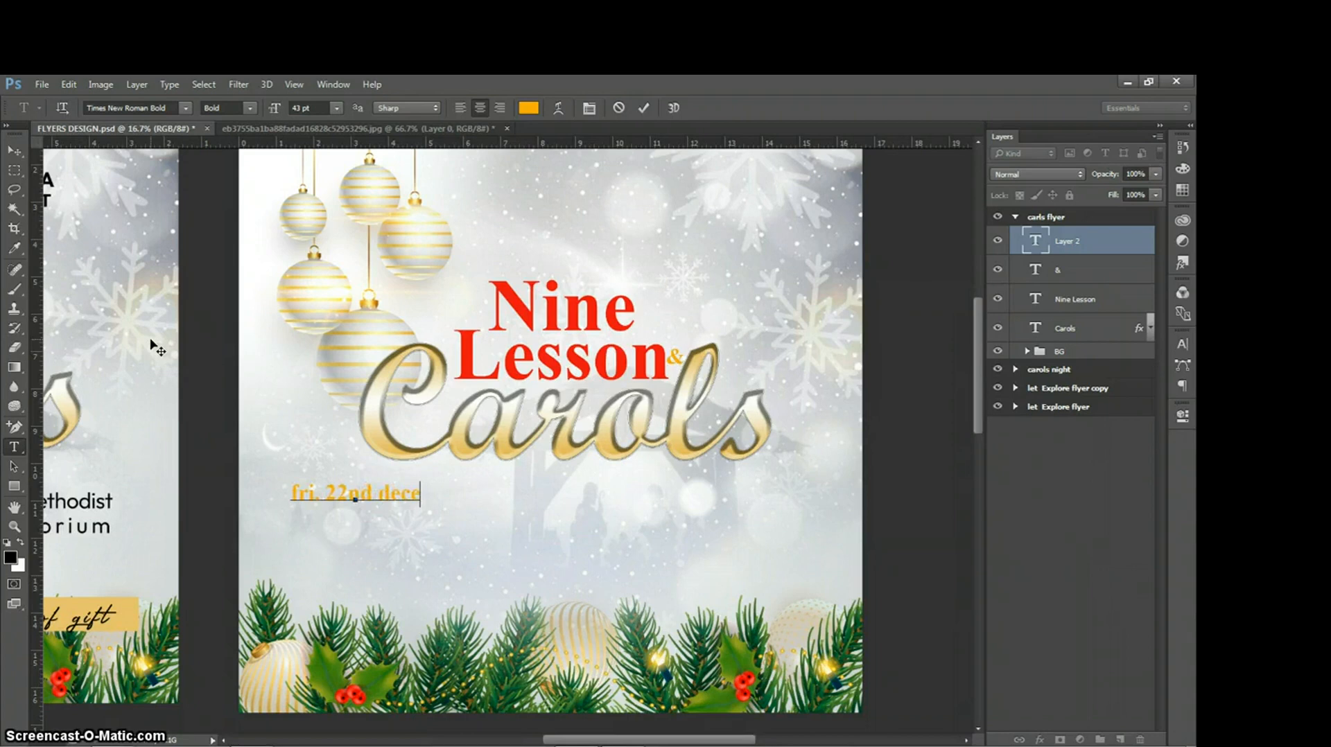
- Complete the date line as "fri. 22nd december" and set it in all caps
type("m")
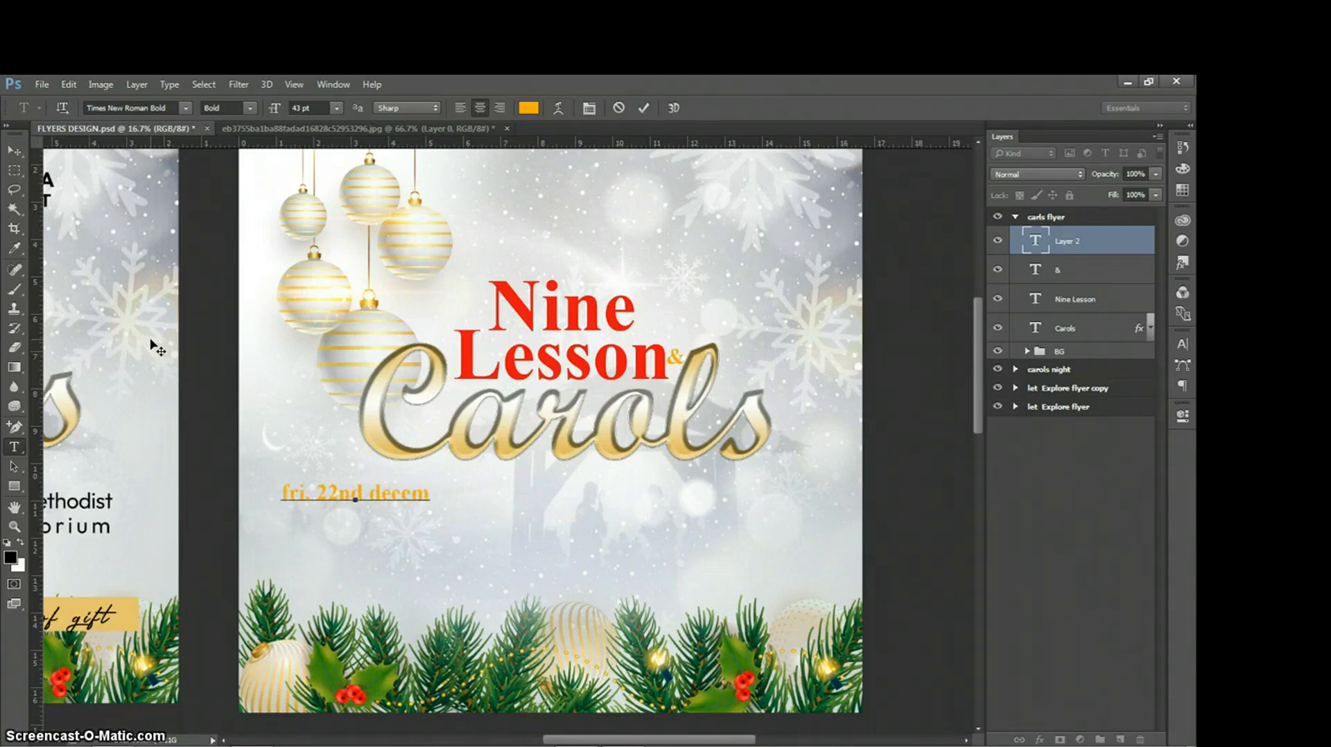
type("ber")
key("ctrl+a")
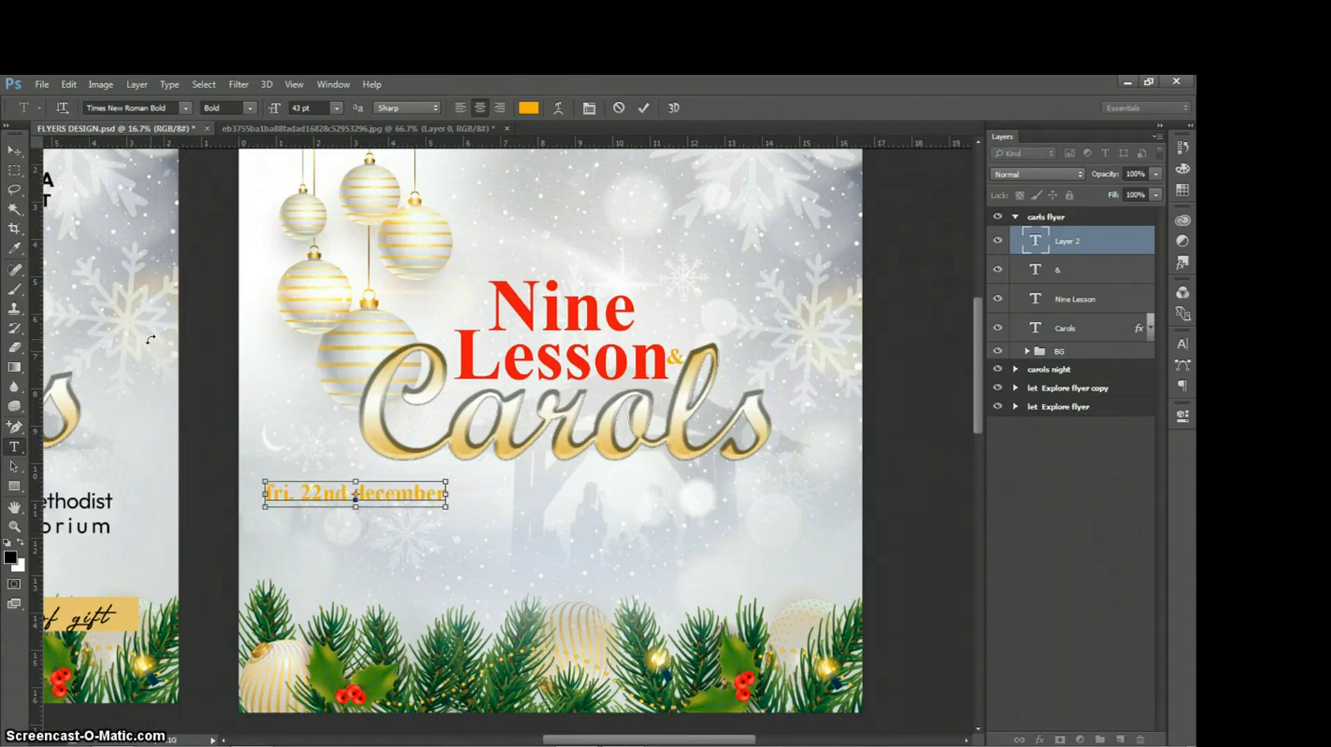
left_click(1183, 344)
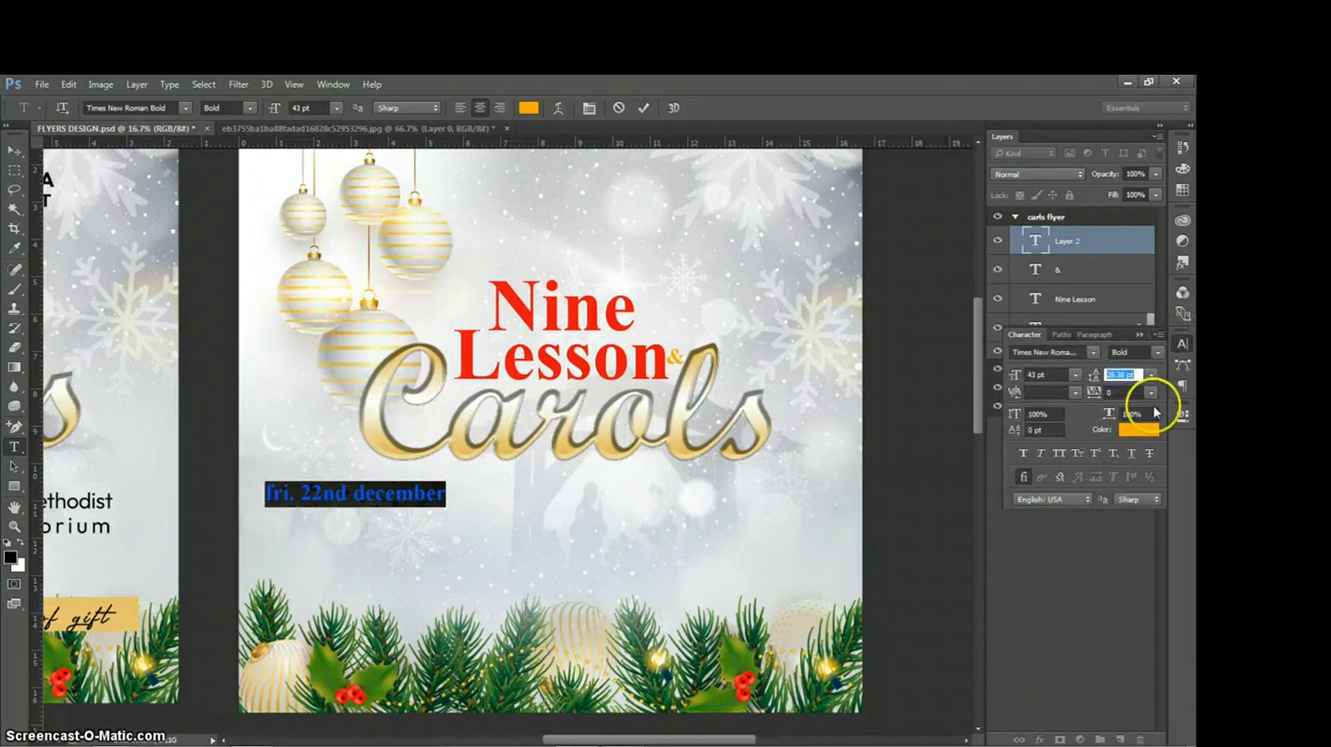
left_click(1057, 449)
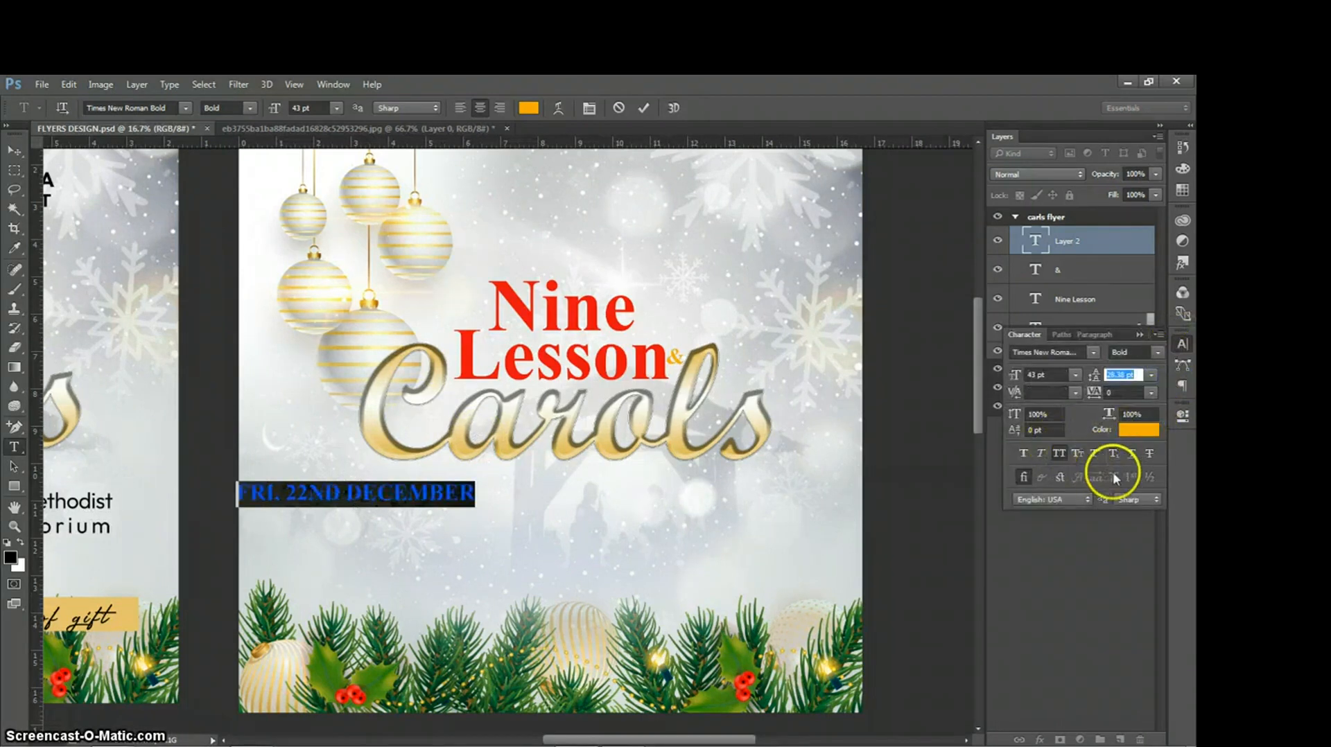
left_click(1183, 350)
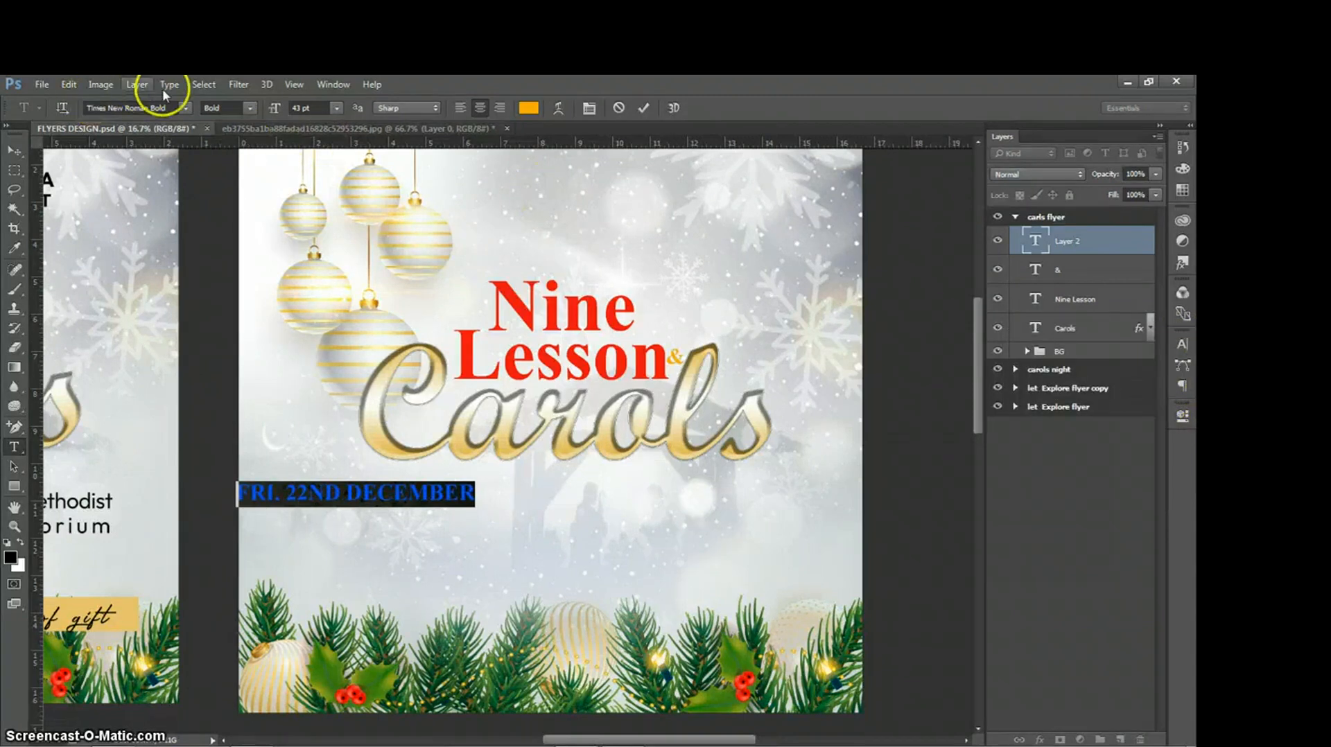
- Change the date line's font to Outfit Bold and shift the text right, under the start of "Carols"
left_click(170, 109)
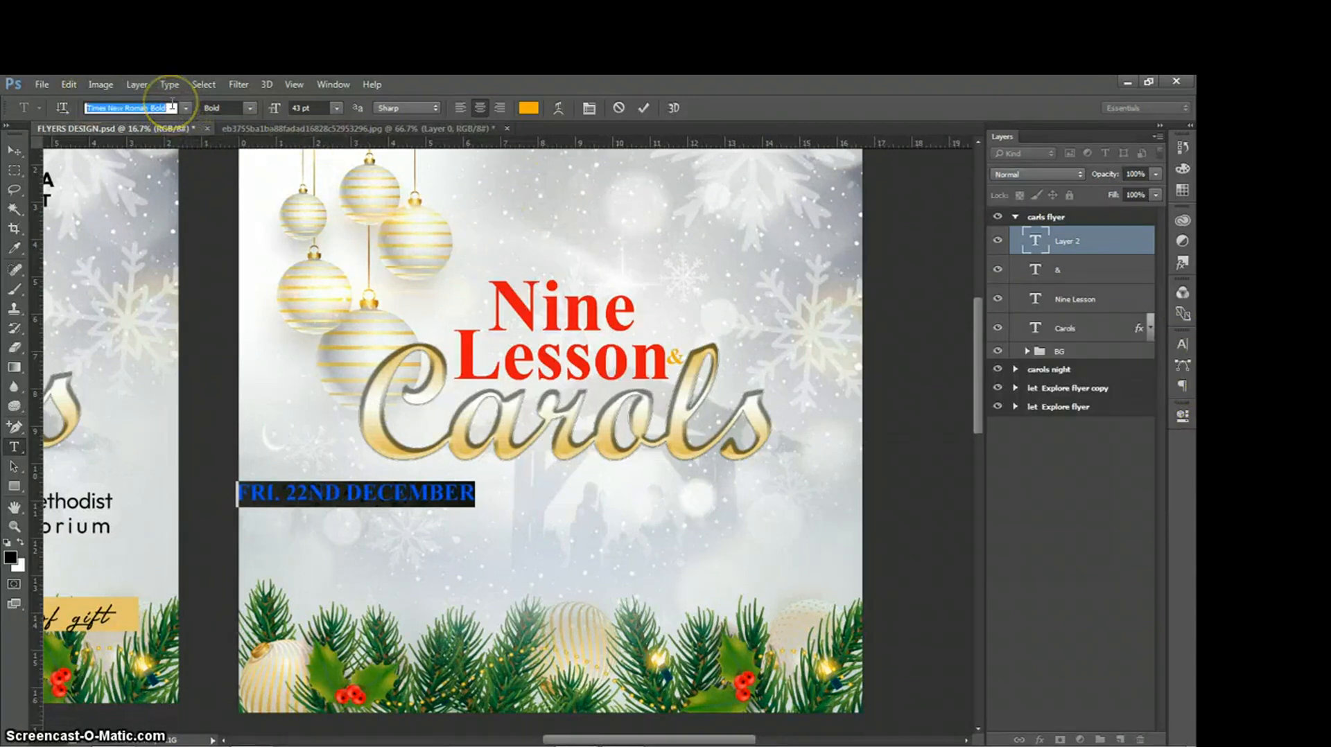
type("outf")
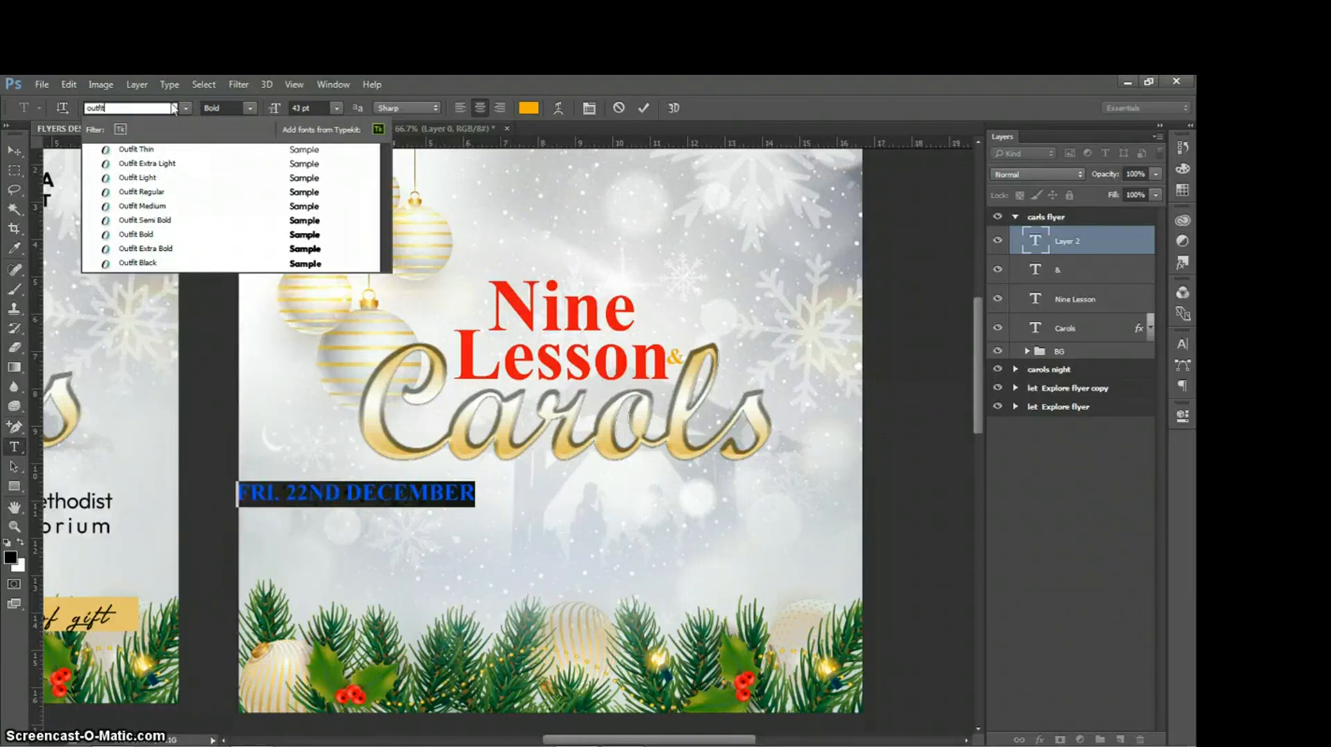
type("it")
key("Down")
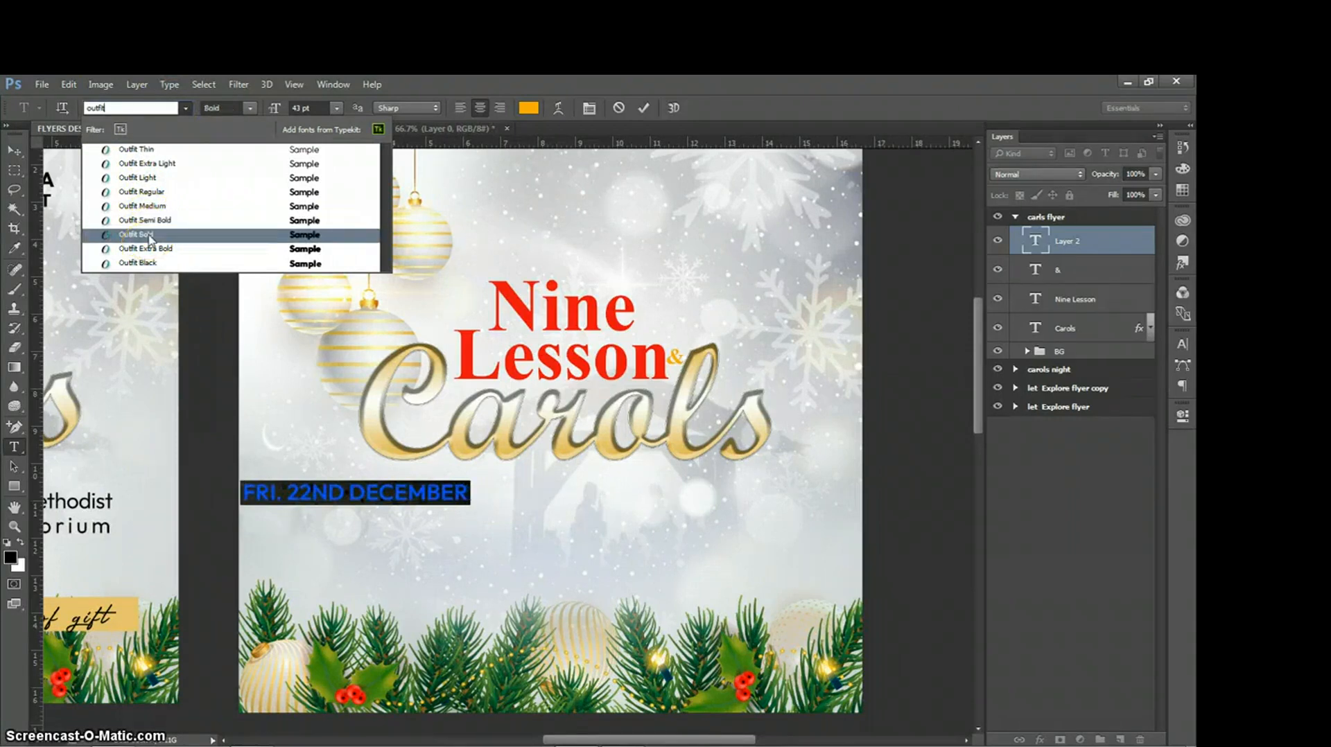
left_click(151, 236)
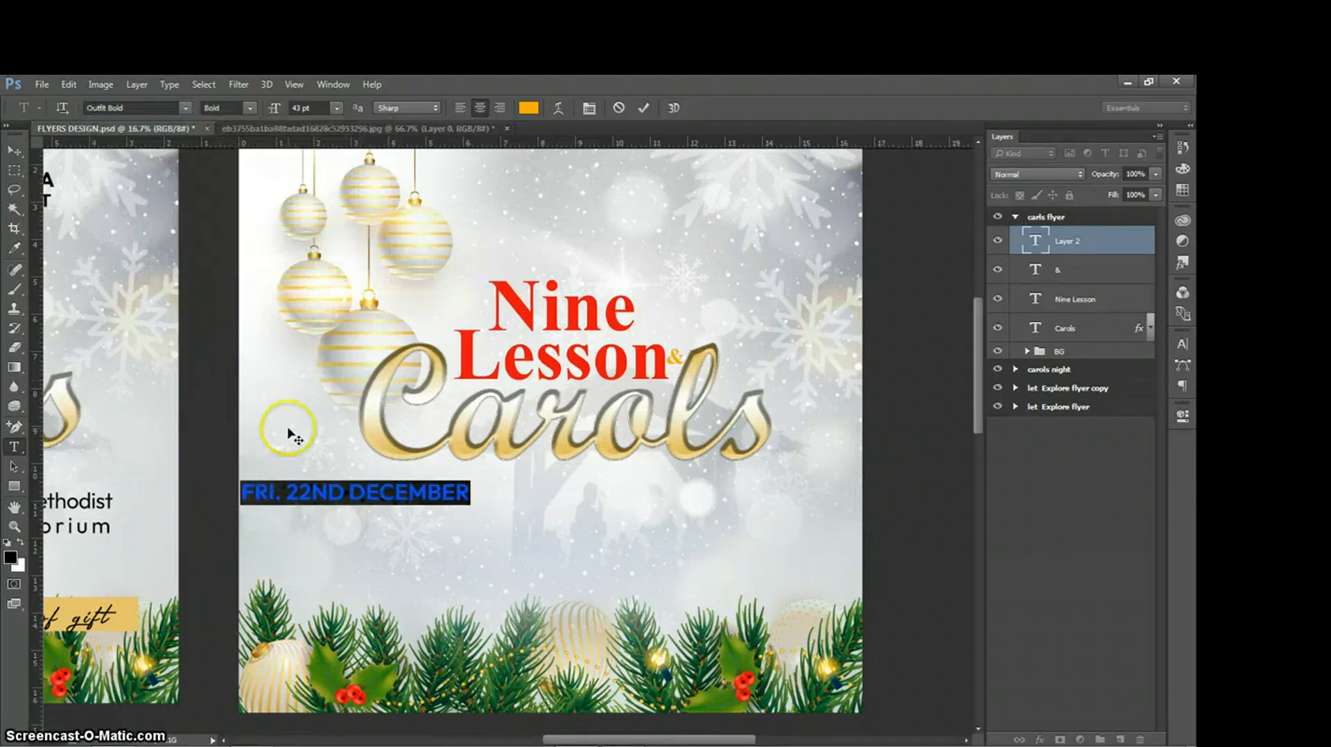
left_click_drag(287, 429, 350, 434)
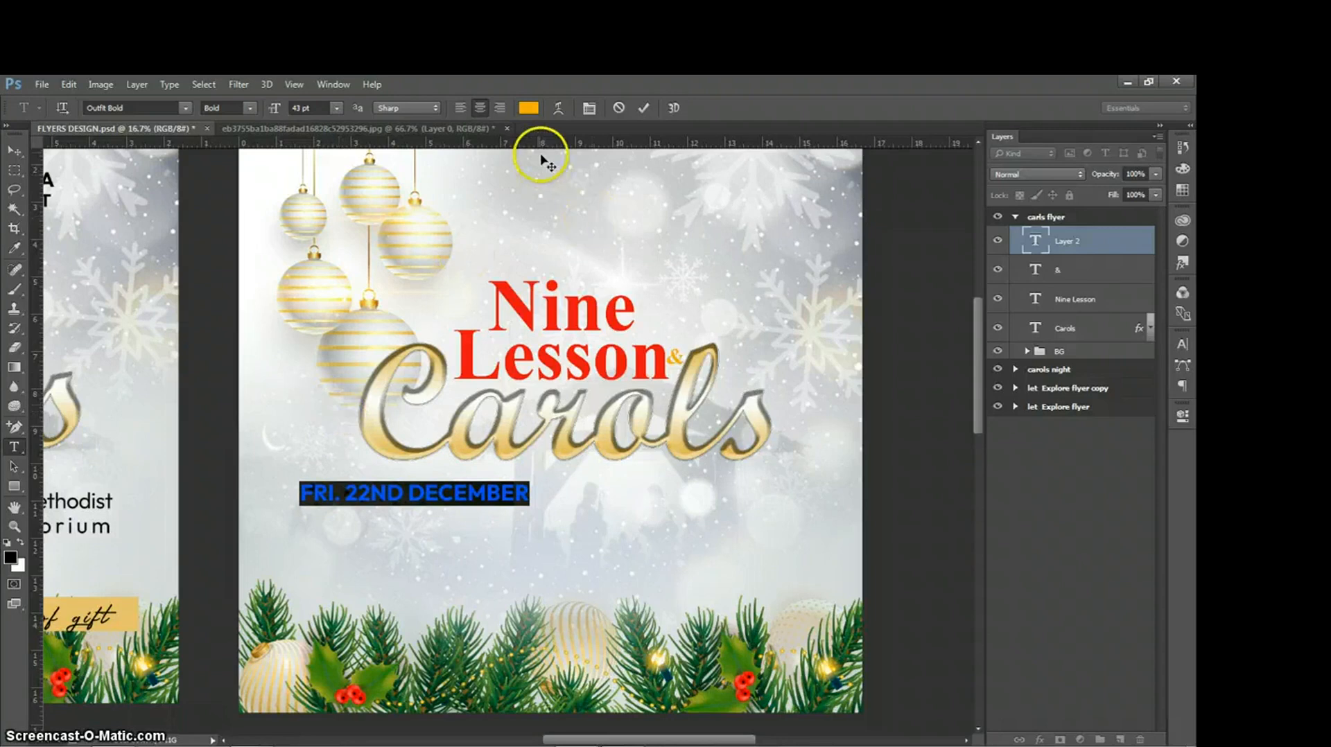
- Recolour the date text to near-black 0a0a0a and commit the text layer
left_click(528, 107)
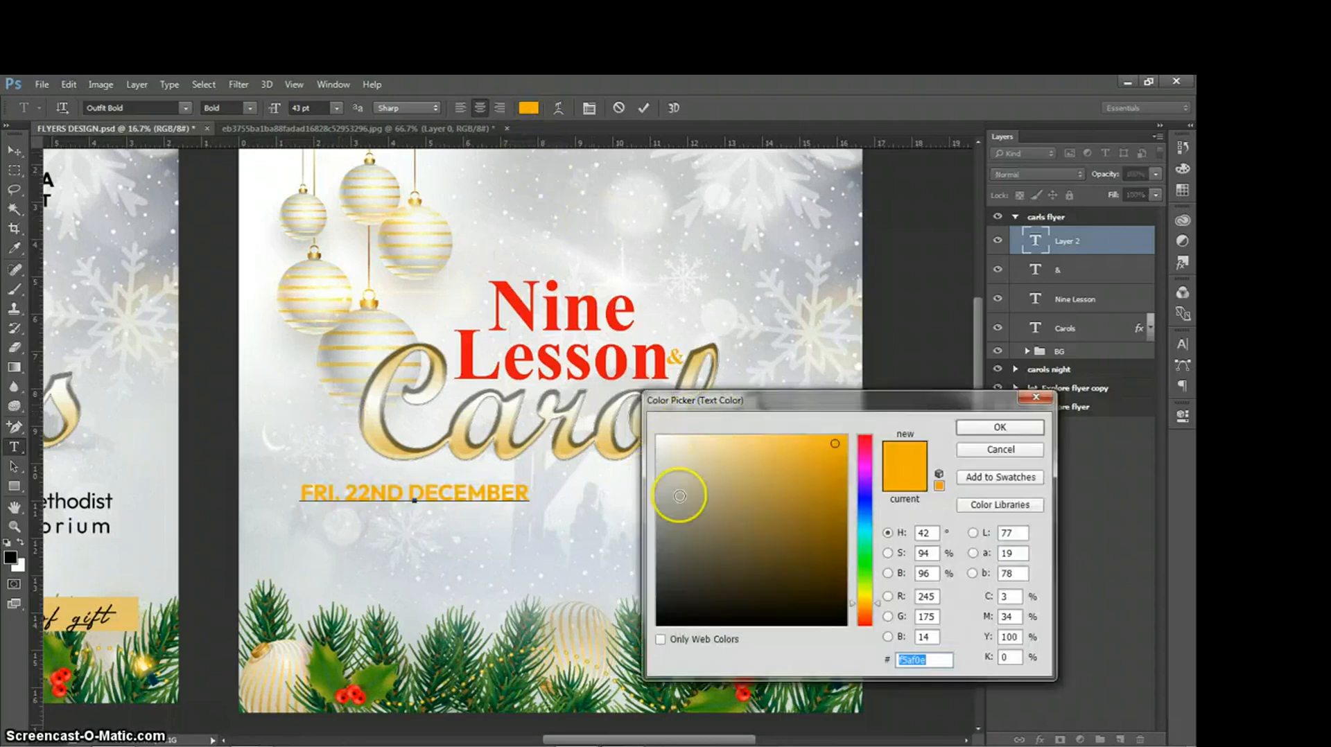
left_click(670, 619)
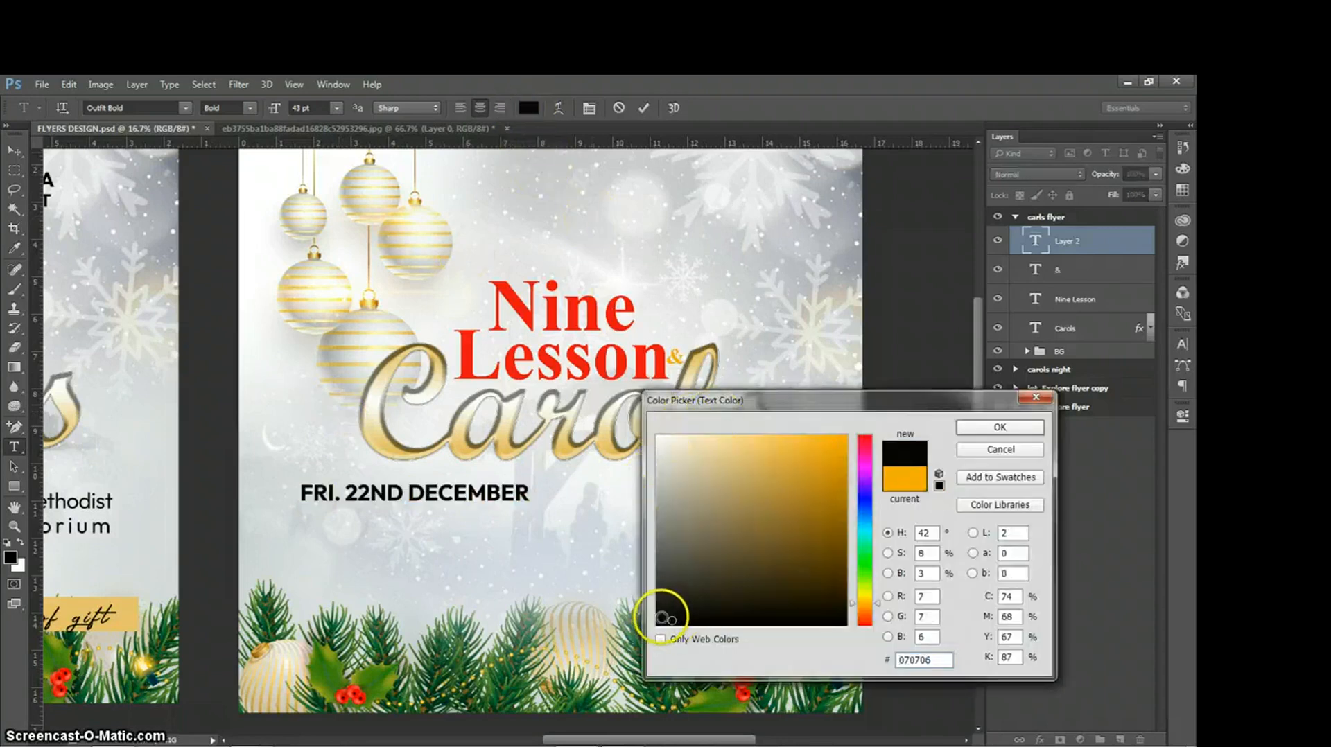
left_click(662, 617)
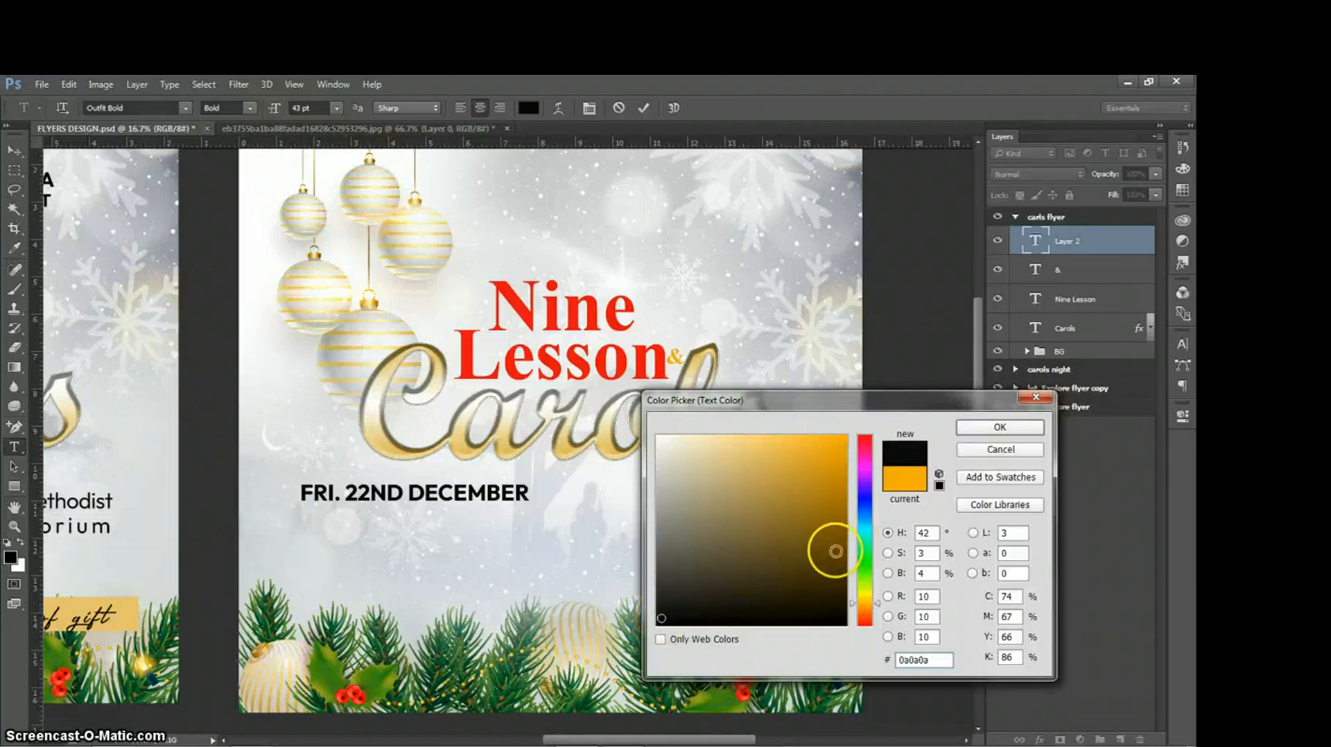
left_click(1000, 427)
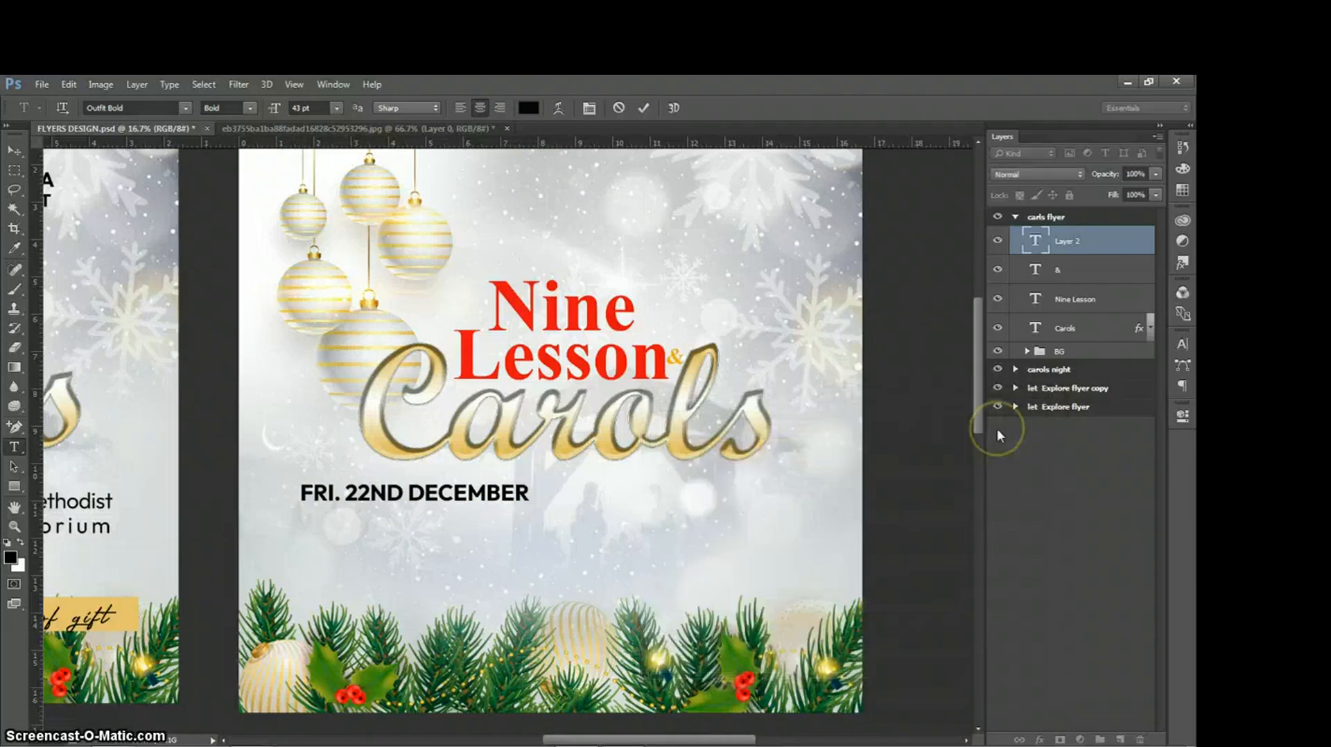
left_click(640, 108)
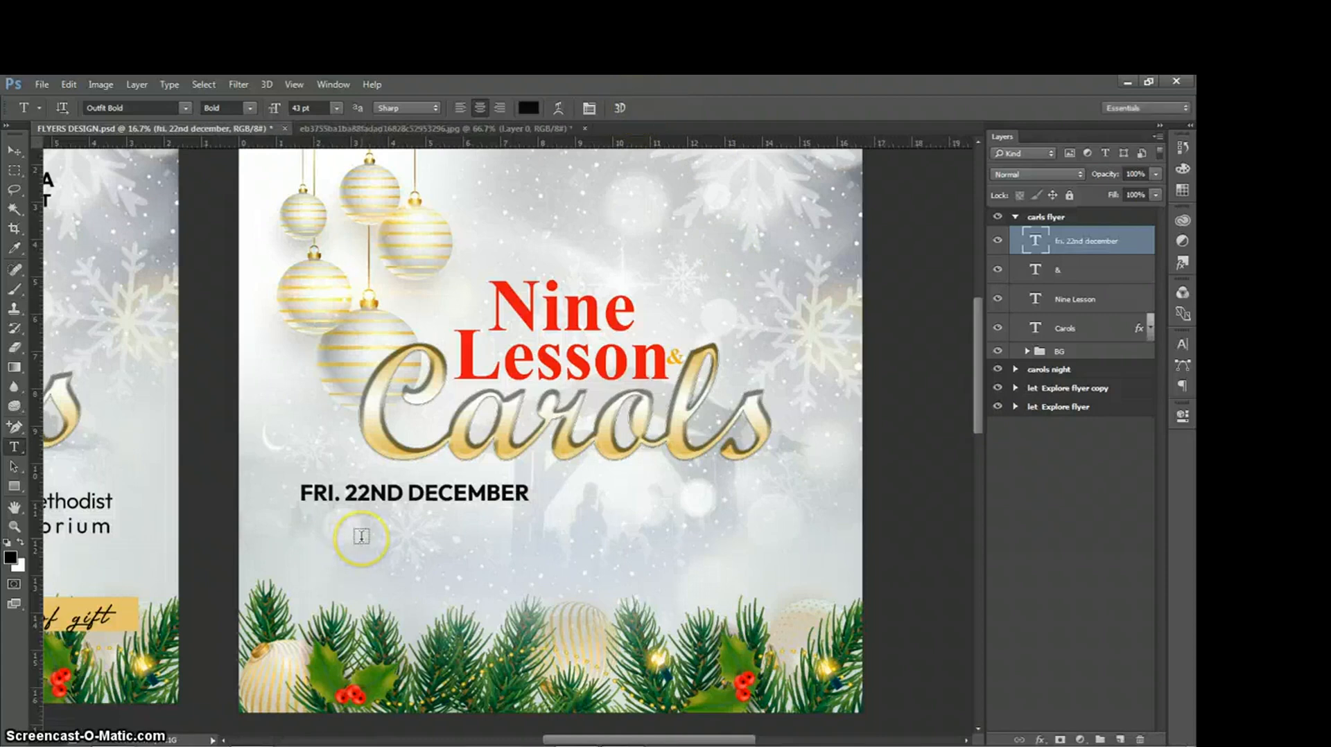
- Add a separate text line reading "TWENTY TWENTY-THREE" below the date
left_click(392, 533)
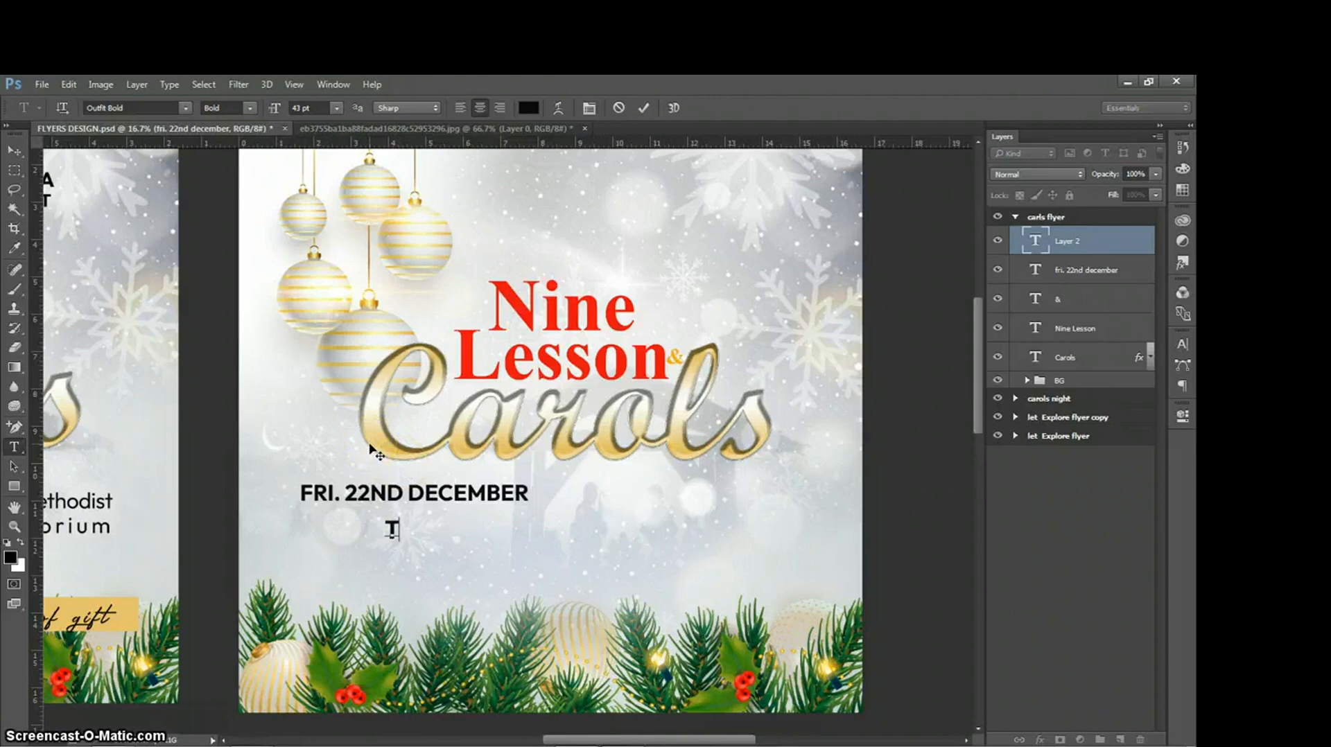
type("W")
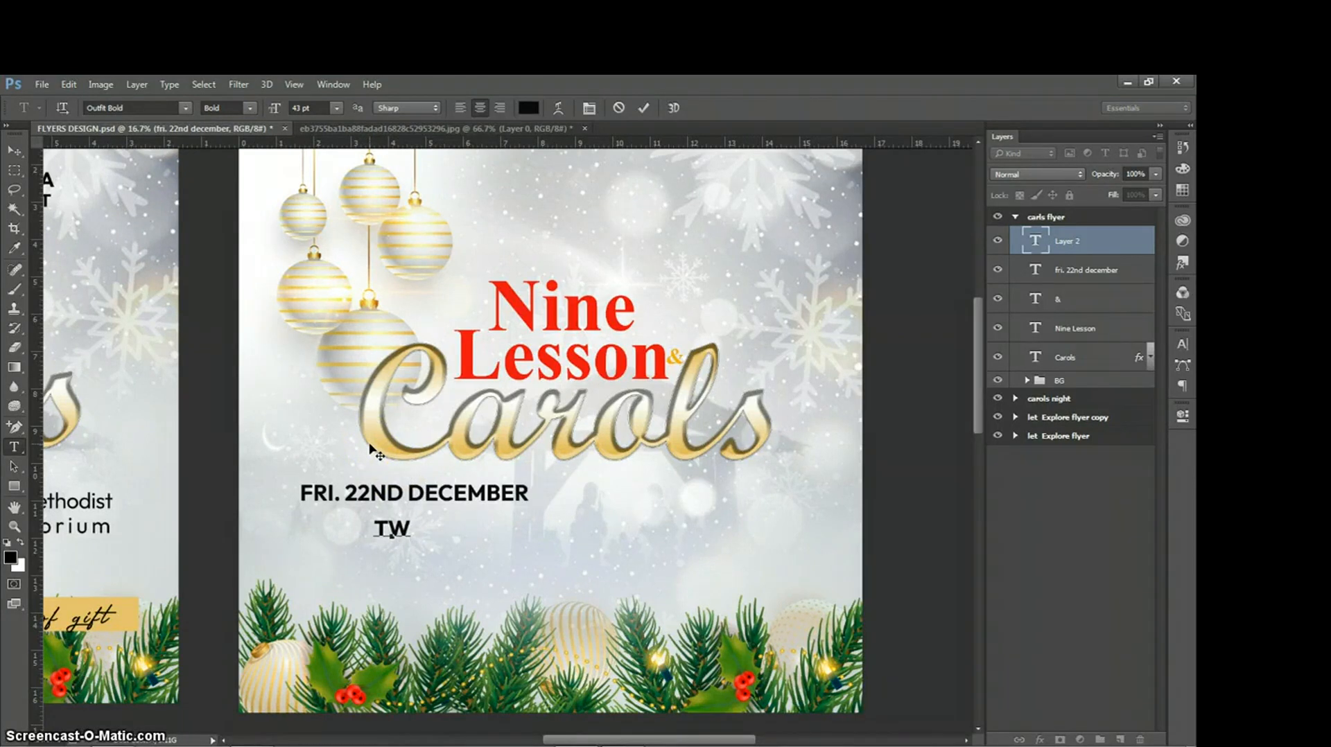
type("E")
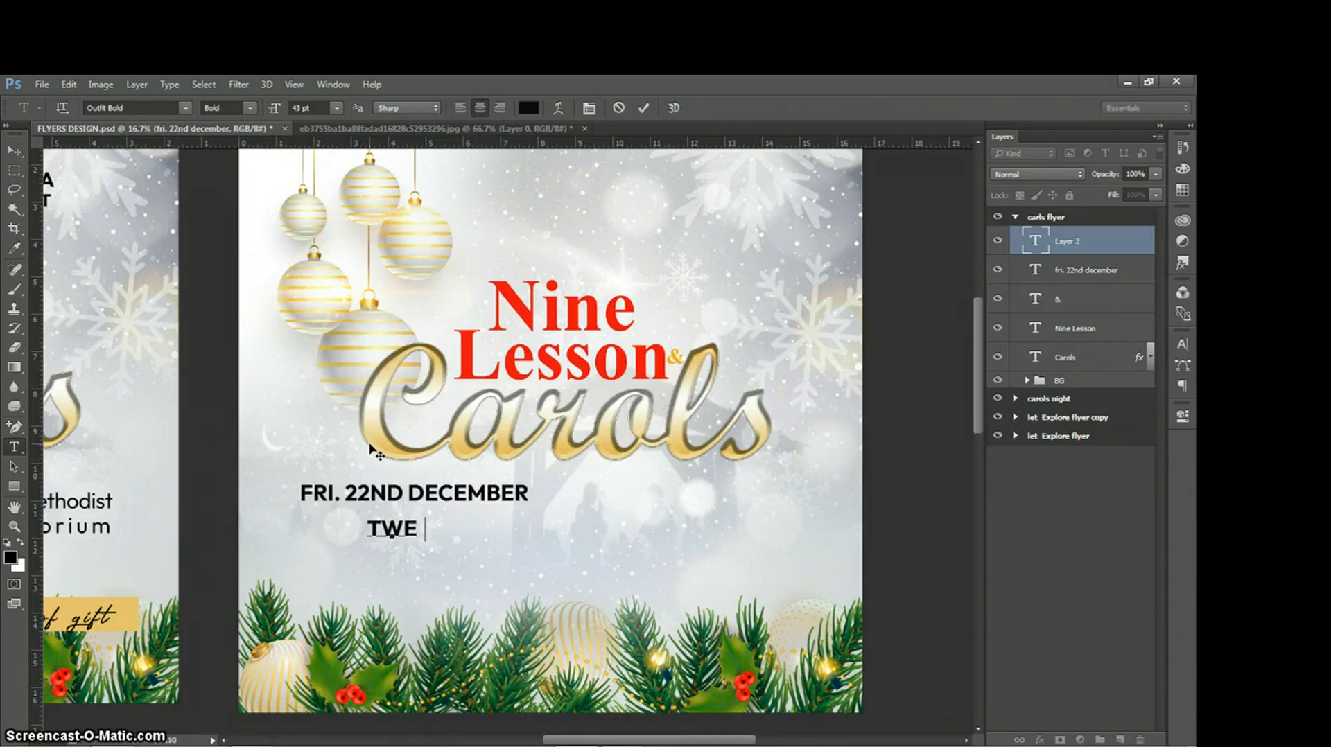
type("NTY")
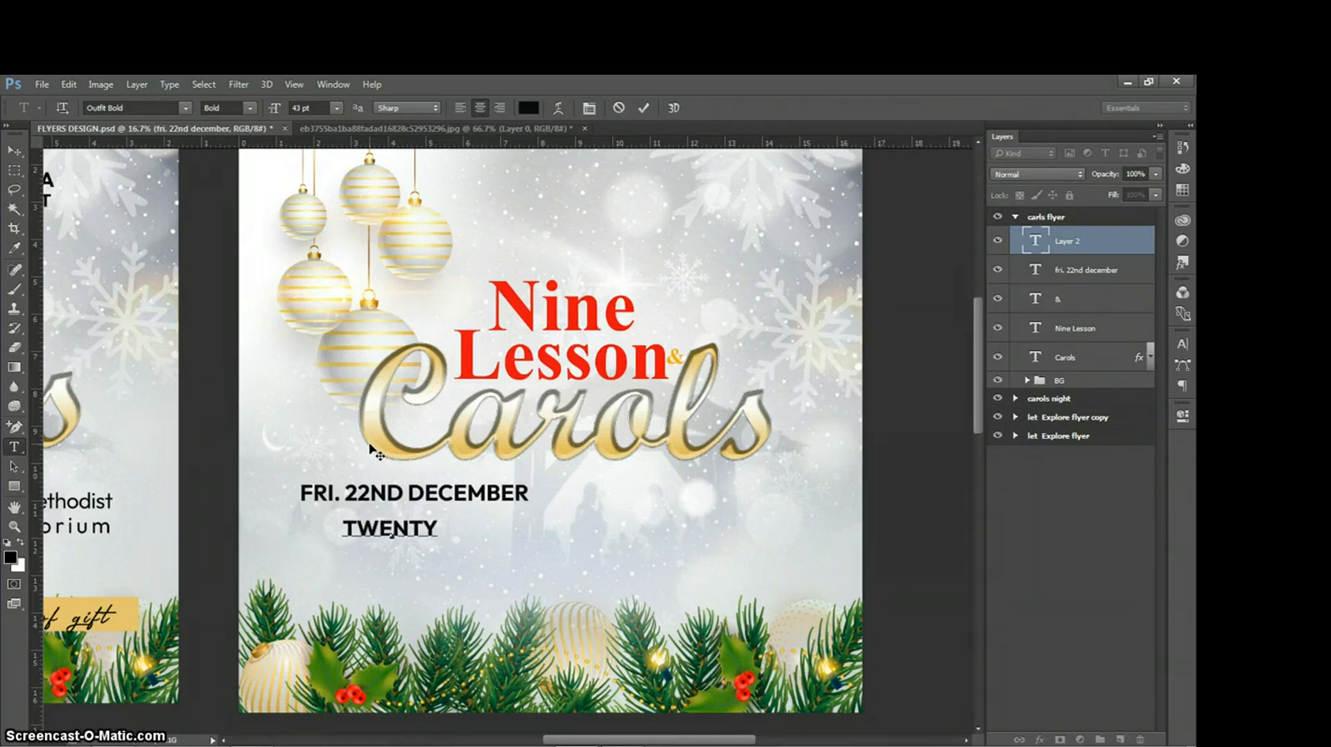
type("  TWENTY")
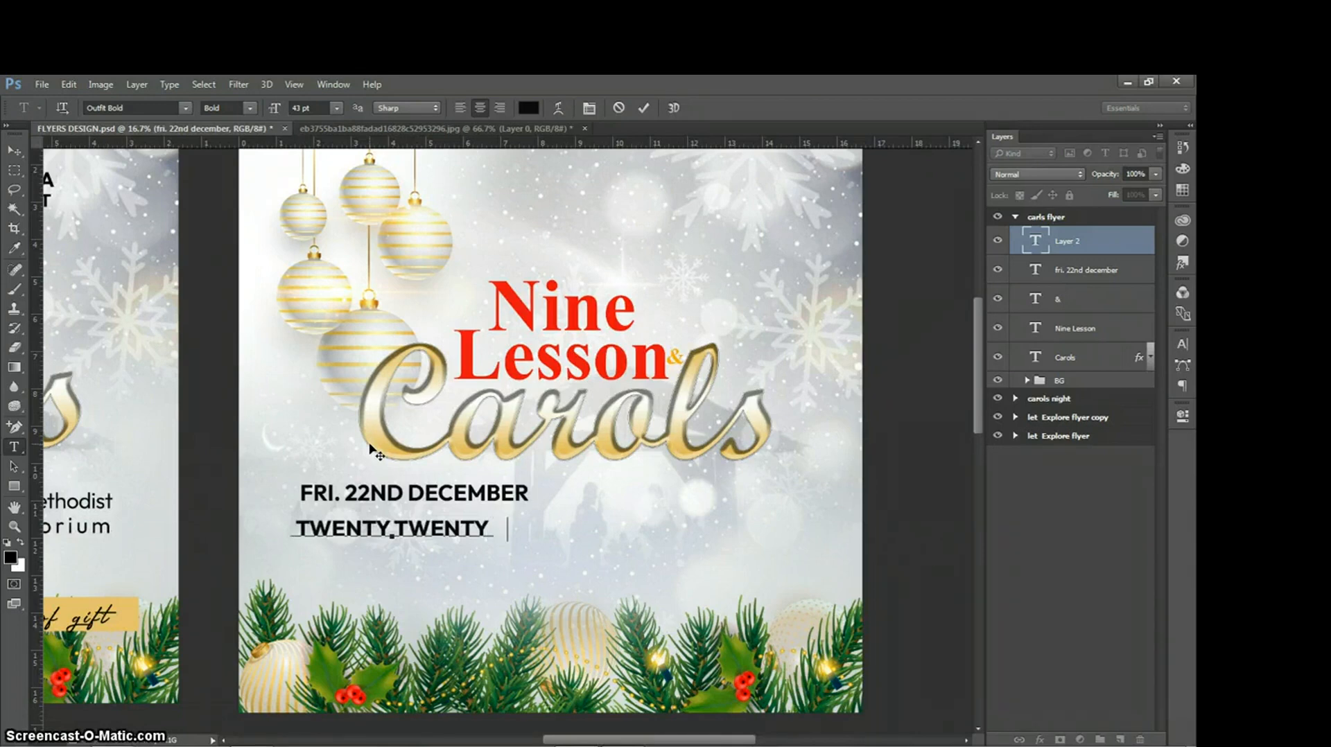
key("BackSpace")
key("BackSpace")
type("-THREE")
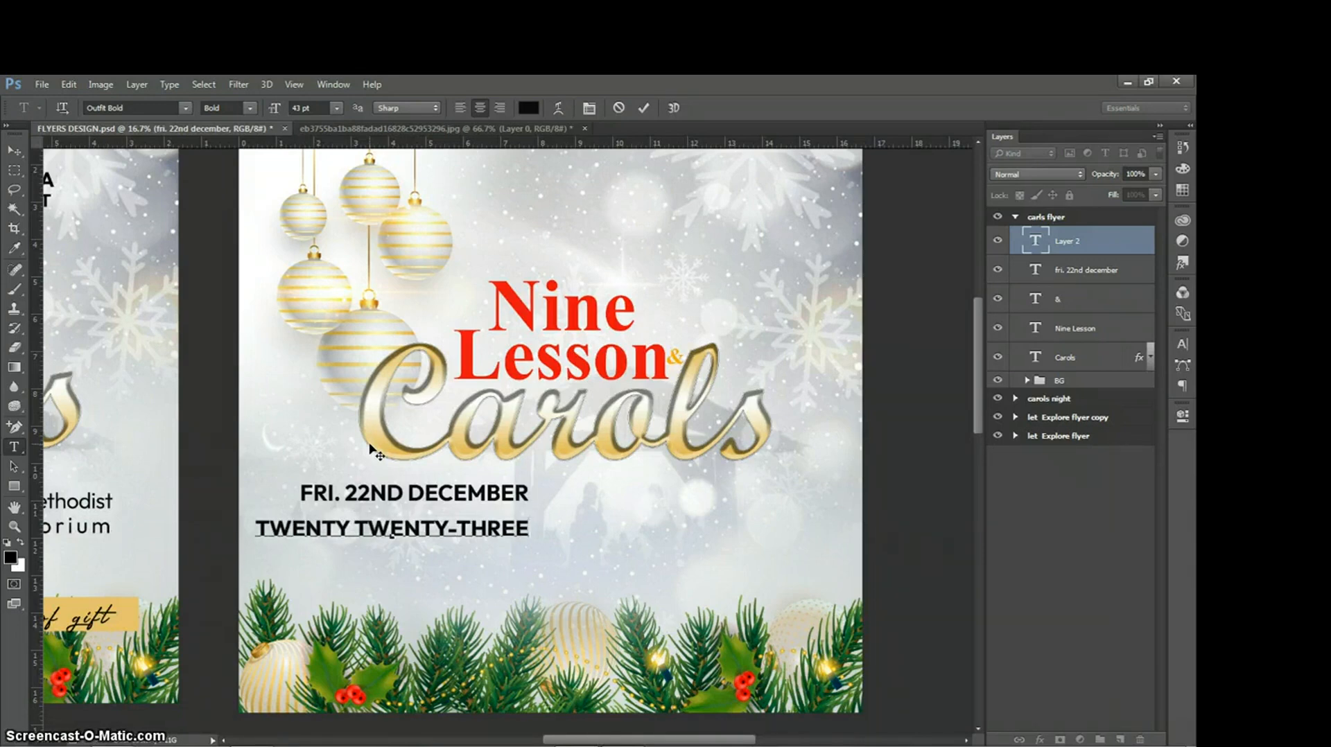
- Set the "TWENTY TWENTY-THREE" line to Outfit Medium and place it directly beneath the date, aligned to its left edge
key("ctrl+a")
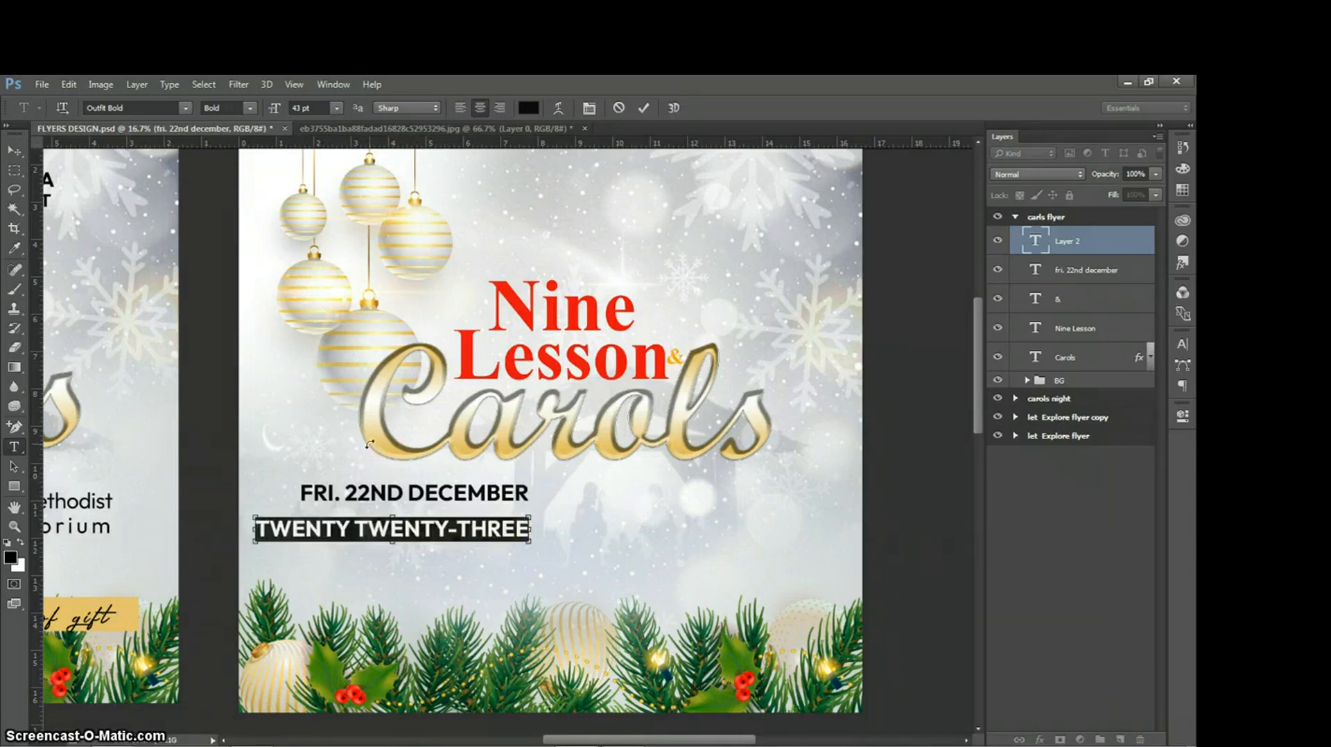
left_click(256, 111)
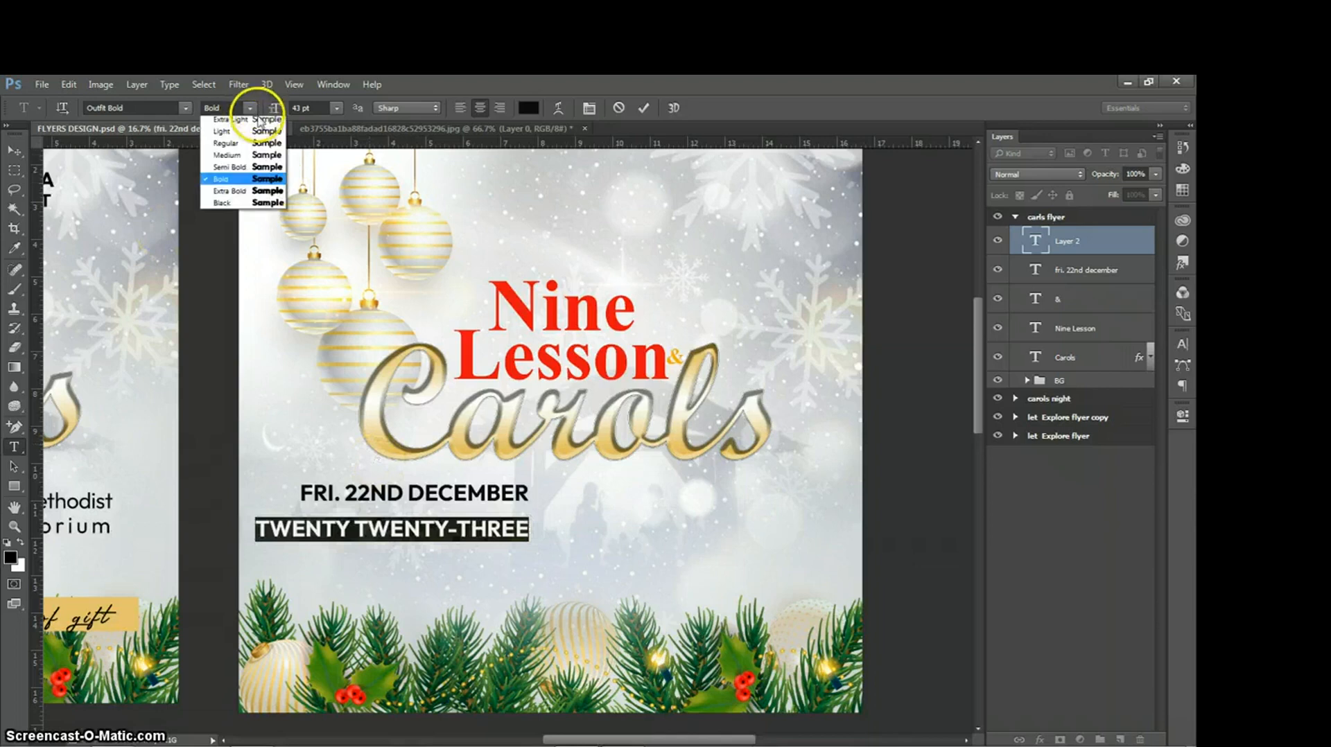
left_click(255, 171)
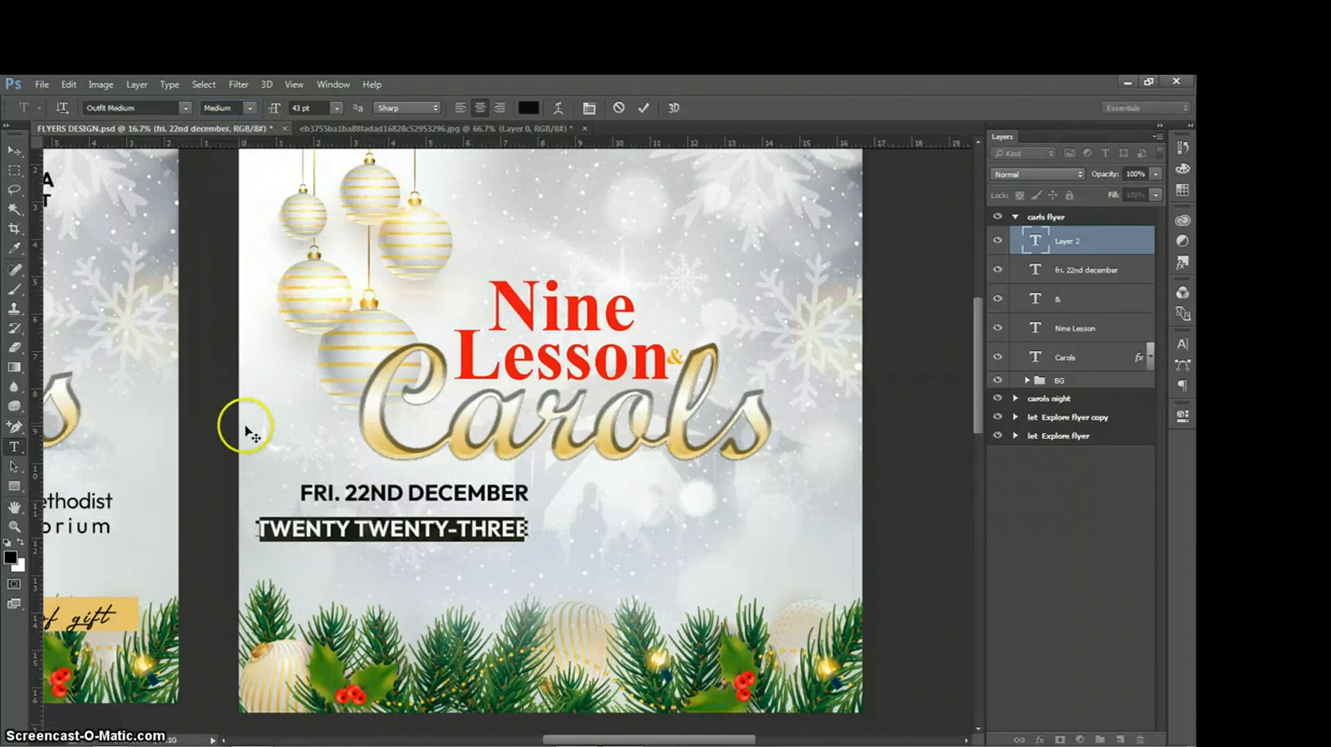
left_click_drag(251, 443, 278, 444)
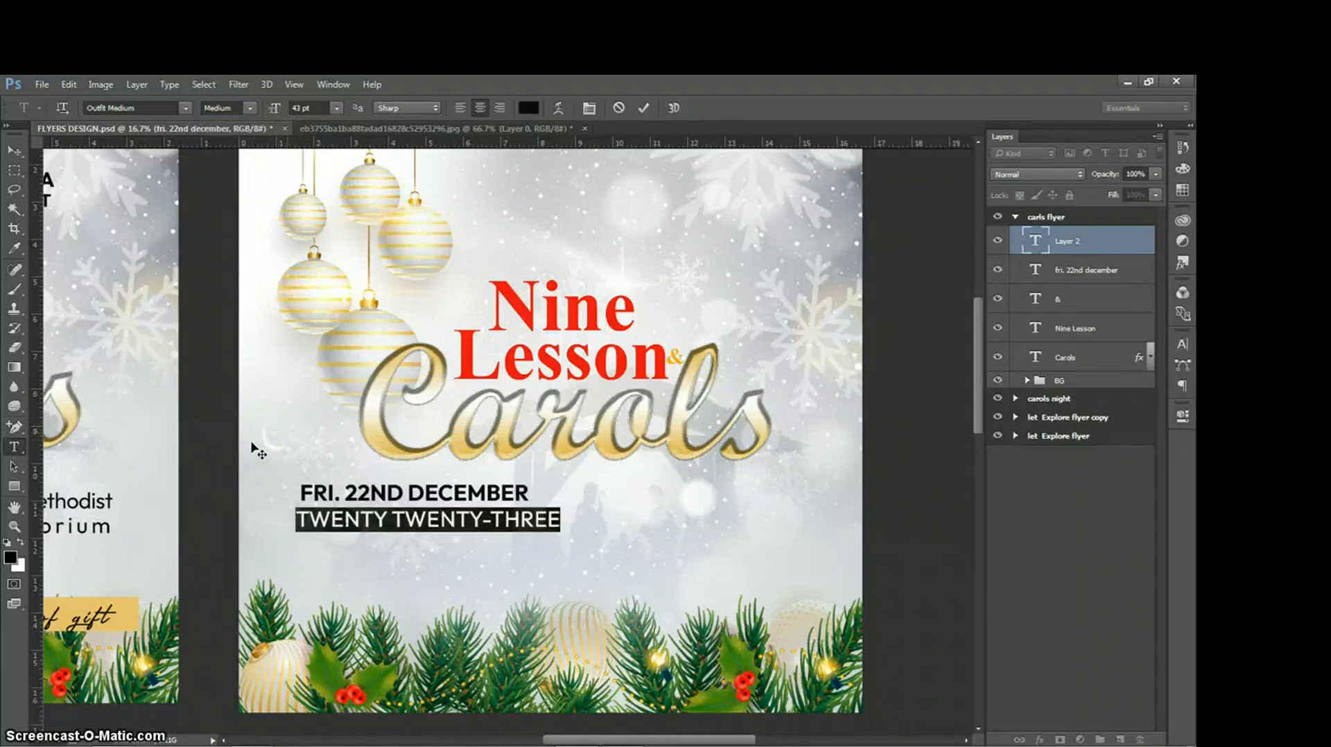
left_click_drag(287, 435, 289, 434)
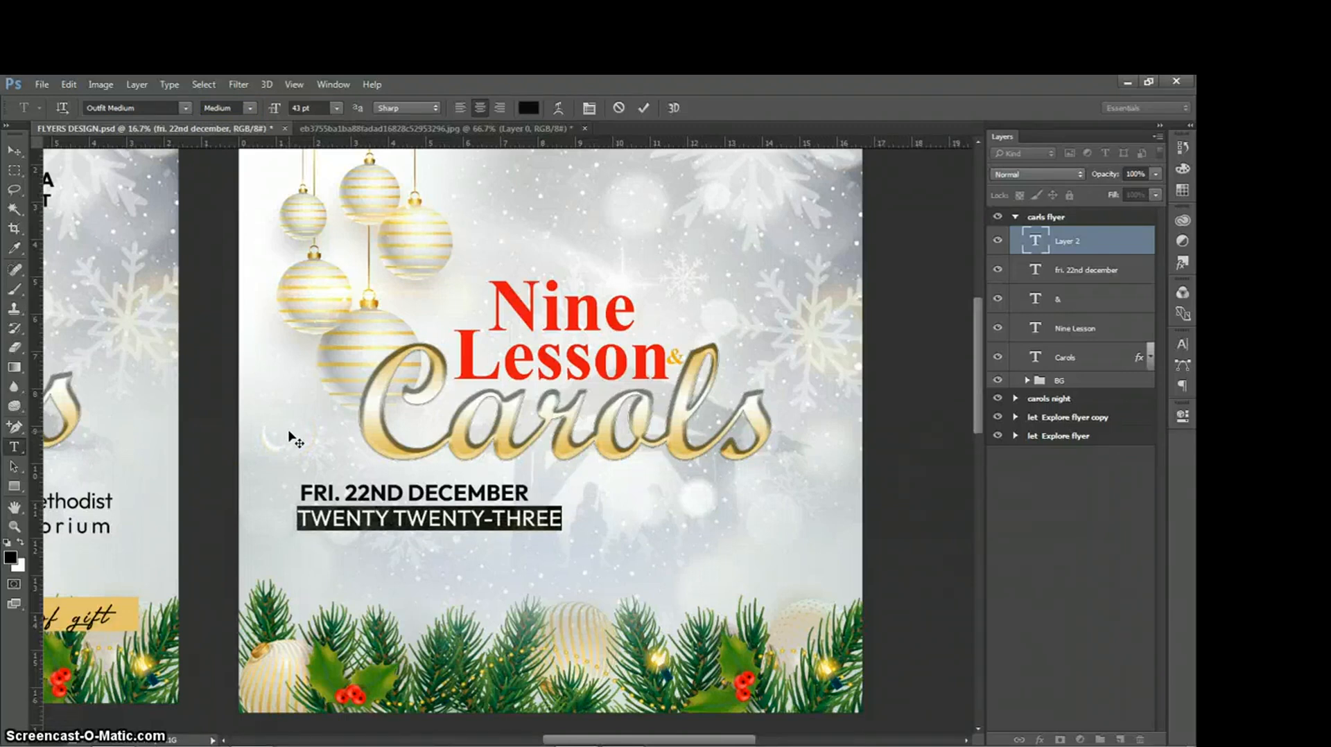
left_click_drag(292, 431, 295, 431)
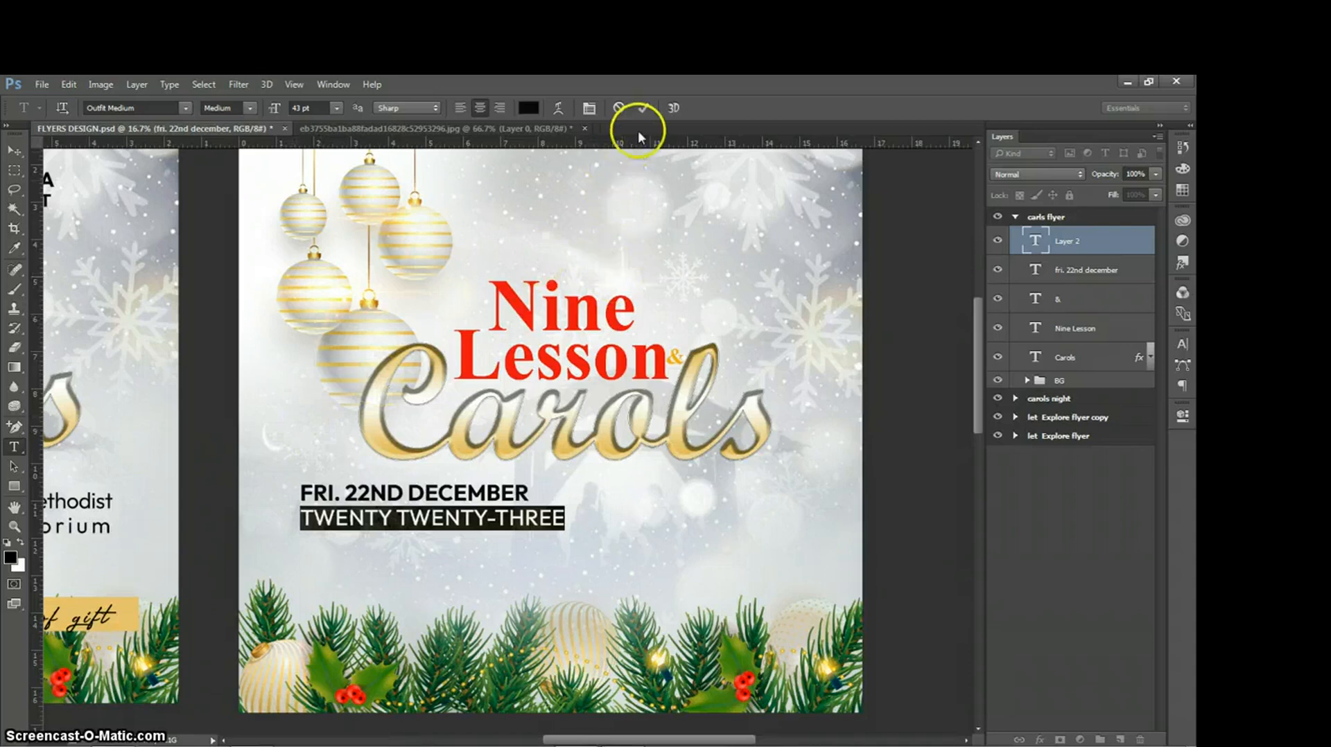
left_click(644, 107)
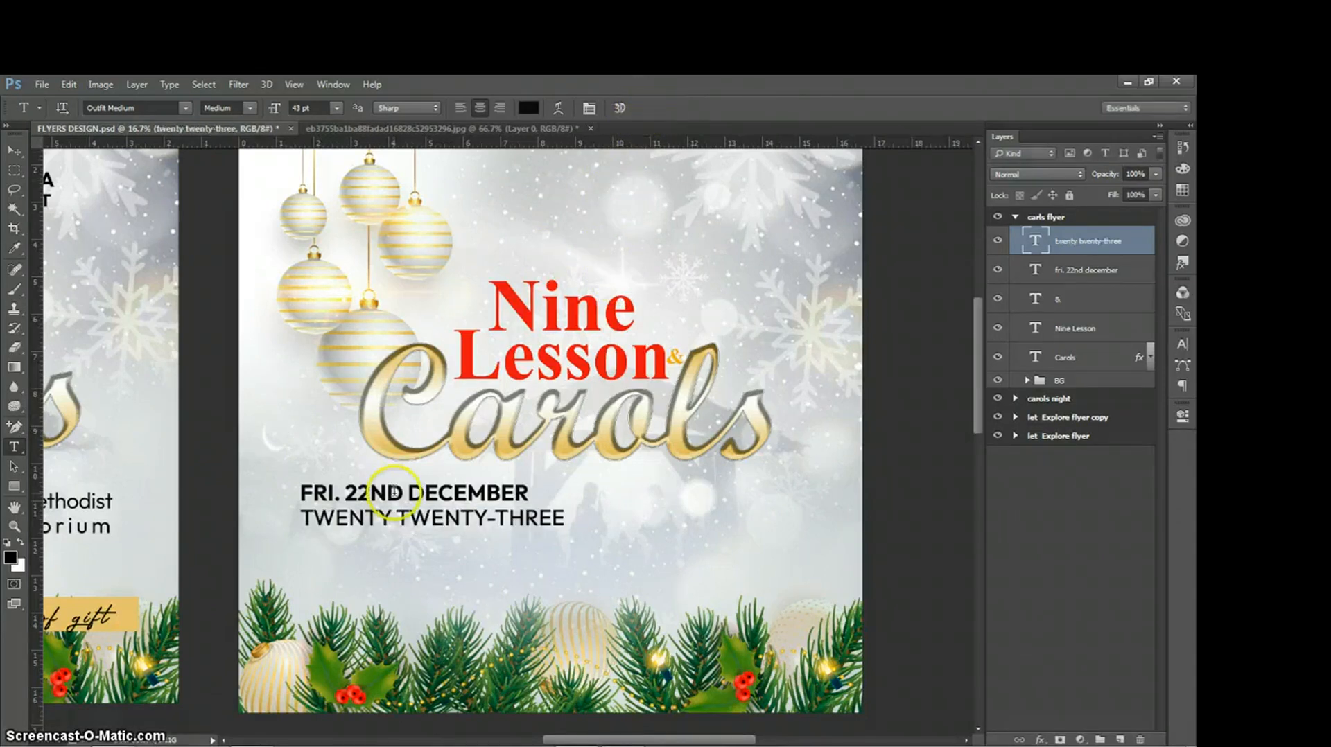
- Enlarge the "FRI. 22ND DECEMBER" line to 47 pt and move it slightly right and down, close above "TWENTY TWENTY-THREE"
left_click(396, 493)
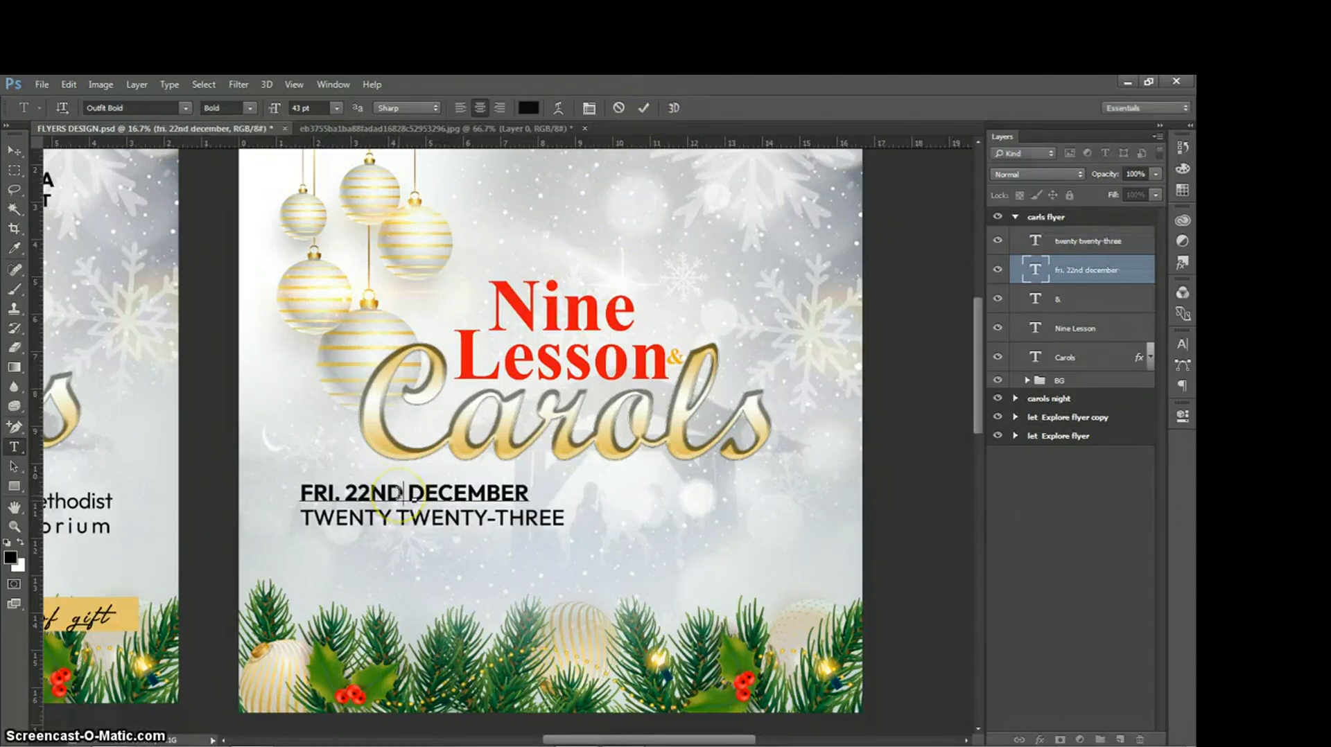
key("ctrl+a")
left_click(321, 109)
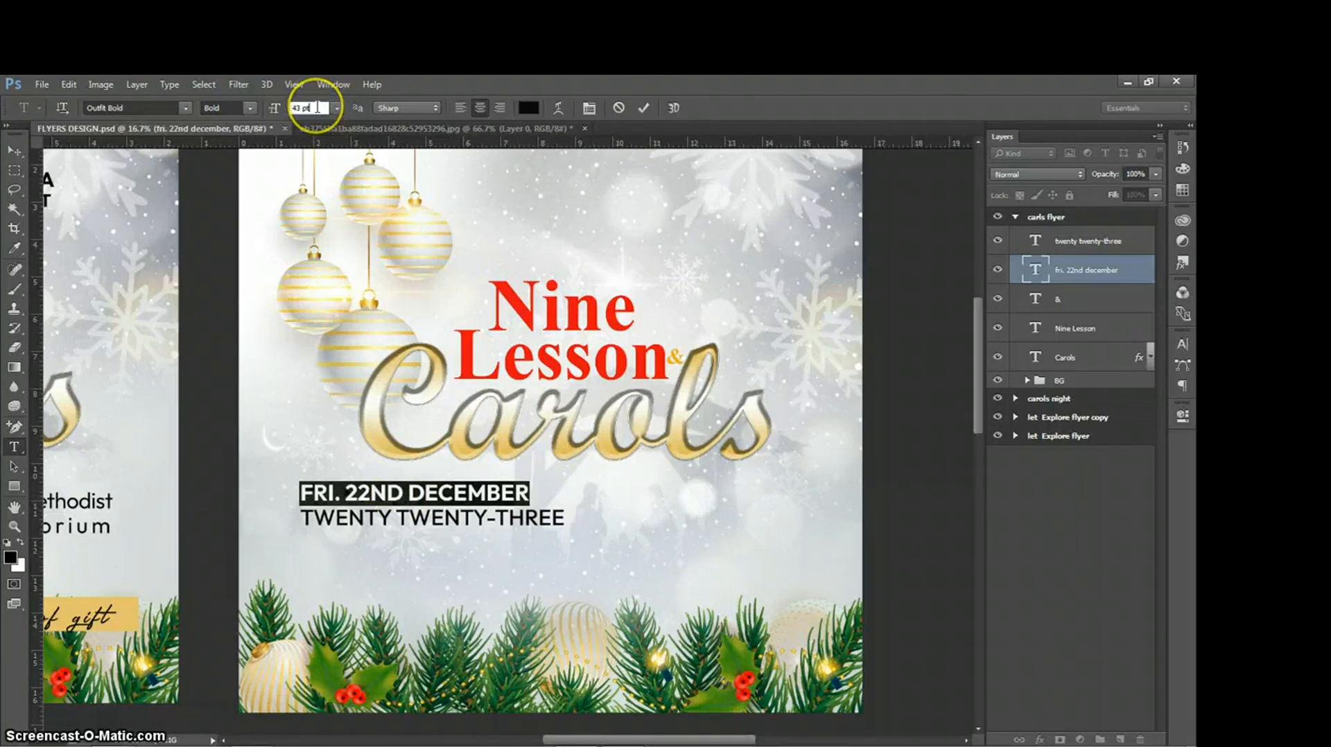
key("Up")
key("Up")
key("Up")
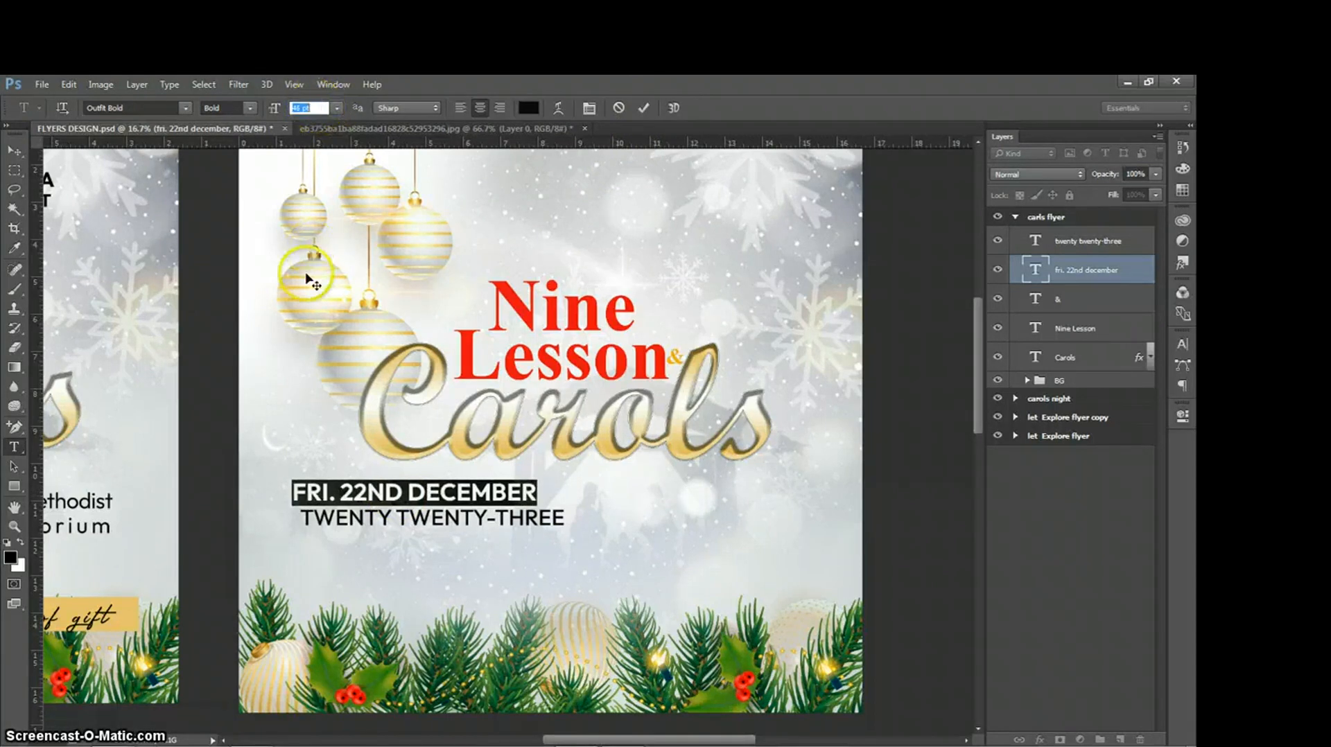
left_click(276, 414)
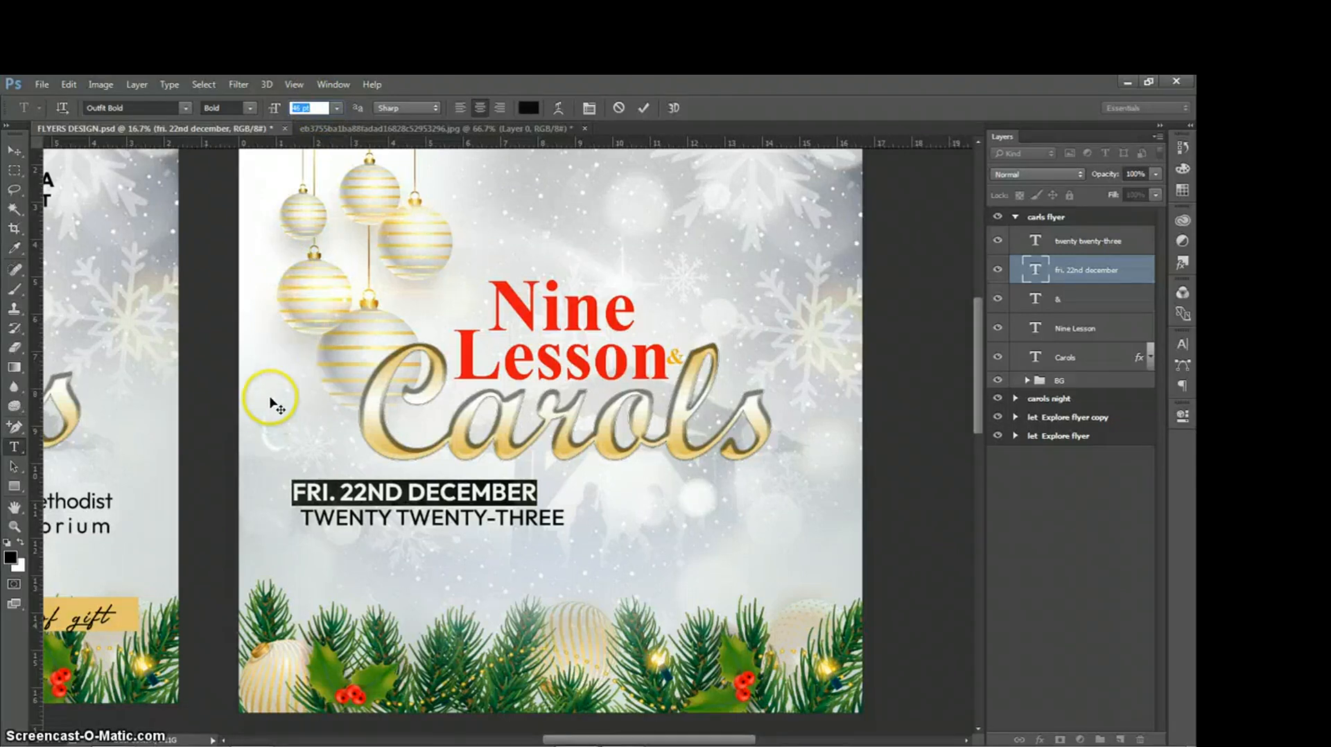
key("Up")
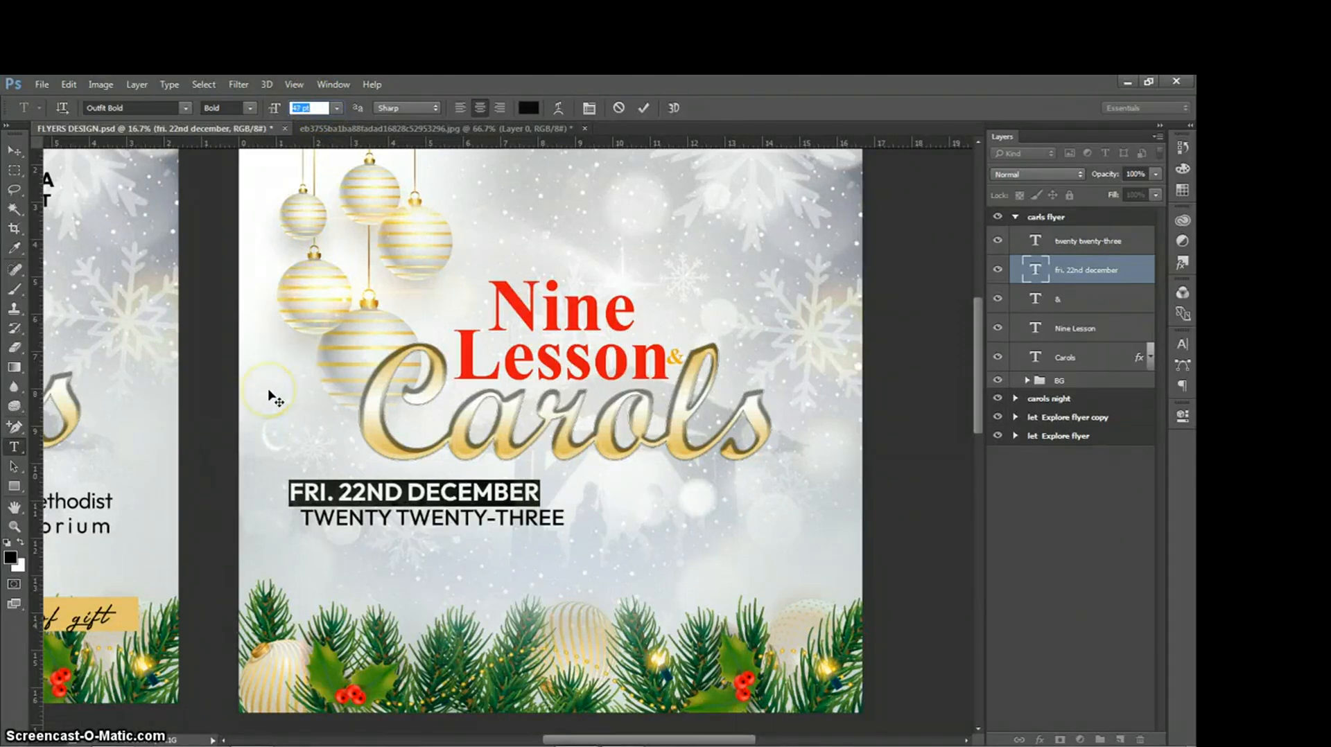
mouse_move(276, 414)
left_mouse_down()
mouse_move(293, 434)
mouse_move(284, 419)
left_mouse_up()
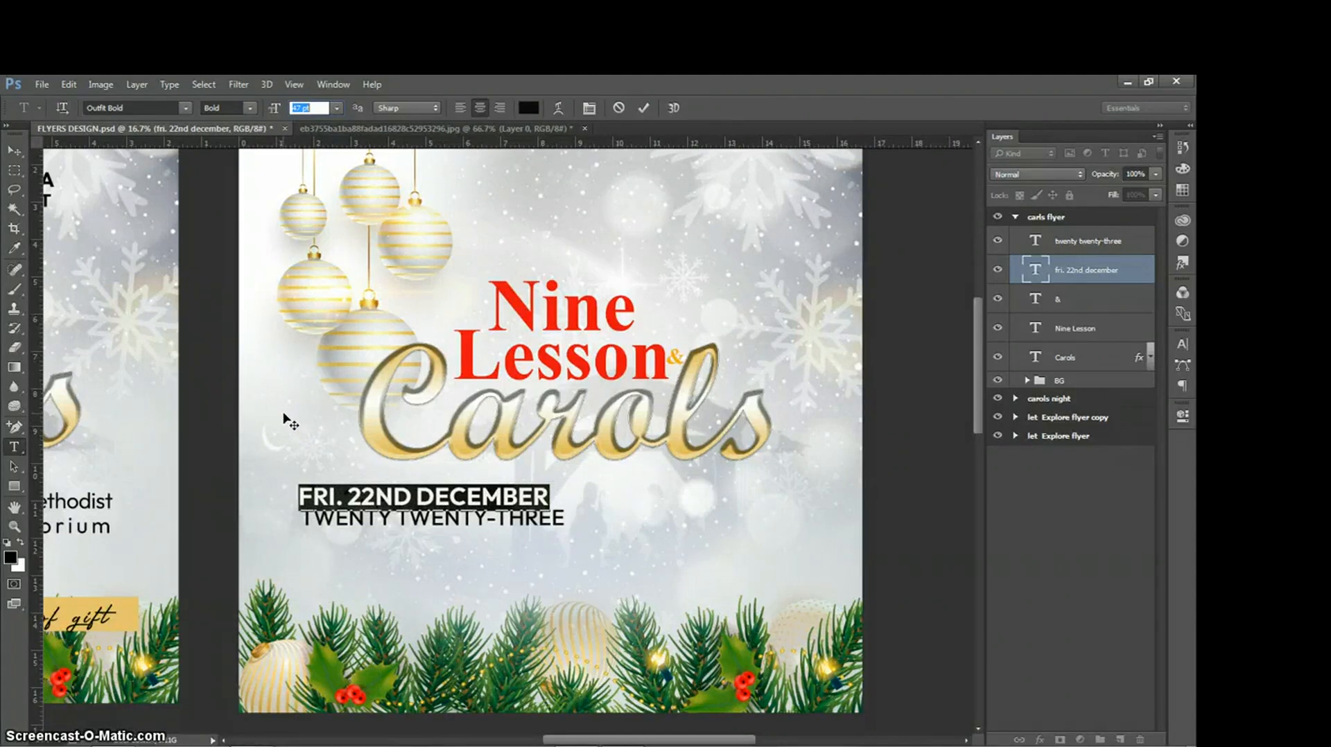
- Set the date line to 49 pt, align its left edge with "TWENTY TWENTY-THREE" and commit the text
left_click(321, 109)
key("Up")
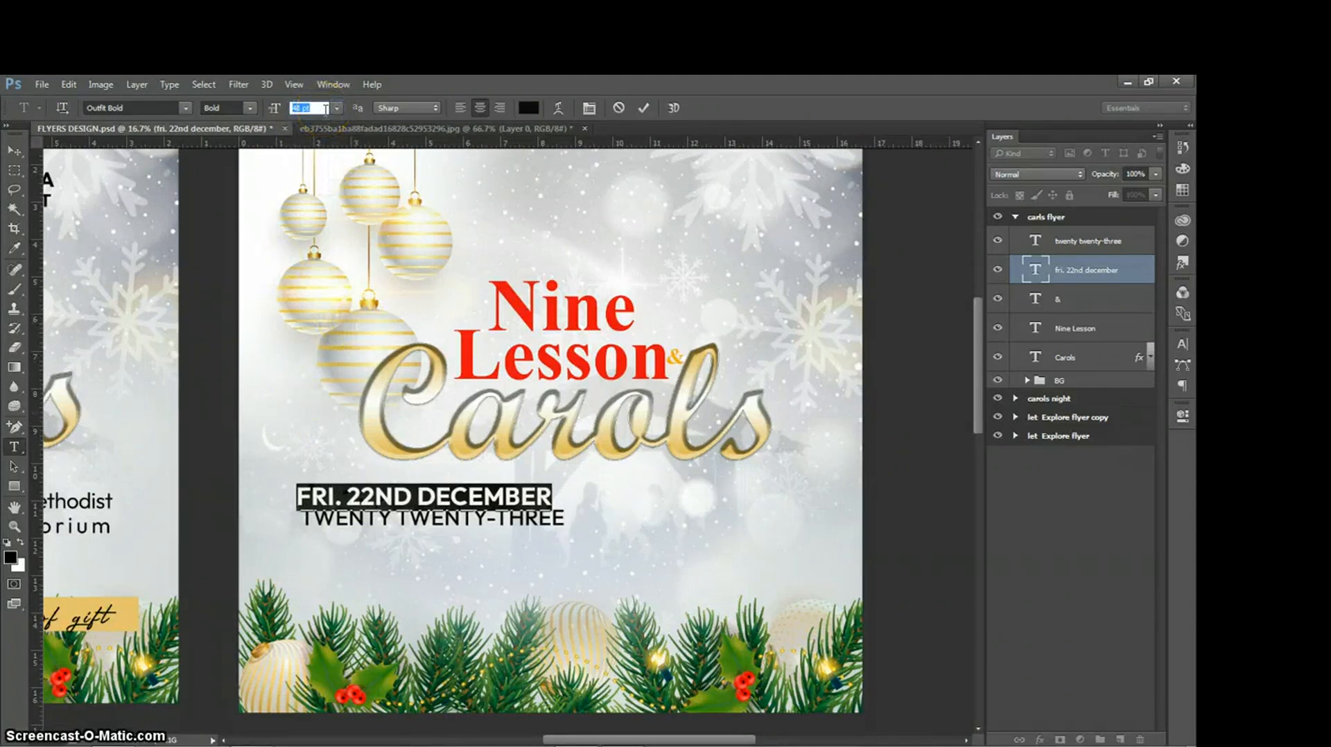
key("Up")
key("Up")
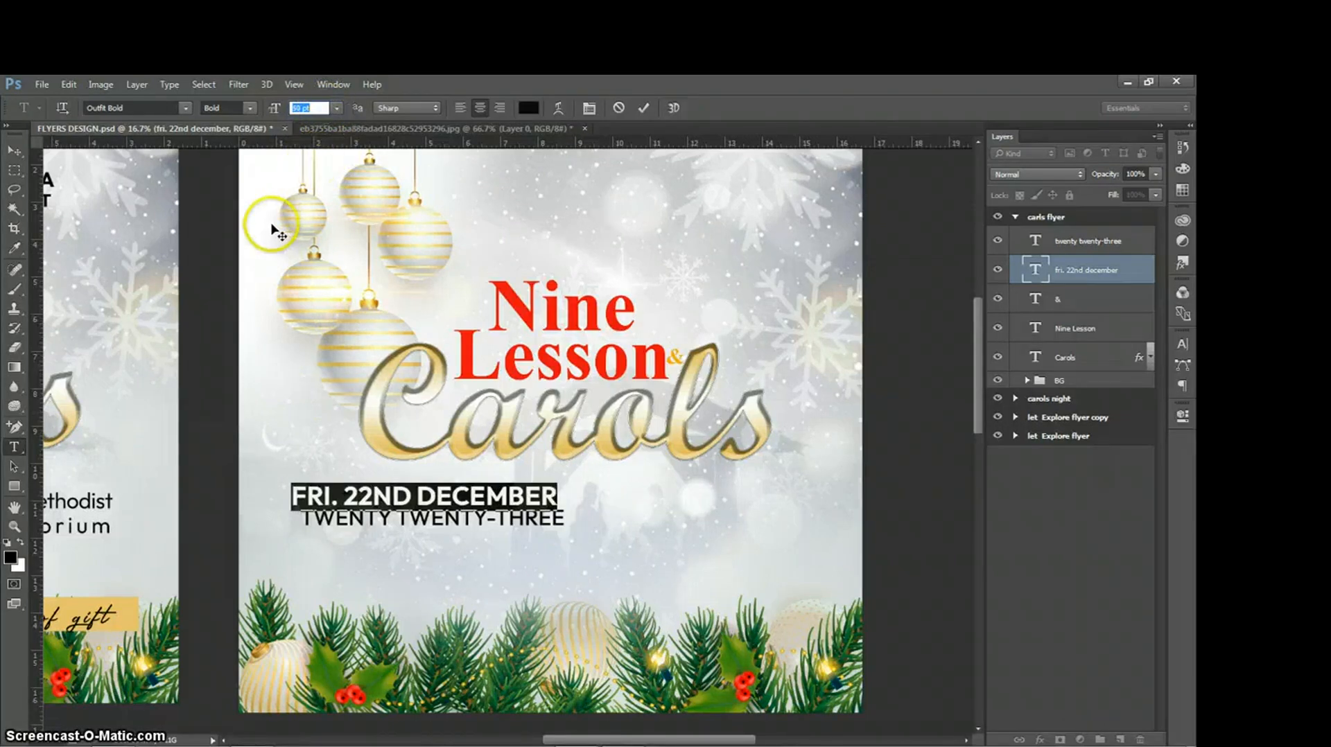
key("Down")
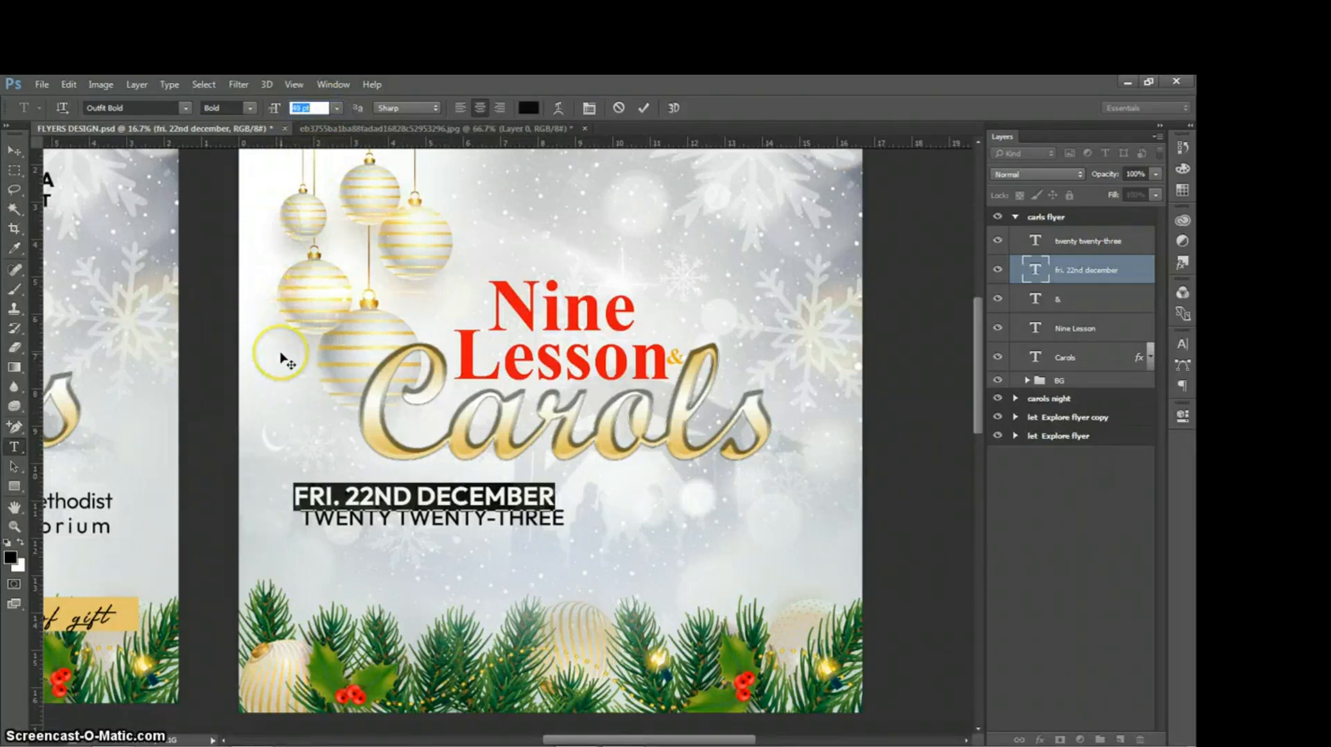
key("Right")
key("Right")
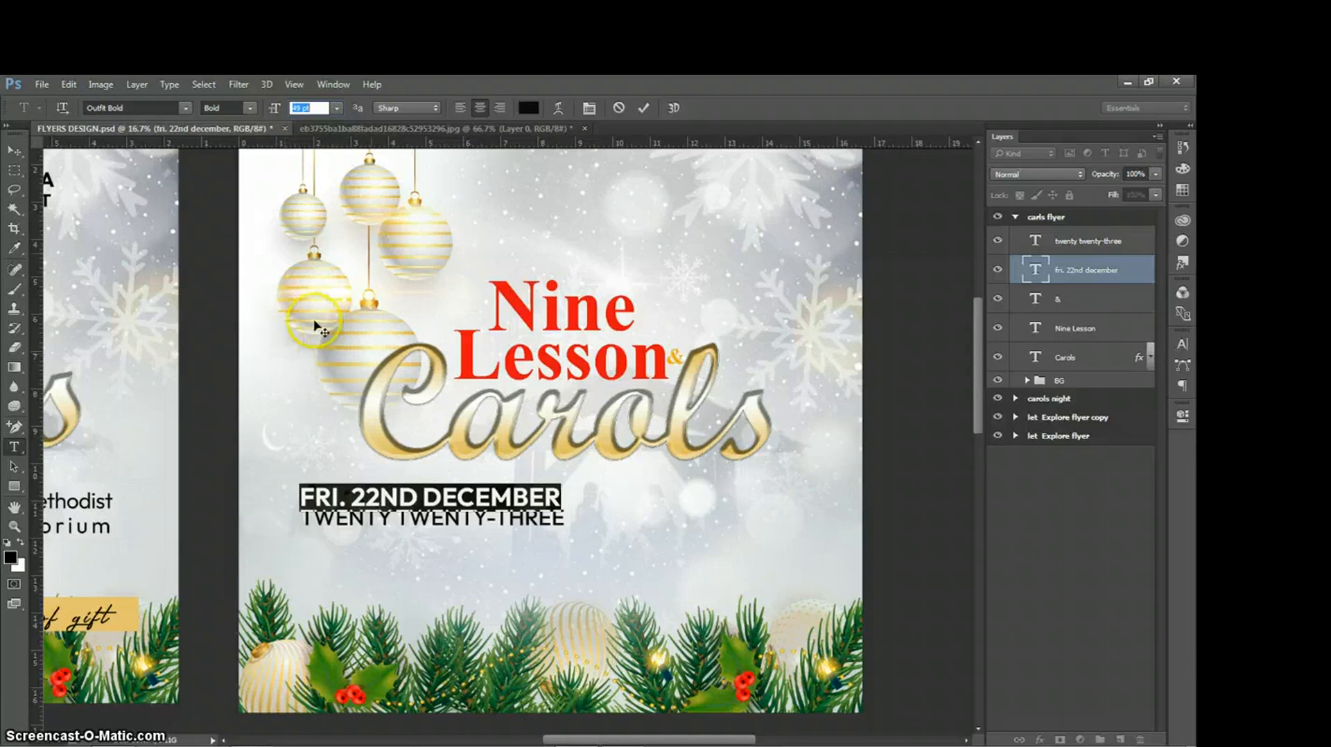
left_click(641, 110)
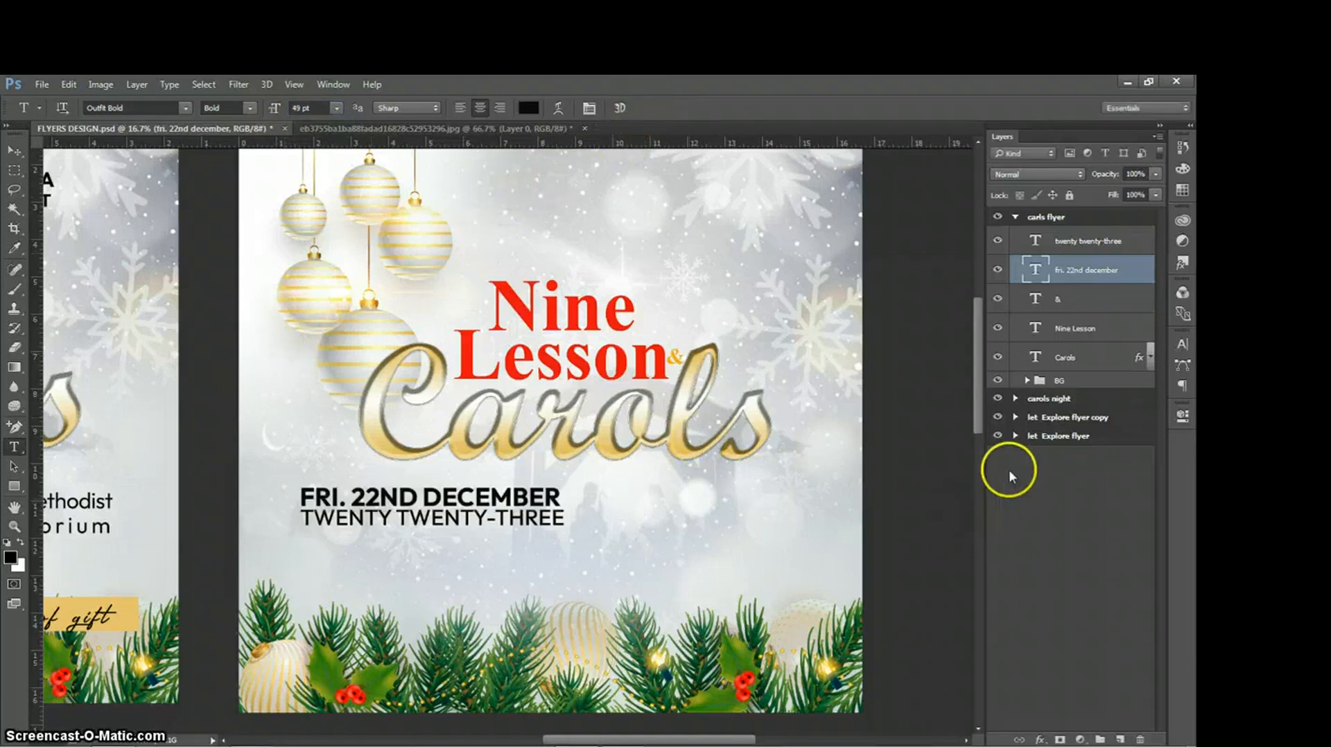
- Add a separate text line reading "VENUE:" to the right of the date
left_click_drag(978, 419, 978, 428)
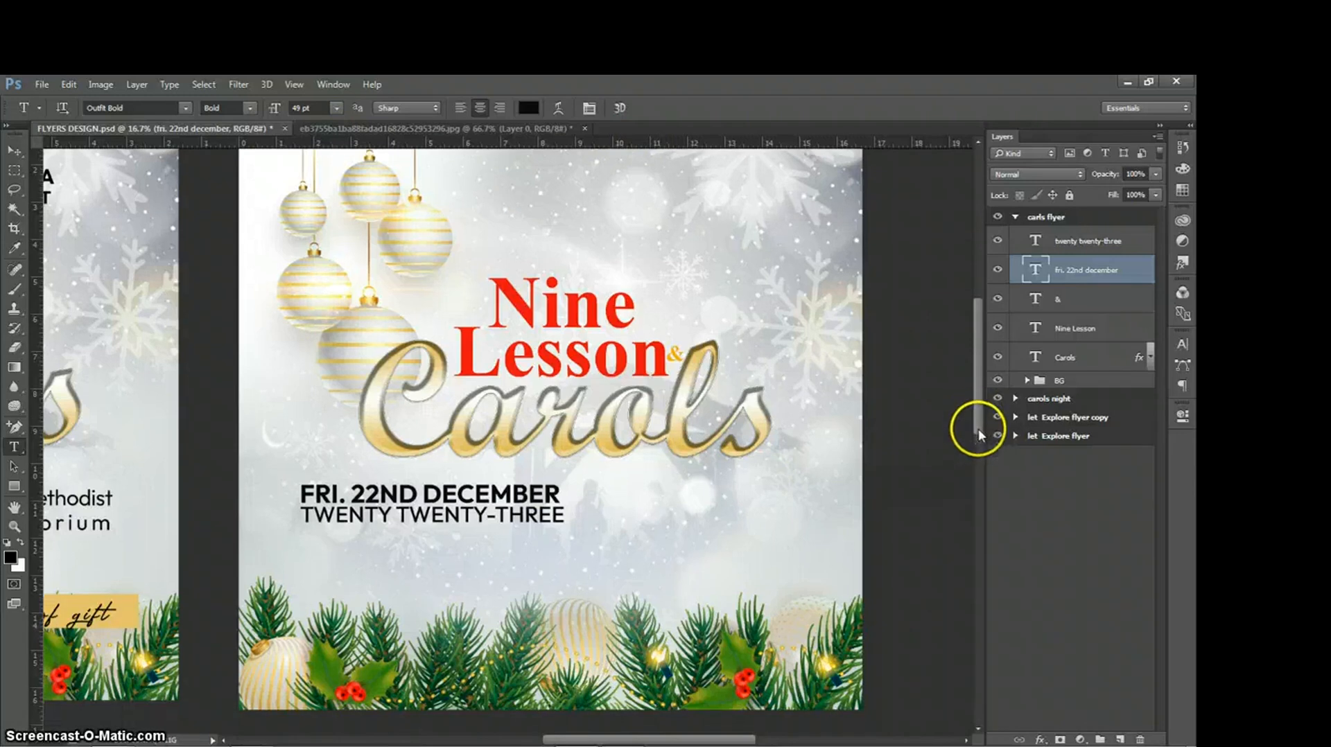
scroll(979, 429, "down", 2)
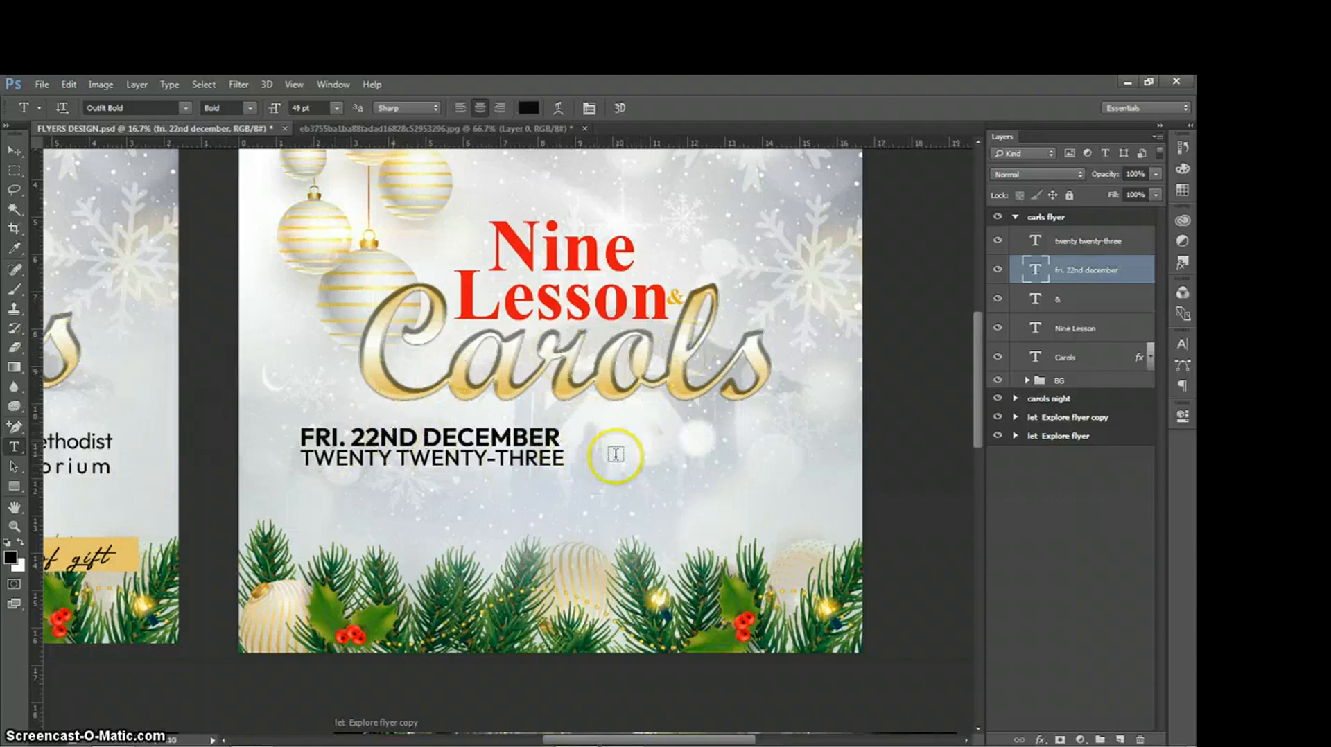
left_click(1071, 239)
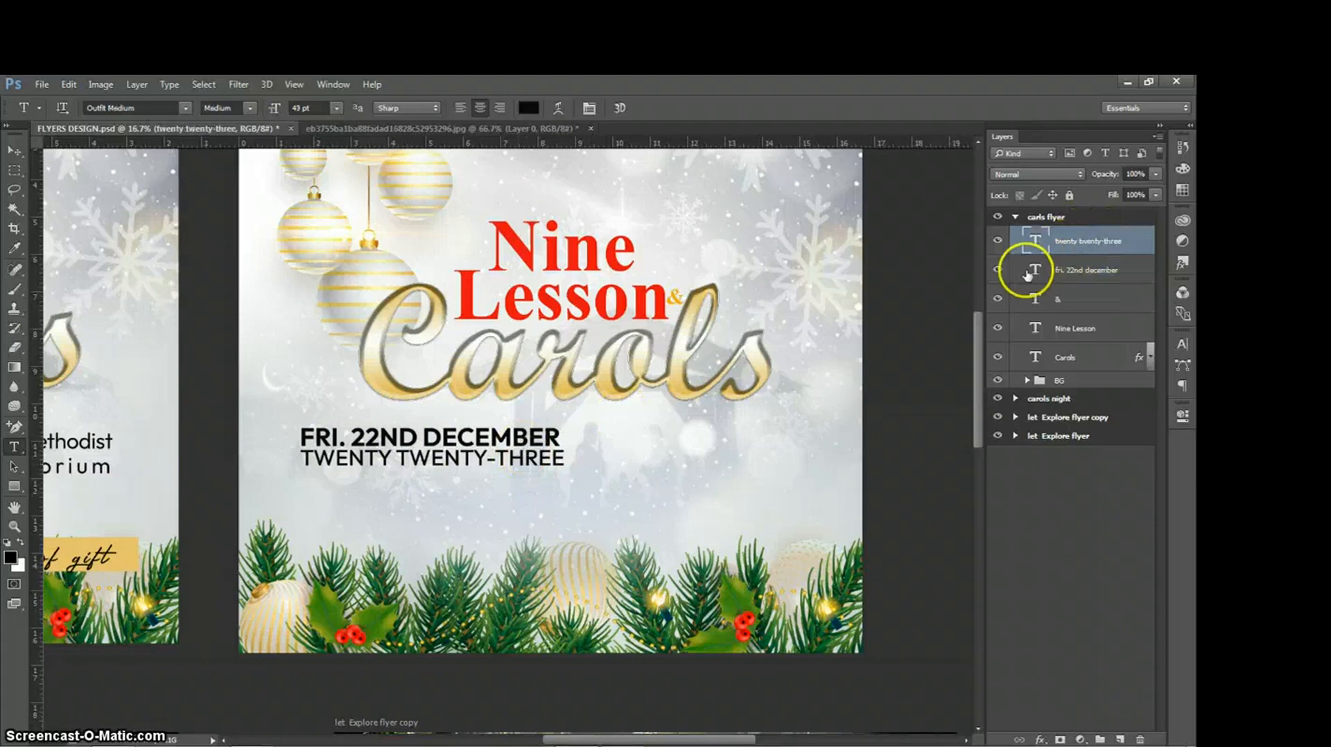
left_click(634, 443)
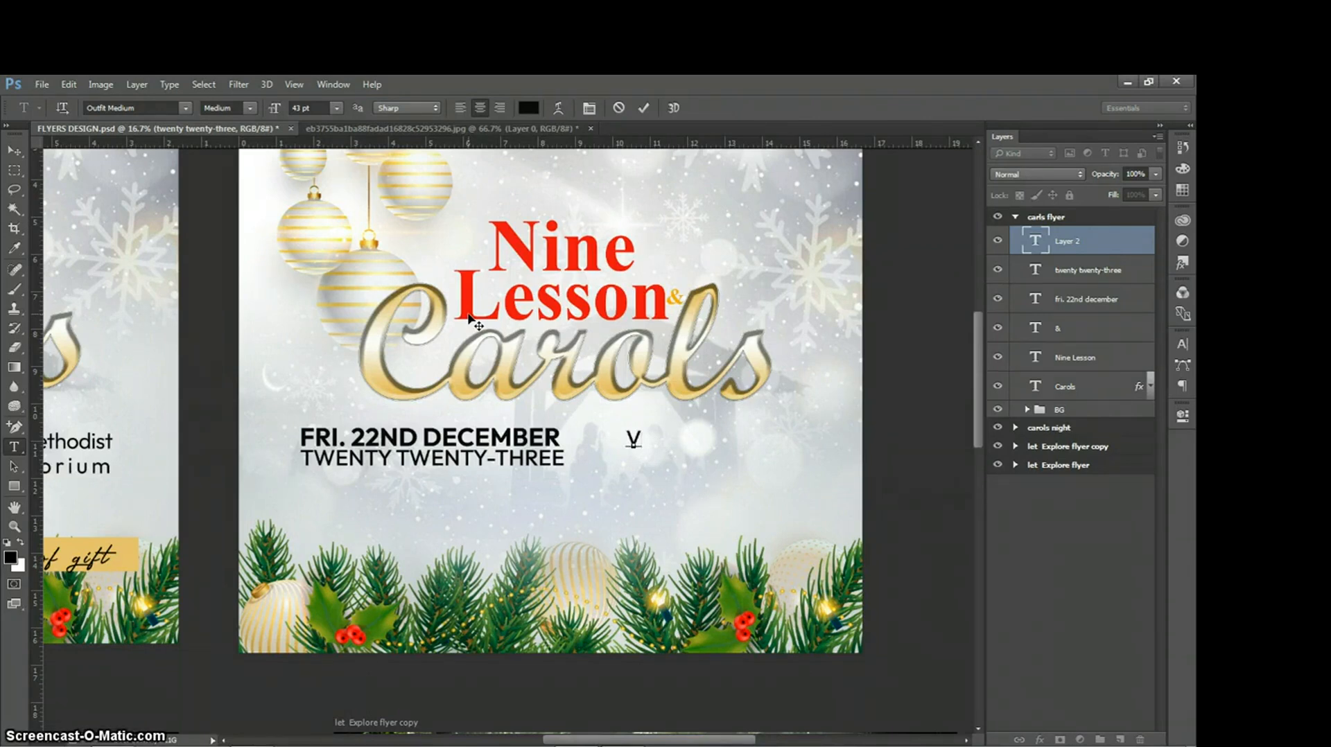
type("ENUE")
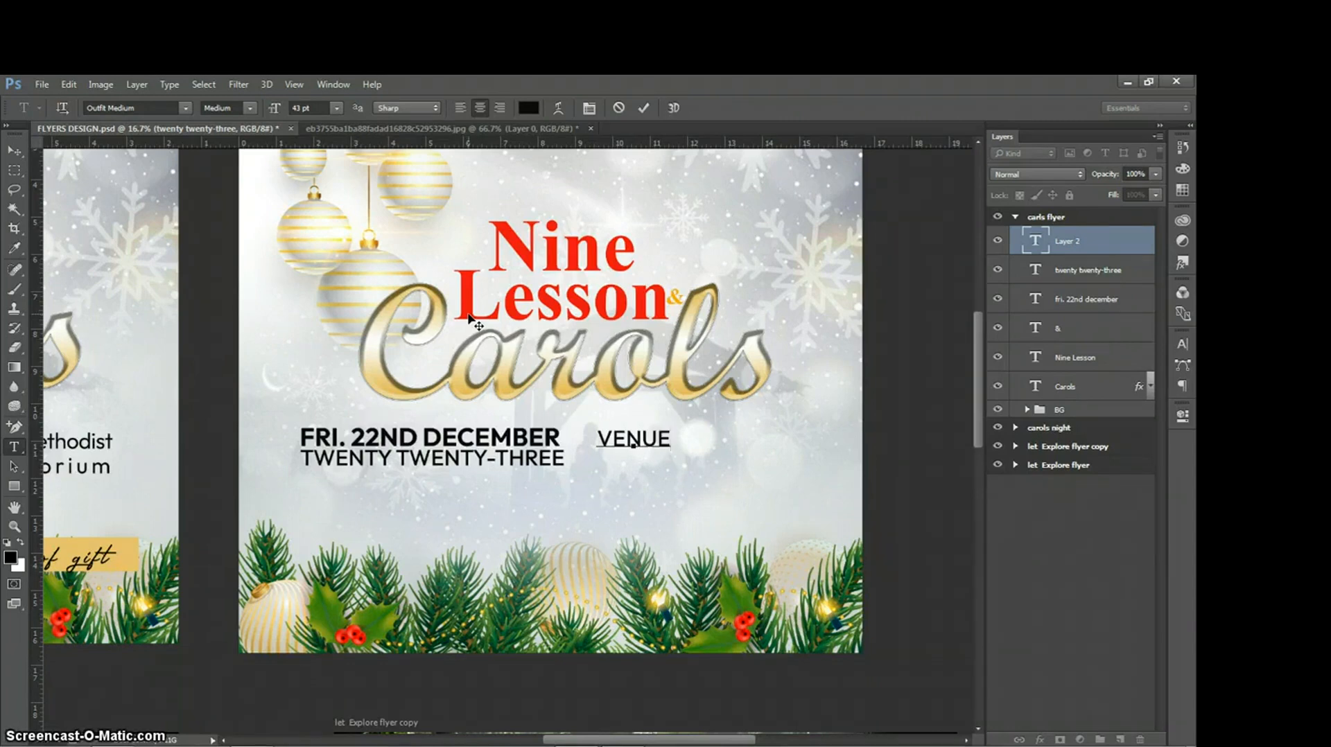
type(":")
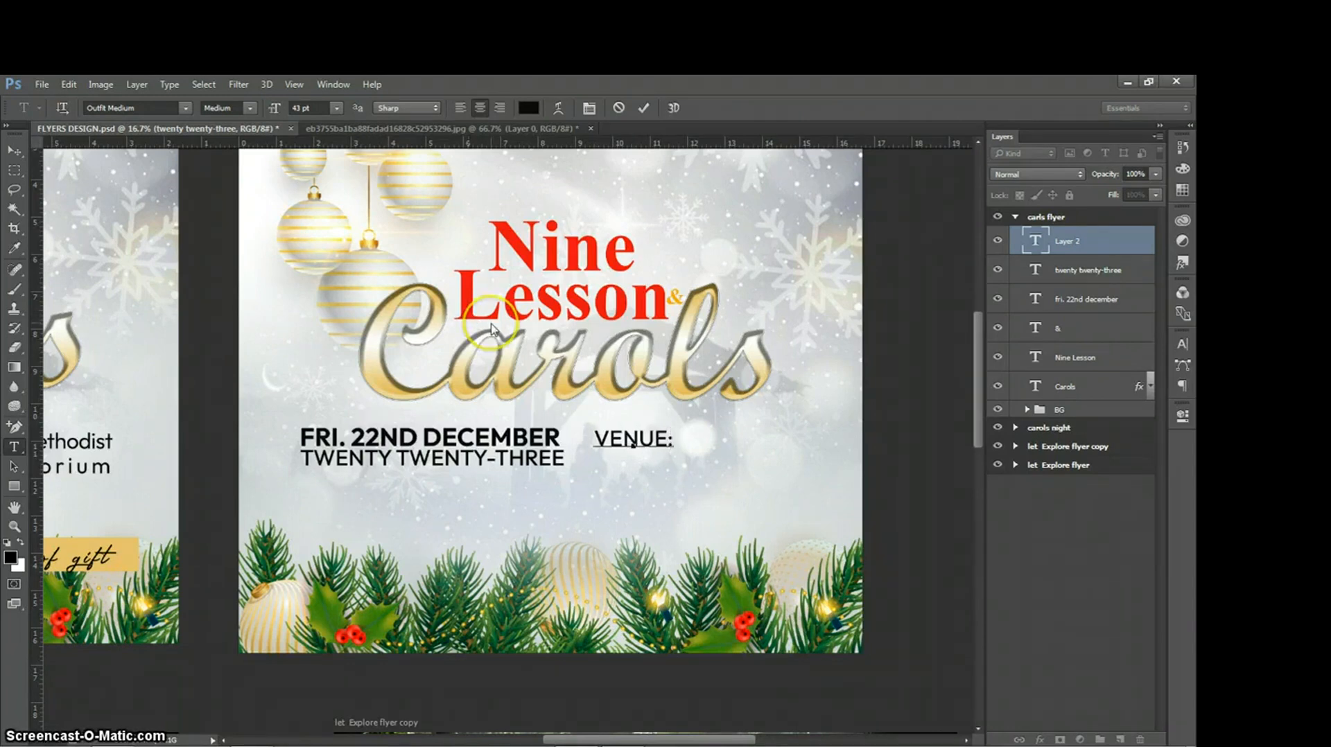
- Turn off All Caps for the whole venue text
key("ctrl+a")
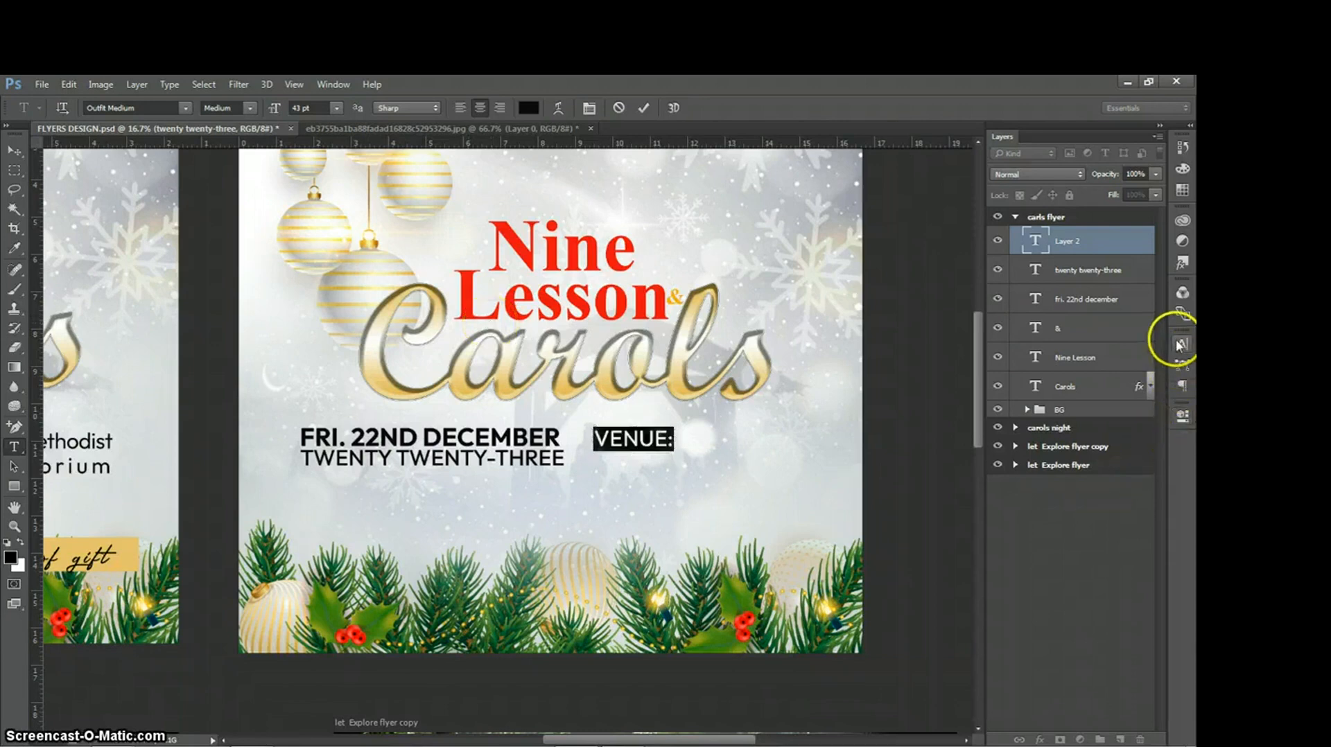
left_click(1179, 344)
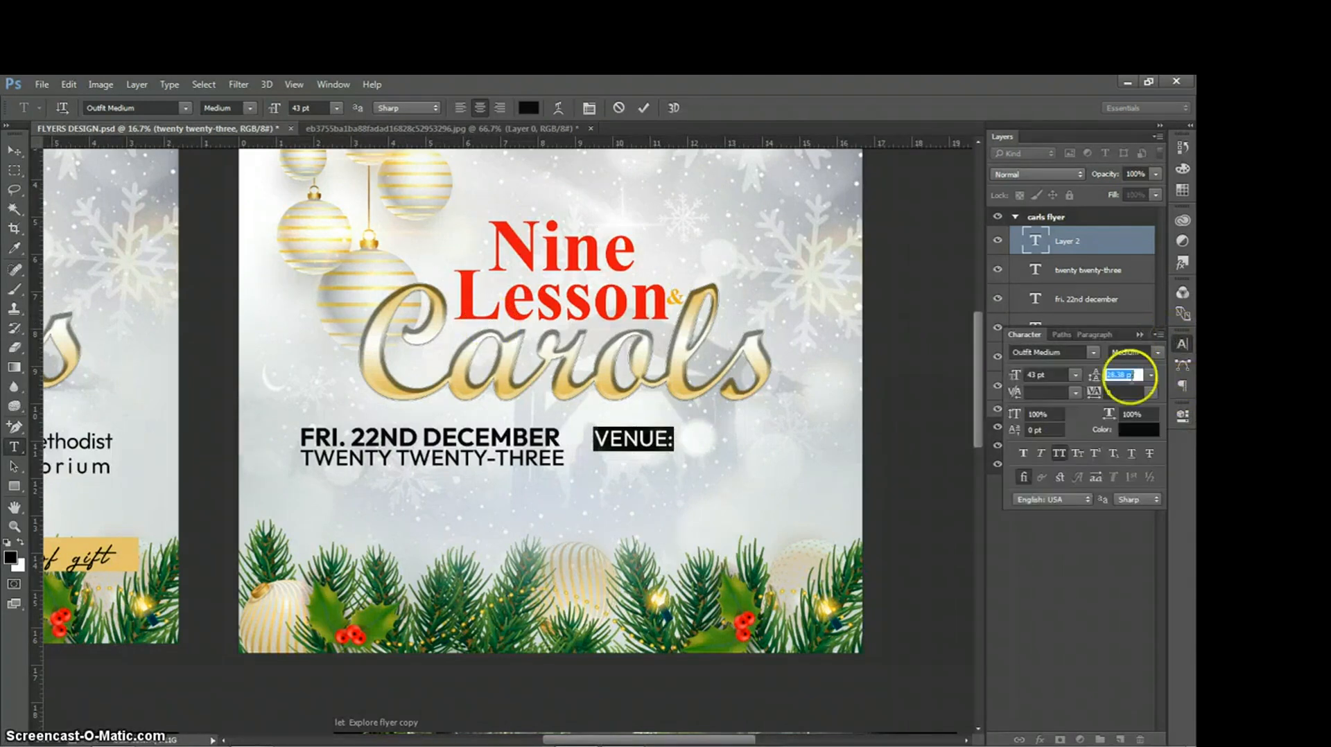
left_click(1058, 454)
left_click(1181, 344)
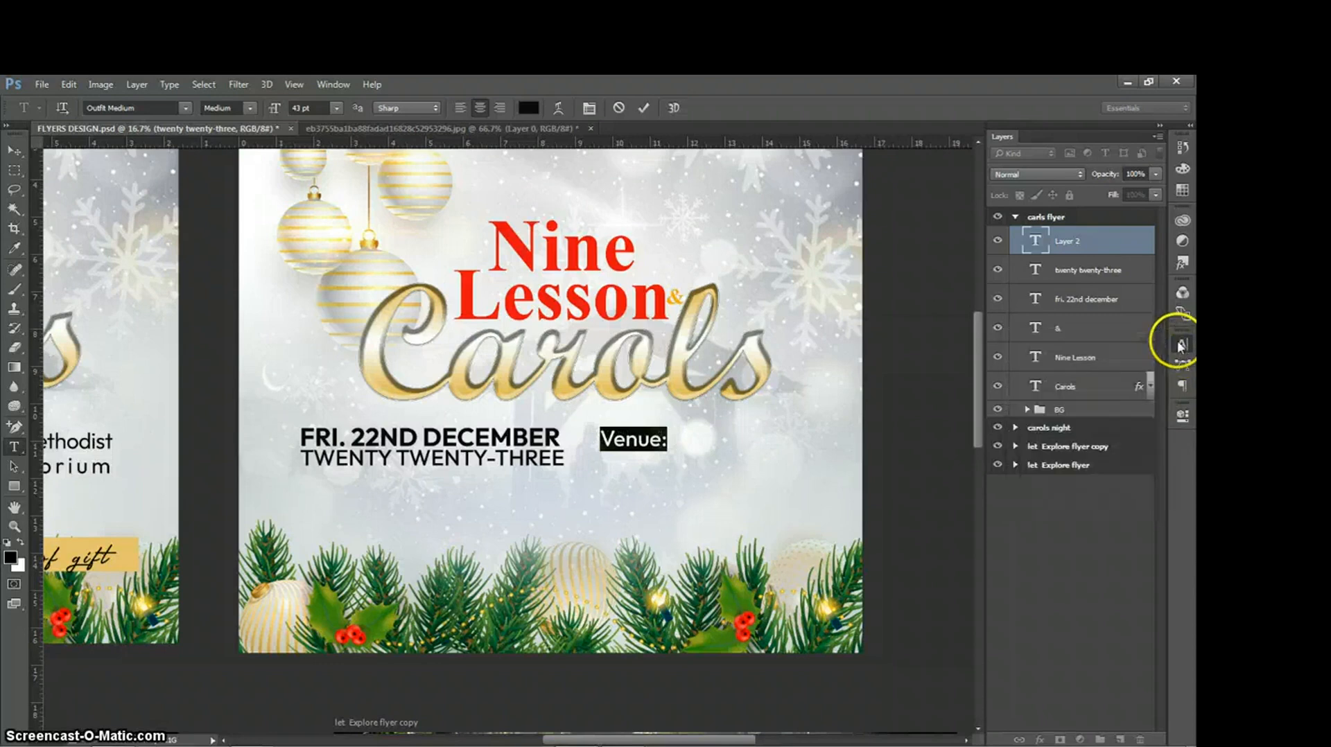
- Extend the venue text to read "Venue: Calvary"
left_click(669, 440)
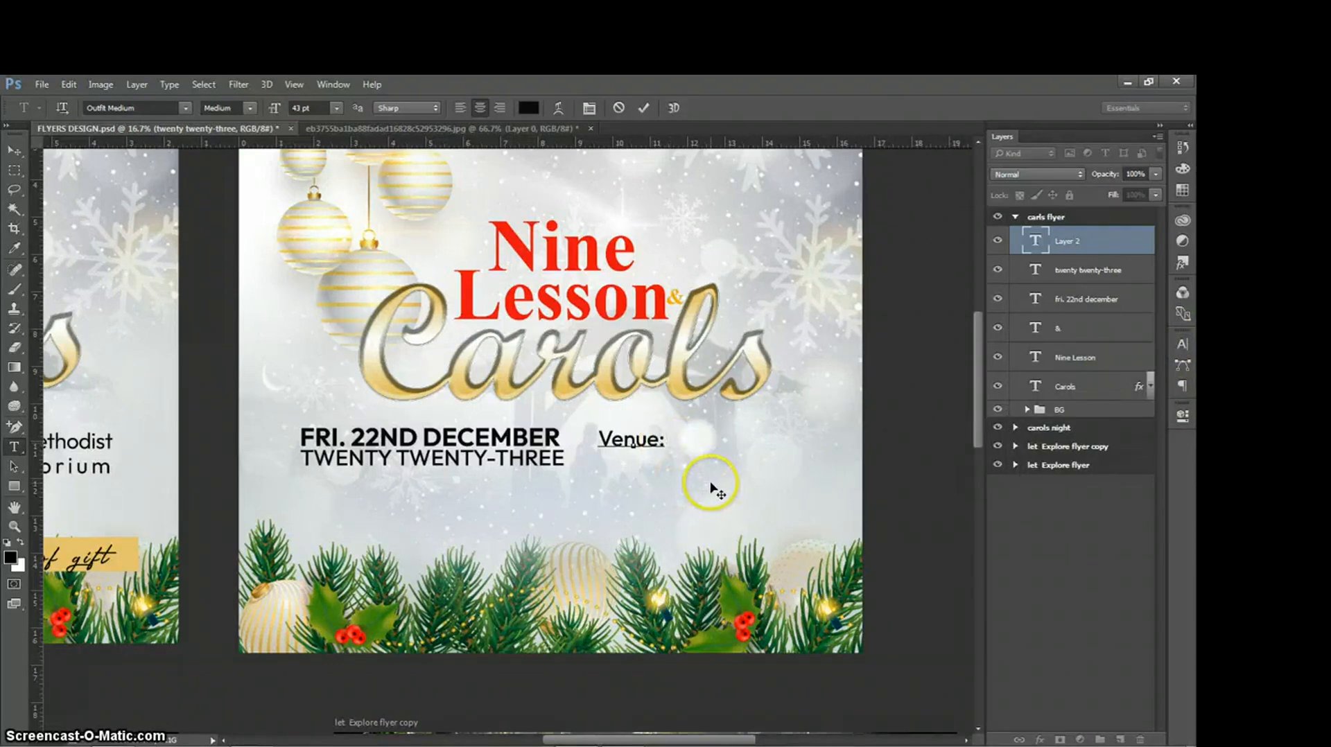
type("M")
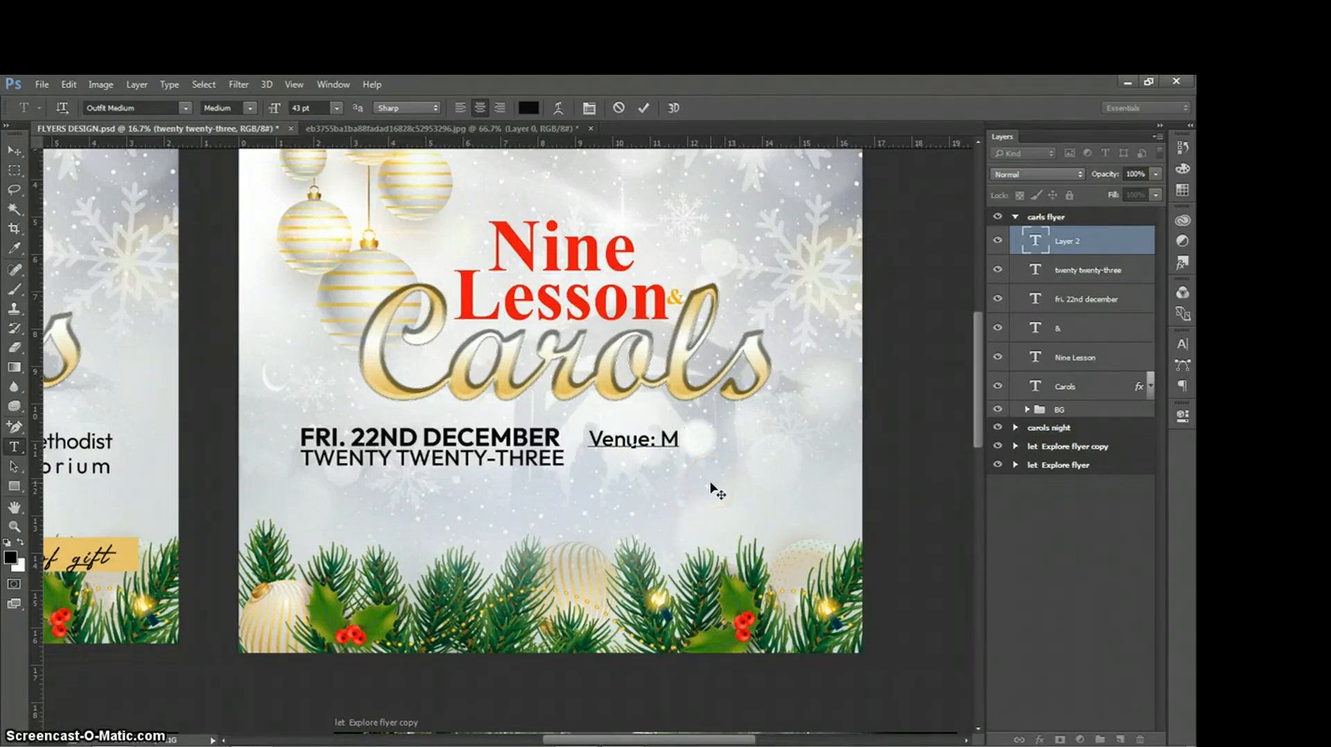
key("BackSpace")
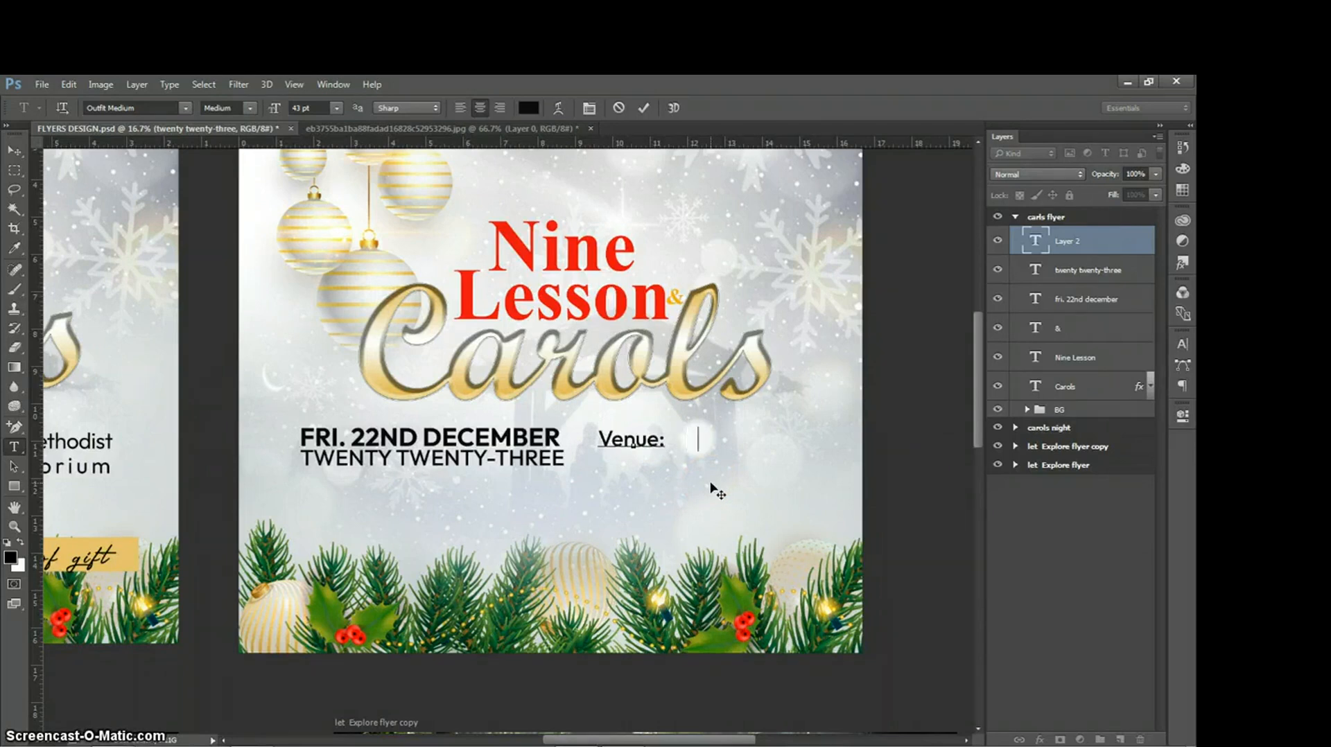
type("Calvar")
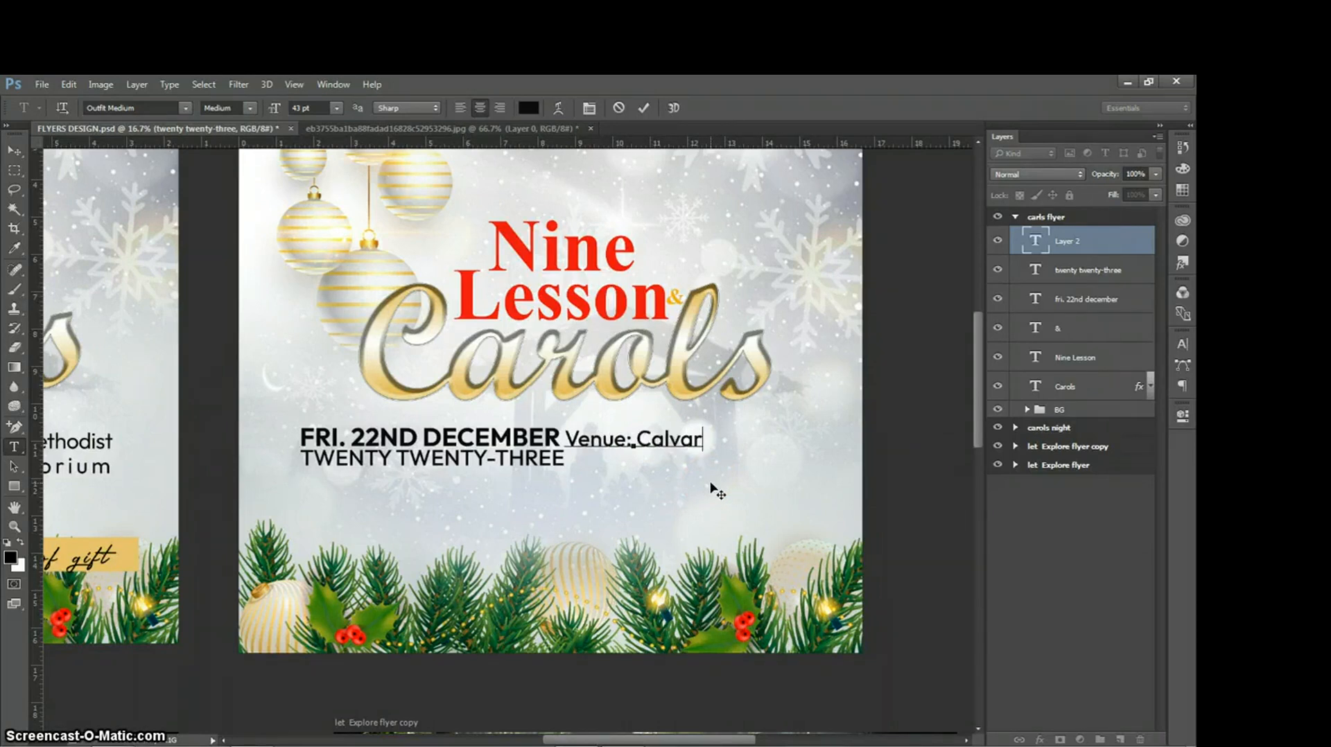
type("y")
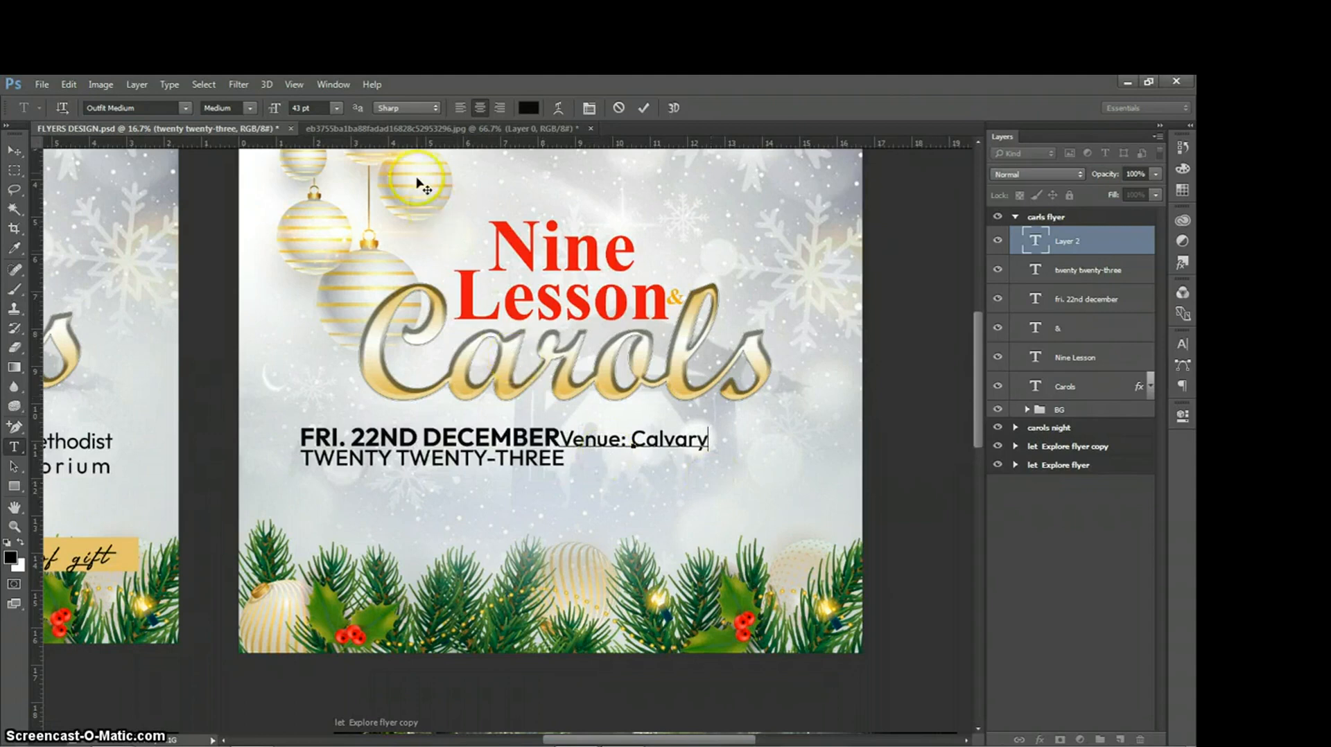
- Left-align the venue text close beside the date and complete it as "Venue: Calvary Methodist" with "Chapel Auditorium" on a second line
left_click(464, 111)
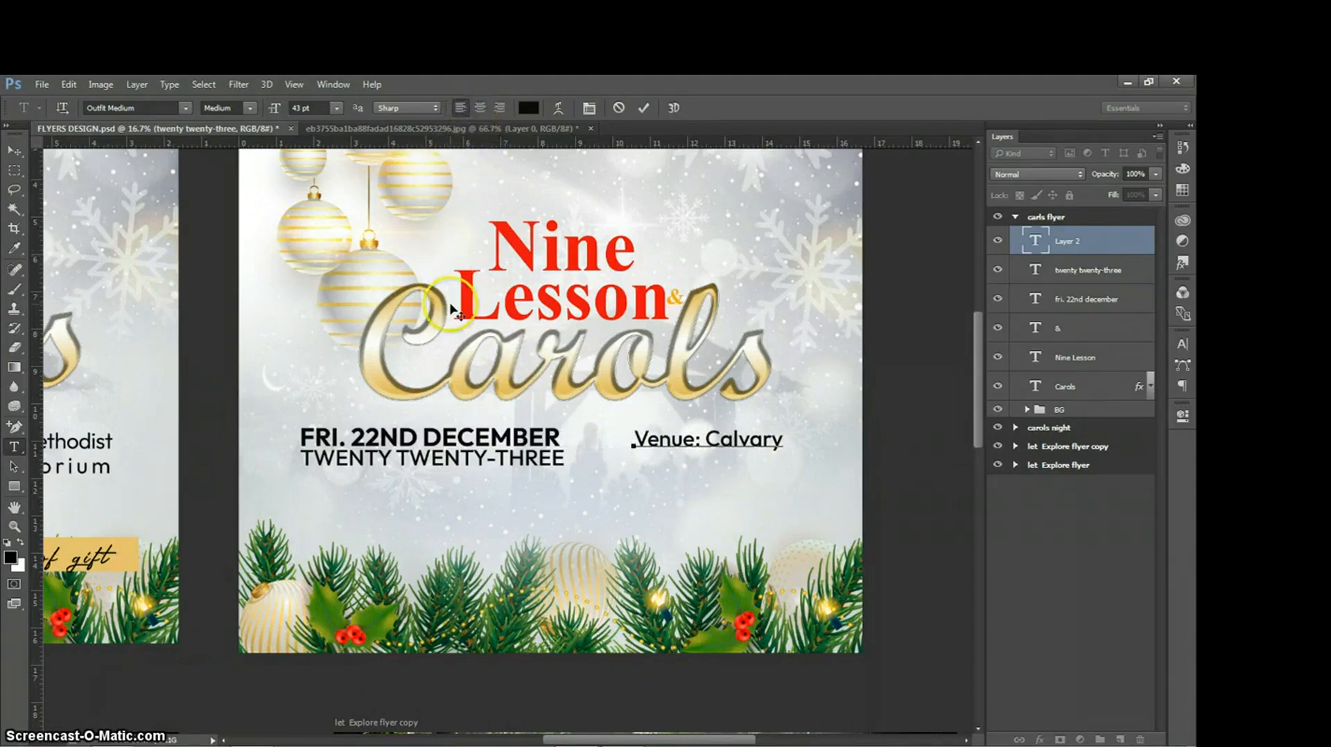
left_click_drag(692, 504, 645, 499)
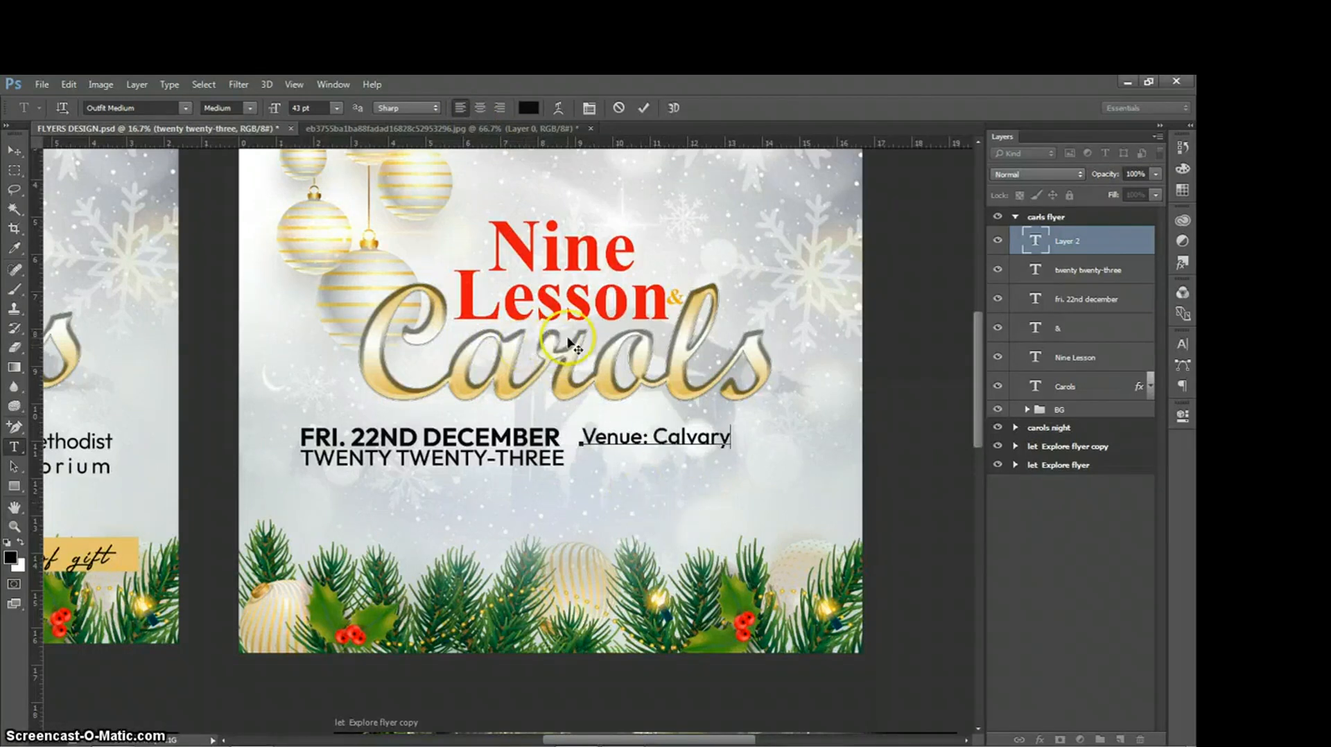
type("m")
key("BackSpace")
type("M   ethodist")
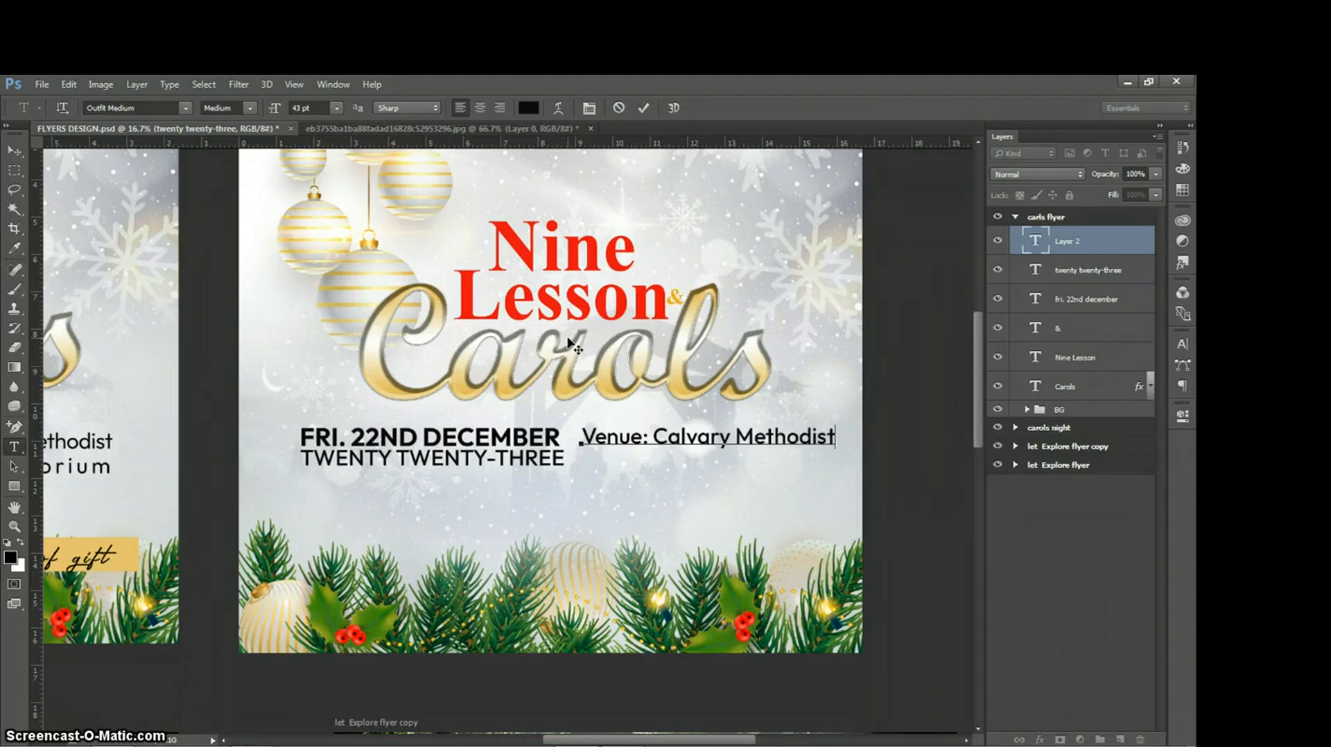
key("Return")
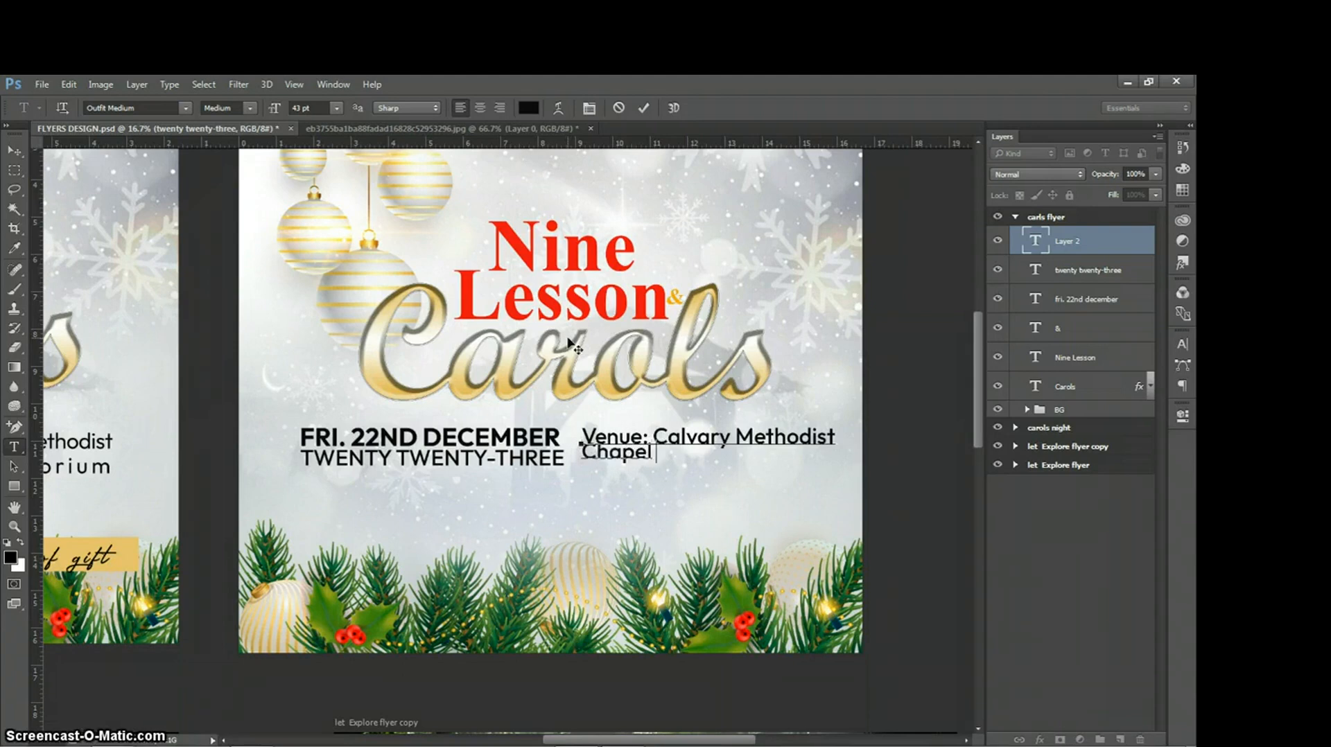
type("Auditorium")
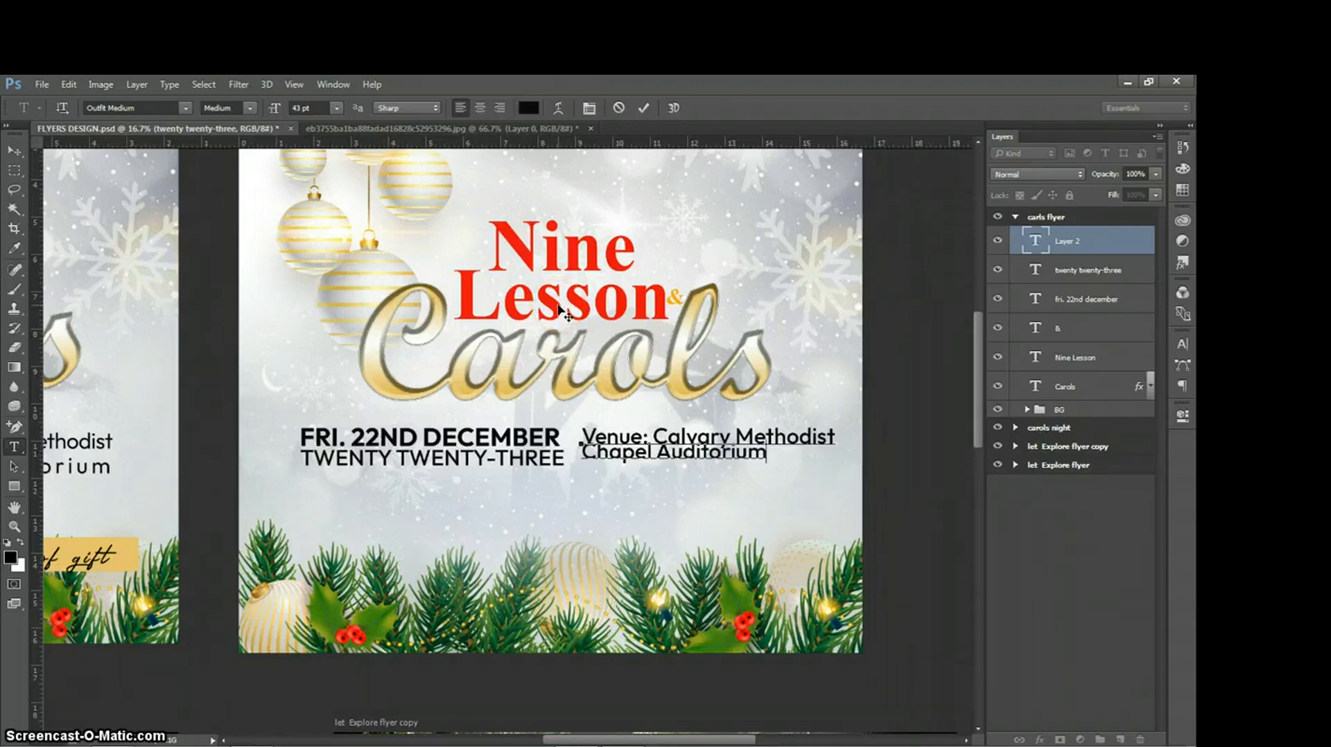
- Increase the leading of the whole two-line venue text to 42.38 pt
key("ctrl+a")
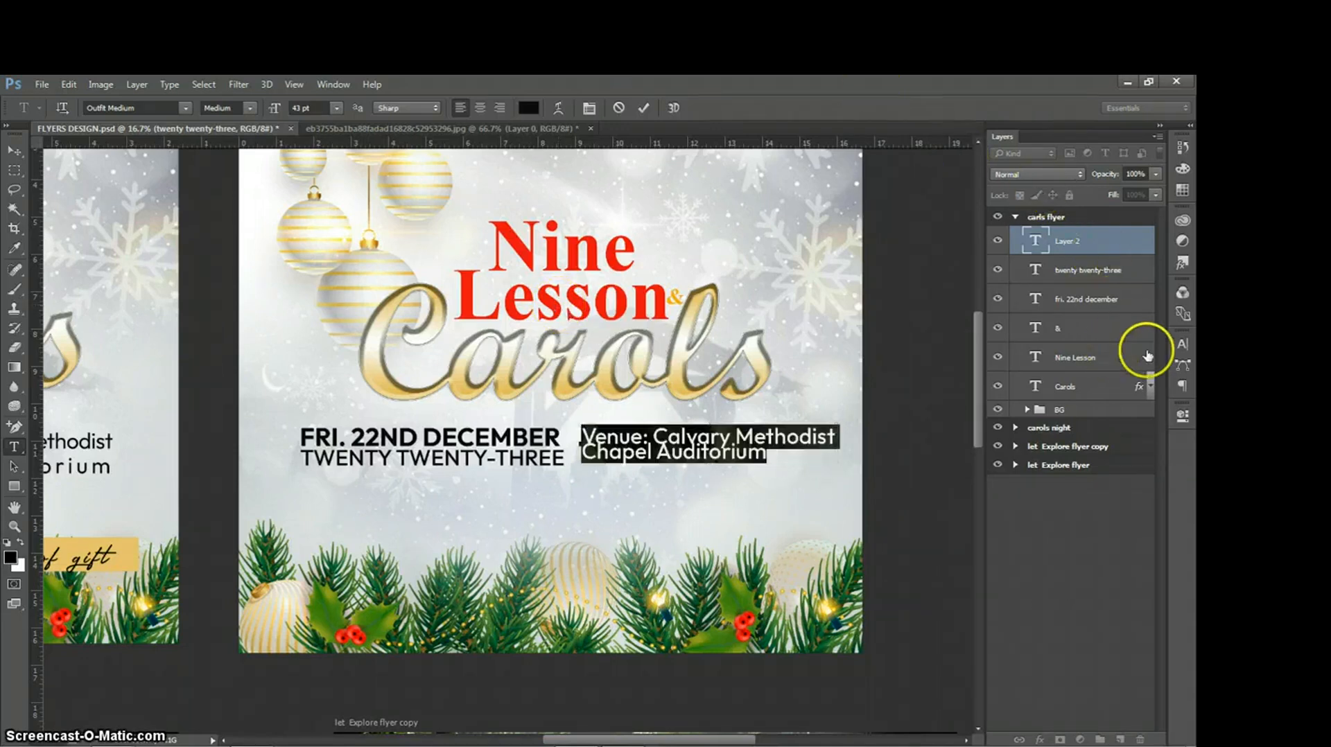
left_click(1182, 344)
left_click(1127, 374)
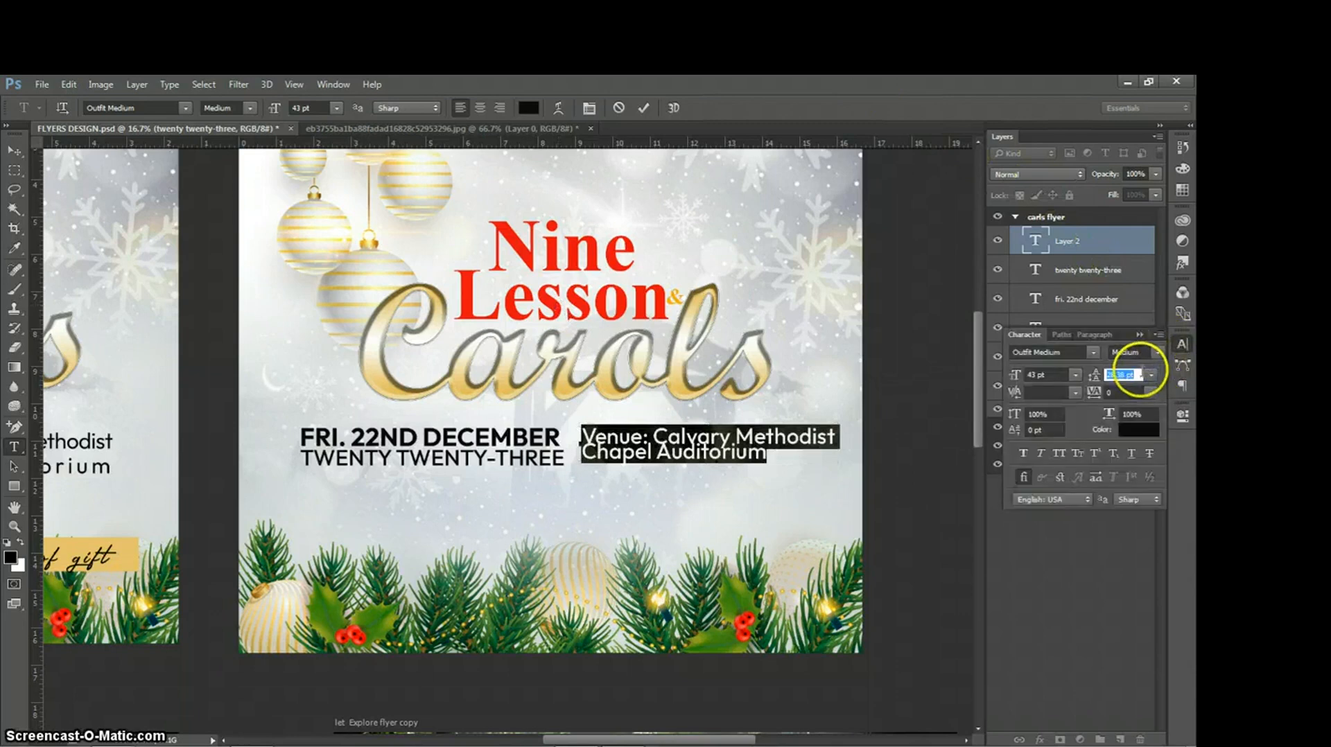
key("Up")
key("Up")
key("Up")
key("Up")
key("Up")
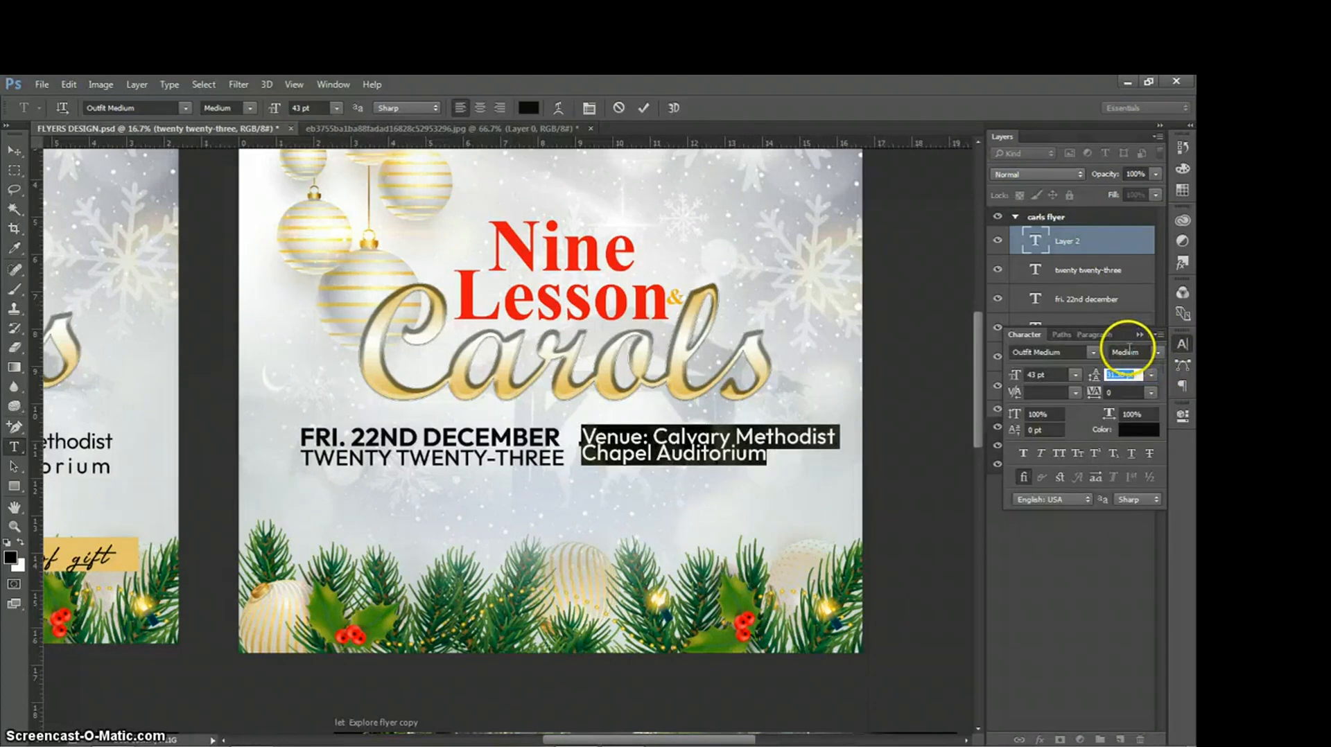
key("Up")
key("Up")
key("Up")
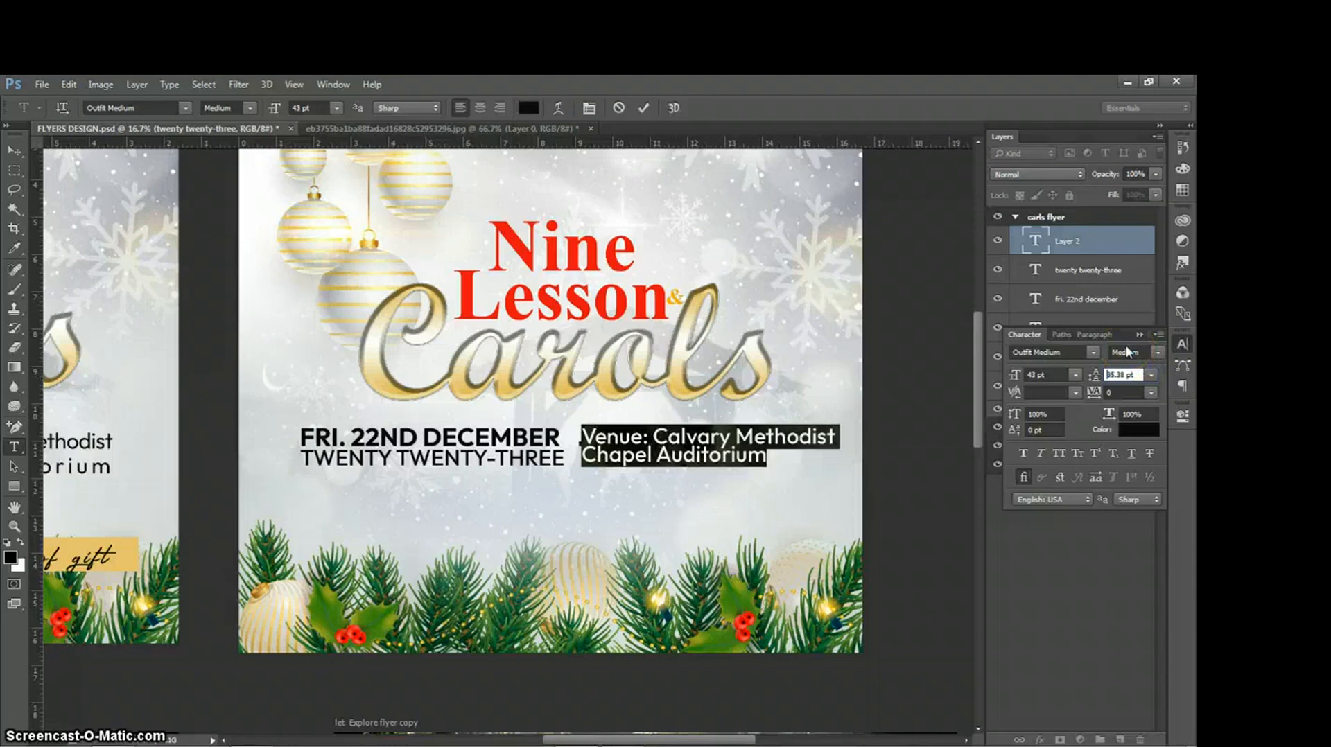
key("Up")
key("Up")
key("Up")
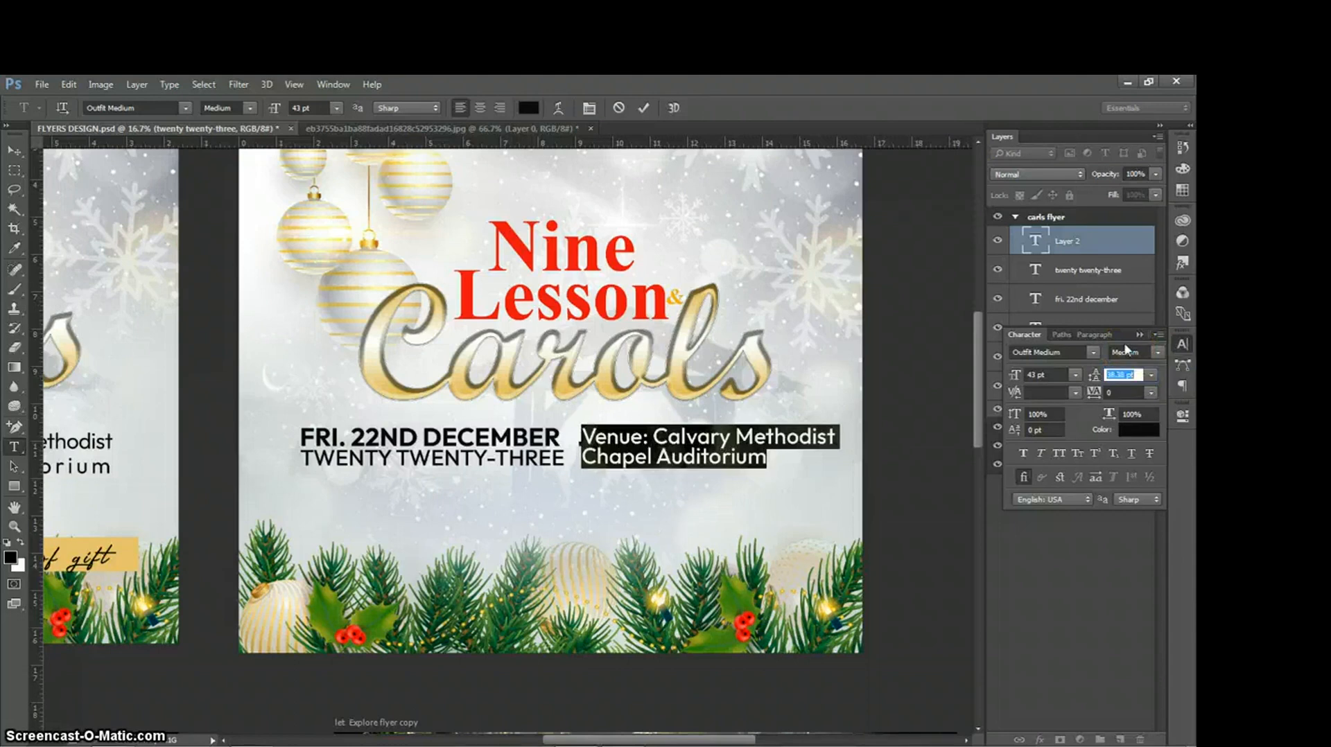
key("Up")
key("Up")
key("Up")
key("Up")
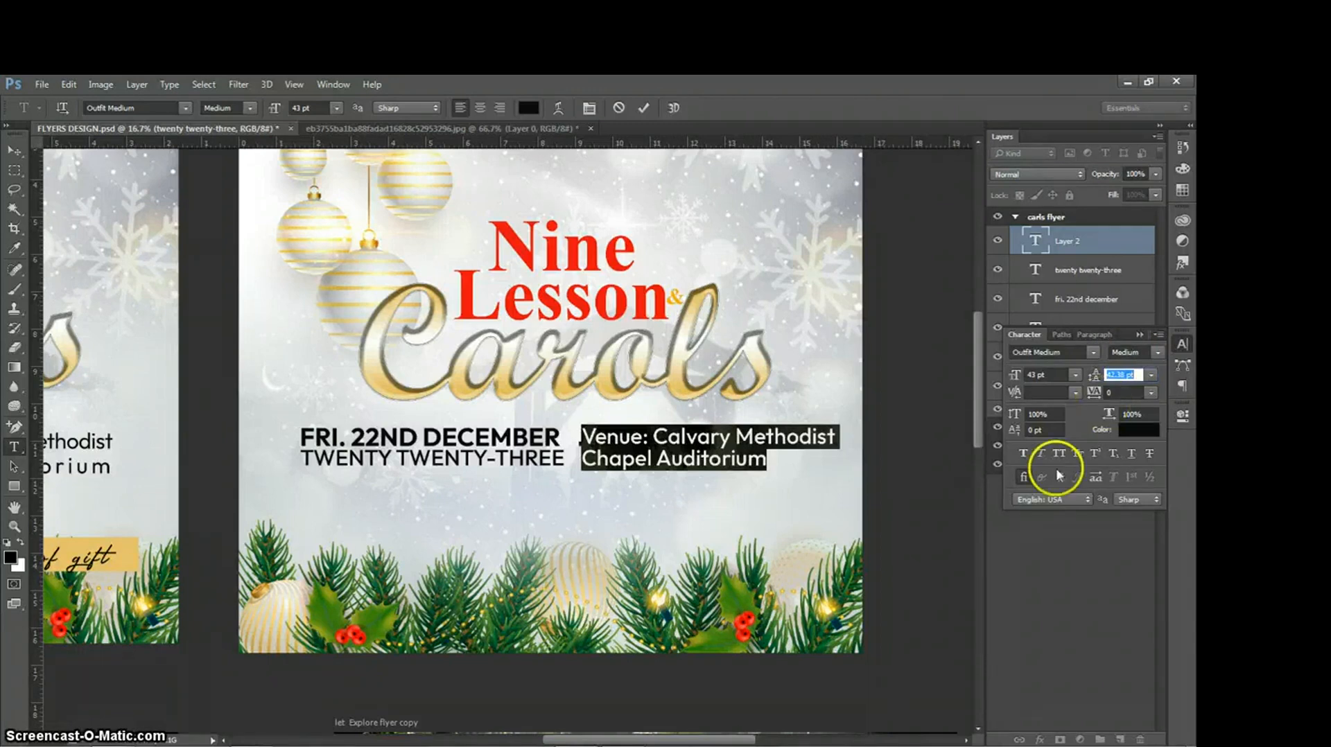
- Widen the tracking of "Chapel Auditorium" to span the line above, nudge the venue text up slightly and commit it
left_click_drag(585, 459, 794, 475)
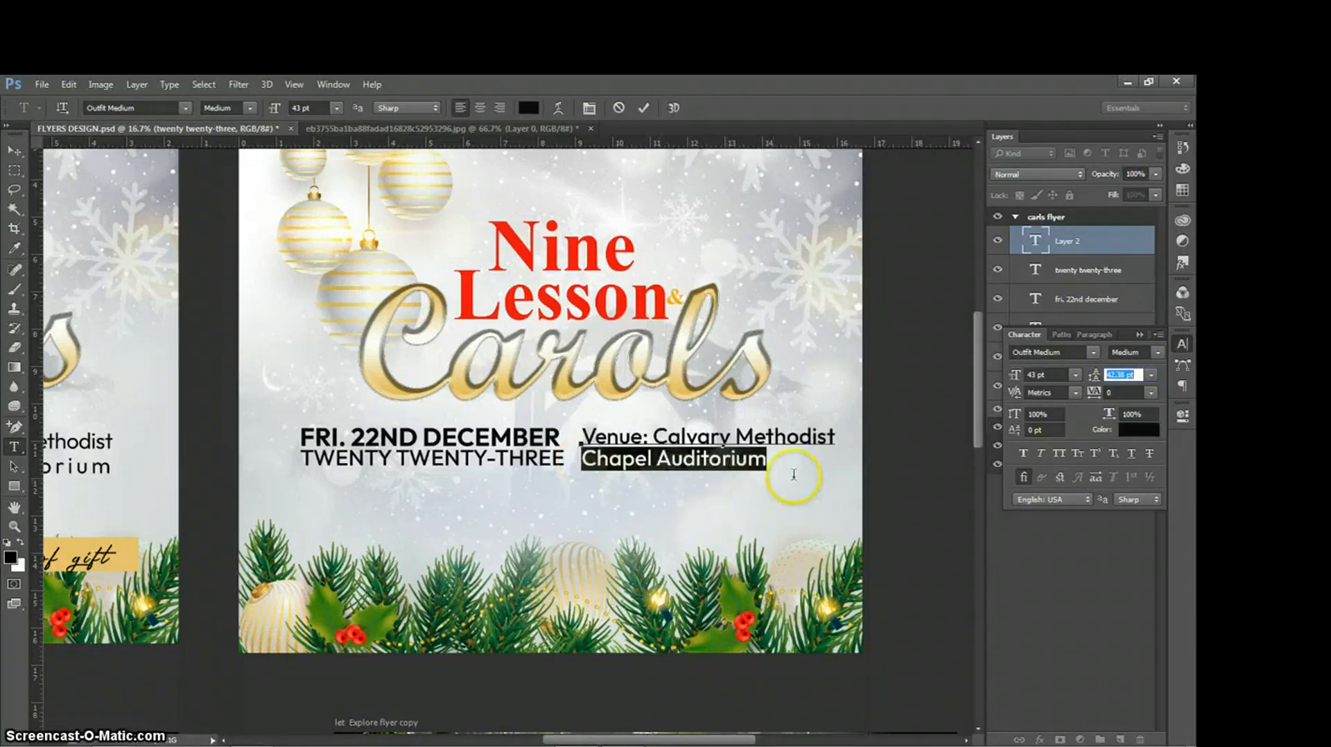
left_click(1135, 394)
scroll(1135, 391, "up", 8)
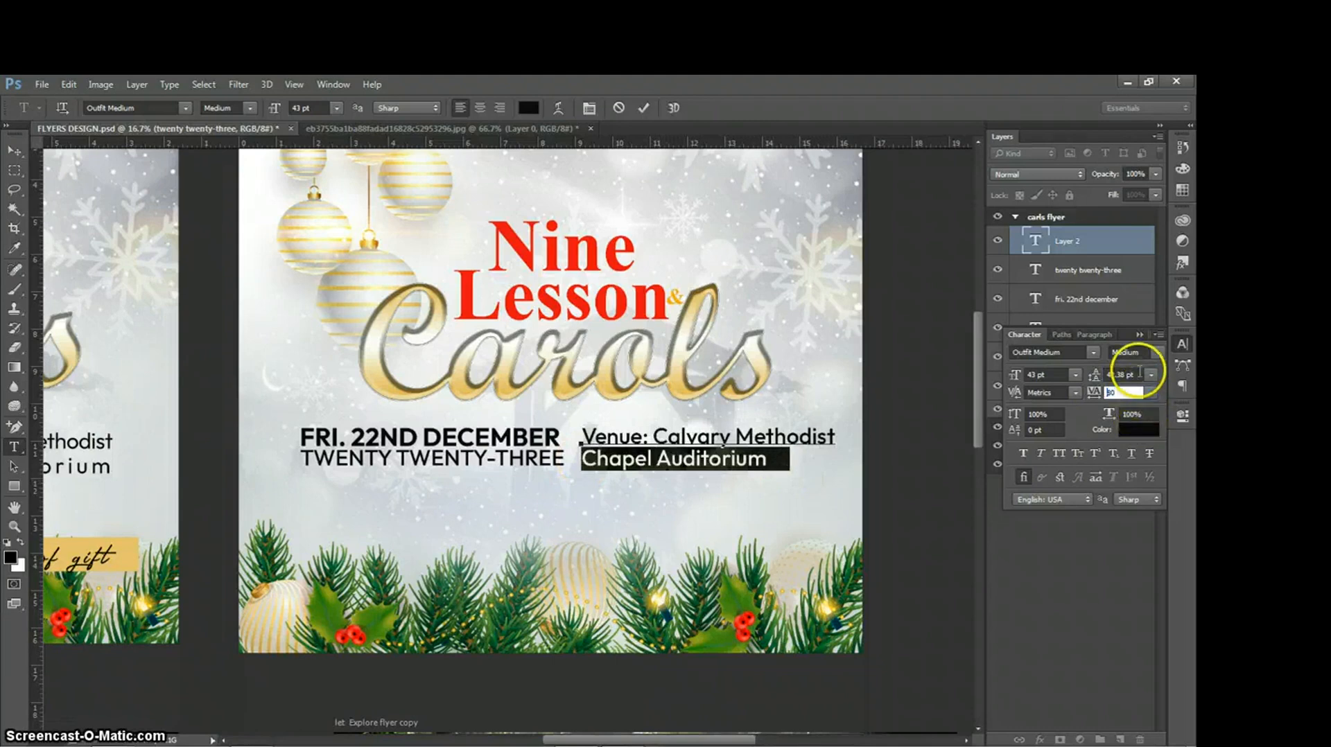
scroll(1139, 372, "up", 12)
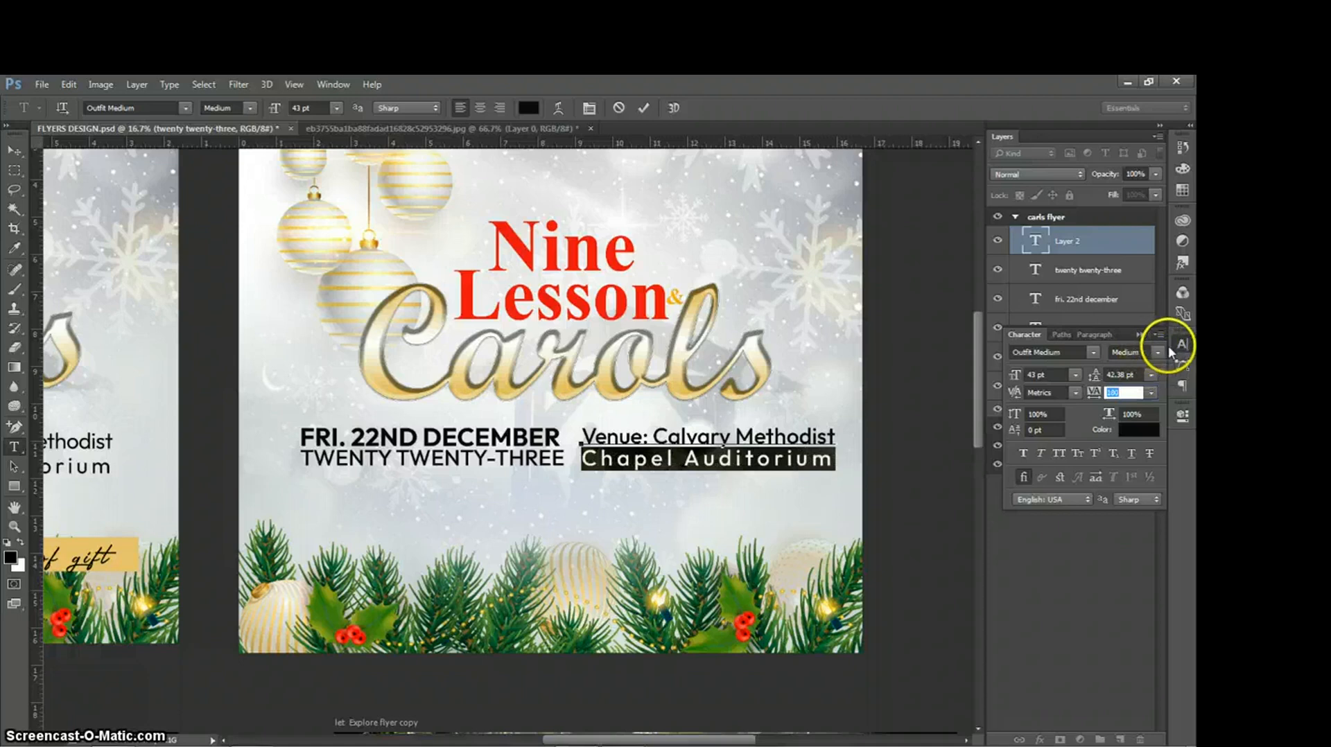
left_click(1183, 348)
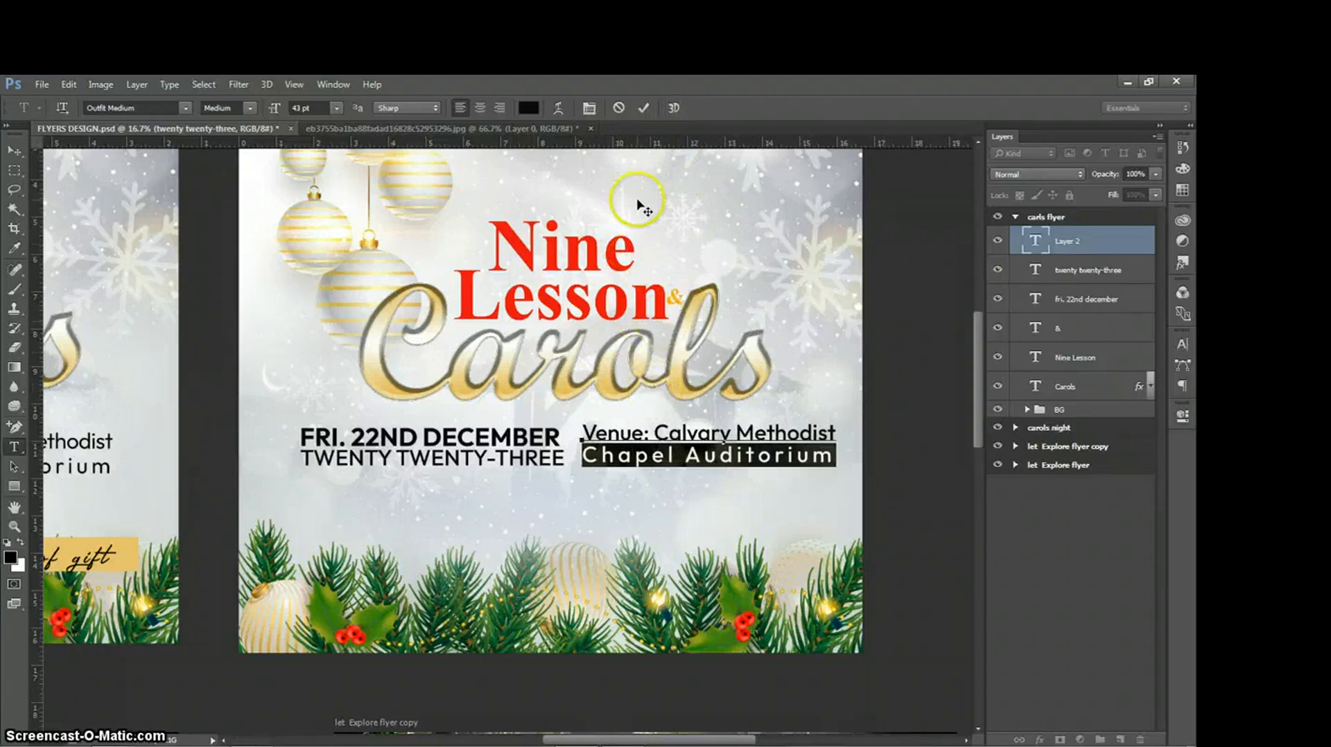
left_click(644, 107)
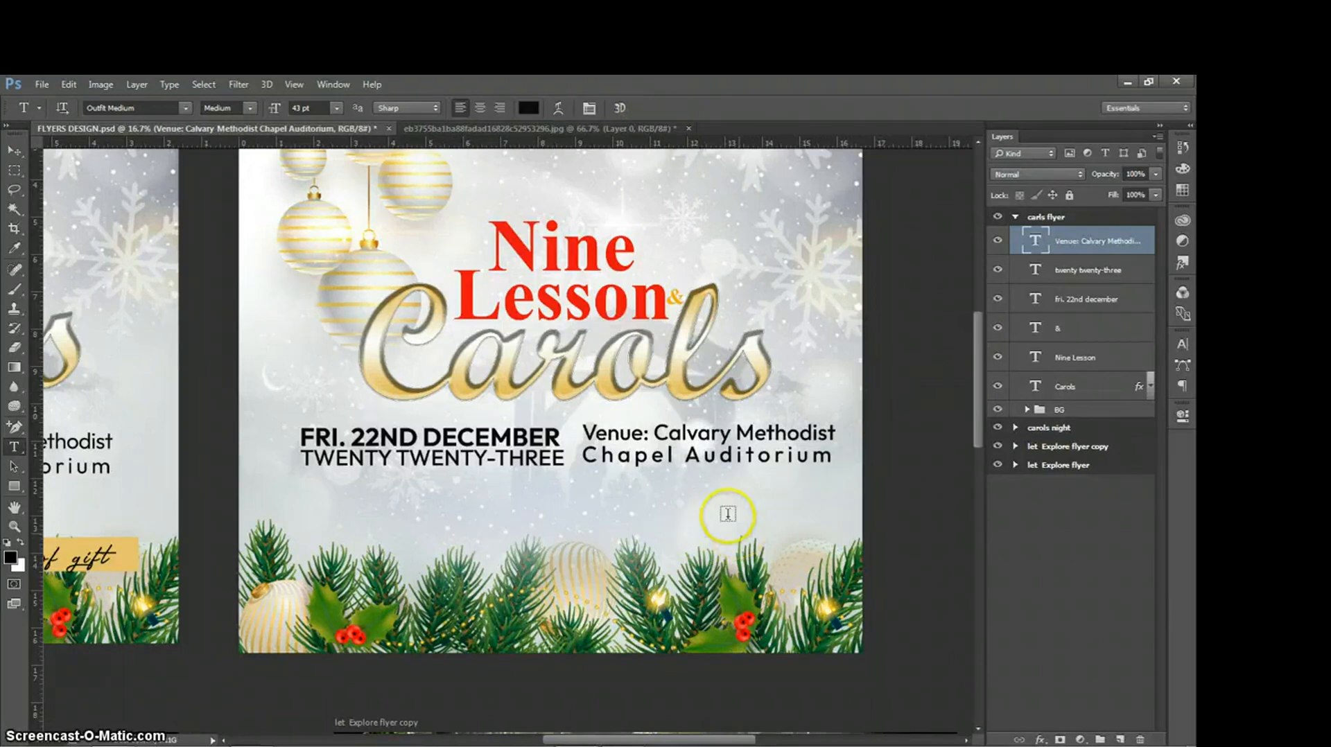
- Draw a rectangle shape about 1750 by 211 px, centred beneath the date and venue text
key("v")
left_click(1067, 562)
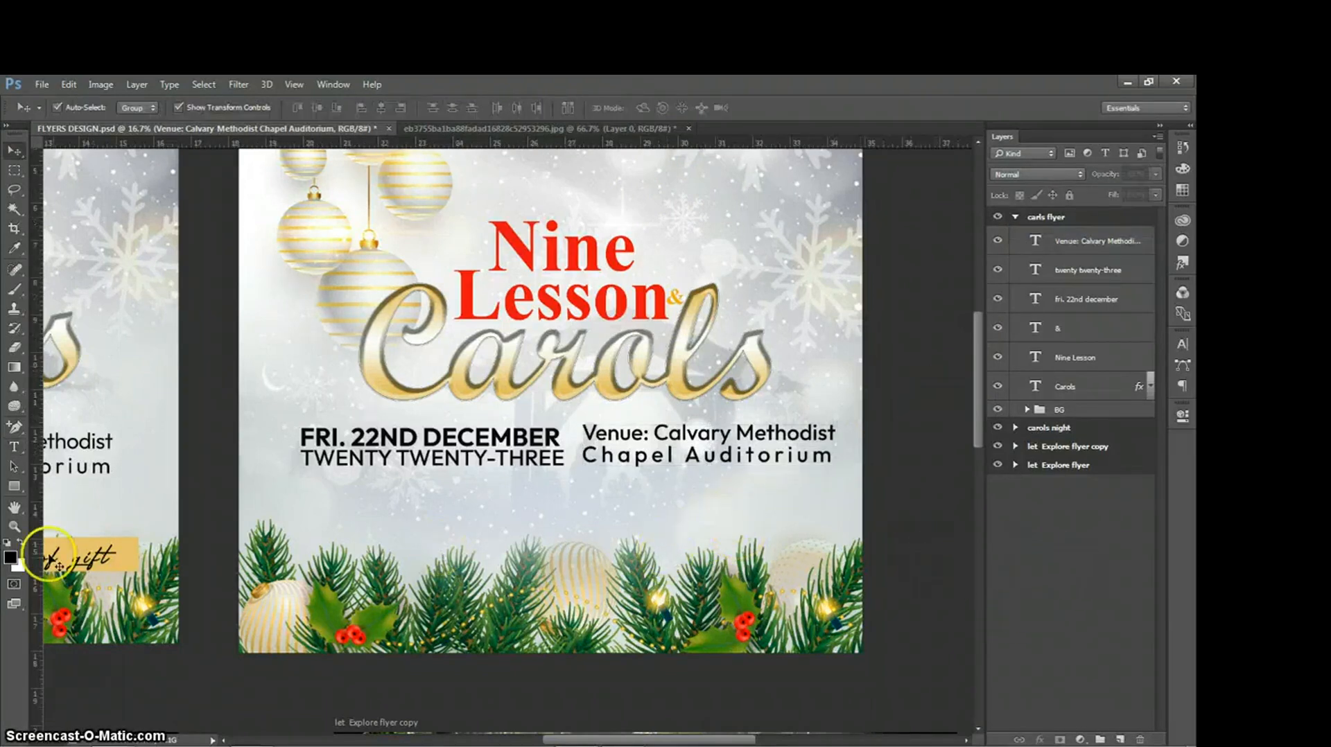
left_click(19, 490)
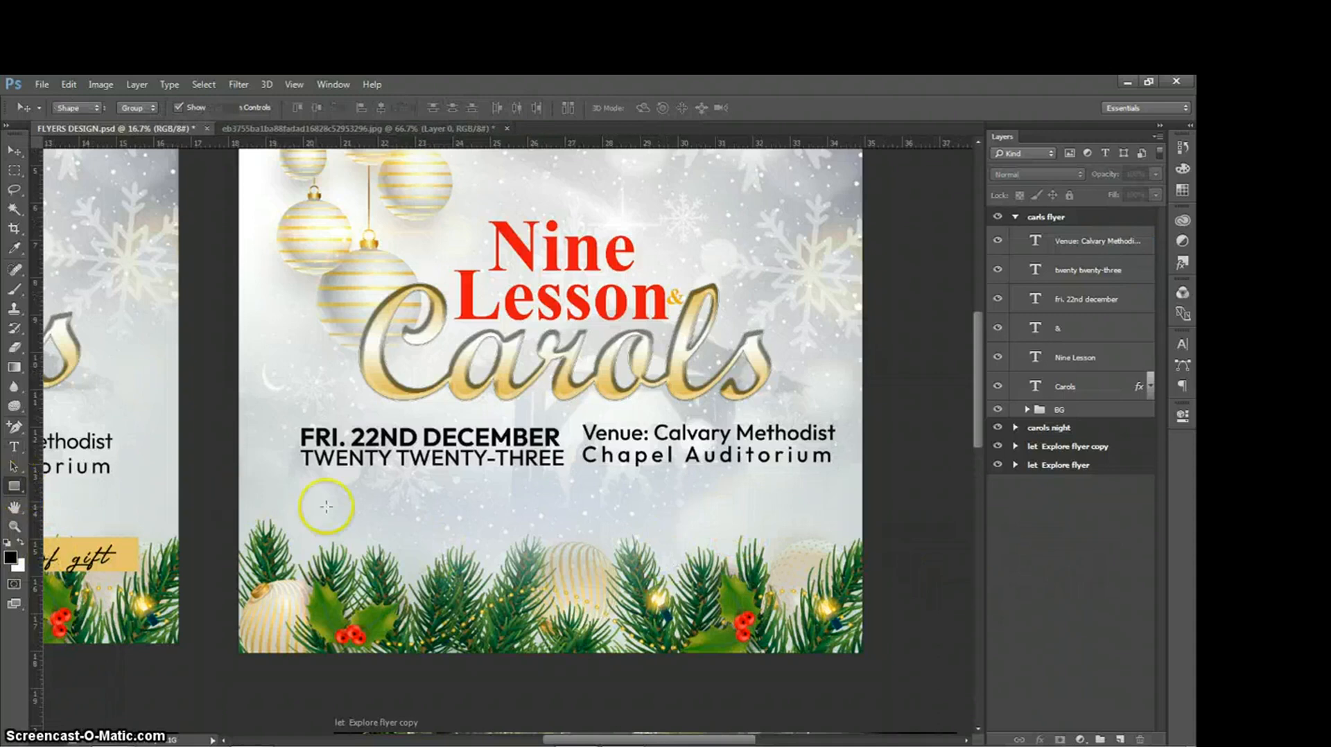
left_click_drag(453, 479, 665, 505)
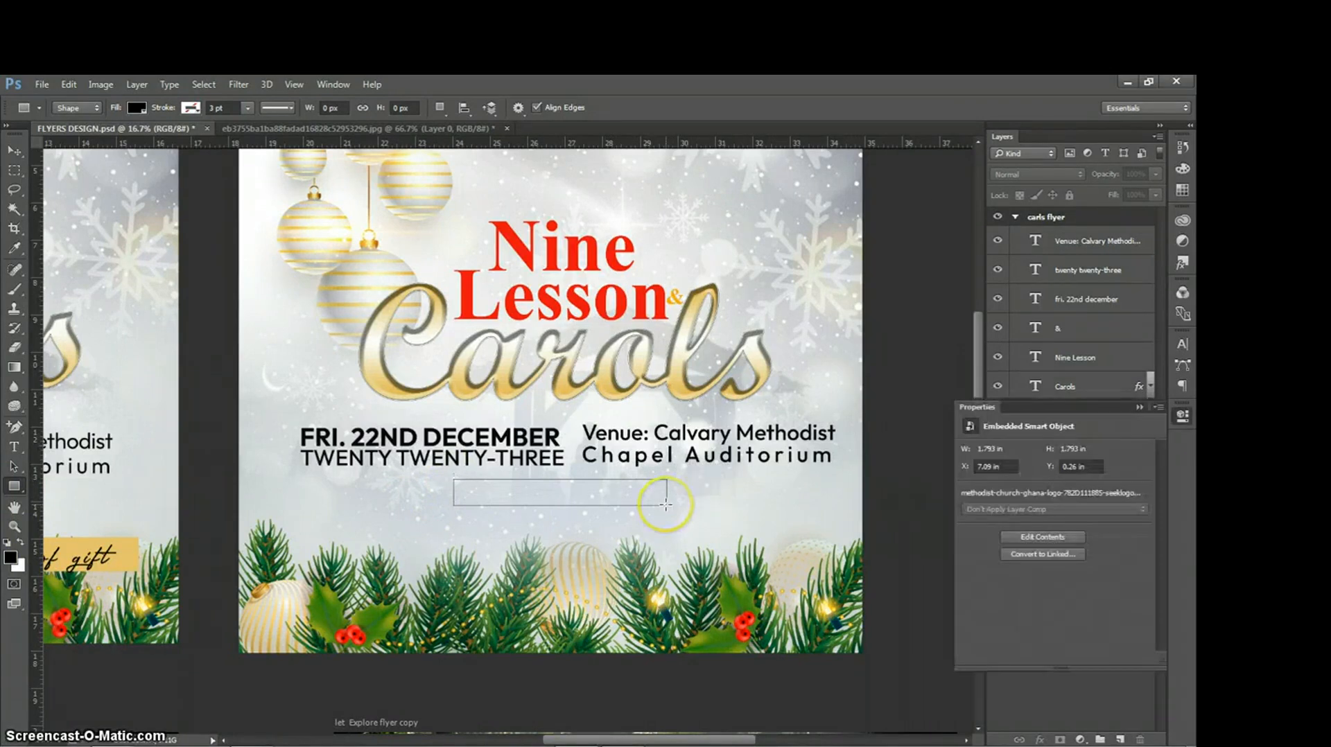
left_click(1178, 416)
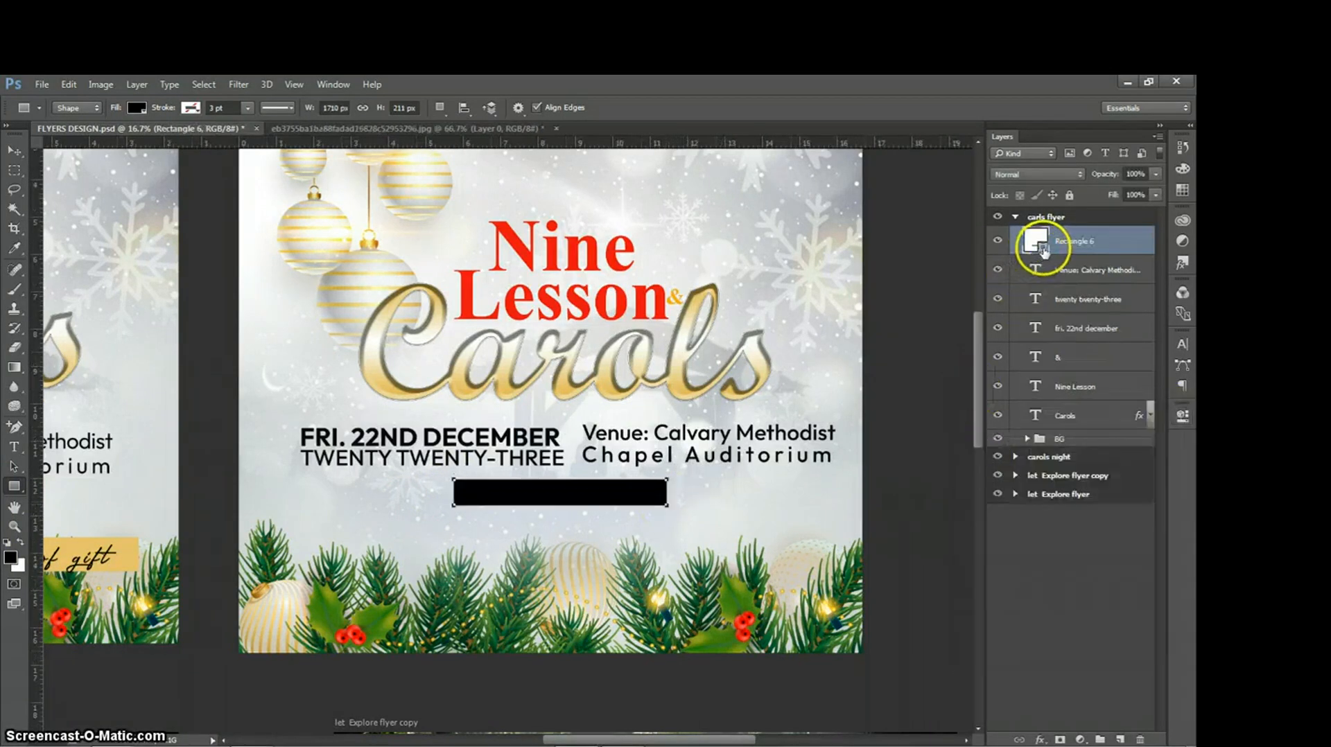
- Fill the new rectangle with red e83232
double_click(1043, 243)
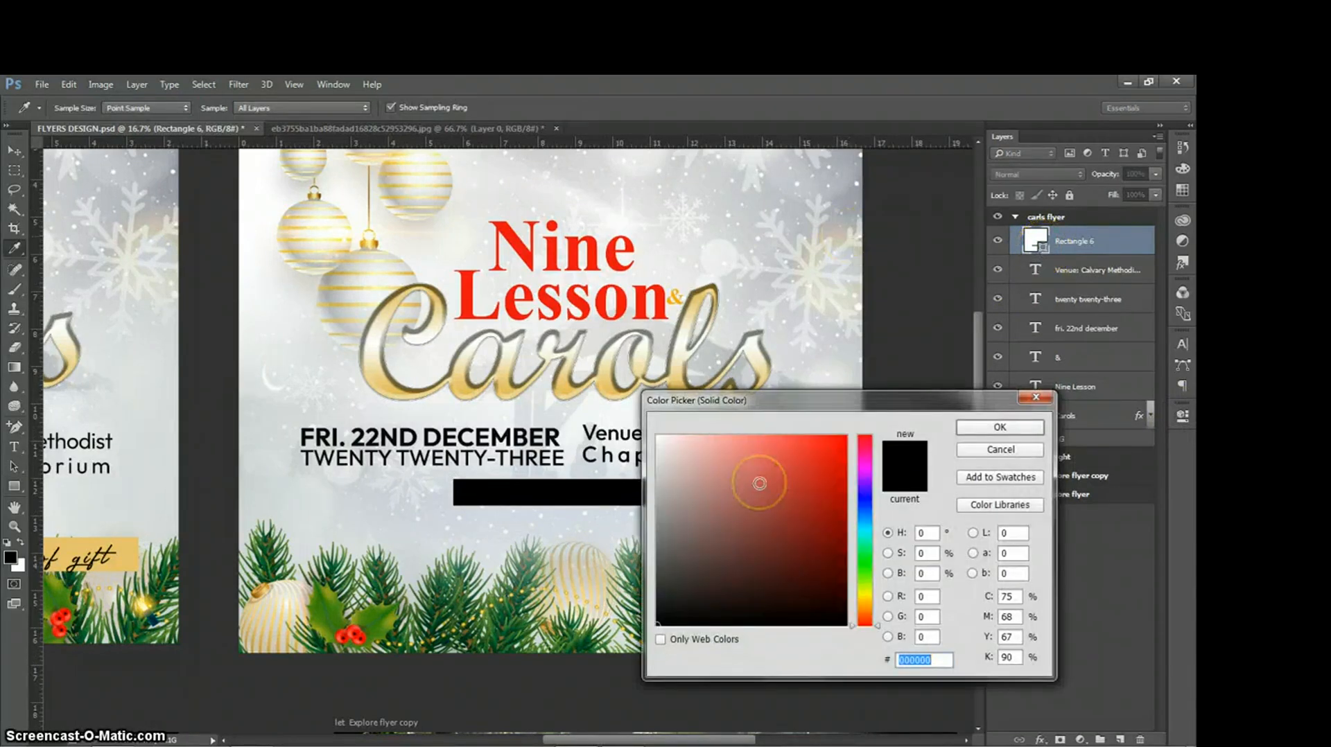
left_click(805, 452)
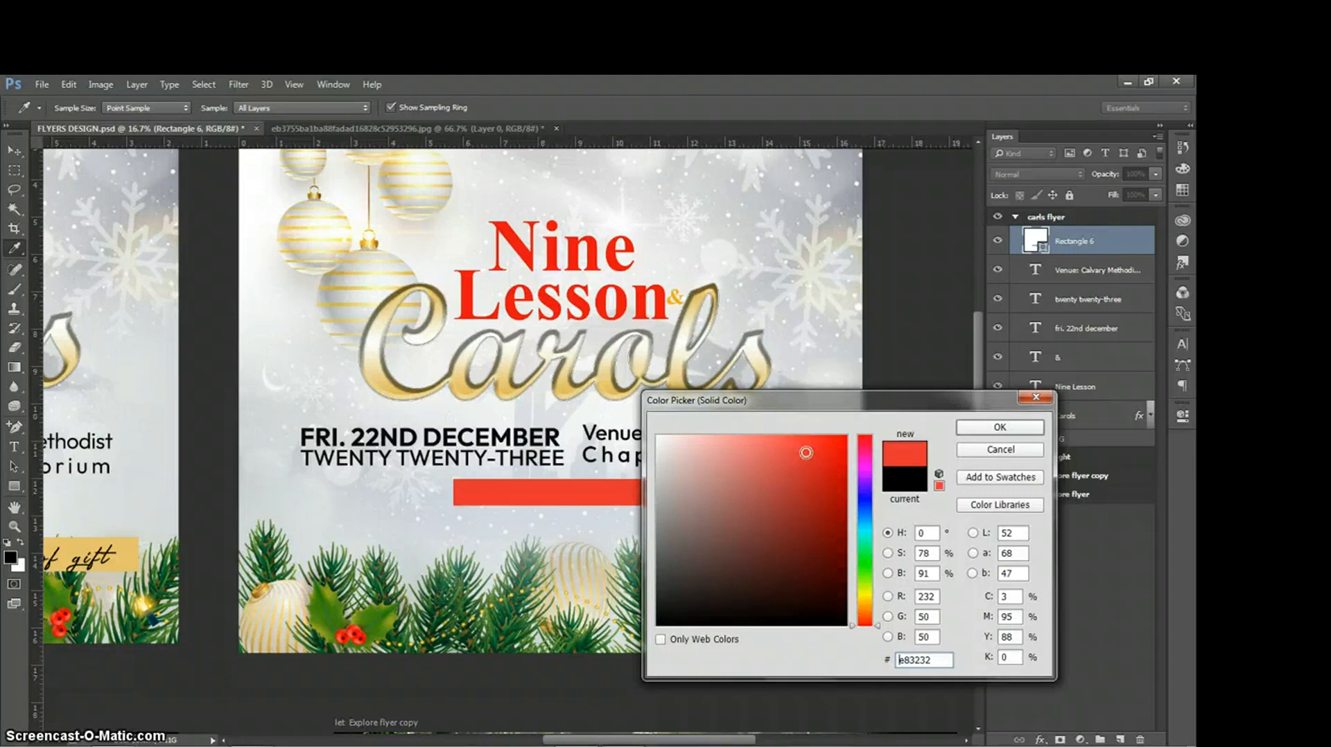
left_click(998, 427)
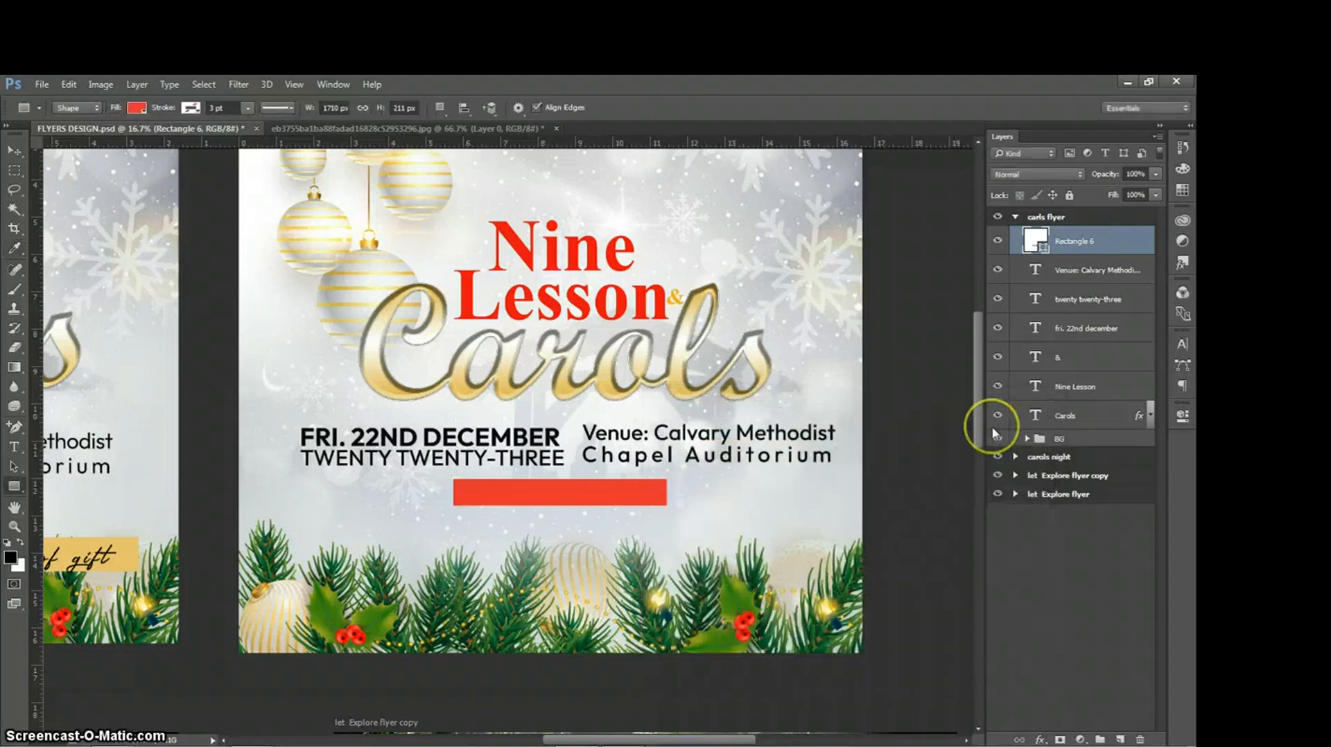
left_click(13, 151)
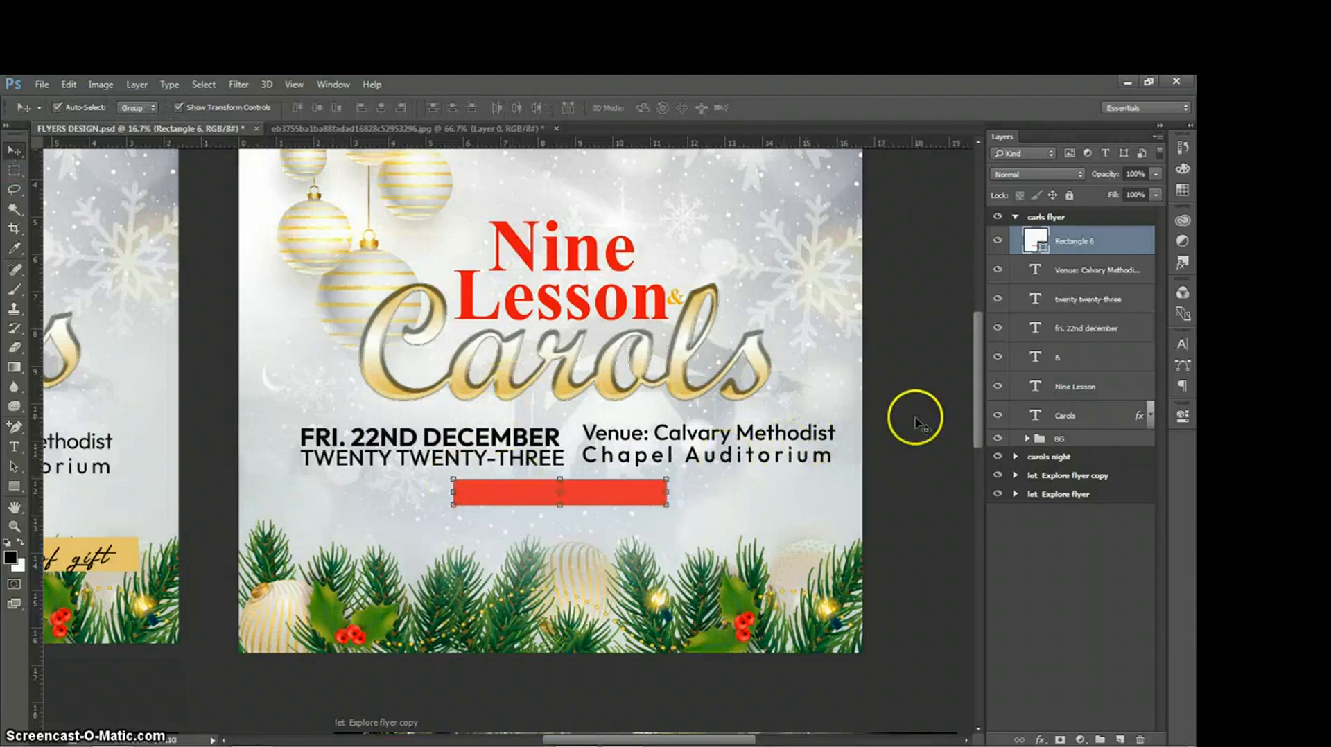
- Add a text line reading "7:30PM PROMPT" below the red rectangle
left_click(14, 447)
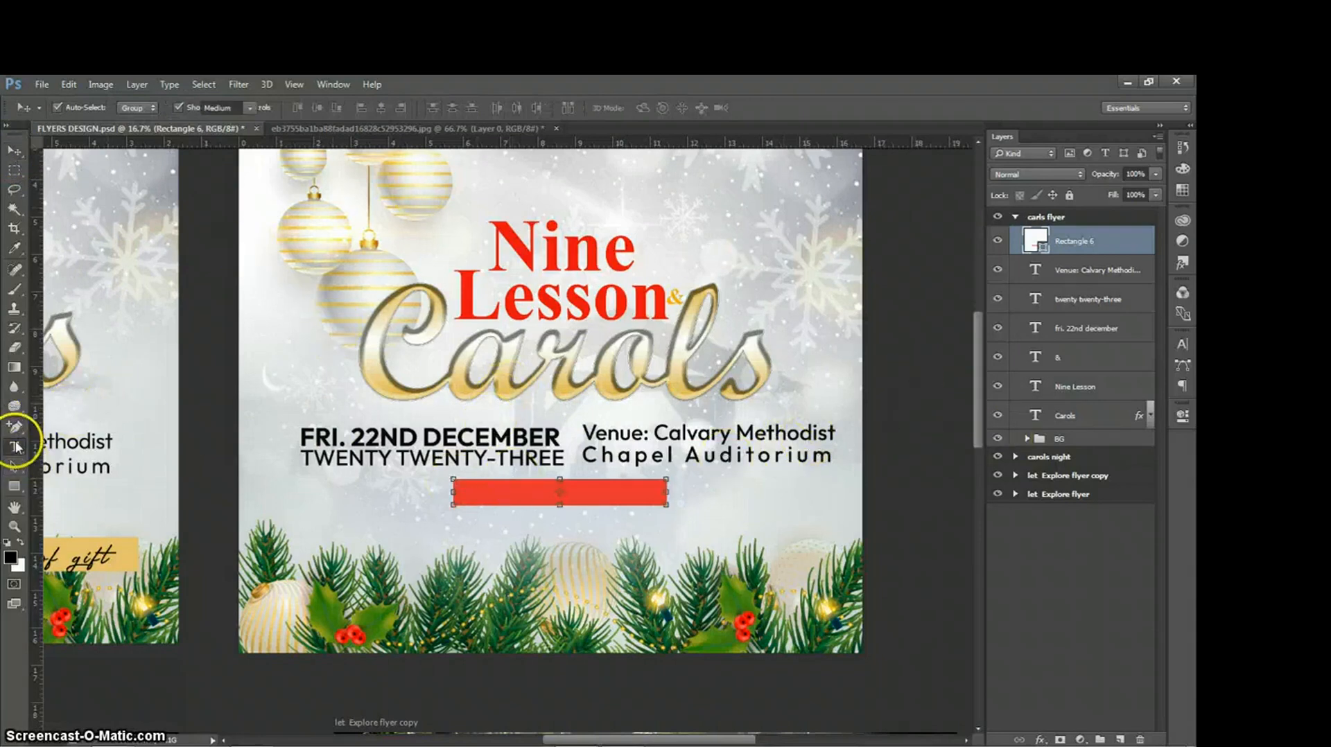
left_click(543, 534)
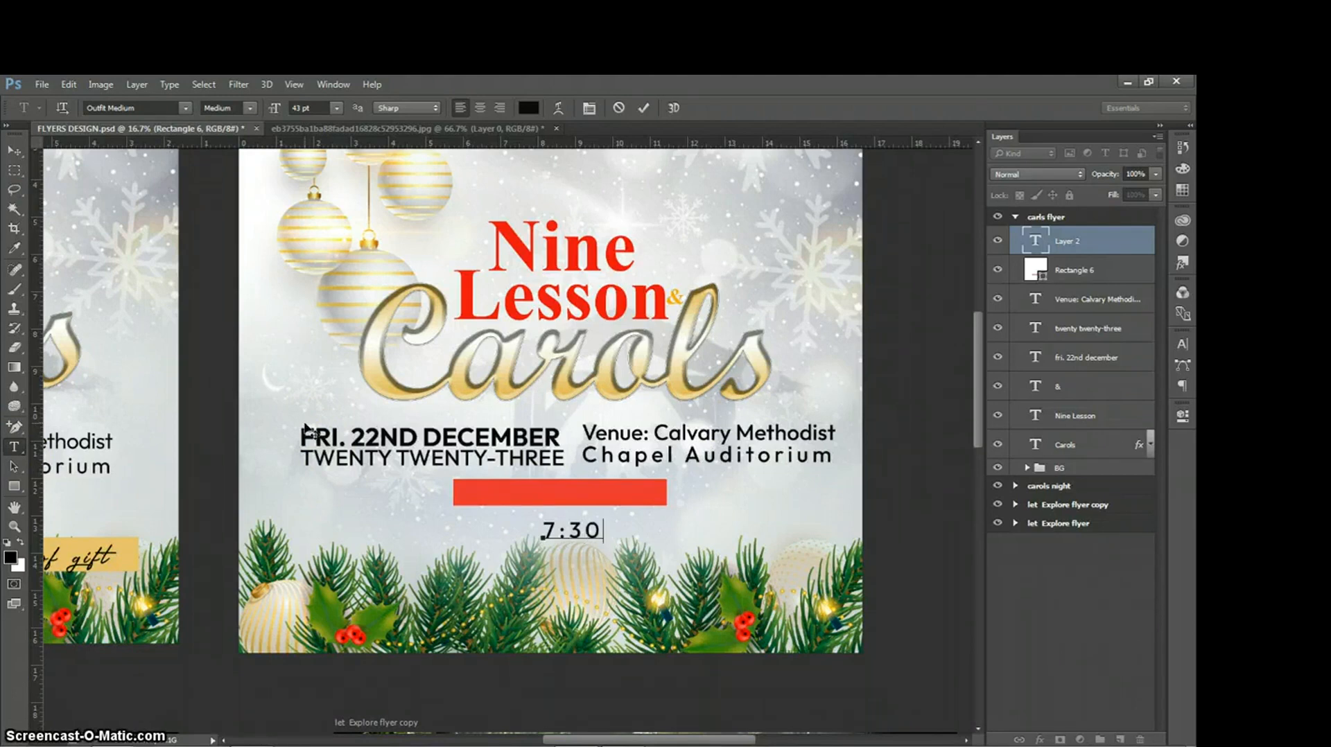
type("pm")
type(" PM PROMPT")
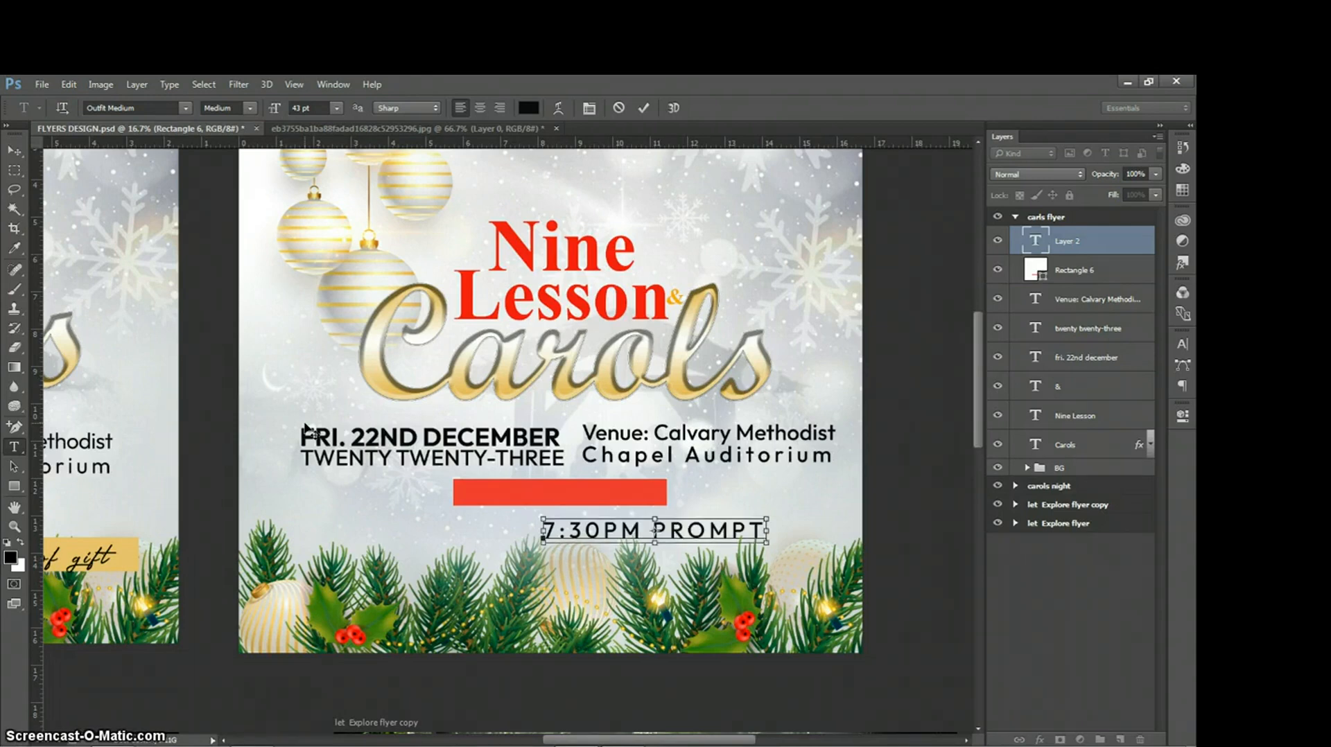
- Set the time text's tracking to 0 and its colour to the off-white eaecee sampled from the background
key("ctrl+a")
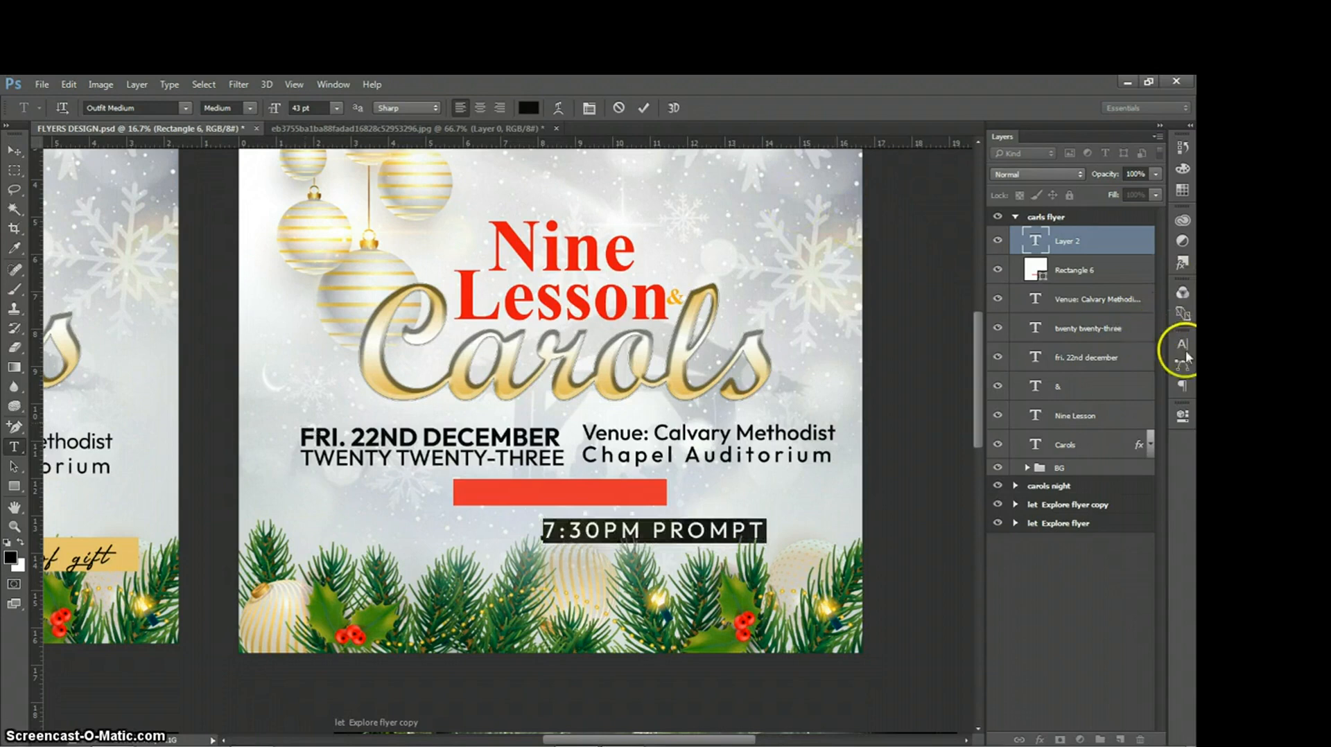
left_click(1181, 348)
double_click(1138, 391)
type("0")
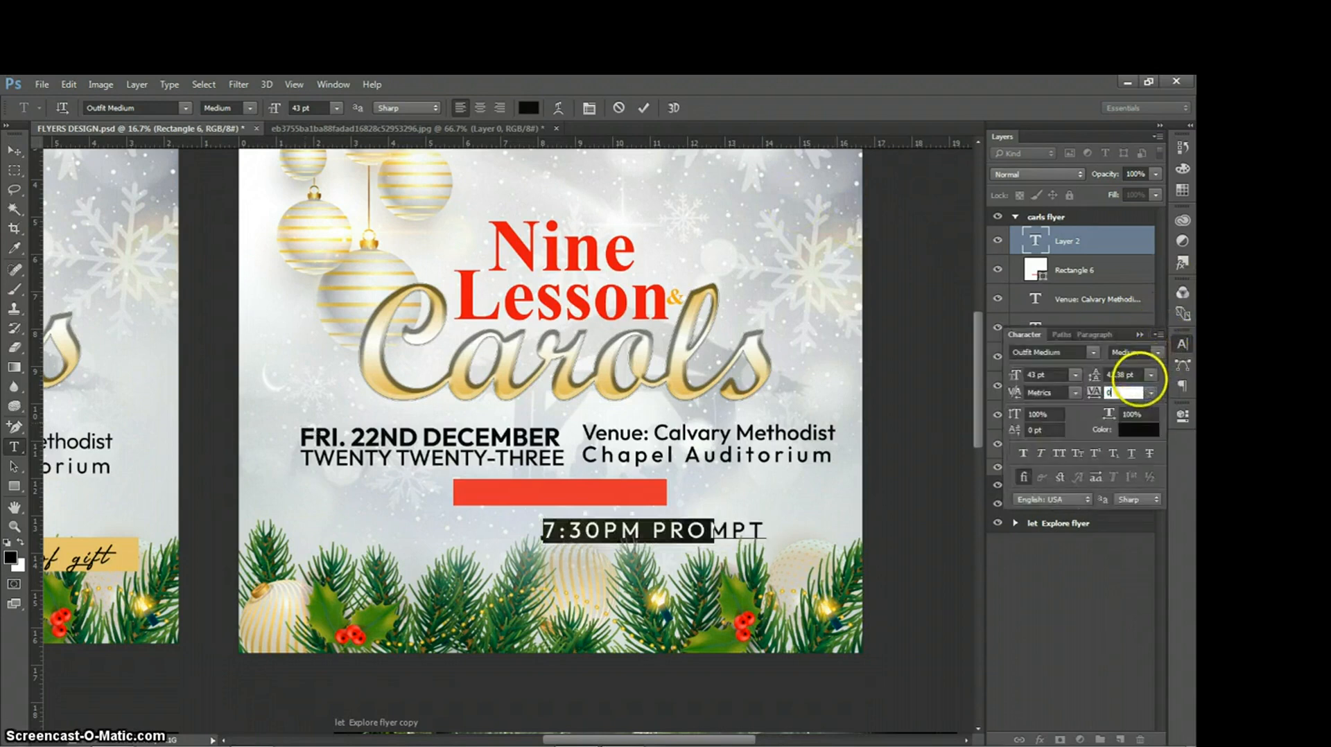
left_click(1135, 430)
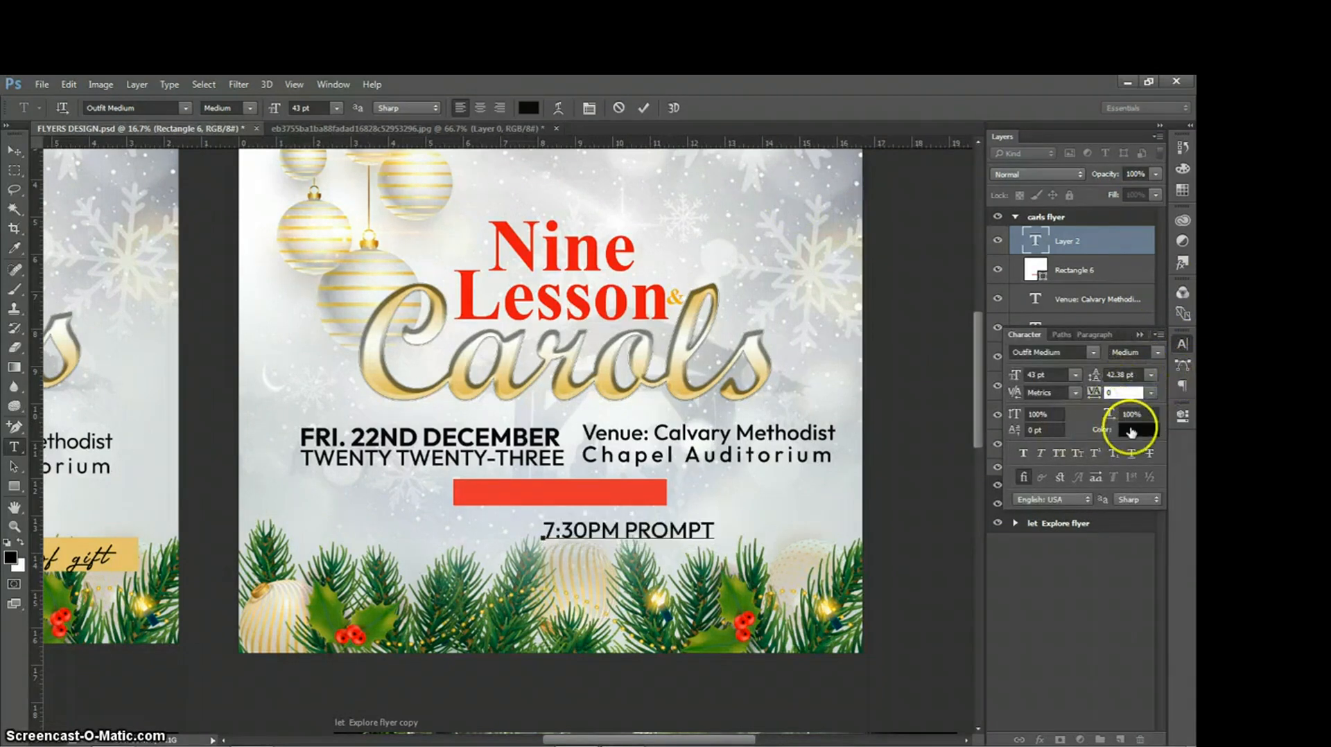
left_click(275, 355)
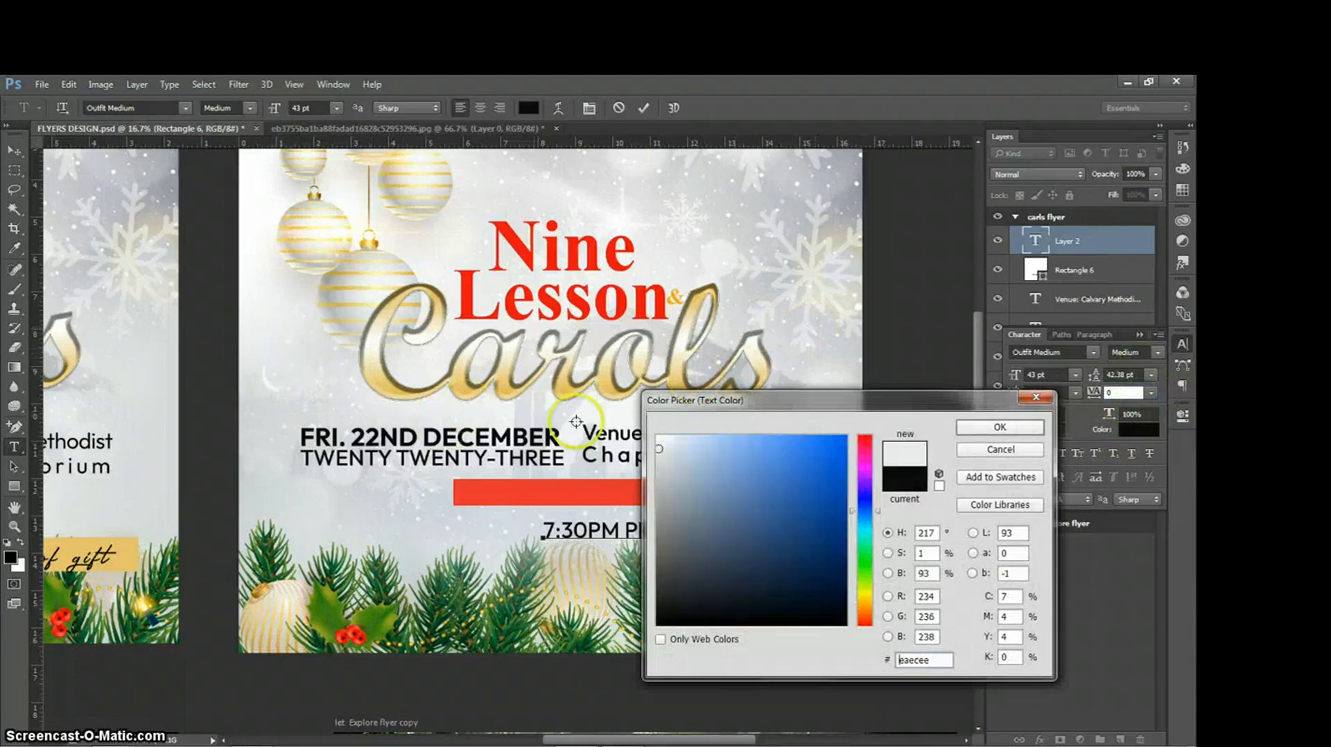
left_click(972, 429)
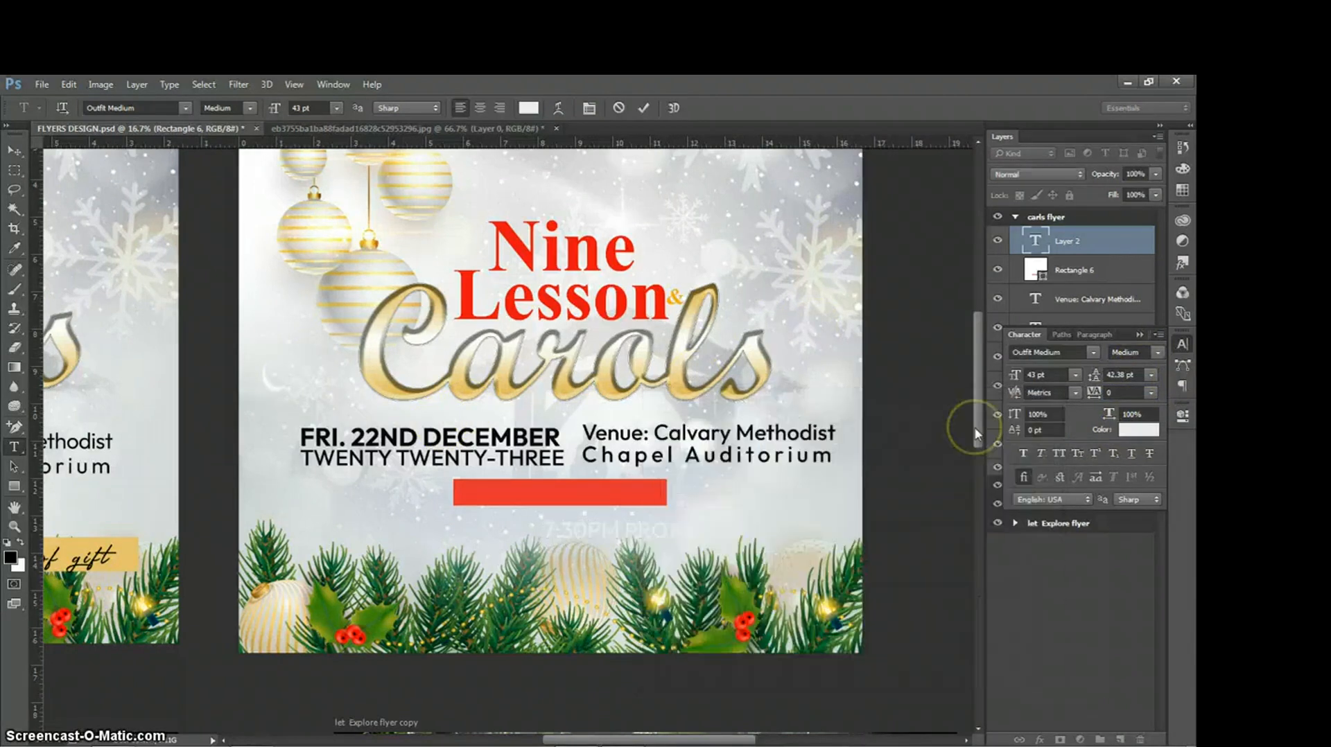
- Centre the time text on the red rectangle, set its font weight to Semi Bold and commit it
mouse_move(571, 467)
left_mouse_down()
mouse_move(501, 423)
mouse_move(509, 434)
left_mouse_up()
left_click_drag(572, 472, 514, 441)
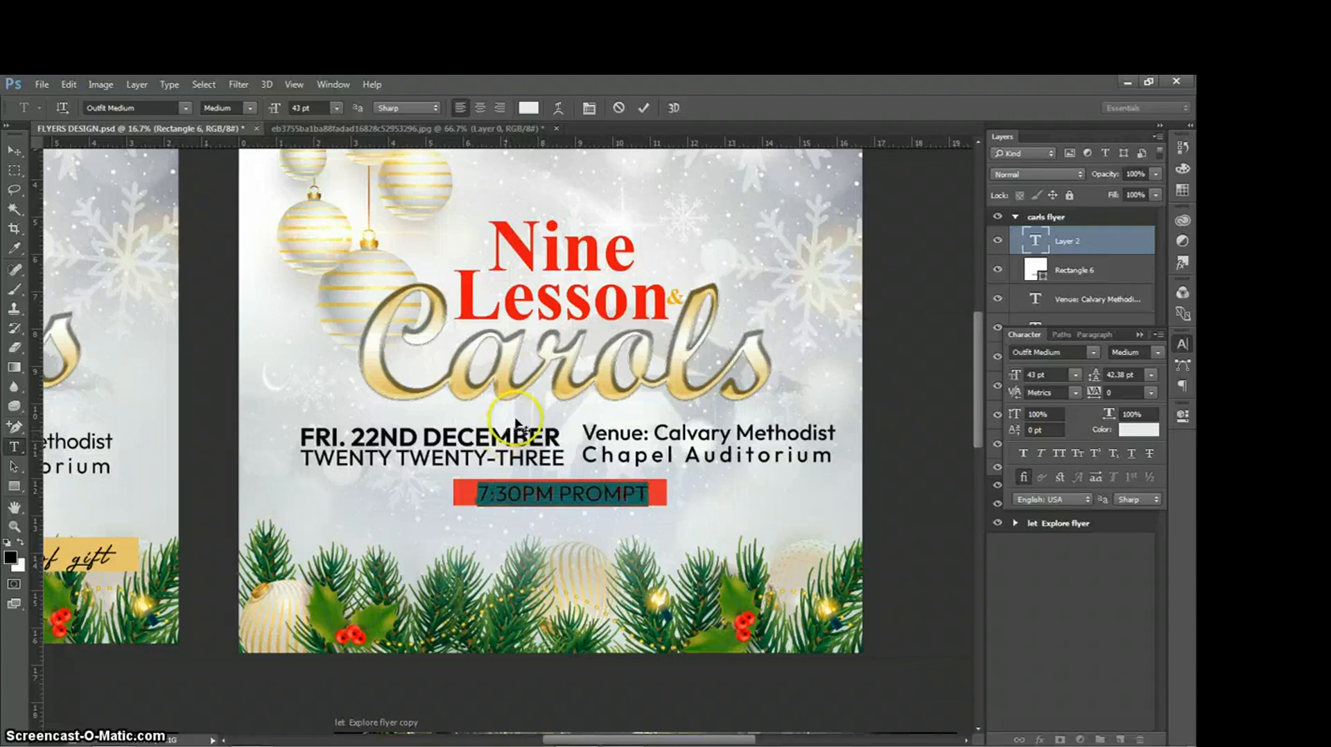
left_click(249, 109)
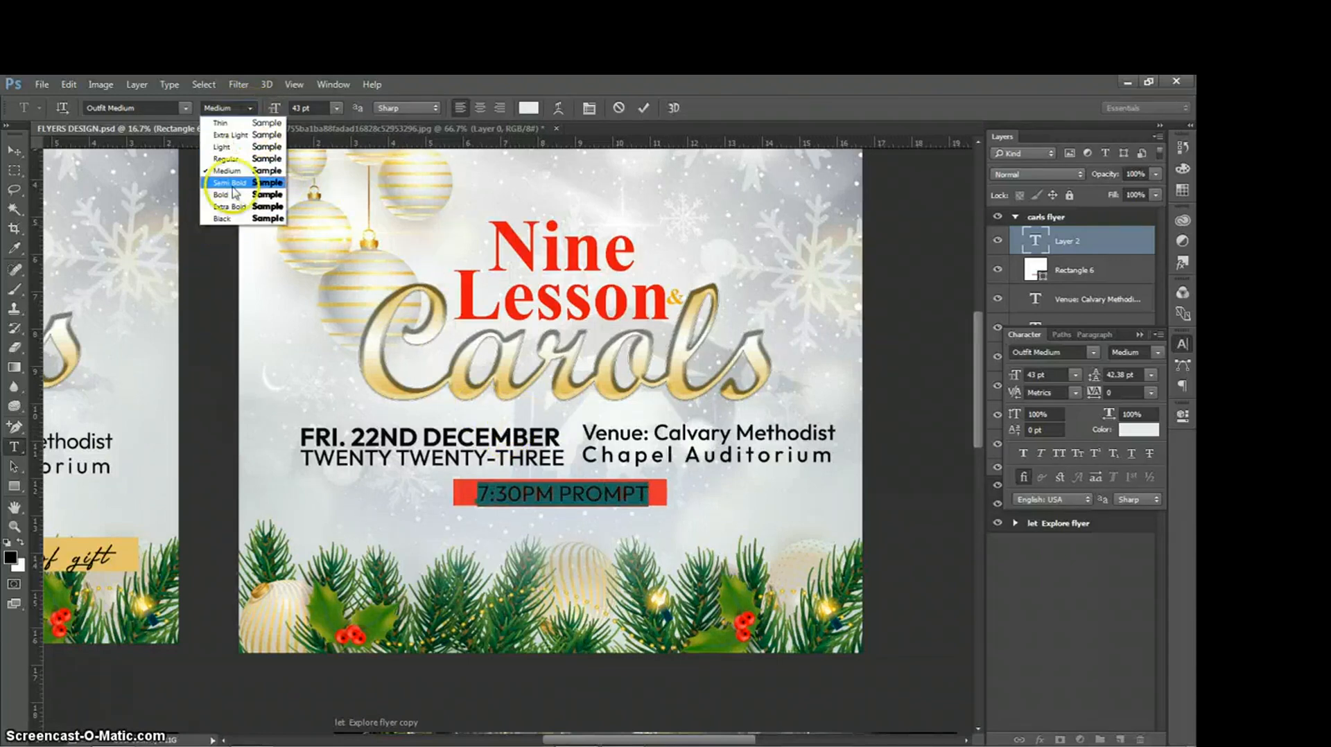
left_click(232, 183)
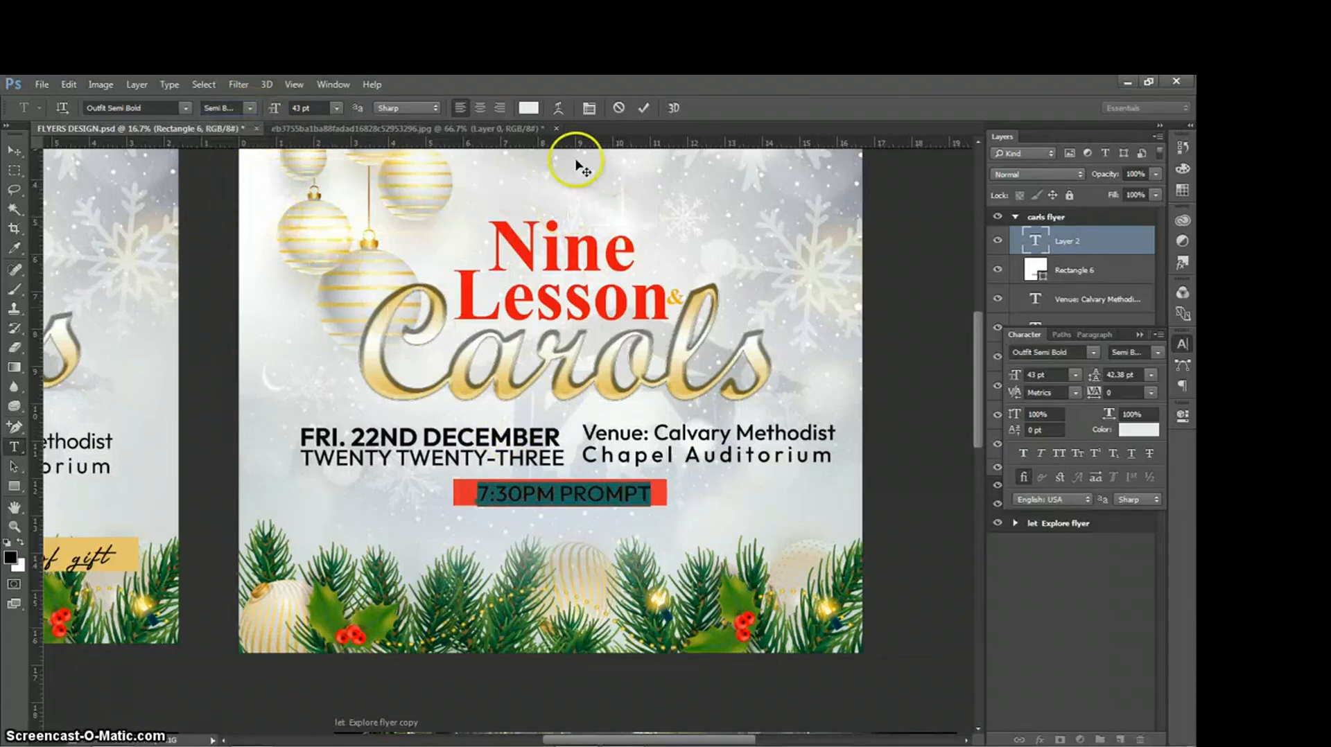
left_click(644, 108)
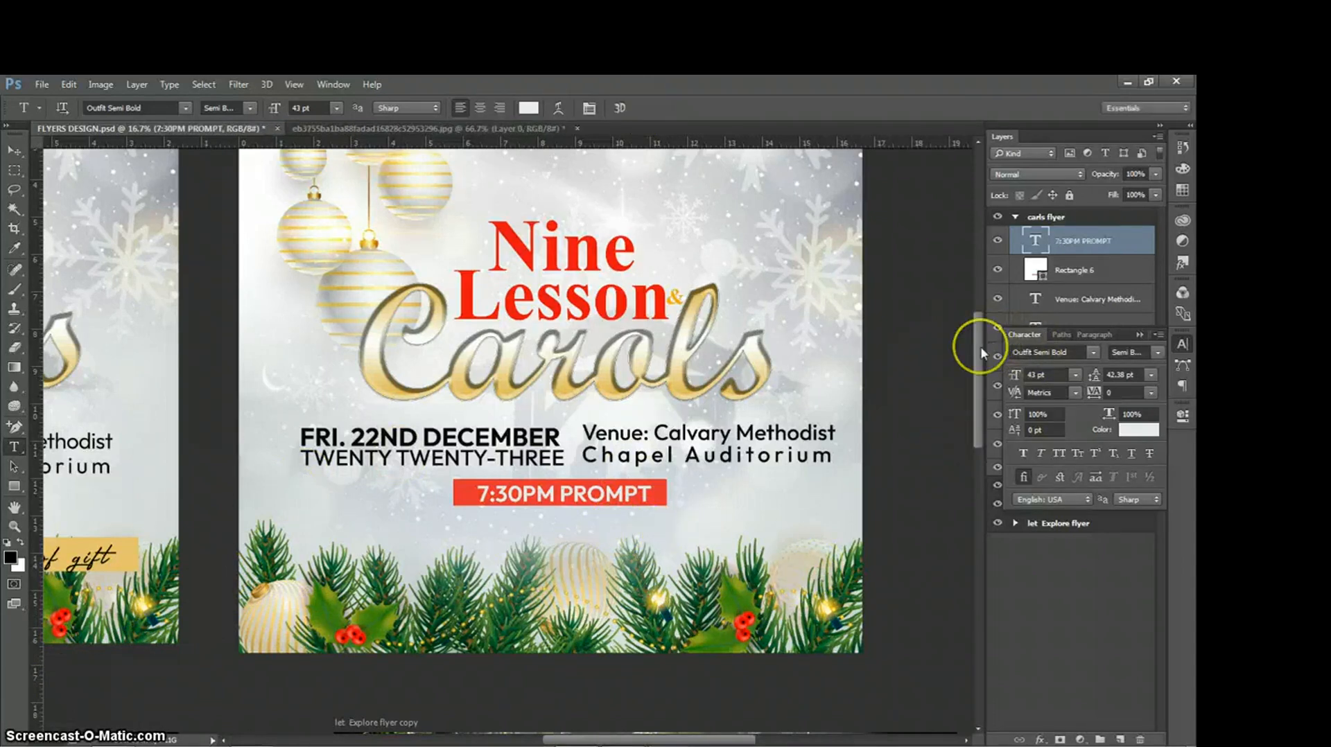
left_click(1181, 344)
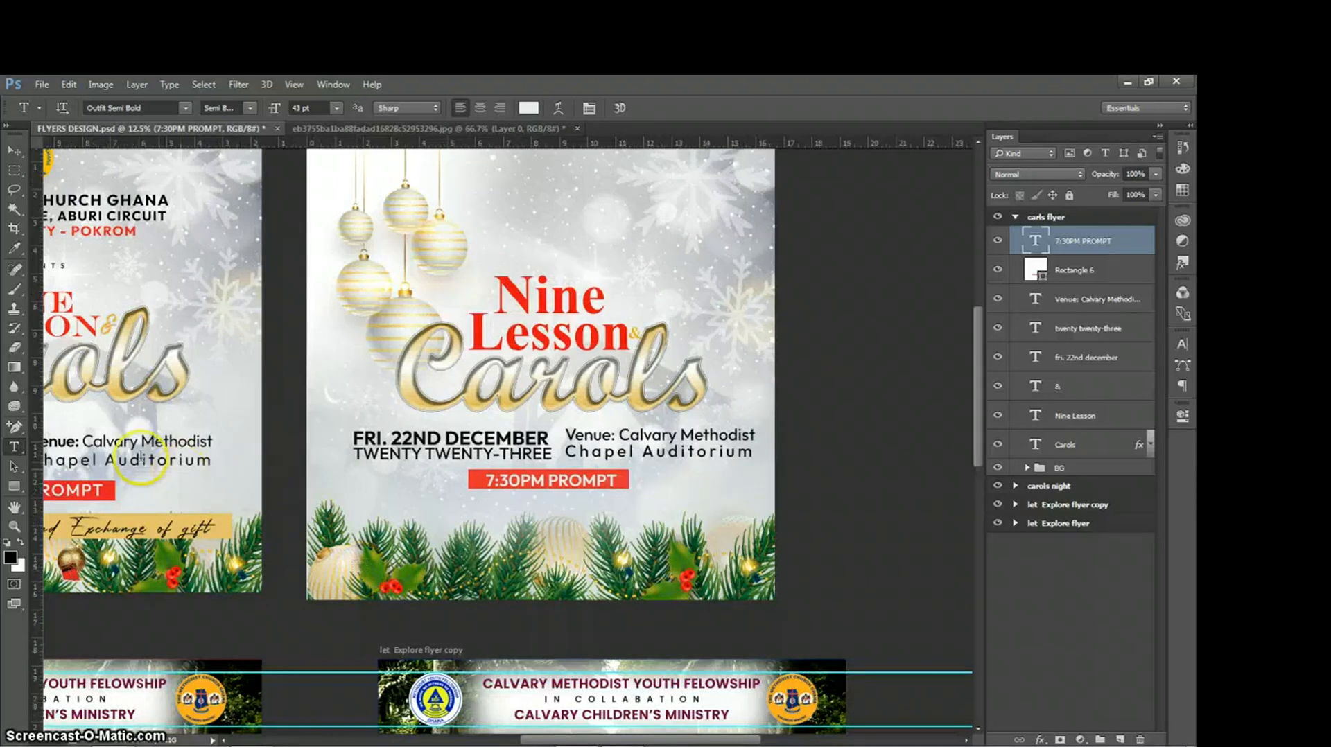
- Draw a wide rectangle about 4327 × 337 px across the pine branches below the time banner
left_click(12, 487)
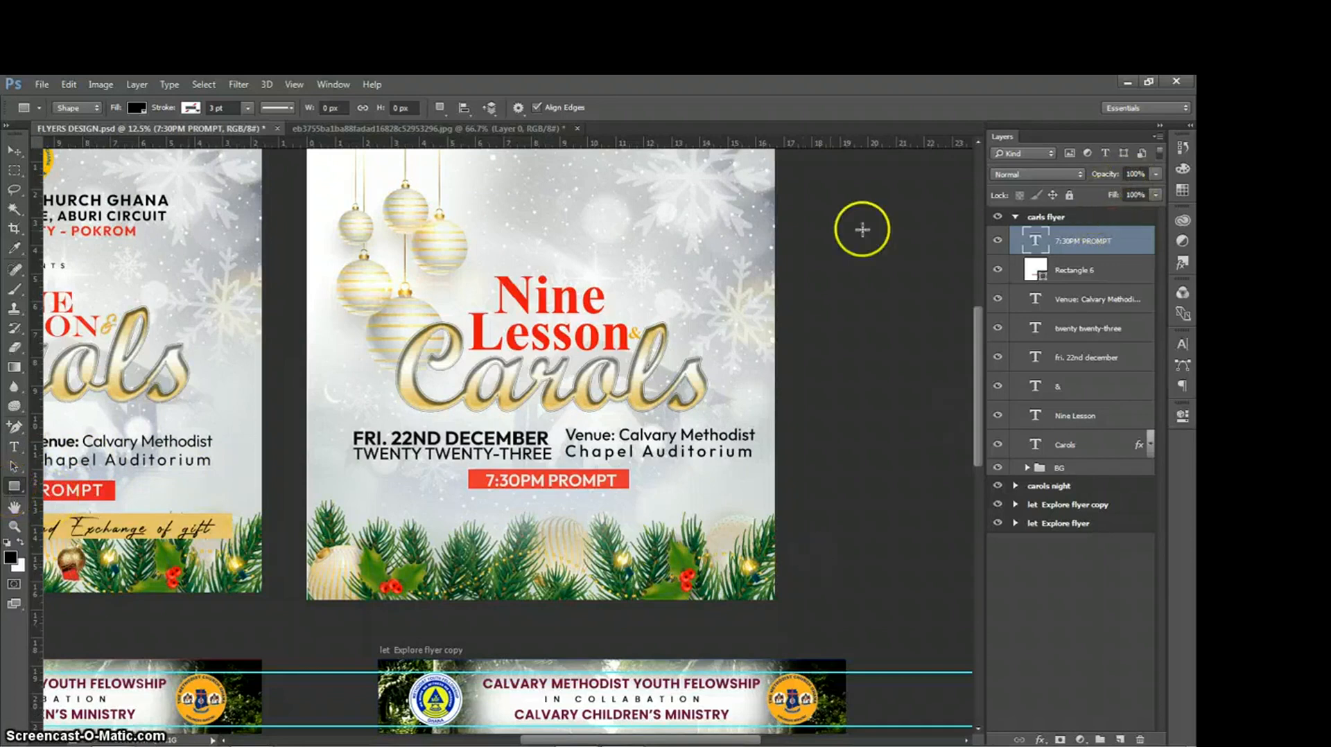
key("v")
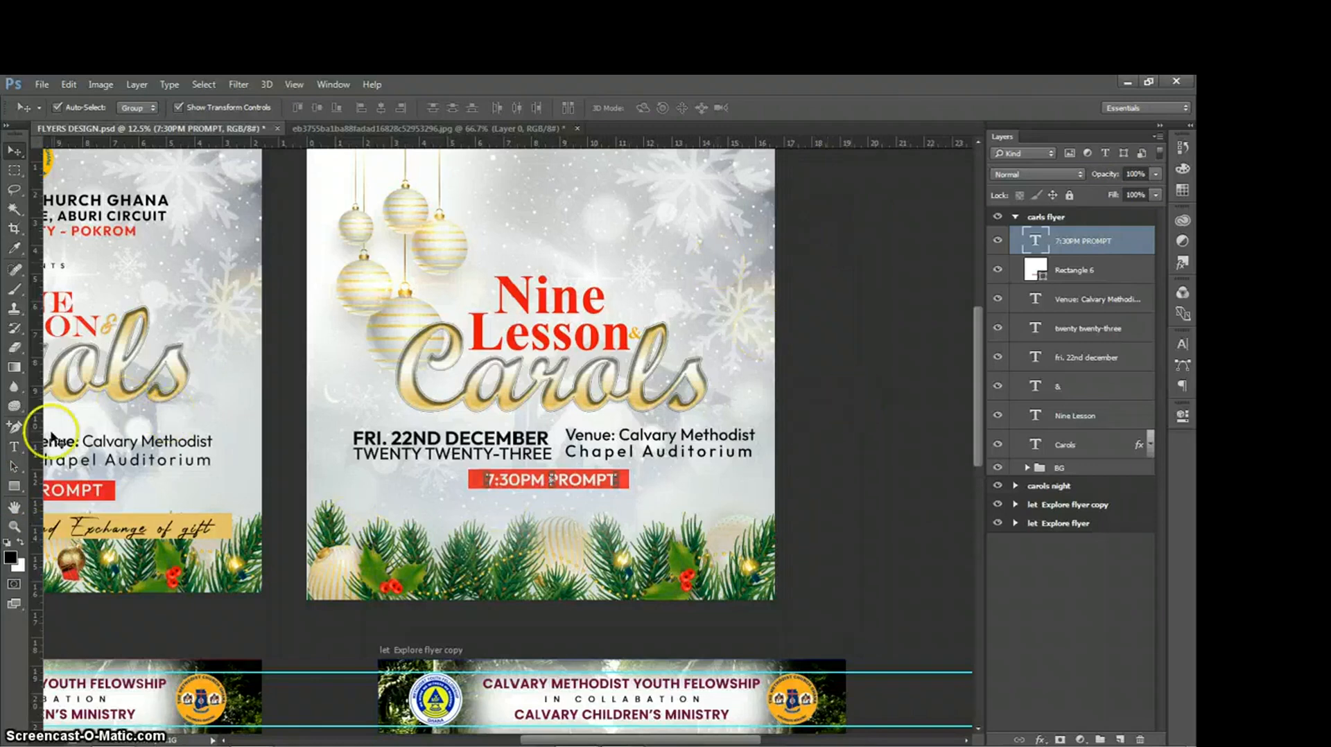
left_click(14, 487)
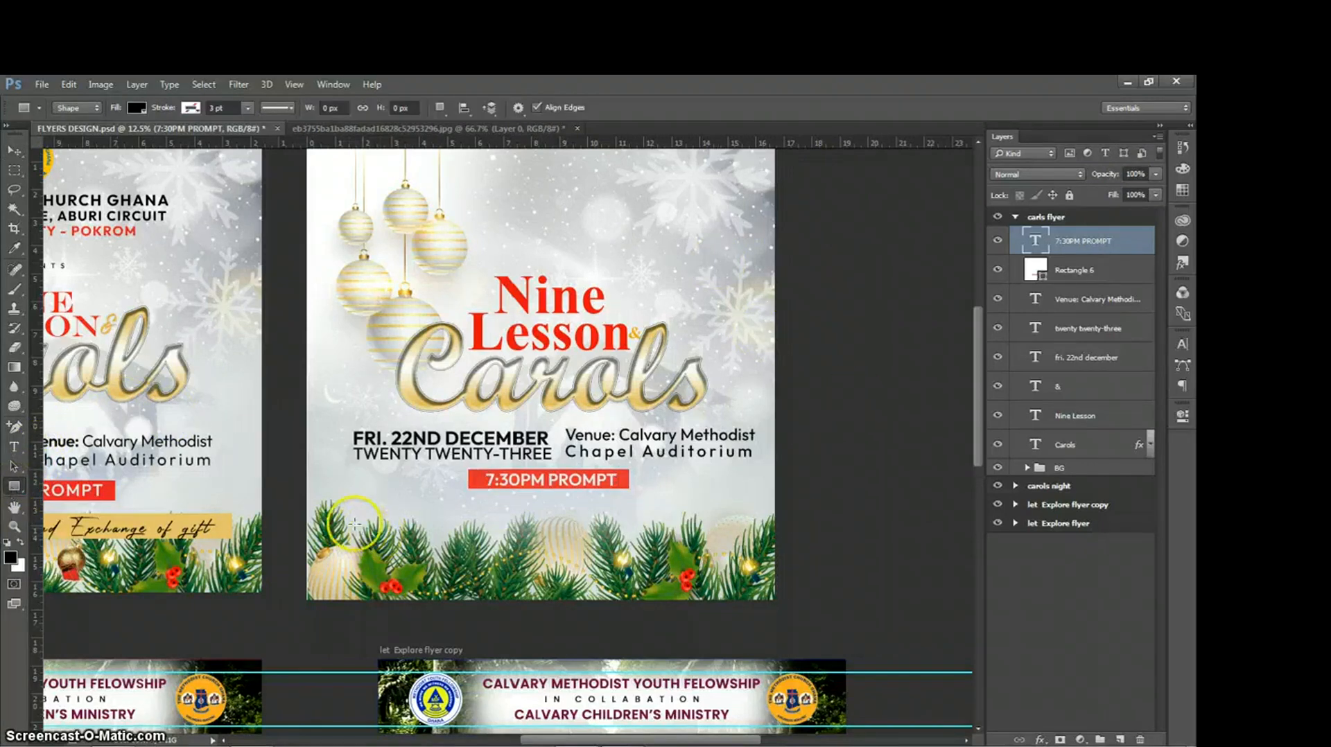
left_click_drag(336, 523, 741, 555)
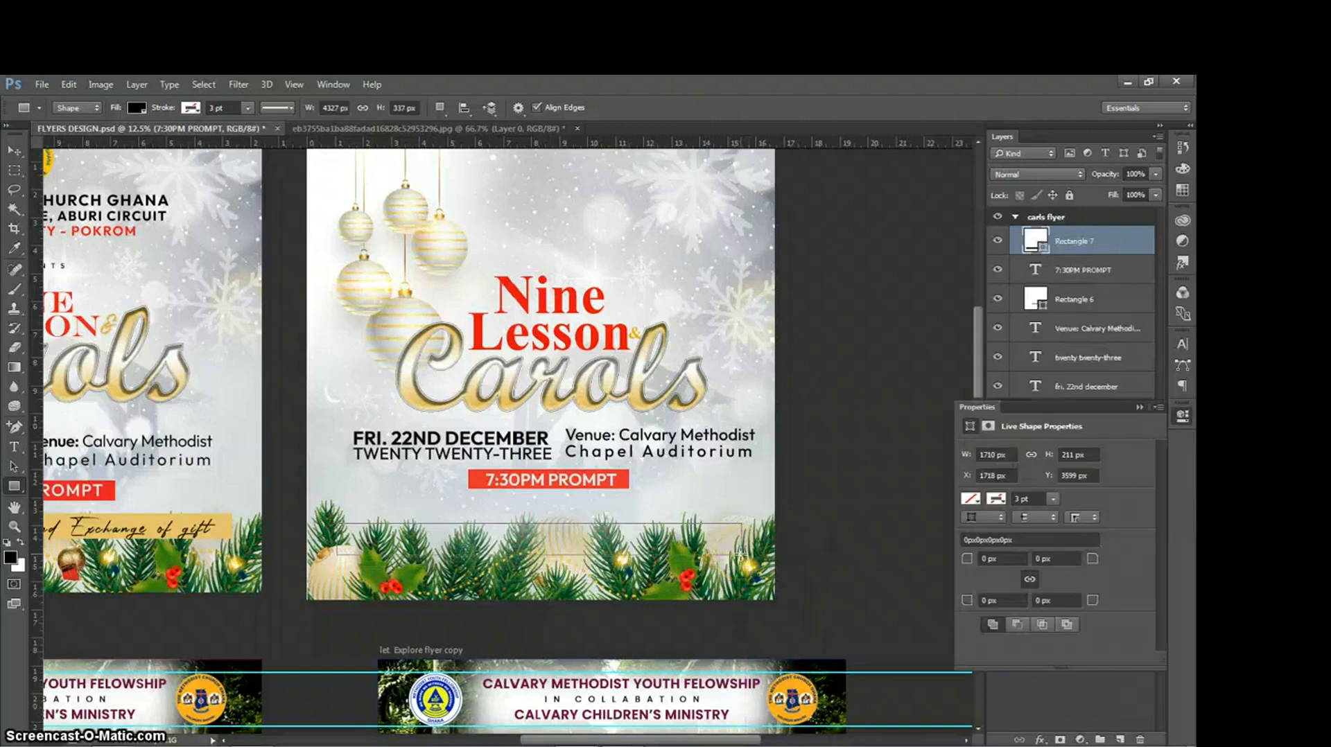
left_click(1182, 415)
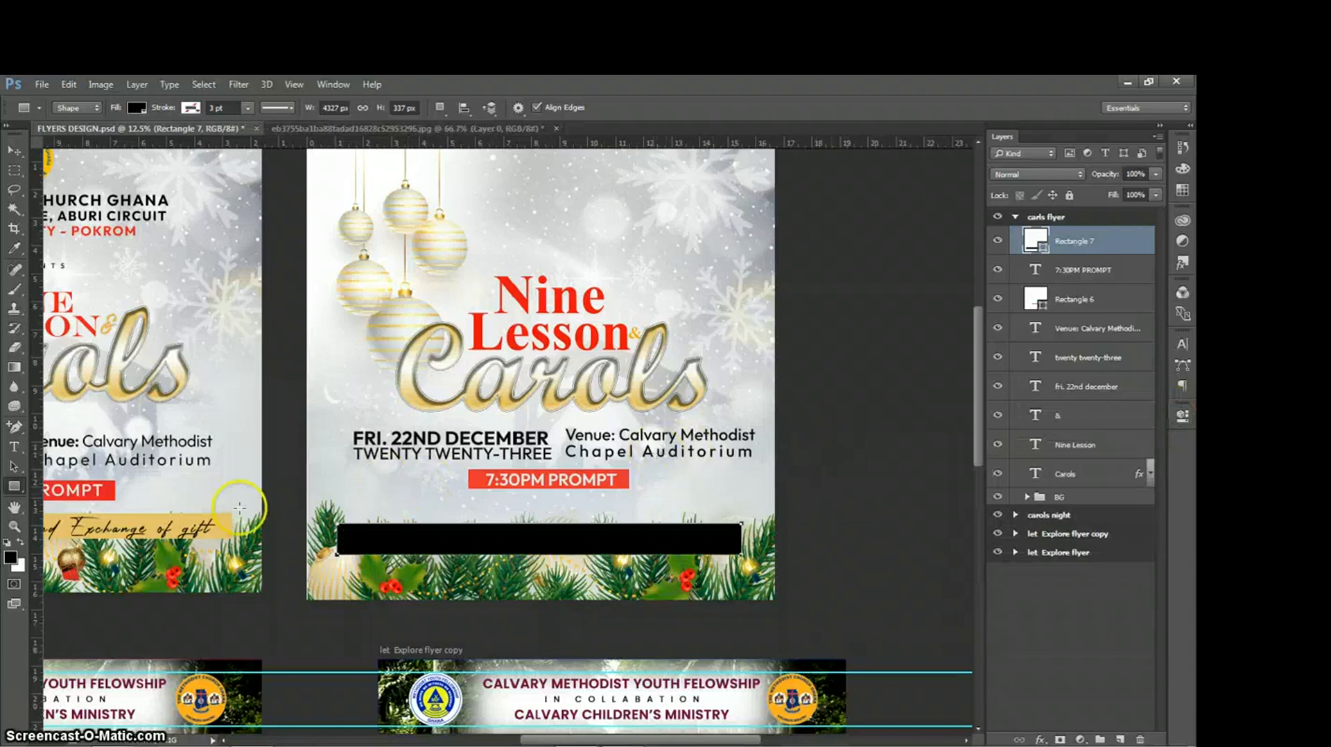
- Fill the new rectangle with gold e5bd5f sampled from the "Carols" lettering
double_click(1040, 243)
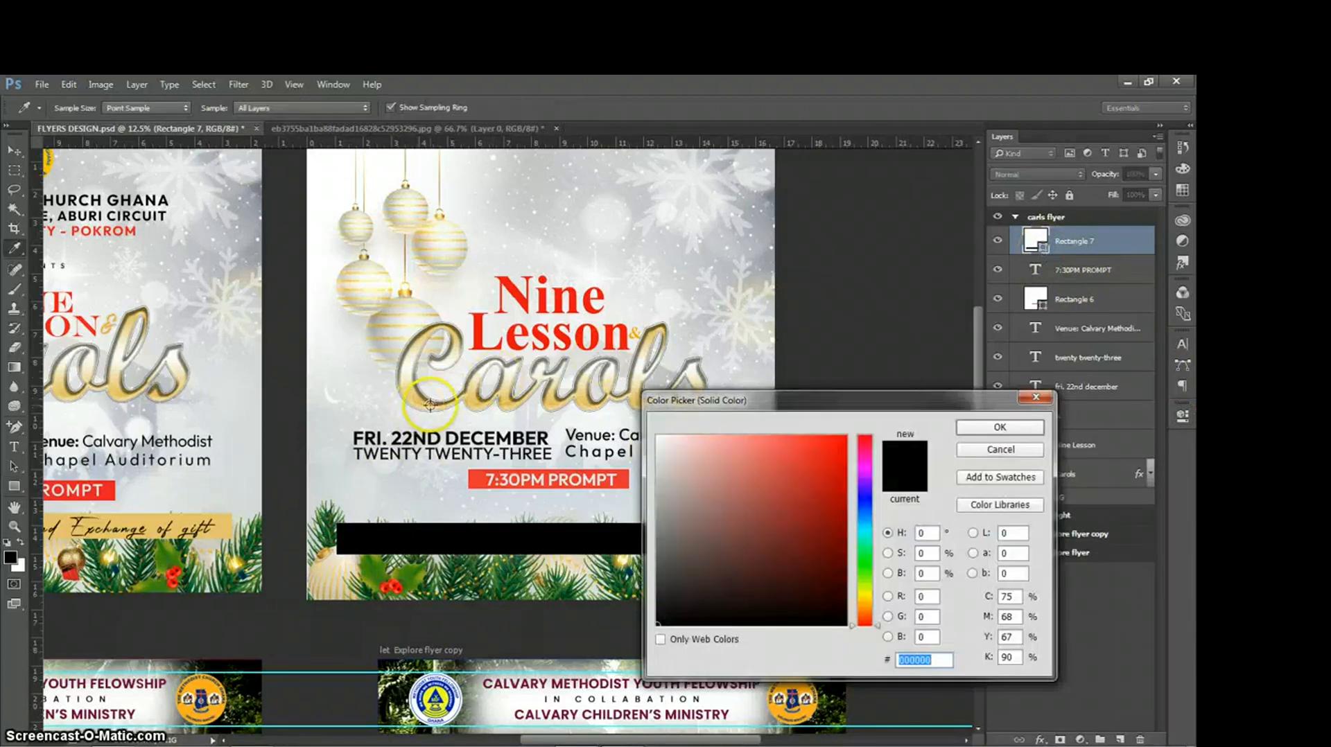
left_click(429, 404)
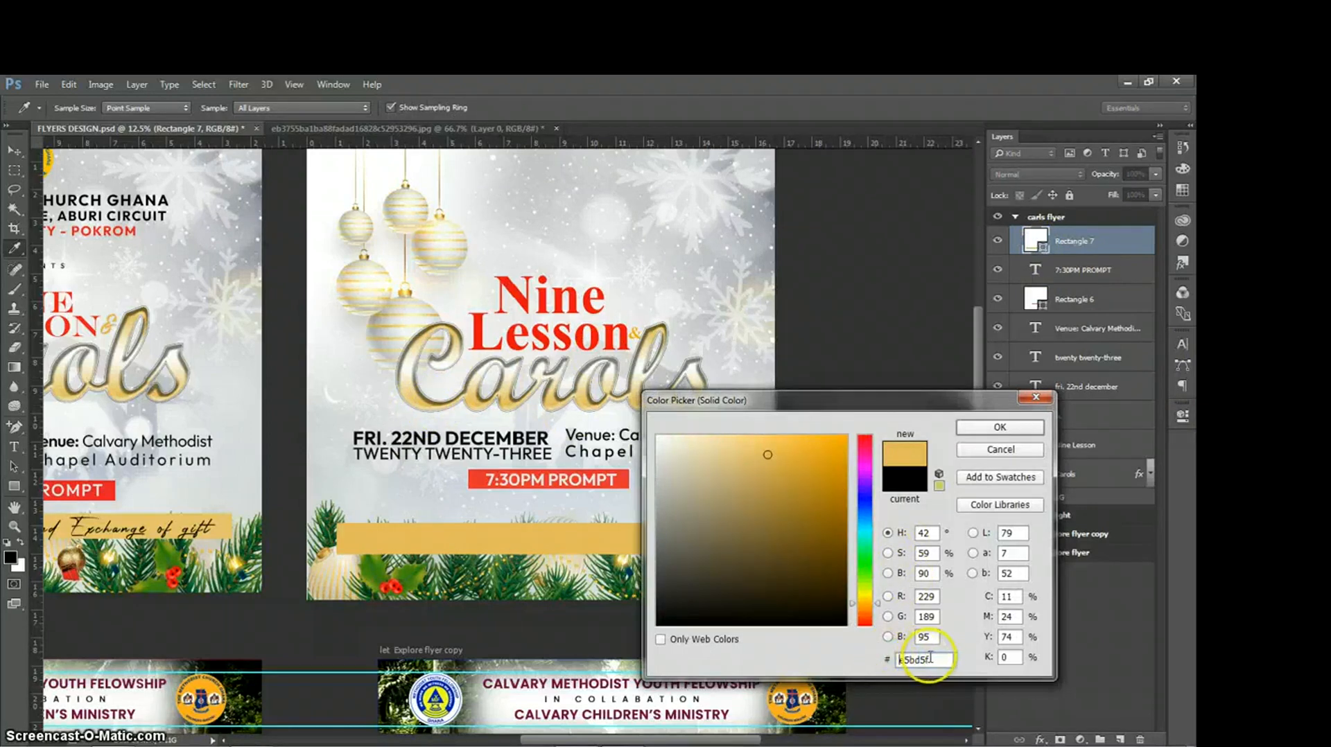
left_click_drag(930, 658, 882, 659)
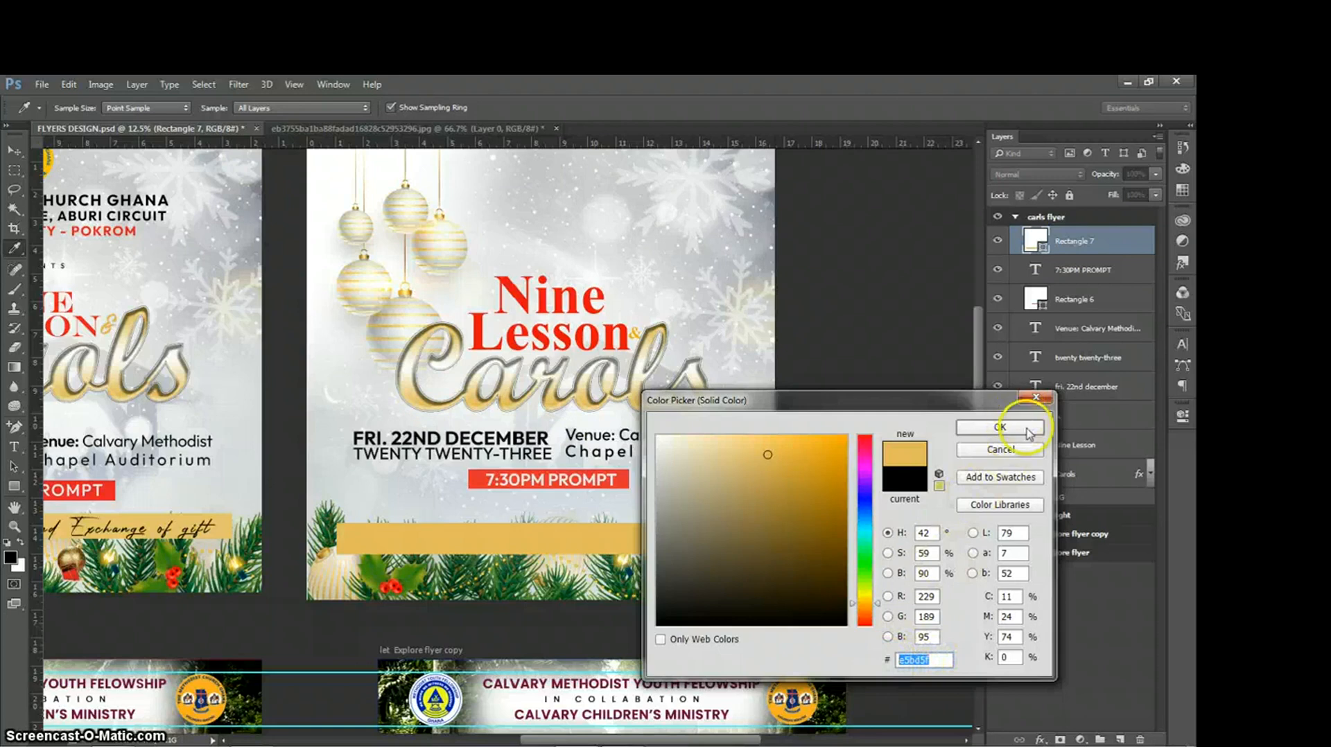
left_click(1026, 429)
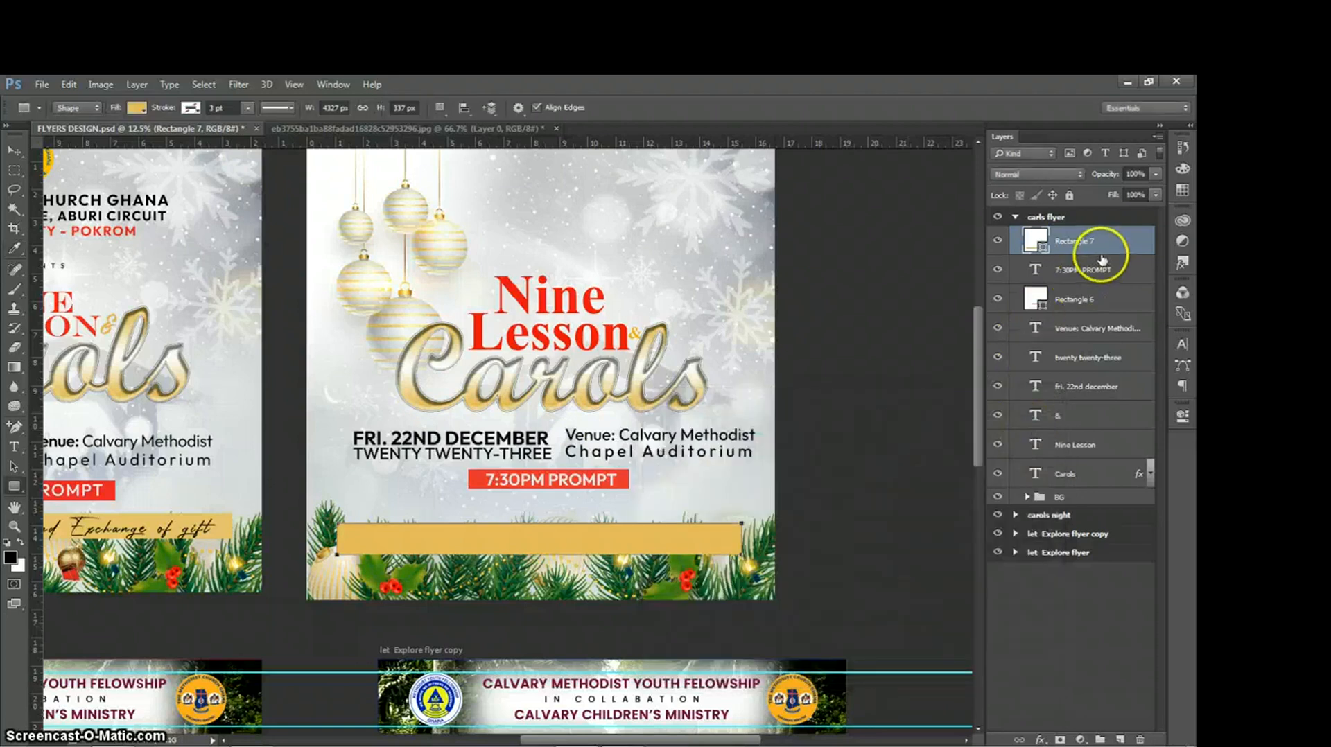
- Add a text line reading "There will Drama and Exchange of gift" between the time banner and the gold rectangle
left_click(14, 445)
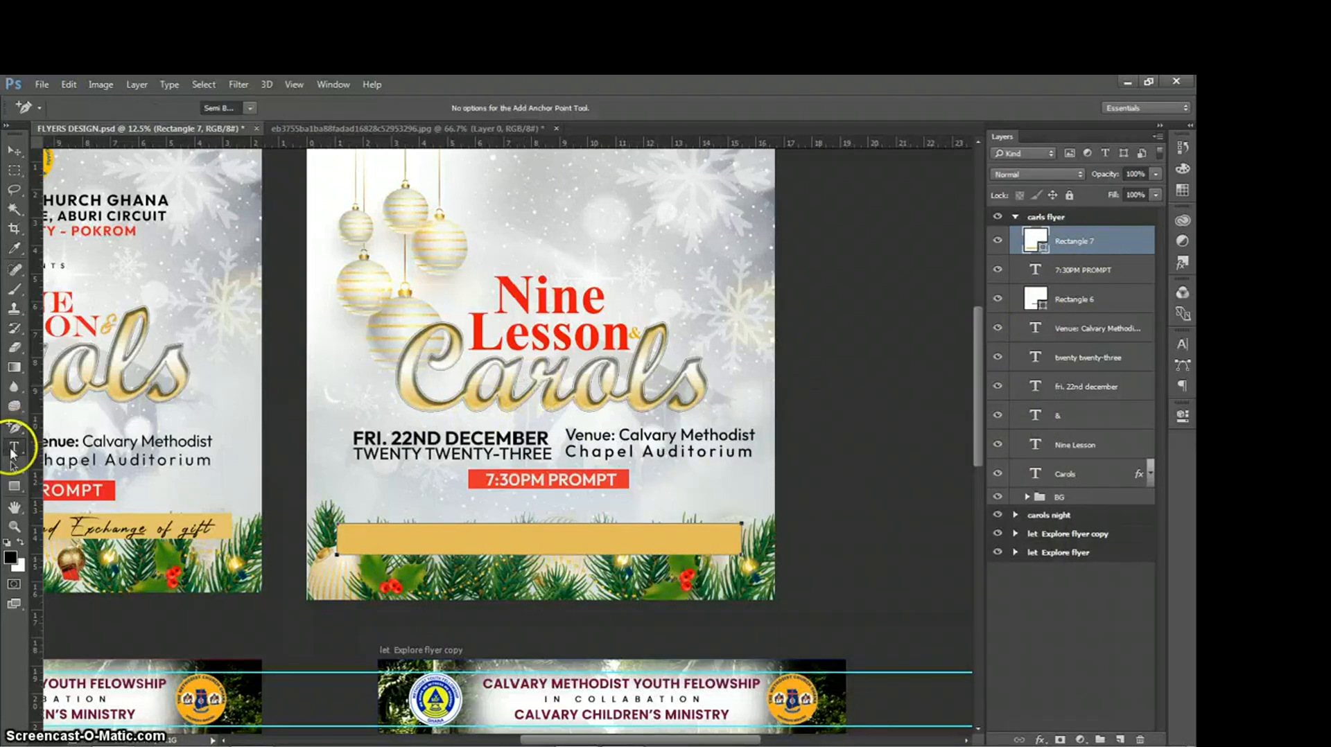
left_click(398, 497)
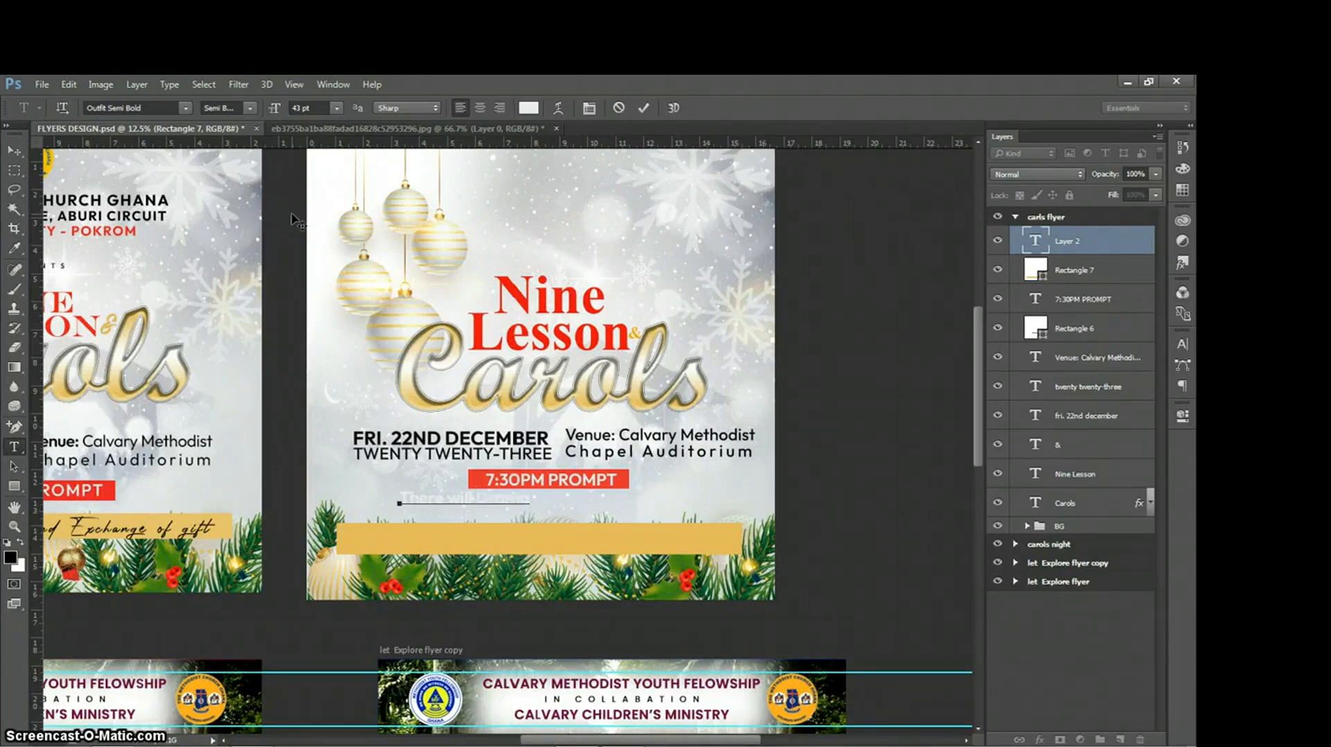
type("r")
type("x")
left_click(283, 217)
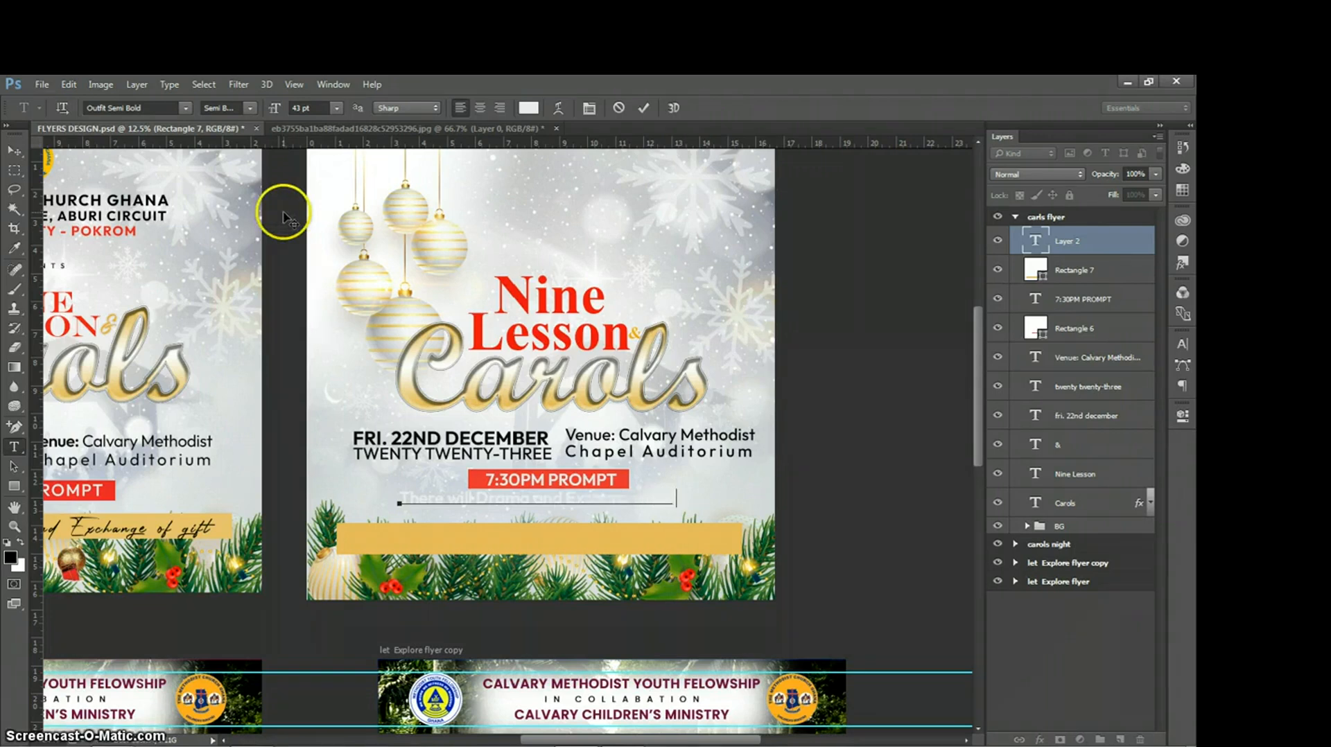
type("ge")
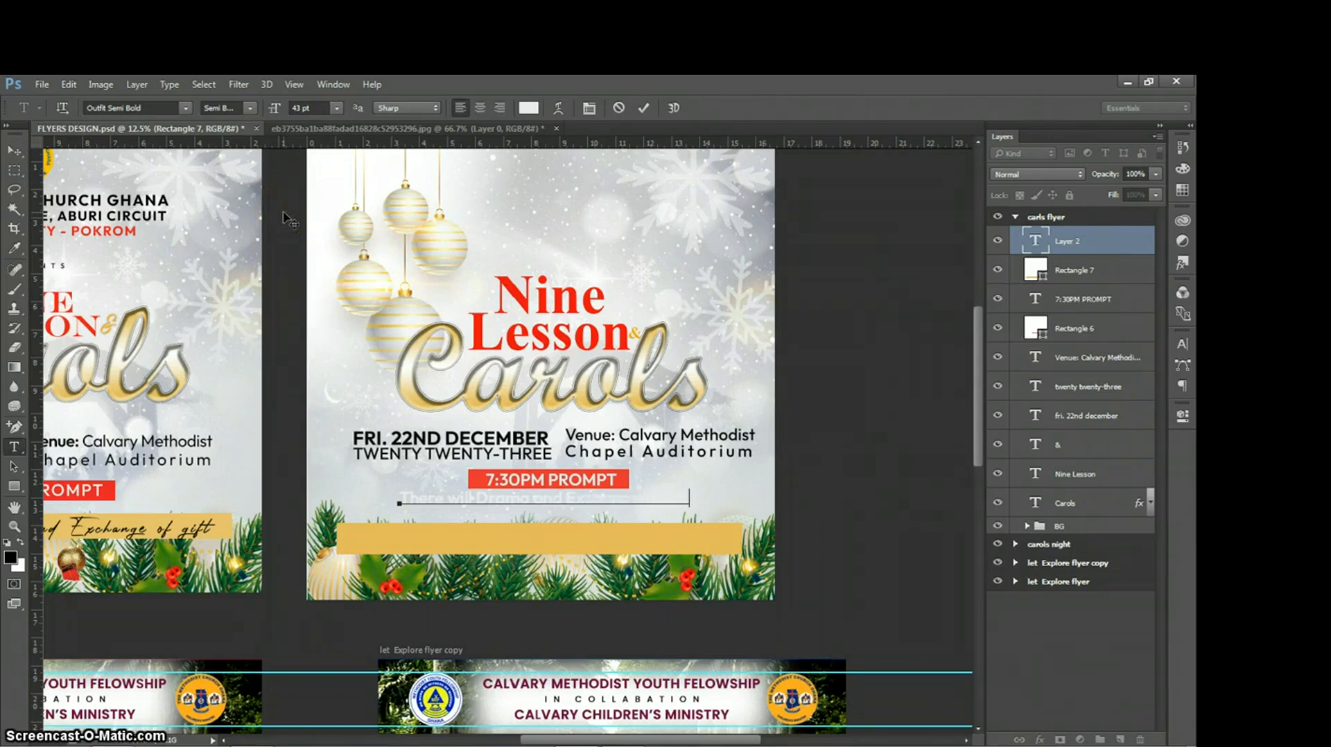
- Set the whole new text line in the Photograph Signature Regular font
key("ctrl+a")
left_click(265, 340)
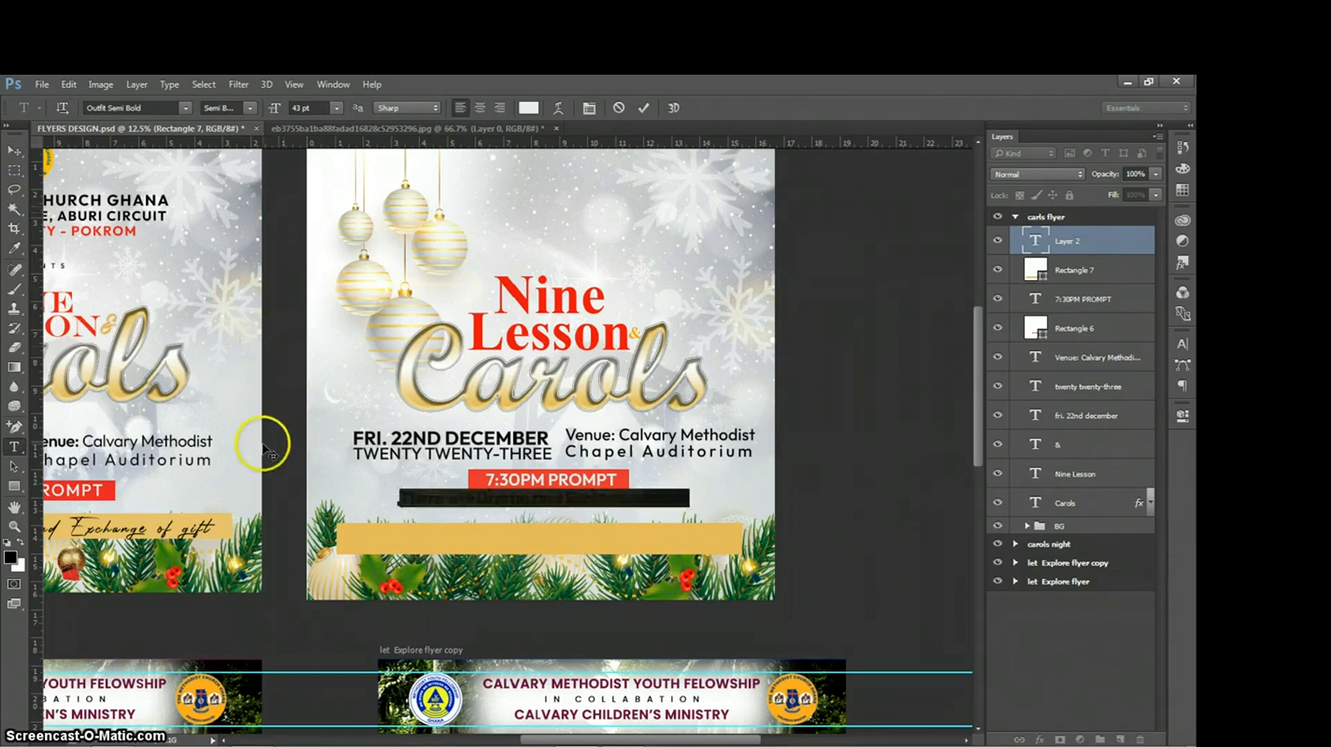
left_click(169, 107)
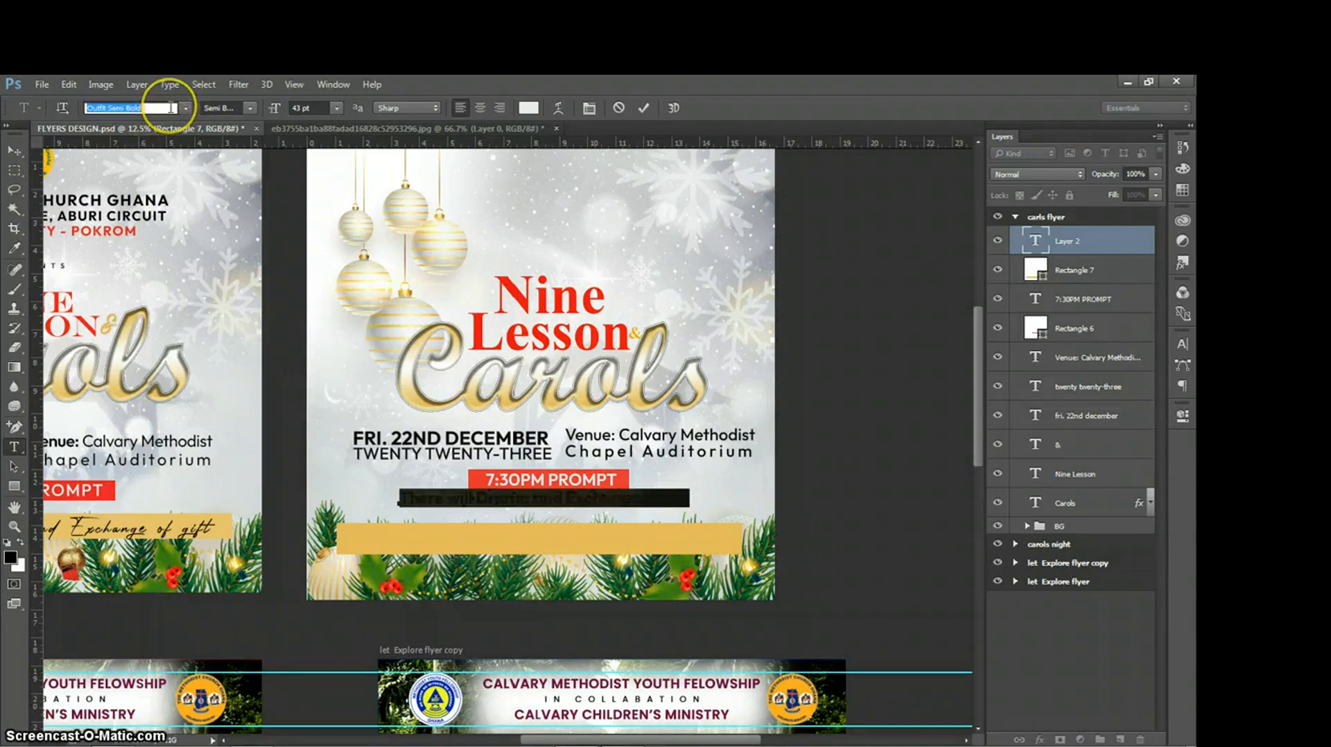
key("BackSpace")
type("si")
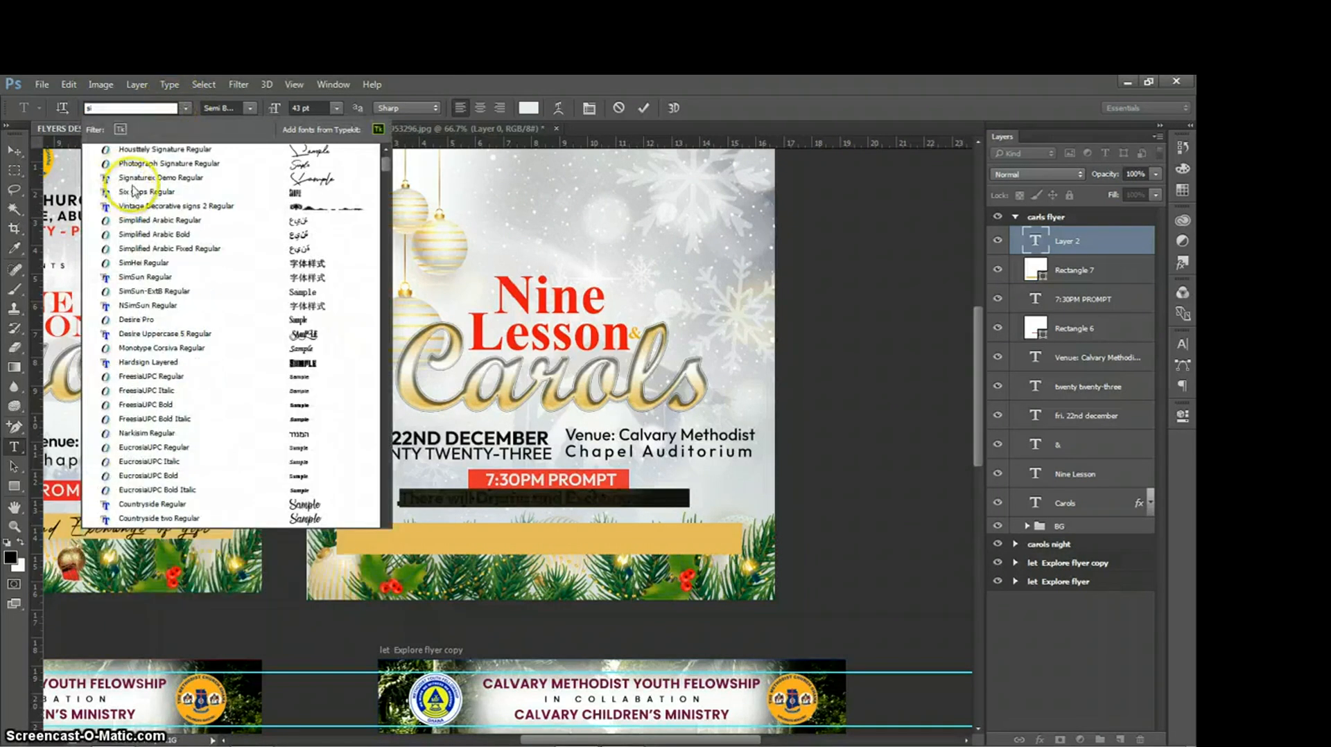
left_click(165, 164)
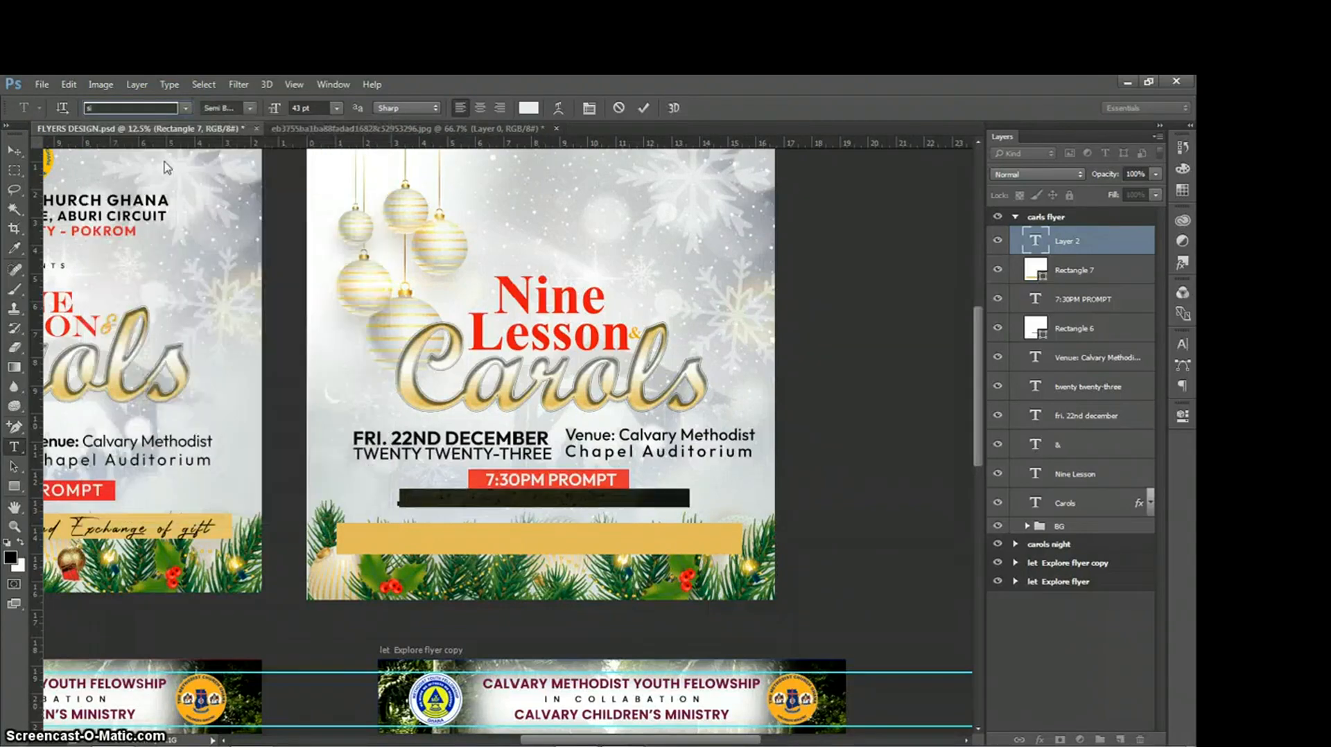
- Change the signature-style text's colour to near-black 070707
left_click(527, 109)
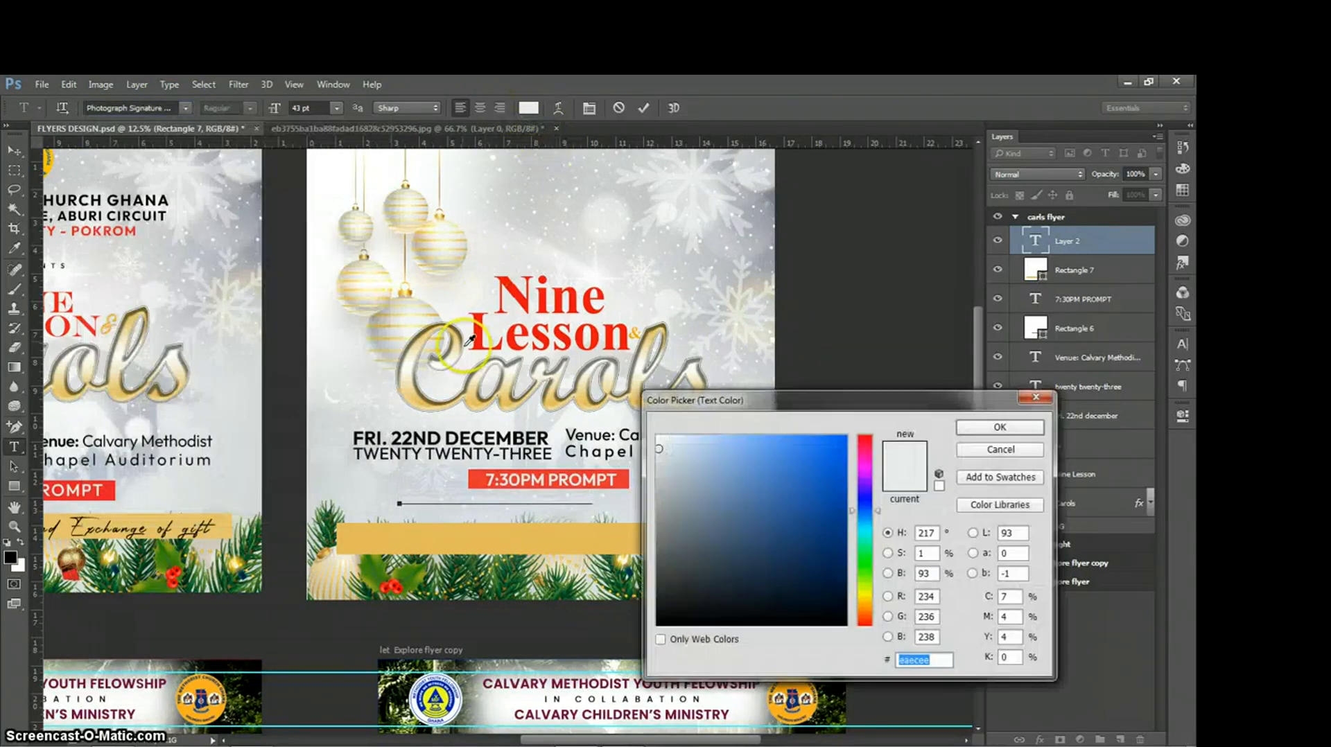
left_click(661, 619)
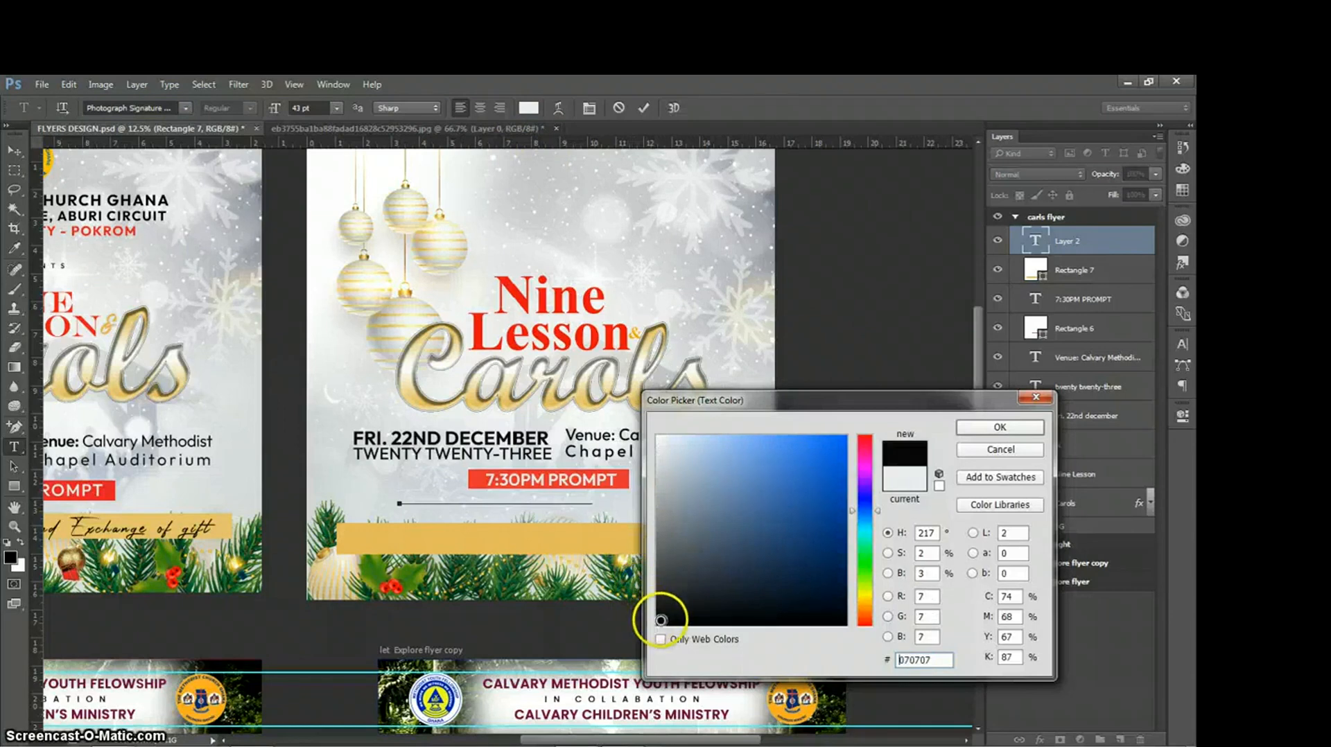
left_click(969, 427)
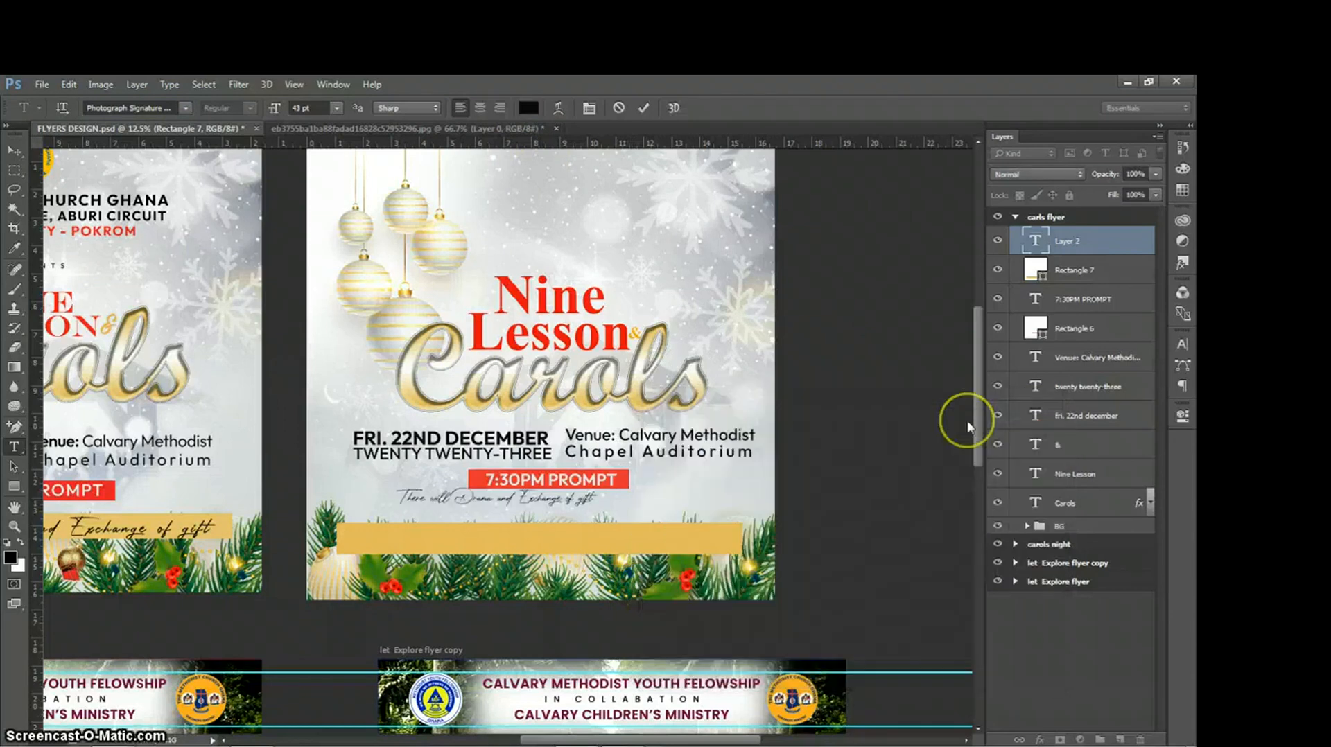
- Move the "There will Drama and Exchange of gift" text onto the left end of the gold rectangle and commit it
left_click_drag(497, 399, 419, 407)
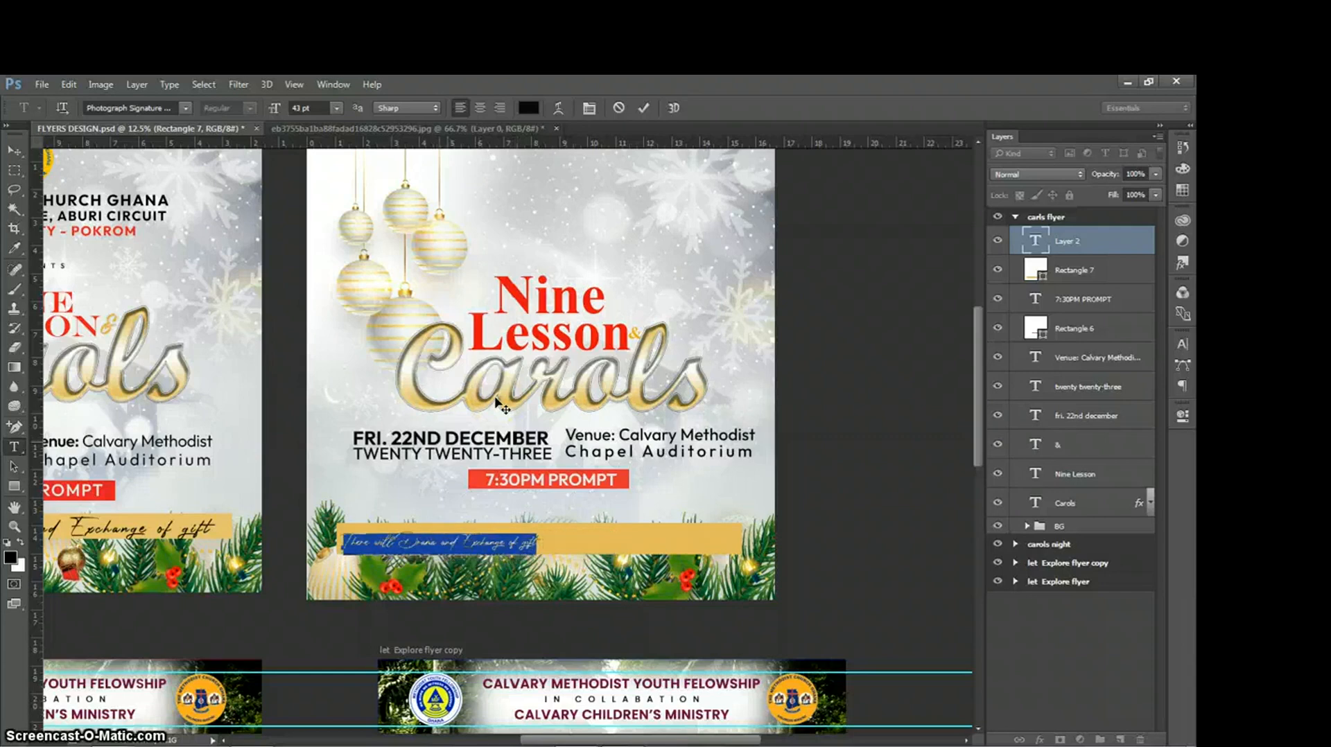
left_click_drag(444, 452, 446, 453)
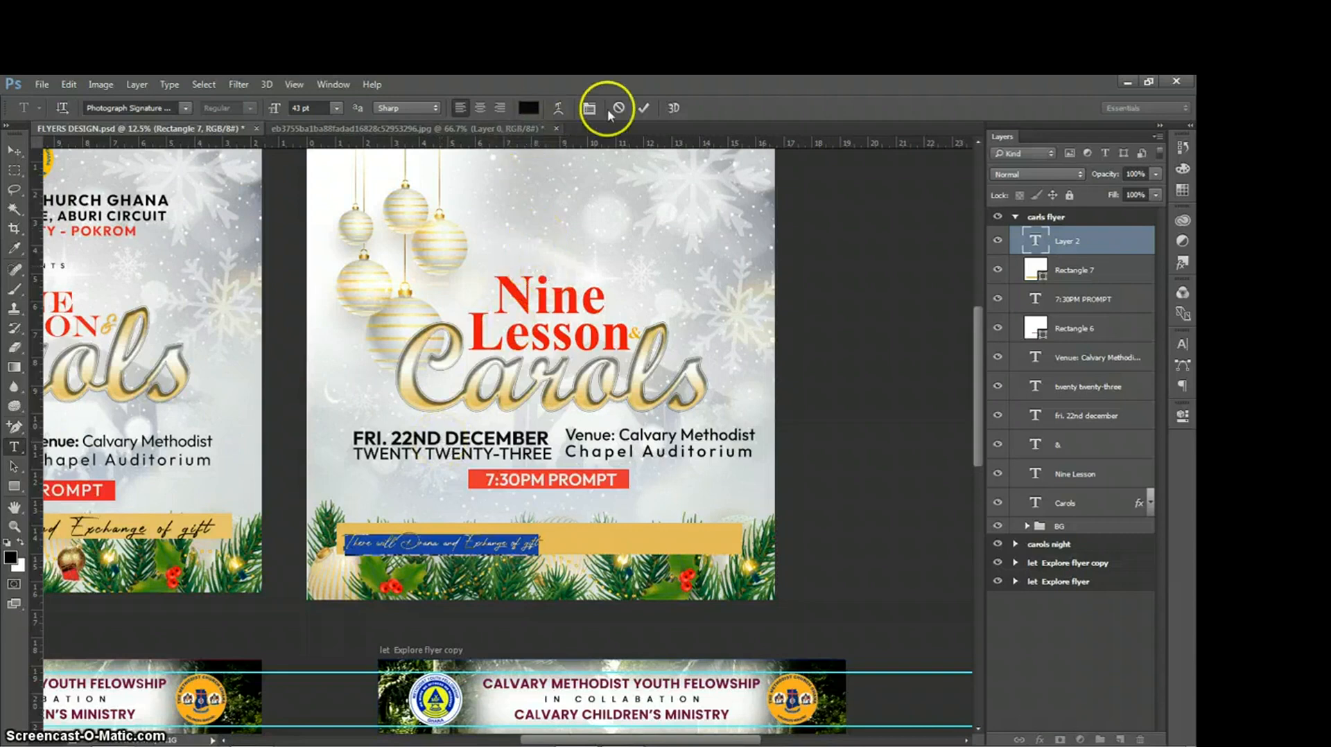
left_click(643, 108)
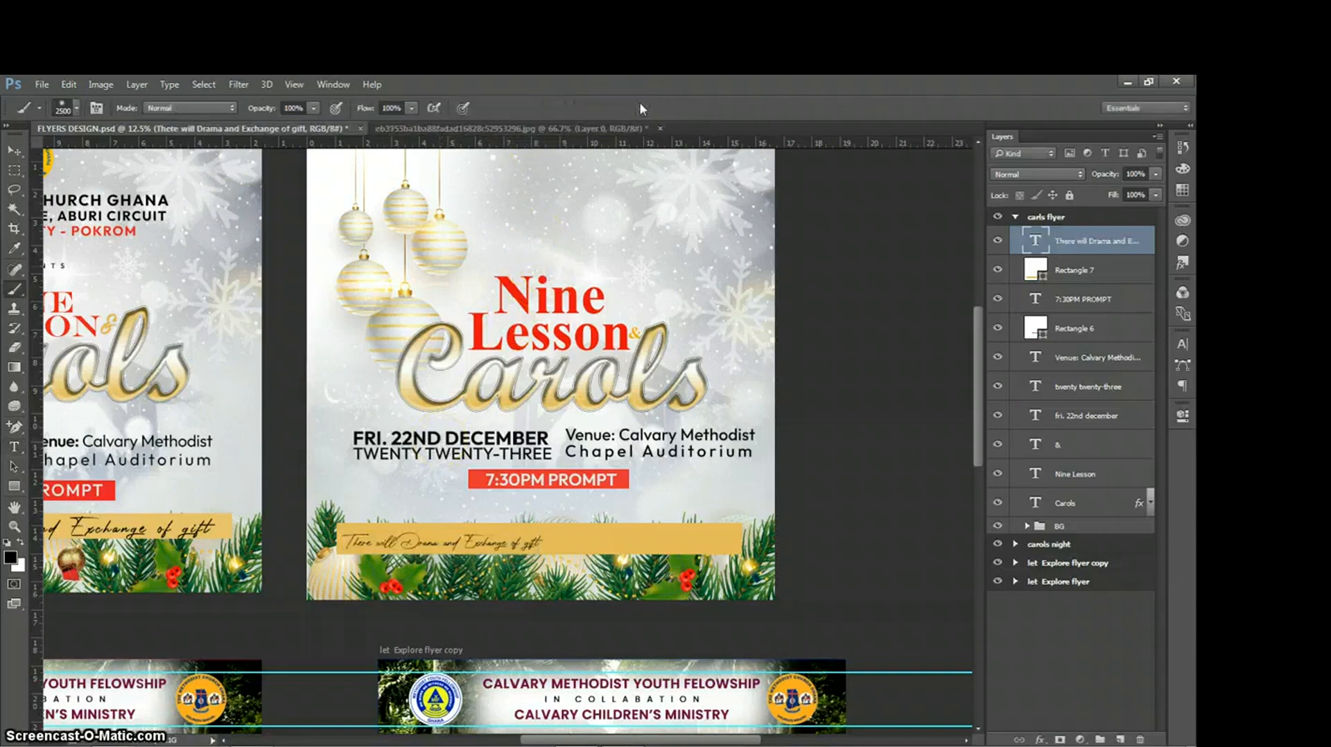
- Scale the signature-style text proportionally to about 193% so it spans nearly the full width of the gold rectangle
key("v")
left_click(540, 548)
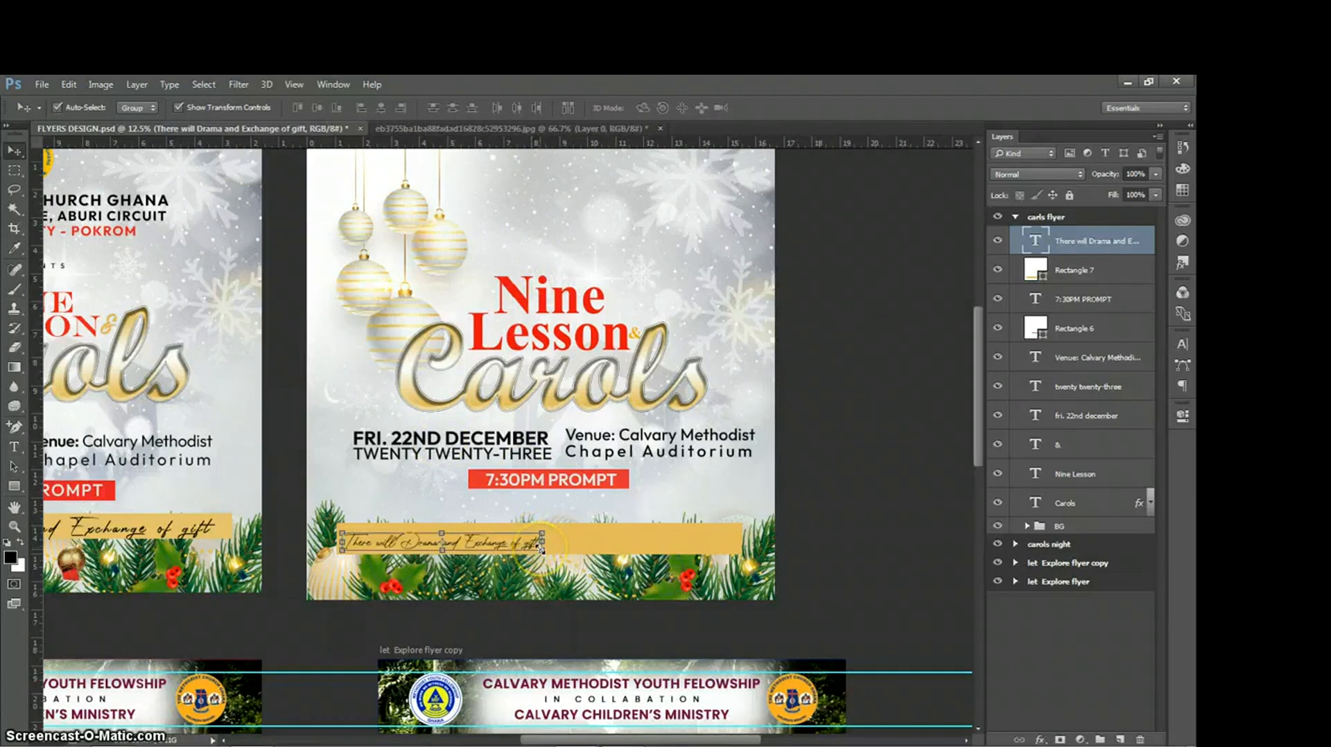
left_click(541, 548)
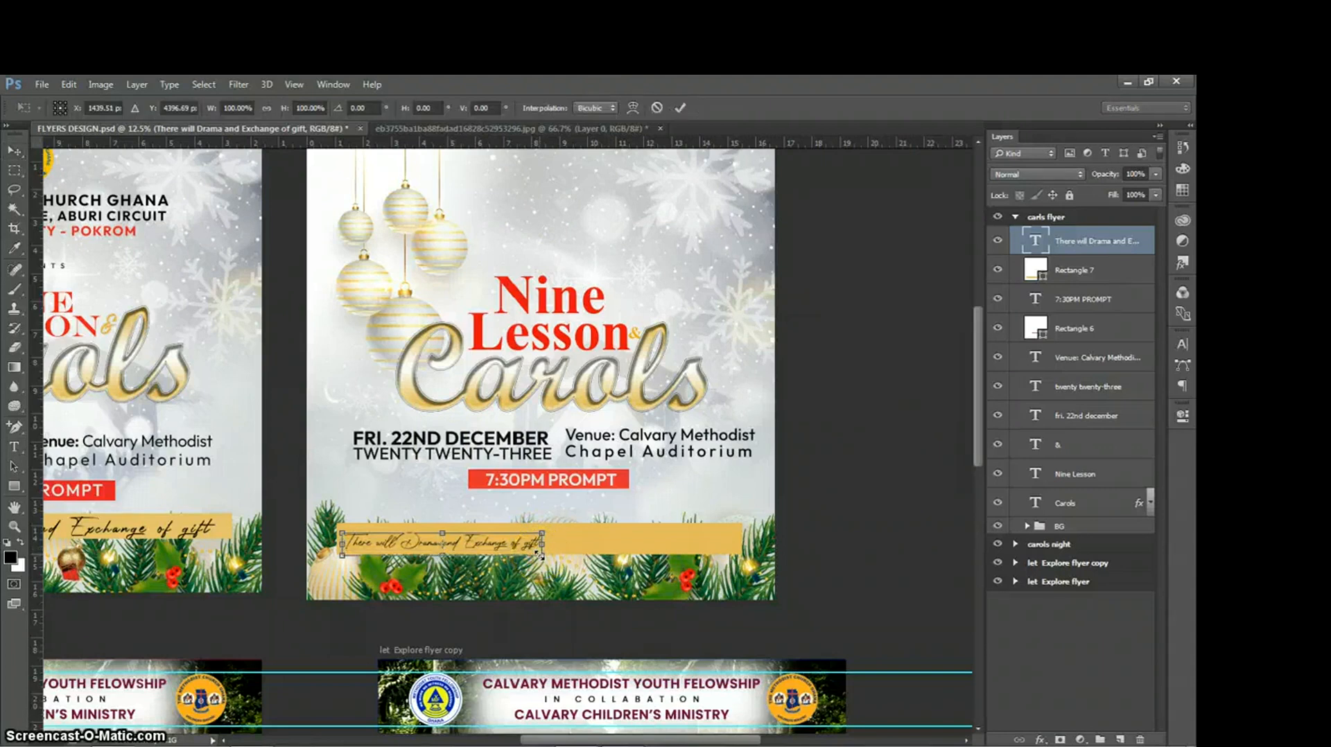
left_click_drag(540, 552, 726, 577)
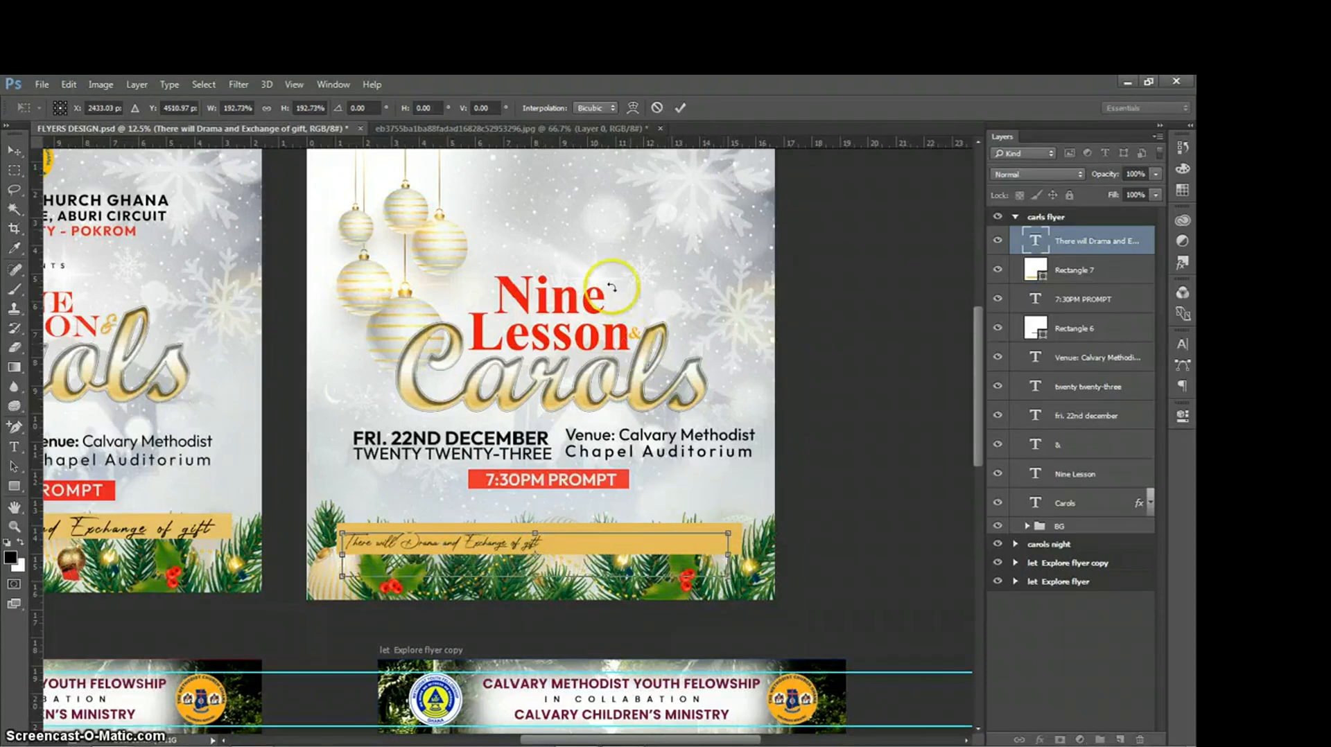
left_click(679, 110)
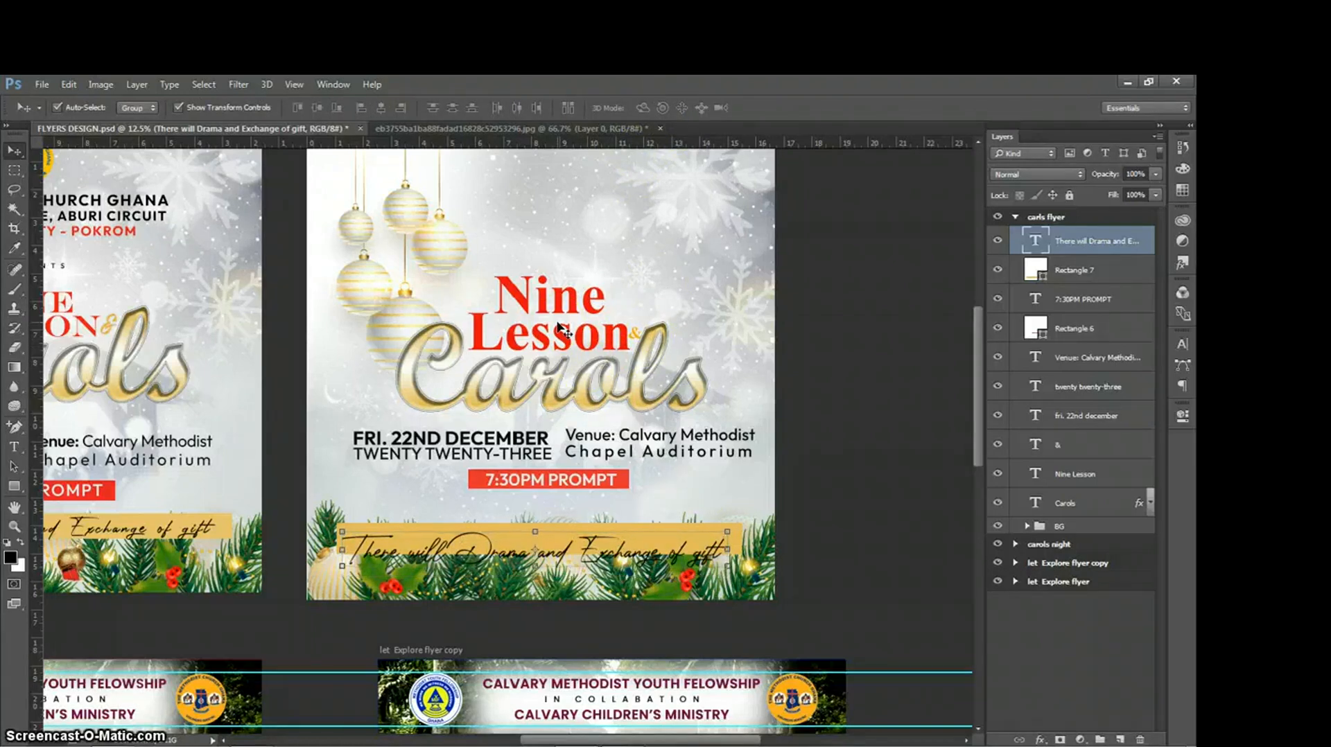
- Nudge the enlarged text up until it sits vertically centred on the gold rectangle
key("shift+Up")
key("shift+Up")
key("shift+Up")
key("shift+Up")
key("shift+Up")
key("shift+Up")
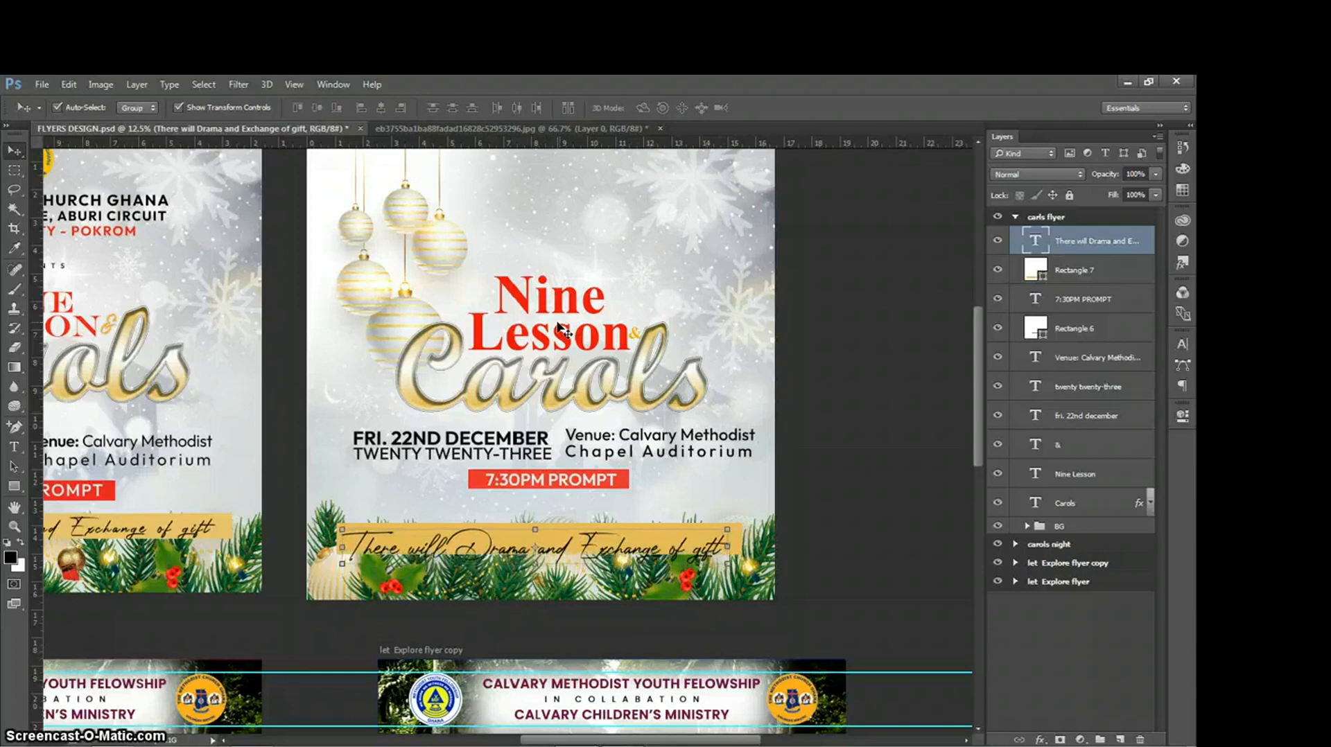
key("shift+Up")
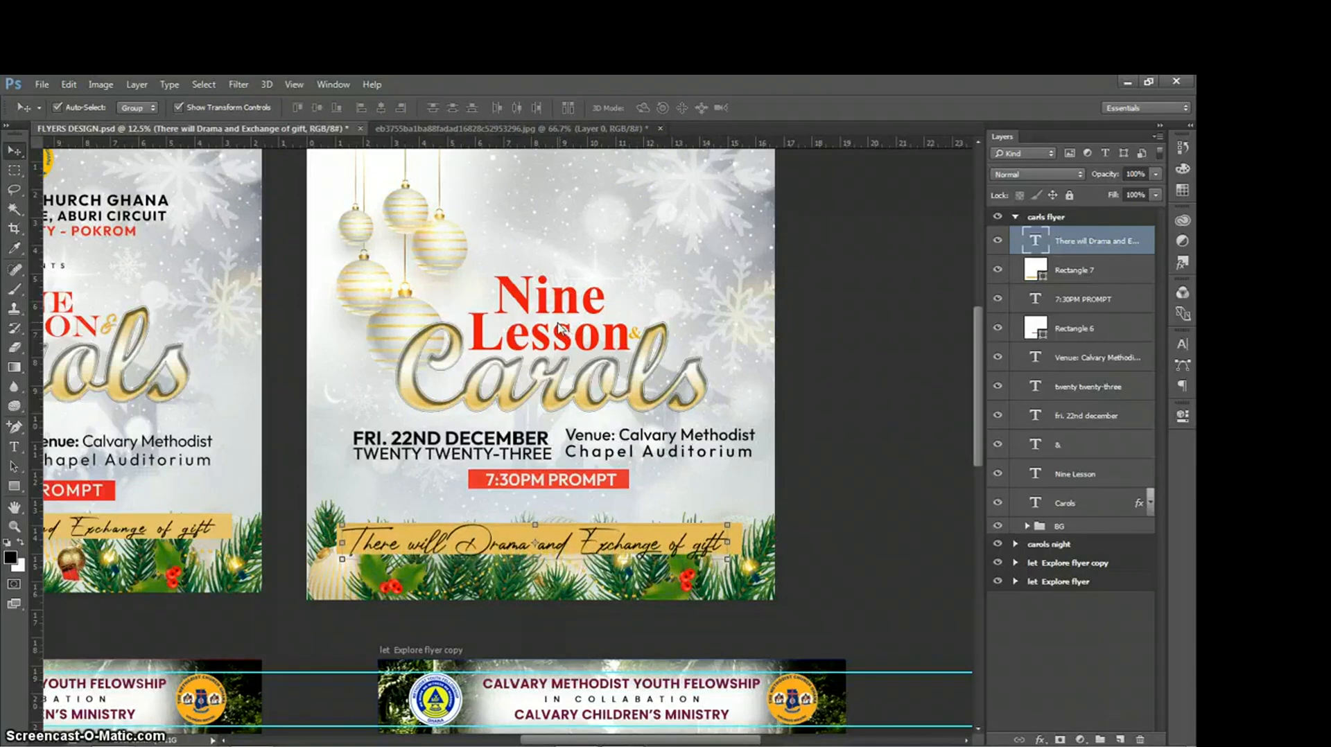
key("shift+Up")
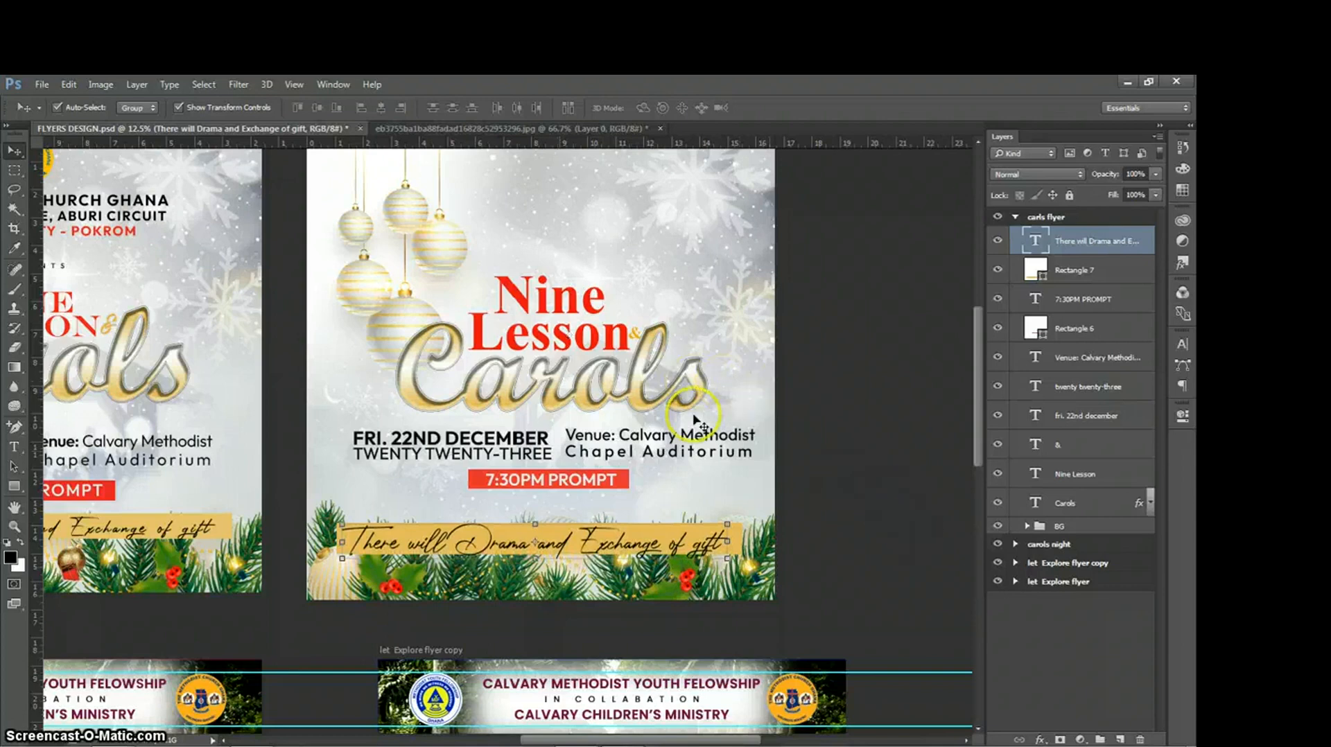
- Select the signature-style text together with its gold rectangle and nudge both slightly upward
left_click(1077, 651)
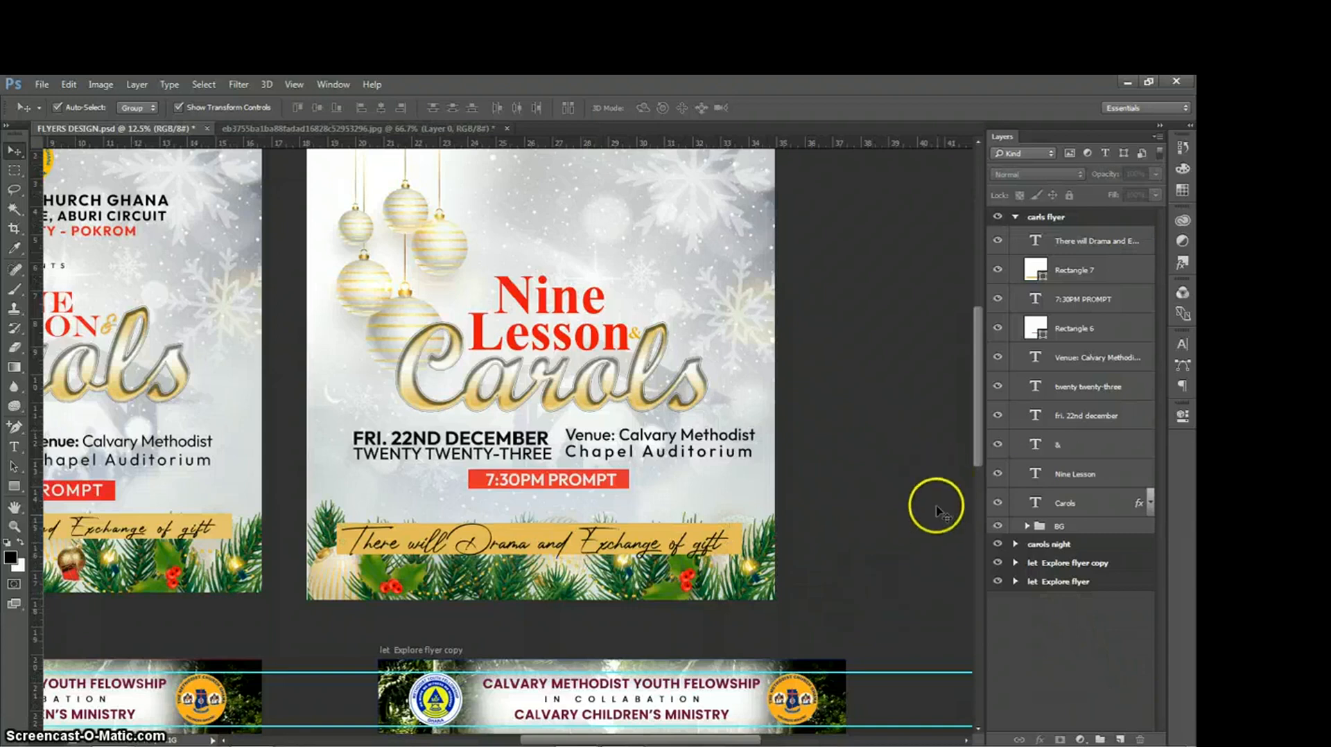
left_click(1079, 285)
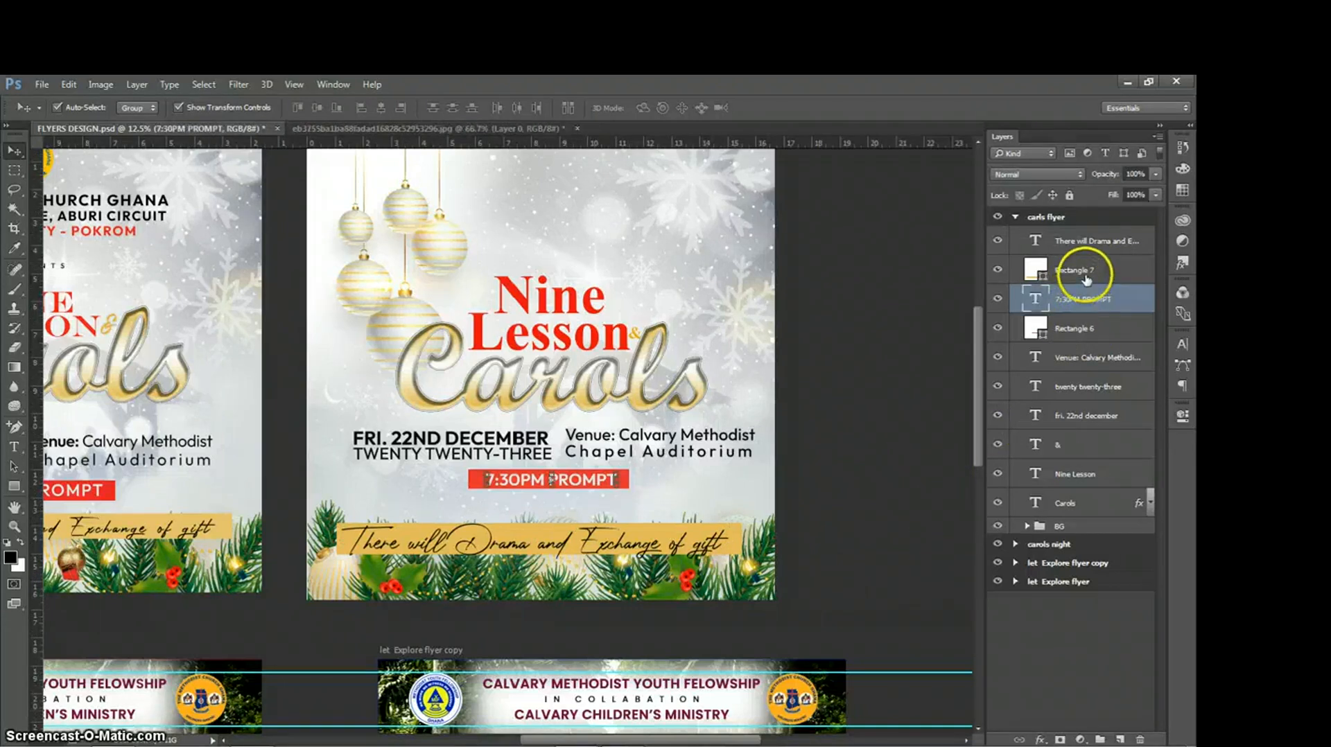
left_click(1086, 236, "shift")
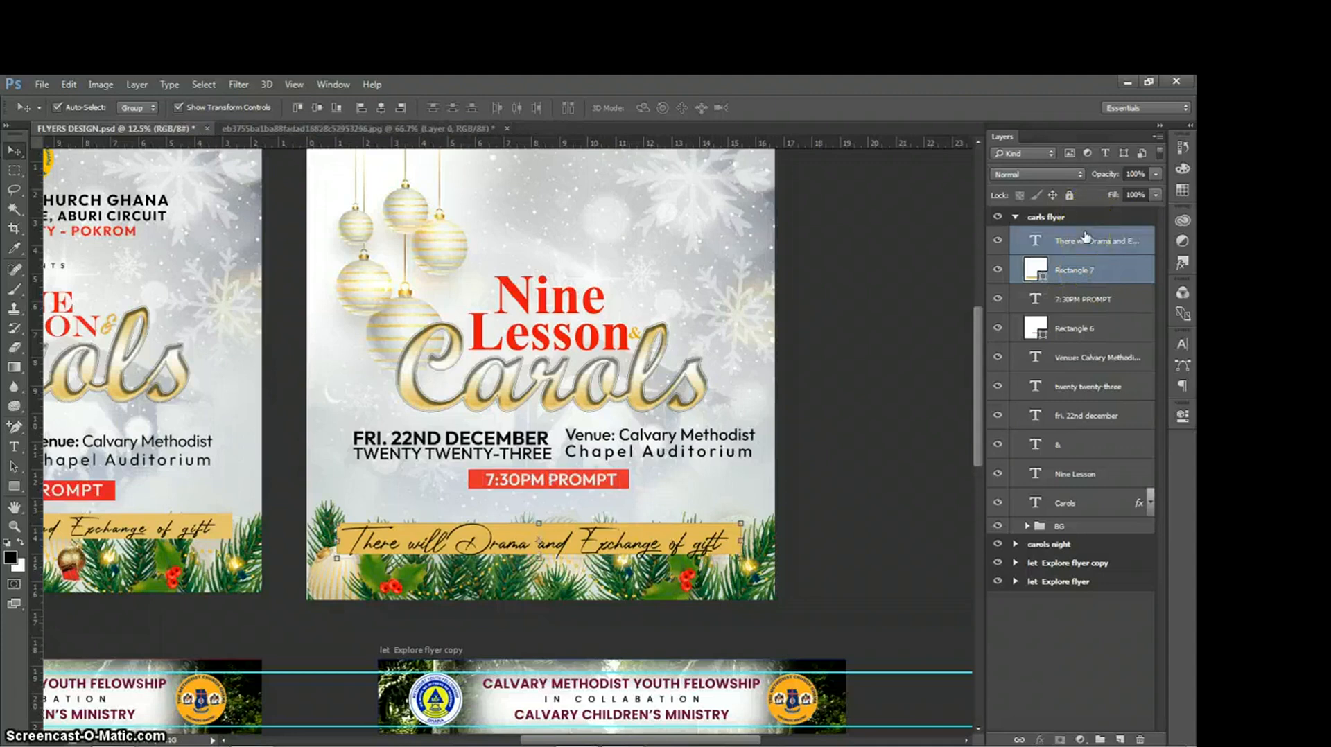
key("Up")
key("Up")
key("Up")
key("Up")
key("Up")
key("Up")
key("Up")
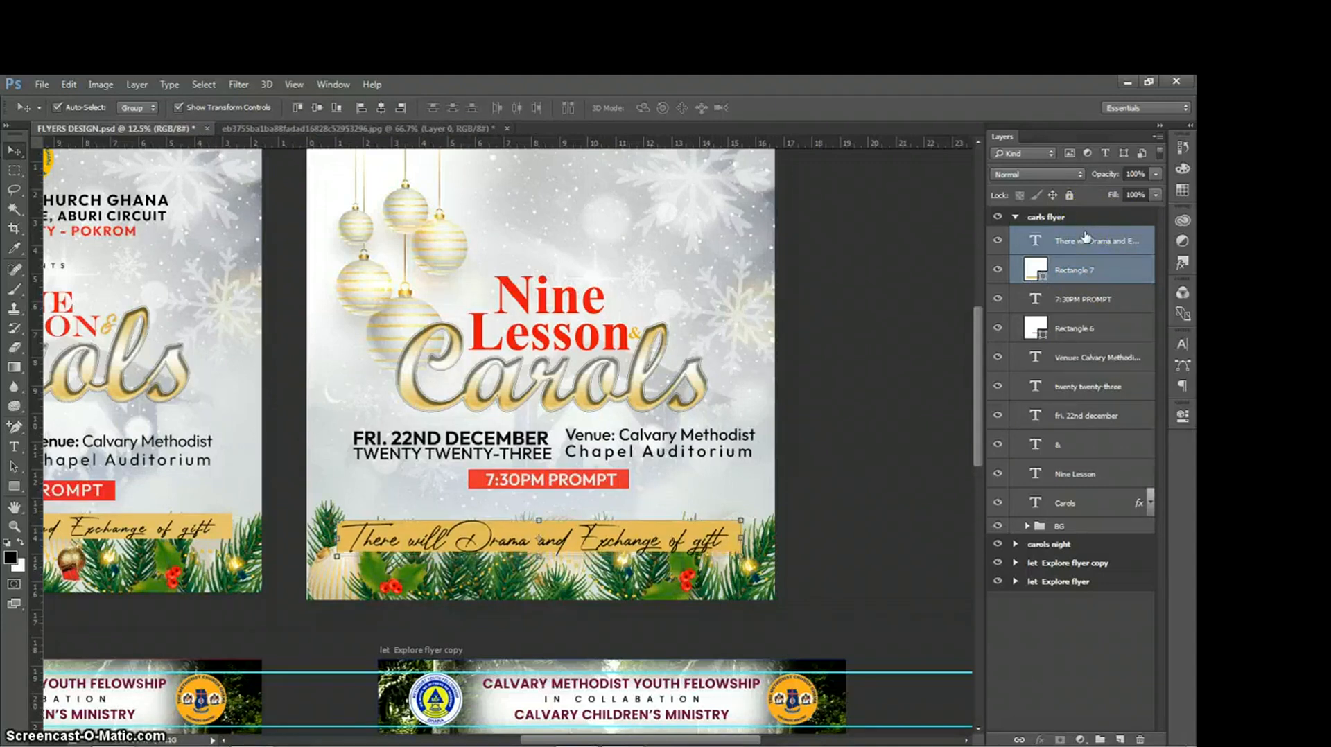
key("Up")
key("Up")
key("Up")
key("Up")
key("Up")
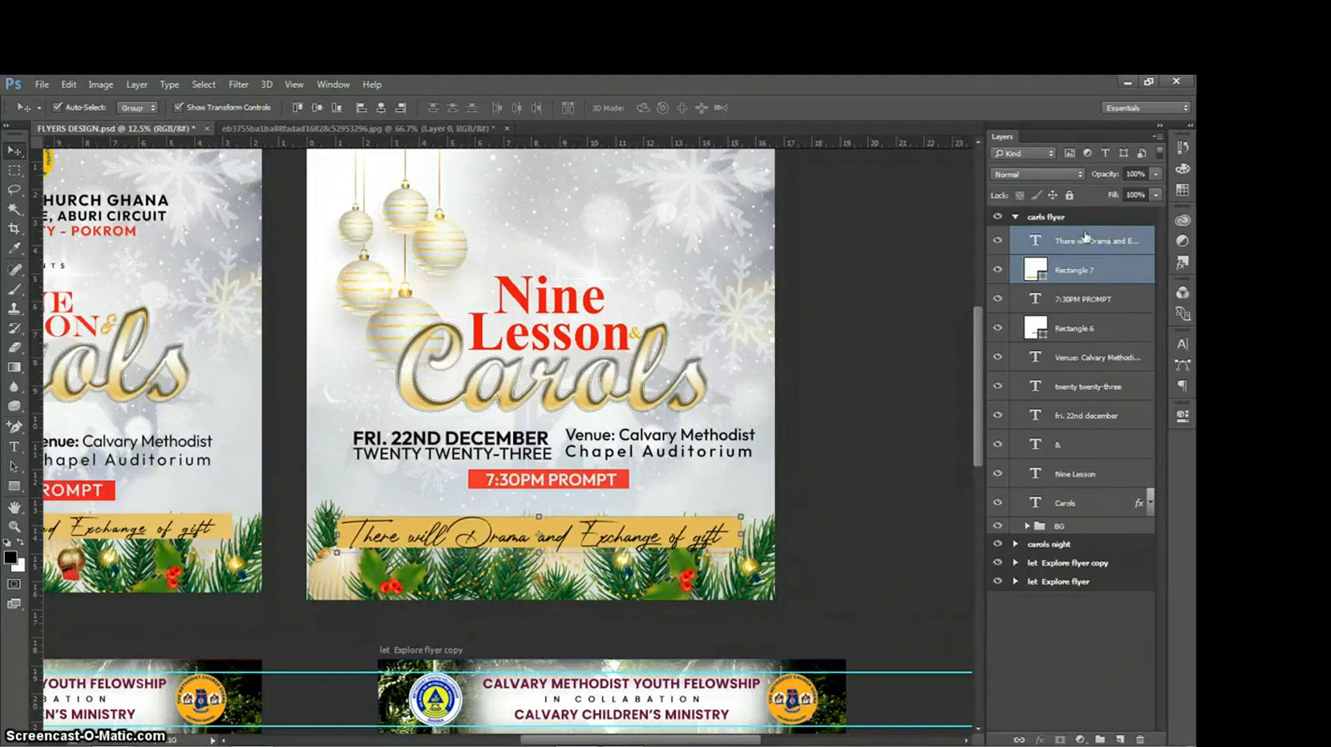
- Nudge the gold rectangle and its signature-style text up a little further, and deselect them
key("Up")
key("Up")
key("Up")
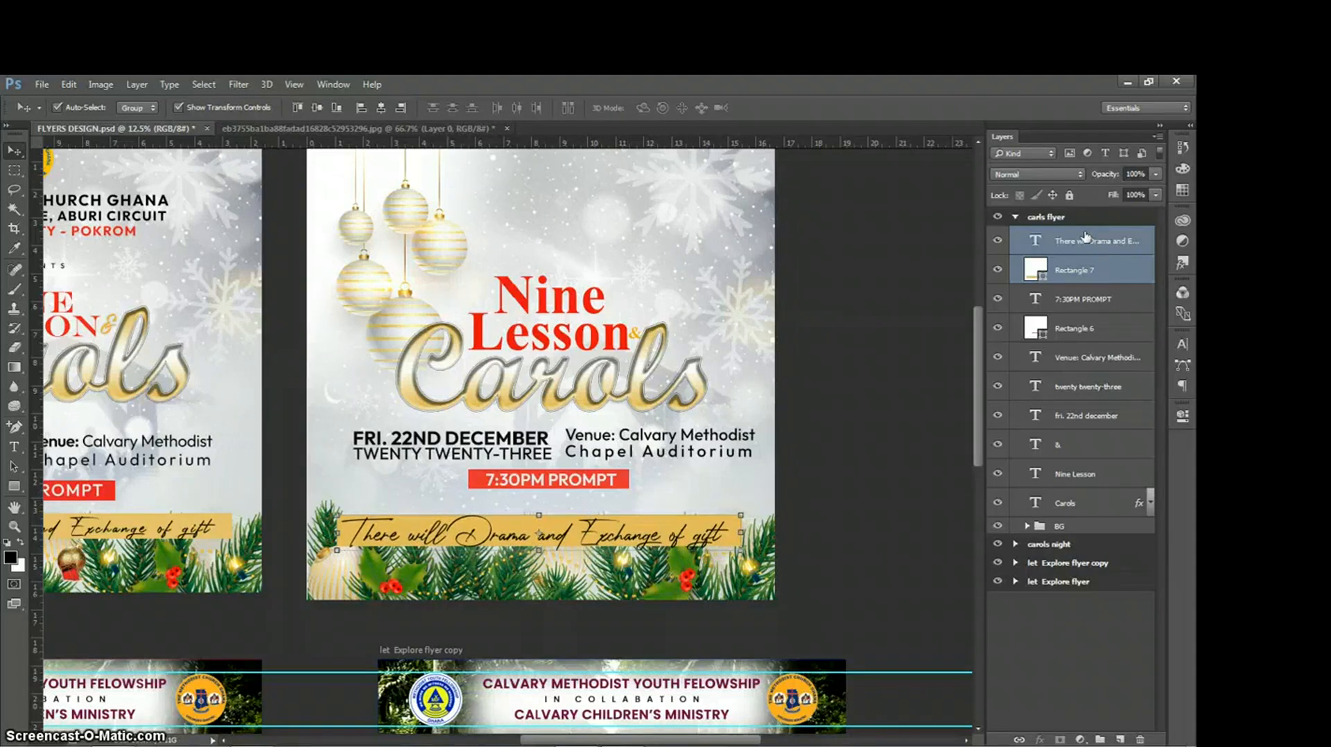
key("Up")
key("Up")
key("Up")
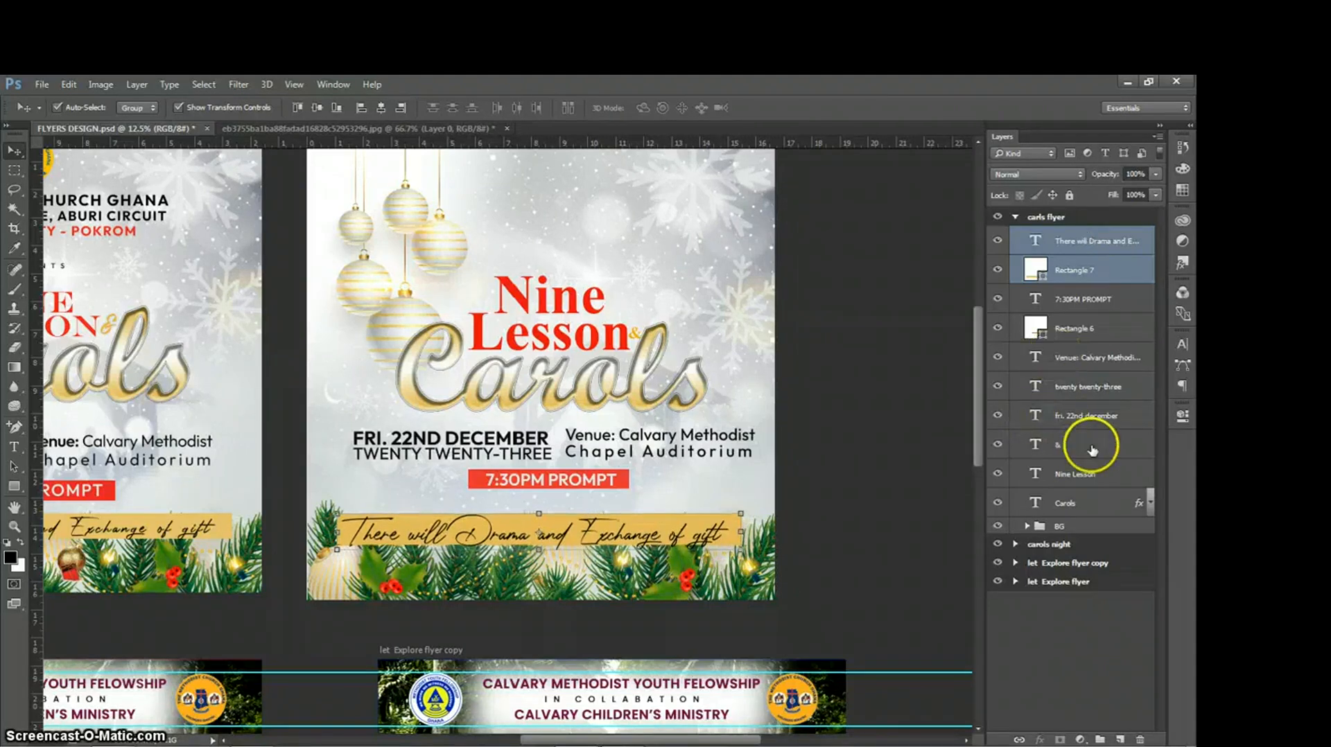
left_click(1080, 636)
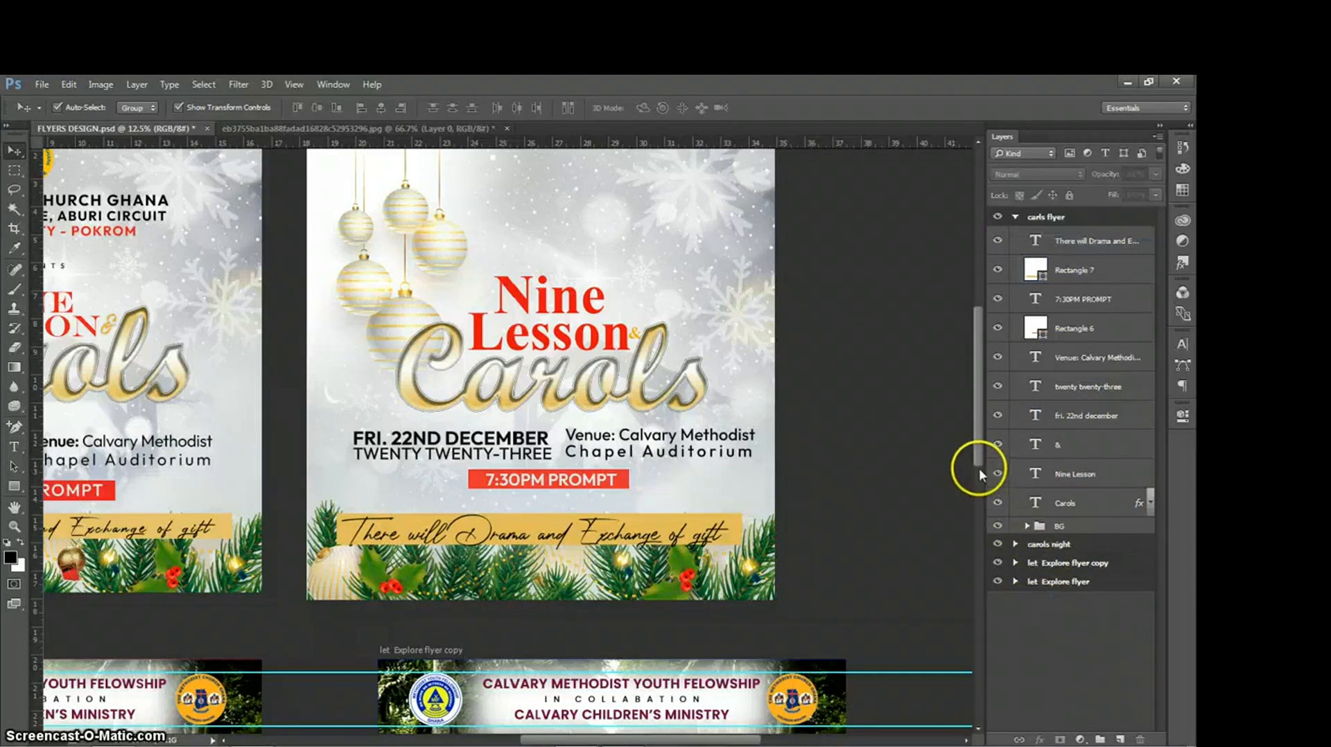
left_click_drag(976, 463, 975, 445)
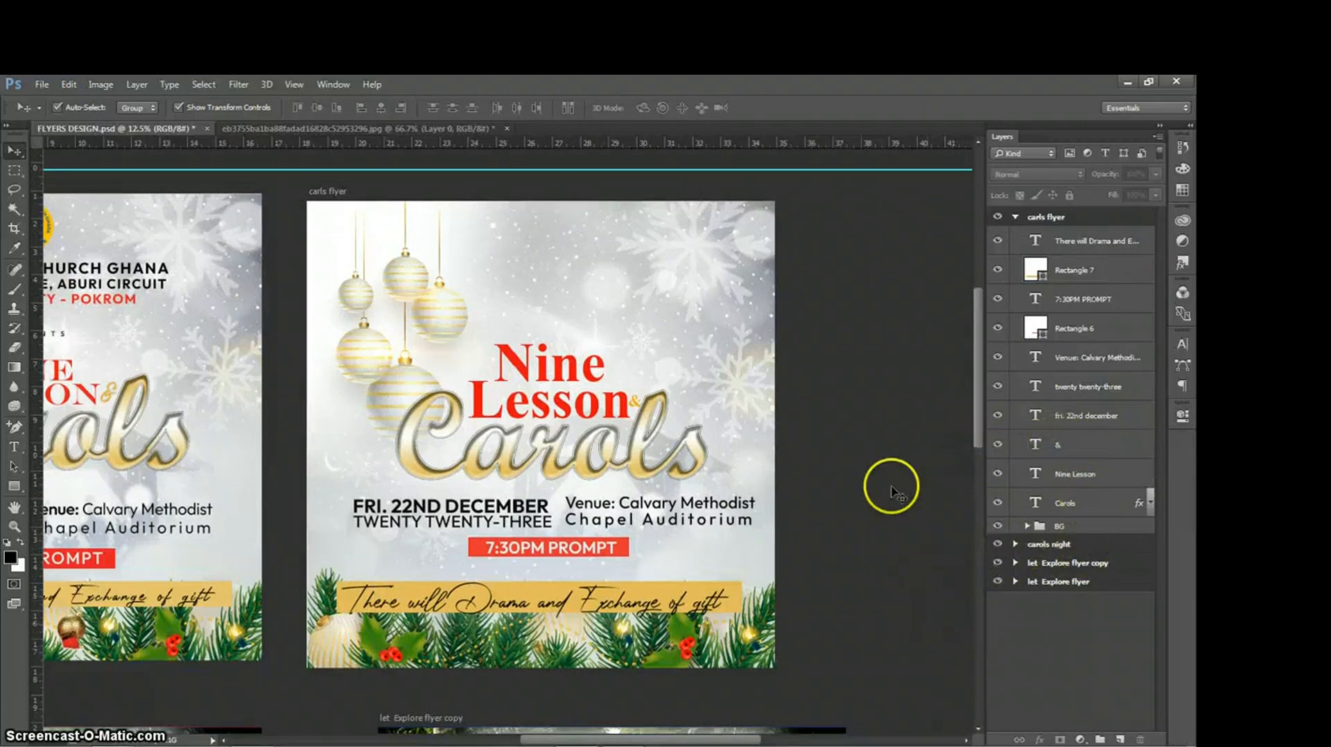
left_click(1099, 251)
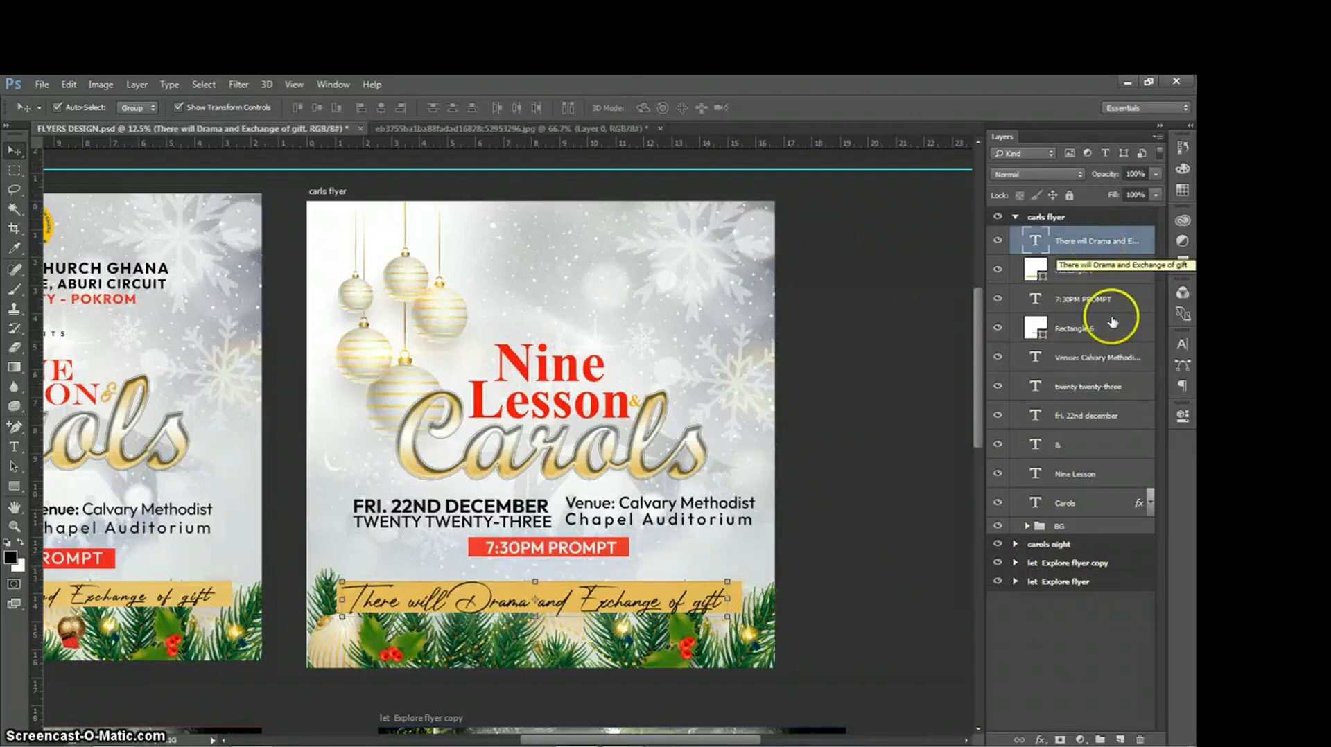
left_click(1066, 660)
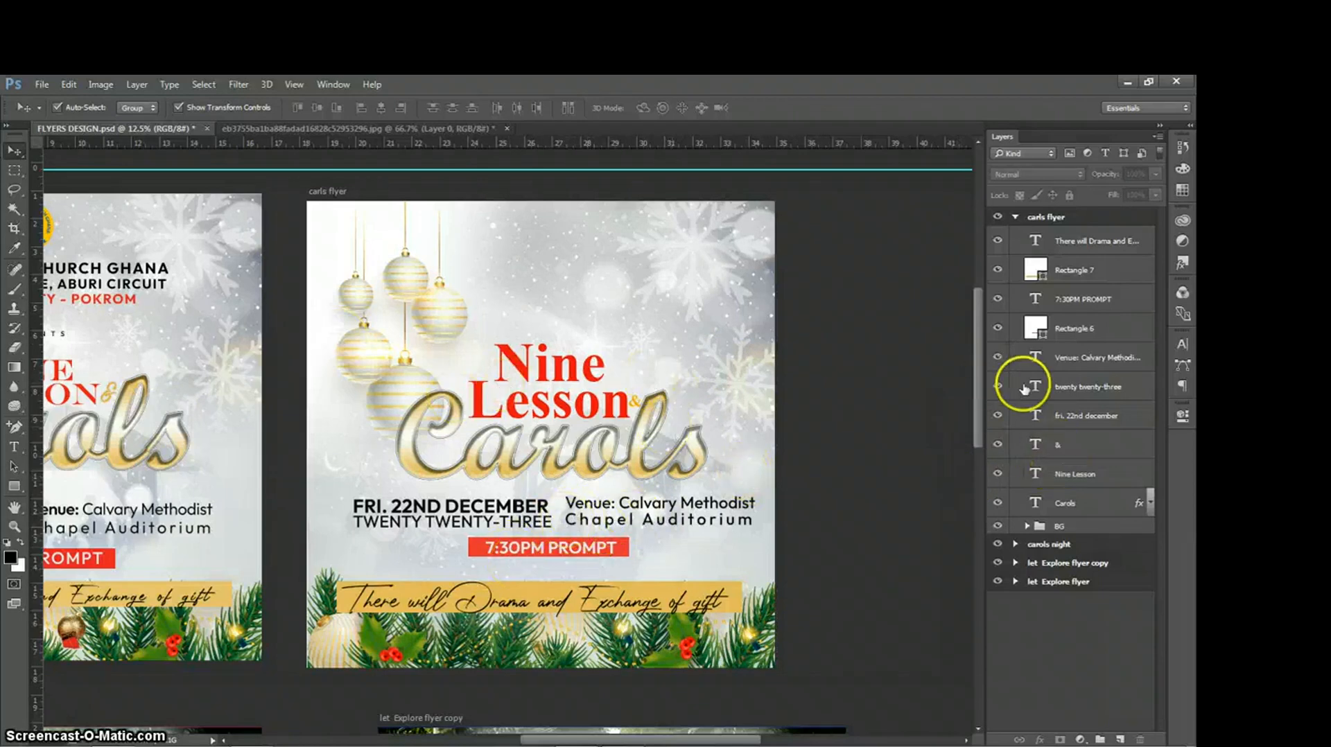
- Place the pngegg bells image from the Christmas backgrounds folder, scaled to about 27%, over the lower-left curve of the "Carols" lettering
left_click(1071, 506)
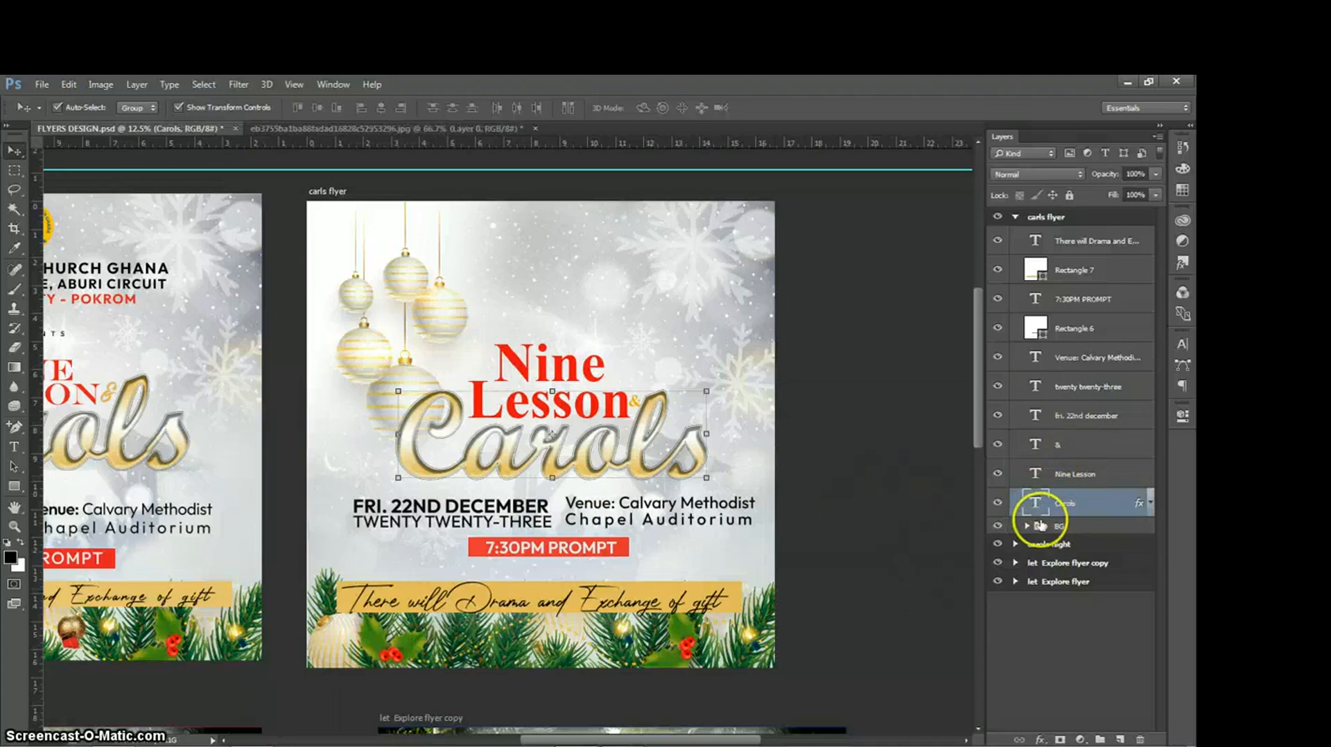
mouse_move(72, 736)
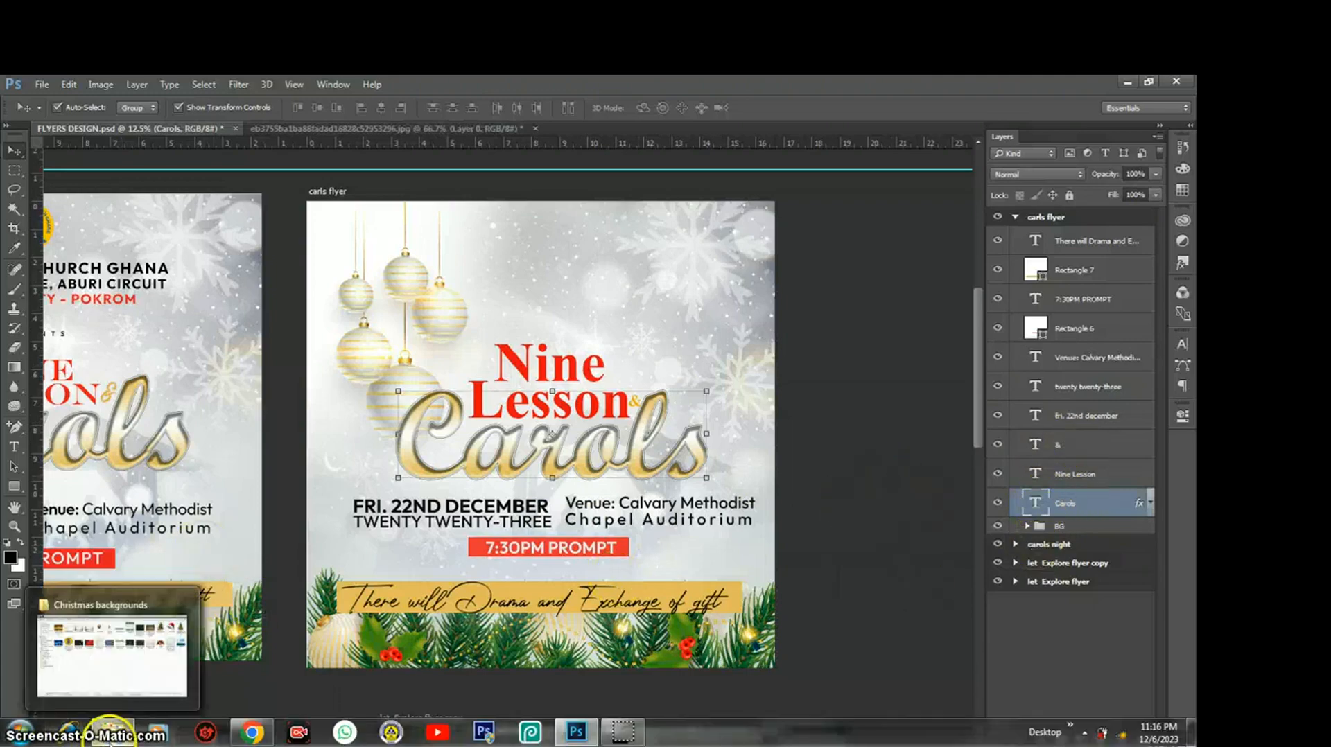
left_click(115, 655)
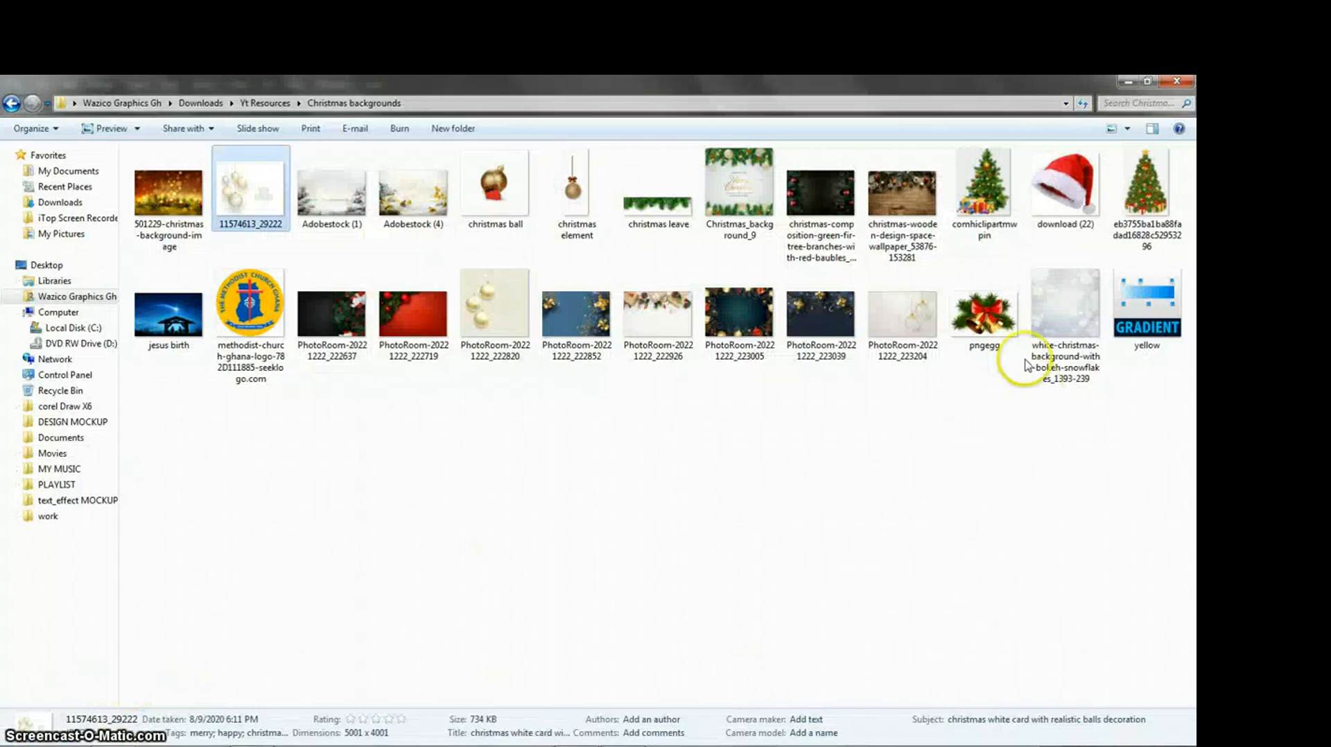
left_click(979, 319)
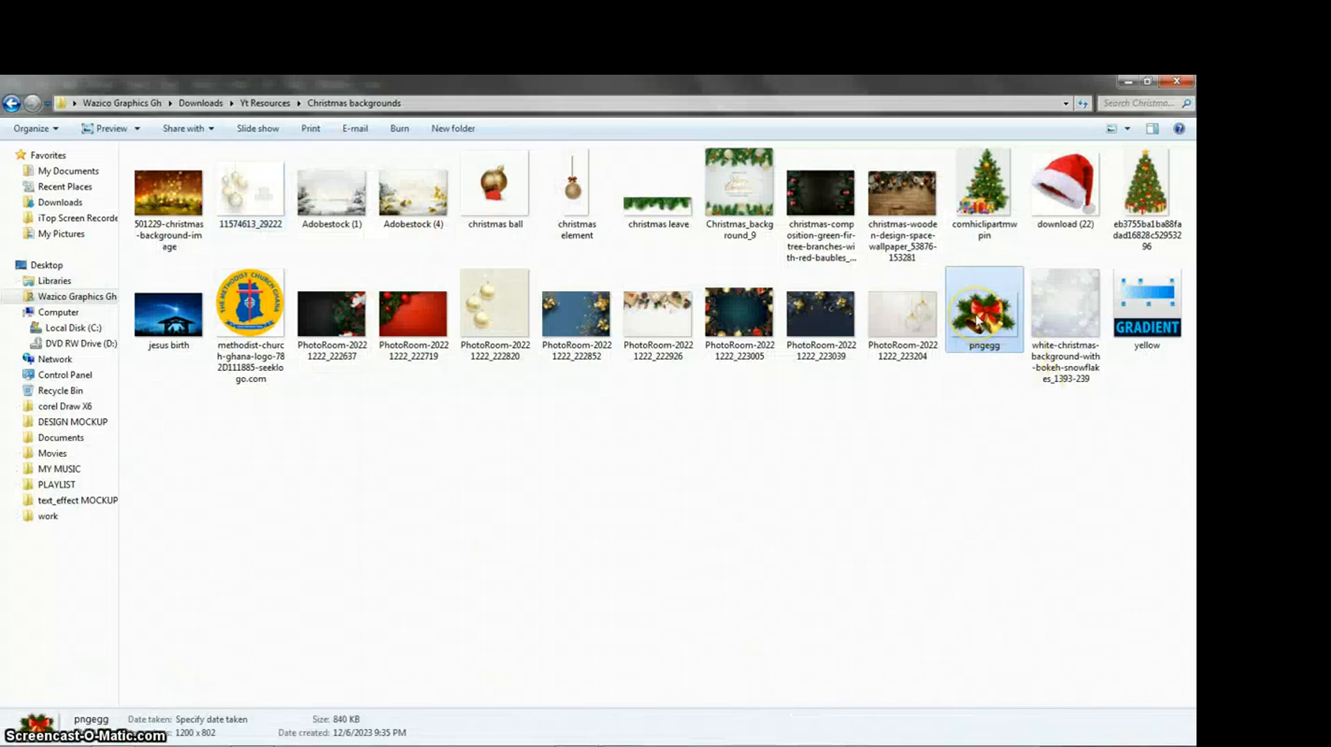
left_click_drag(977, 320, 547, 577)
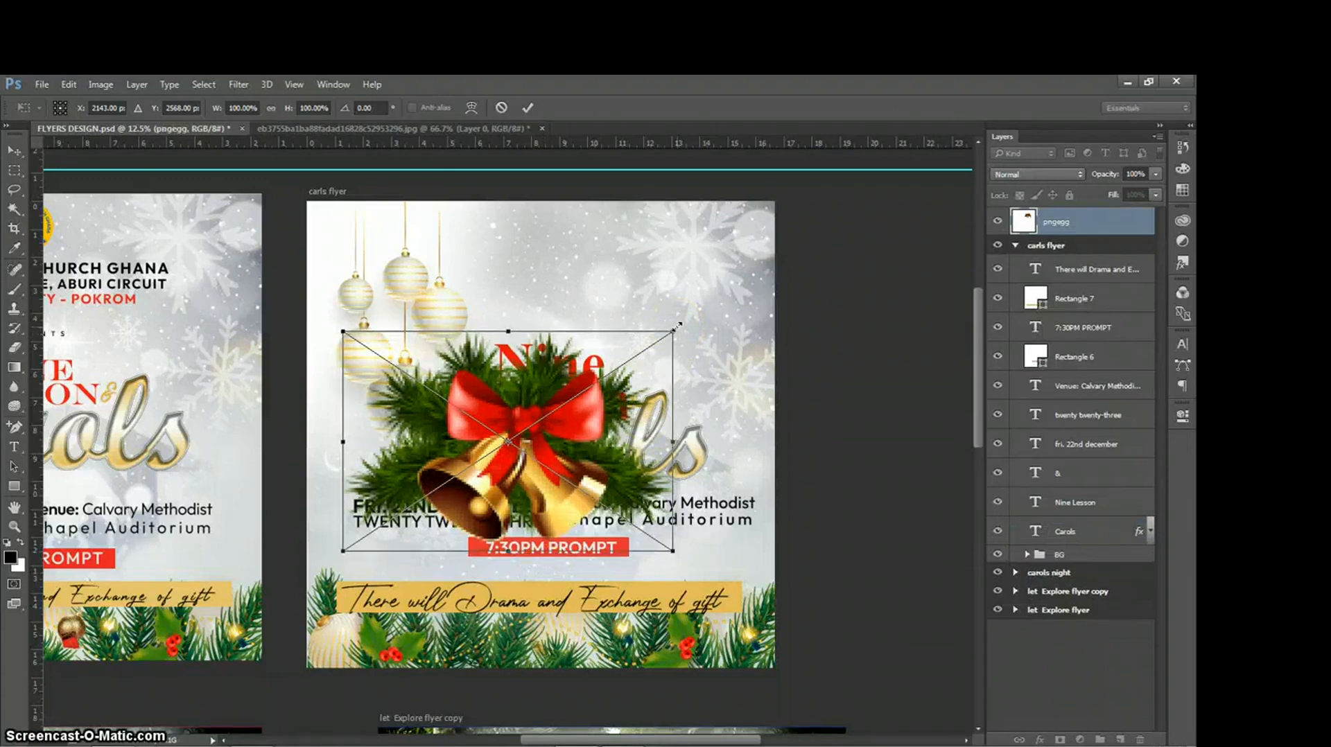
left_click_drag(679, 325, 535, 448)
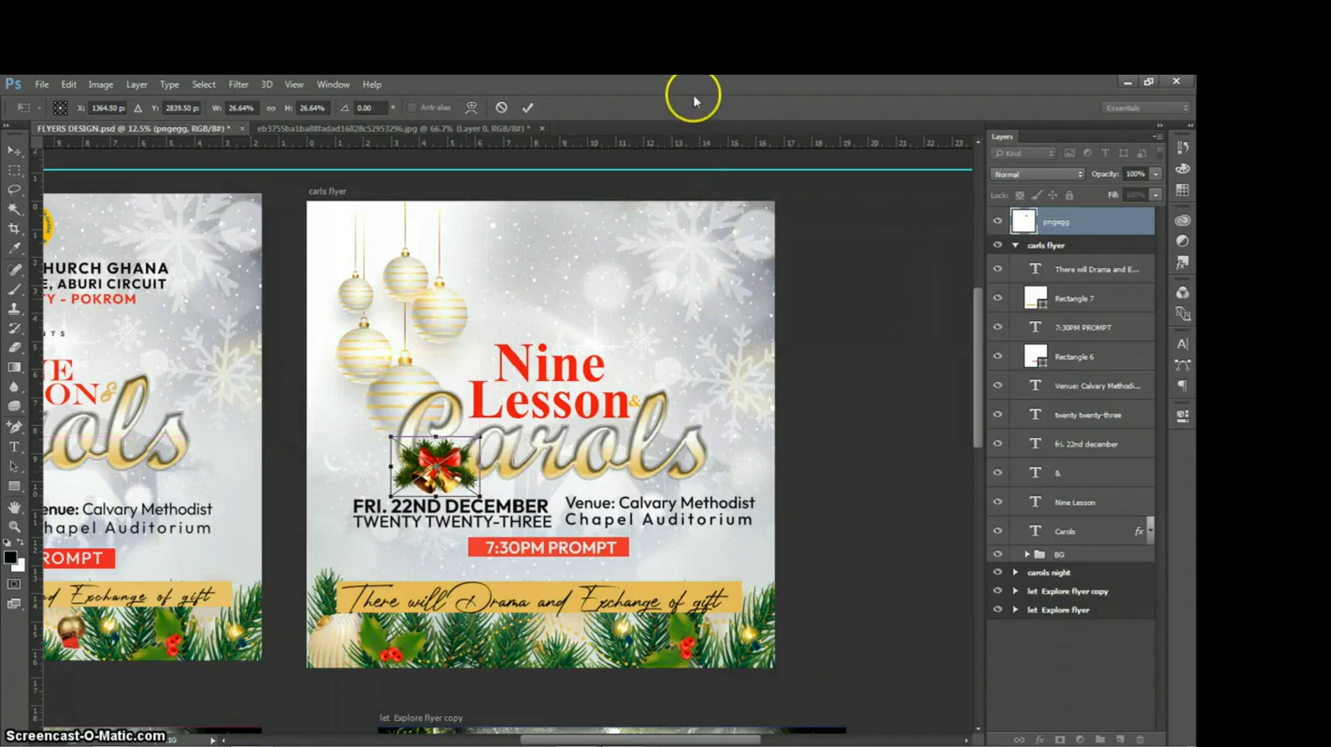
left_click(528, 108)
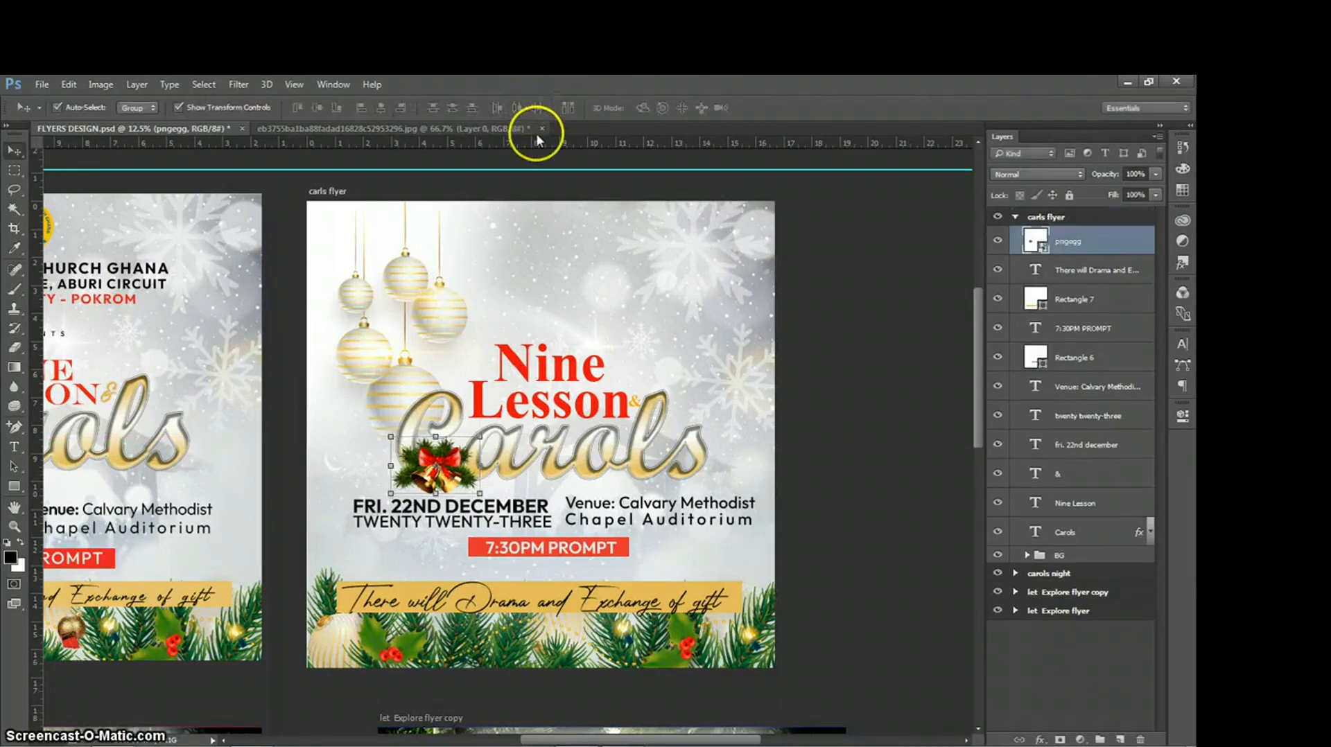
- Select all of the "Nine Lesson" title text and apply All Caps to it
key("t")
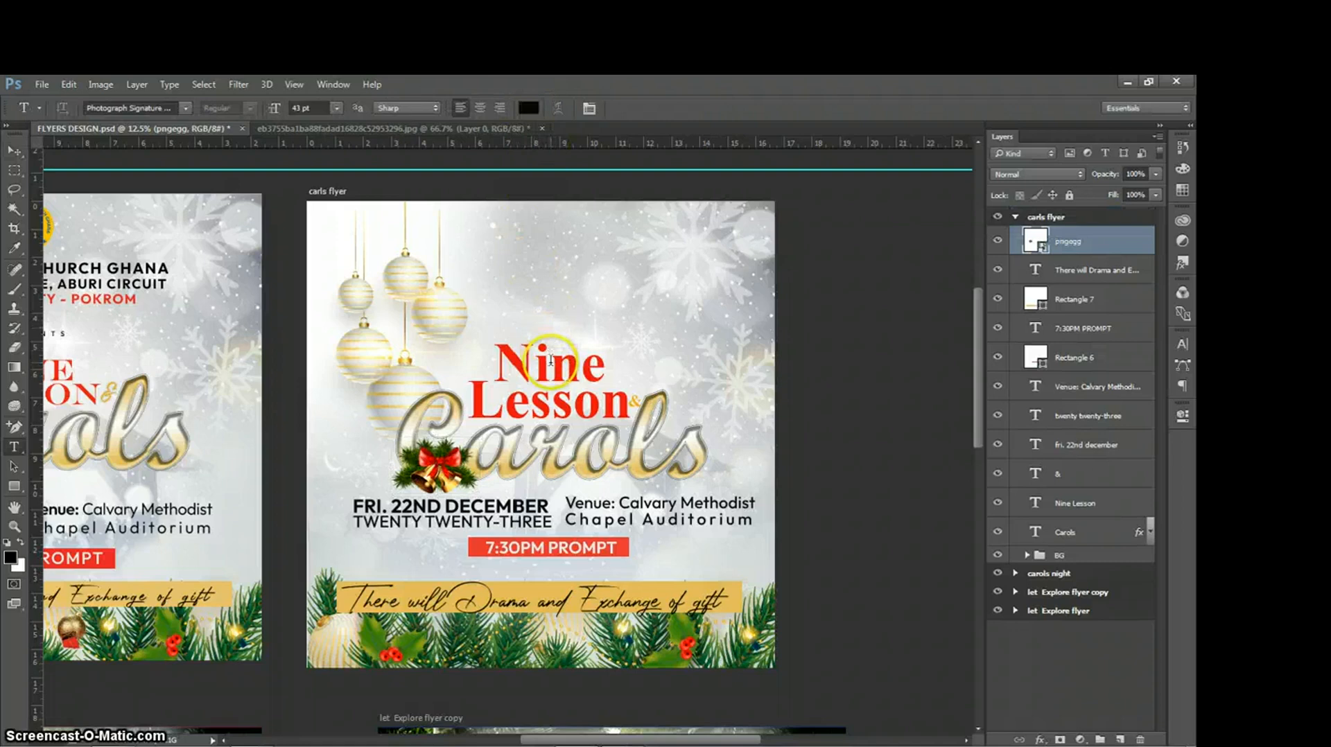
left_click(550, 359)
key("ctrl+a")
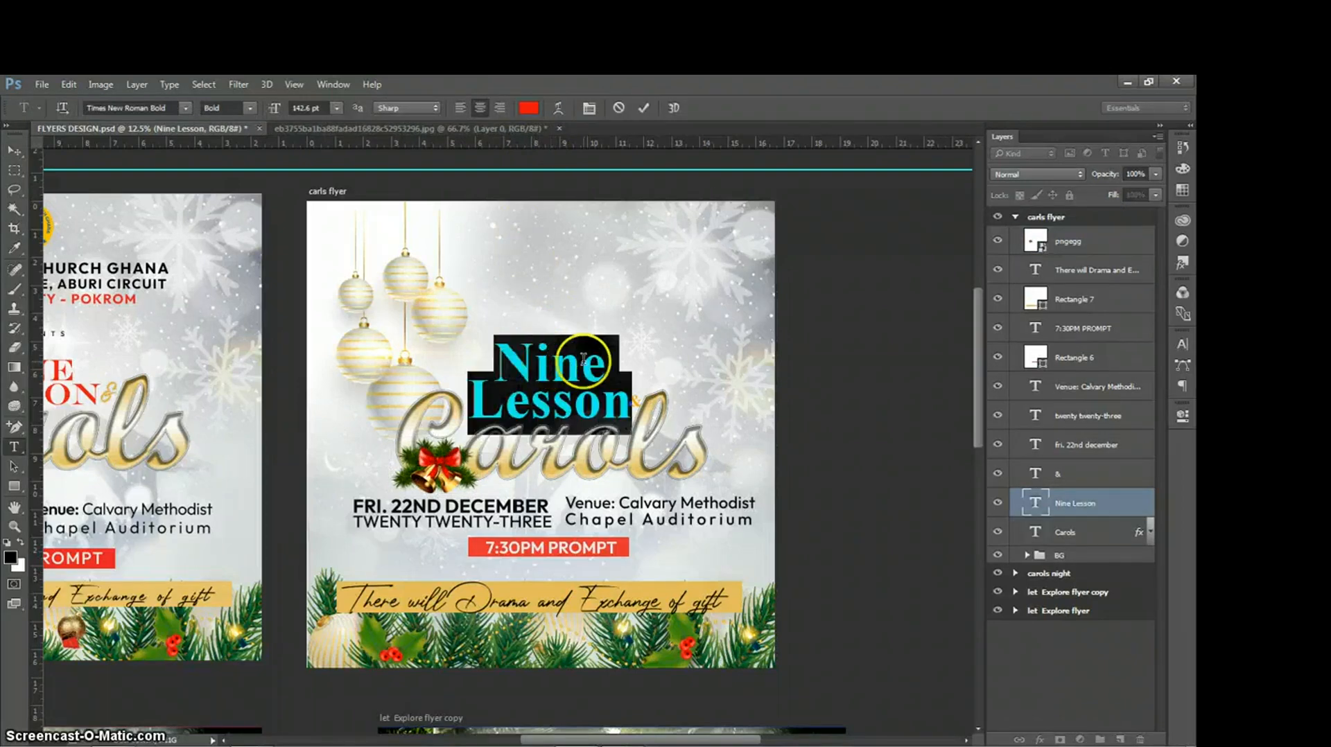
left_click(1183, 346)
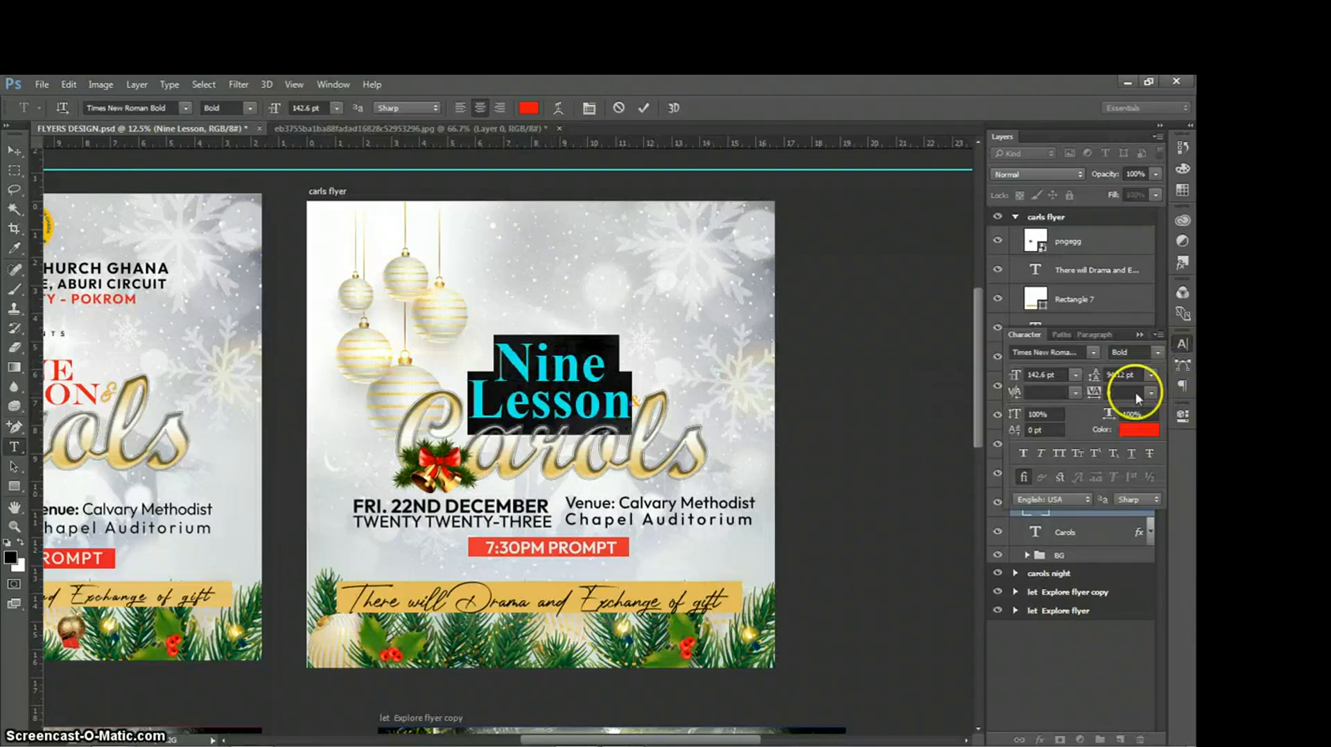
left_click(1057, 455)
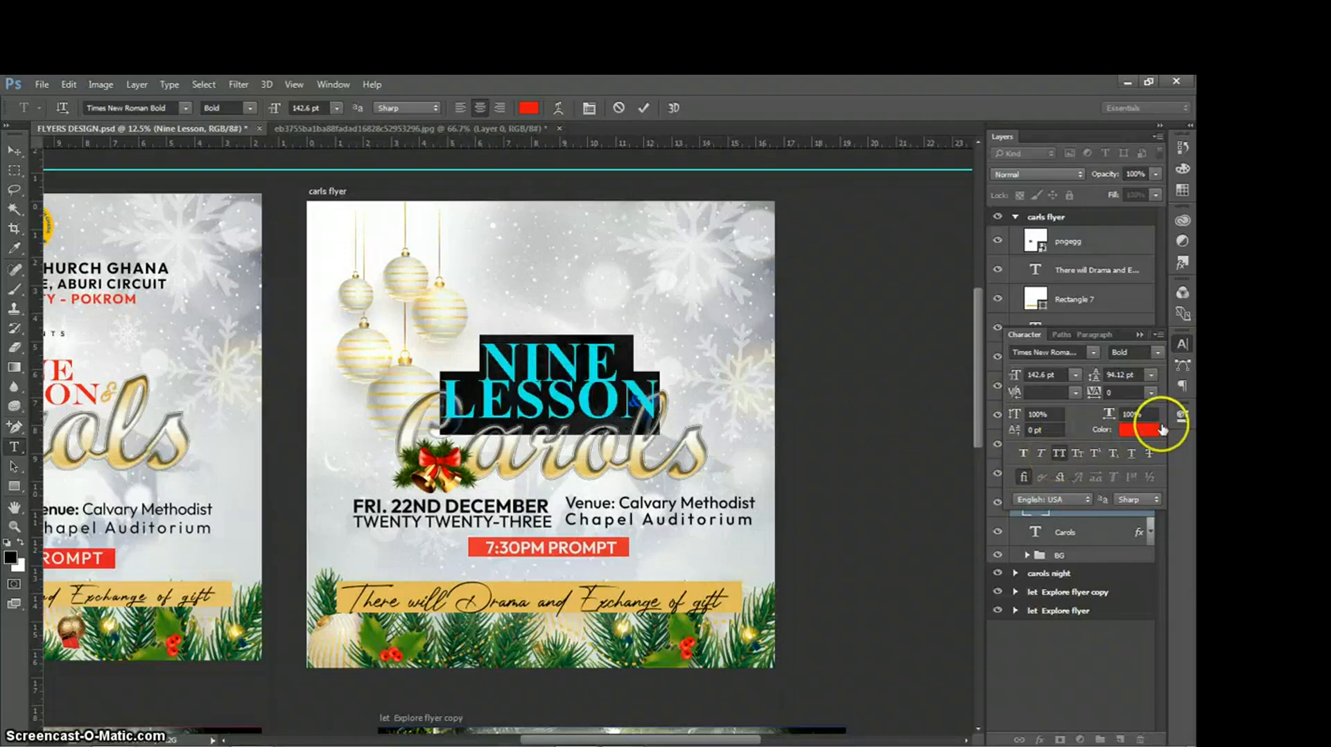
- Reduce the "NINE LESSON" title's font size to 106.6 pt and commit the text edit
left_click(1066, 375)
key("shift+Down")
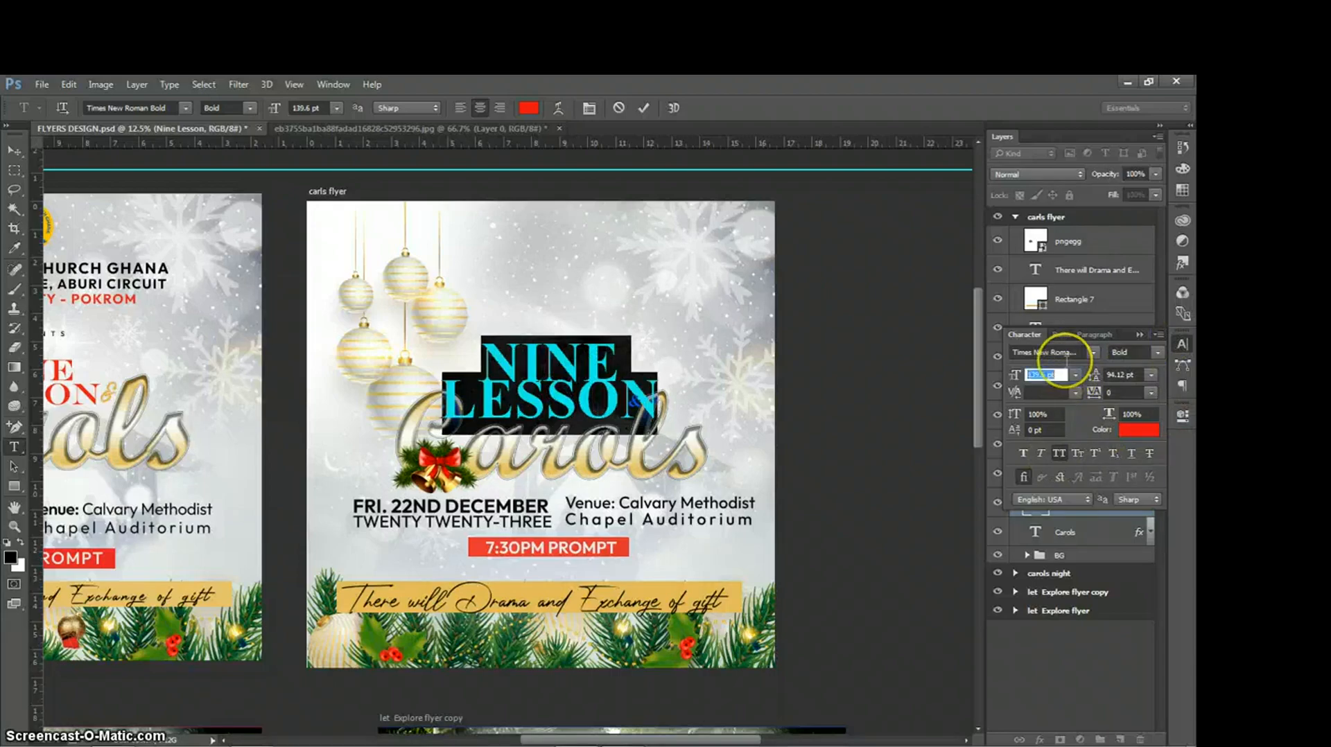
key("Return")
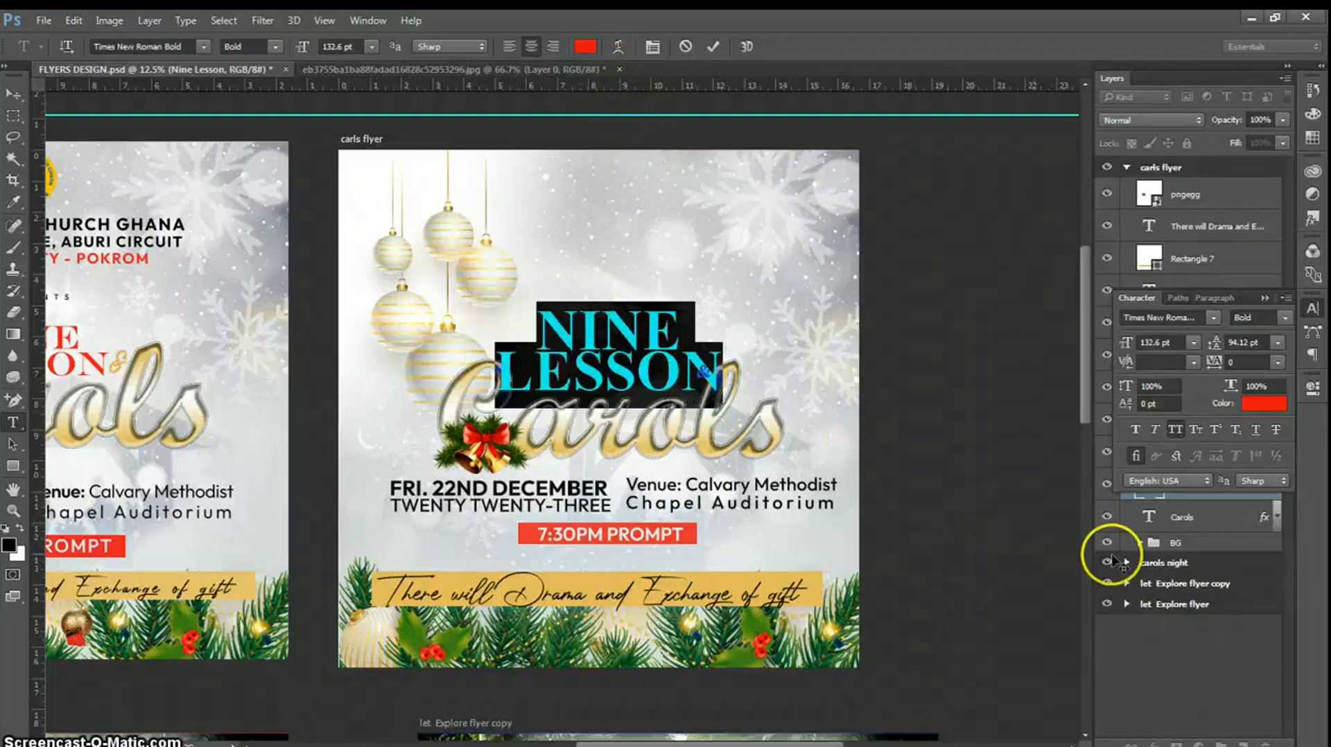
left_click(1180, 340)
scroll(1170, 340, "down", 10)
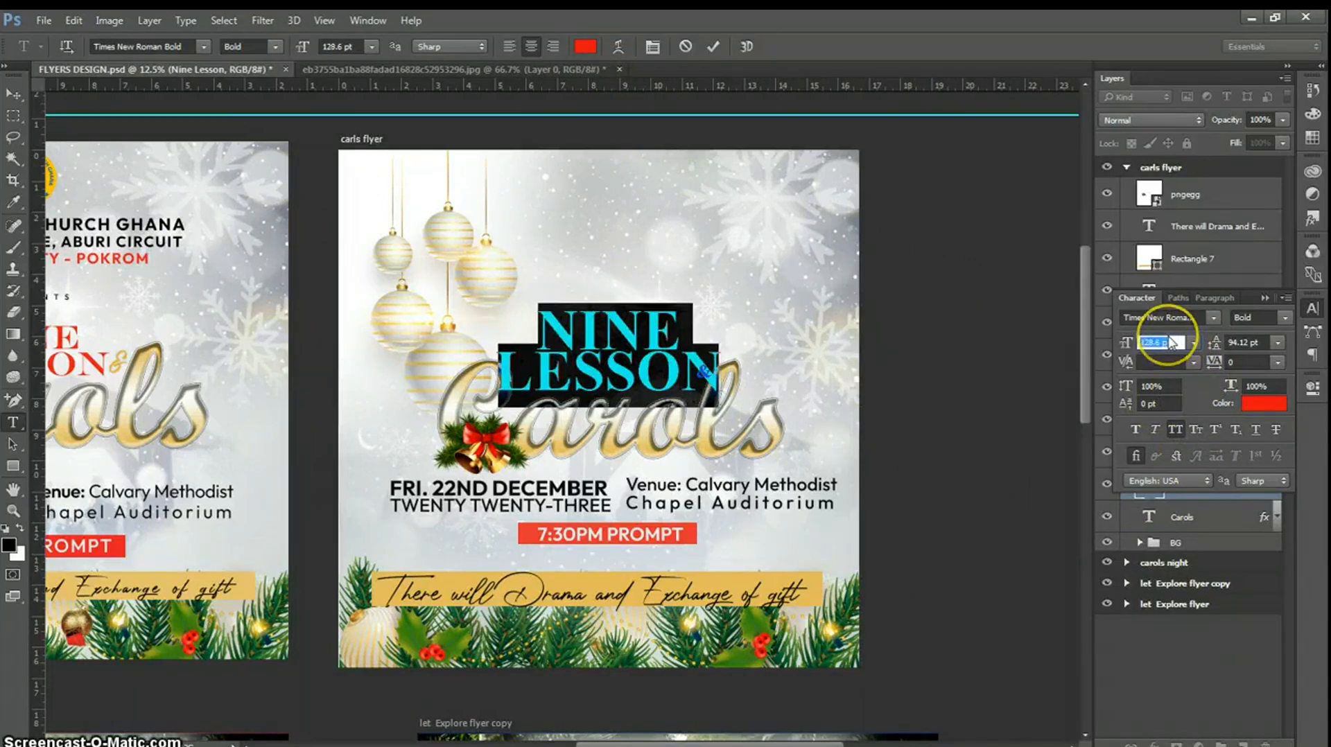
scroll(1171, 340, "down", 12)
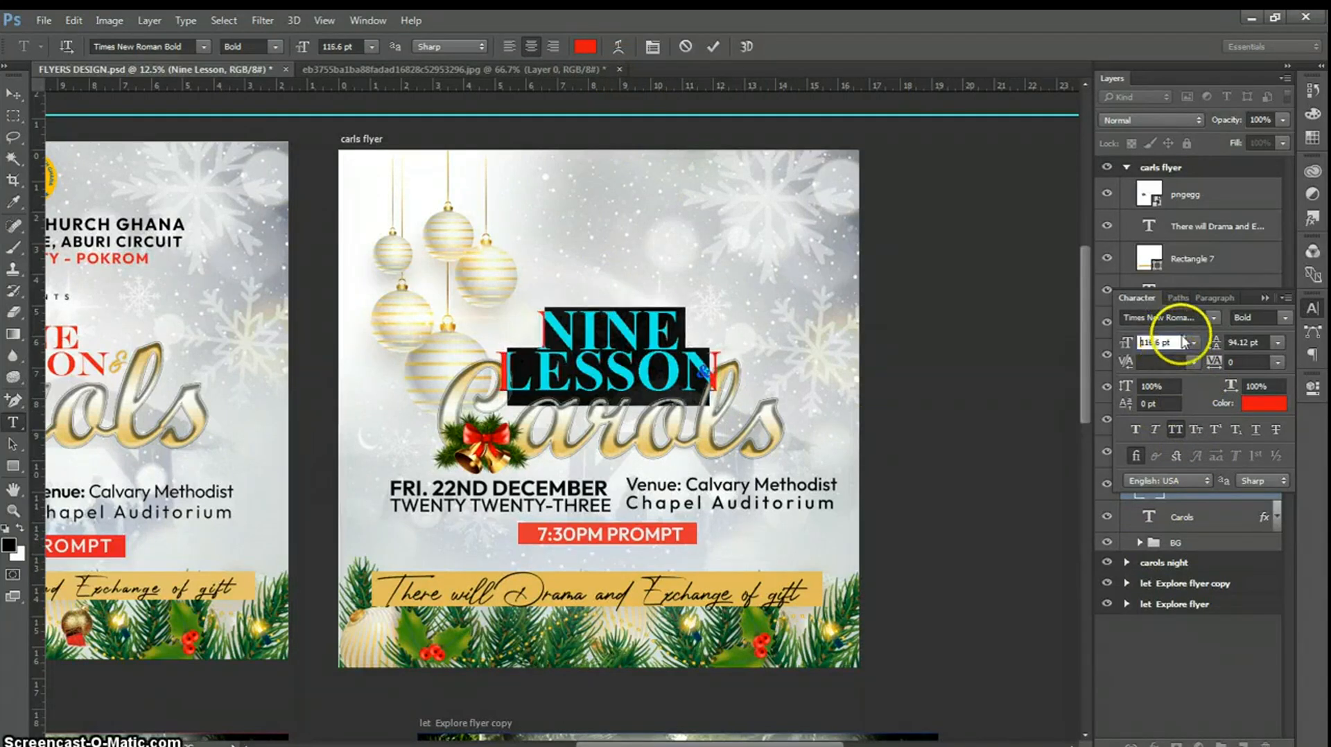
scroll(1193, 338, "down", 3)
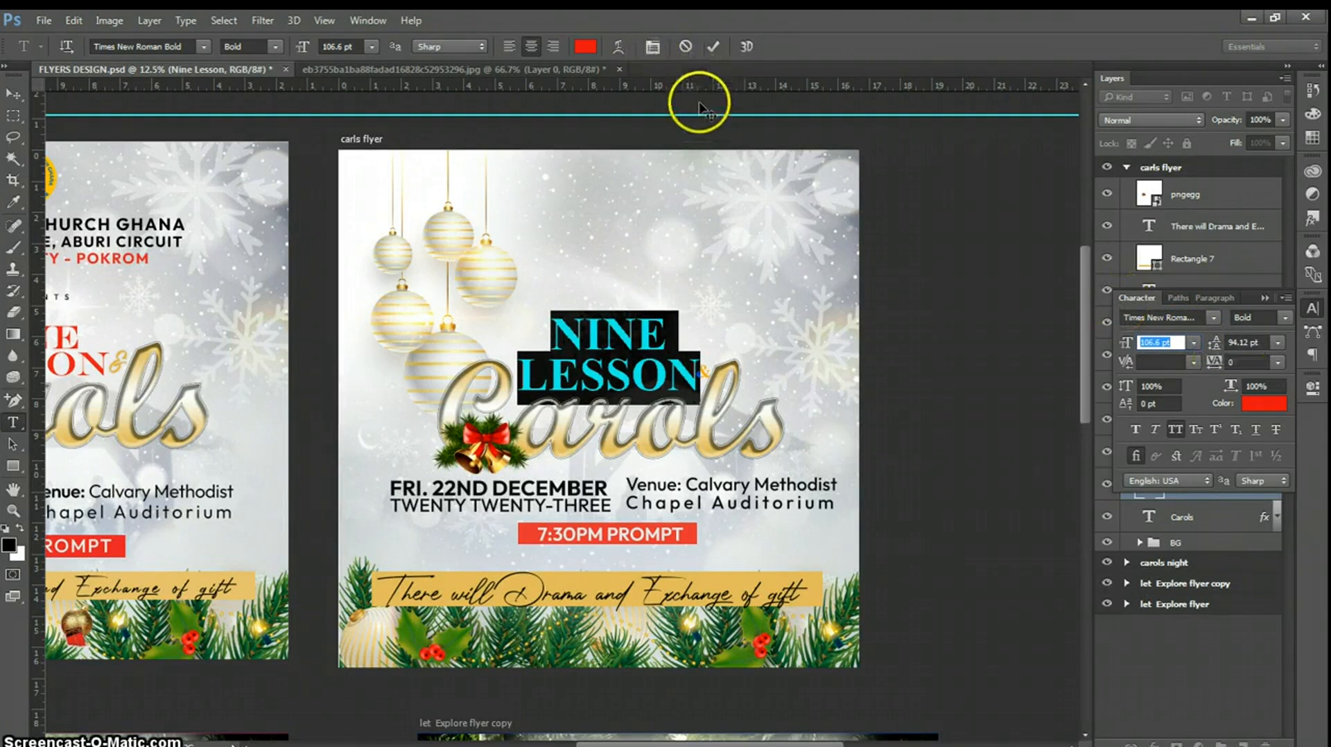
left_click(711, 44)
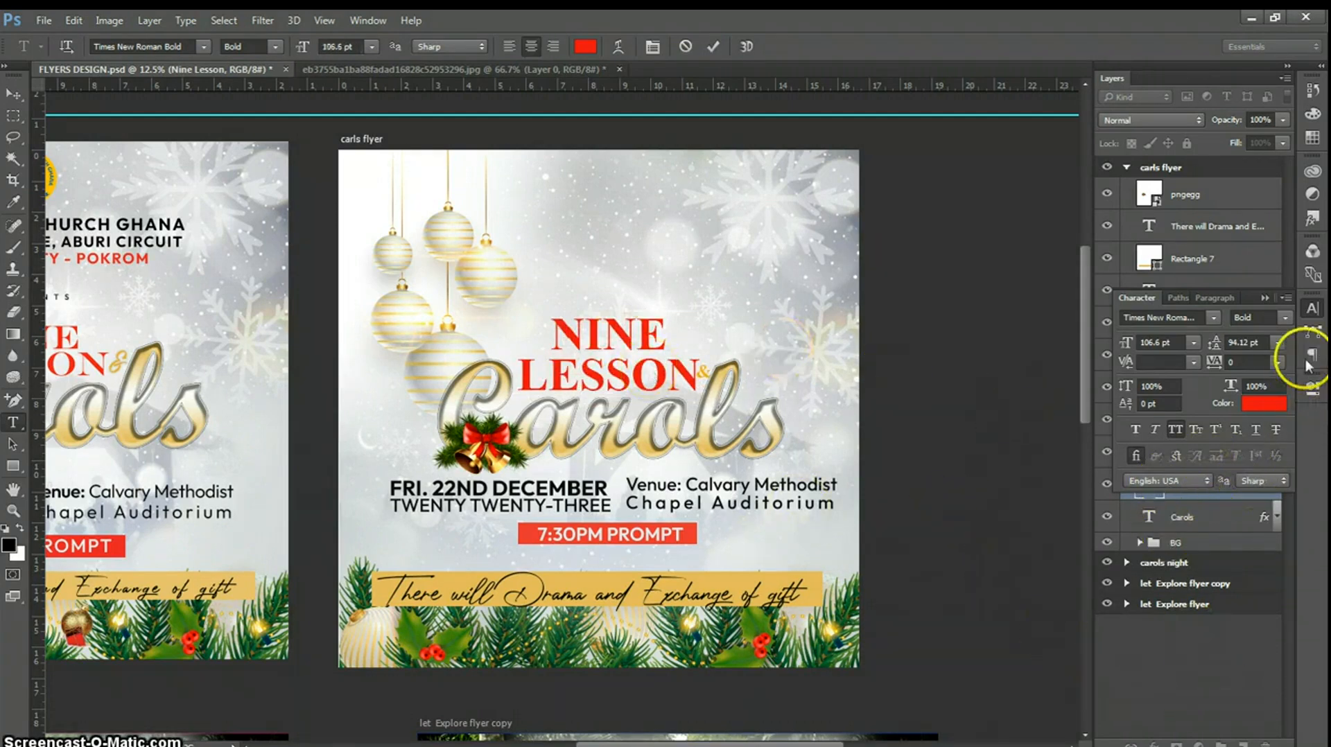
left_click(1312, 310)
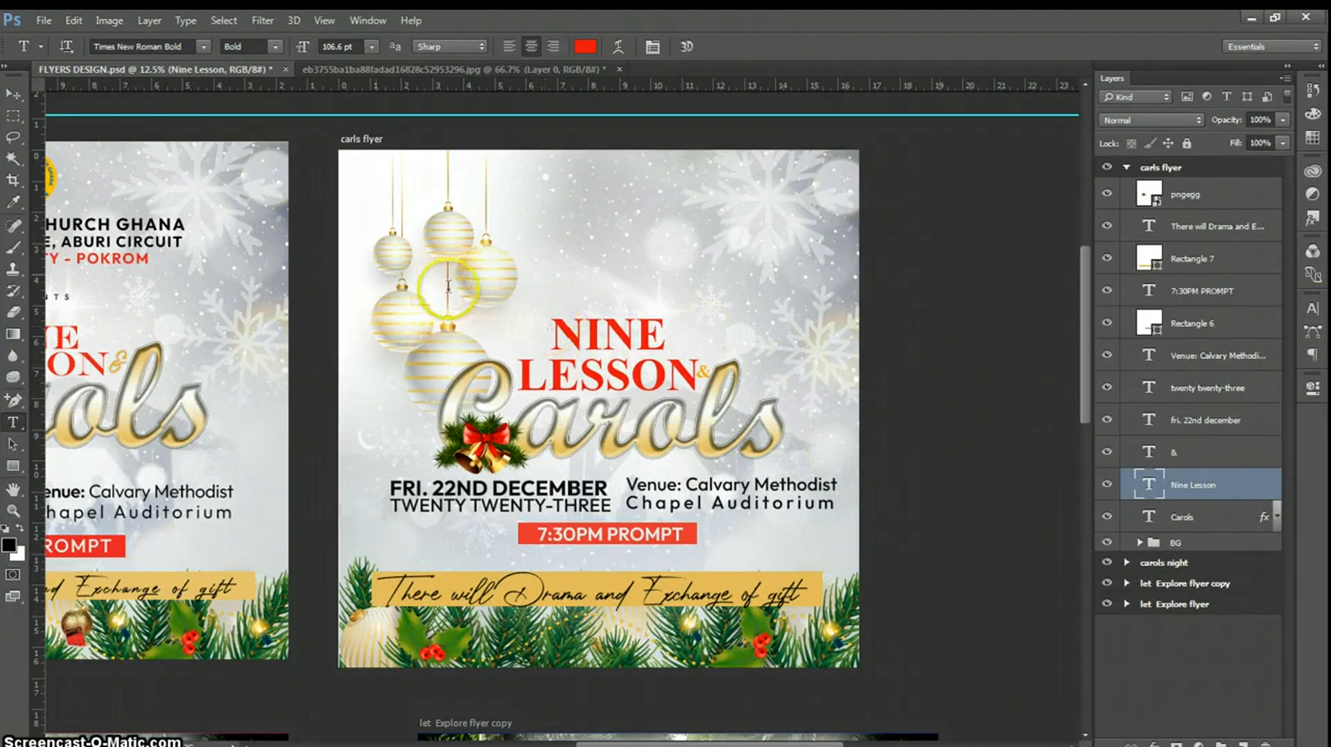
- Group the "Carols", "Nine Lesson" and "&" text layers together with the pngegg bells image
left_click(13, 94)
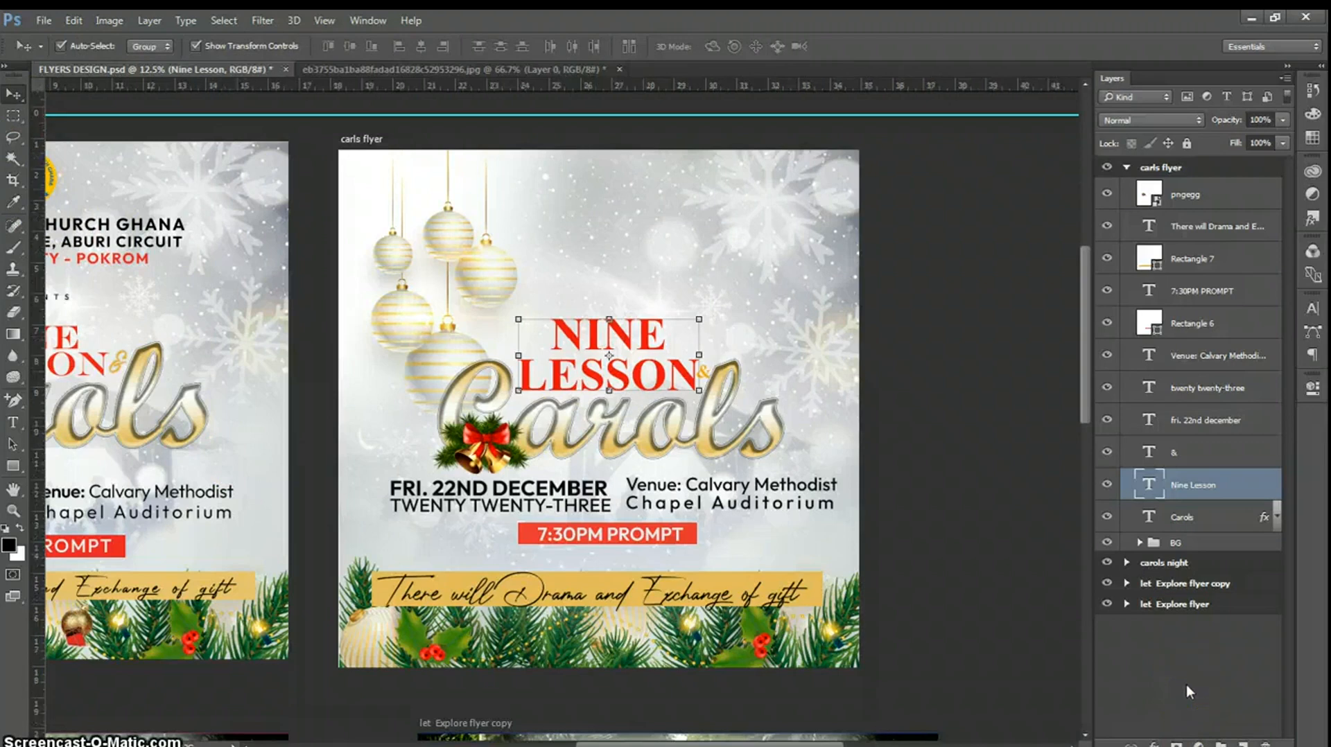
left_click(1197, 536)
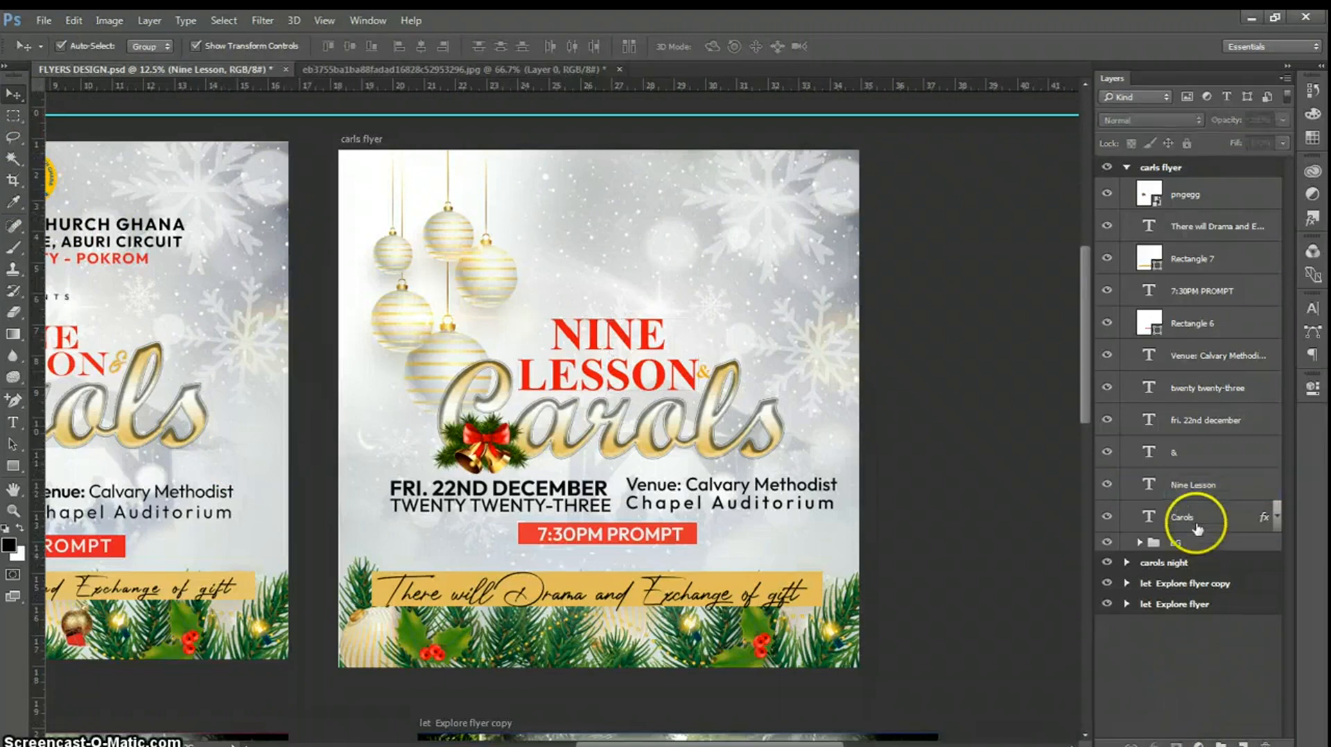
left_click(1196, 529)
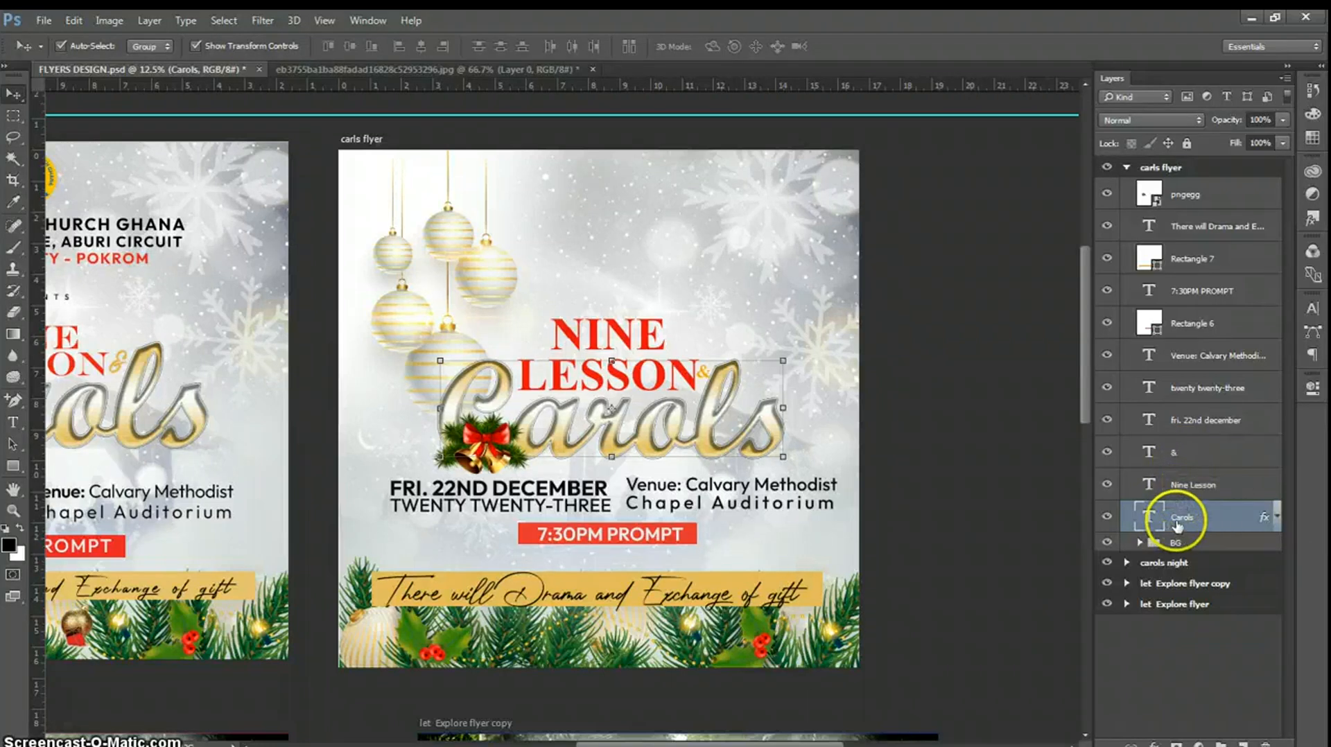
left_click(1182, 454)
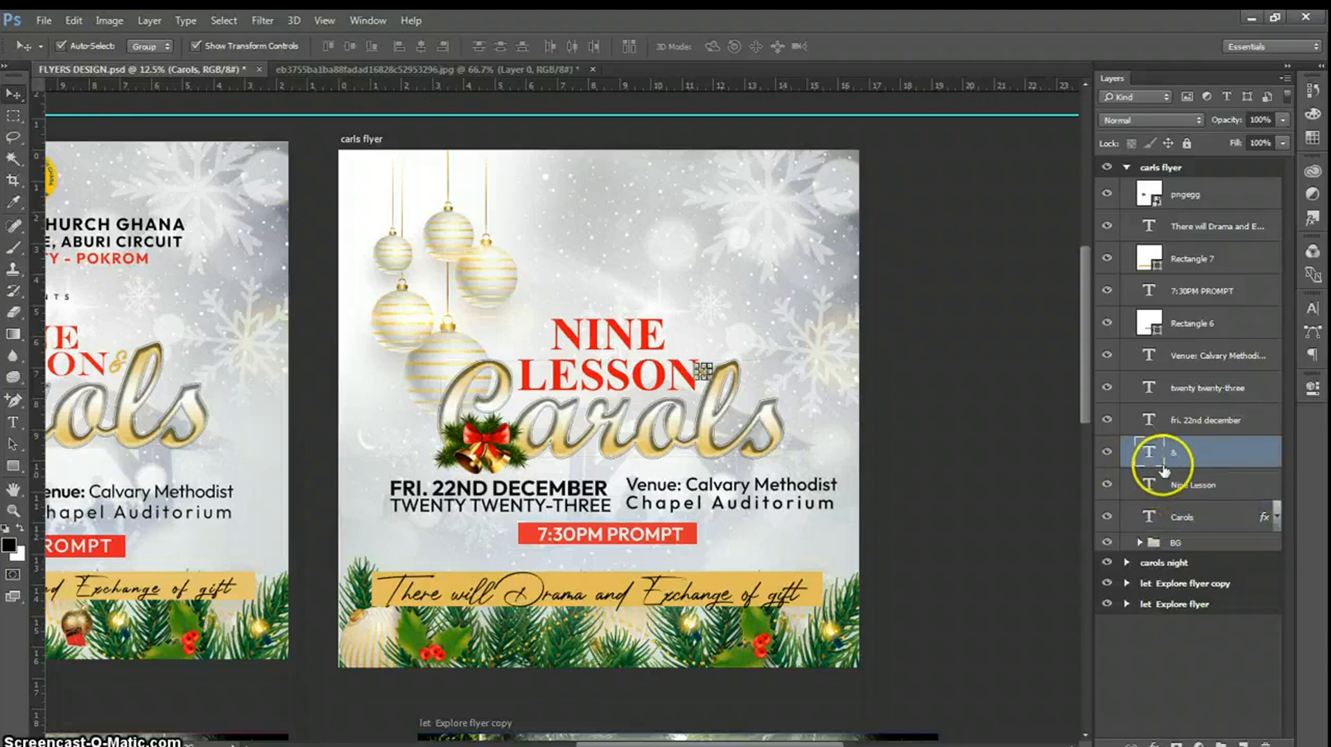
left_click(1182, 517)
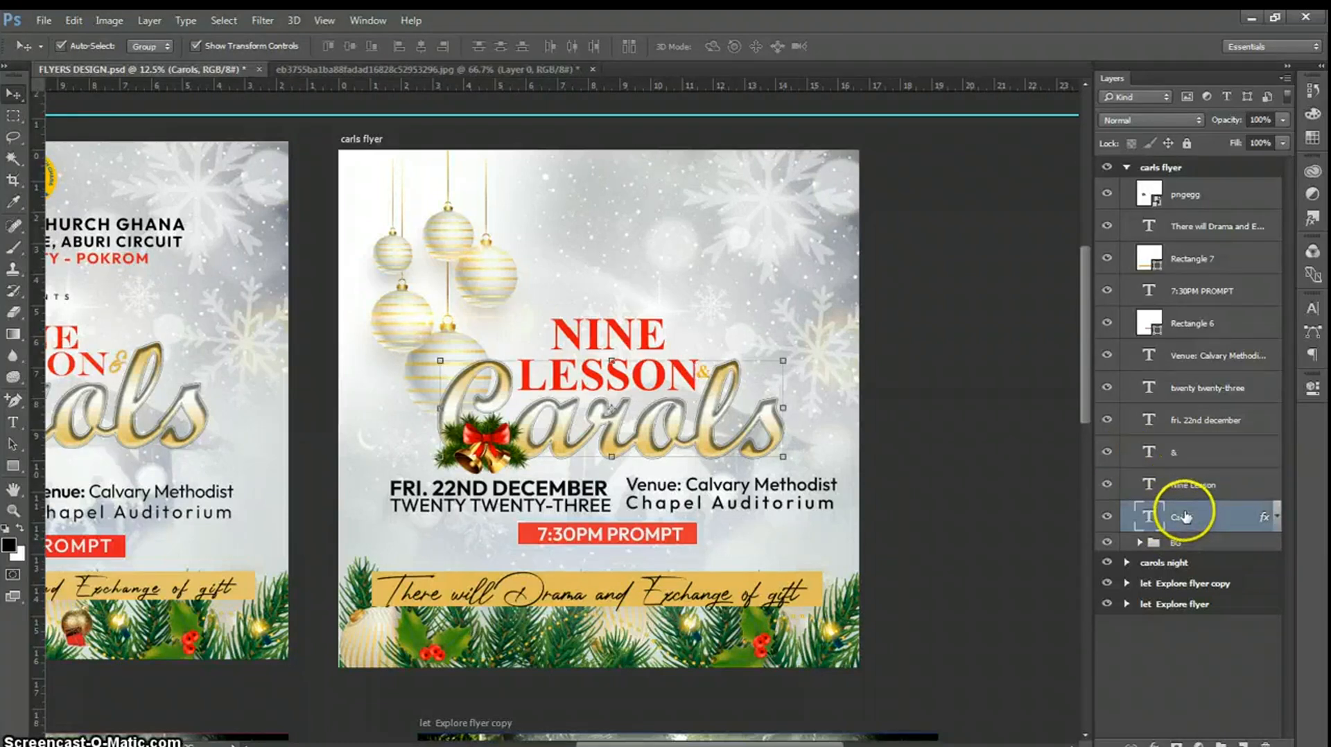
left_click(1193, 484, "shift")
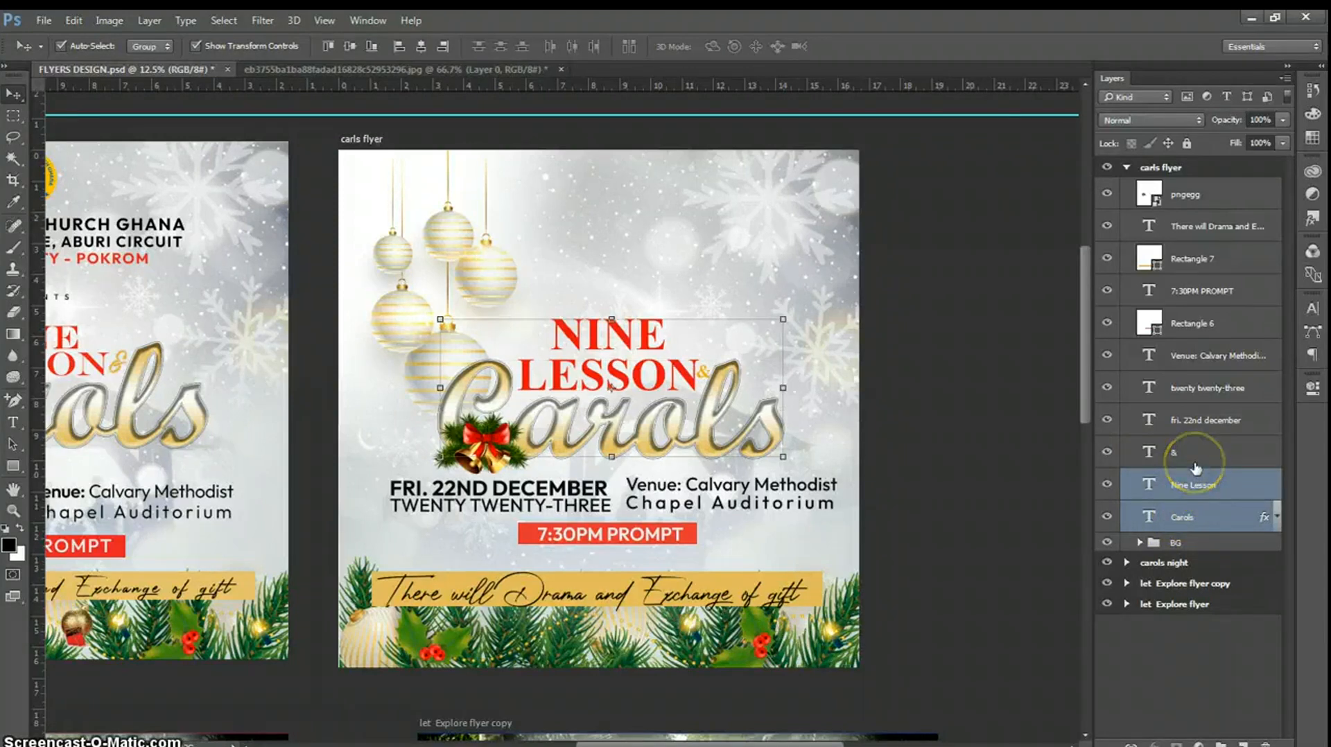
left_click(1195, 458, "shift")
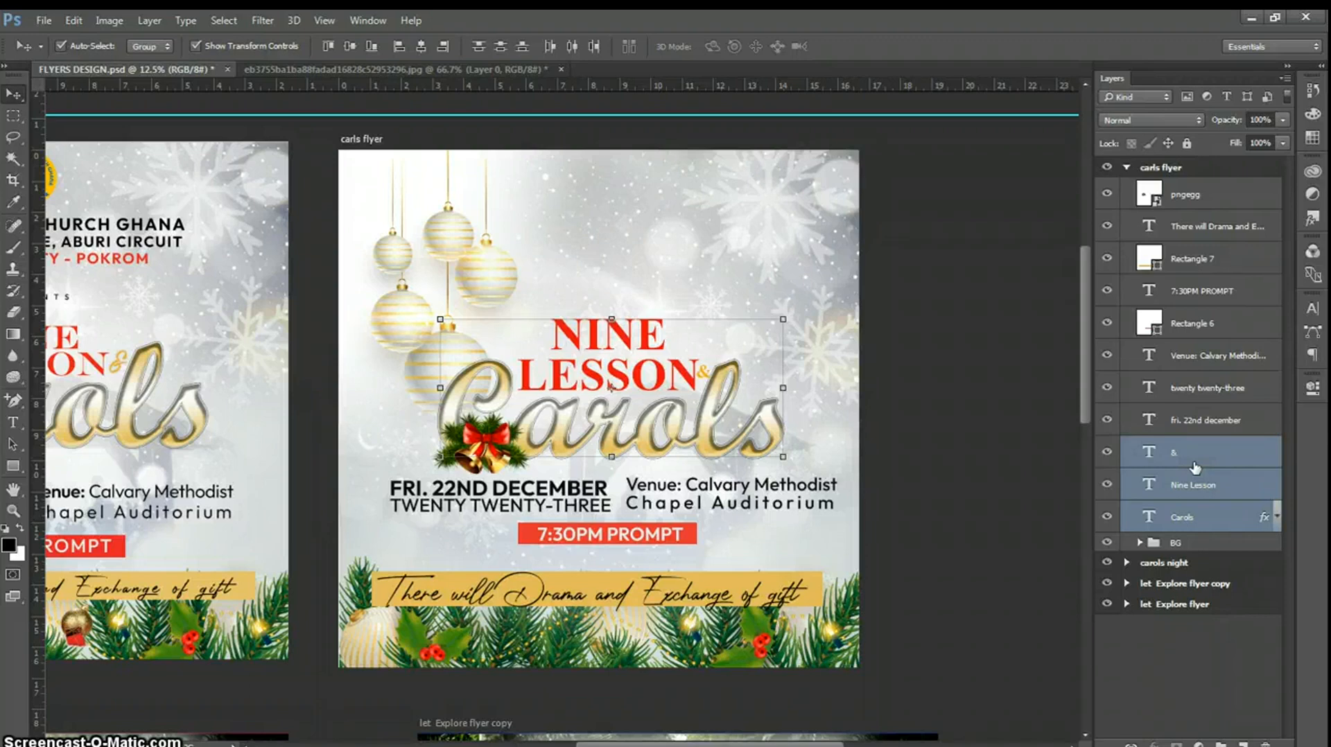
left_click_drag(1195, 469, 1197, 206)
left_click(1197, 206, "ctrl")
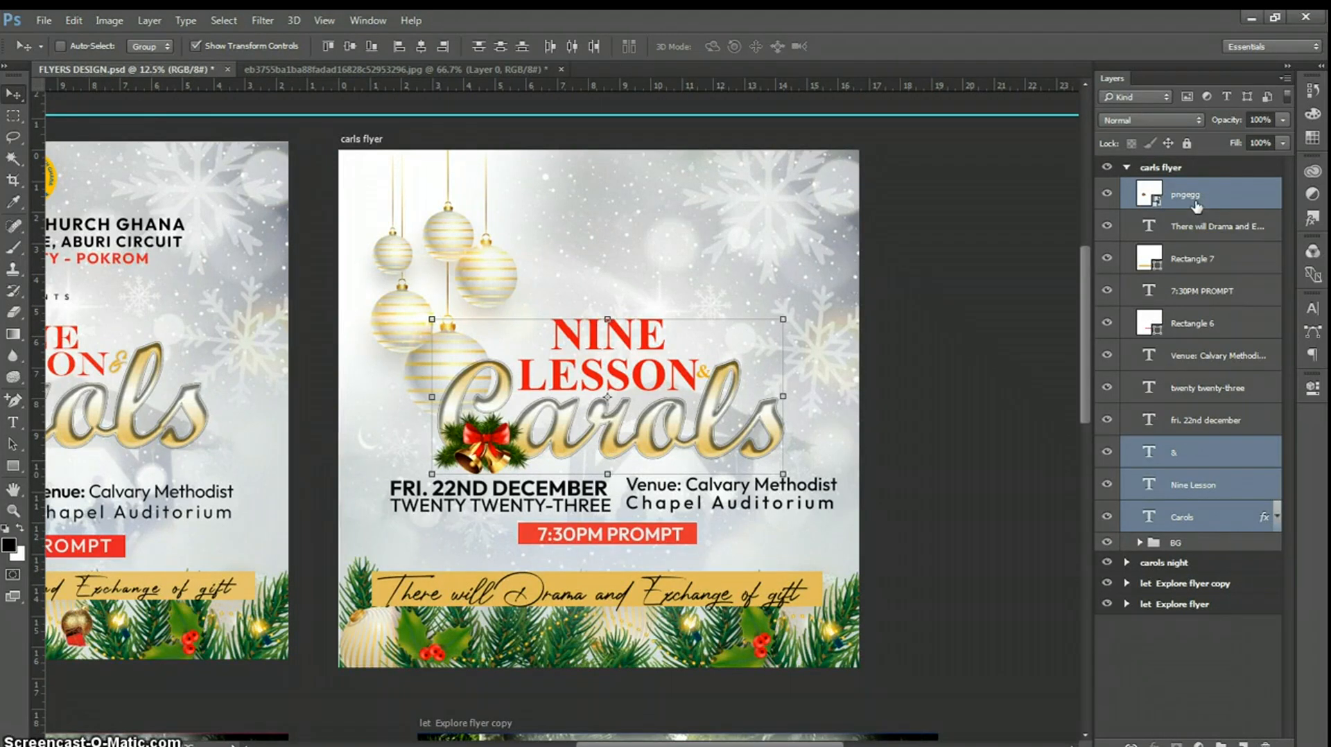
key("ctrl+g")
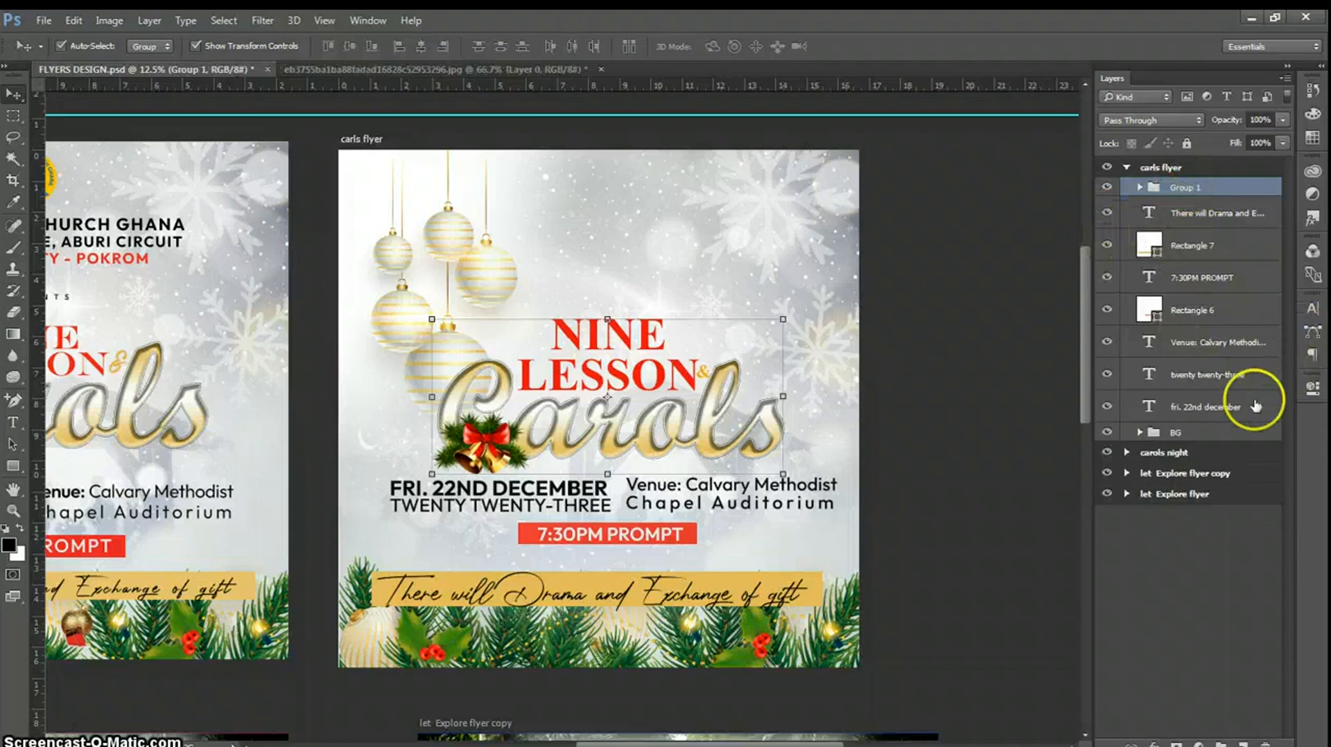
- Group the "fri. 22nd december", "twenty twenty-three" and venue text layers together
left_click(1199, 409)
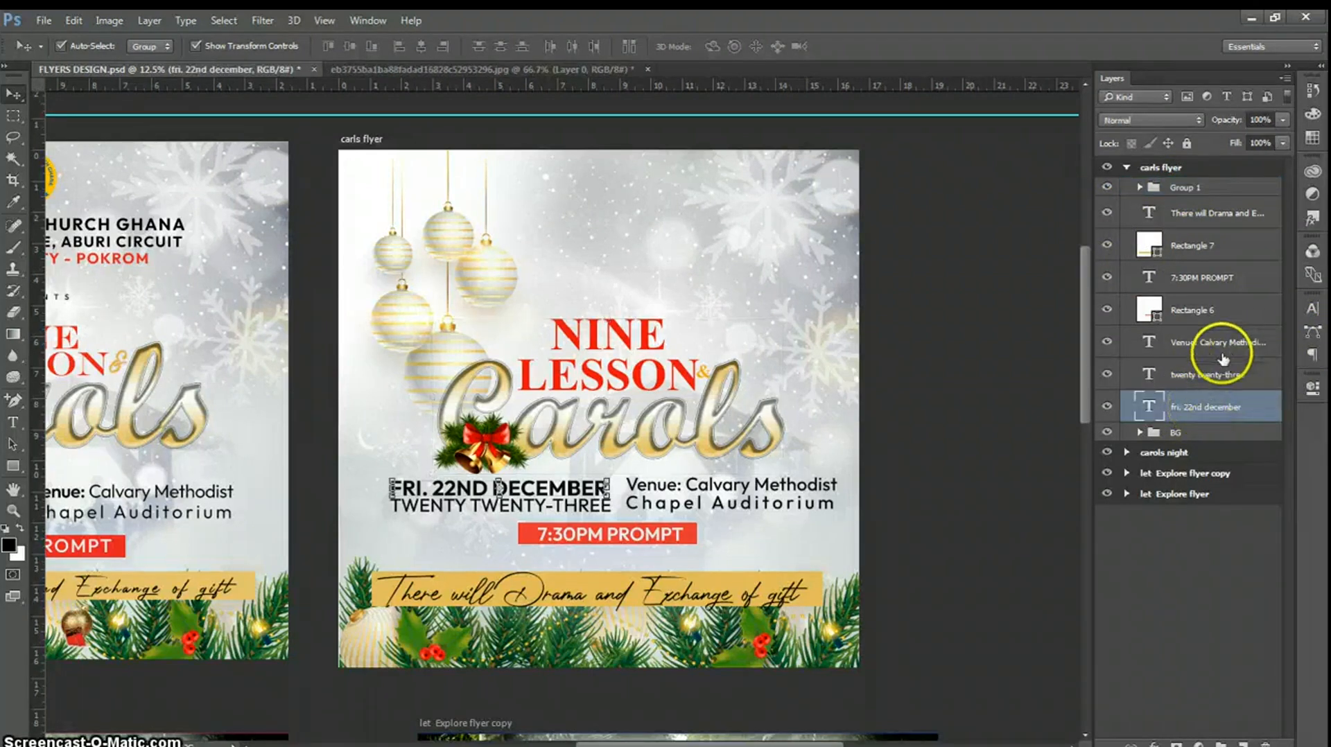
left_click(1204, 373, "shift")
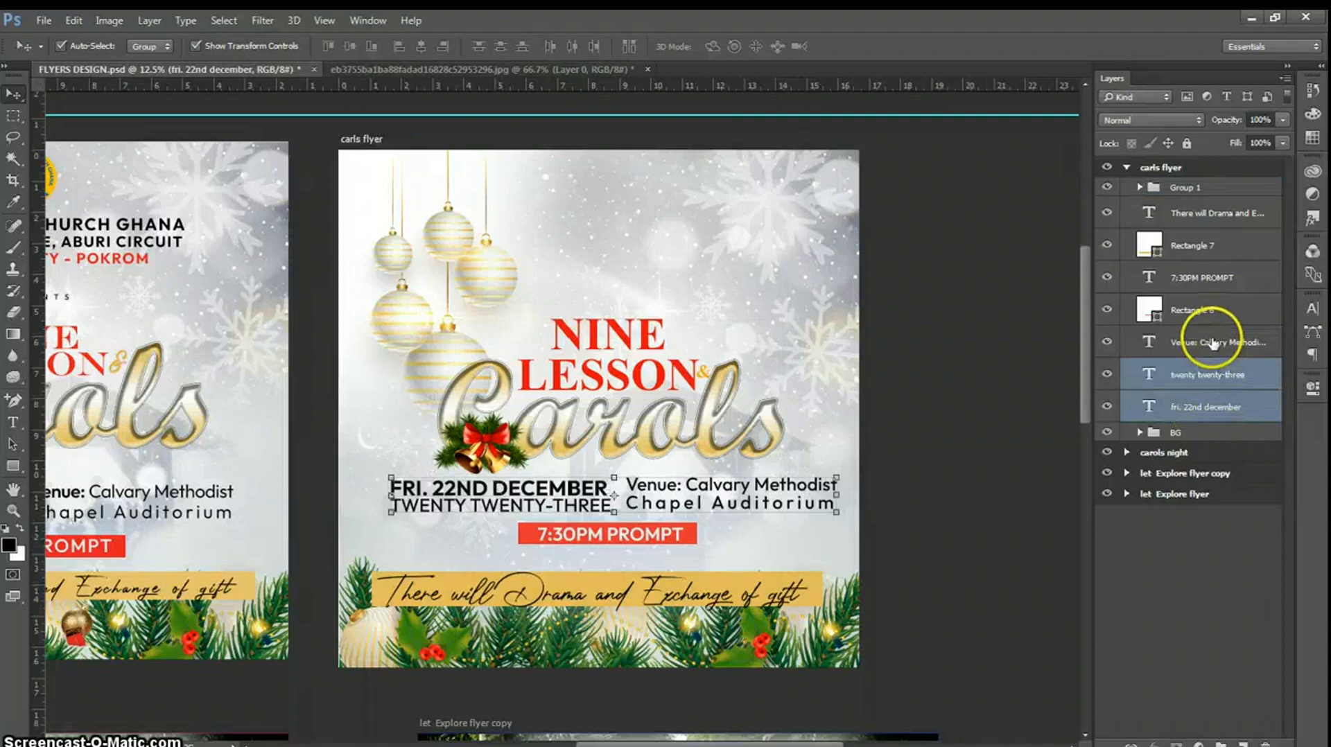
left_click(1209, 341, "shift")
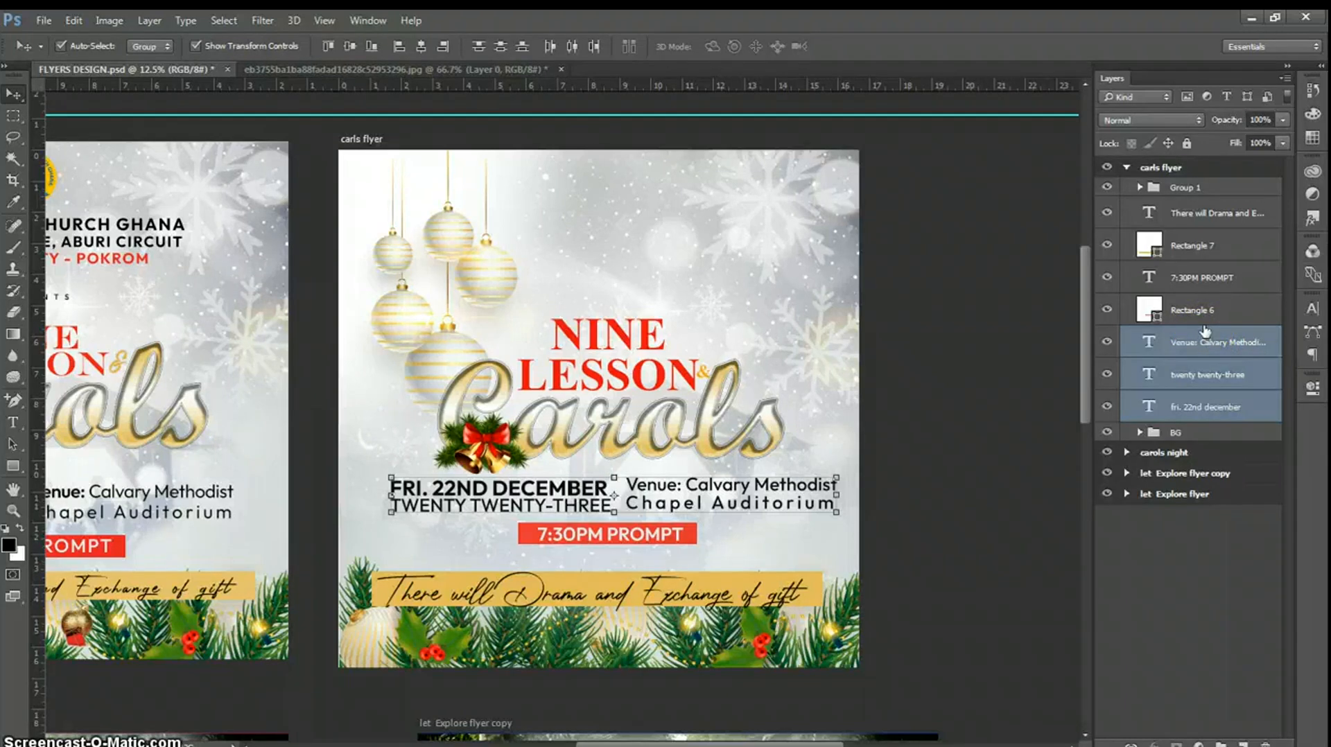
key("ctrl+g")
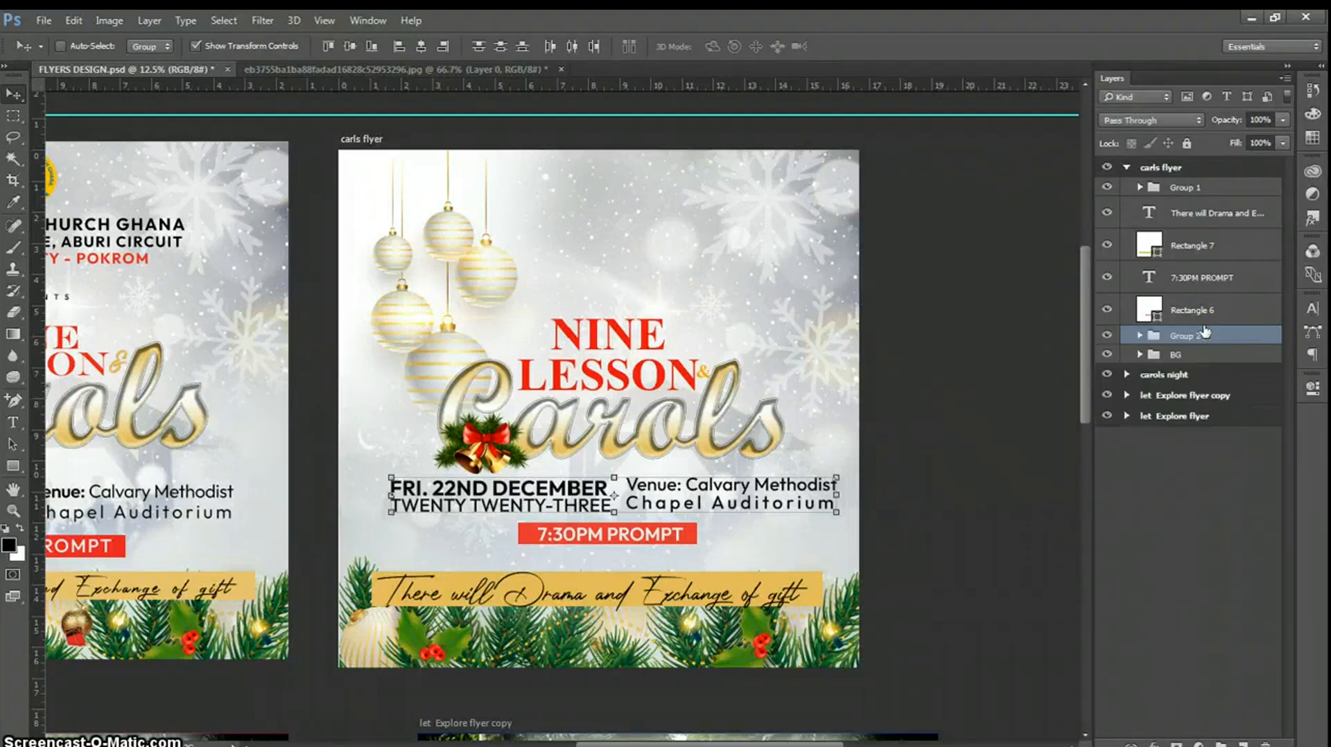
- Select the whole area of the carls flyer artboard and centre the "Nine Lesson & Carols" title group horizontally within it
left_click(1163, 168)
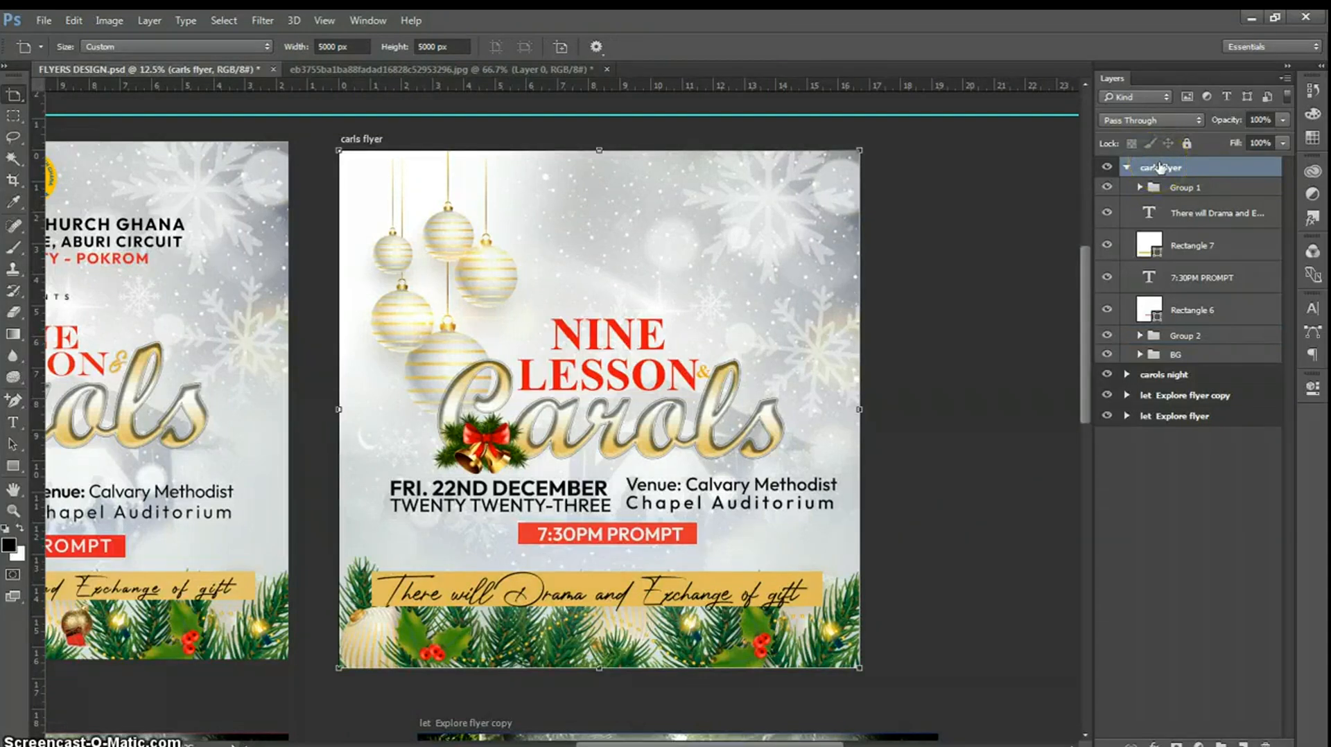
key("ctrl+a")
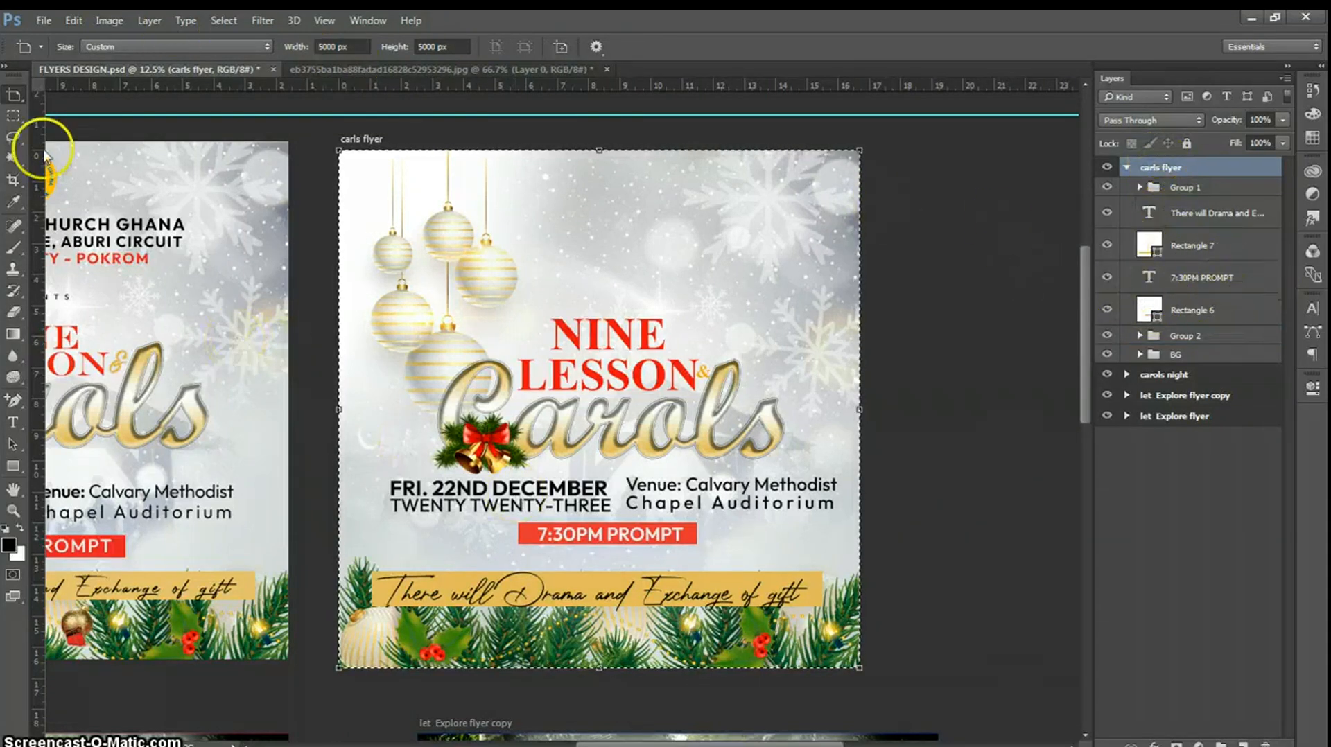
right_click(22, 103)
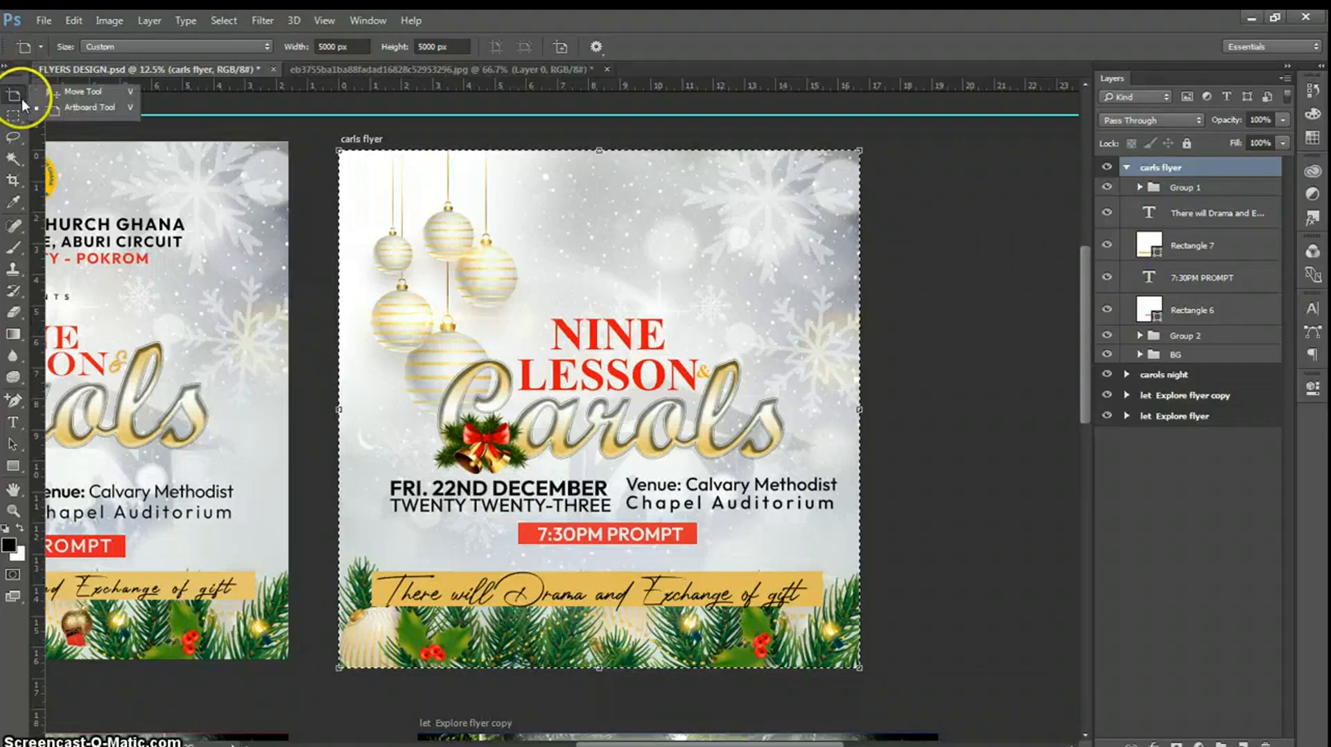
left_click(64, 95)
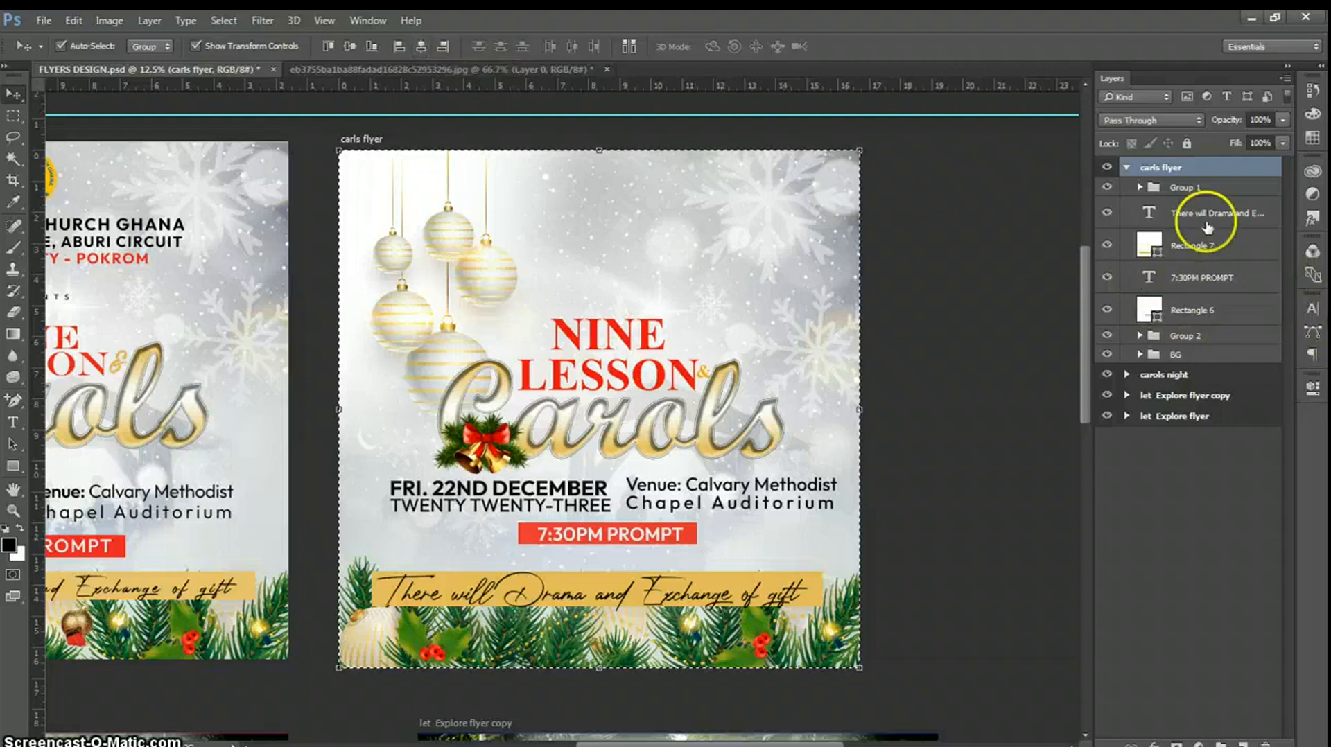
left_click(1193, 190)
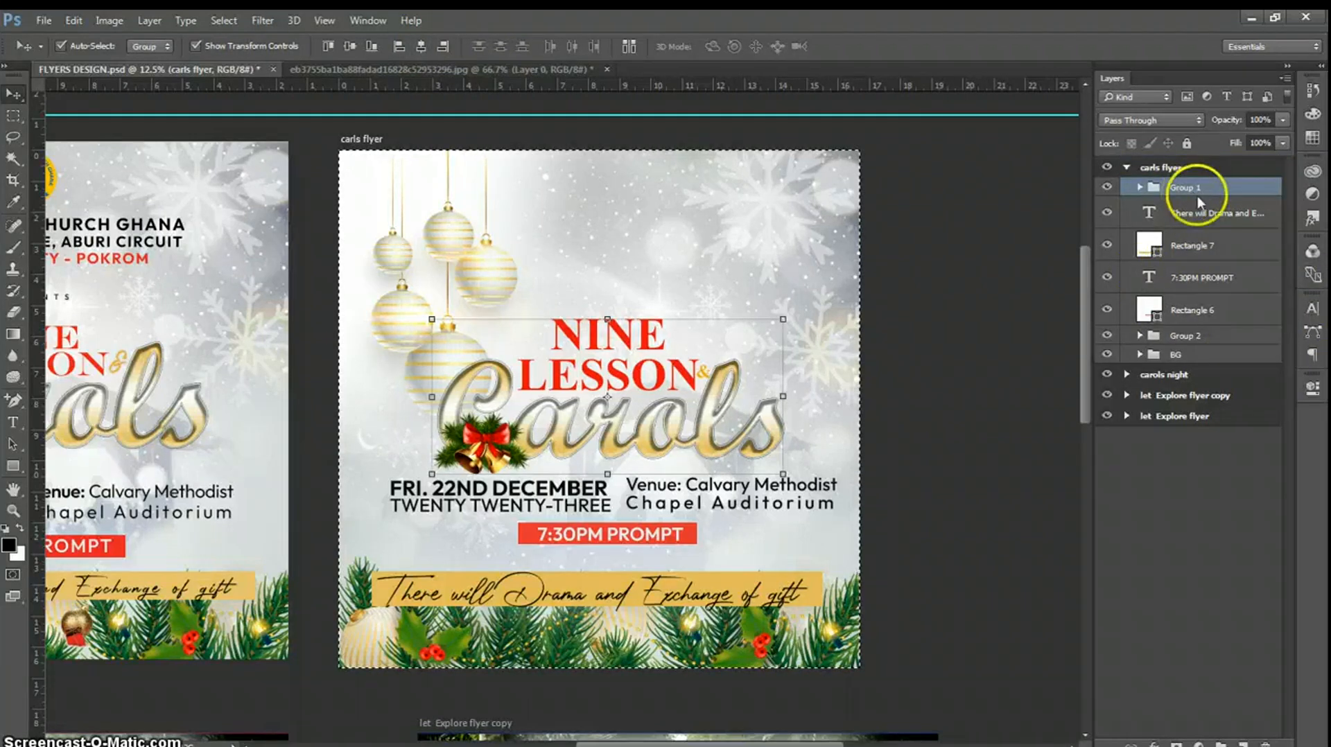
left_click(416, 48)
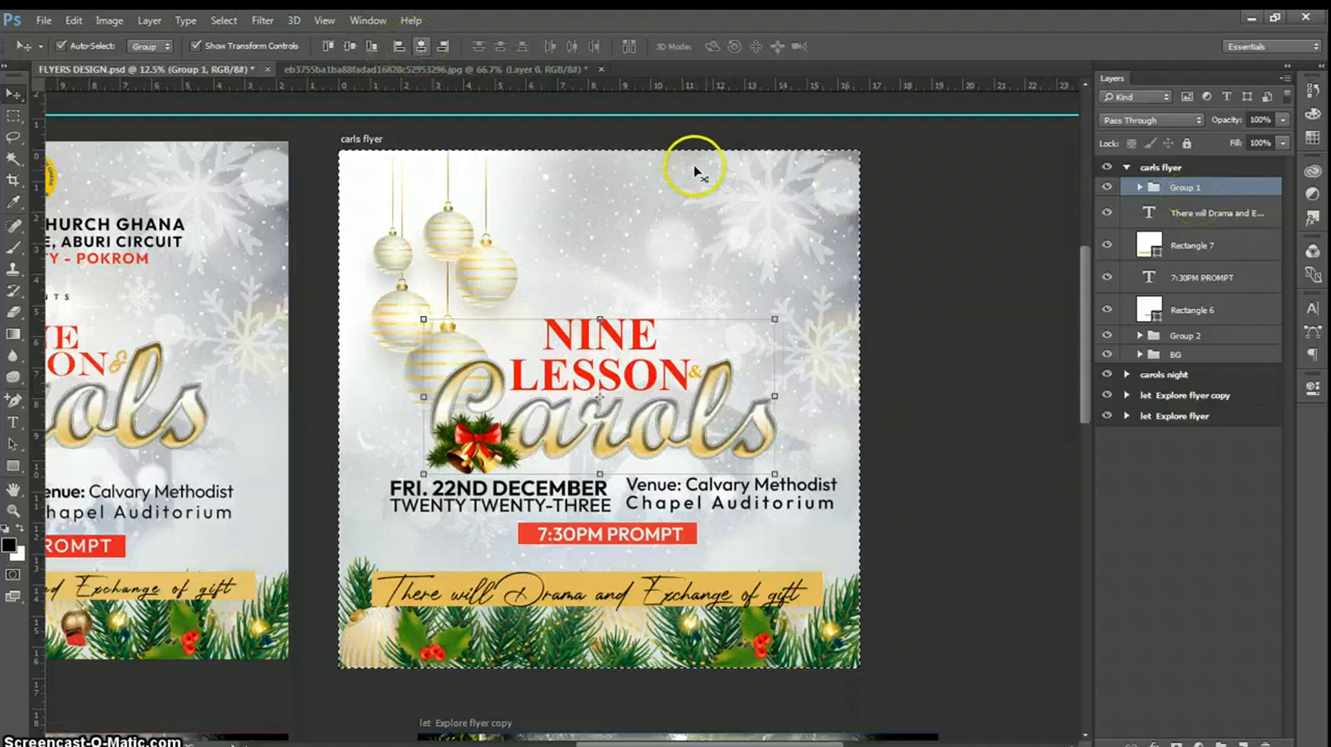
- Centre the "7:30PM PROMPT" text, its red rectangle and the date and venue group horizontally on the flyer
left_click(1195, 277)
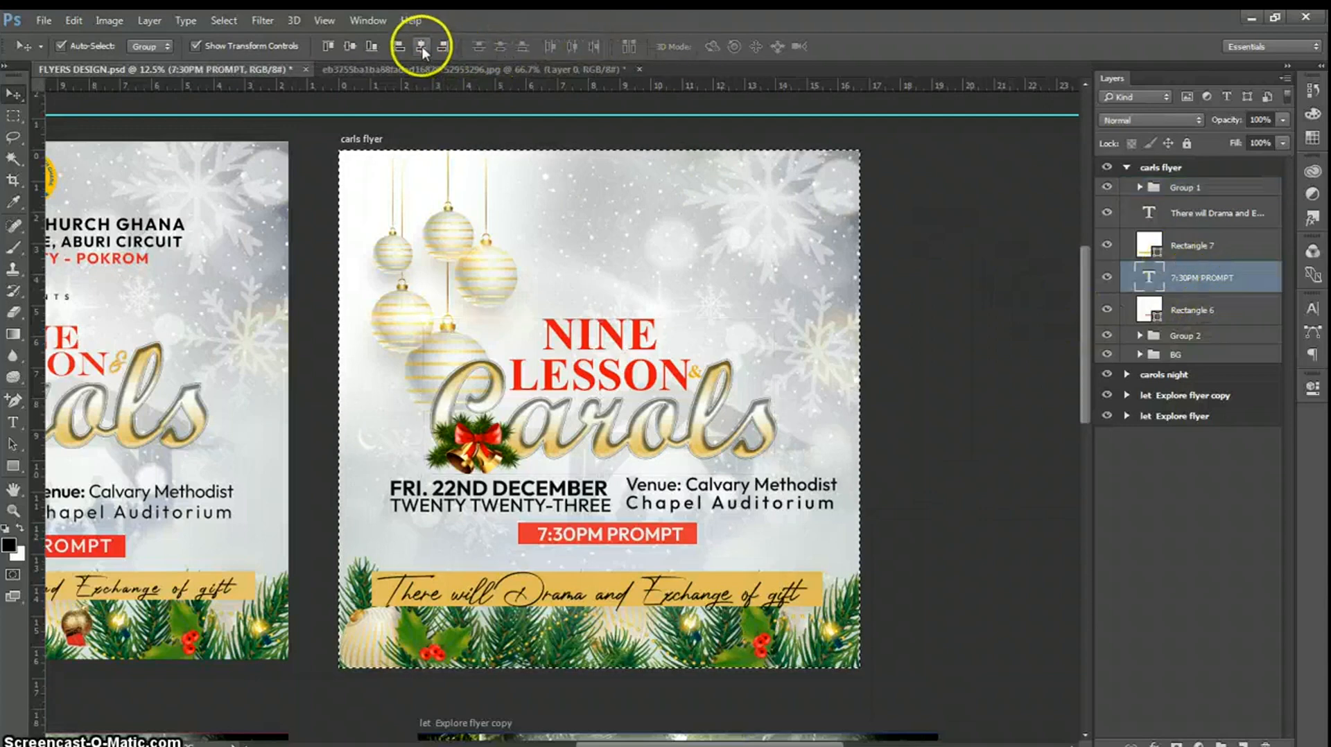
left_click(422, 46)
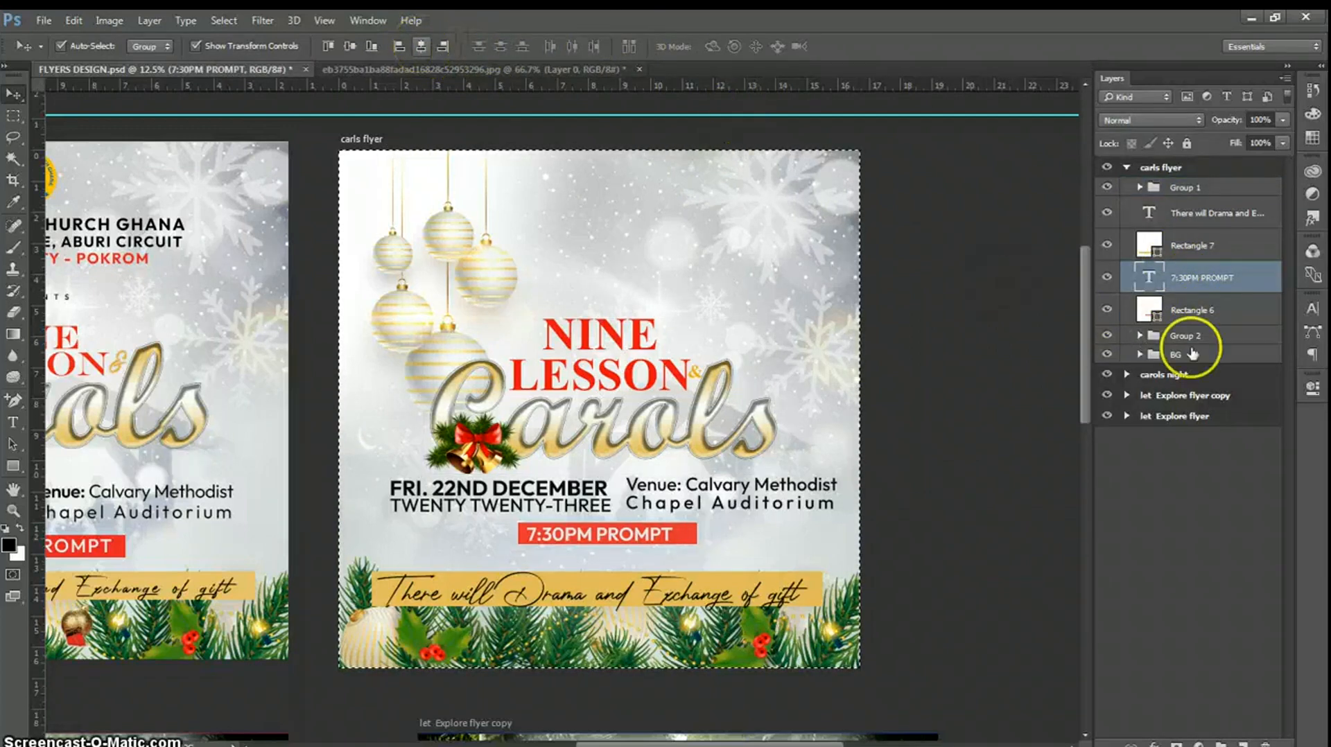
left_click(1183, 312)
left_click(420, 46)
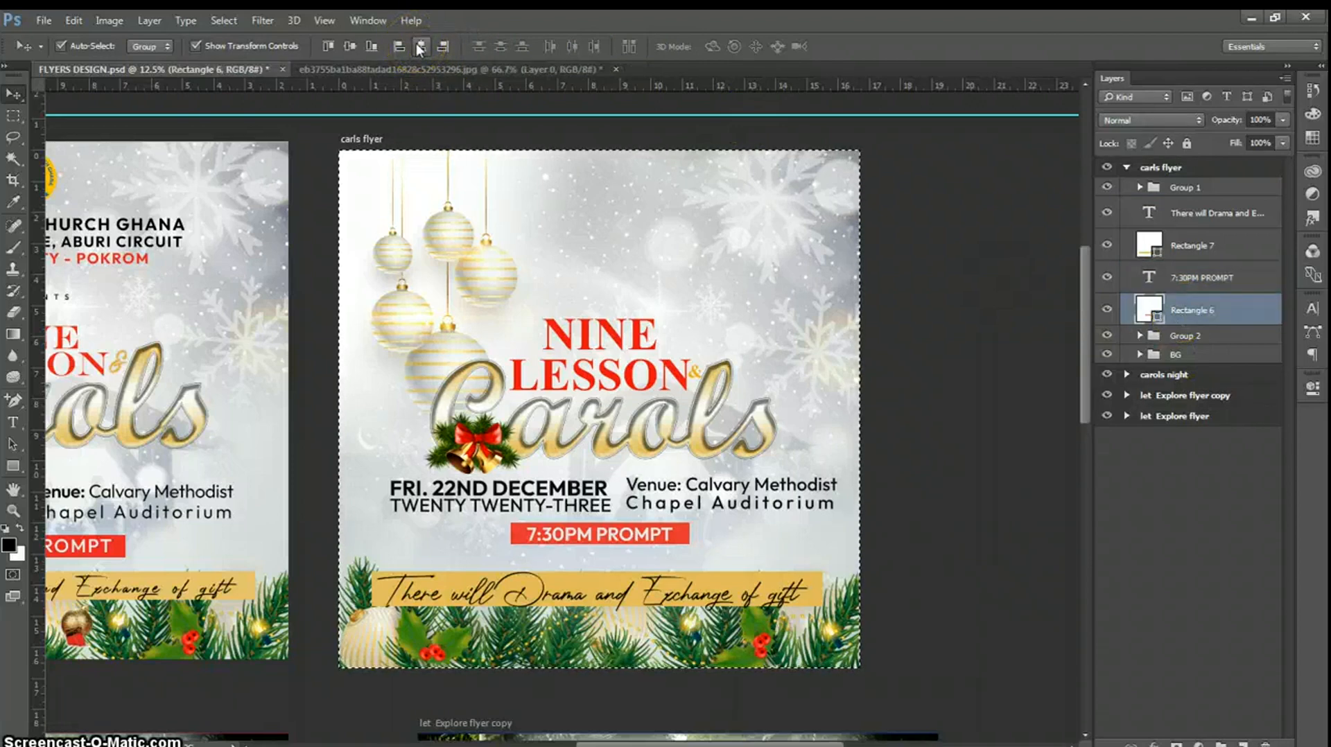
left_click(1194, 340)
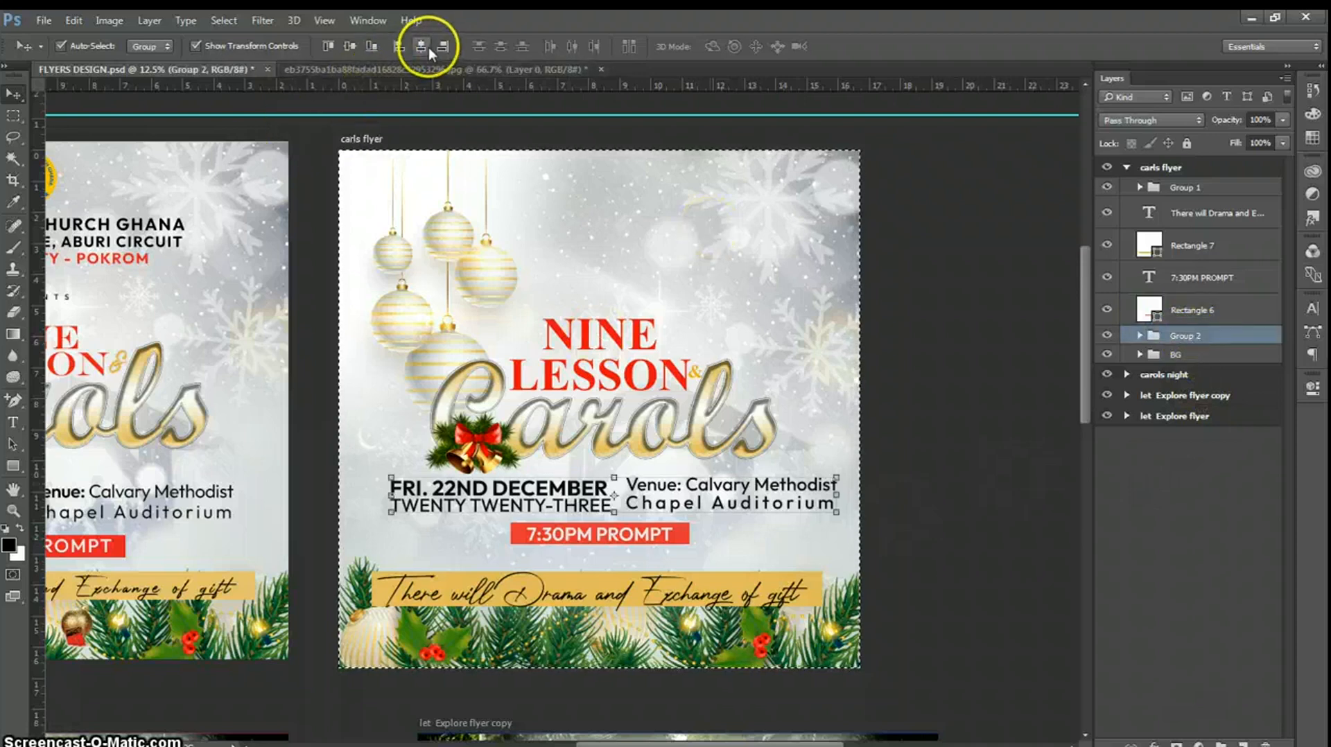
left_click(422, 46)
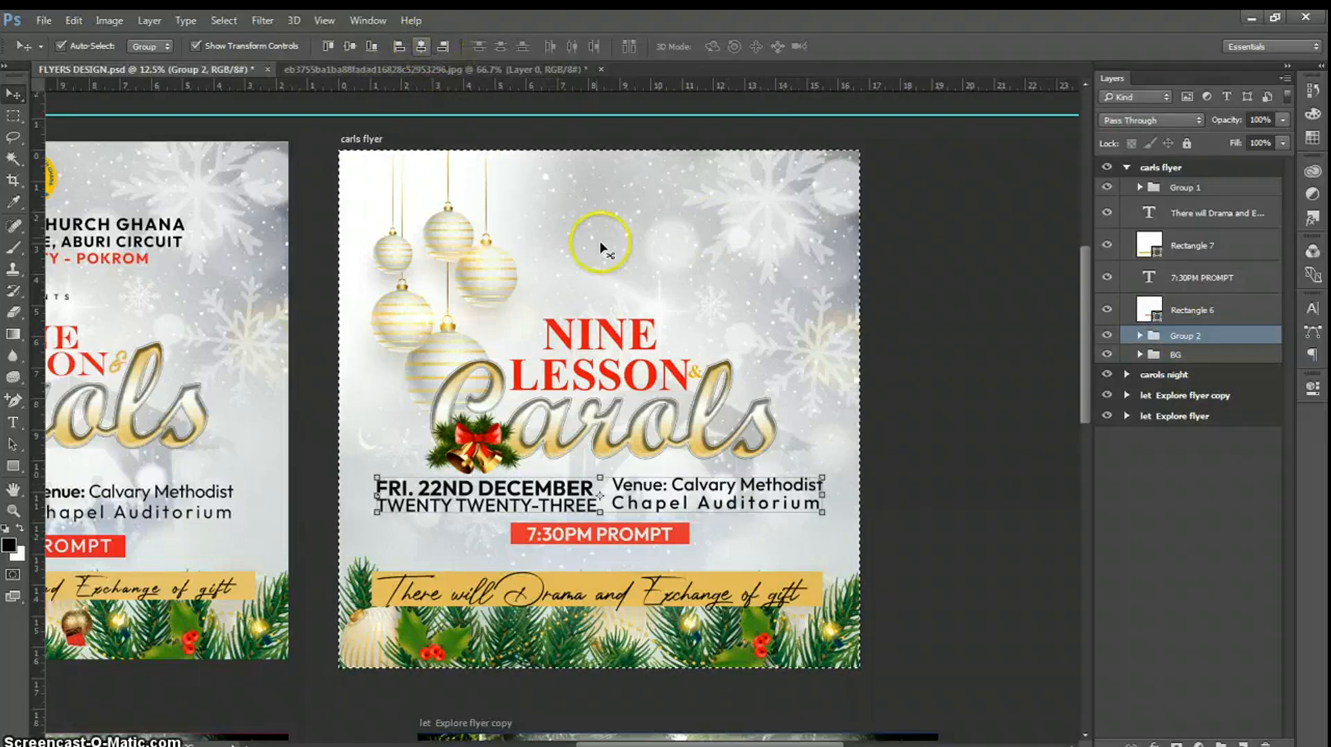
- Centre the "There will Drama and Exchange of gift" text and its gold rectangle horizontally on the flyer, clearing the selection and deselecting the layers
left_click(1189, 208)
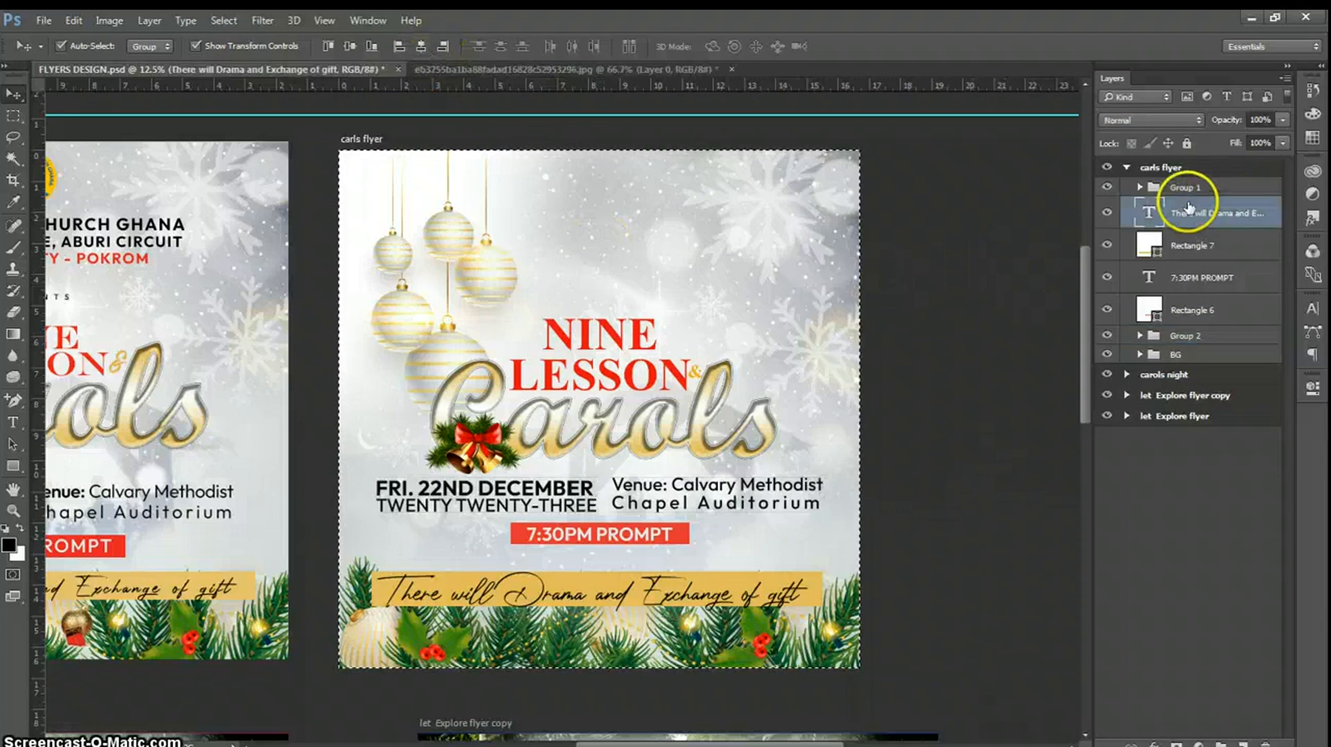
left_click(422, 46)
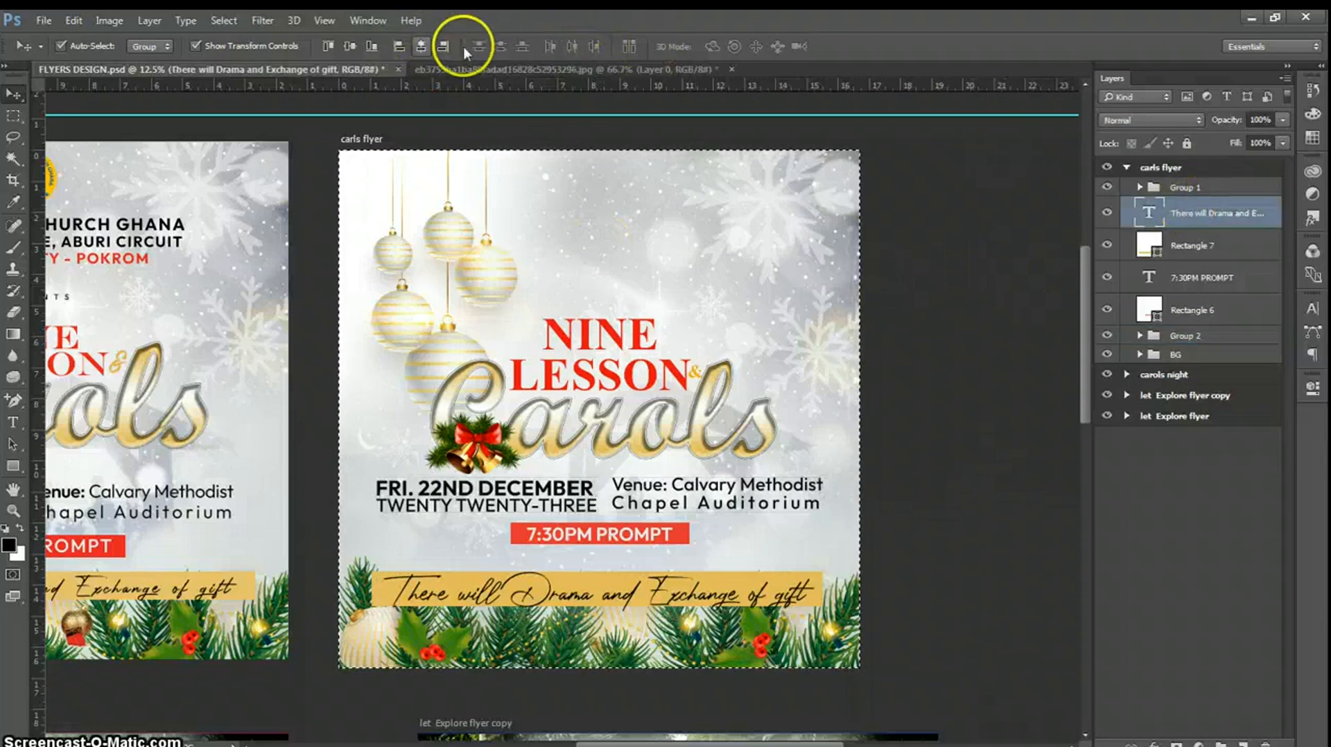
left_click(1190, 252)
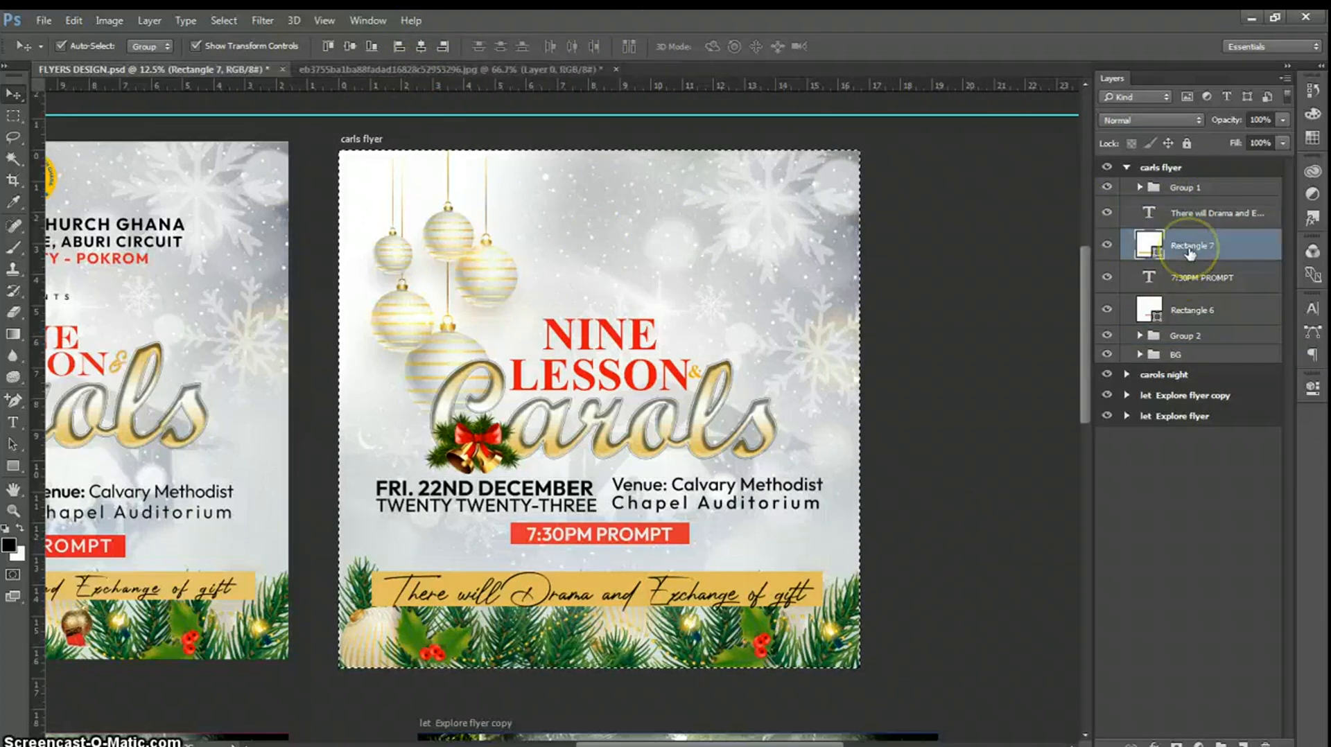
left_click(424, 47)
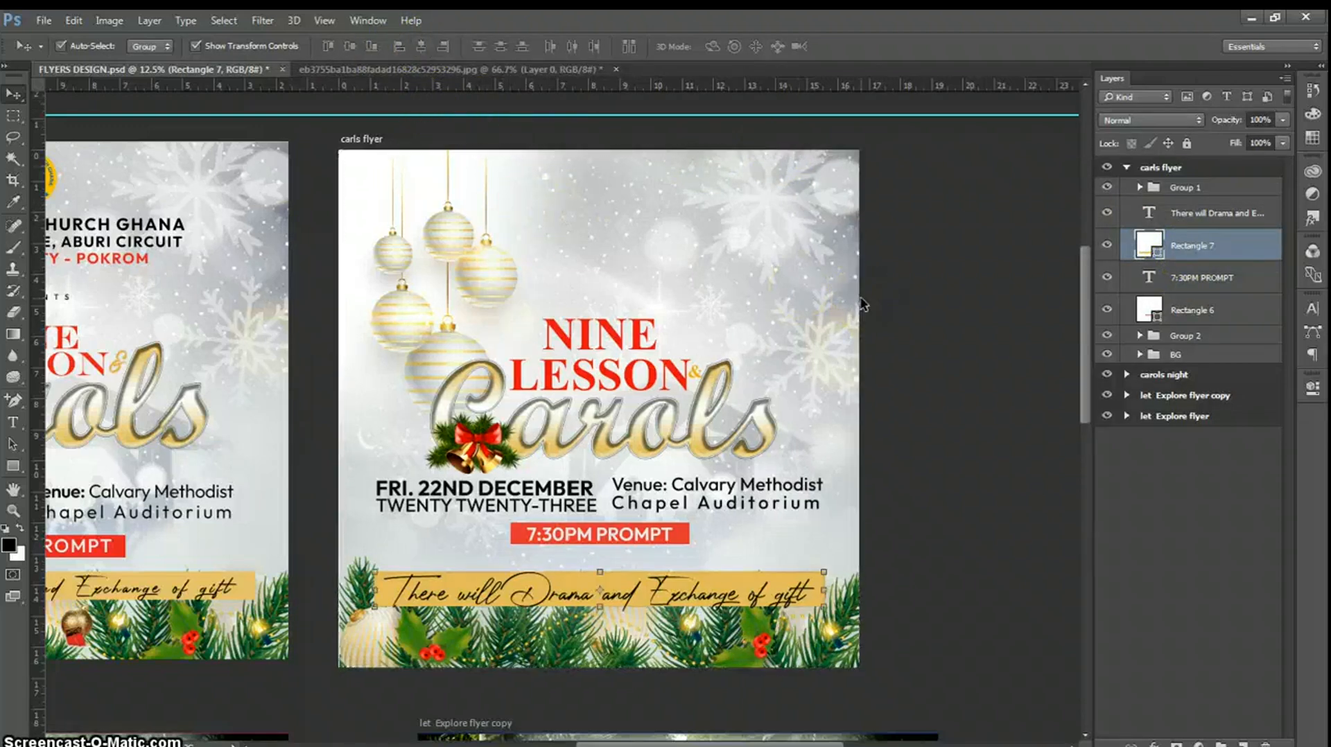
left_click(1200, 489)
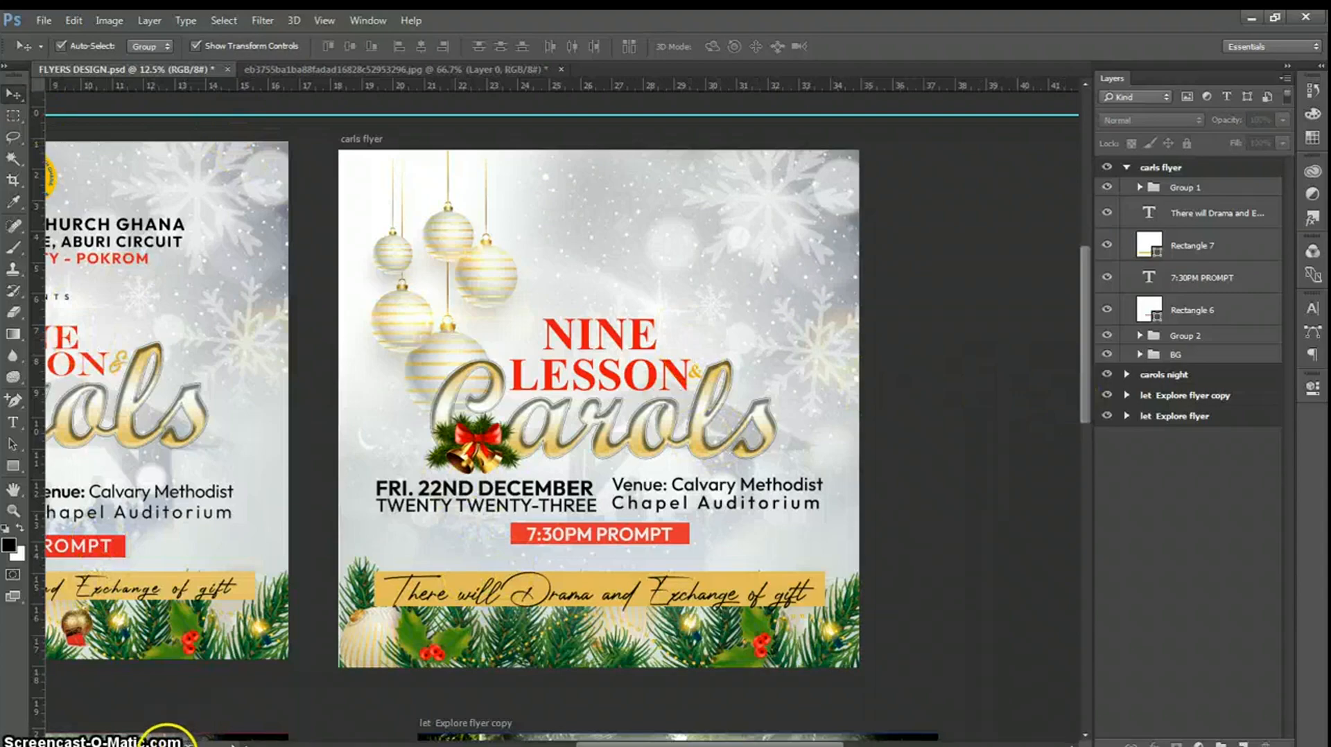
- Place the methodist-church-ghana-logo image from the Christmas backgrounds folder onto the carls flyer
mouse_move(108, 740)
left_click(131, 677)
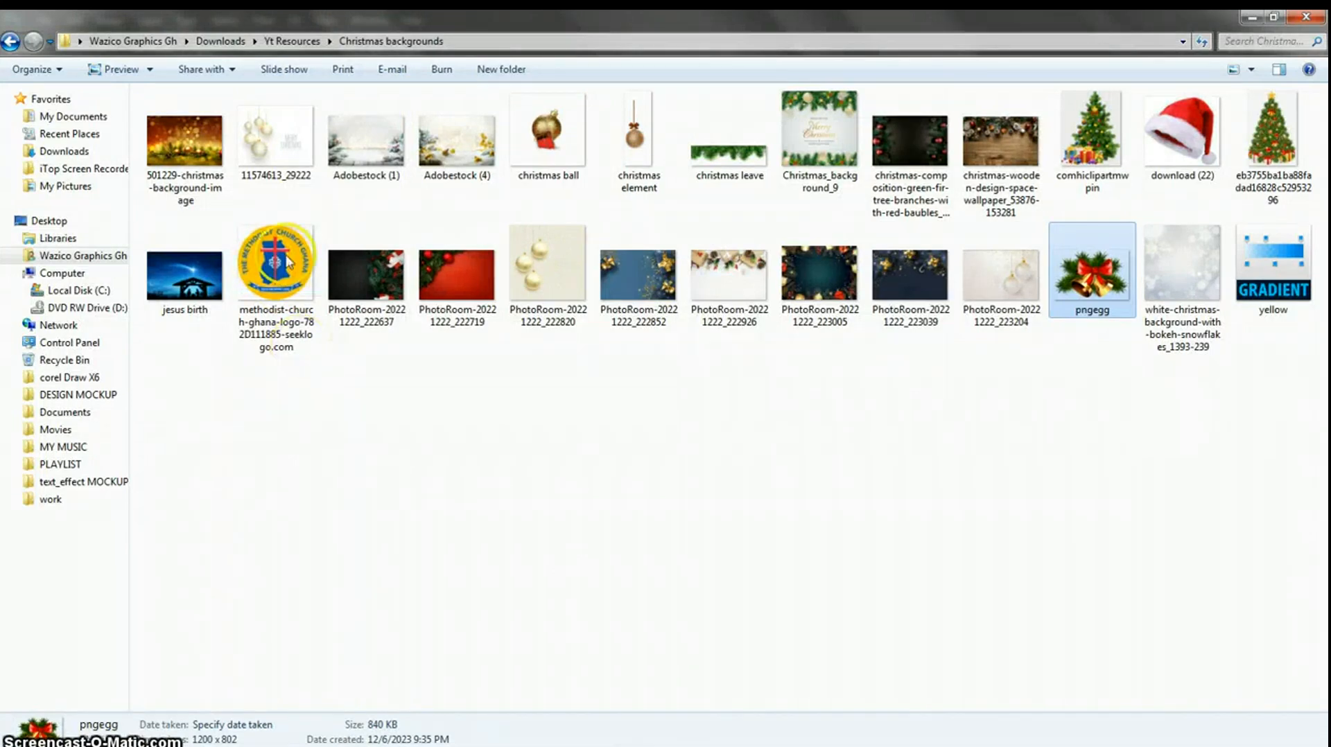
left_click(309, 350)
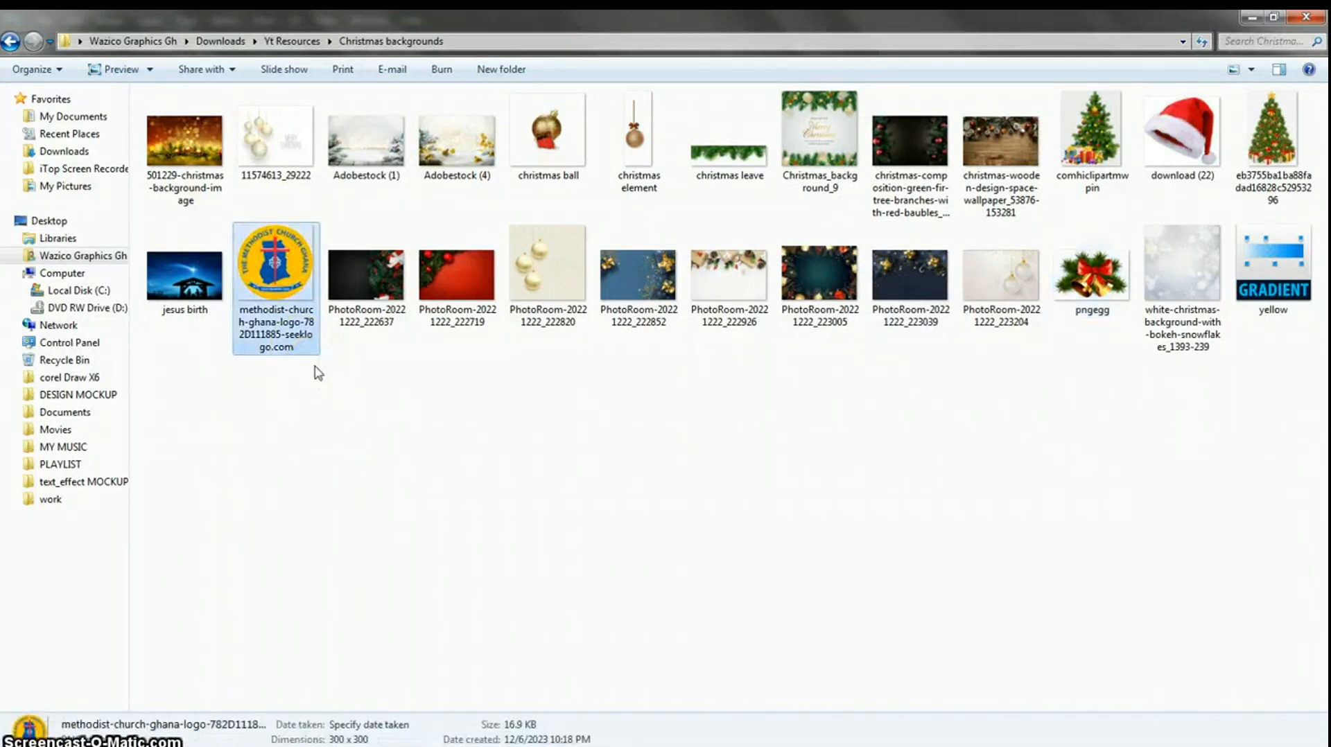
left_click(362, 395)
left_click(275, 255)
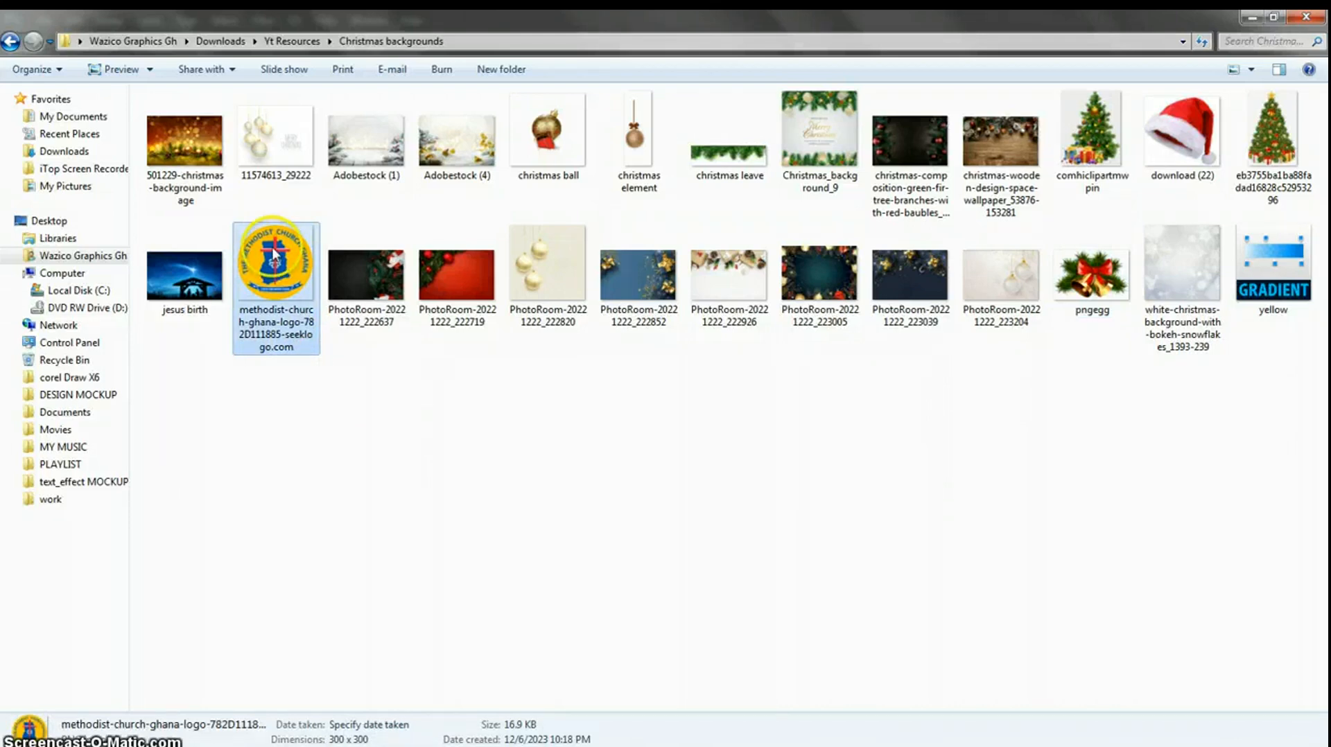
left_click_drag(275, 255, 536, 546)
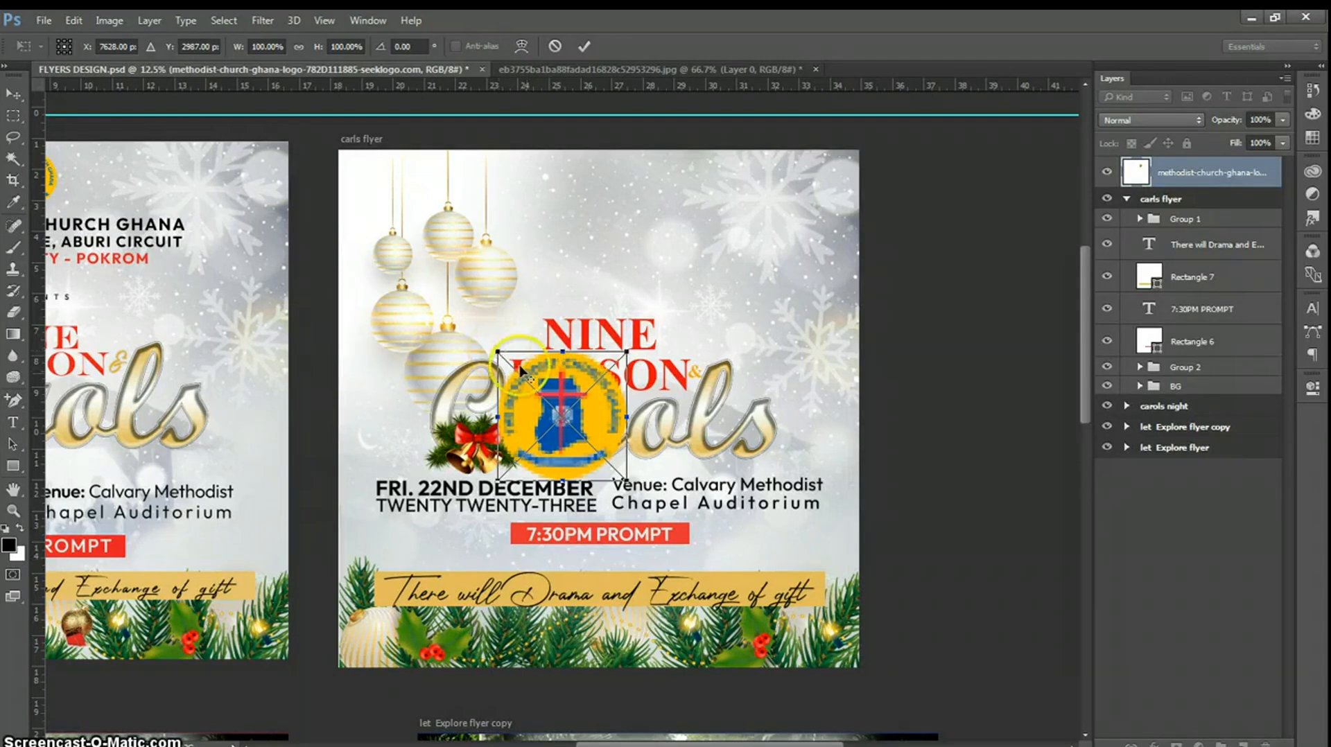
left_click(584, 47)
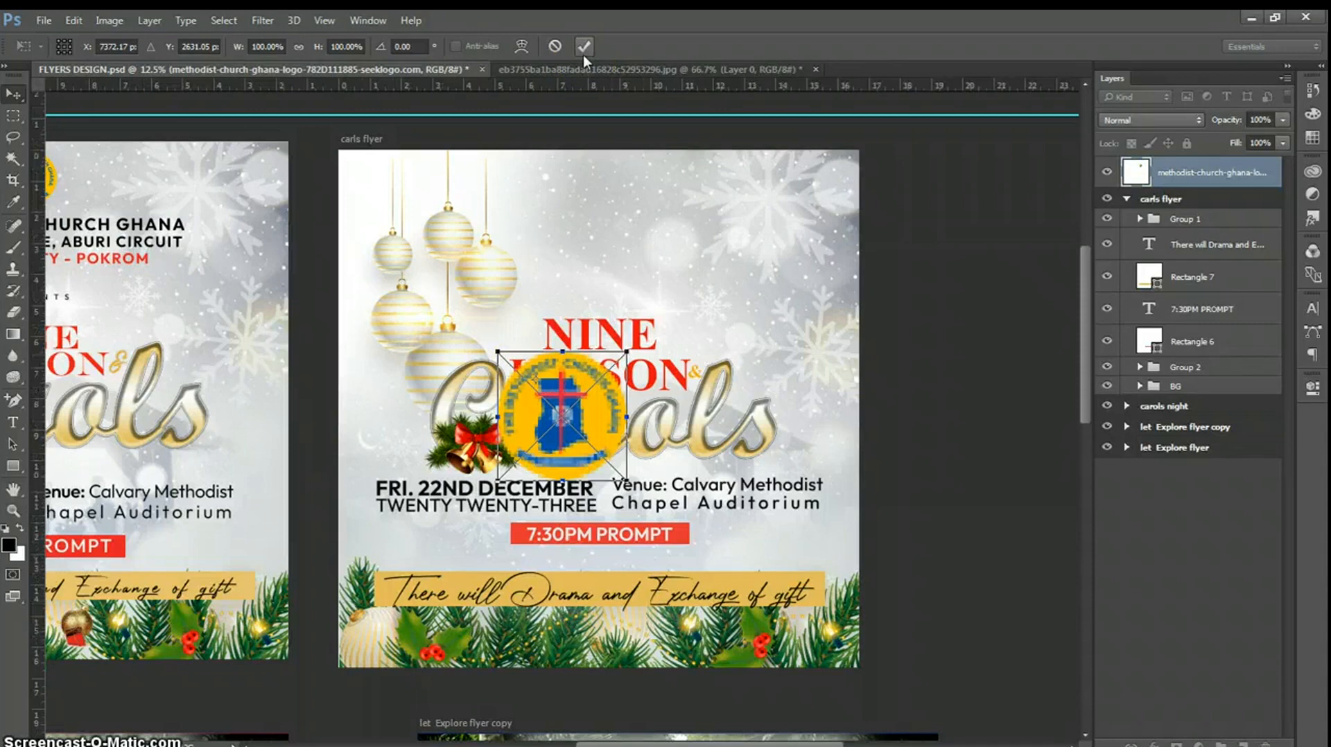
- Scale the Methodist Church logo to about 55% and move it to the flyer's top centre
left_click(497, 349)
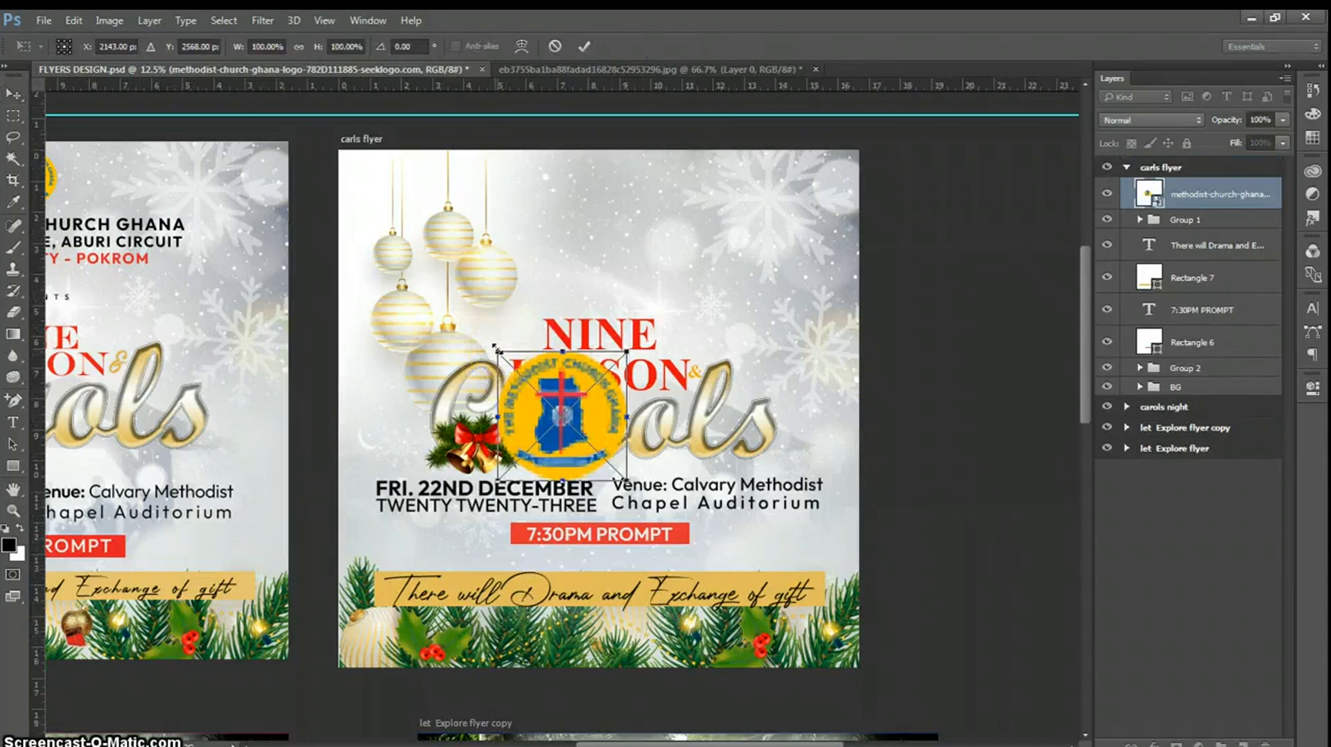
left_click_drag(497, 349, 499, 351)
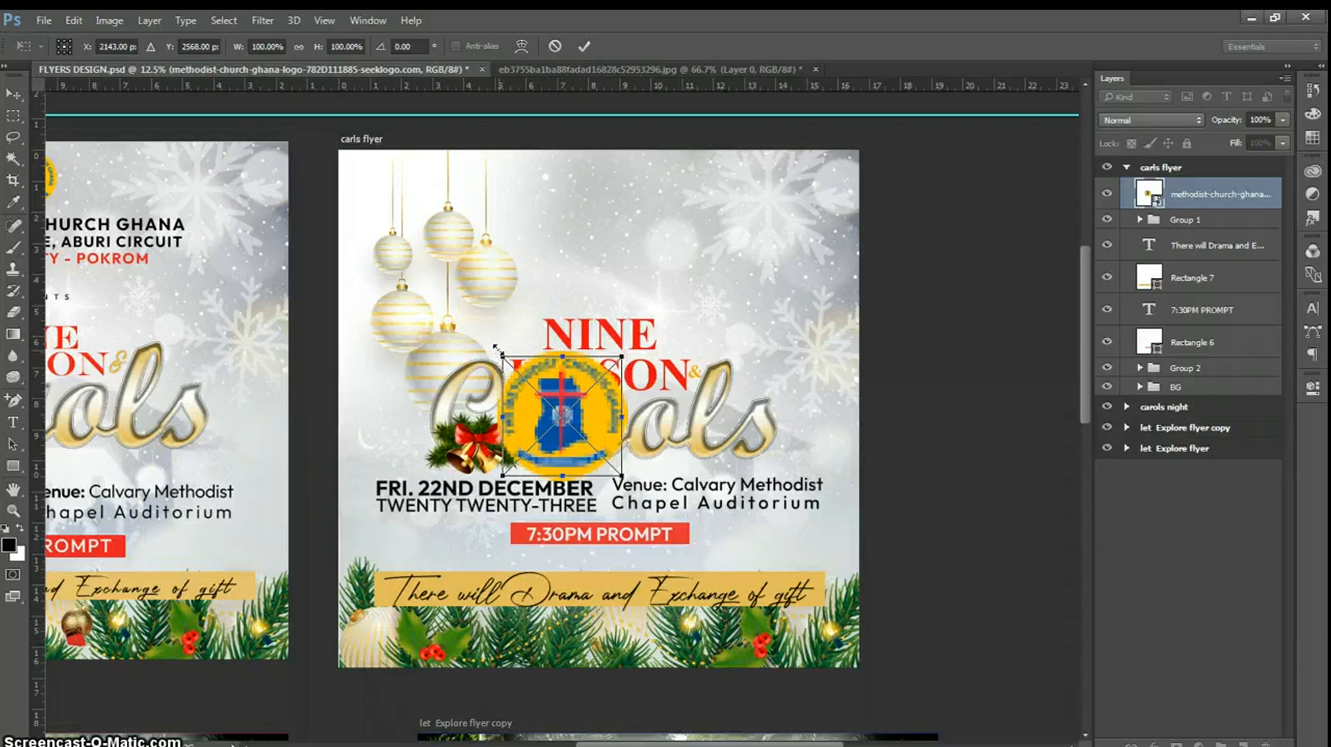
left_click_drag(497, 350, 516, 392)
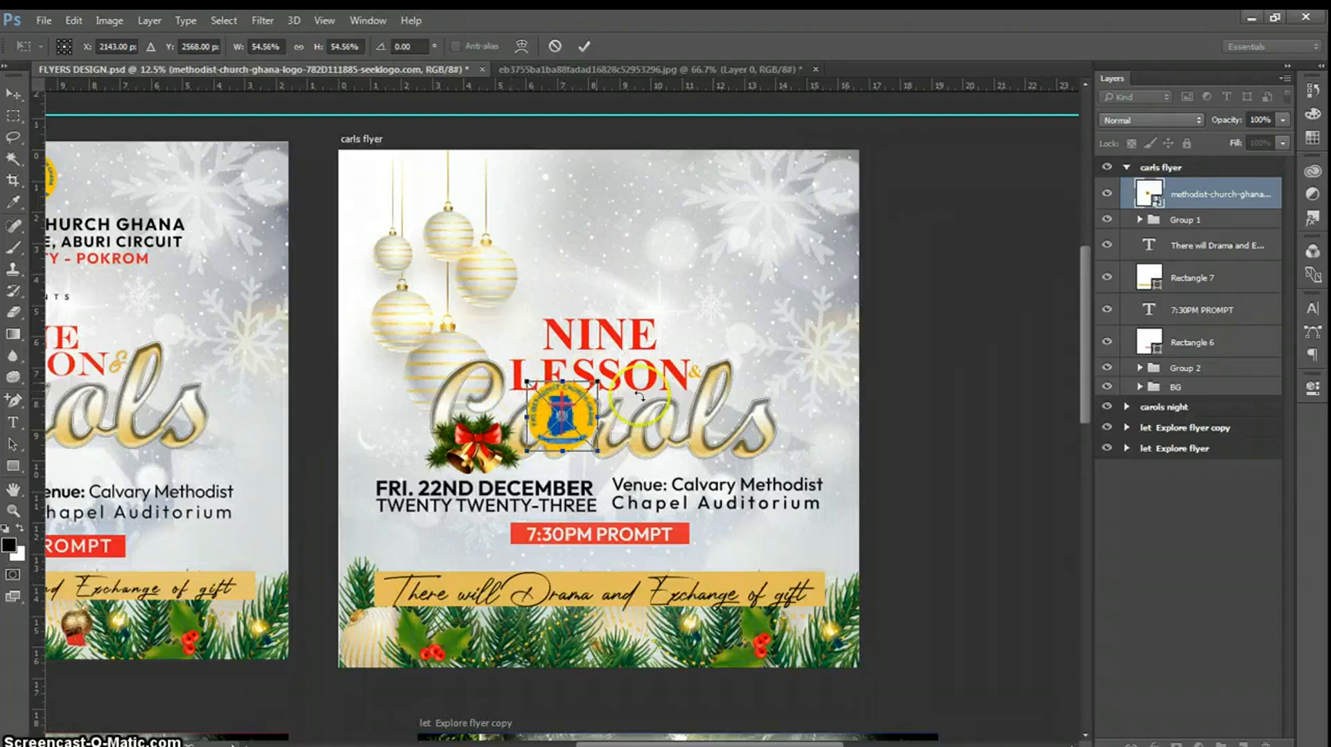
mouse_move(578, 430)
left_mouse_down()
mouse_move(572, 296)
mouse_move(605, 241)
mouse_move(605, 202)
left_mouse_up()
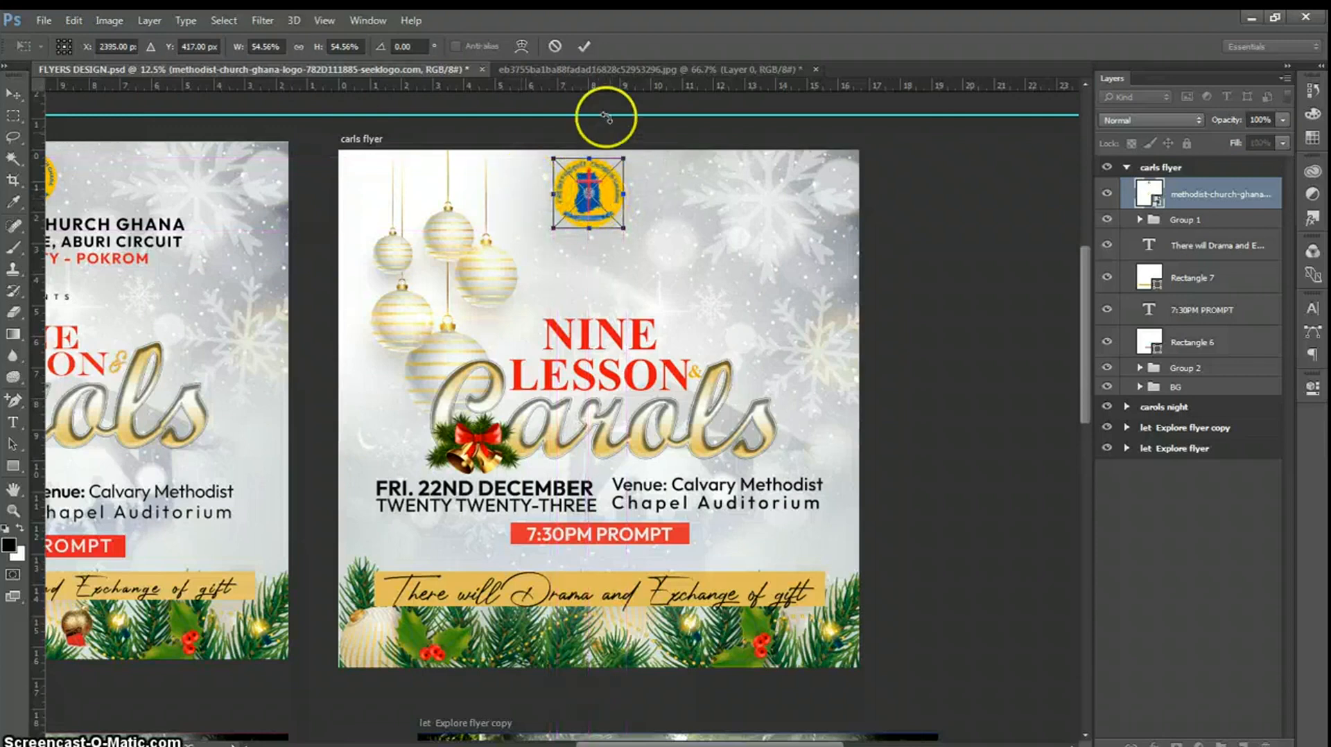
left_click(588, 48)
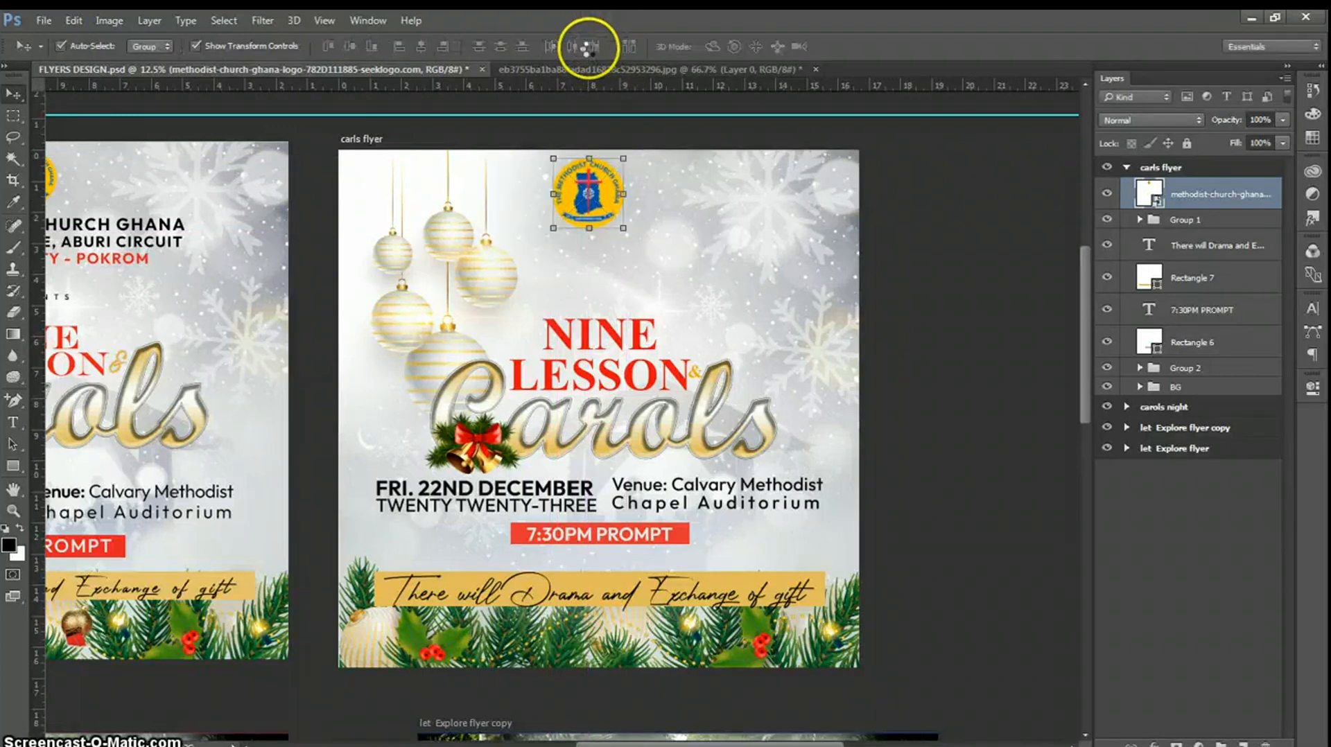
left_click(1190, 566)
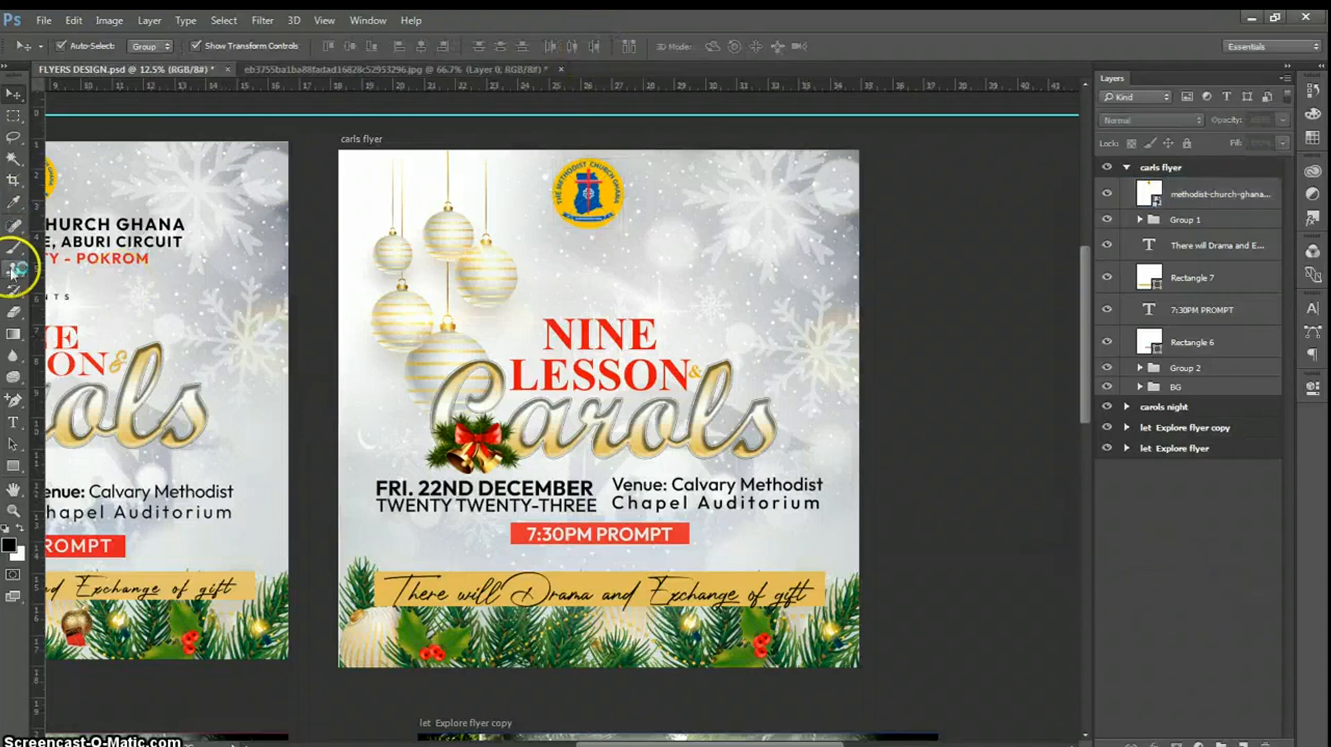
- Start a black text layer below the church logo with the line "THE METHODIST CHURCH GHANA"
left_click(13, 423)
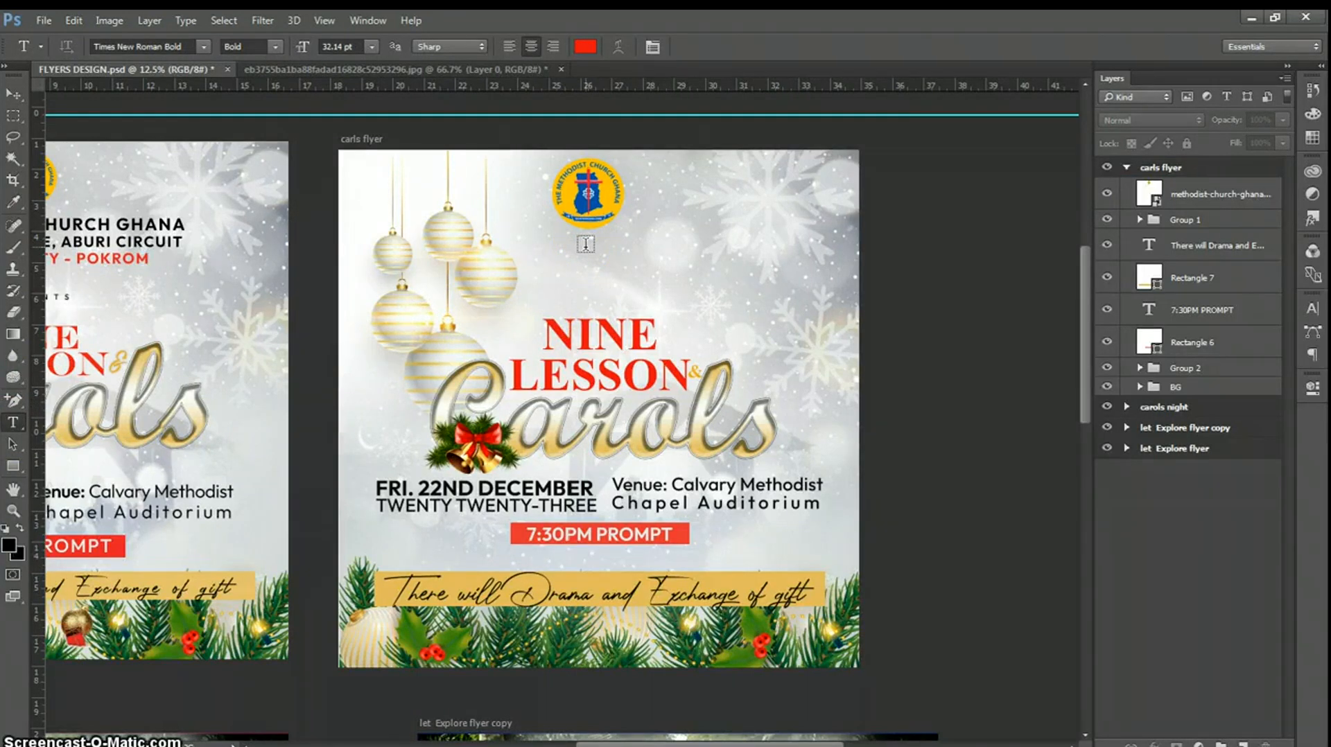
key("x")
key("x")
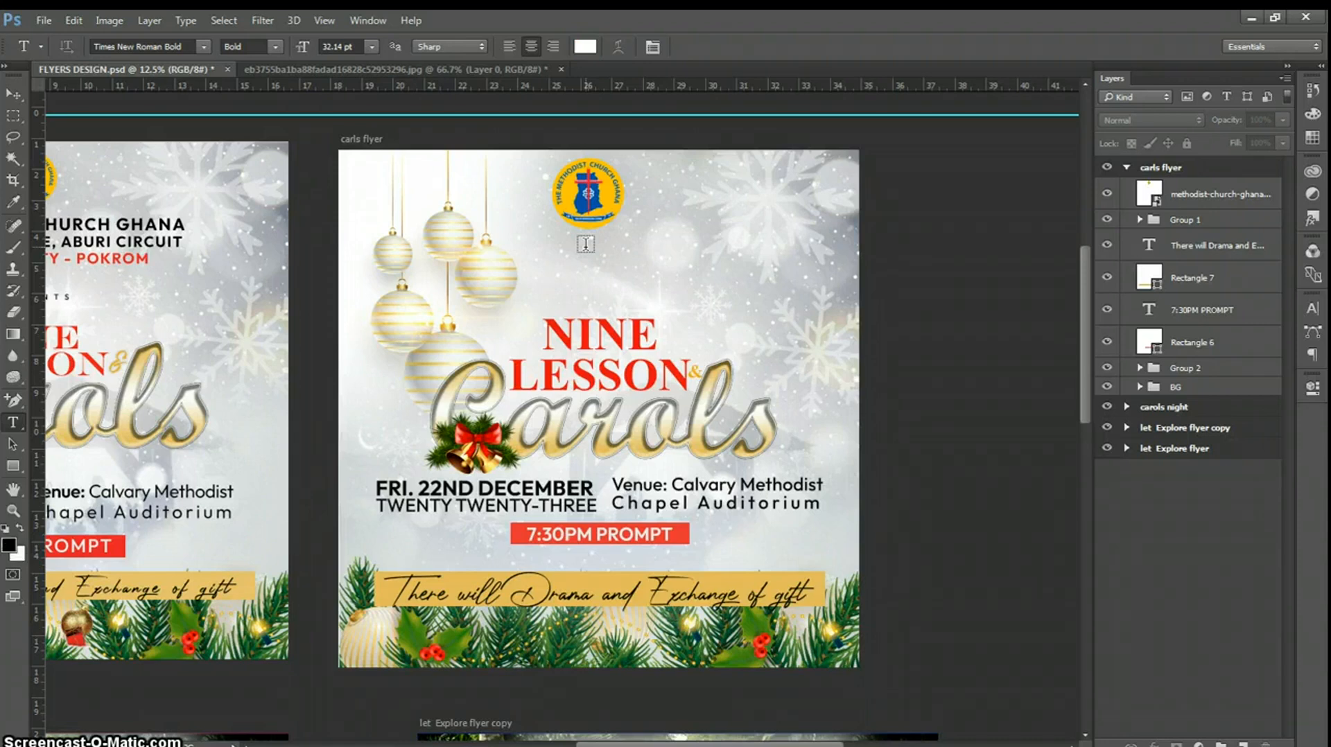
left_click(595, 244)
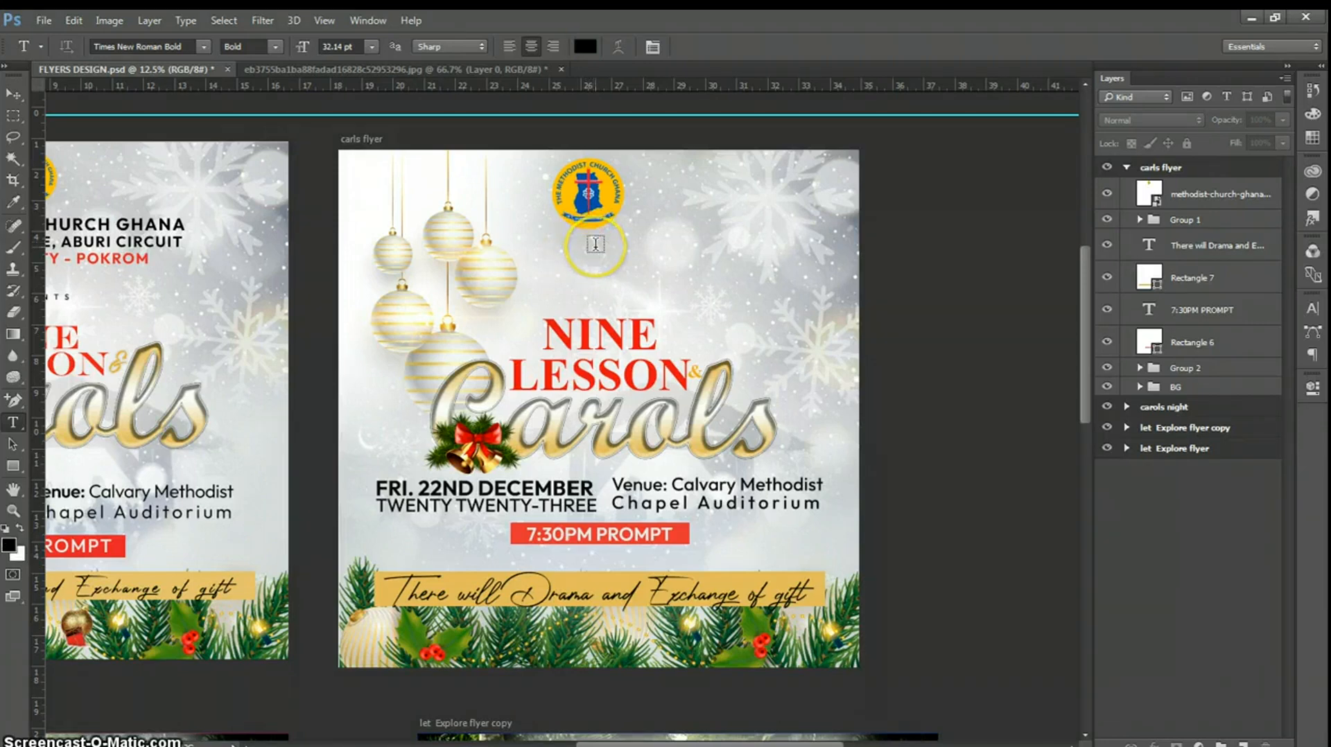
left_click(317, 190)
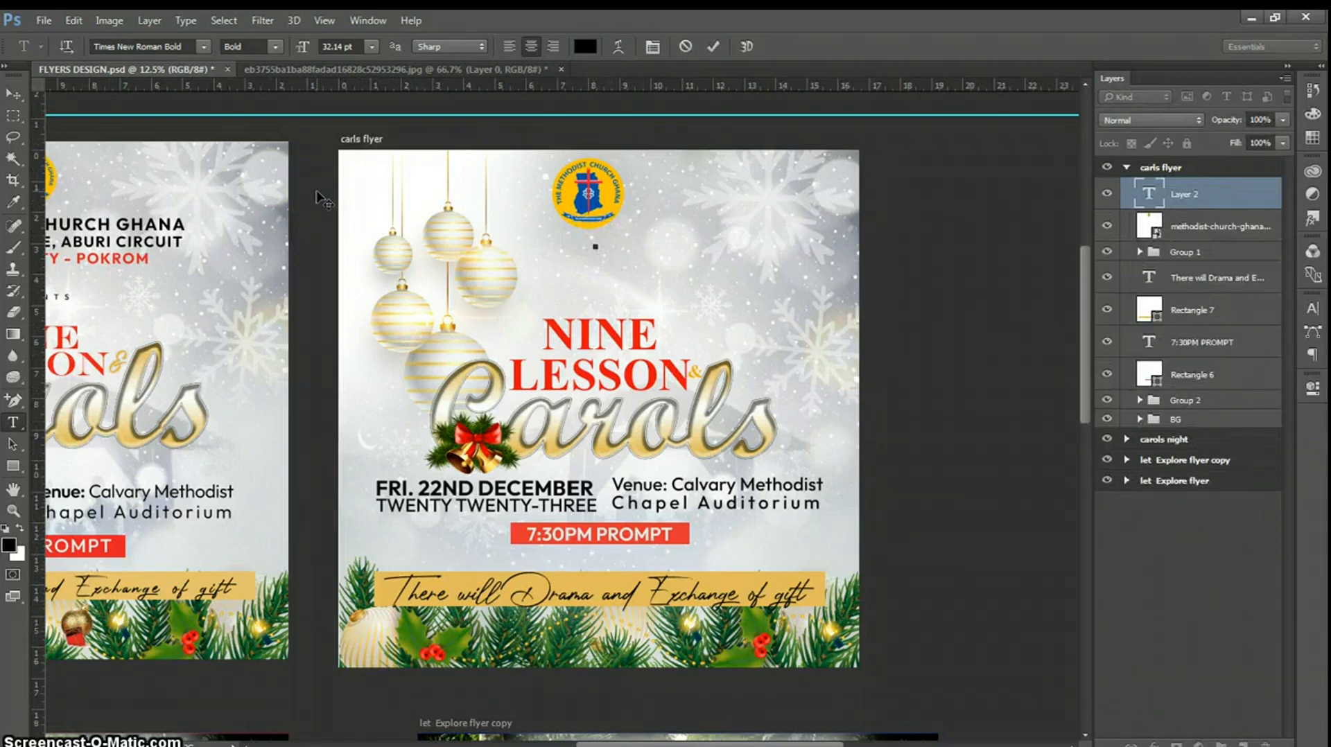
type("THE METHO")
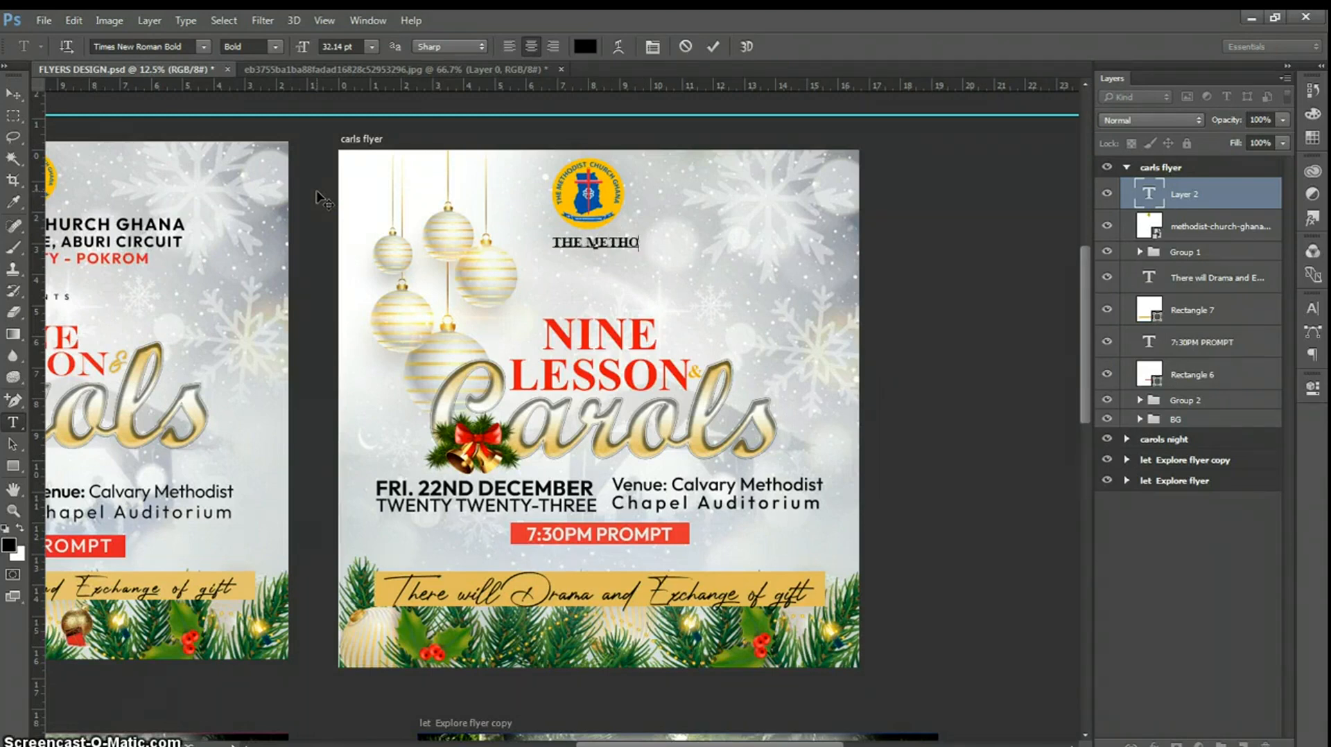
type("D")
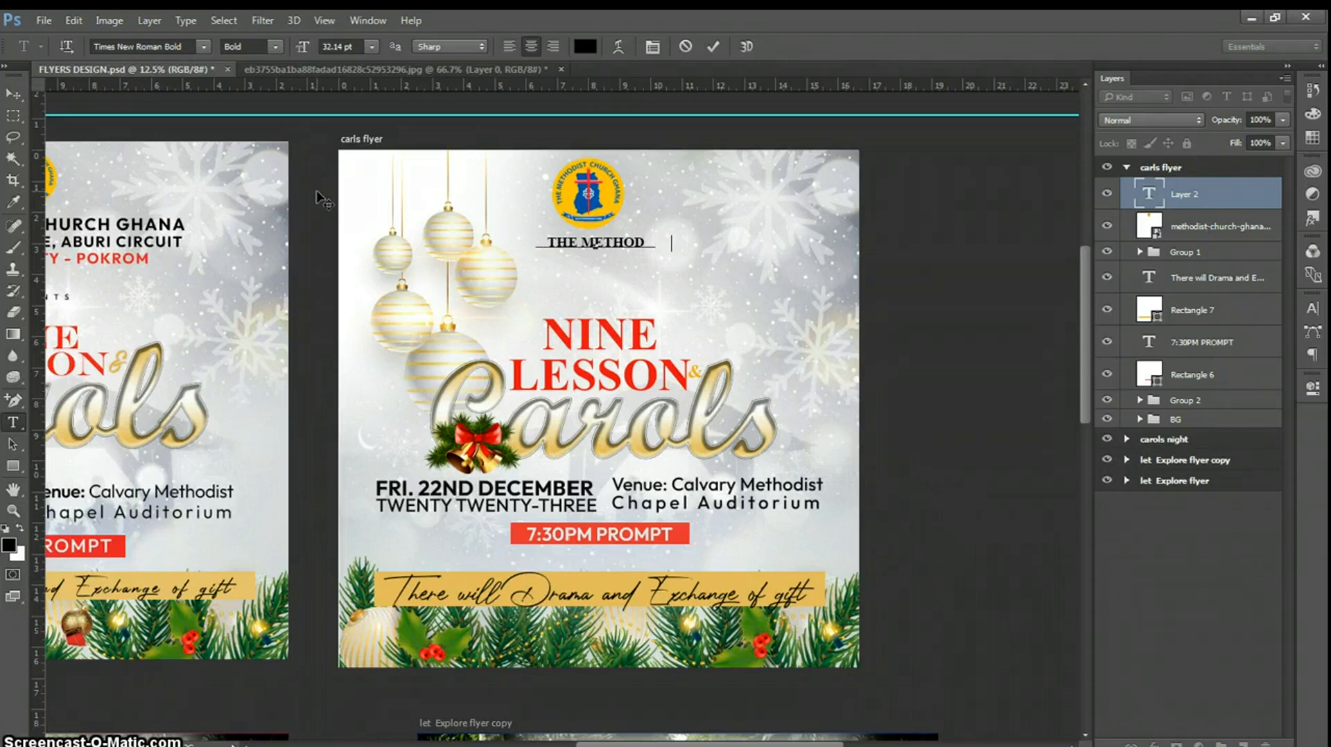
type("IST CHURCH")
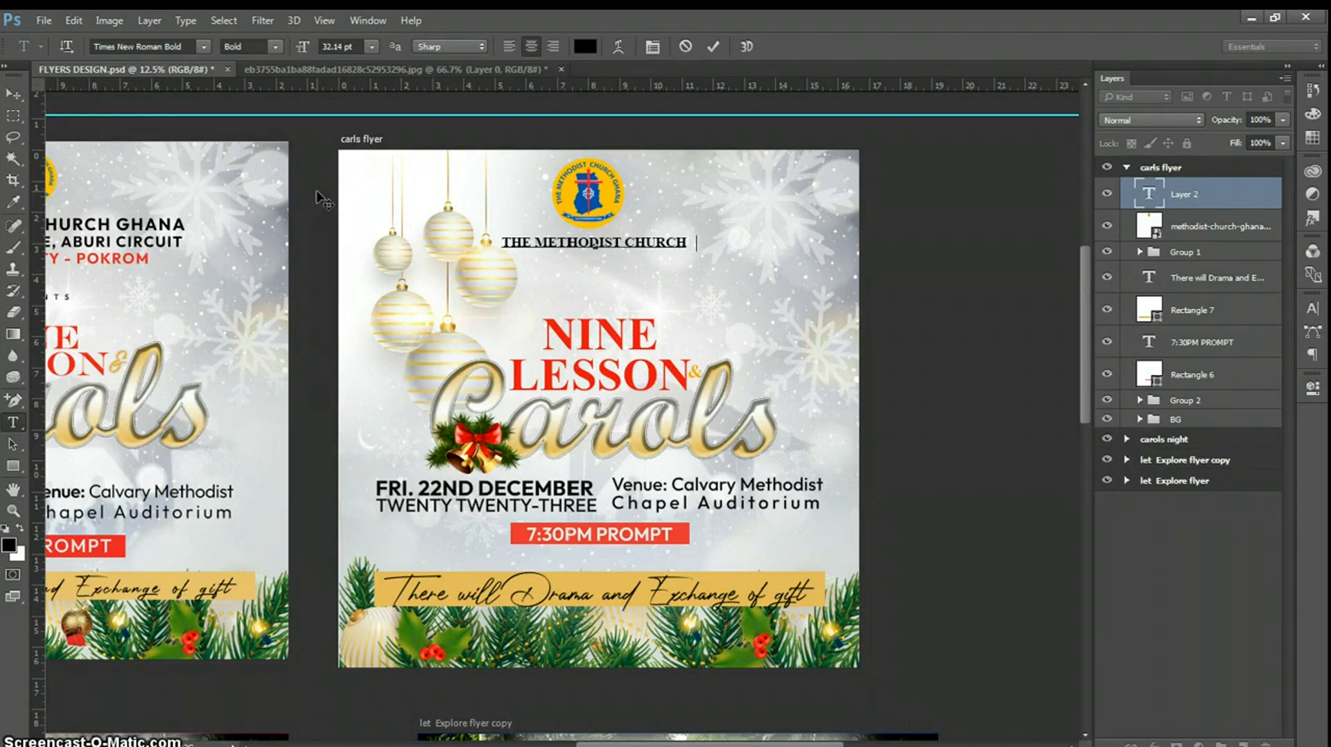
type("  GHANA")
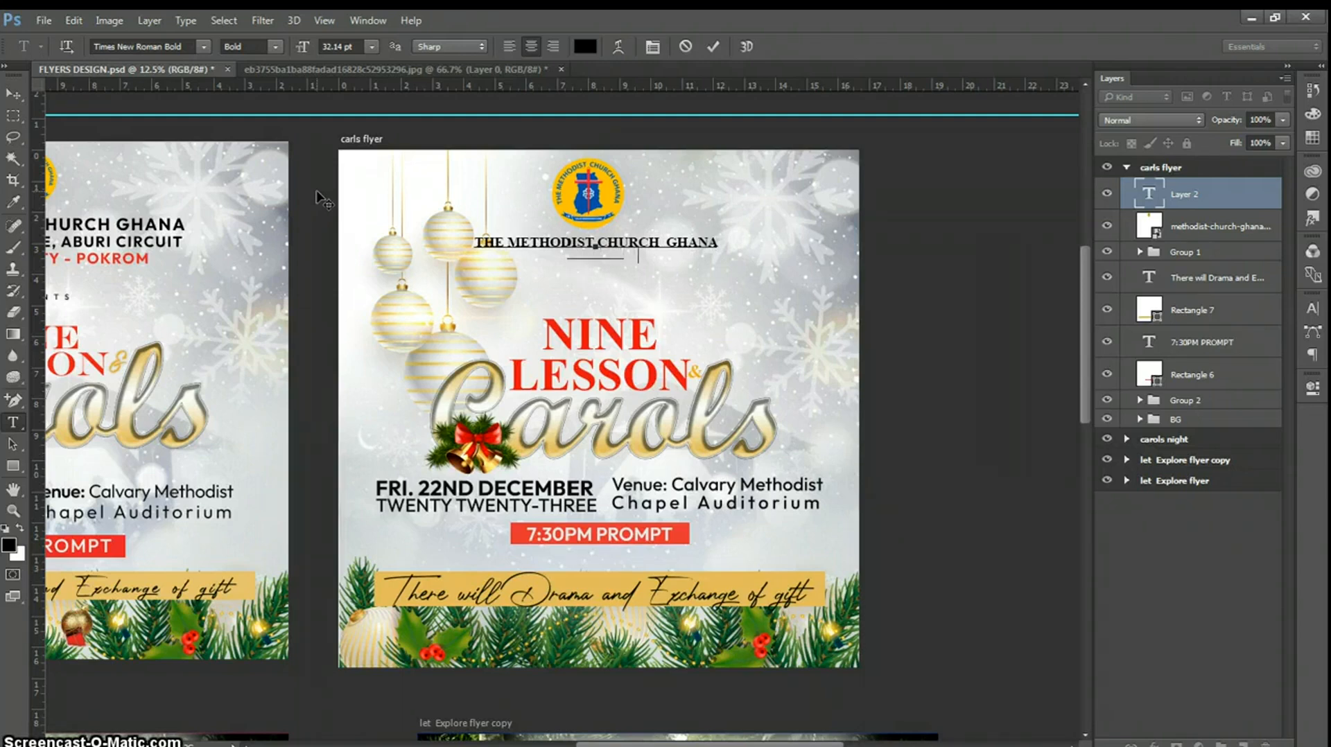
- Add the second heading line "KOFORIDUA DIOCESE, ABURI CIRCUIT" to the church heading text
type("KOFORIDUA")
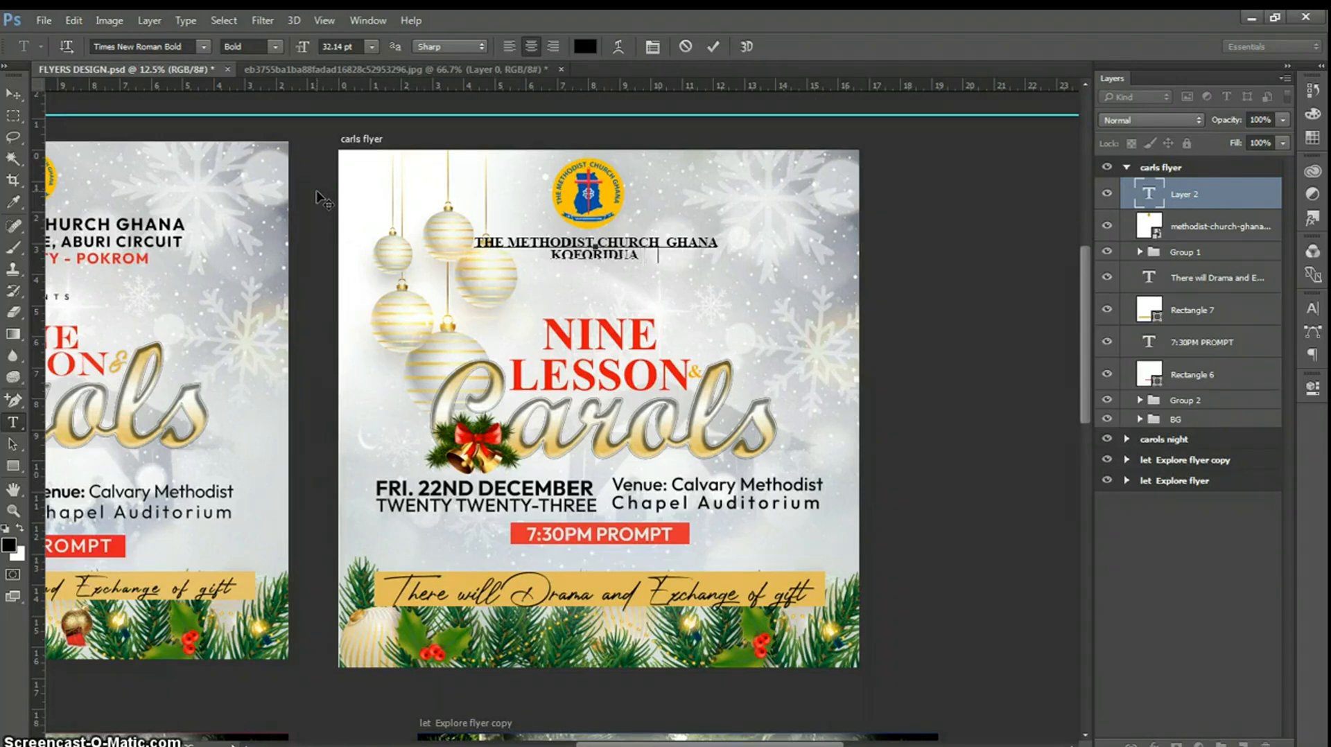
type(" DIOCESE")
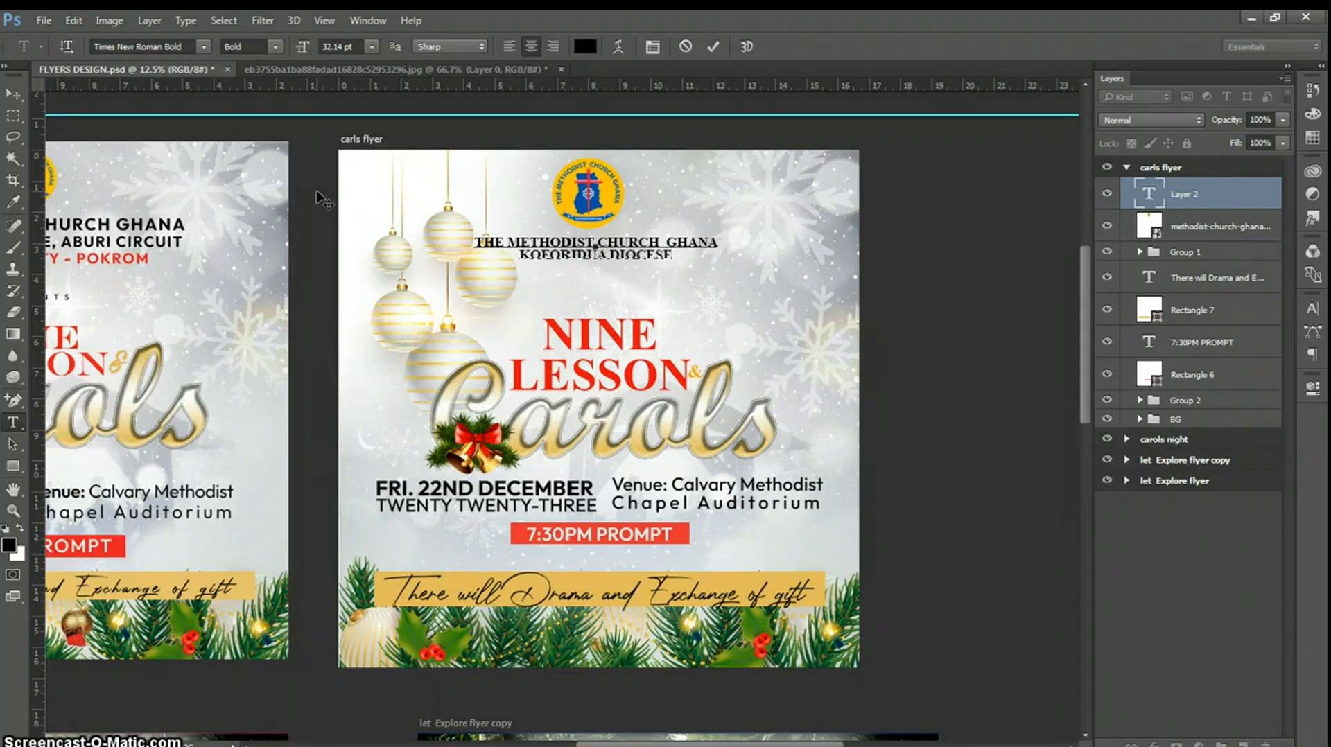
type(",")
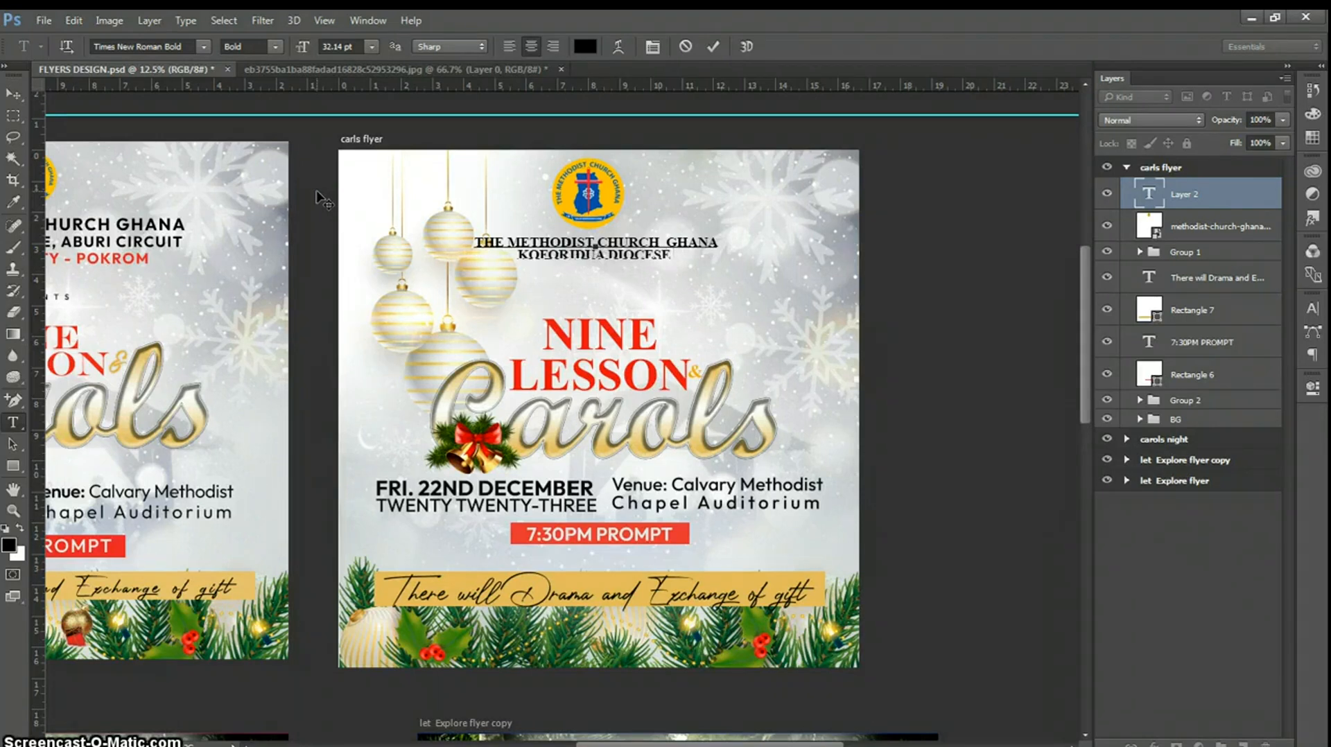
type(",")
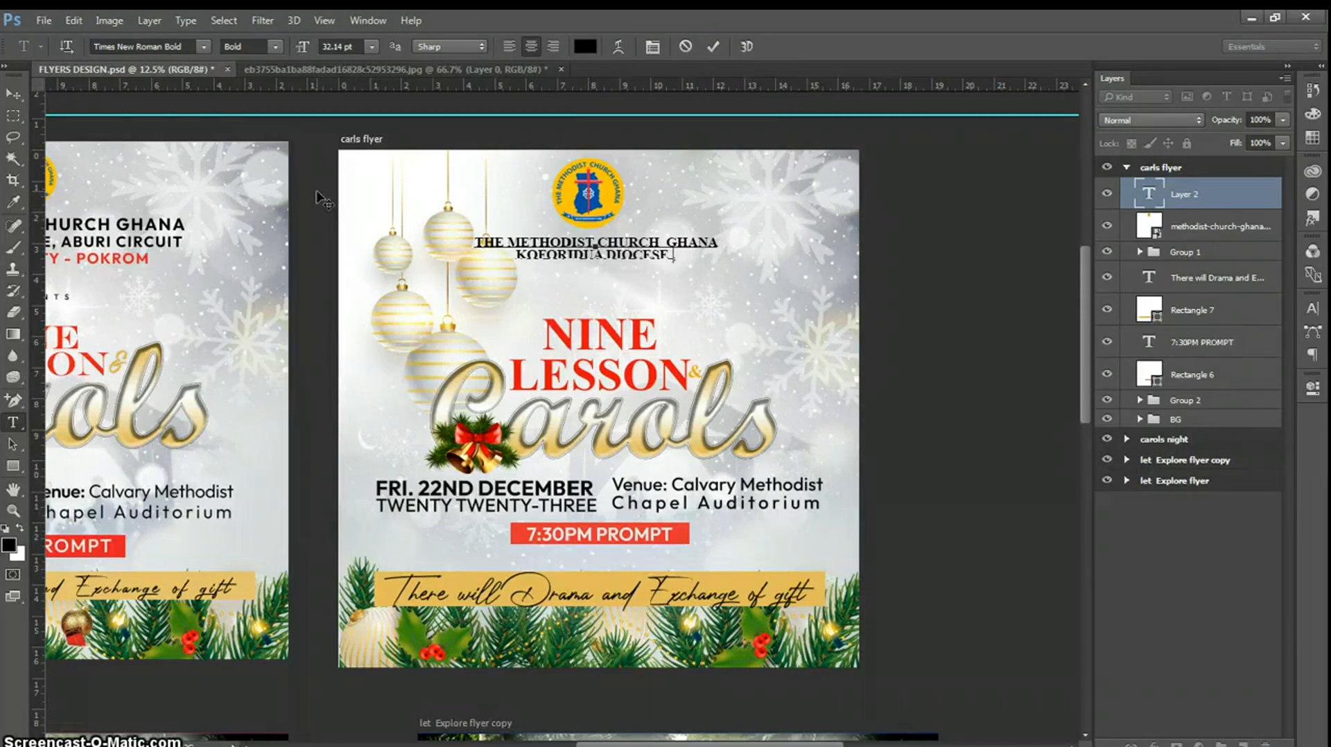
key("BackSpace")
key("BackSpace")
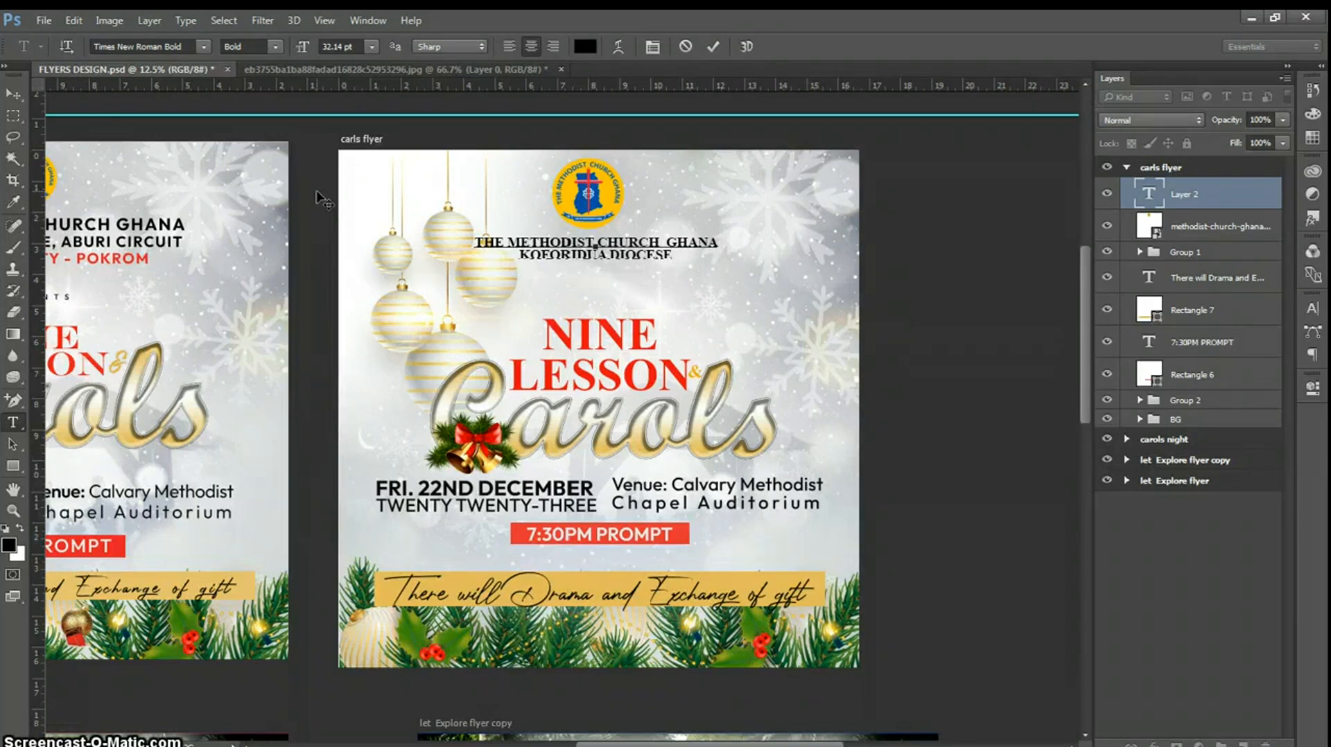
type(",")
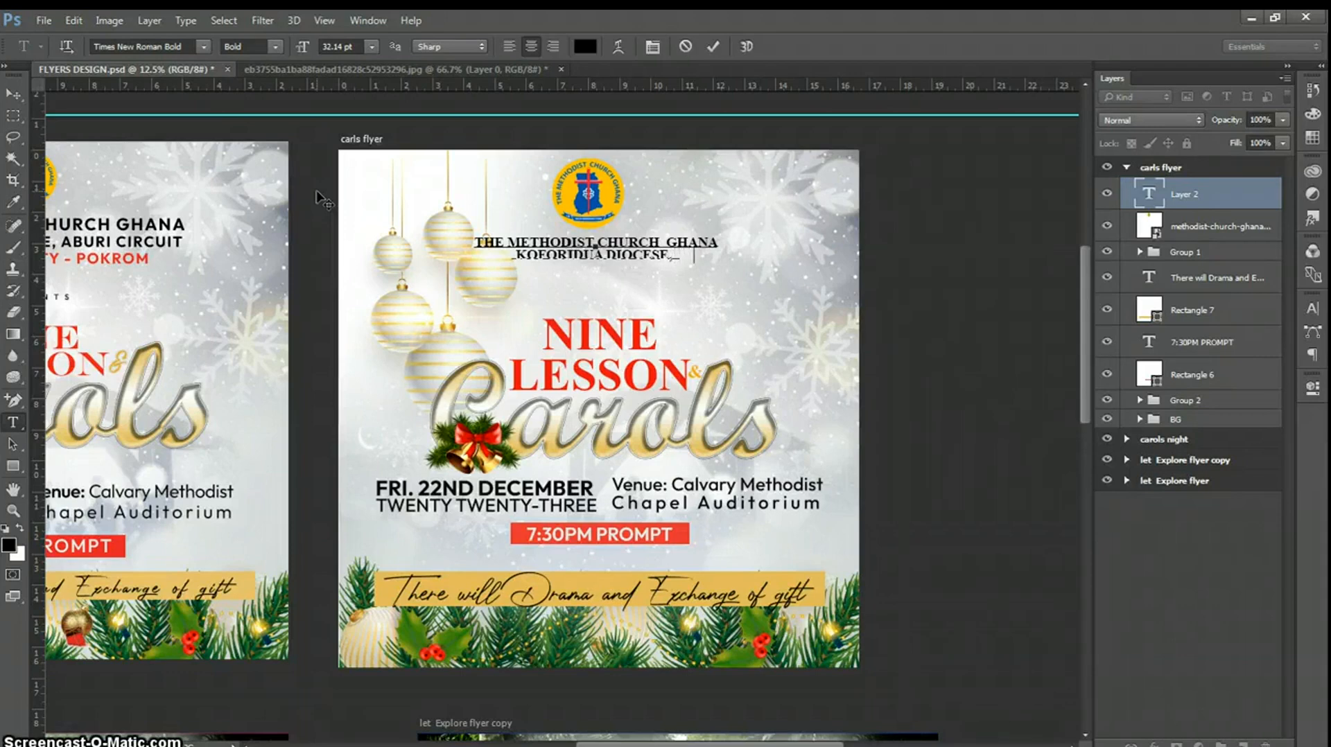
type(" ABURI")
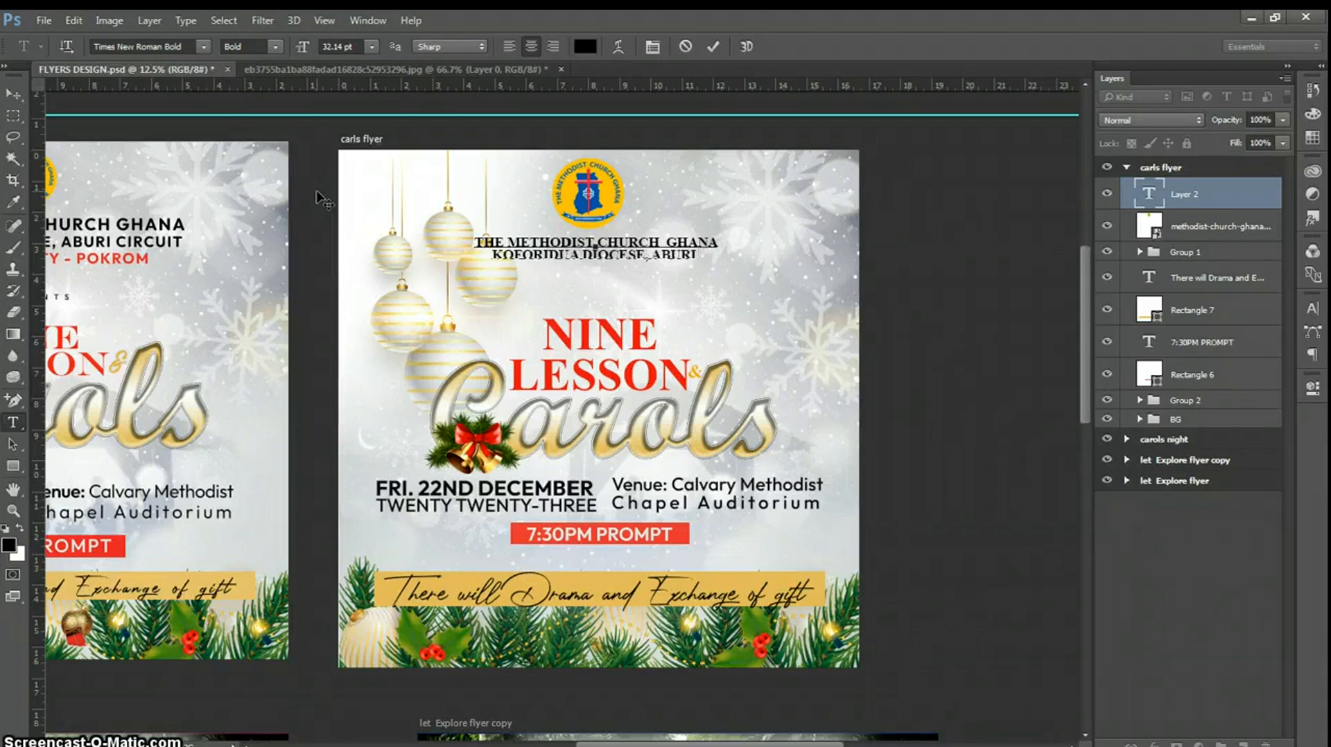
type(" CIR")
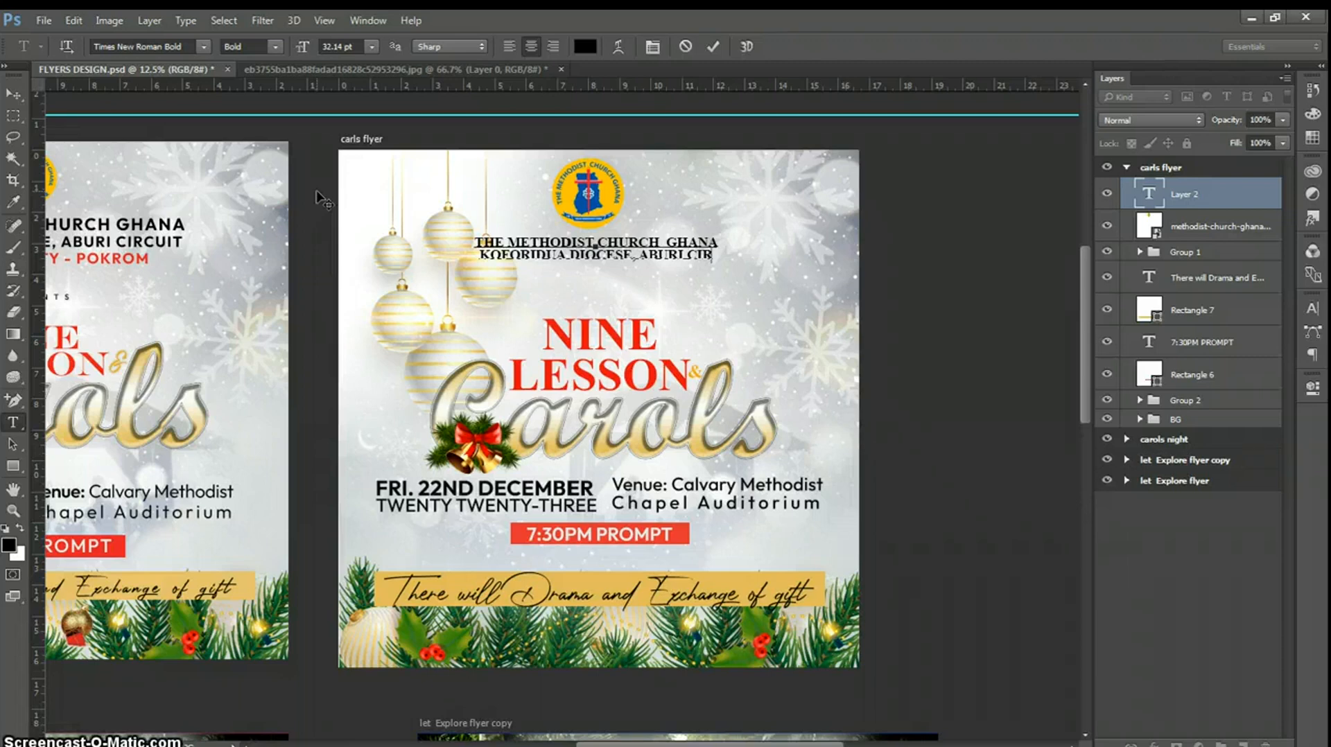
type("C")
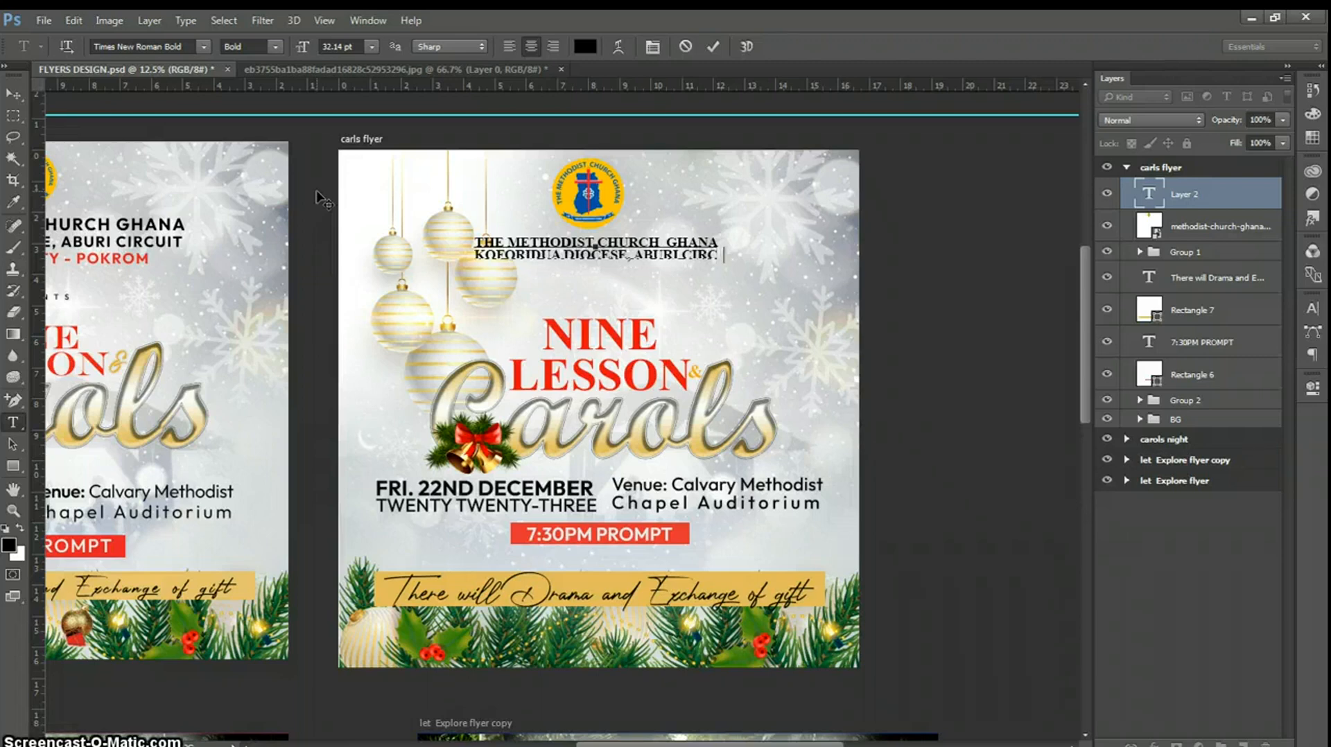
type("UIT")
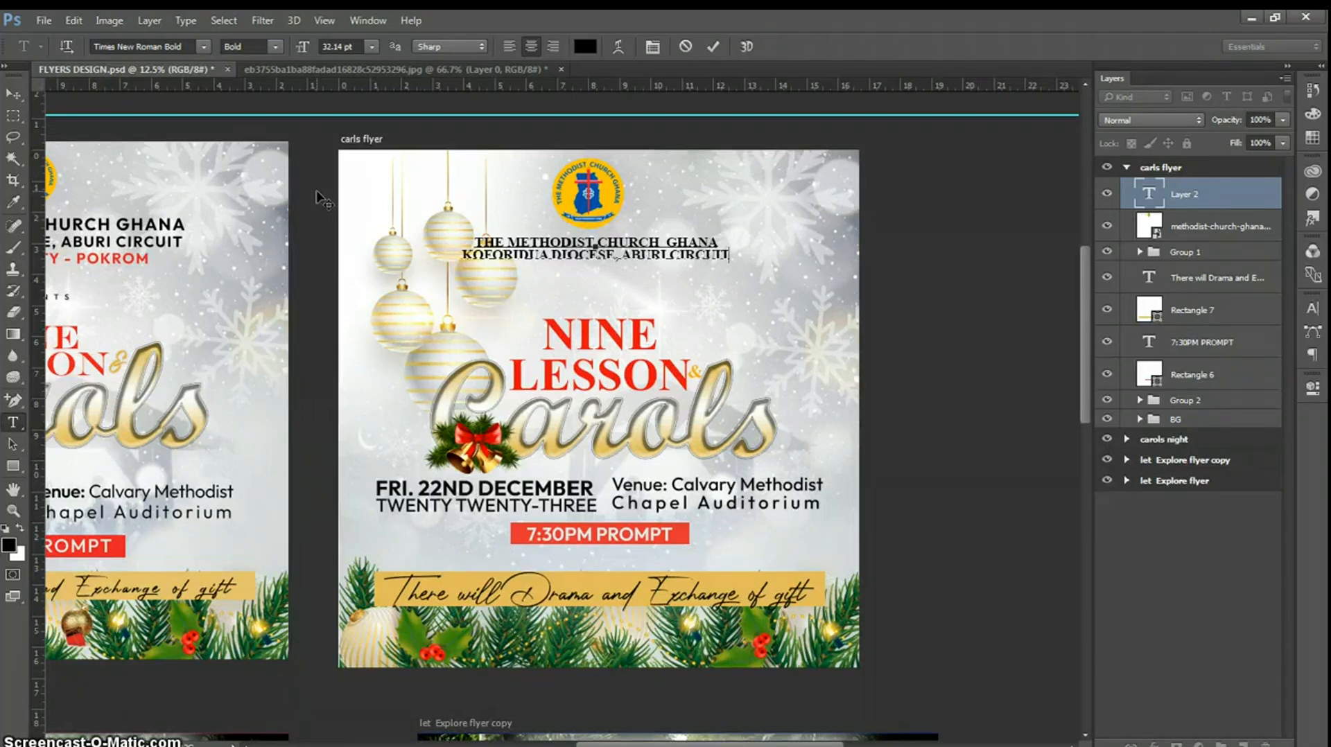
- Add the third heading line "CALVARY SOCIETY - POKROM" to the church heading text
key("Return")
type("CALVARY")
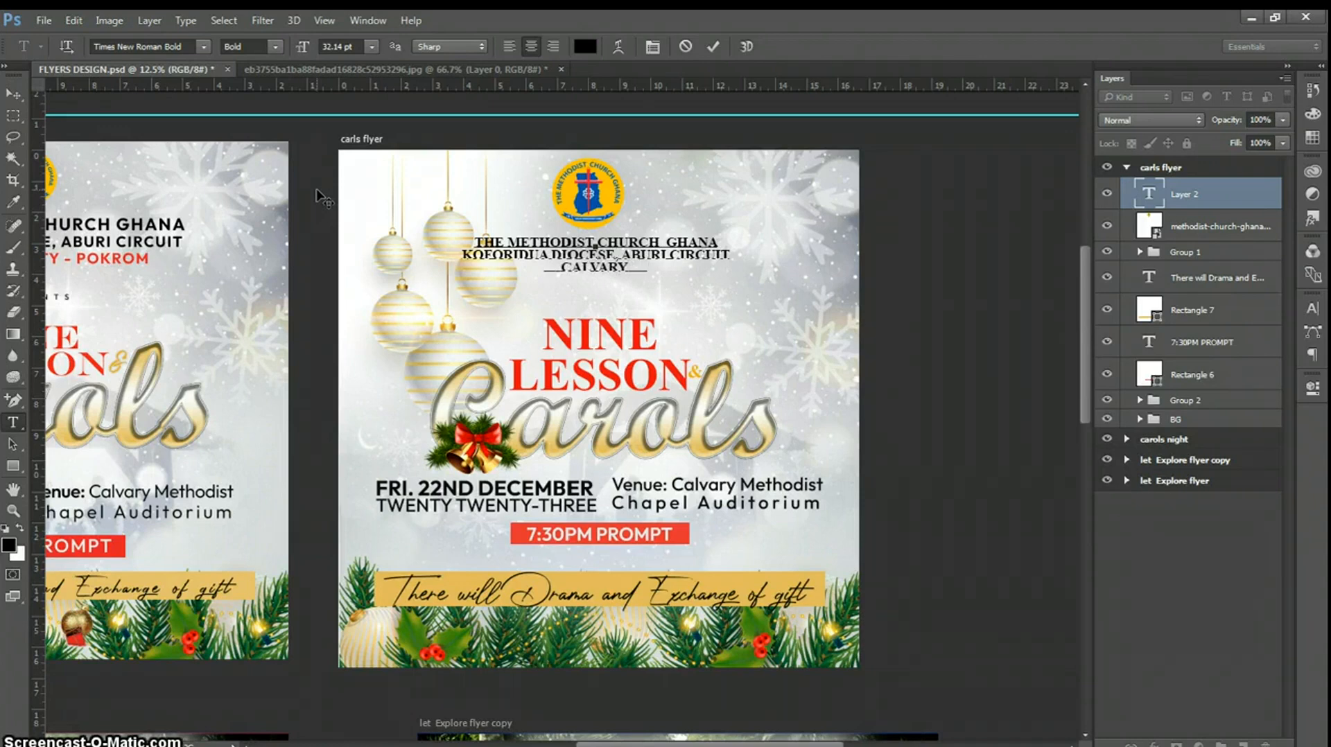
type(" SOCIETY")
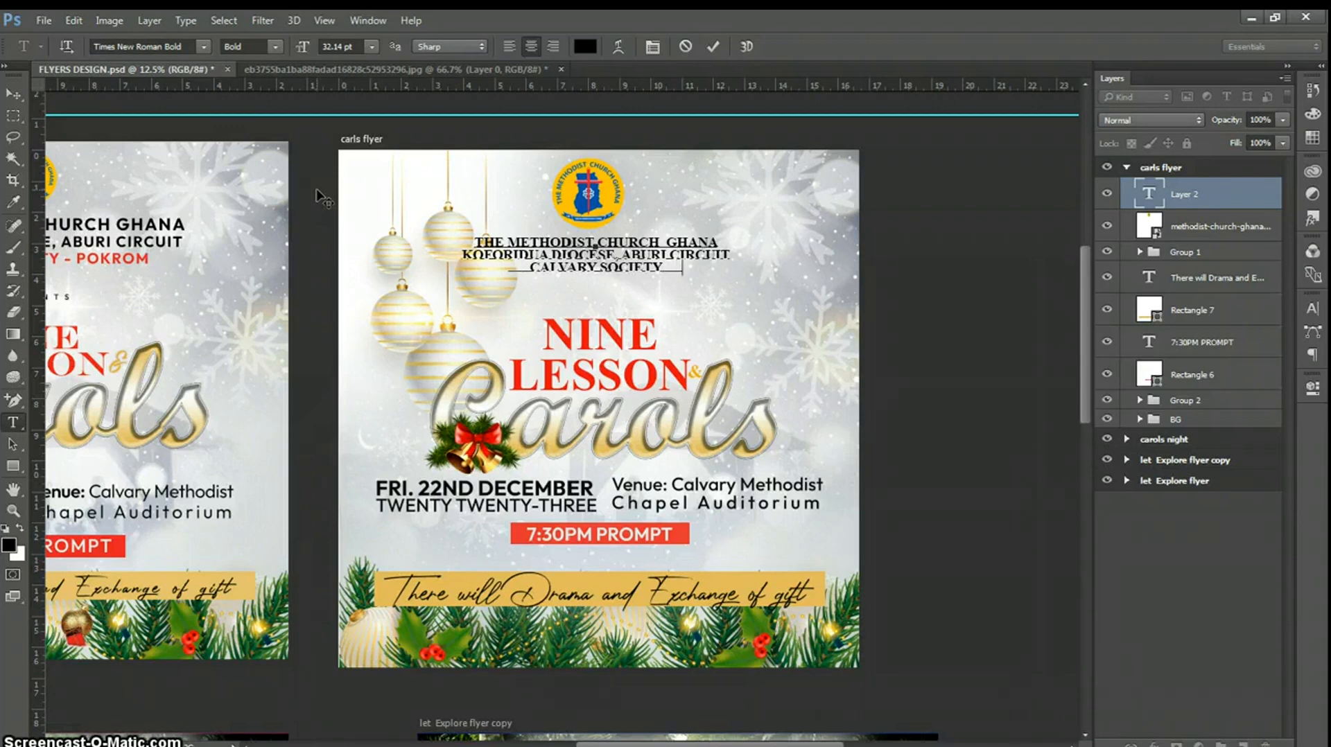
type(" - POKROM")
- Change the font of all three church heading lines to Outfit Bold
key("ctrl+a")
left_click(771, 20)
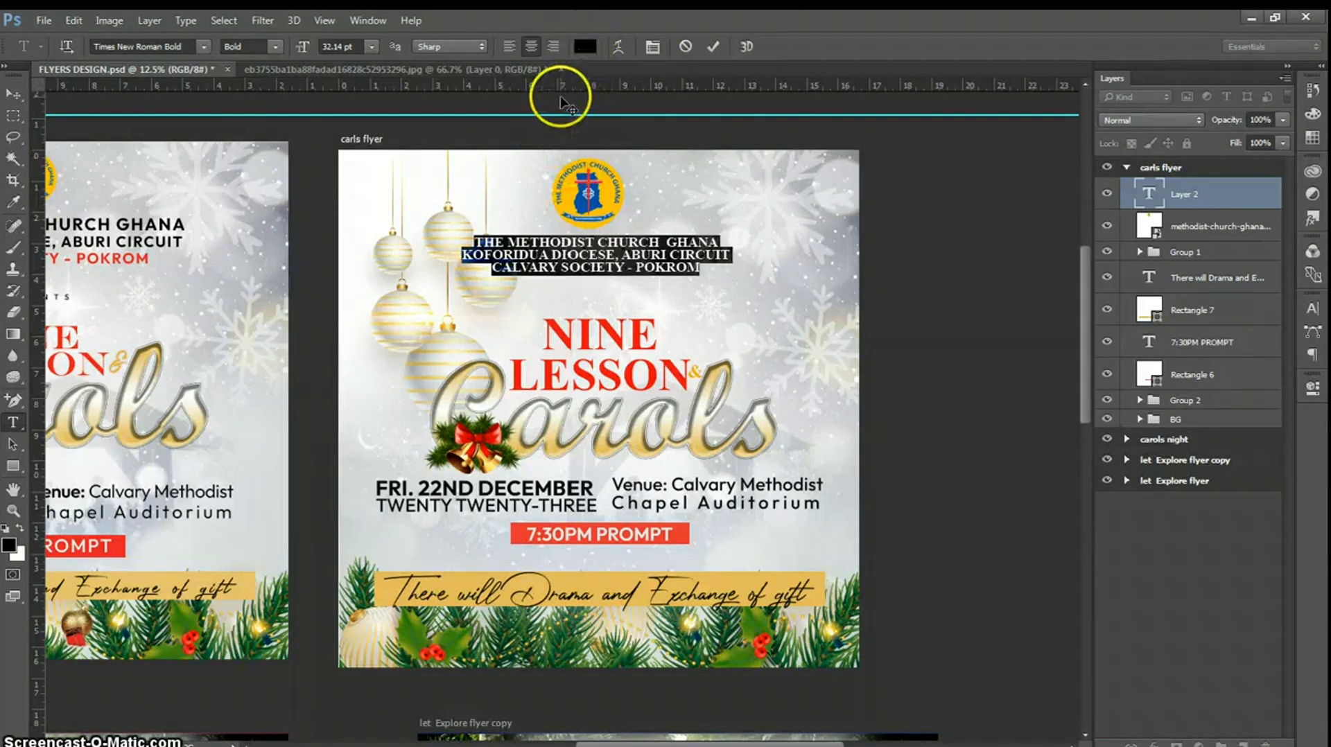
left_click(186, 46)
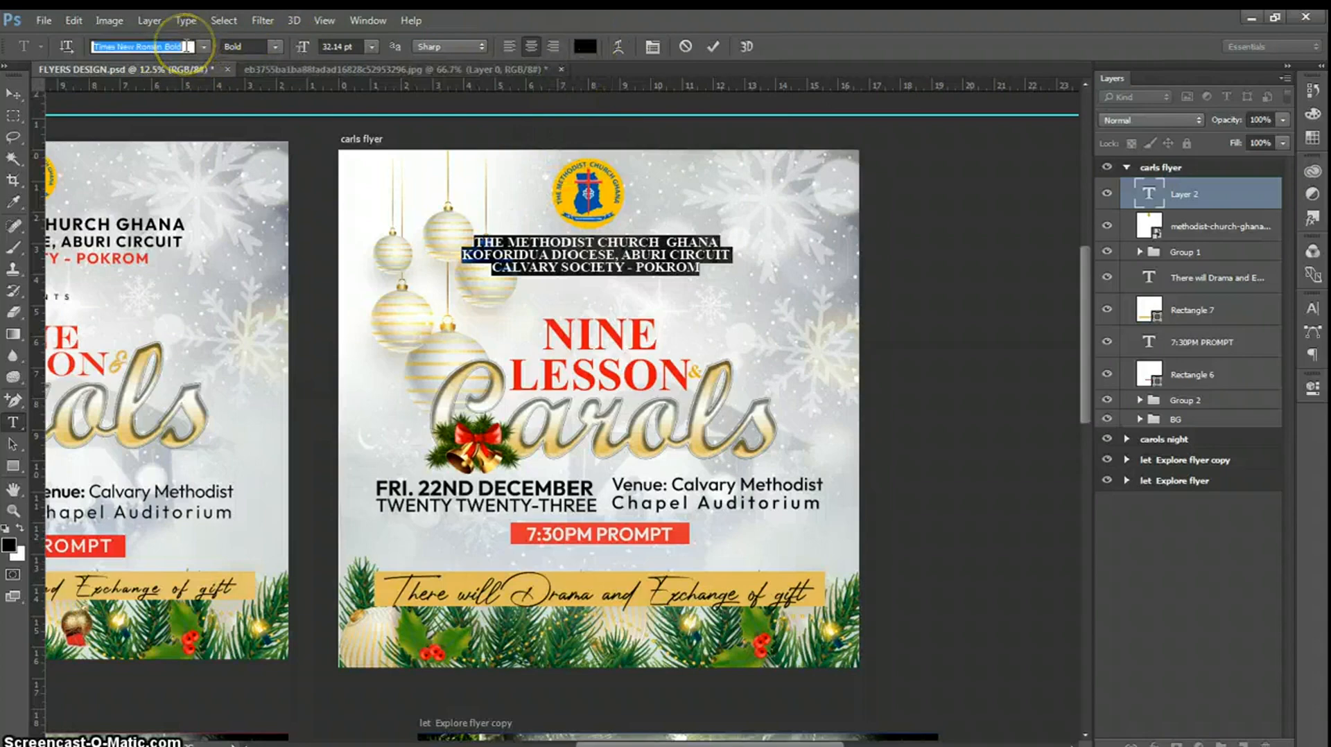
type("OUTFI")
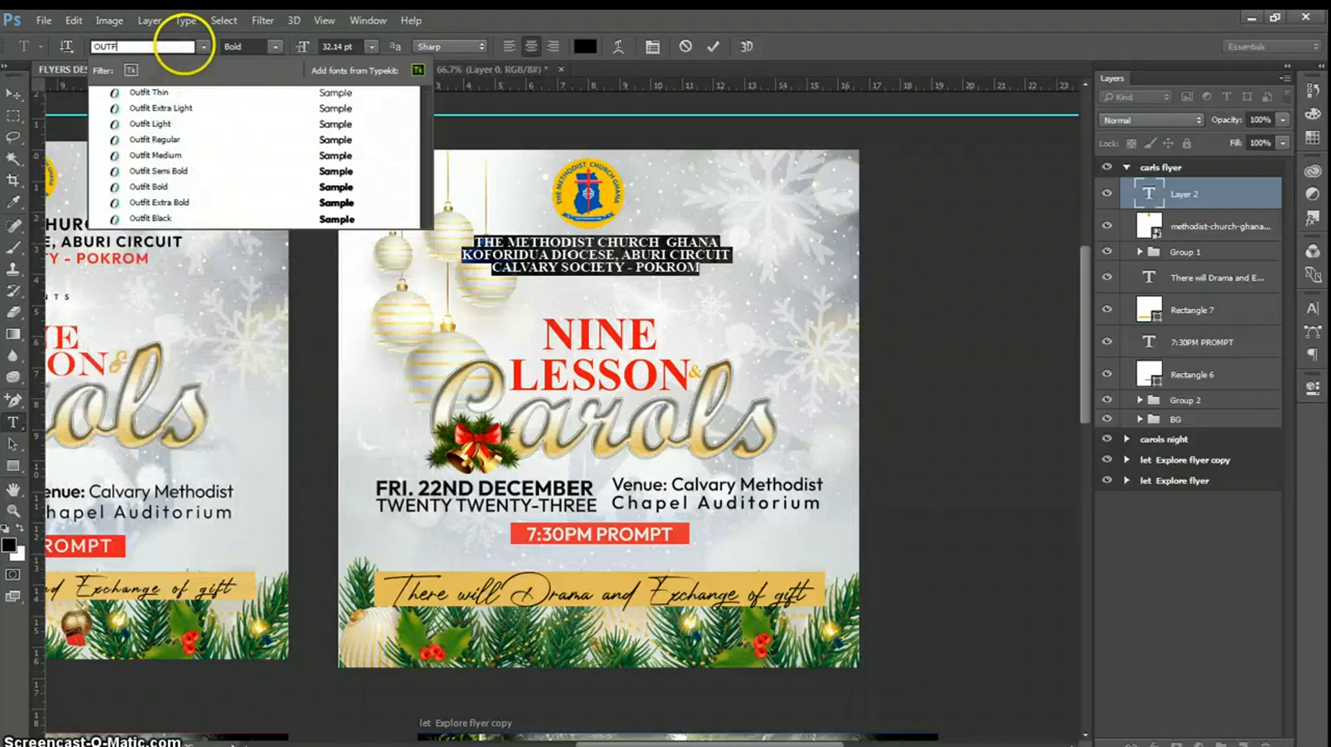
left_click(158, 188)
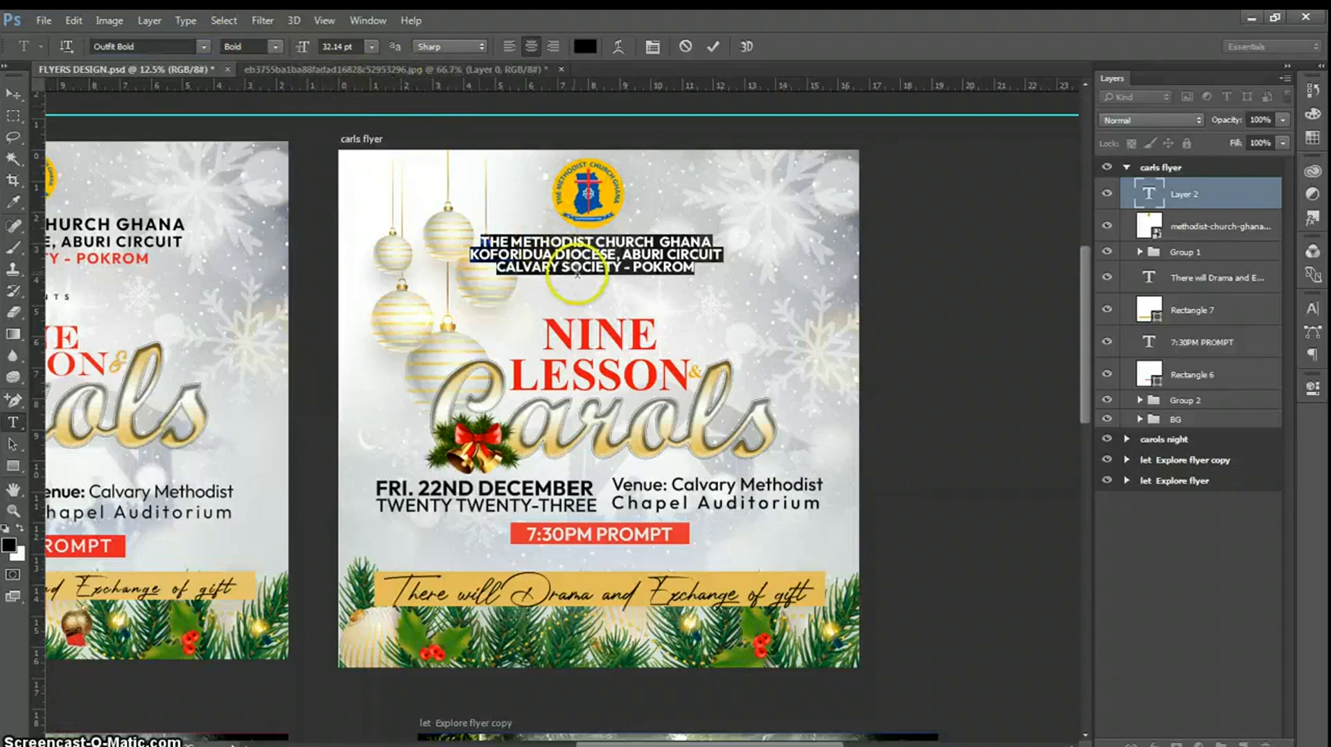
- Set the font size of the "THE METHODIST CHURCH GHANA" line to 36 pt
left_click_drag(719, 241, 480, 243)
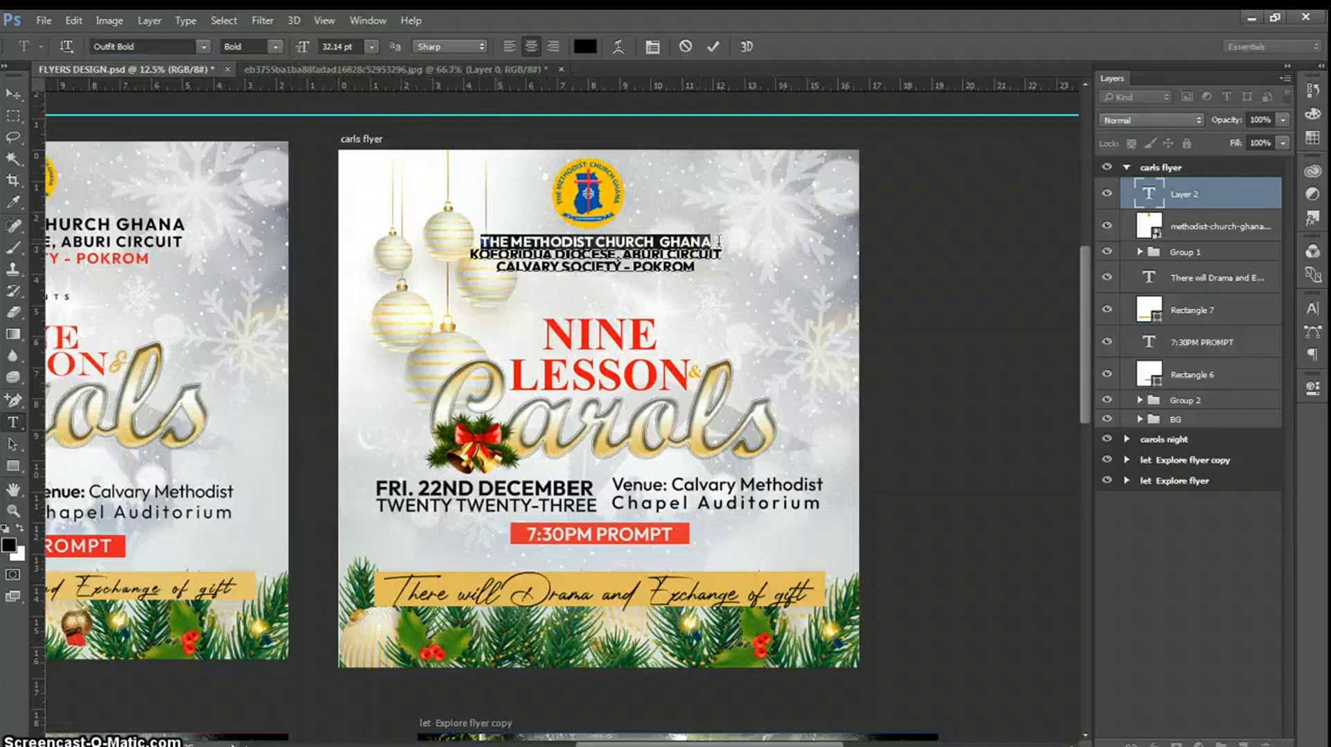
left_click(347, 47)
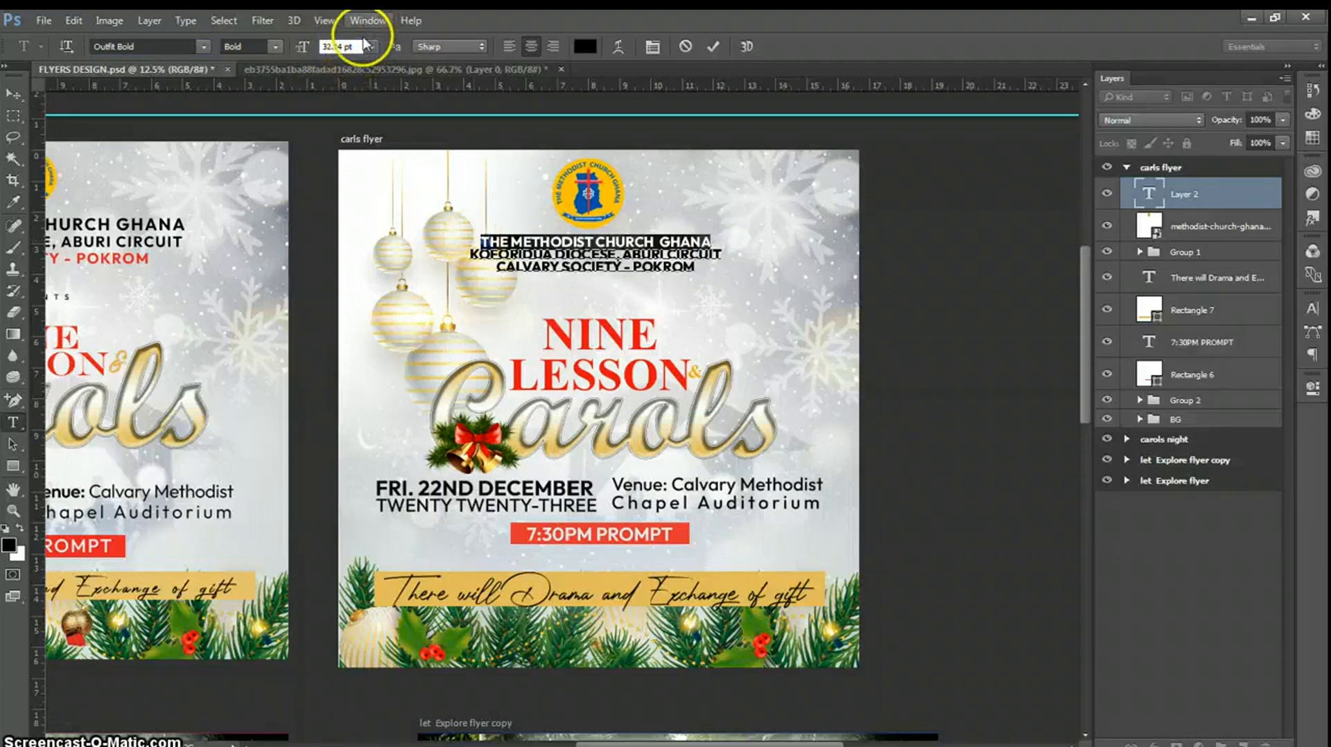
type("35")
key("Return")
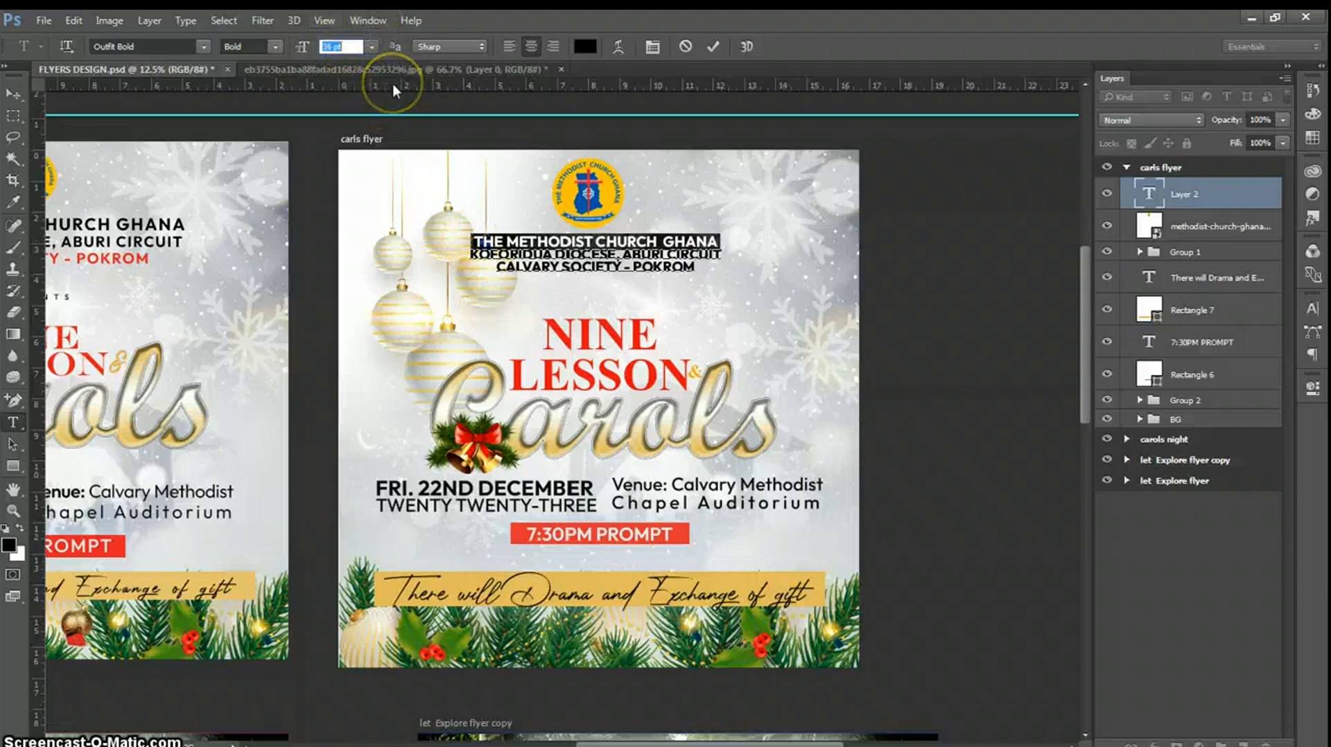
key("Up")
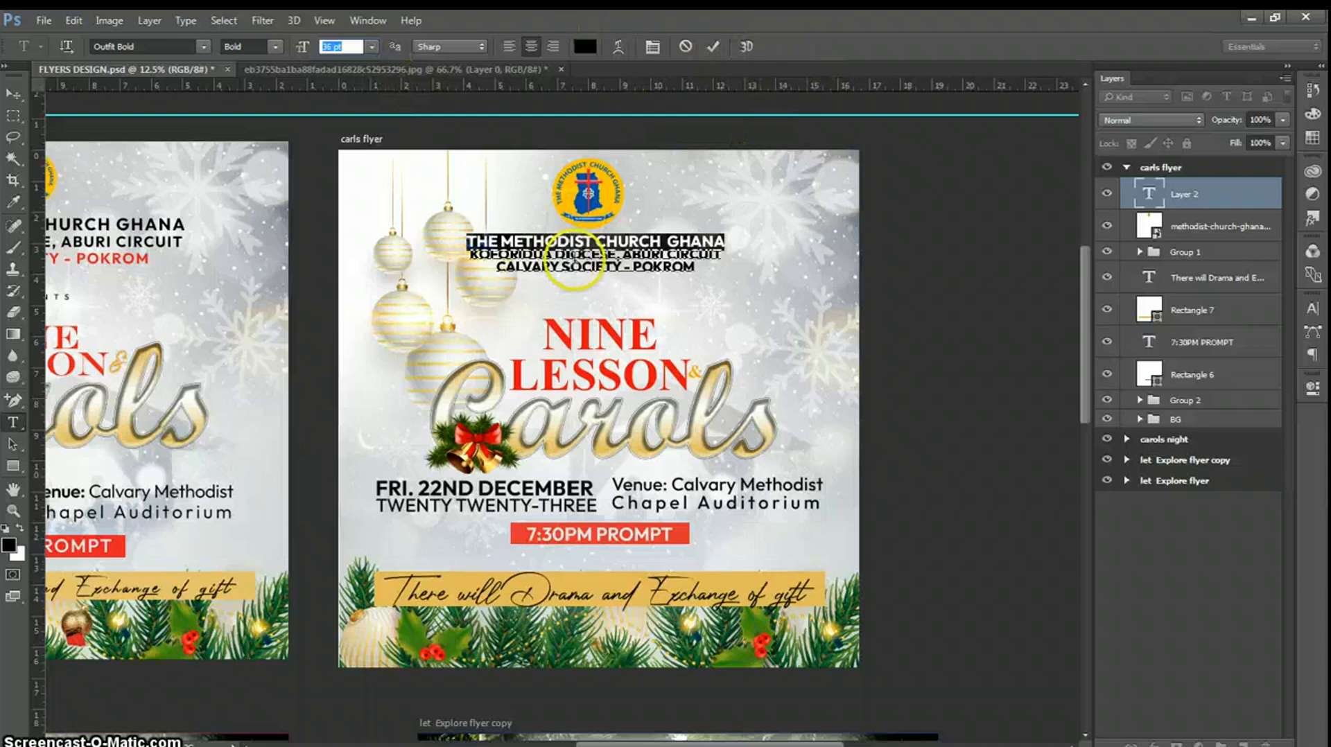
- Colour the "CALVARY SOCIETY - POKROM" line red #e83232, sampled from the "7:30PM PROMPT" rectangle, and commit the heading text
left_click(569, 266)
left_click(494, 268)
key("shift+Right")
key("shift+Right")
key("shift+Right")
key("shift+Right")
key("shift+Right")
key("shift+Right")
key("shift+Right")
key("shift+Right")
key("shift+Right")
key("shift+Right")
key("shift+Right")
key("shift+Right")
key("shift+Right")
key("shift+Right")
key("shift+Right")
key("shift+Right")
key("shift+Right")
key("shift+Right")
key("shift+Right")
key("shift+Right")
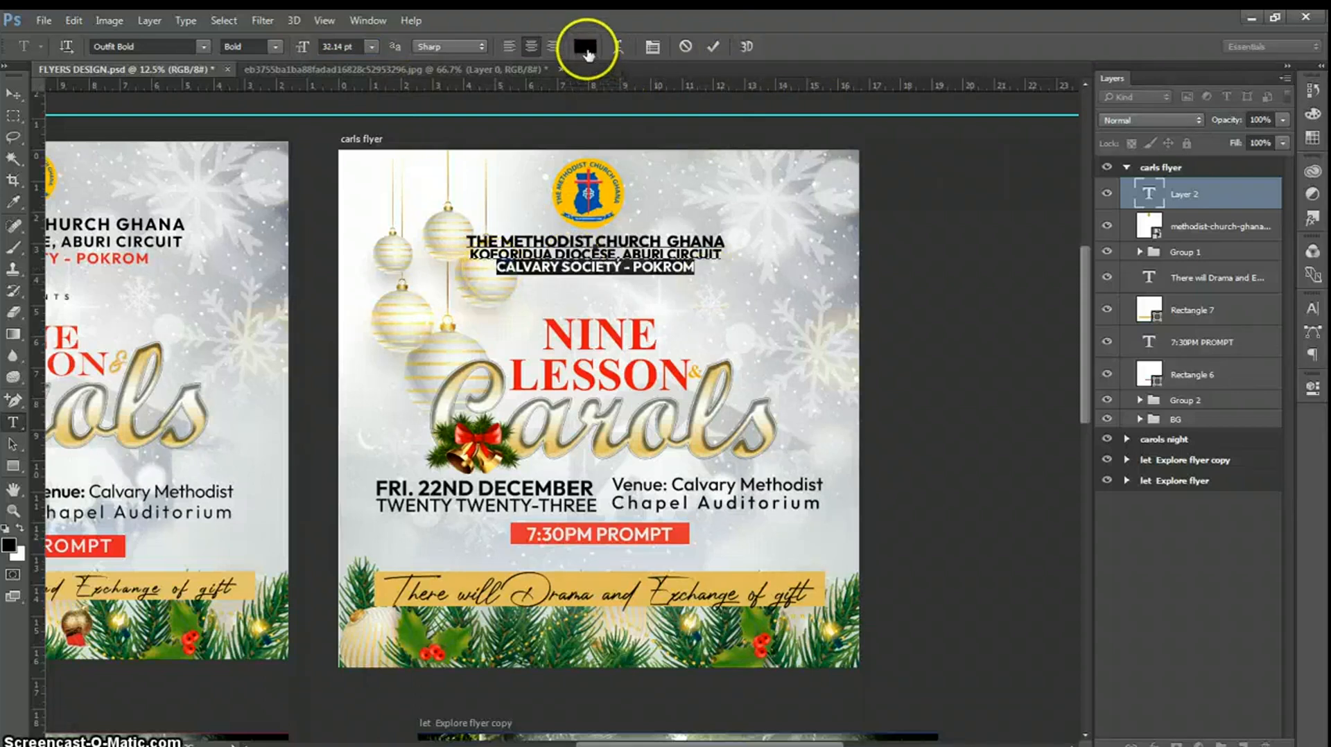
left_click(585, 46)
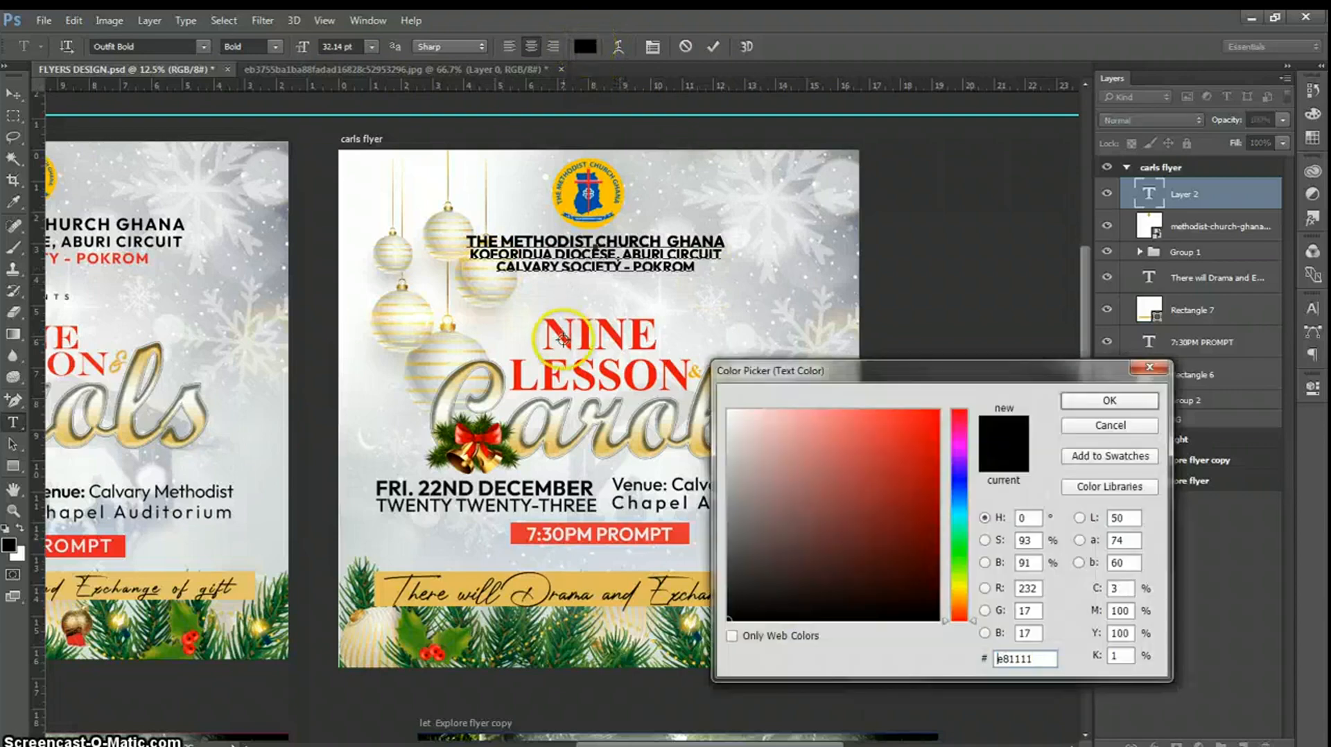
left_click(590, 359)
left_click(680, 535)
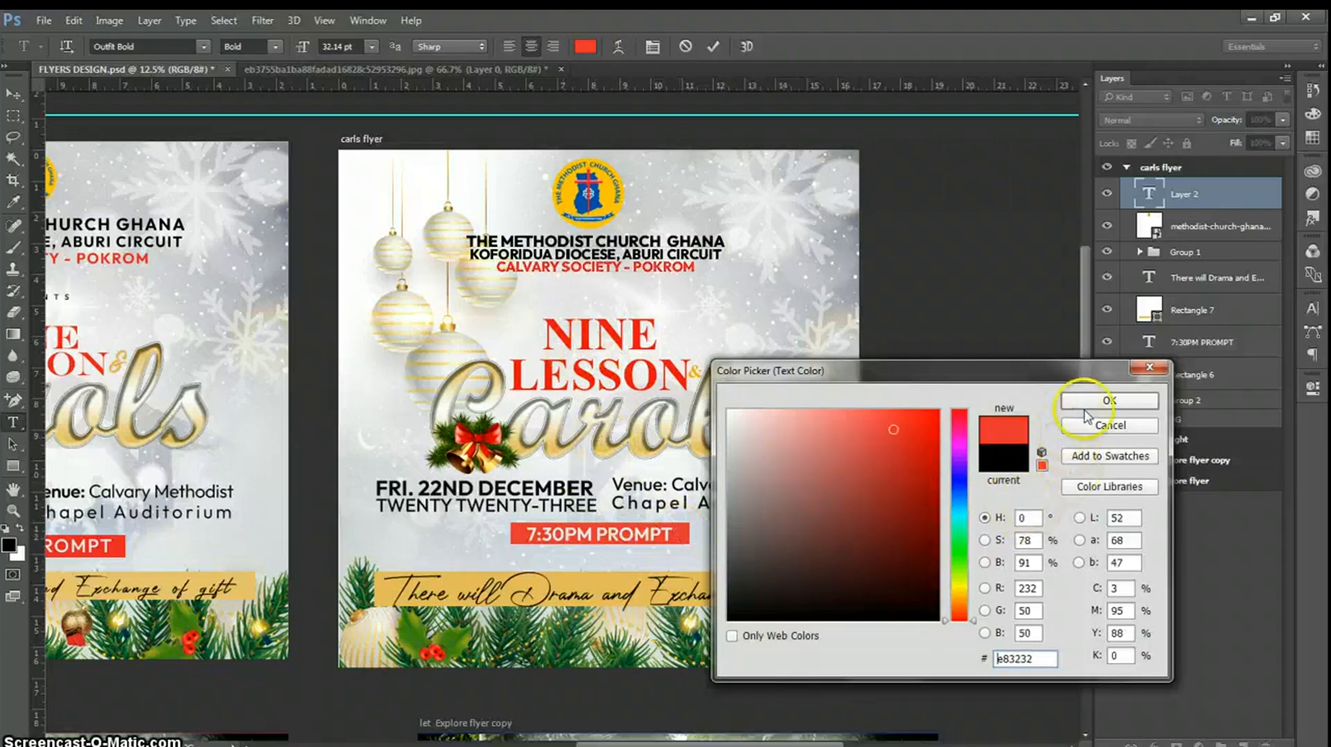
left_click(1104, 402)
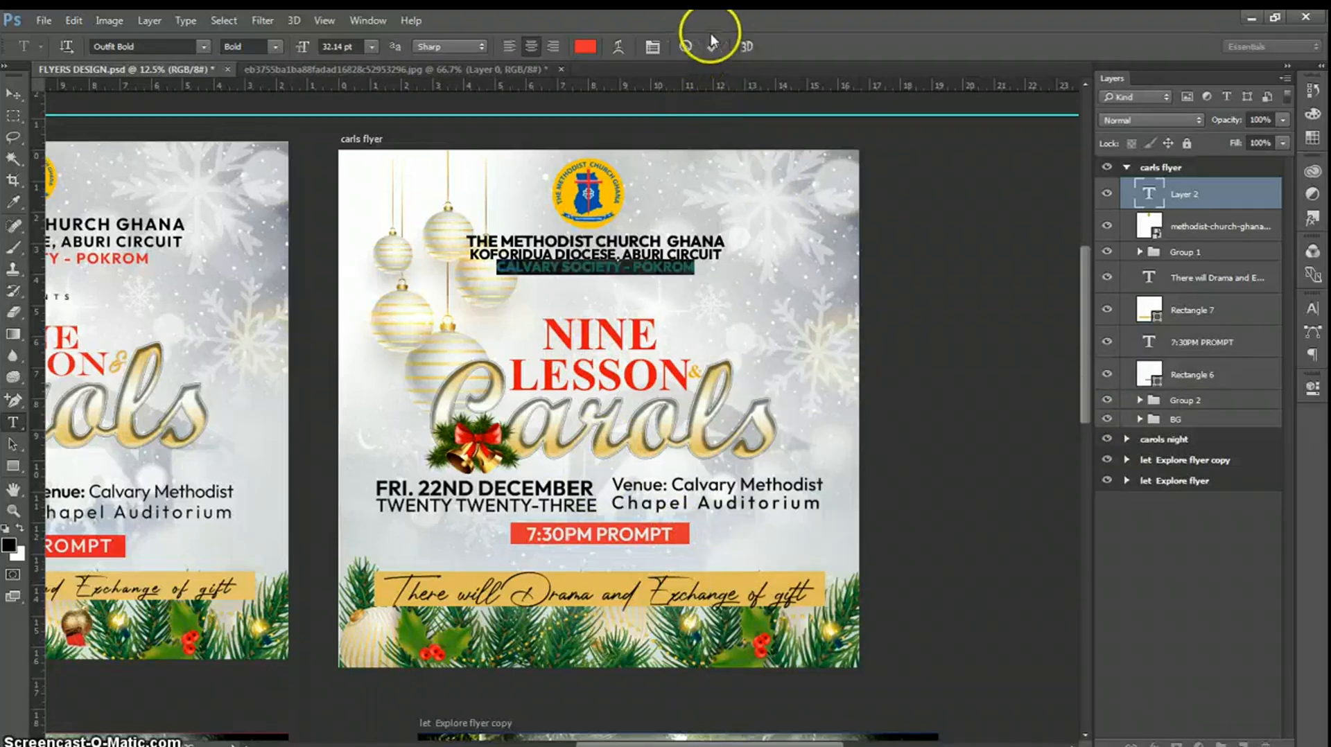
left_click(713, 46)
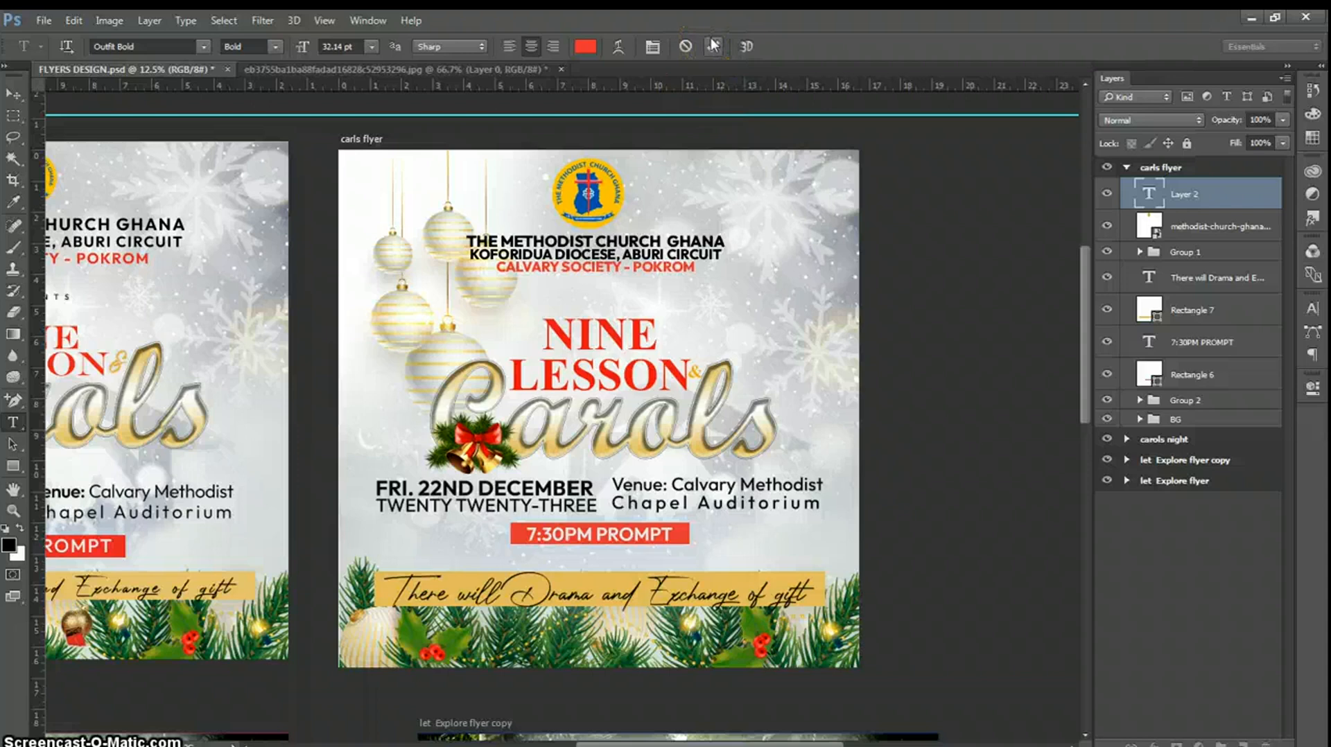
- Add a "PRESENTS" text line centred between the church heading and the "NINE LESSON" title, styled in Outfit Regular
left_click(584, 290)
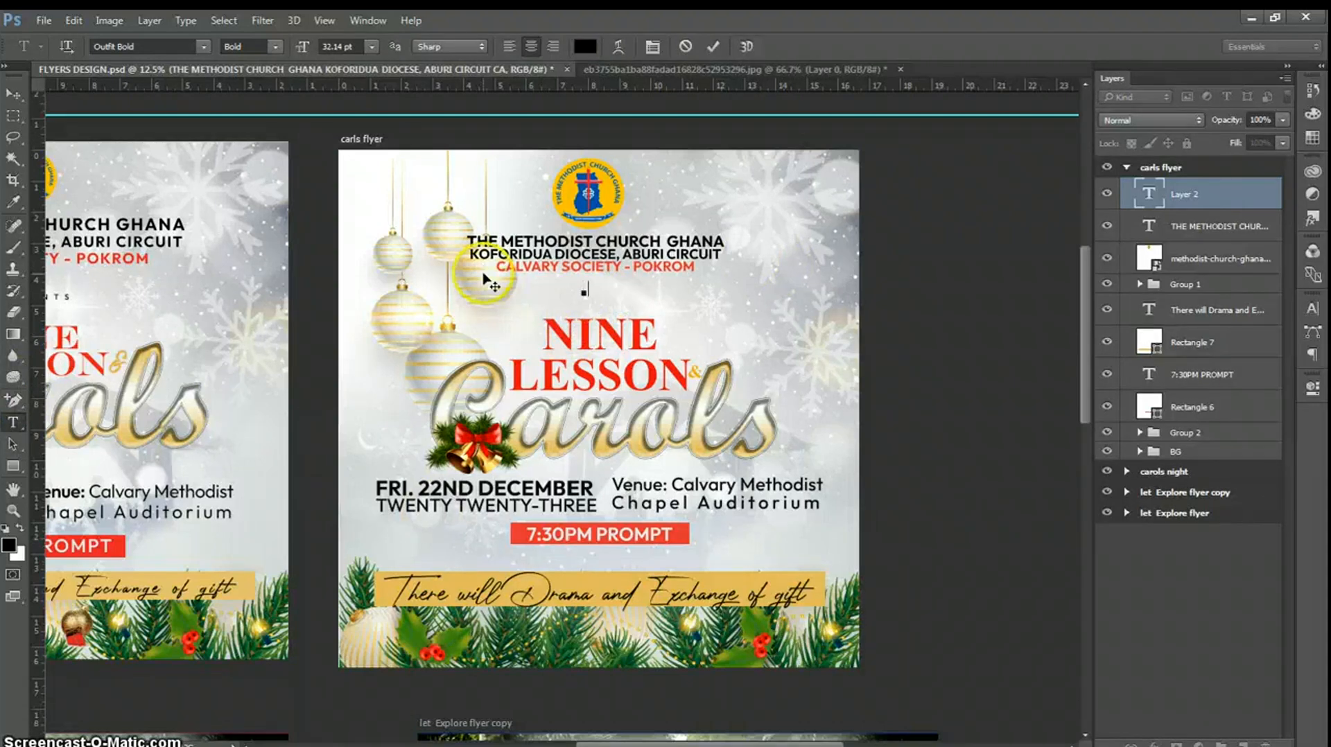
type("P")
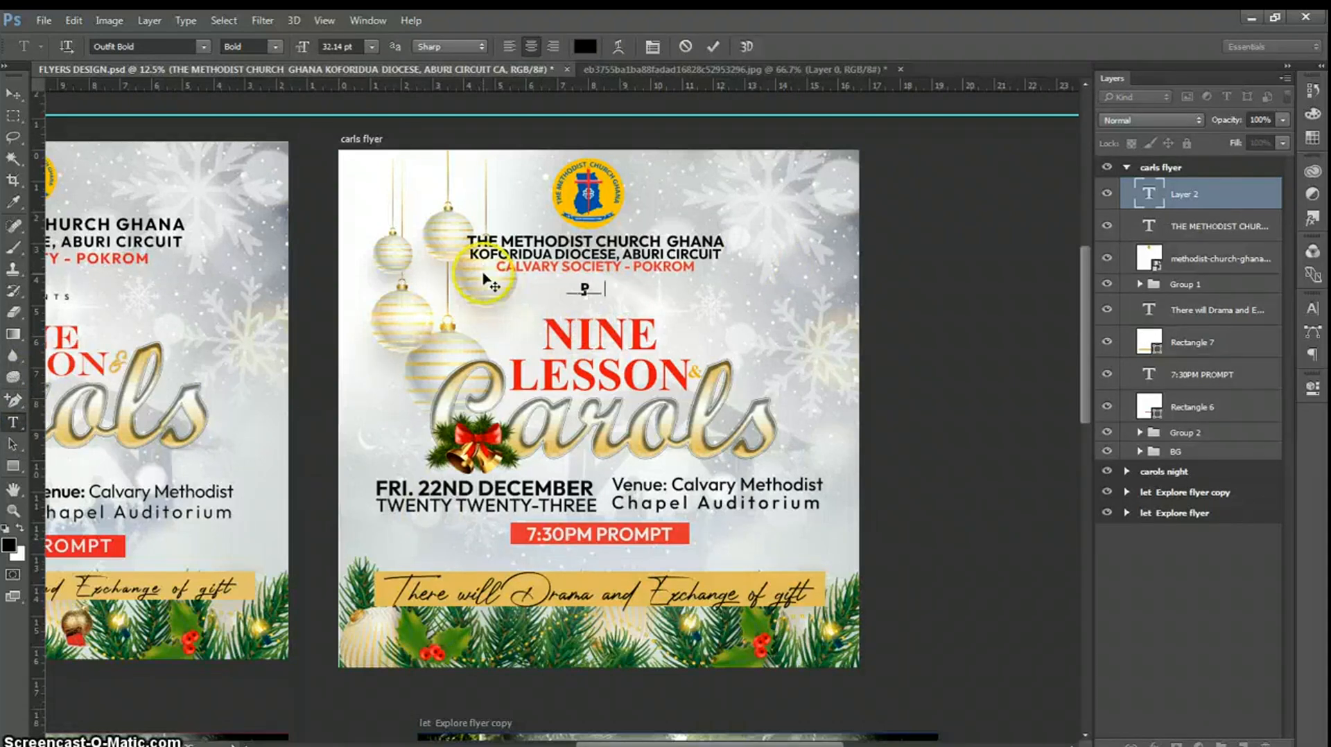
type("RESENTS")
key("ctrl+a")
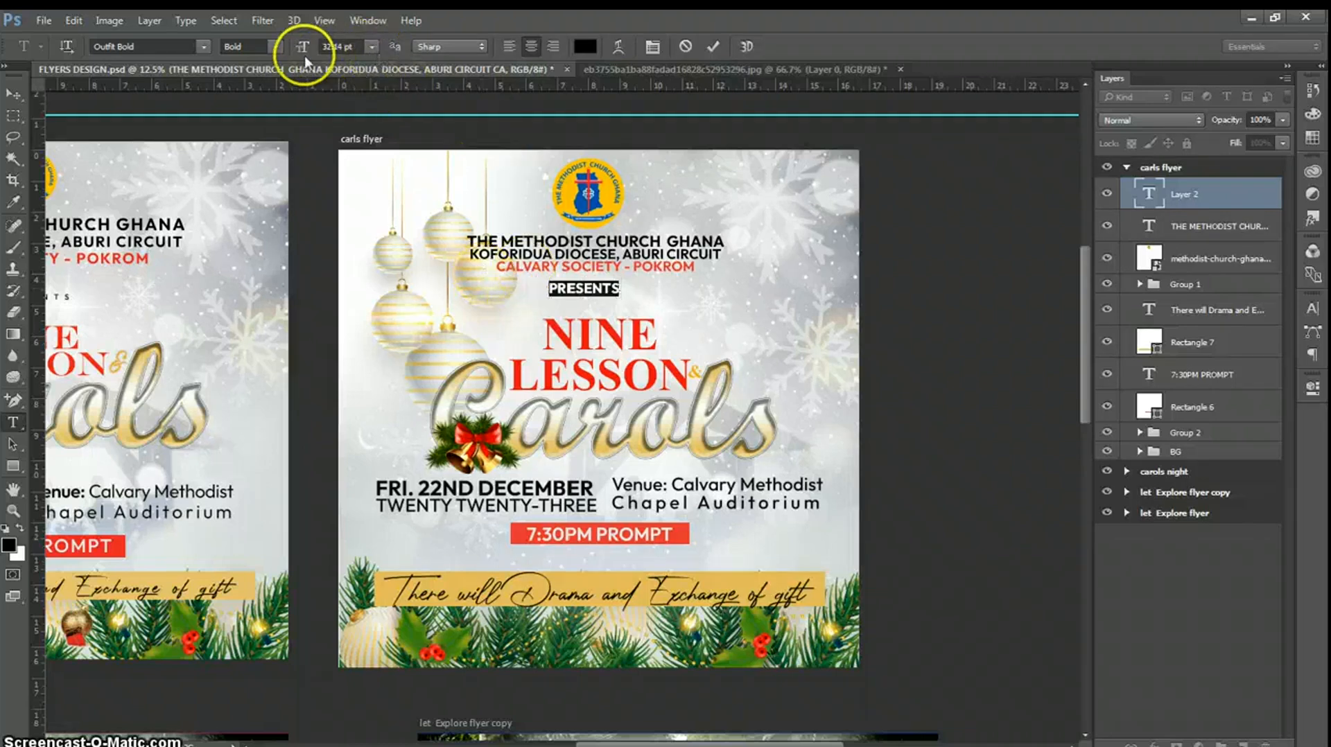
left_click(280, 48)
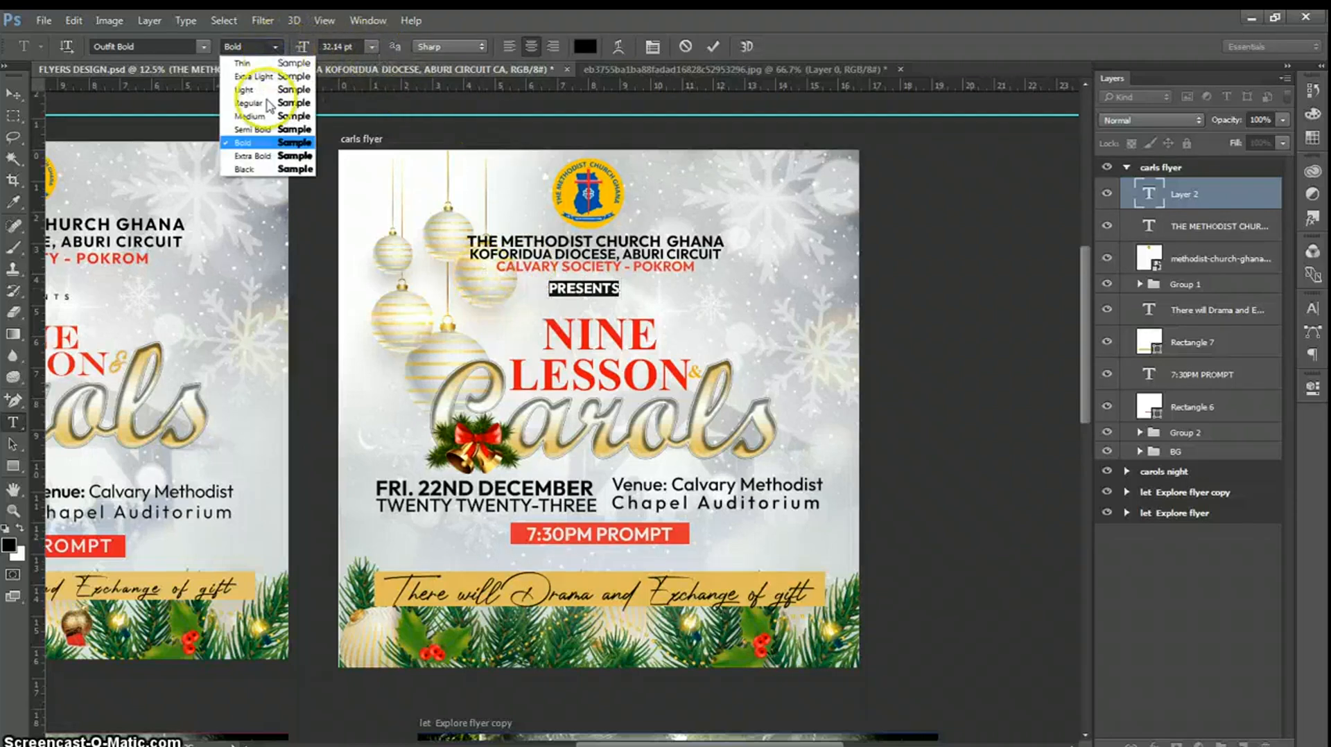
left_click(266, 105)
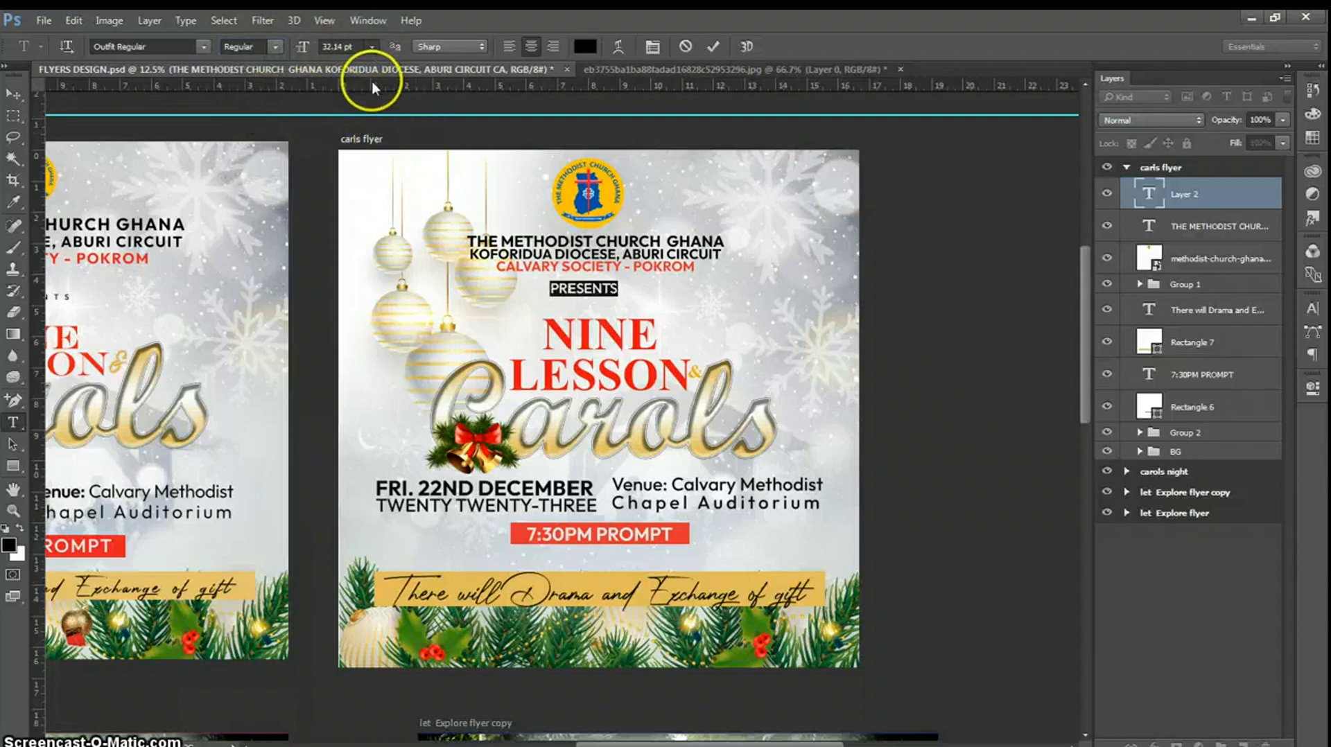
- Set the font size of the "PRESENTS" text to 19 pt
left_click(373, 46)
left_click(358, 110)
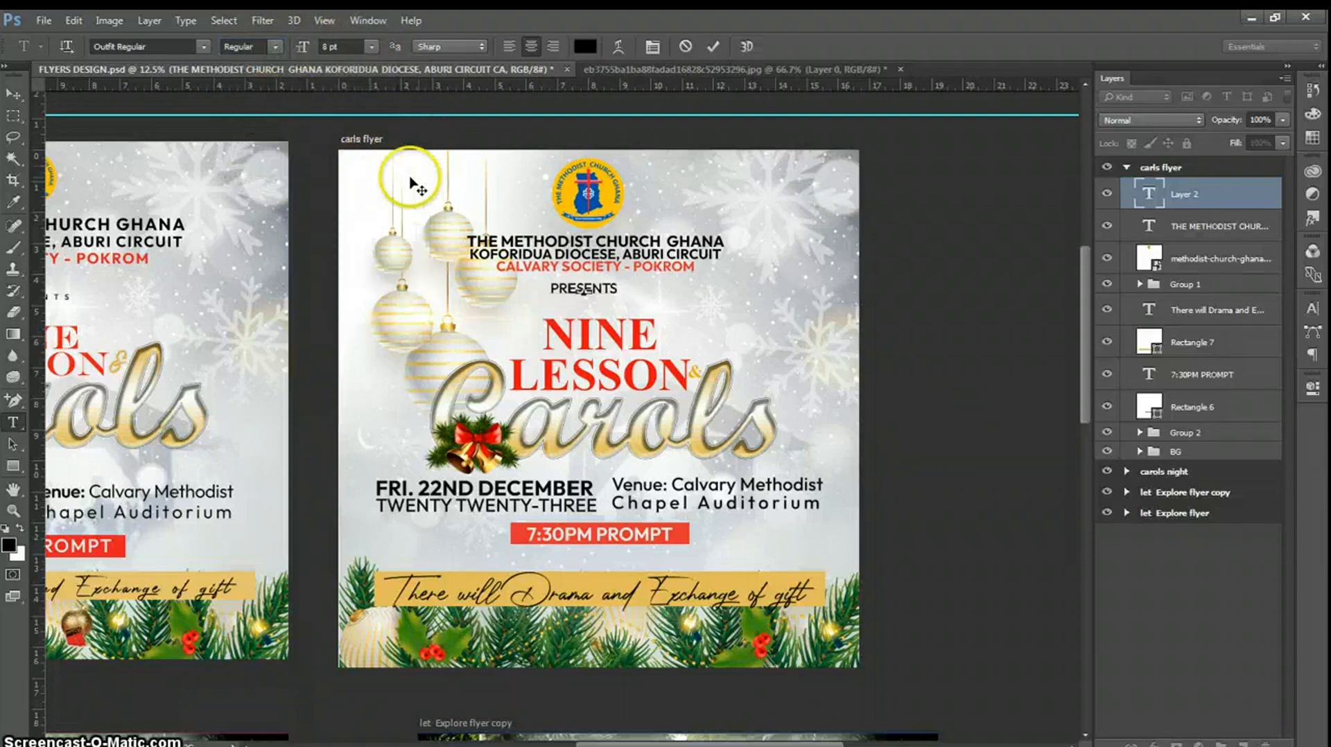
left_click(347, 47)
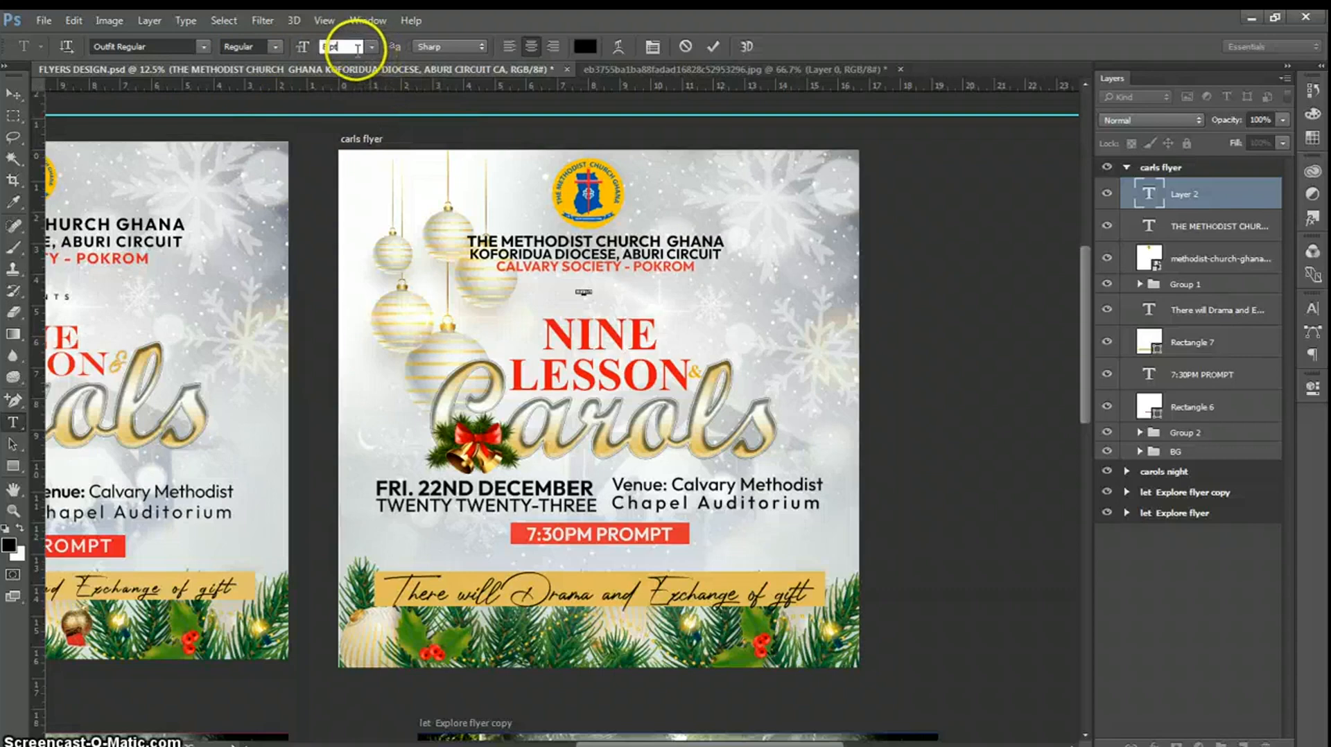
type("11")
key("Return")
key("Up")
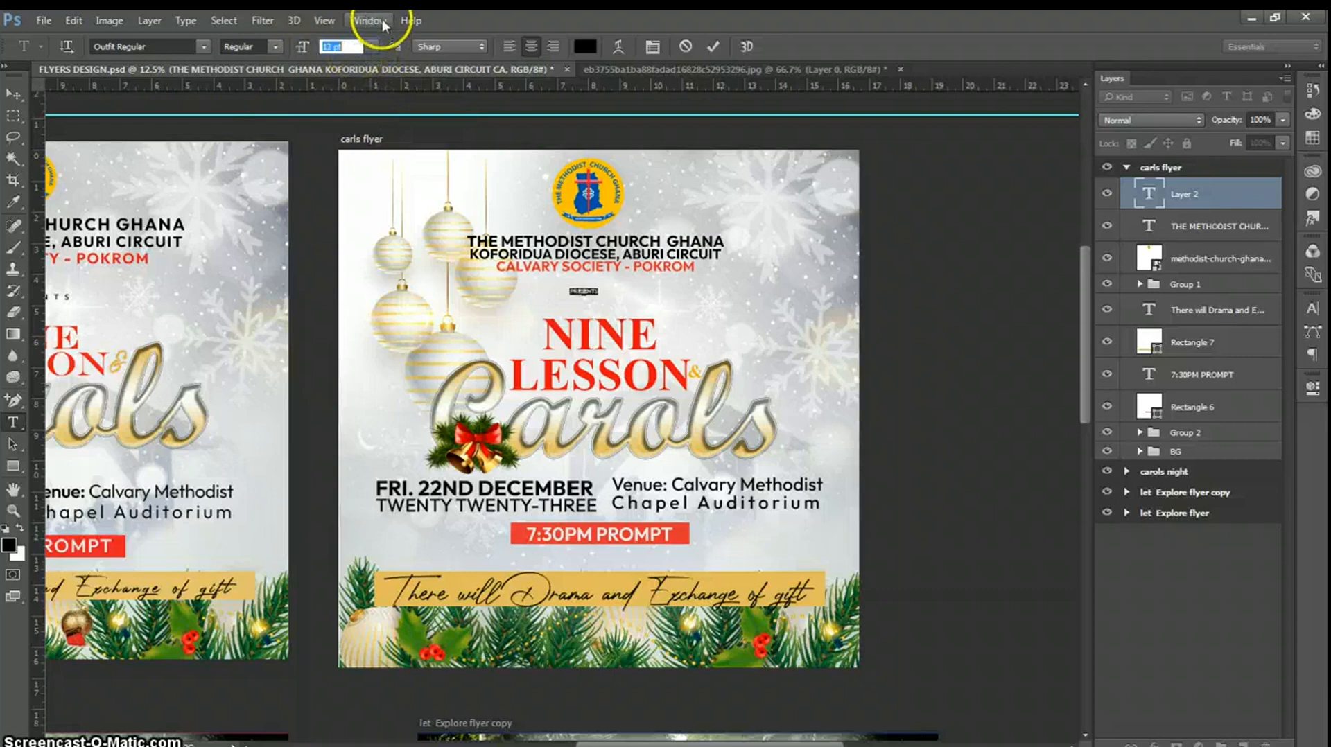
key("Up")
key("Up")
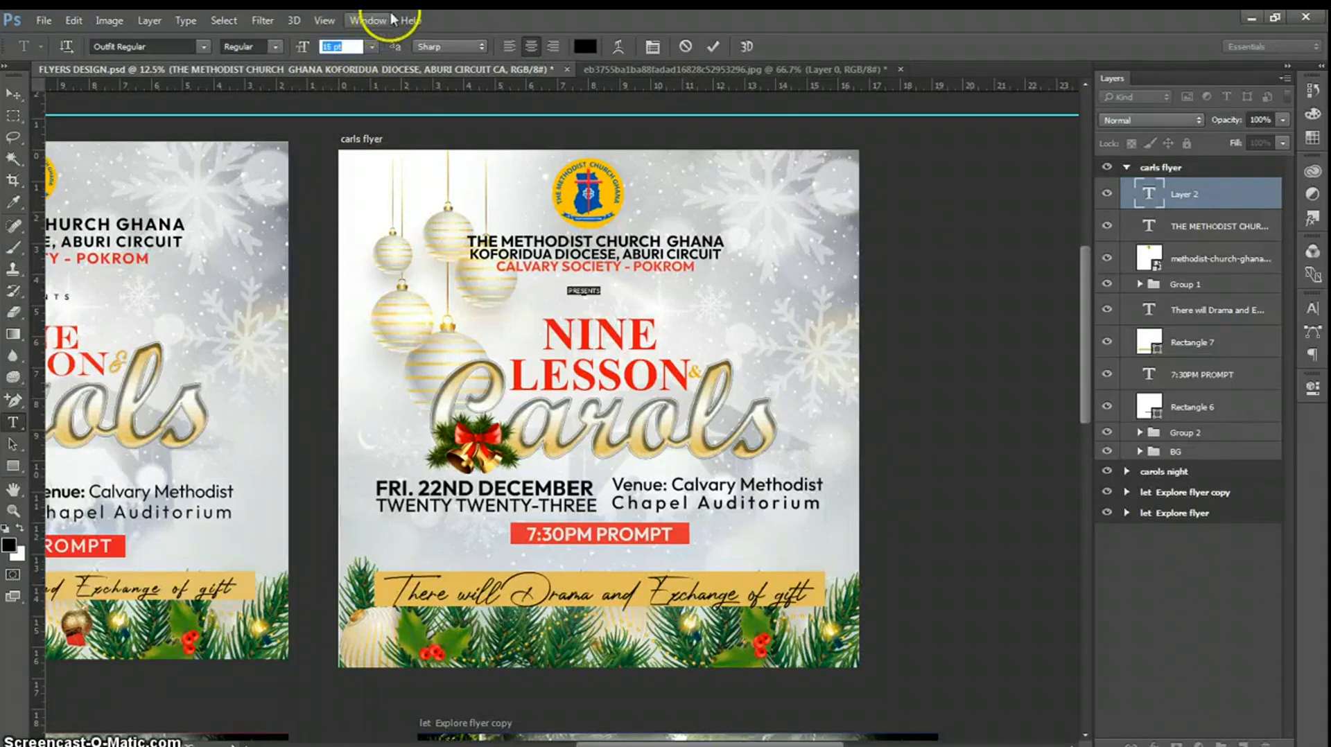
key("Up")
key("Up")
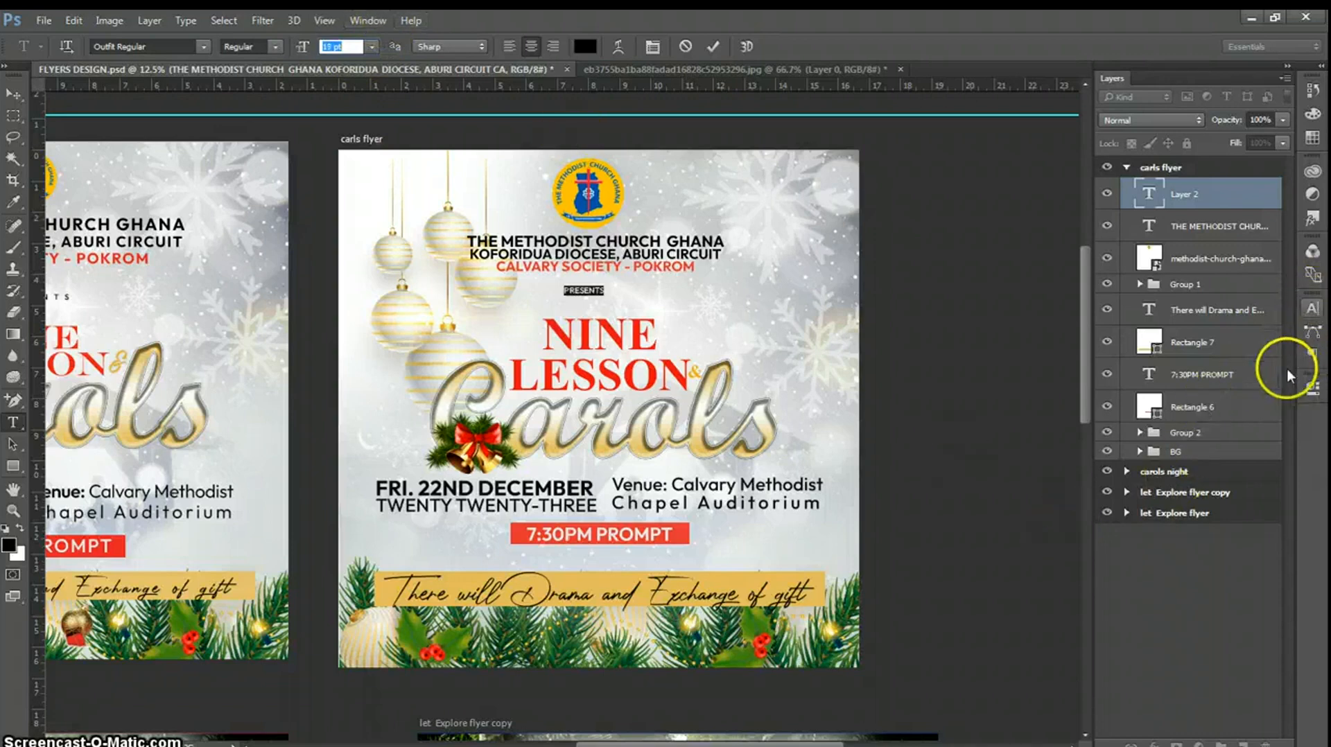
- Widen the tracking of the "PRESENTS" text to about 760, then commit the text and deselect its layer
left_click(1310, 307)
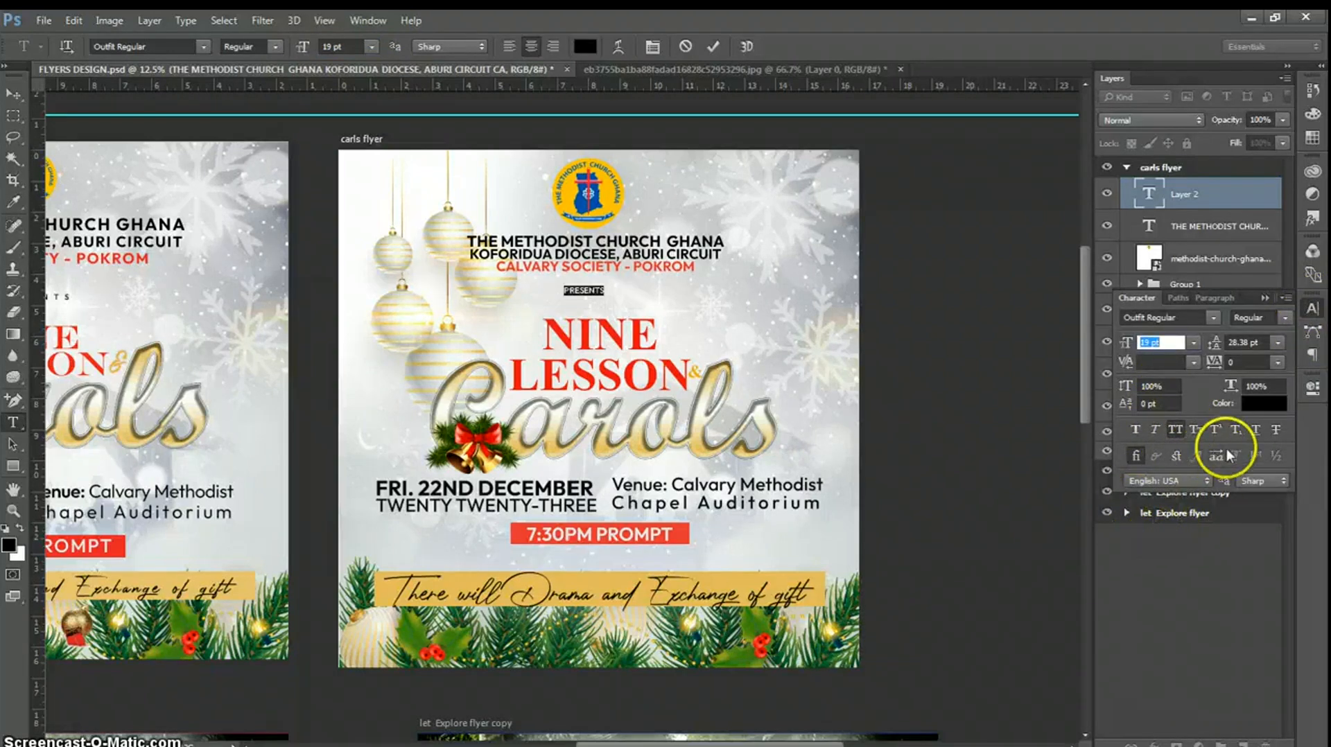
left_click(1251, 362)
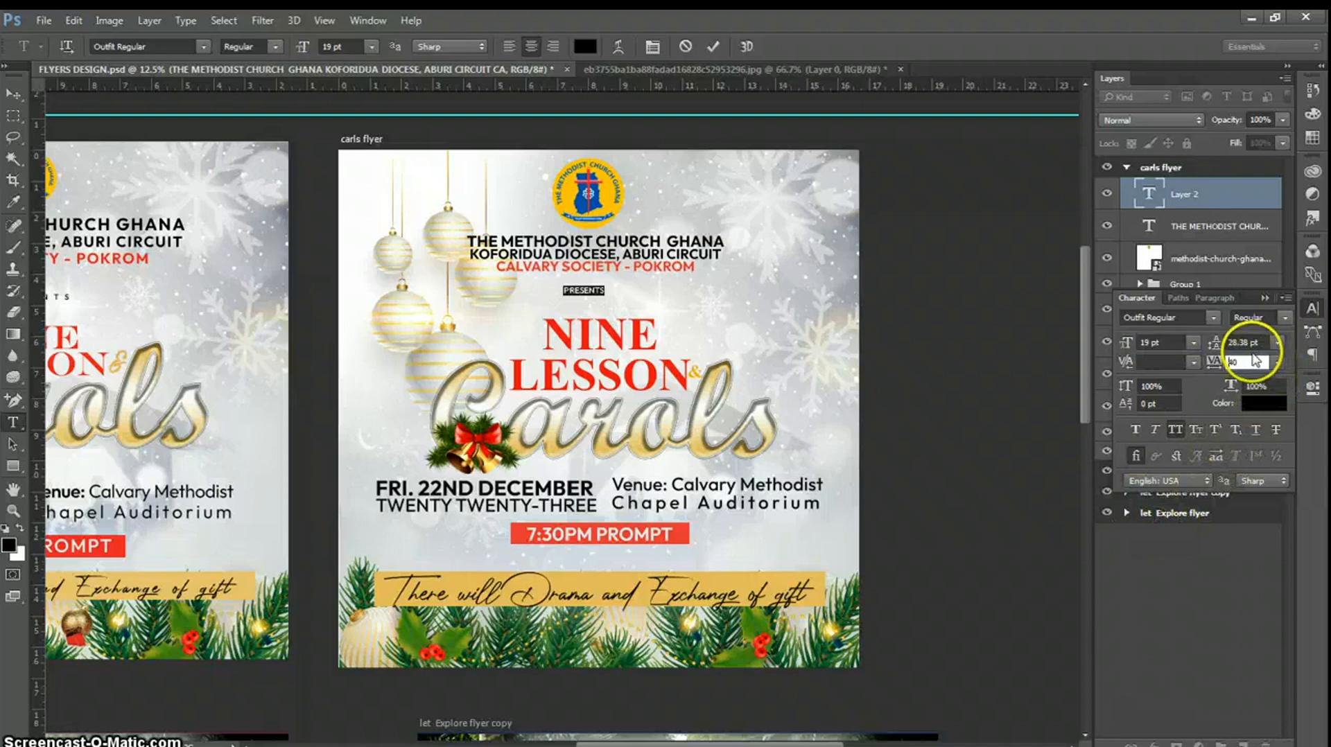
key("BackSpace")
type("200")
key("Return")
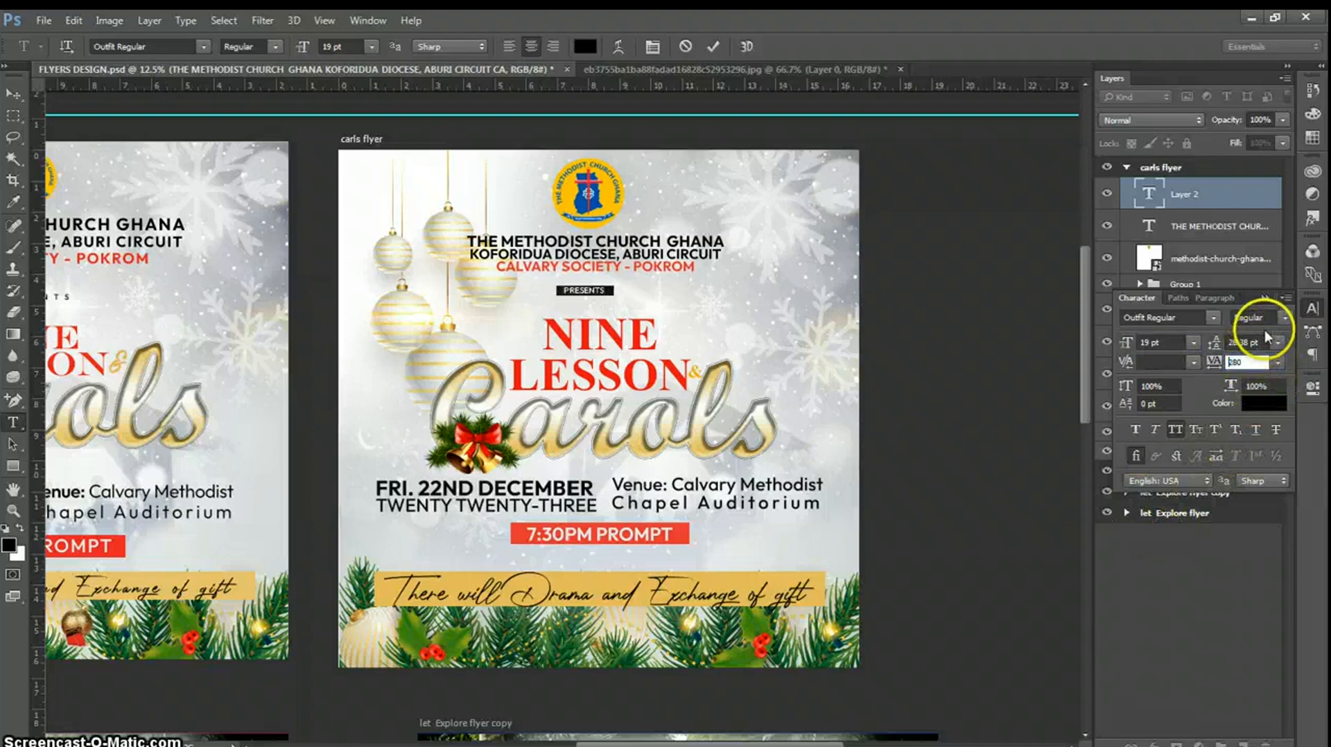
type("460")
key("Return")
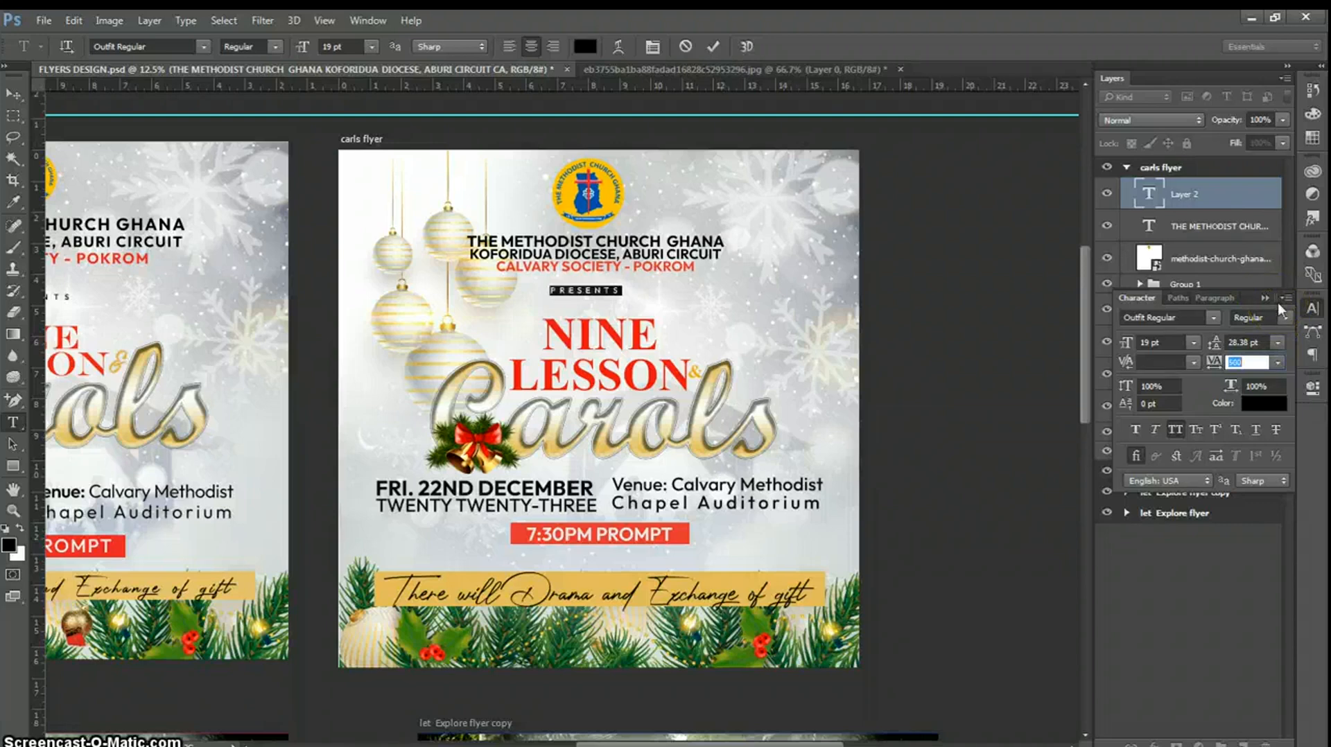
type("720")
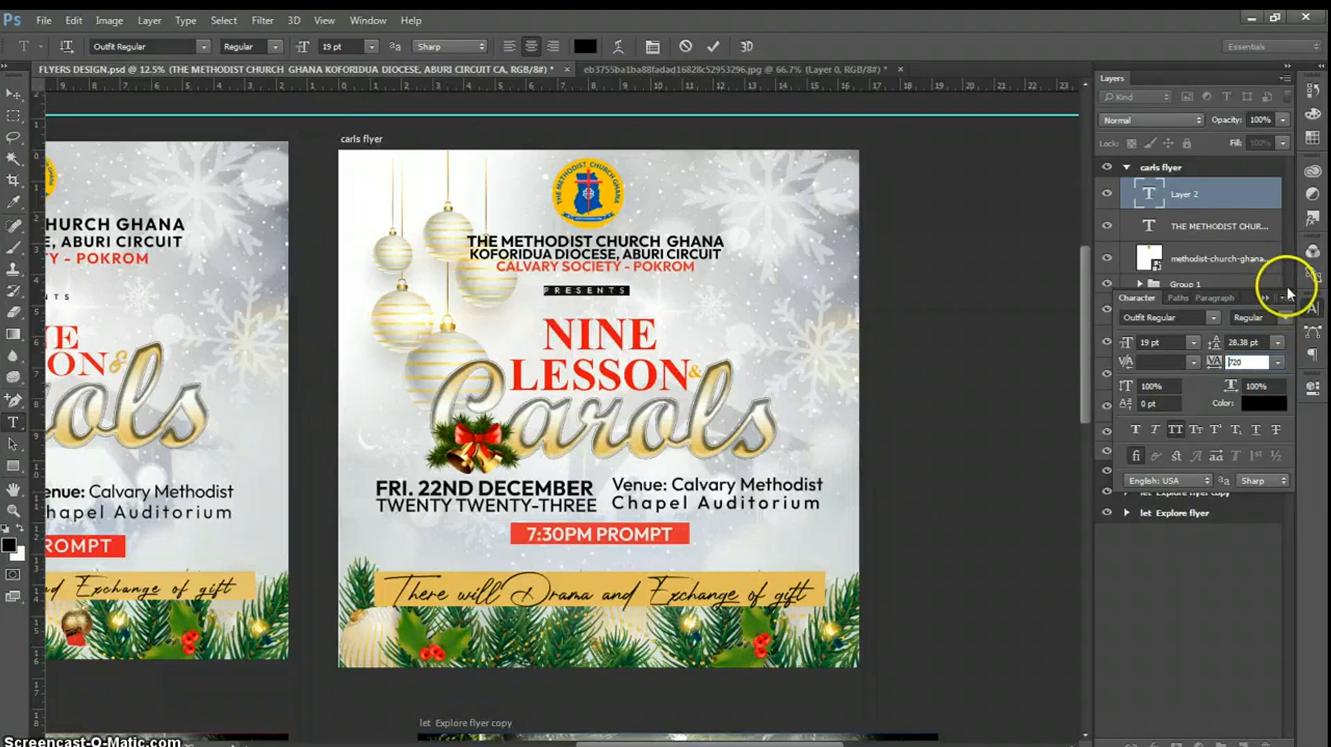
key("shift+Up")
key("shift+Up")
key("shift+Up")
key("shift+Up")
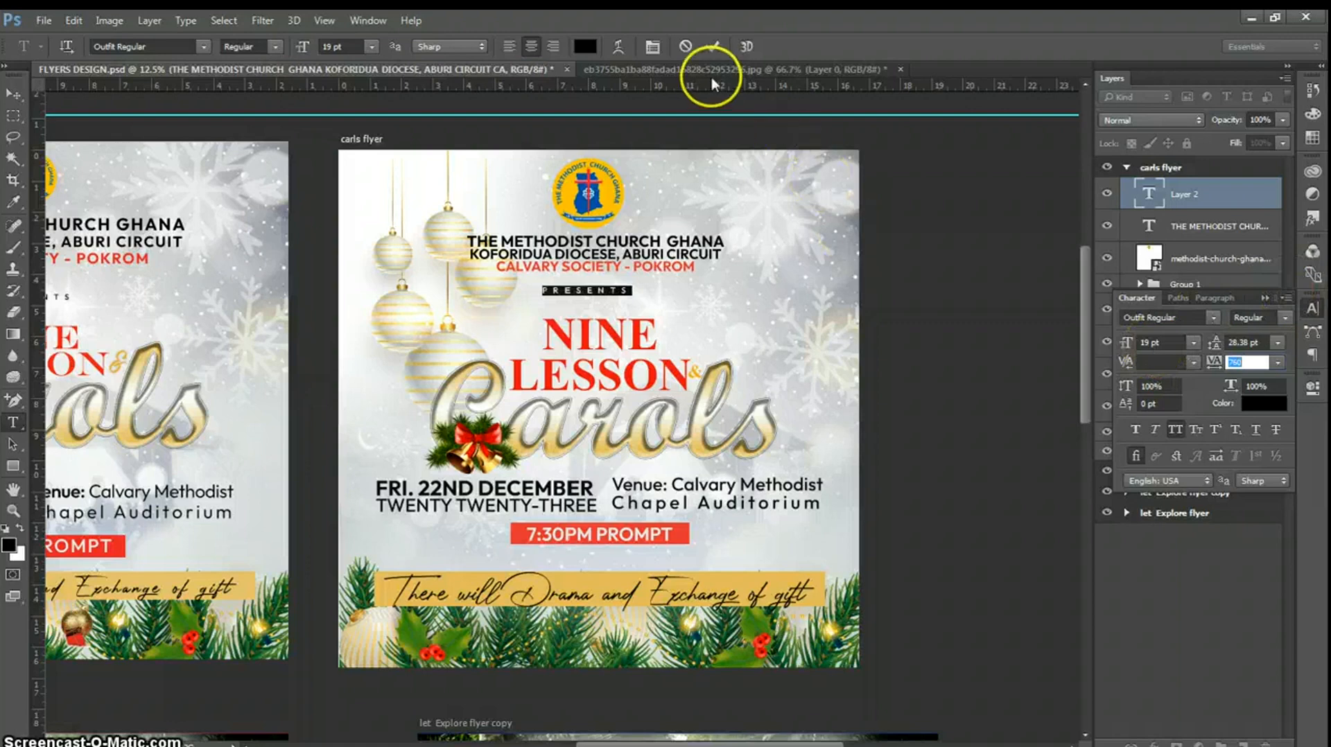
left_click(711, 54)
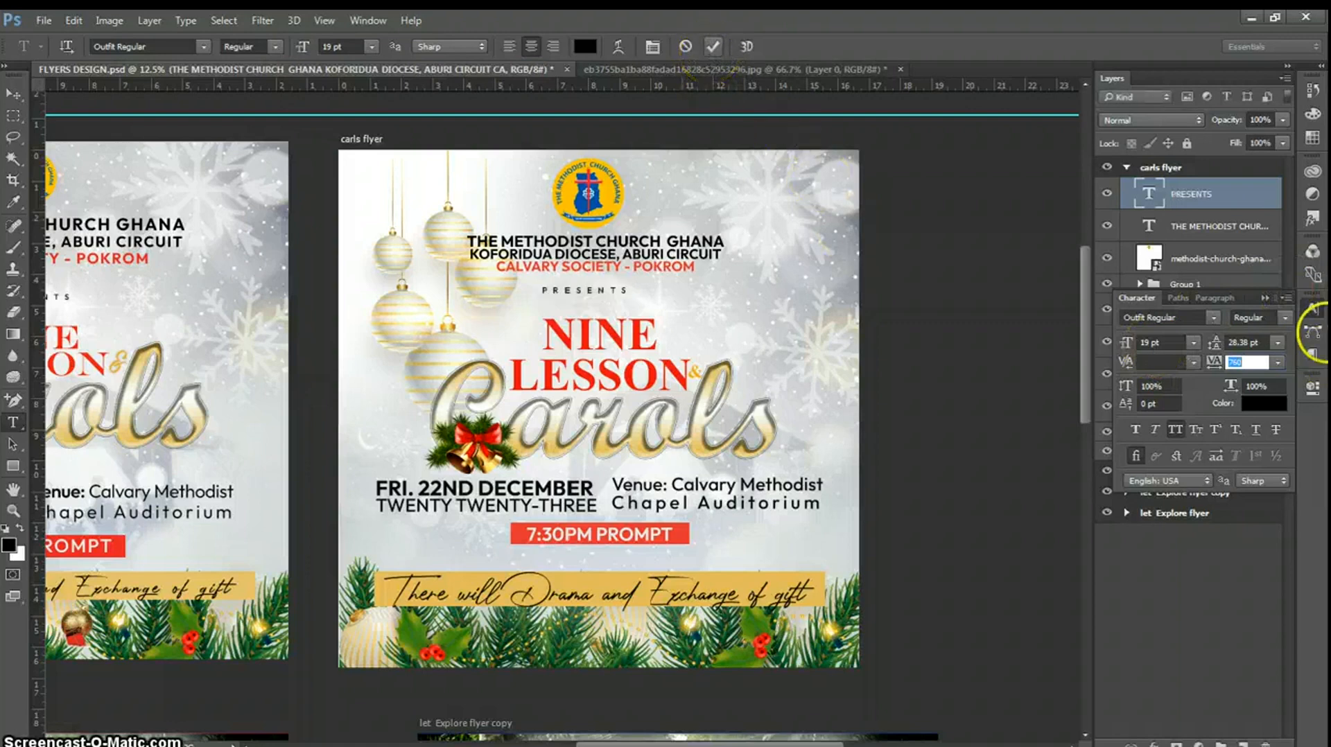
left_click(1308, 313)
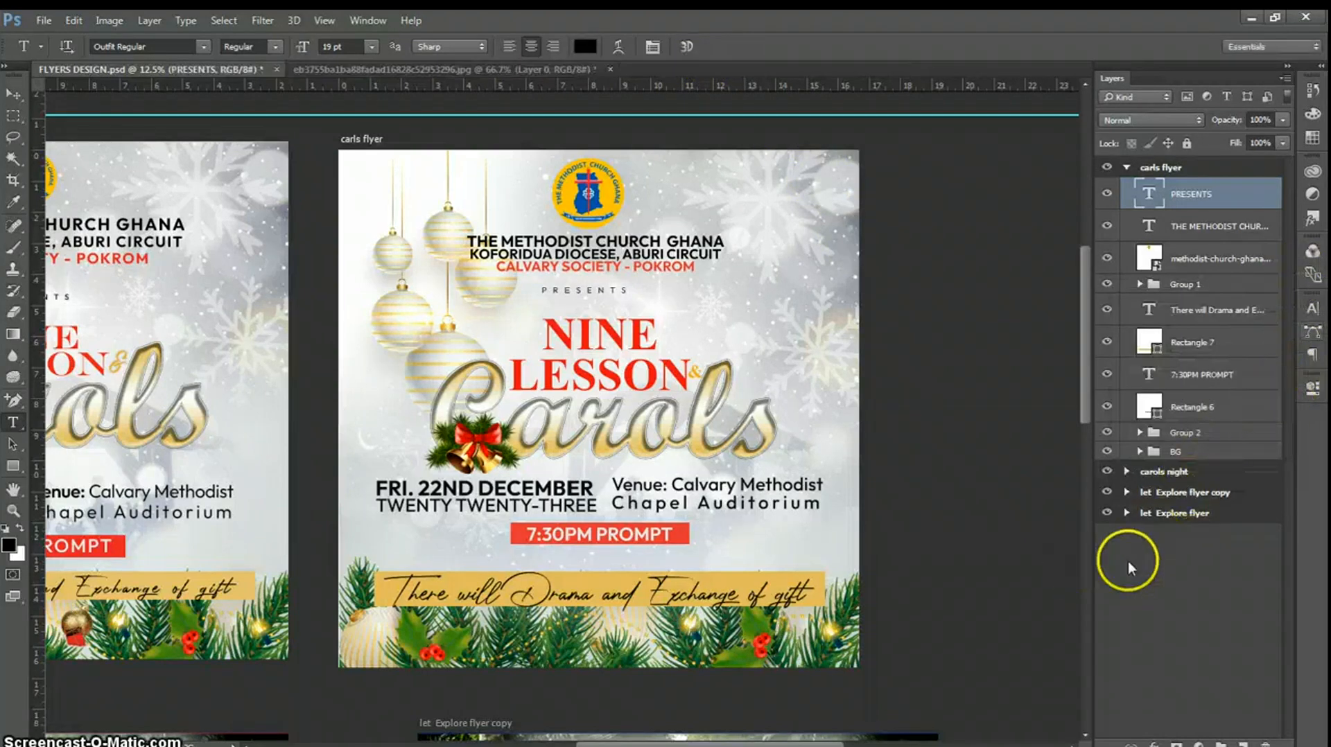
left_click(933, 410)
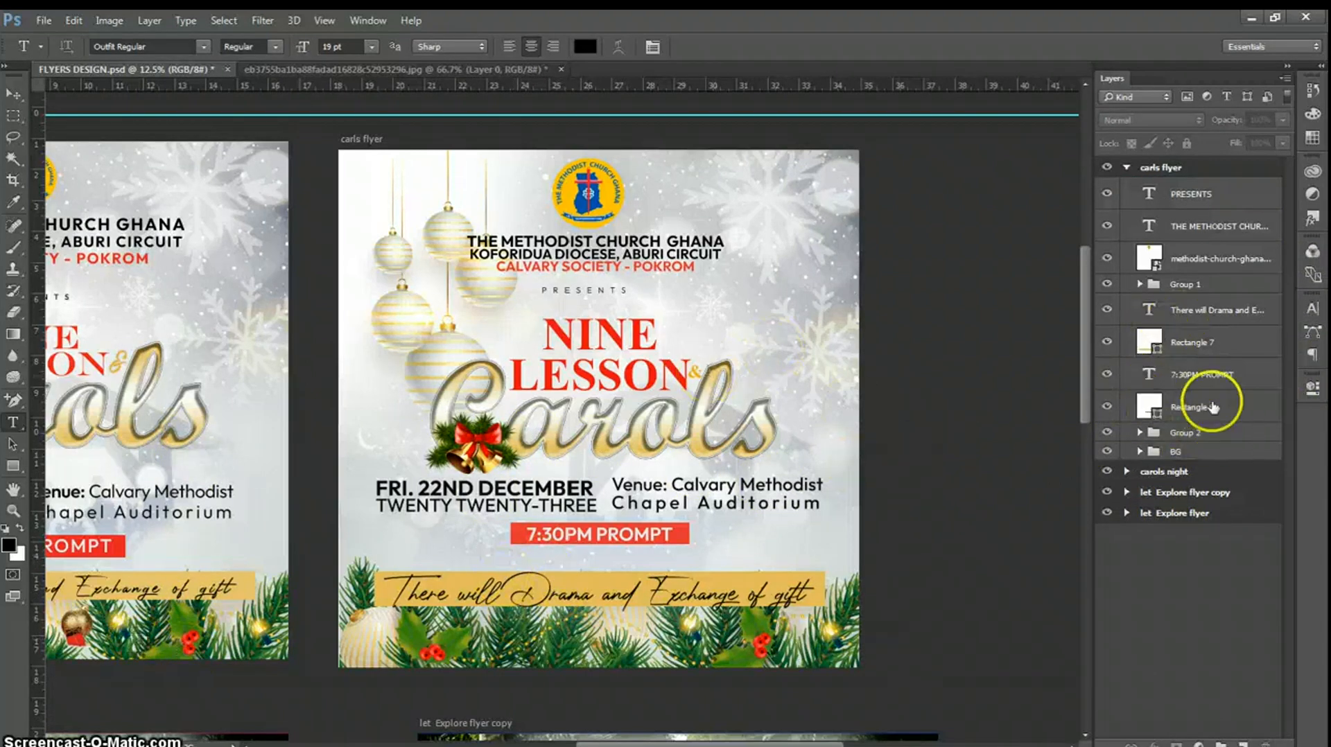
- Place the "christmas ball" image from the Christmas backgrounds folder among the pine branches beside the holly at the flyer's lower right
left_click(1139, 452)
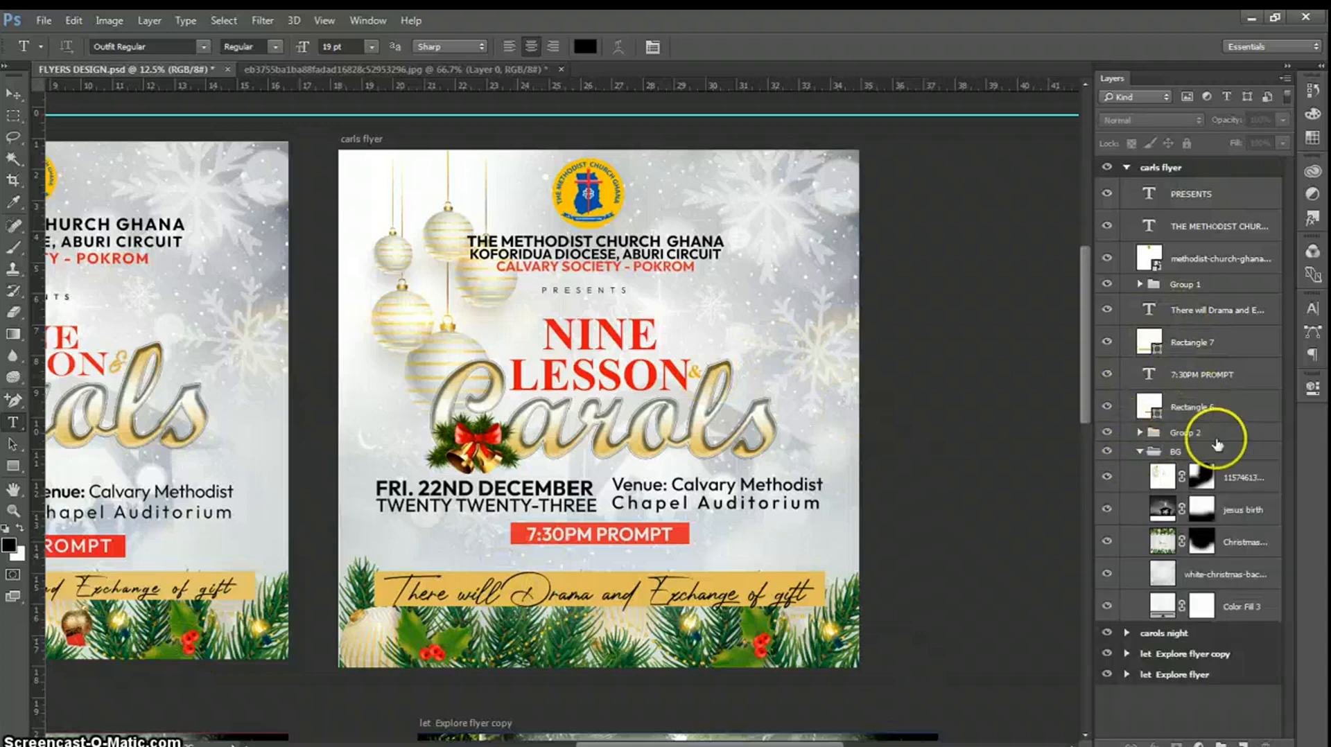
left_click(1245, 476)
key("v")
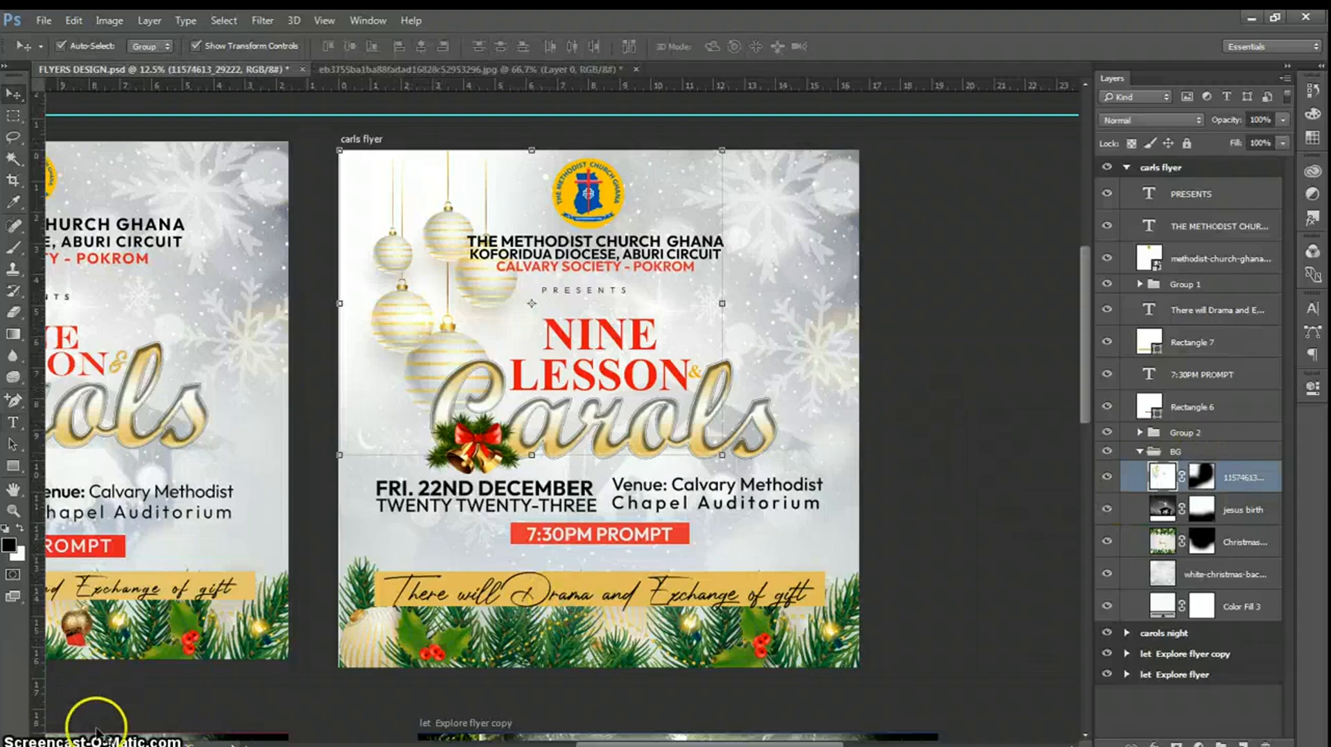
left_click(119, 731)
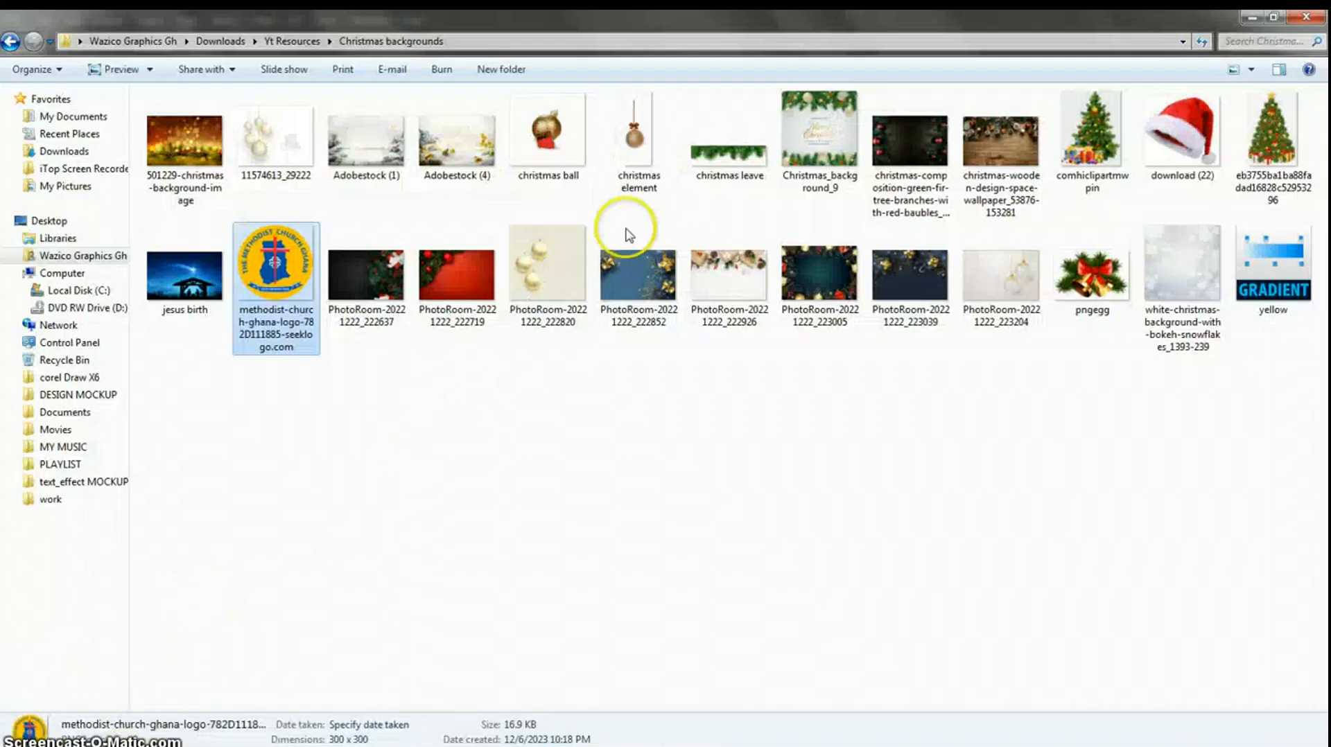
left_click(562, 141)
left_click_drag(563, 140, 722, 581)
left_click_drag(576, 420, 808, 637)
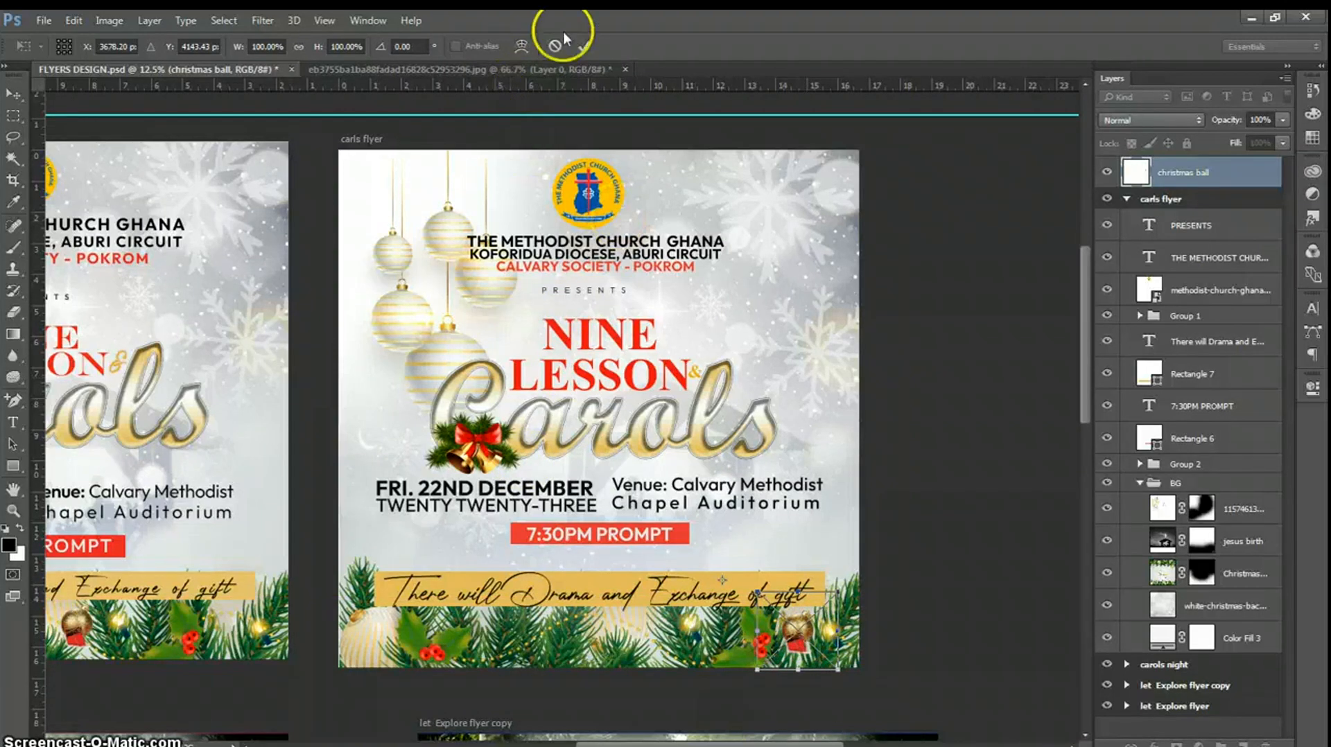
left_click(584, 47)
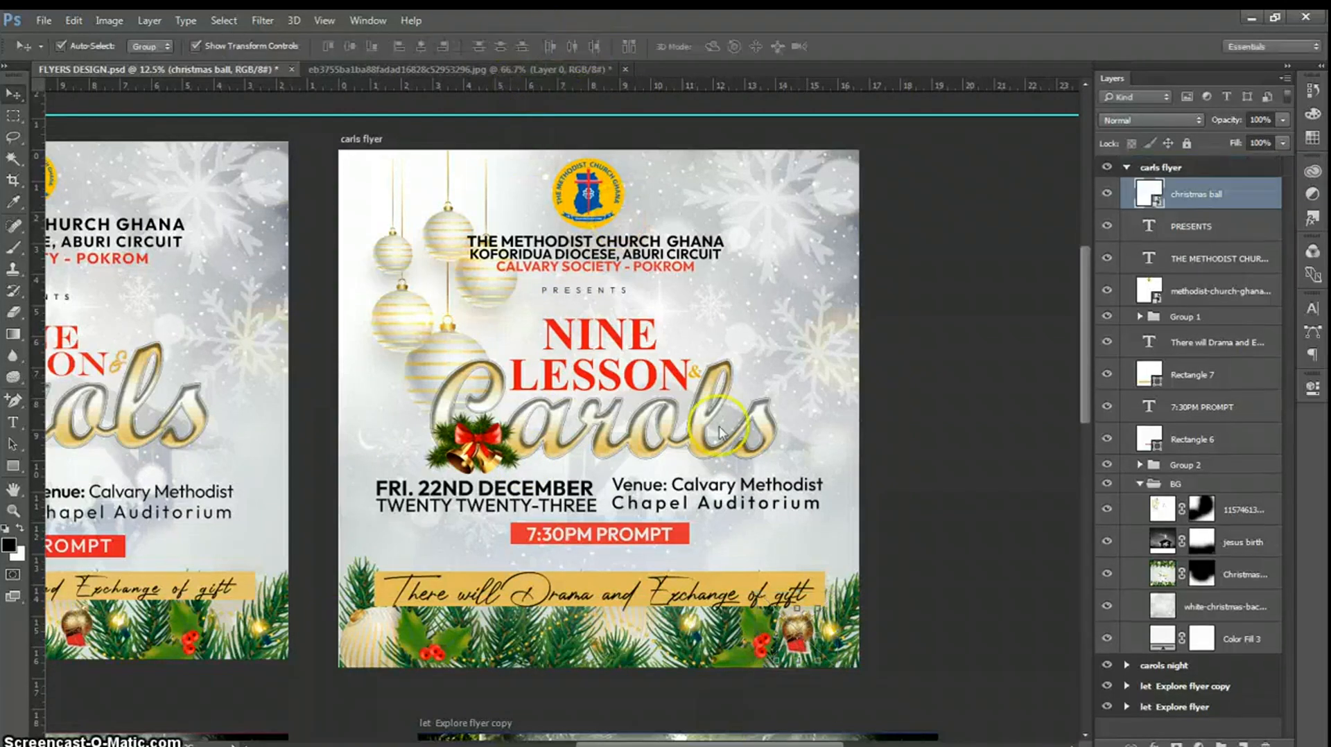
- Duplicate the Christmas ball and move the copy along the pine branches to the flyer's bottom centre
key("j")
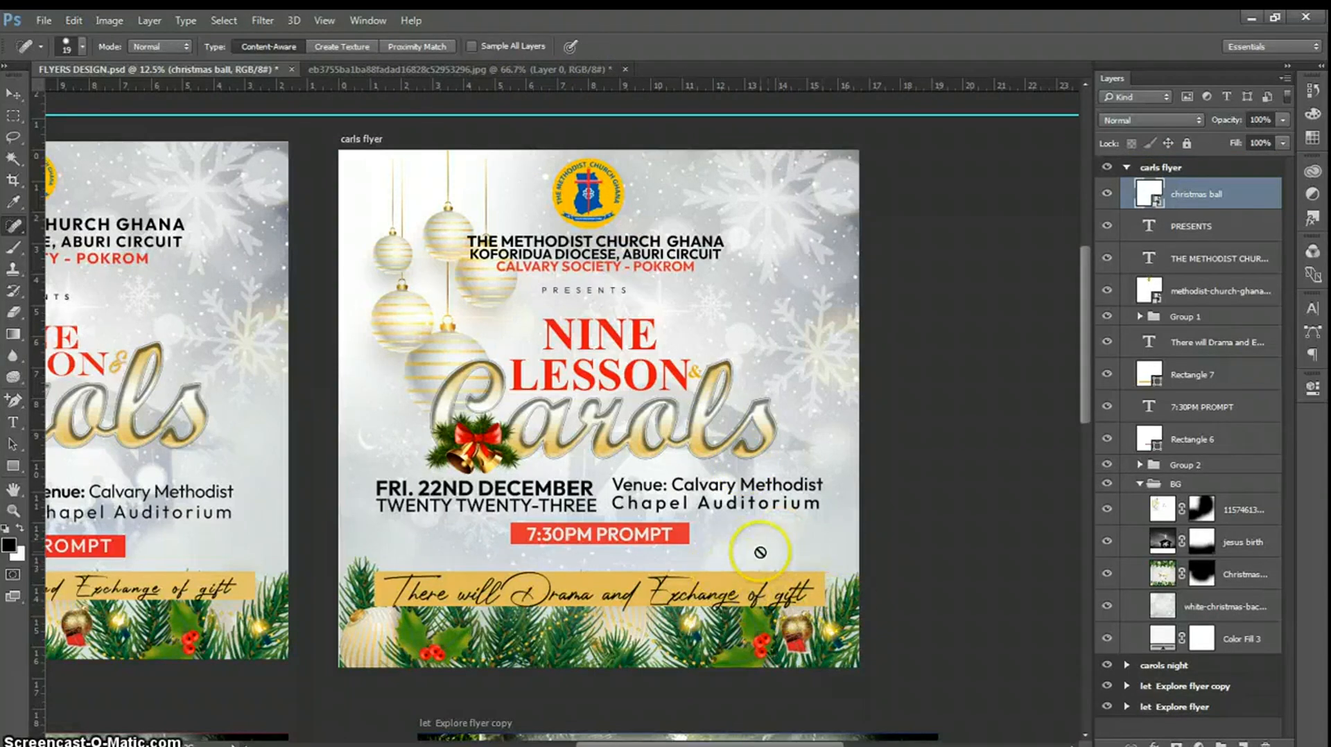
left_click(13, 95)
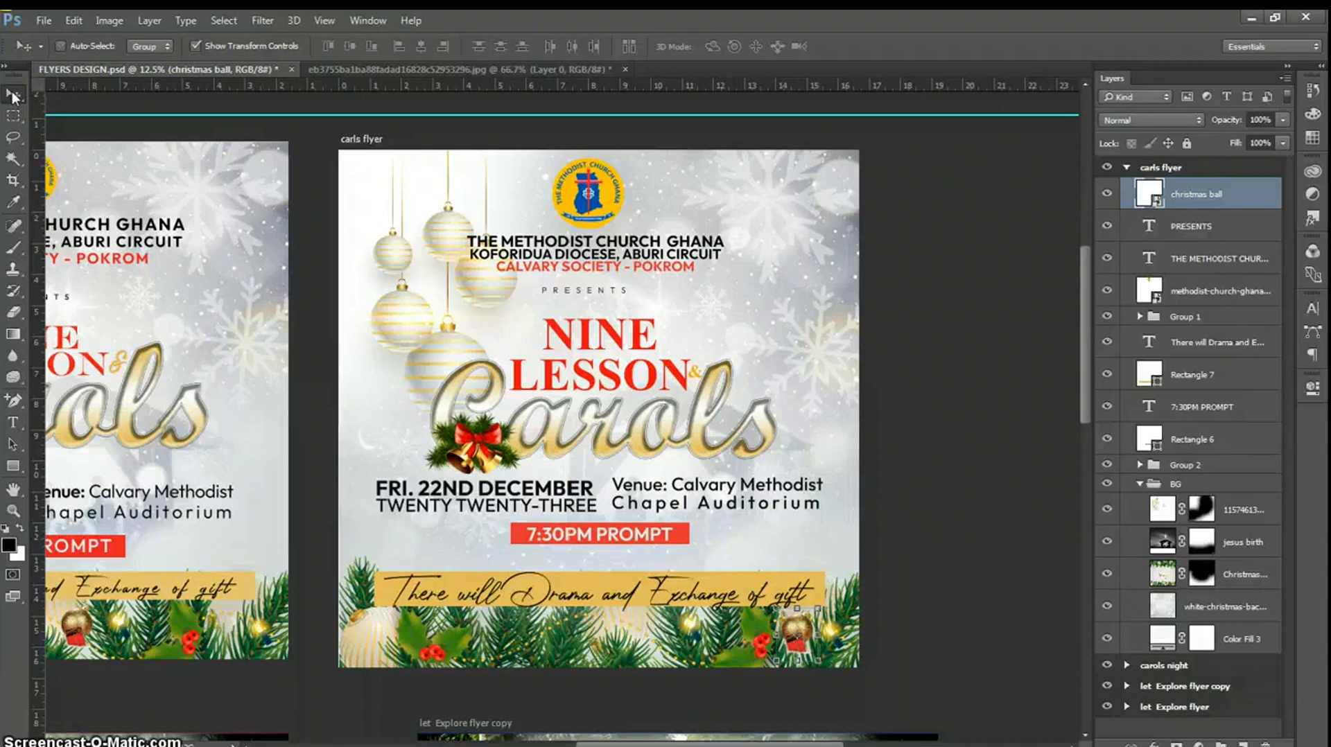
key("ctrl+j")
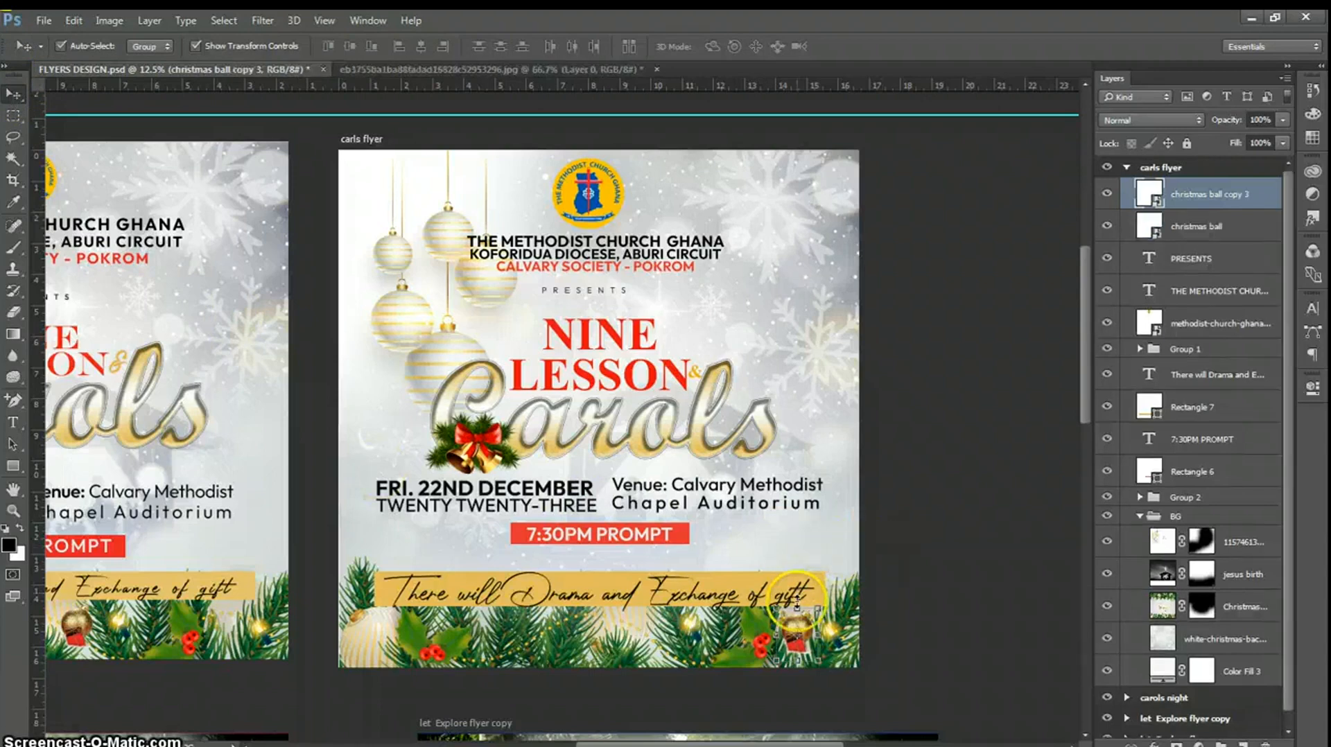
key("ctrl+t")
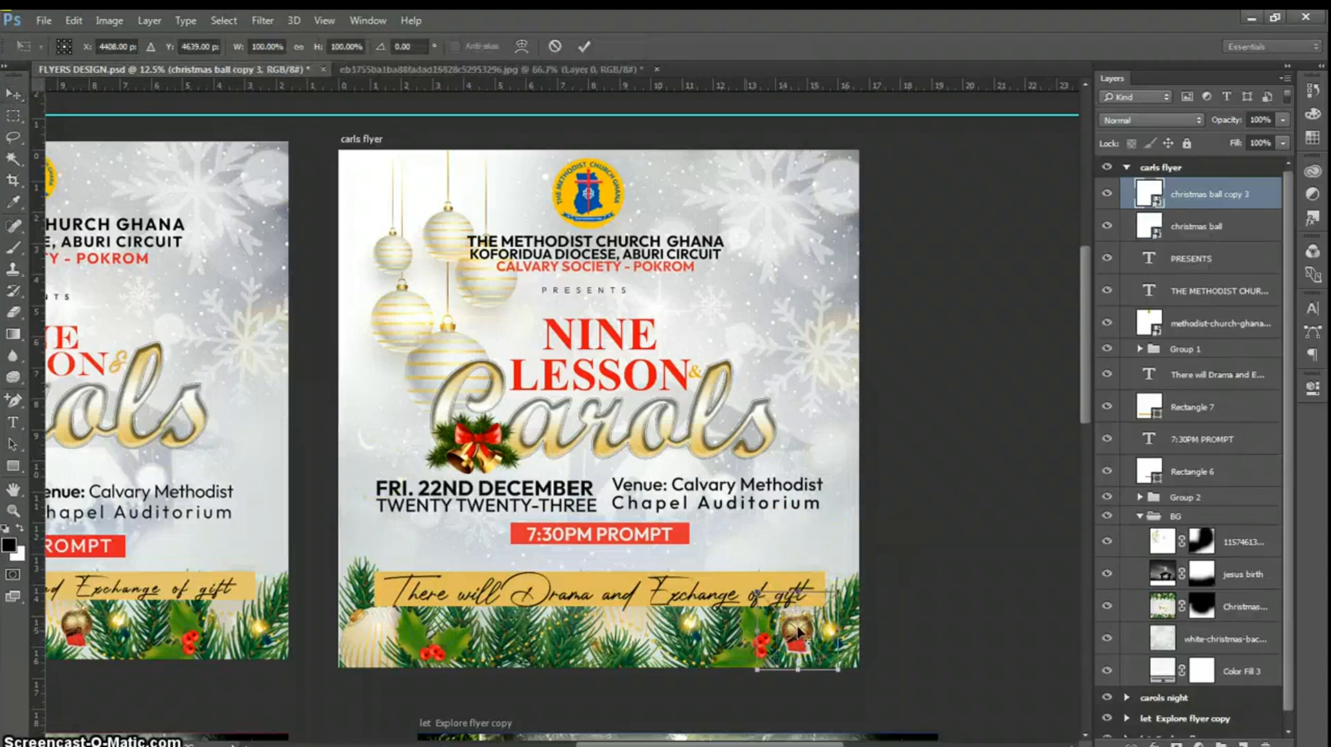
left_click_drag(797, 630, 630, 630)
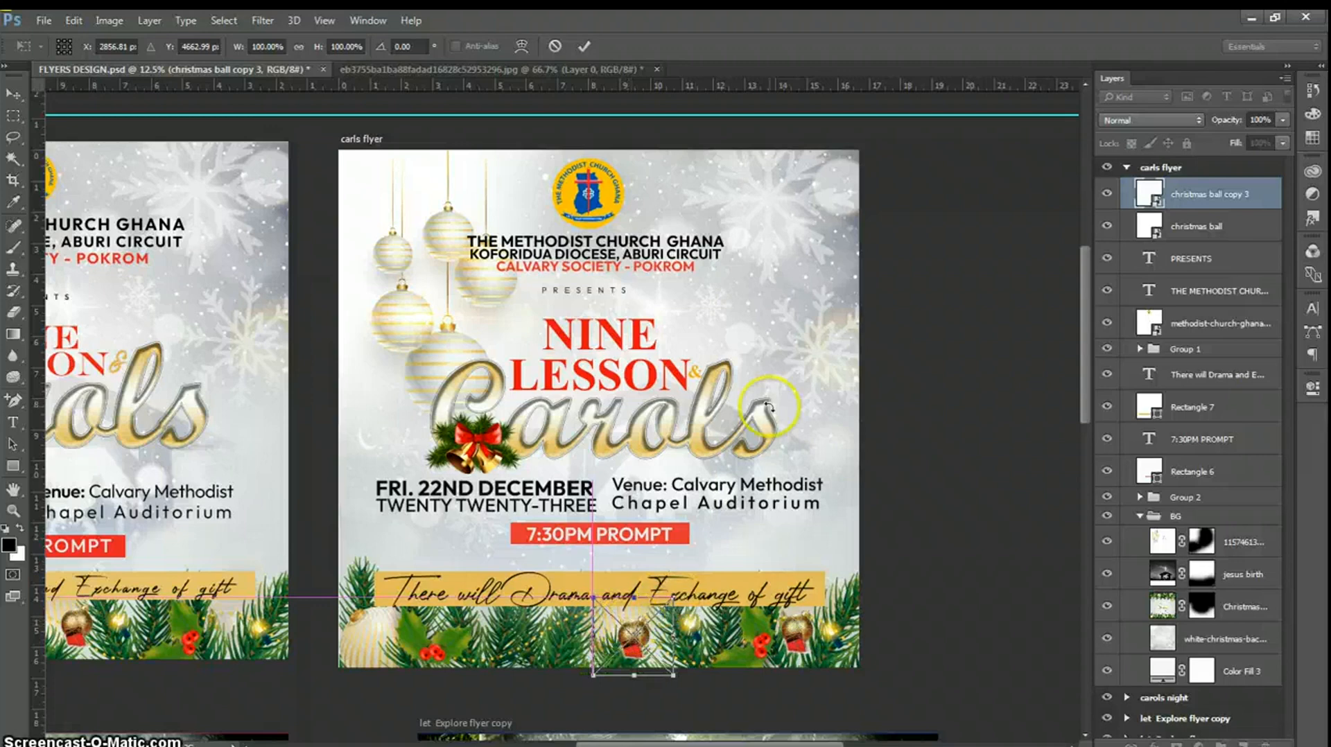
left_click(584, 46)
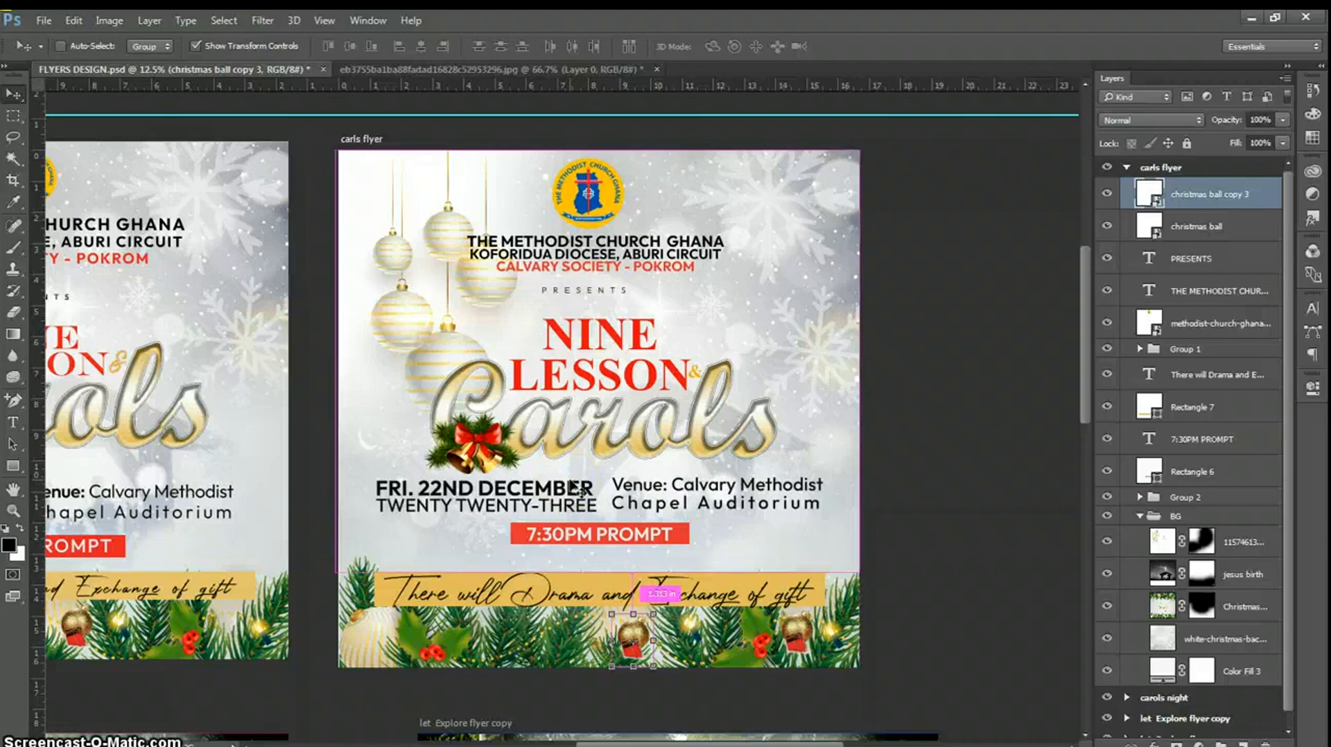
- Duplicate the centre Christmas ball and place the copy beside the holly at the flyer's lower left
key("ctrl+j")
left_click_drag(627, 608, 477, 628)
left_click(1034, 452)
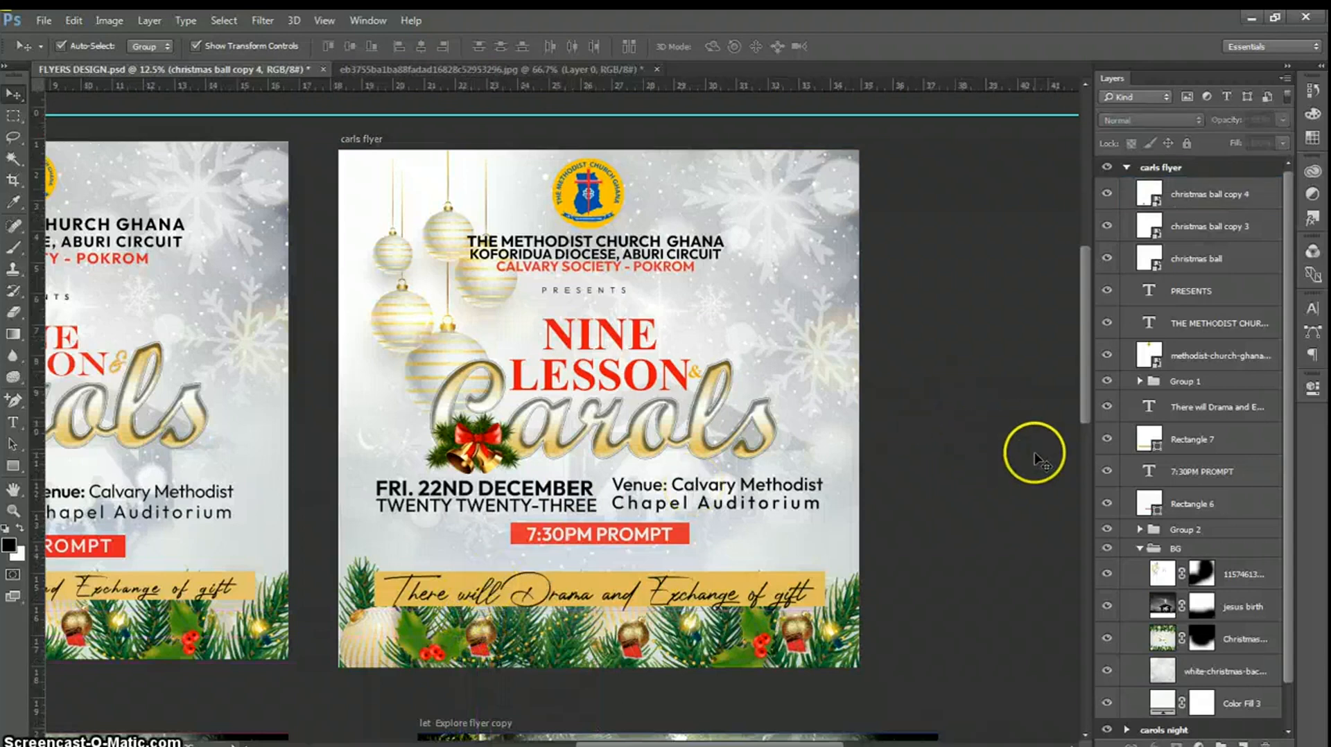